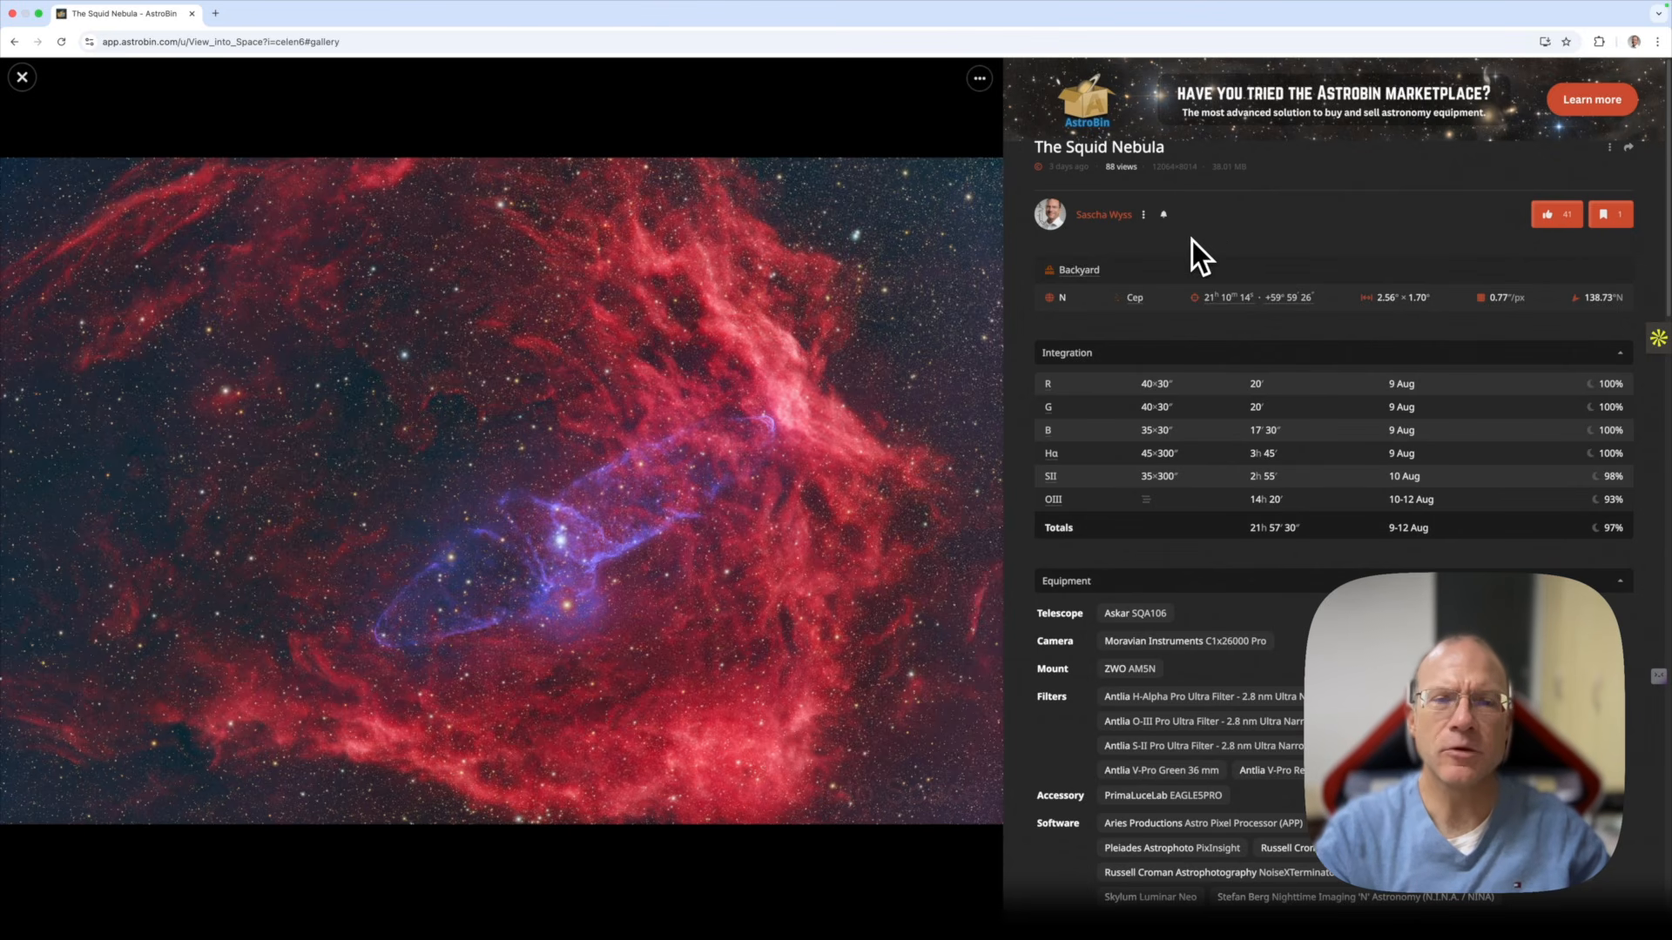
Examine the Squid Nebula image and its per-filter integration times on the AstroBin page
{"action": "mouse_move", "coordinate": [467, 278]}
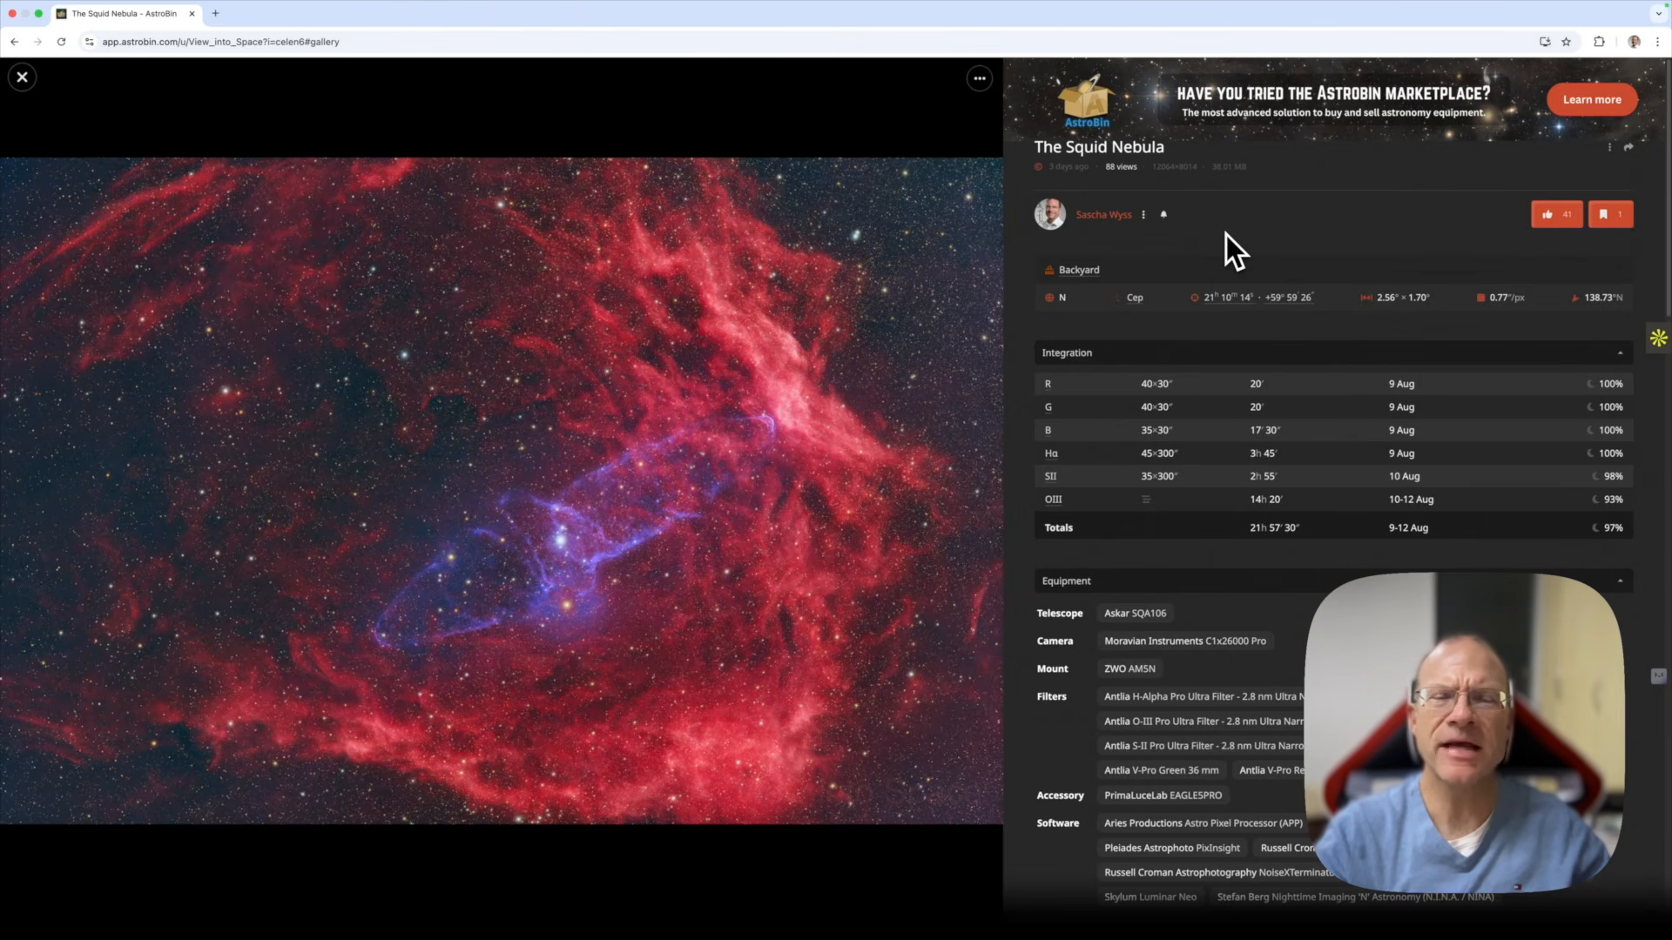
{"action": "mouse_move", "coordinate": [914, 323]}
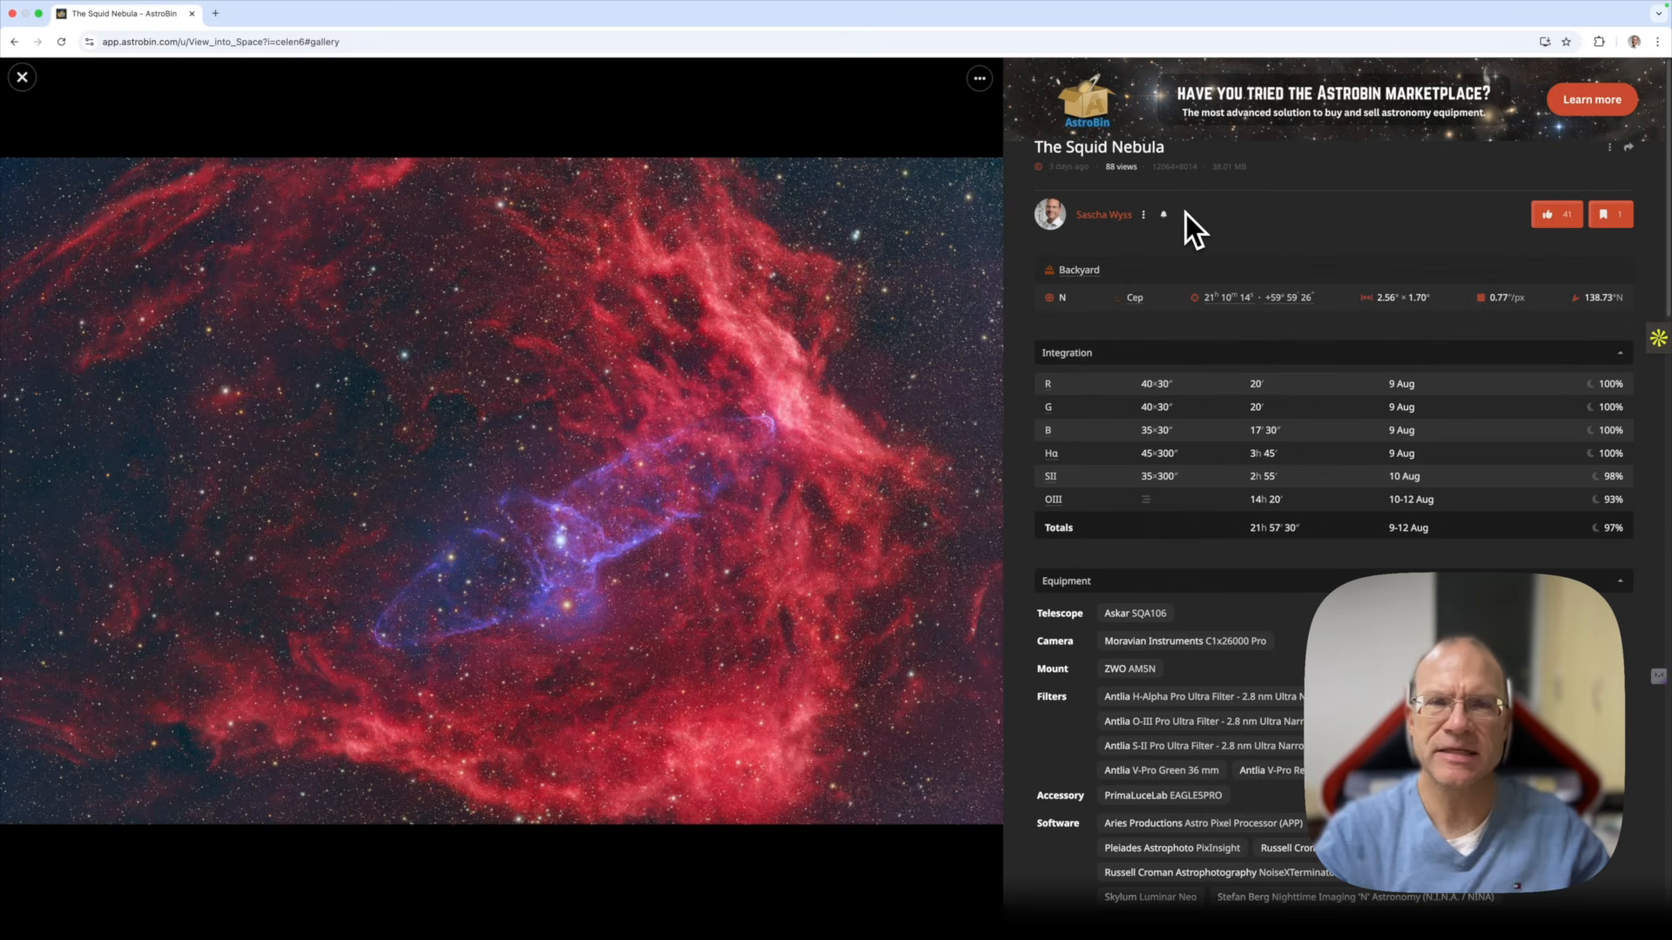
{"action": "mouse_move", "coordinate": [571, 416]}
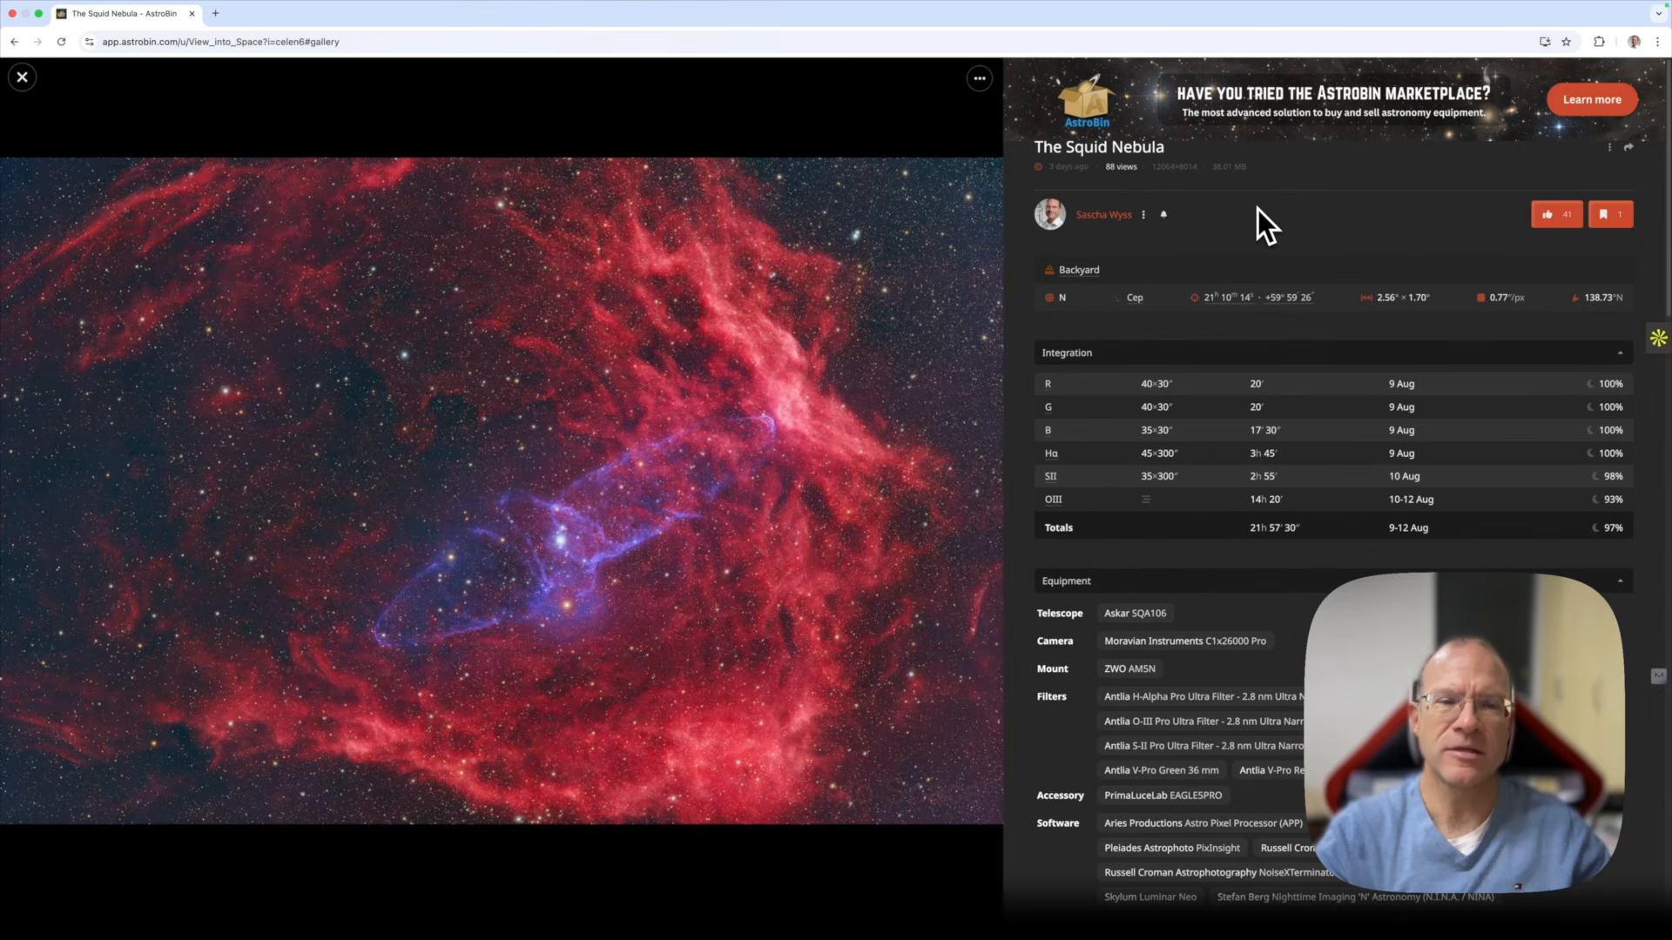
{"action": "mouse_move", "coordinate": [828, 426]}
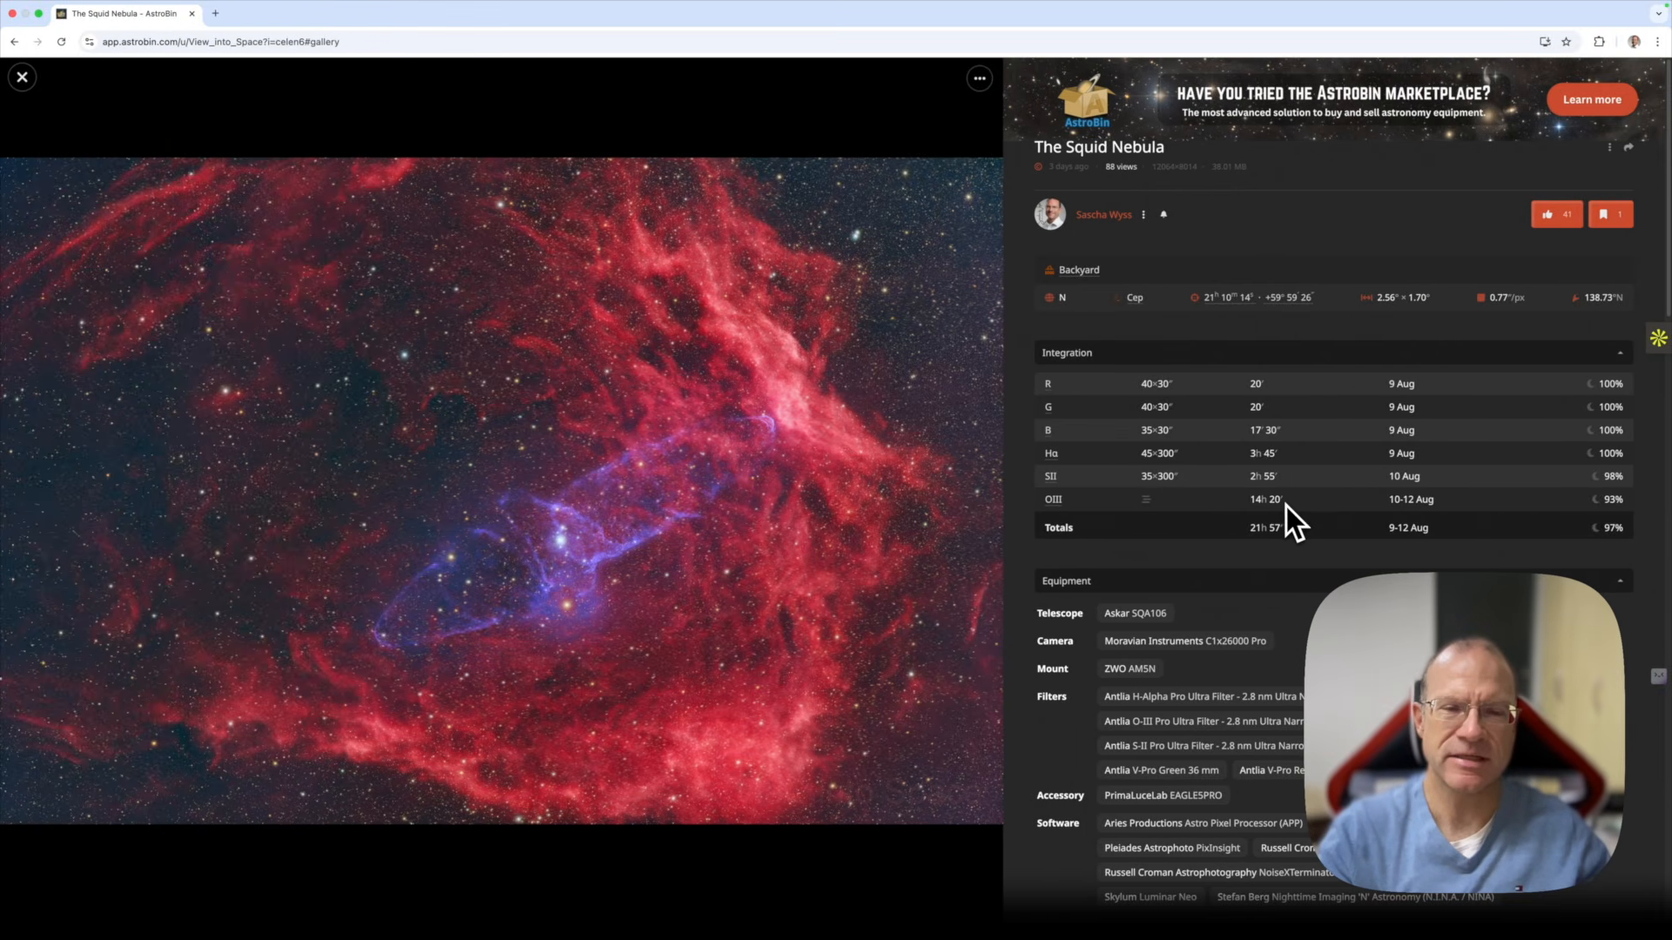
{"action": "mouse_move", "coordinate": [462, 531]}
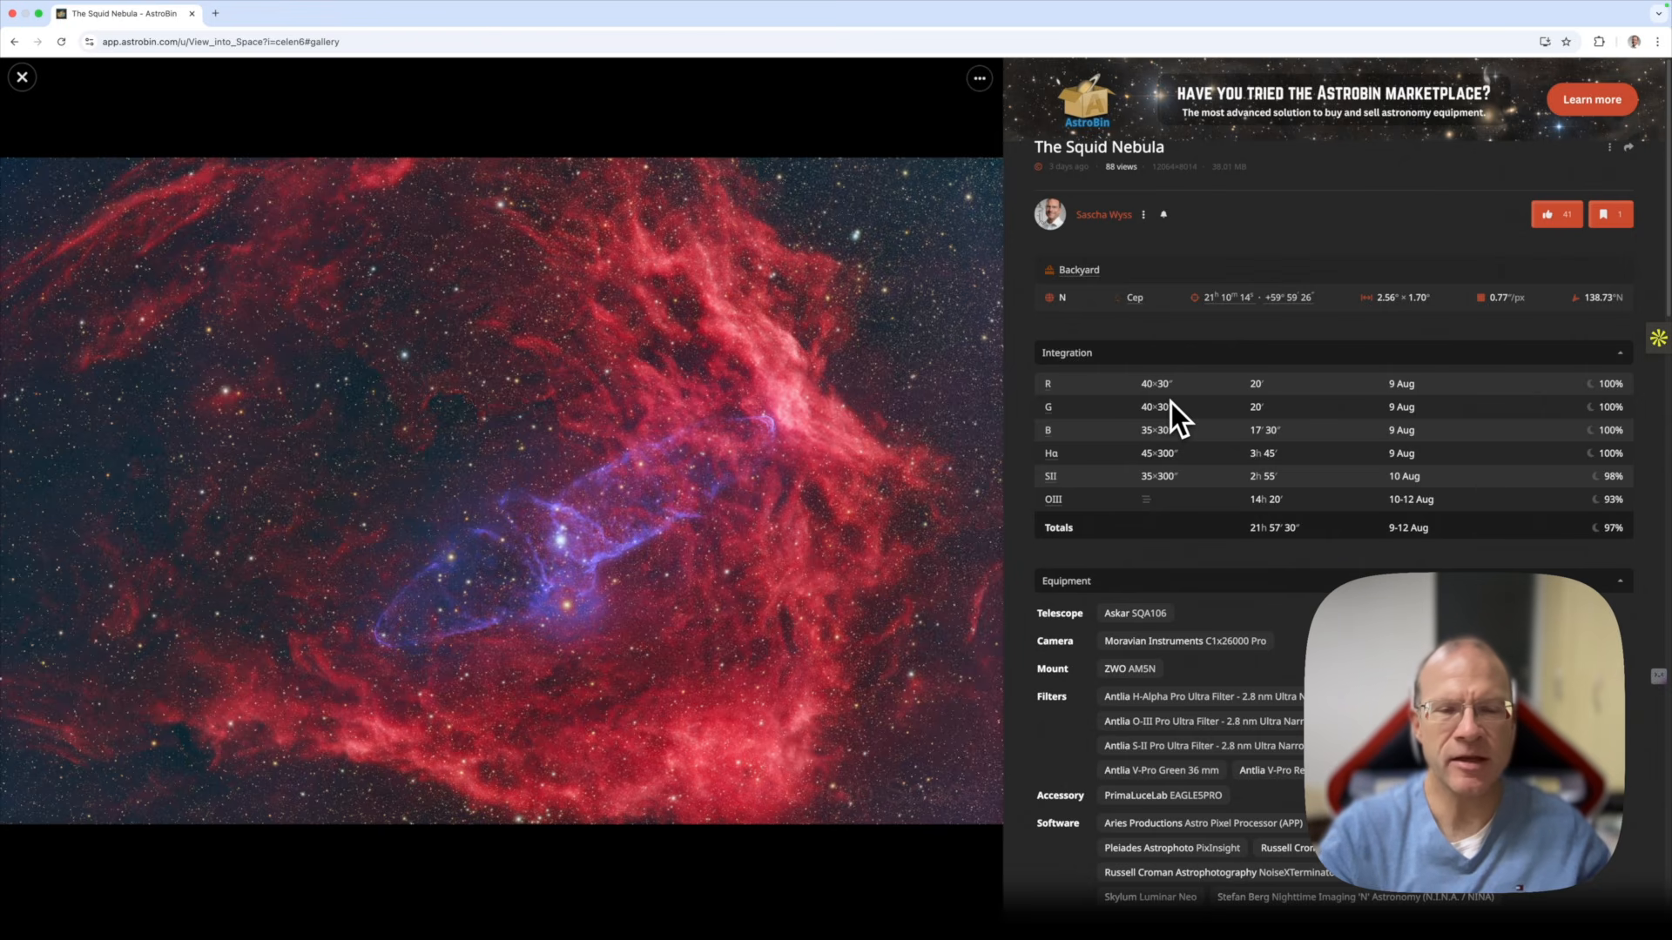
{"action": "mouse_move", "coordinate": [935, 470]}
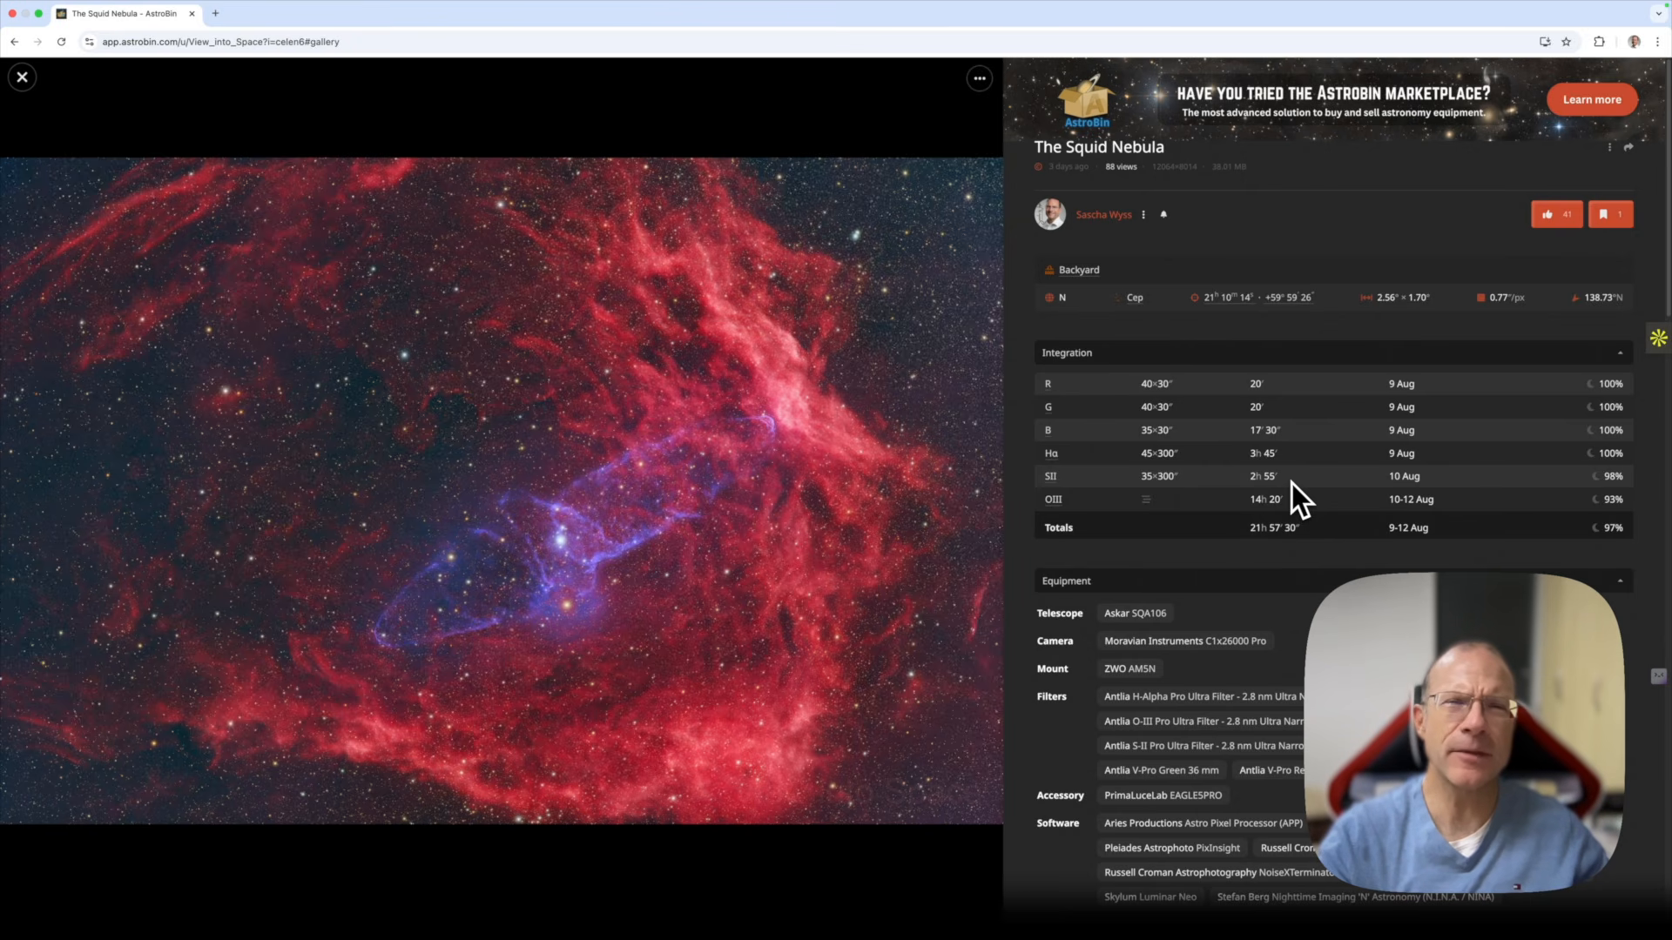
{"action": "mouse_move", "coordinate": [988, 634]}
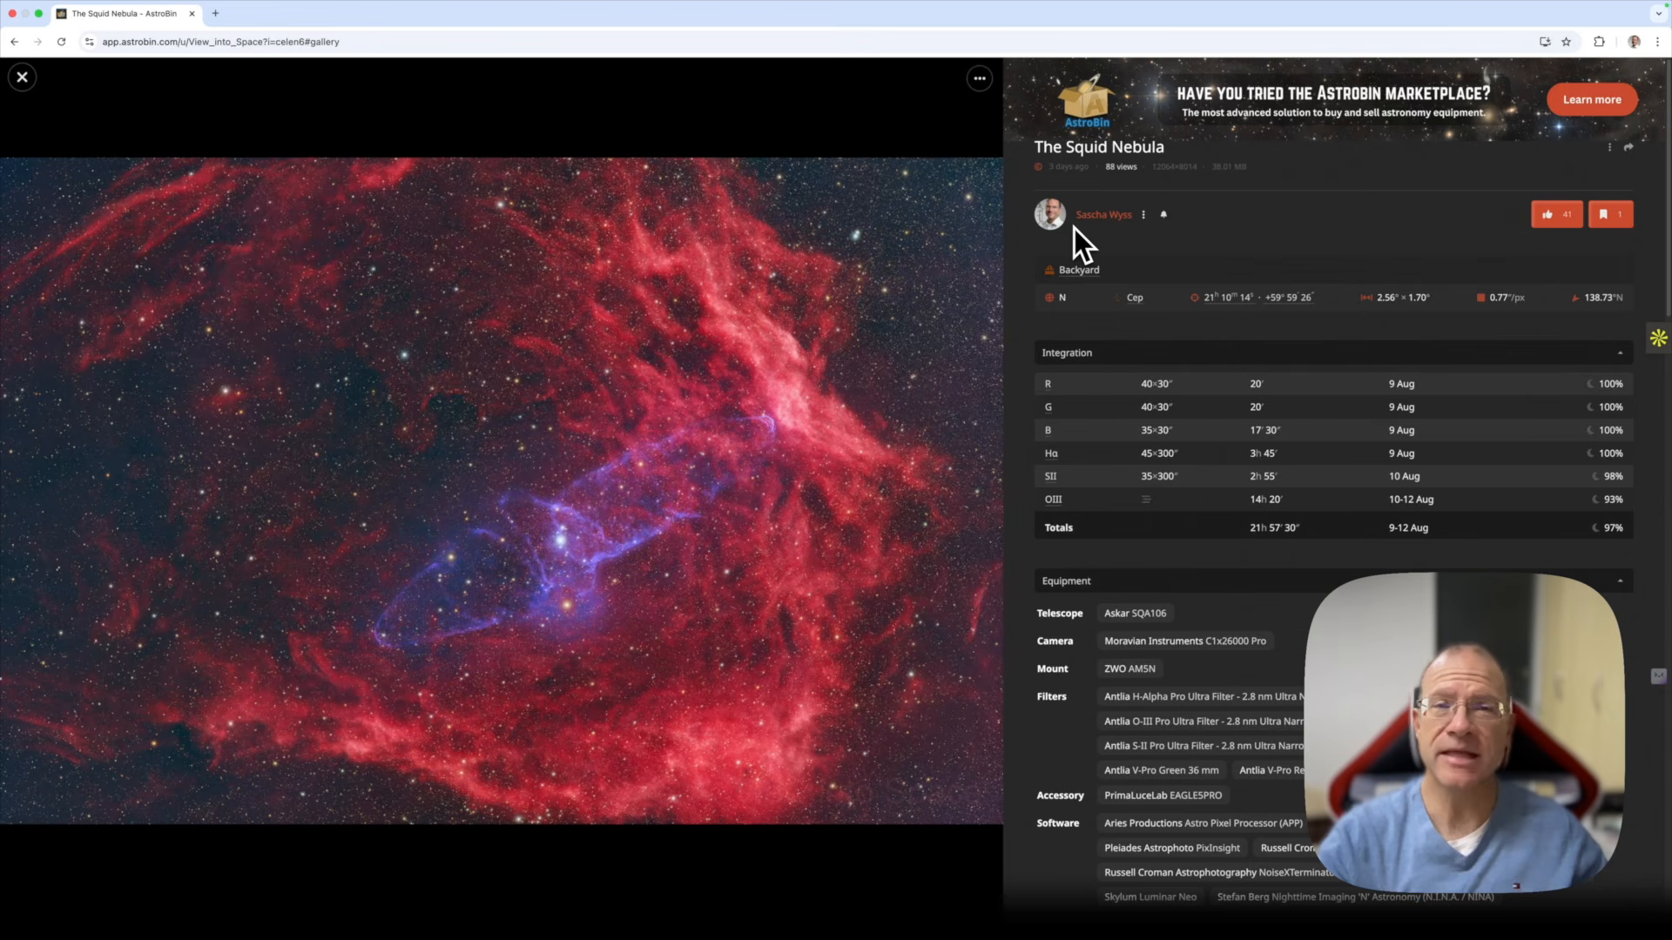
{"action": "mouse_move", "coordinate": [875, 435]}
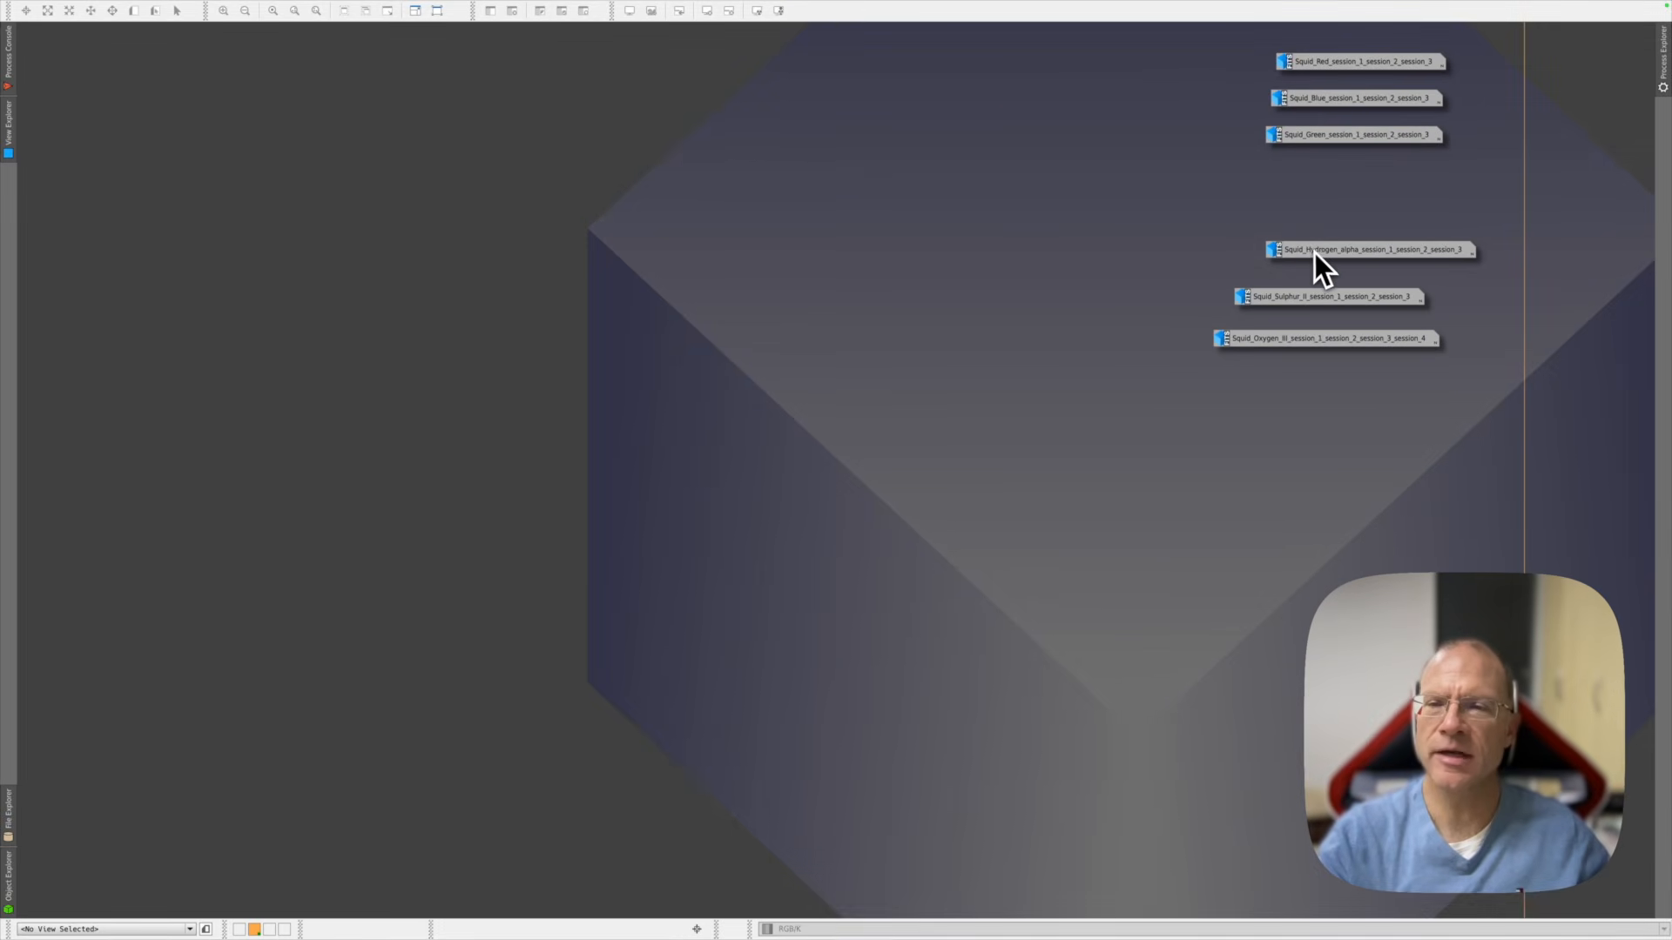
In PixInsight, open the Hydrogen-alpha, Sulphur II and Oxygen III images and inspect the squid structure in the Oxygen III image up close
{"action": "double_click", "coordinate": [1314, 252]}
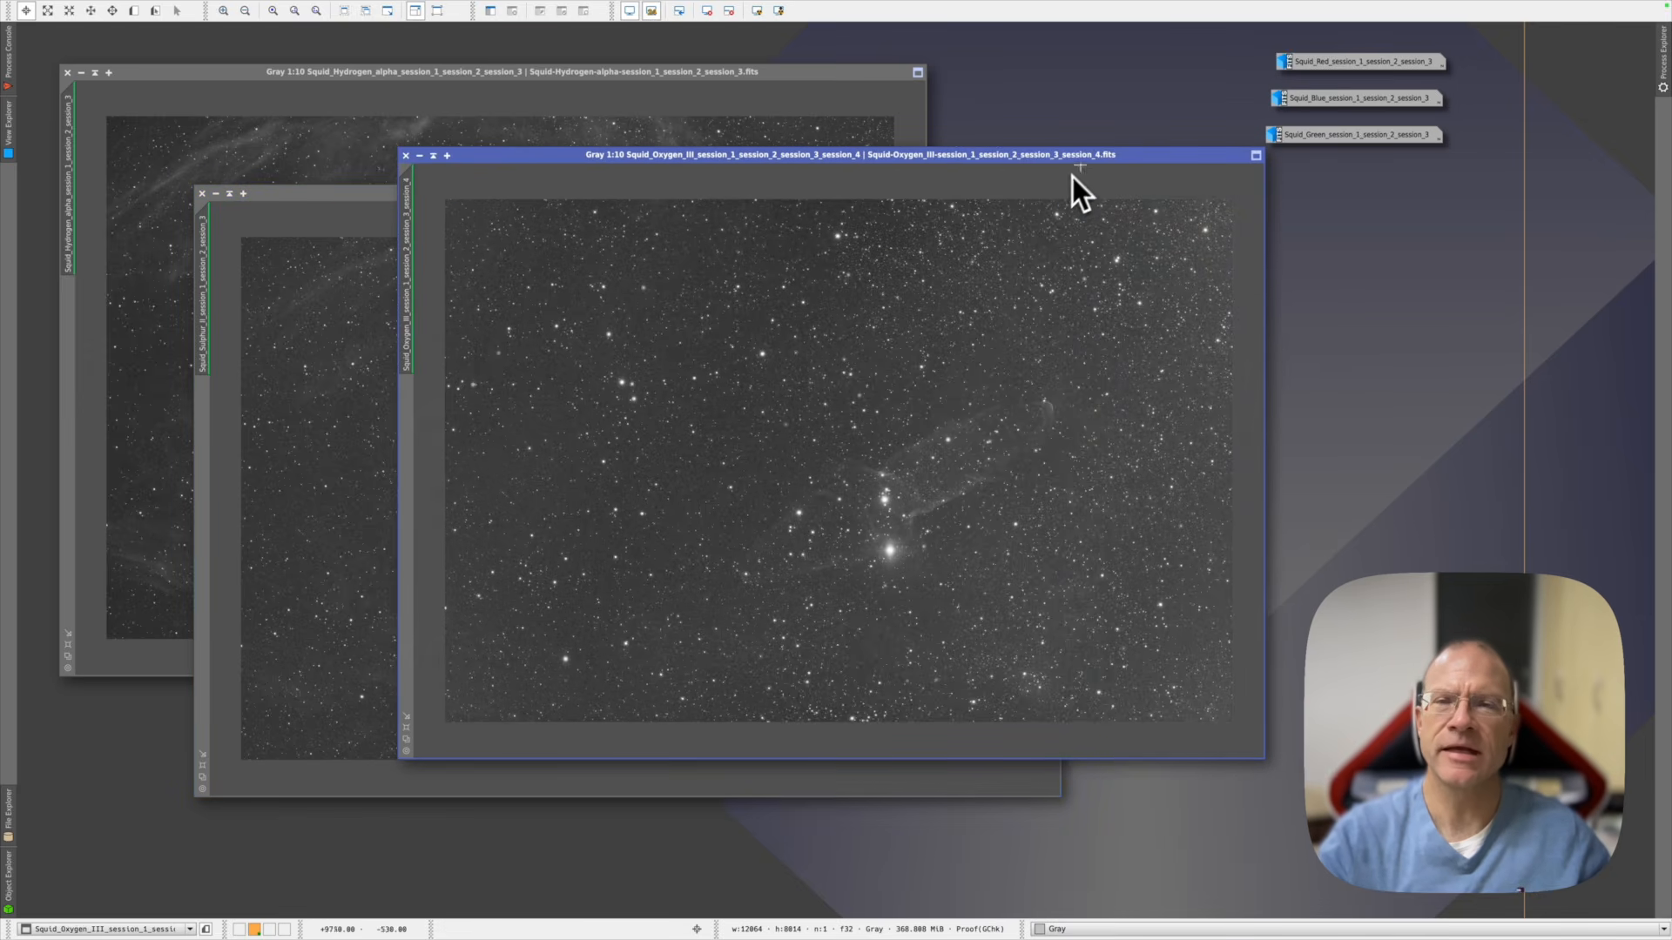
{"action": "left_click_drag", "start_coordinate": [1132, 154], "coordinate": [942, 140]}
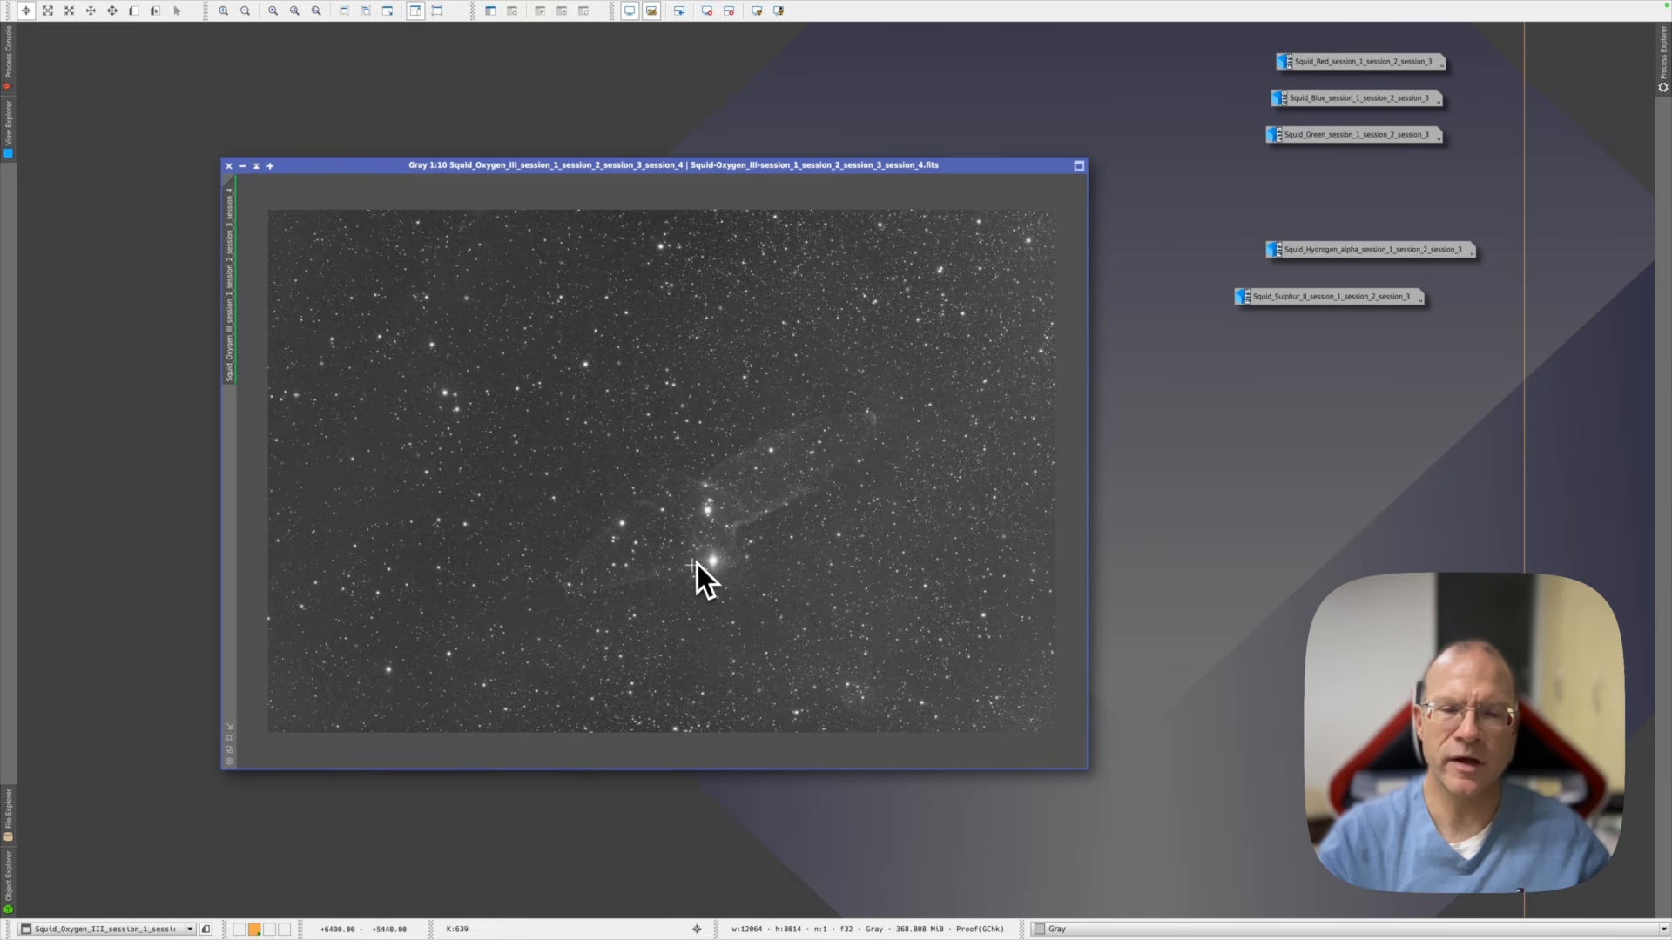
{"action": "scroll", "coordinate": [728, 574], "scroll_direction": "up", "scroll_amount": 3}
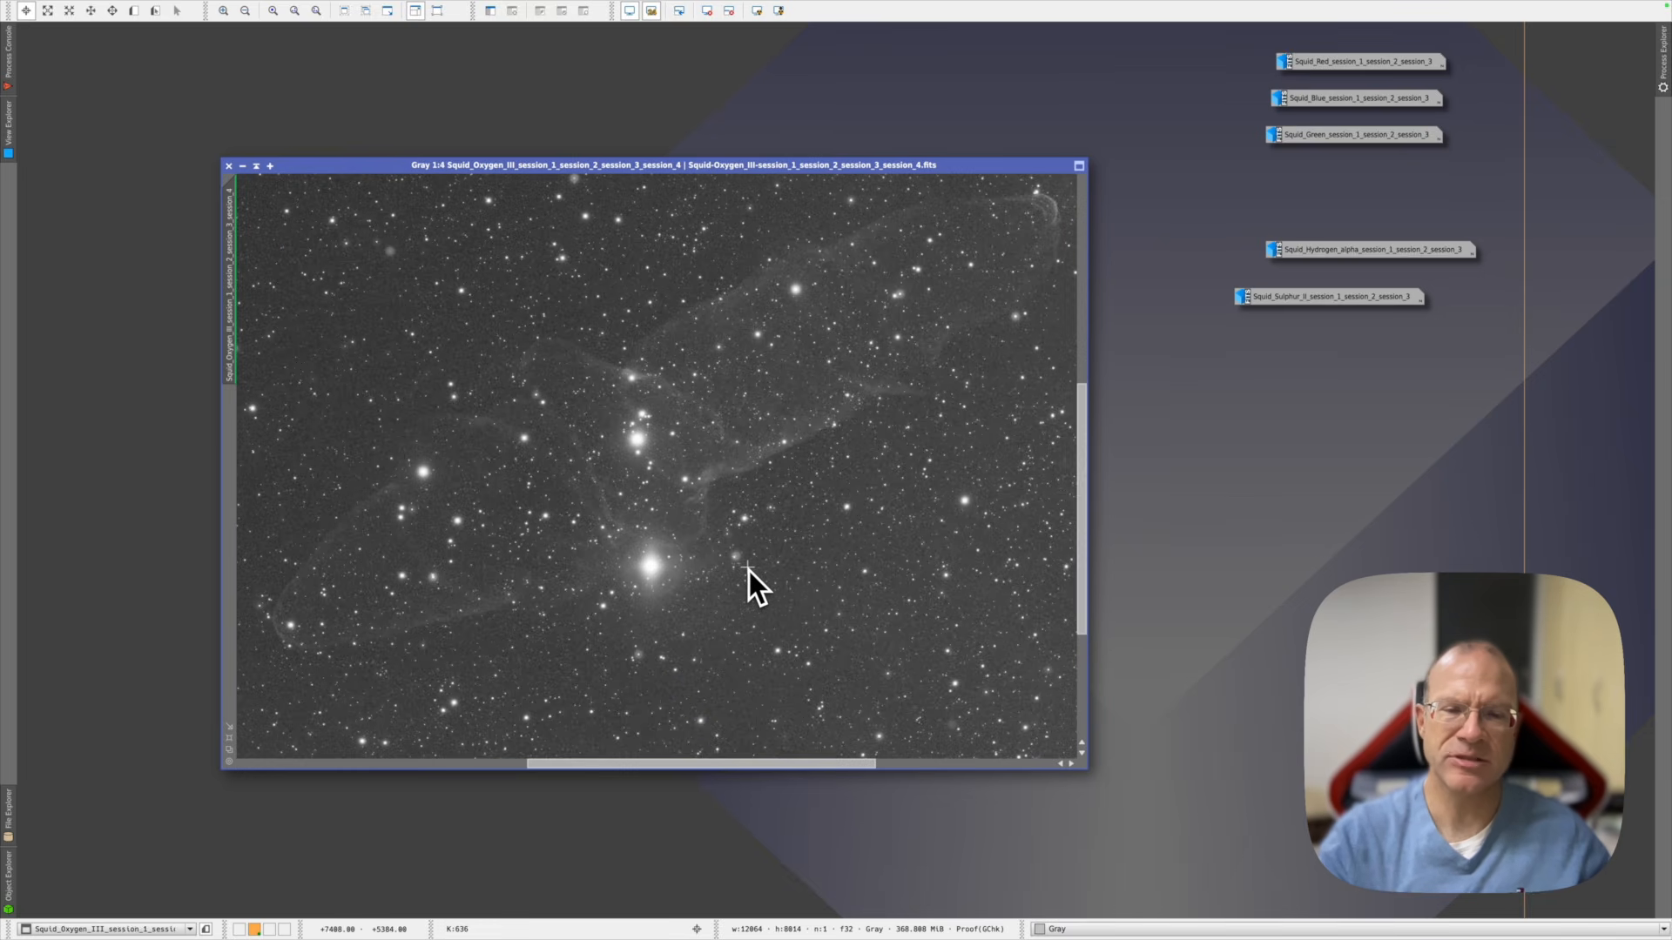
{"action": "scroll", "coordinate": [749, 571], "scroll_direction": "up", "scroll_amount": 1}
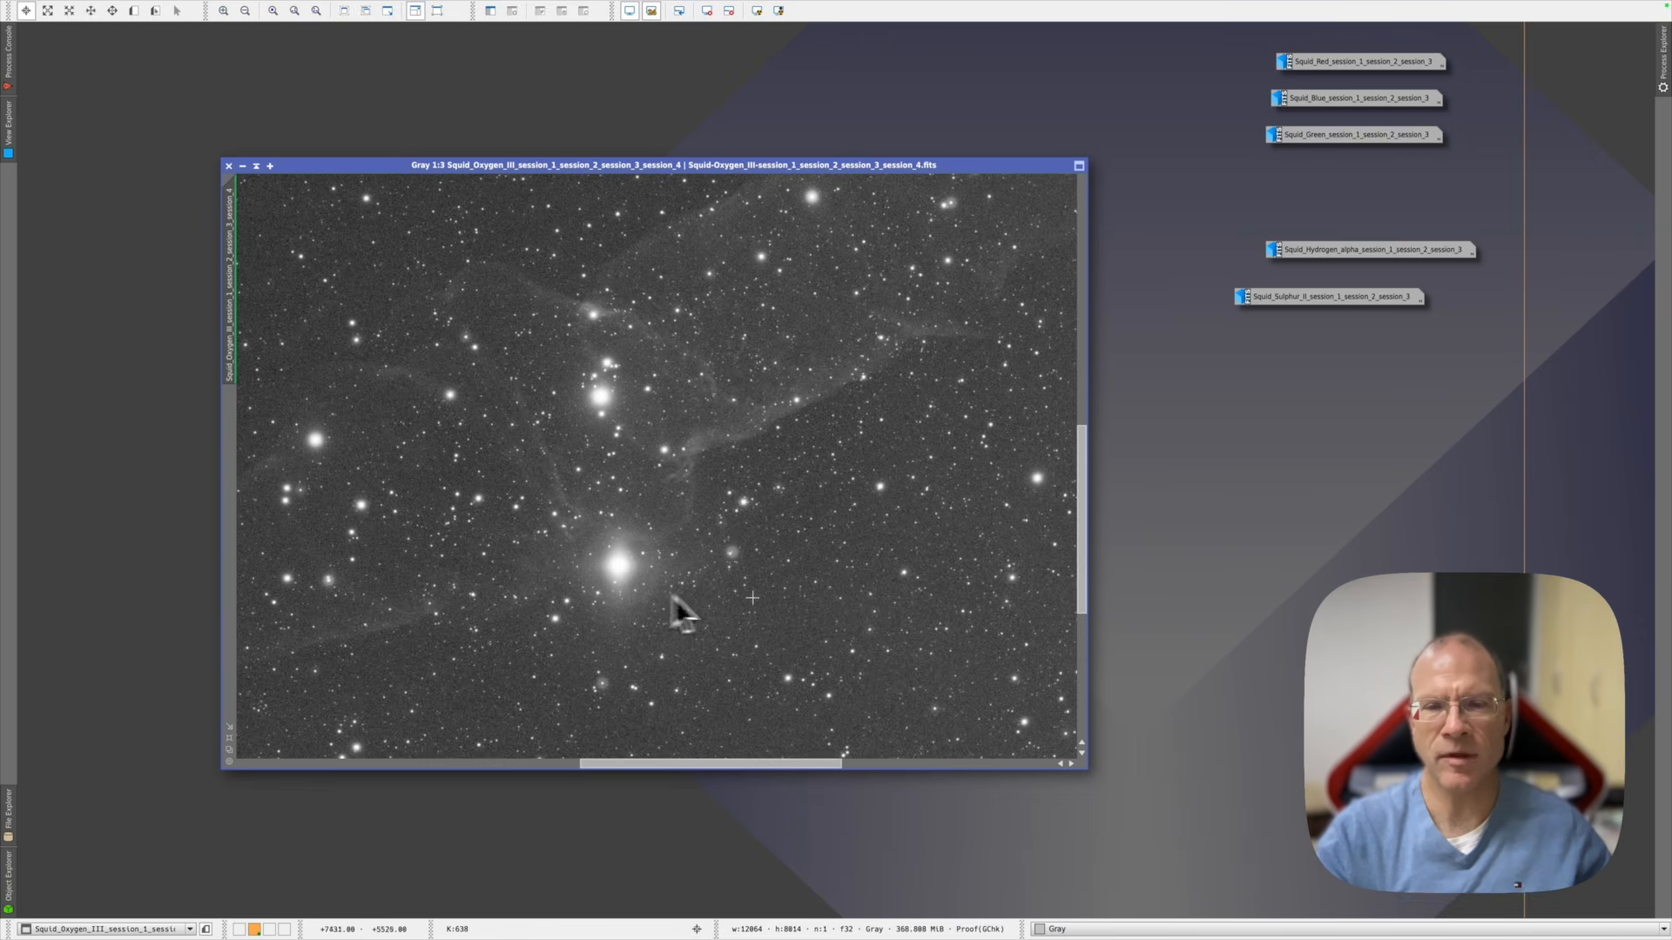
{"action": "left_click", "coordinate": [1079, 165]}
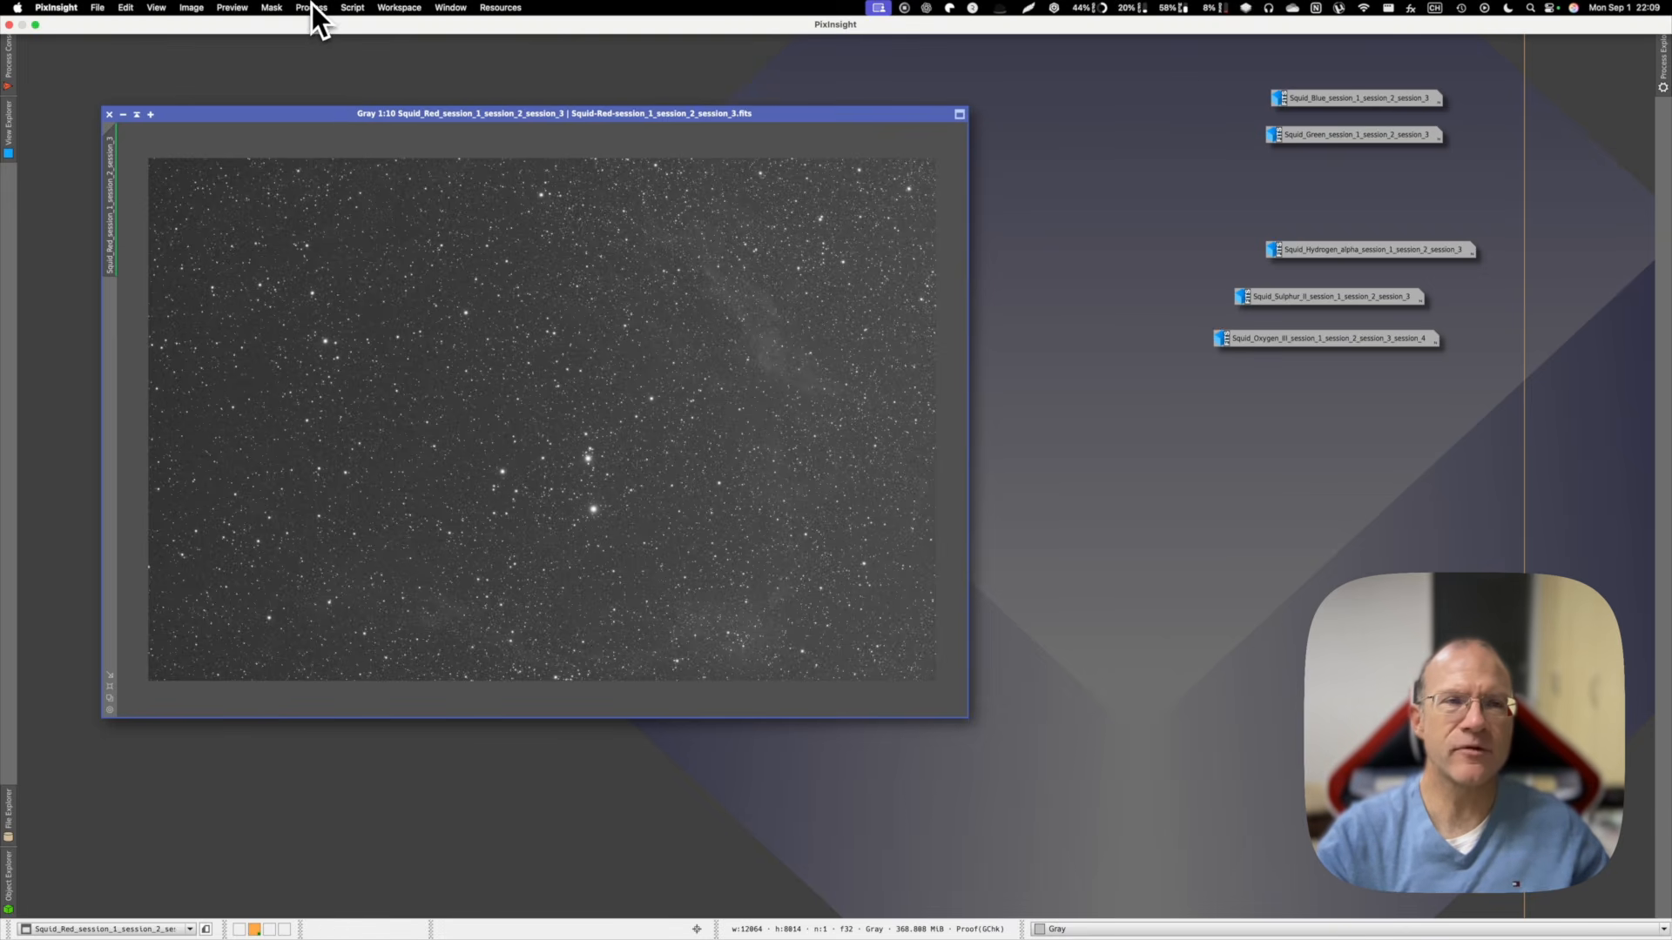
Open the GradientCorrection process and enable automatic convergence and gradient model generation
{"action": "left_click", "coordinate": [311, 7]}
{"action": "mouse_move", "coordinate": [320, 26]}
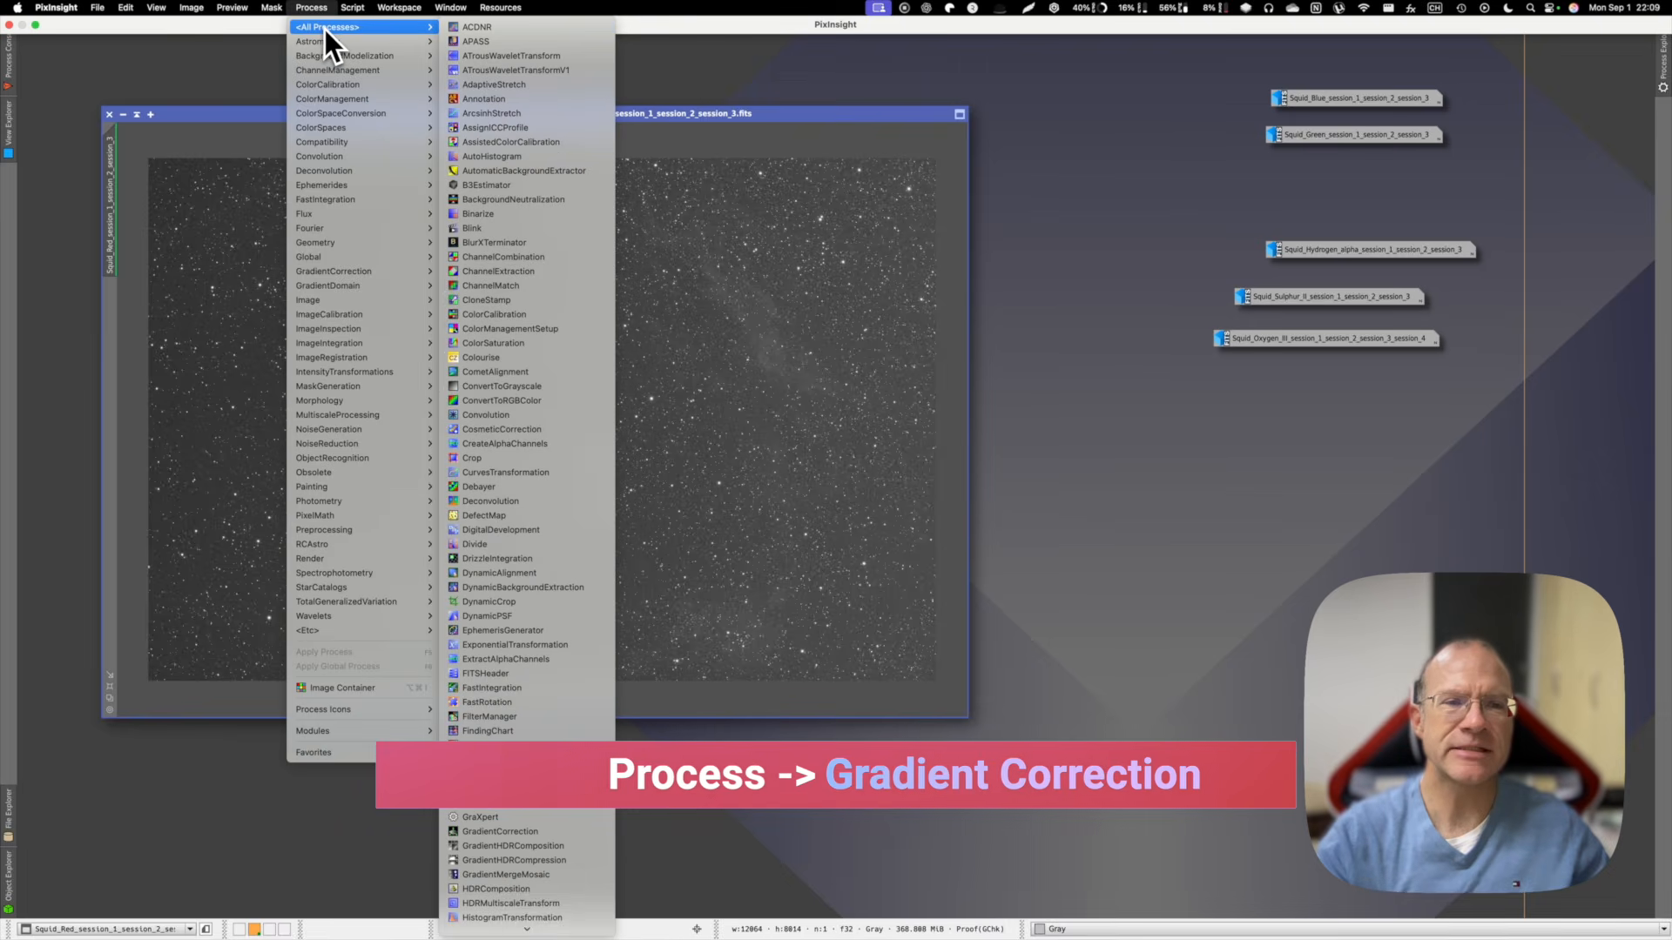
{"action": "scroll", "coordinate": [503, 667], "scroll_direction": "down", "scroll_amount": 4}
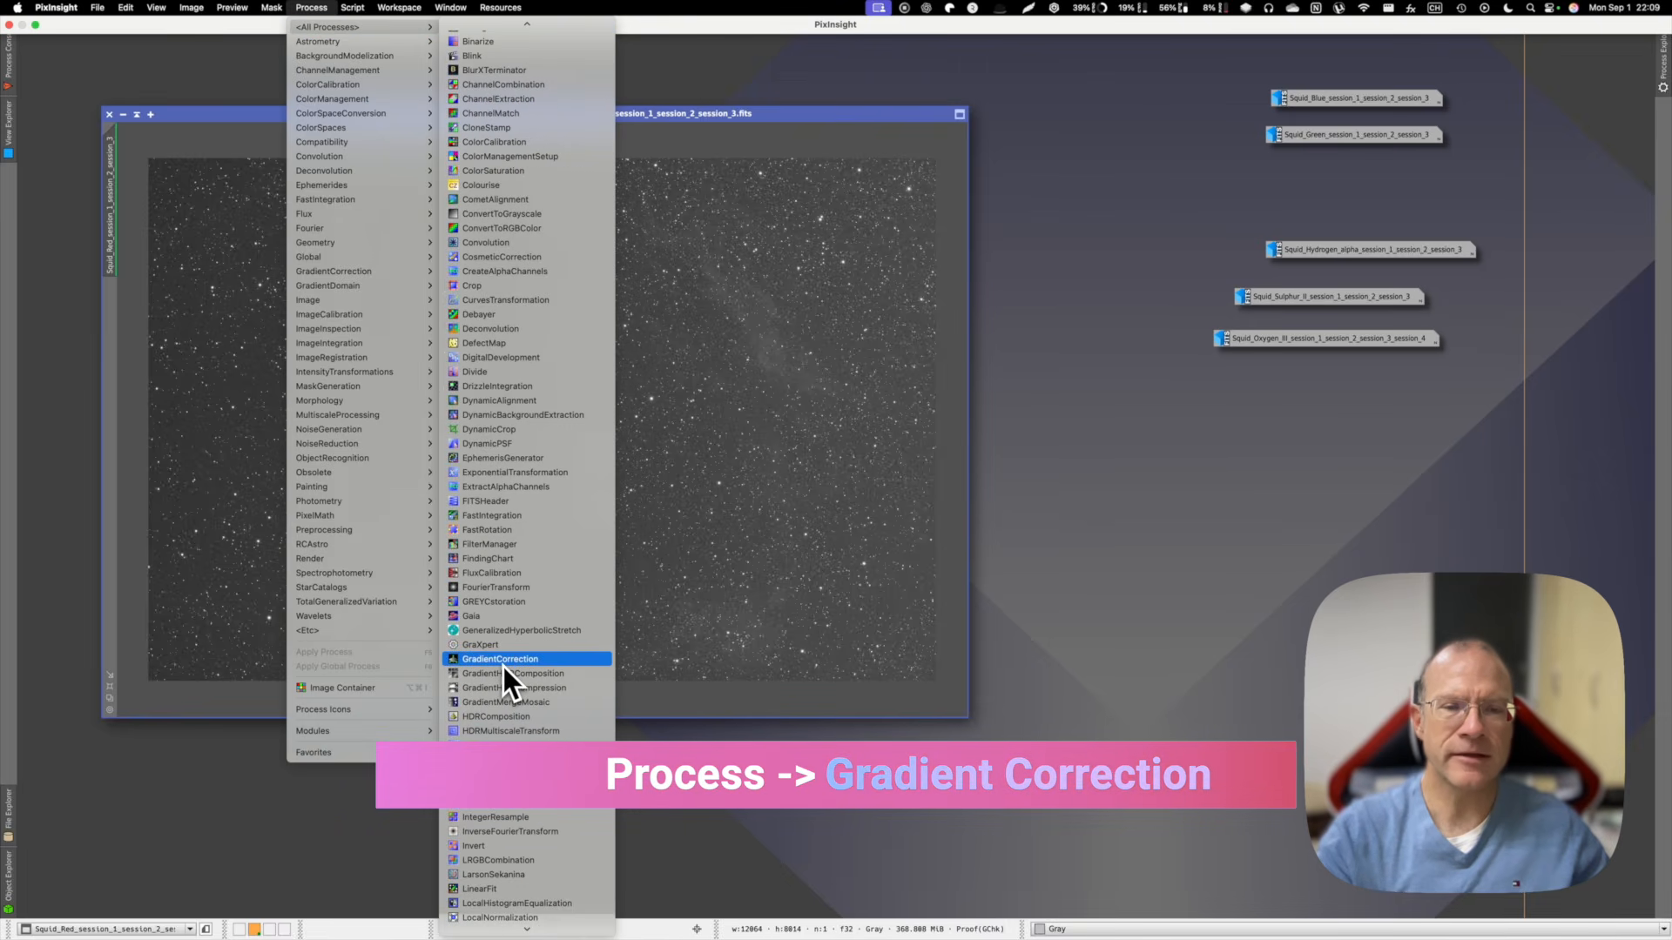
{"action": "left_click", "coordinate": [503, 666]}
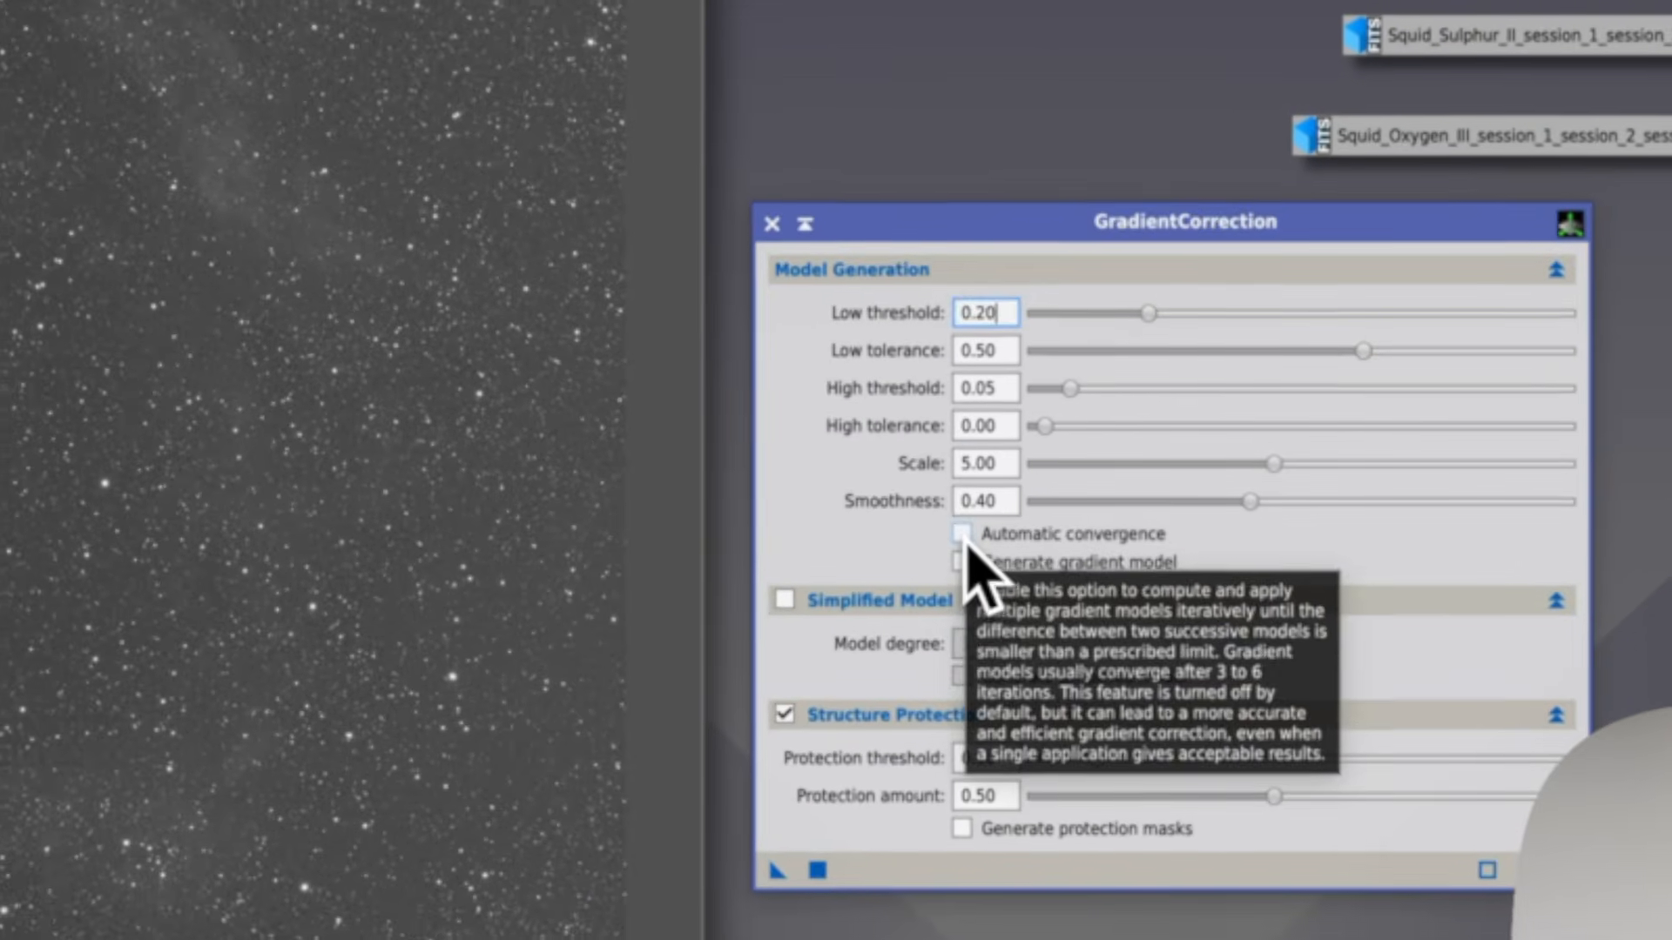
{"action": "left_click", "coordinate": [1077, 505]}
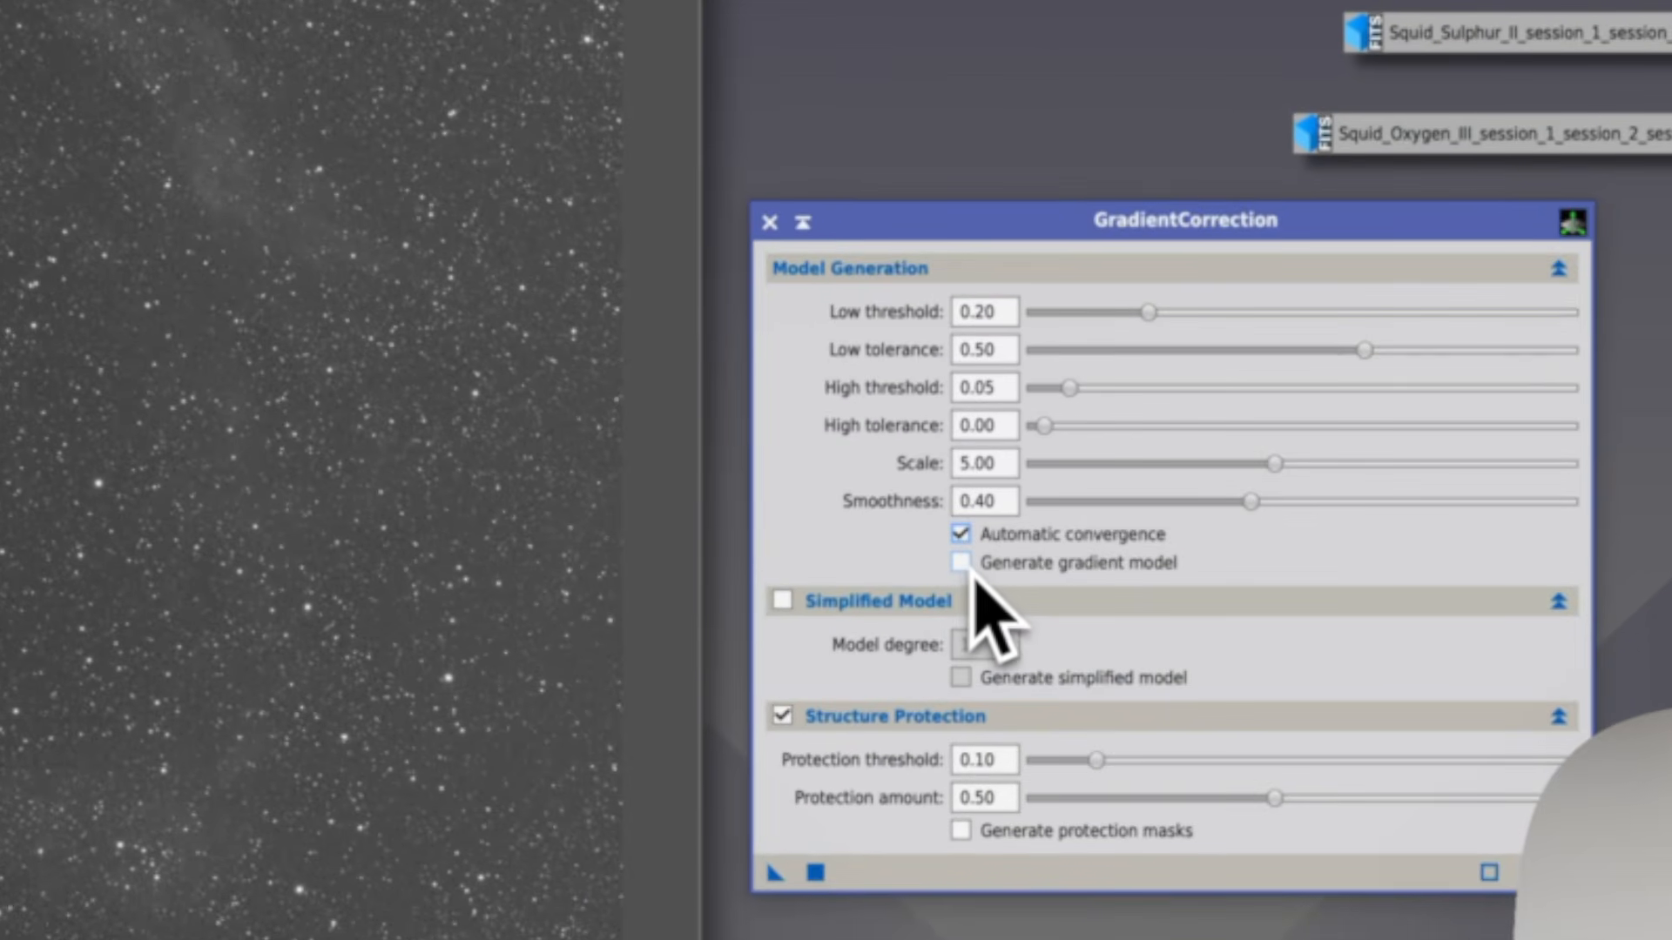
{"action": "left_click", "coordinate": [963, 567]}
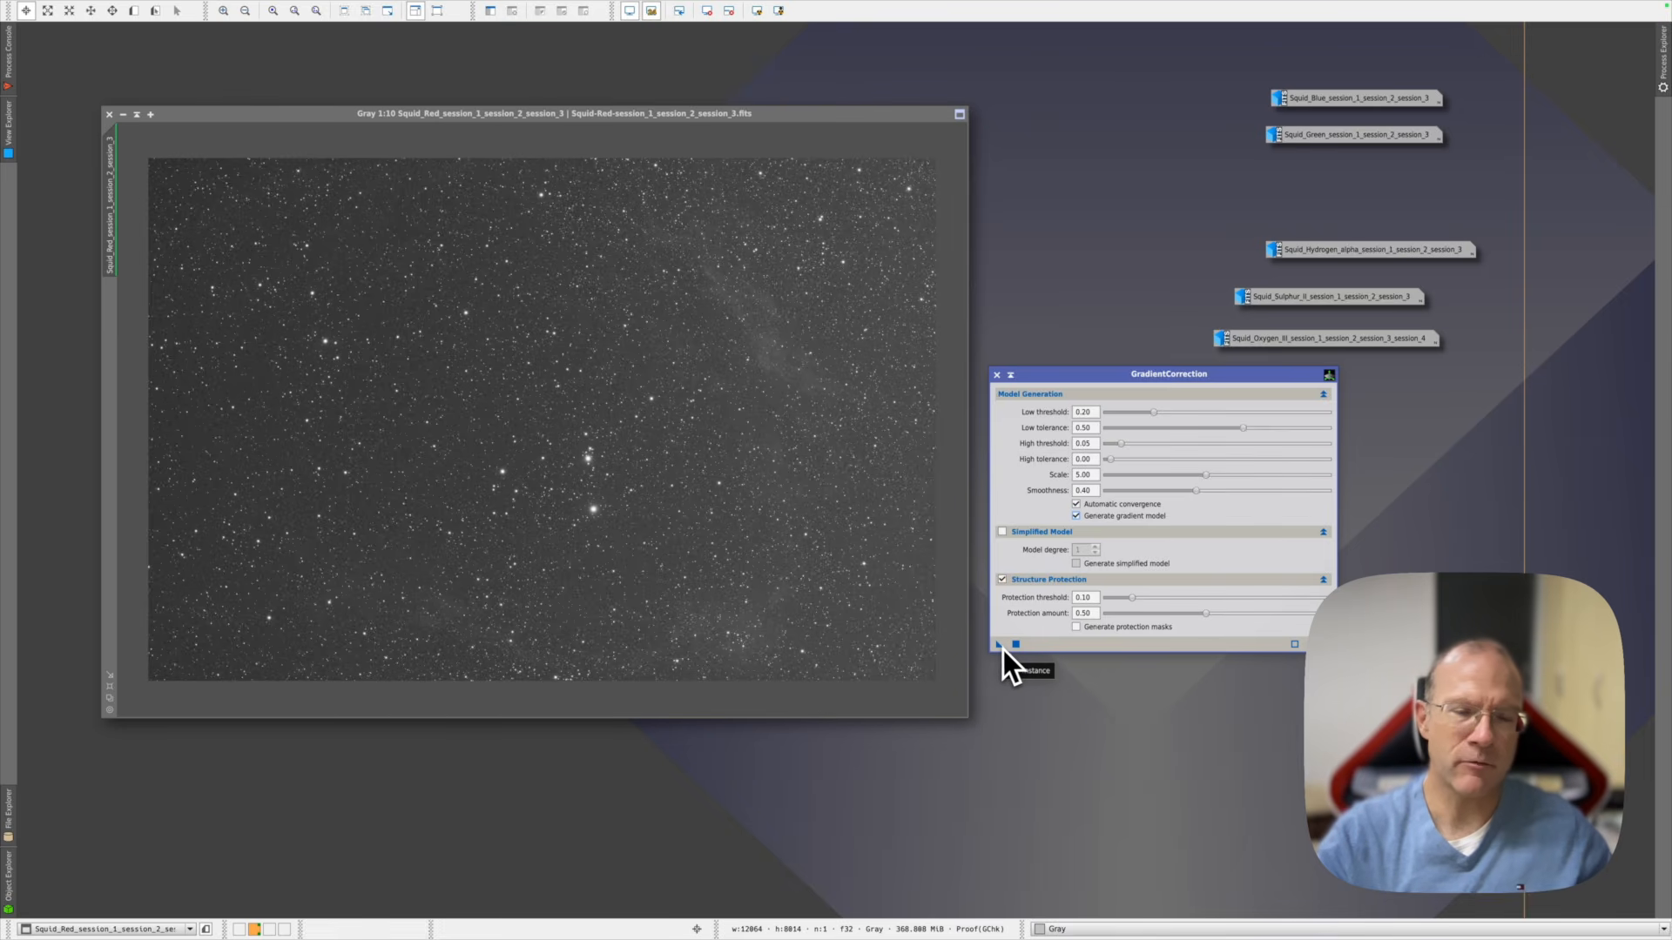
Apply the gradient correction to the Red image, close the generated gradient model and minimize the Red image
{"action": "left_click_drag", "start_coordinate": [999, 645], "coordinate": [785, 507]}
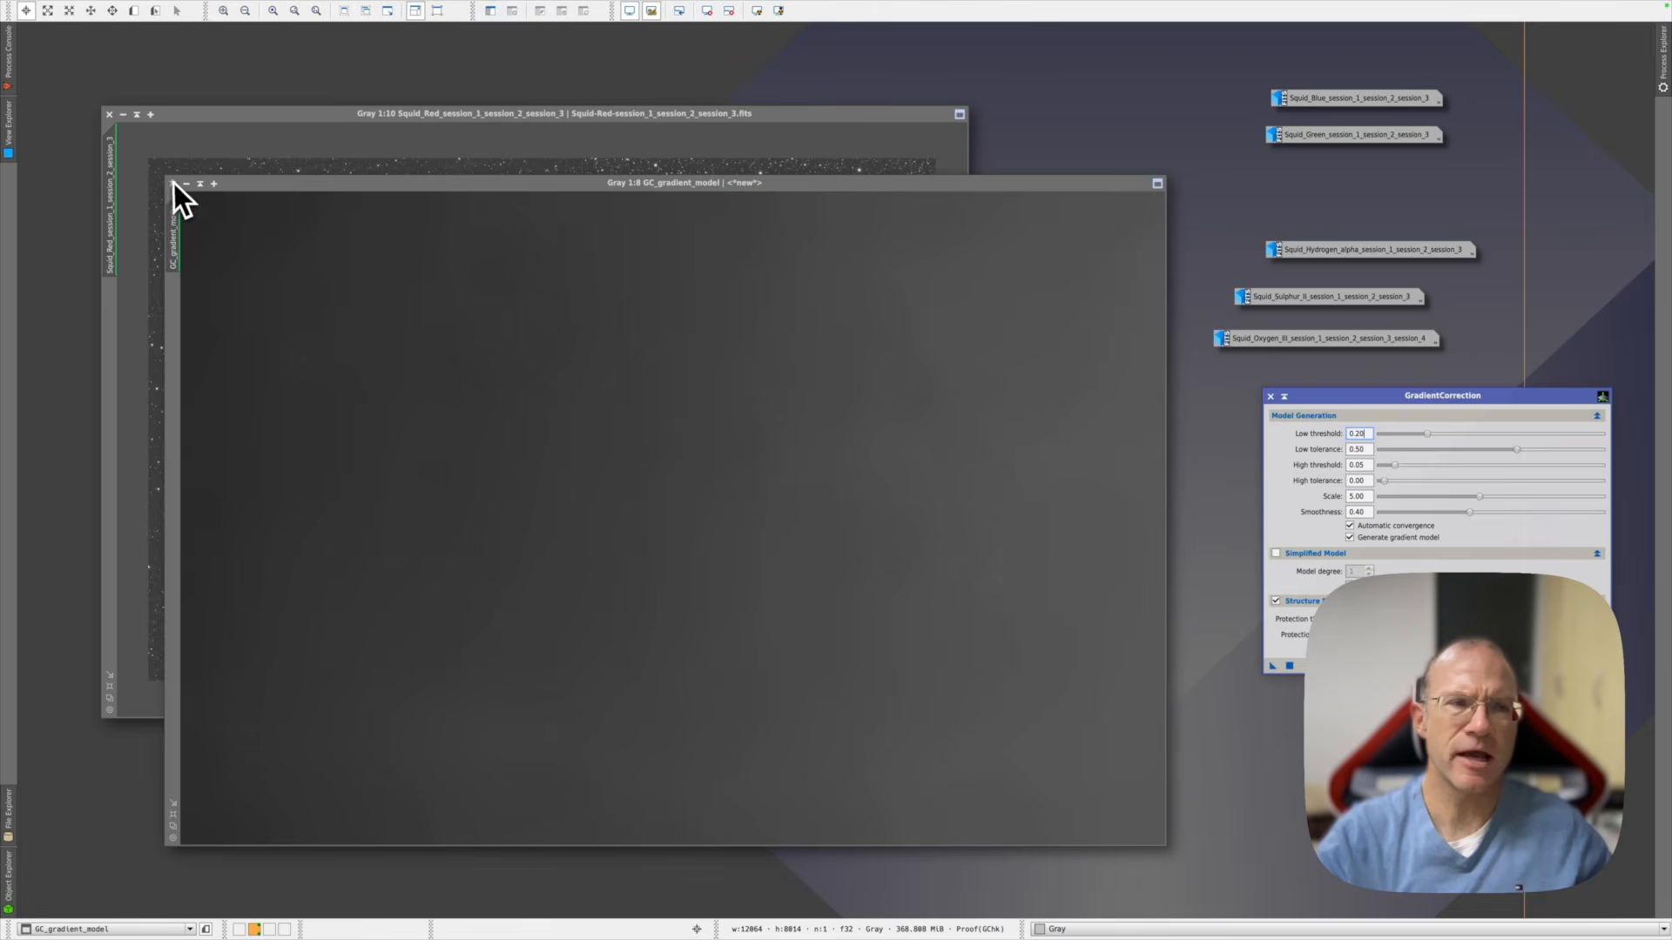
{"action": "left_click", "coordinate": [174, 184]}
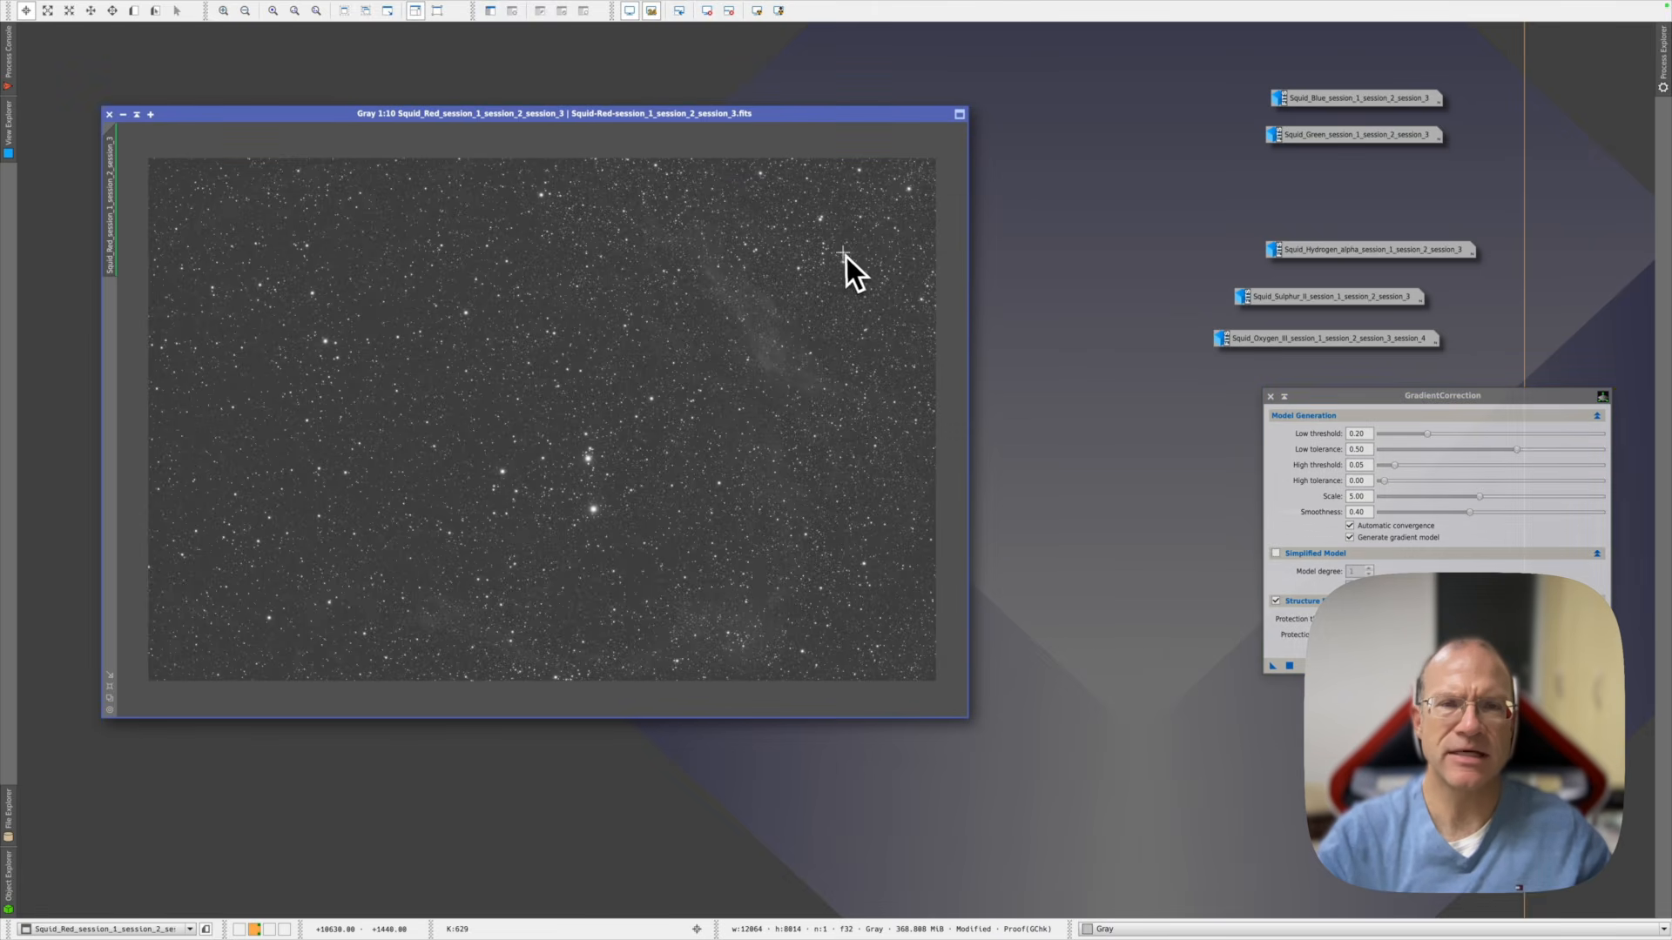
{"action": "left_click", "coordinate": [124, 114]}
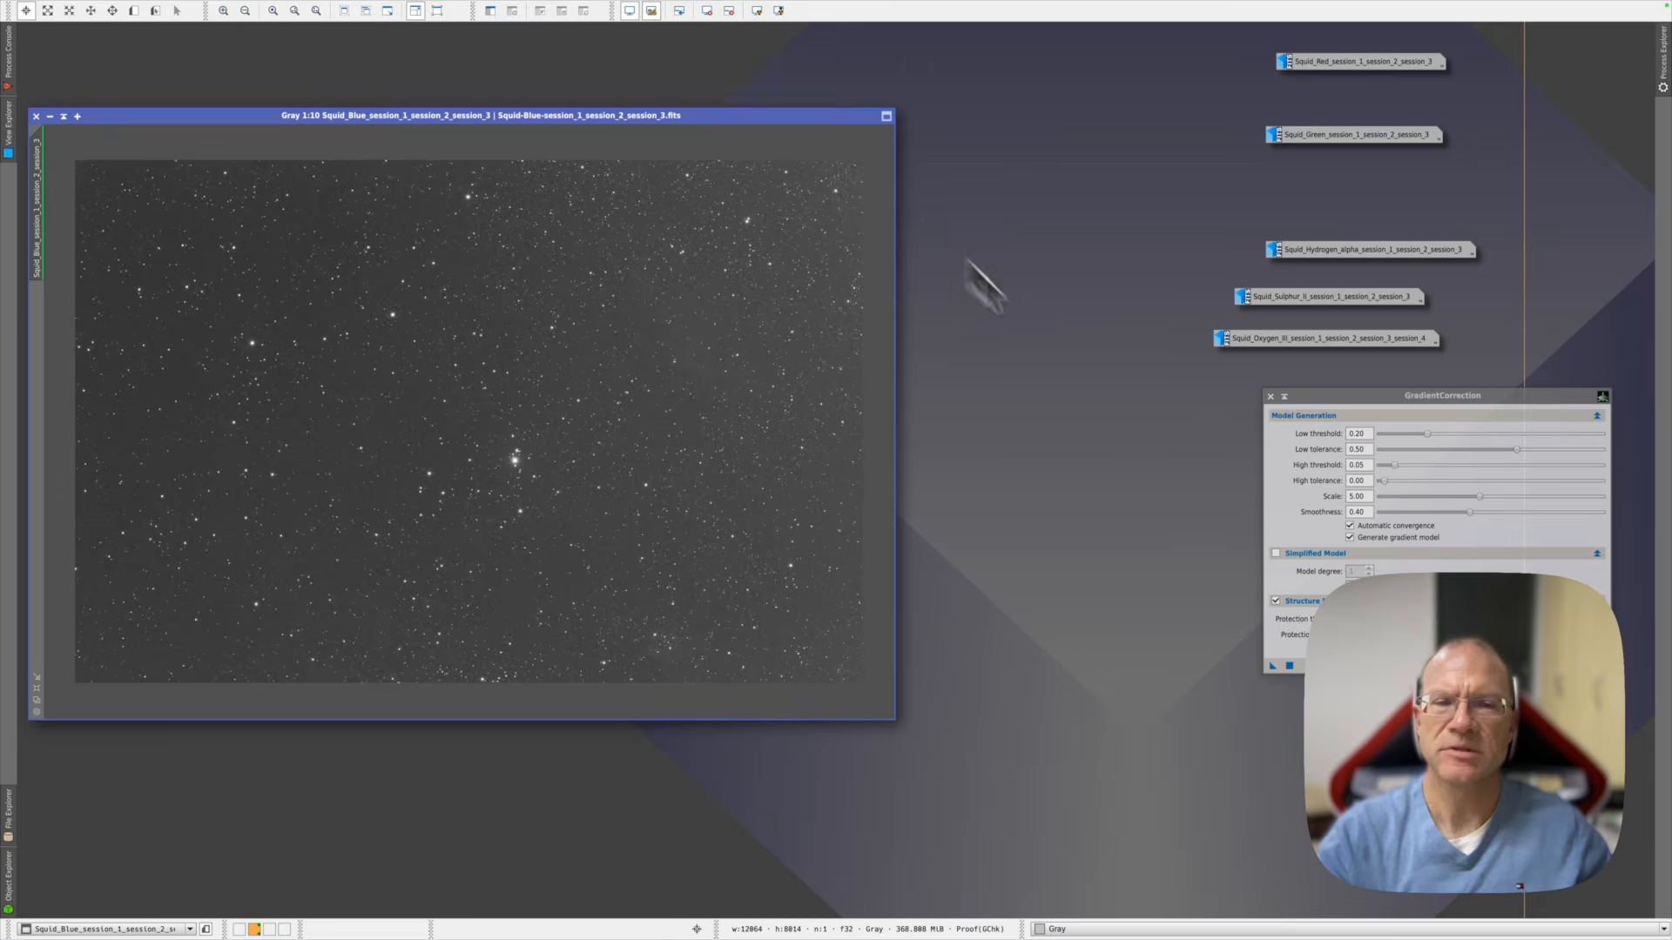
Apply the same gradient correction to the Blue and Green images, minimizing each one once corrected
{"action": "left_click", "coordinate": [1289, 666]}
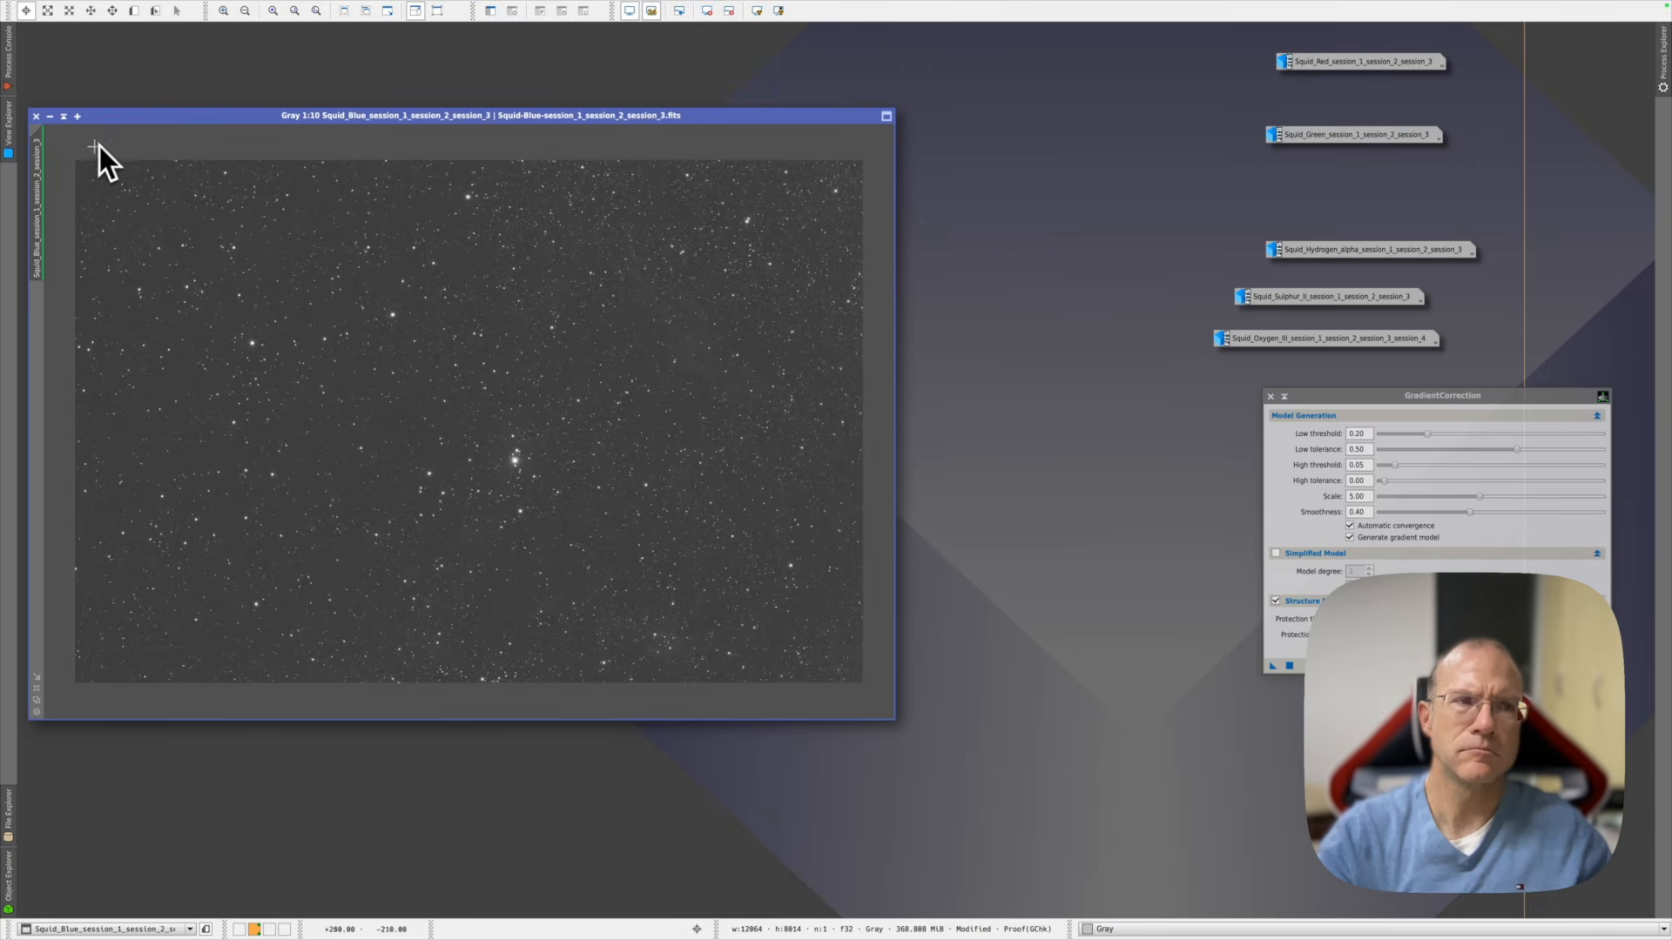
{"action": "left_click", "coordinate": [50, 116]}
{"action": "double_click", "coordinate": [1354, 134]}
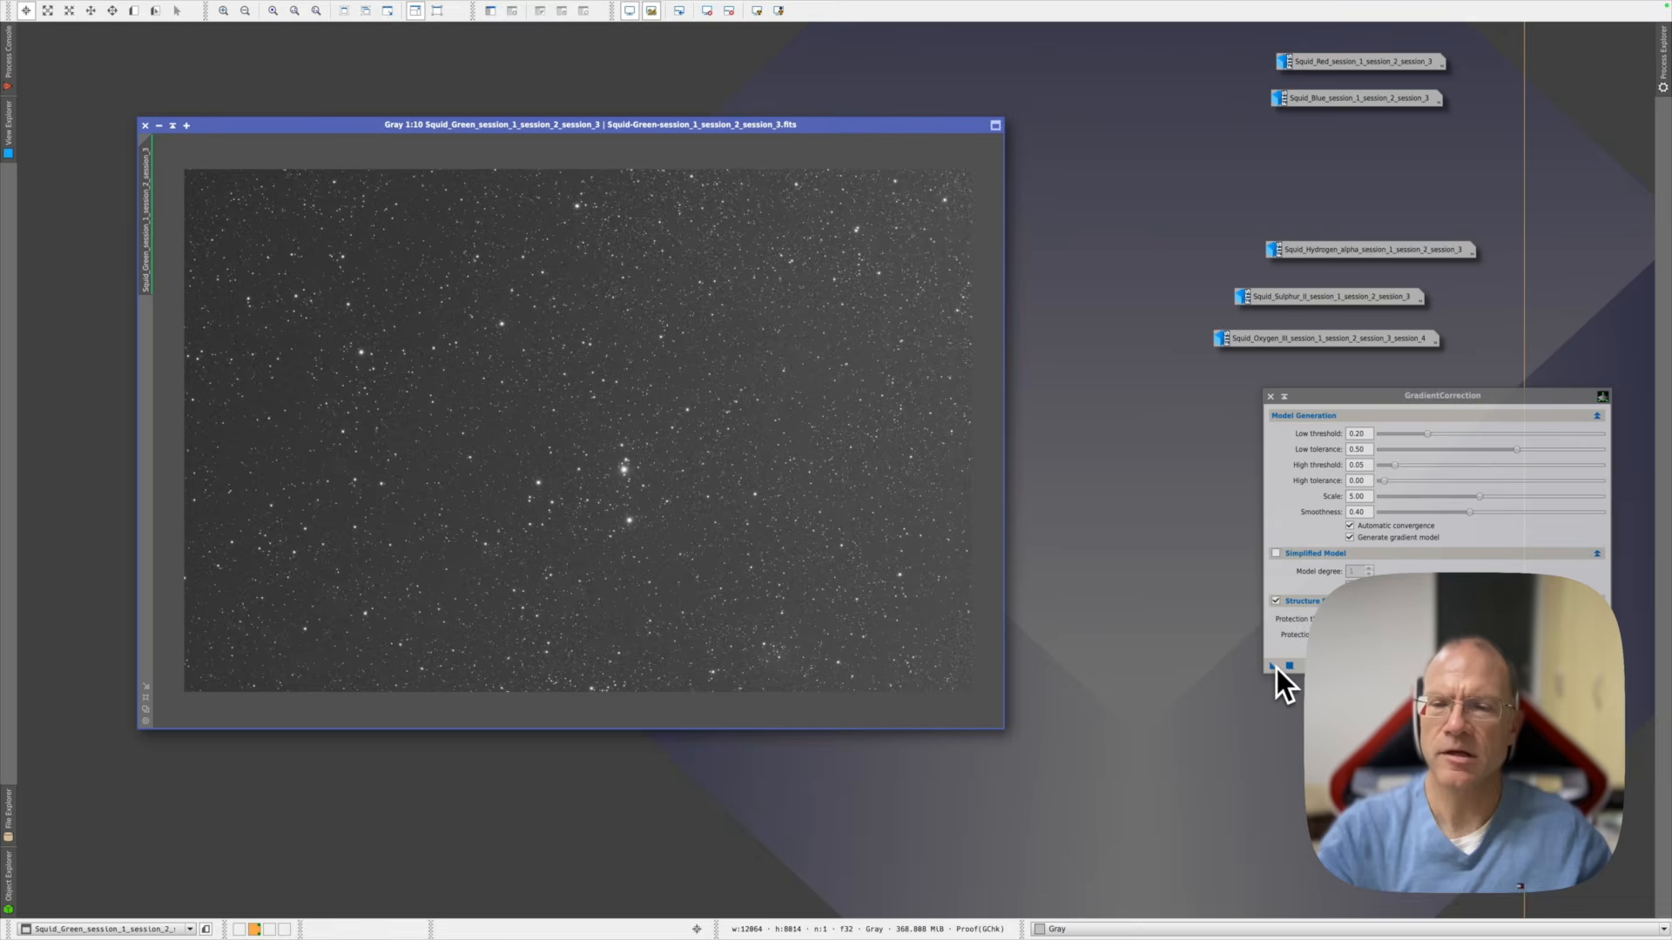
{"action": "left_click_drag", "start_coordinate": [1273, 666], "coordinate": [789, 509]}
{"action": "left_click", "coordinate": [172, 125]}
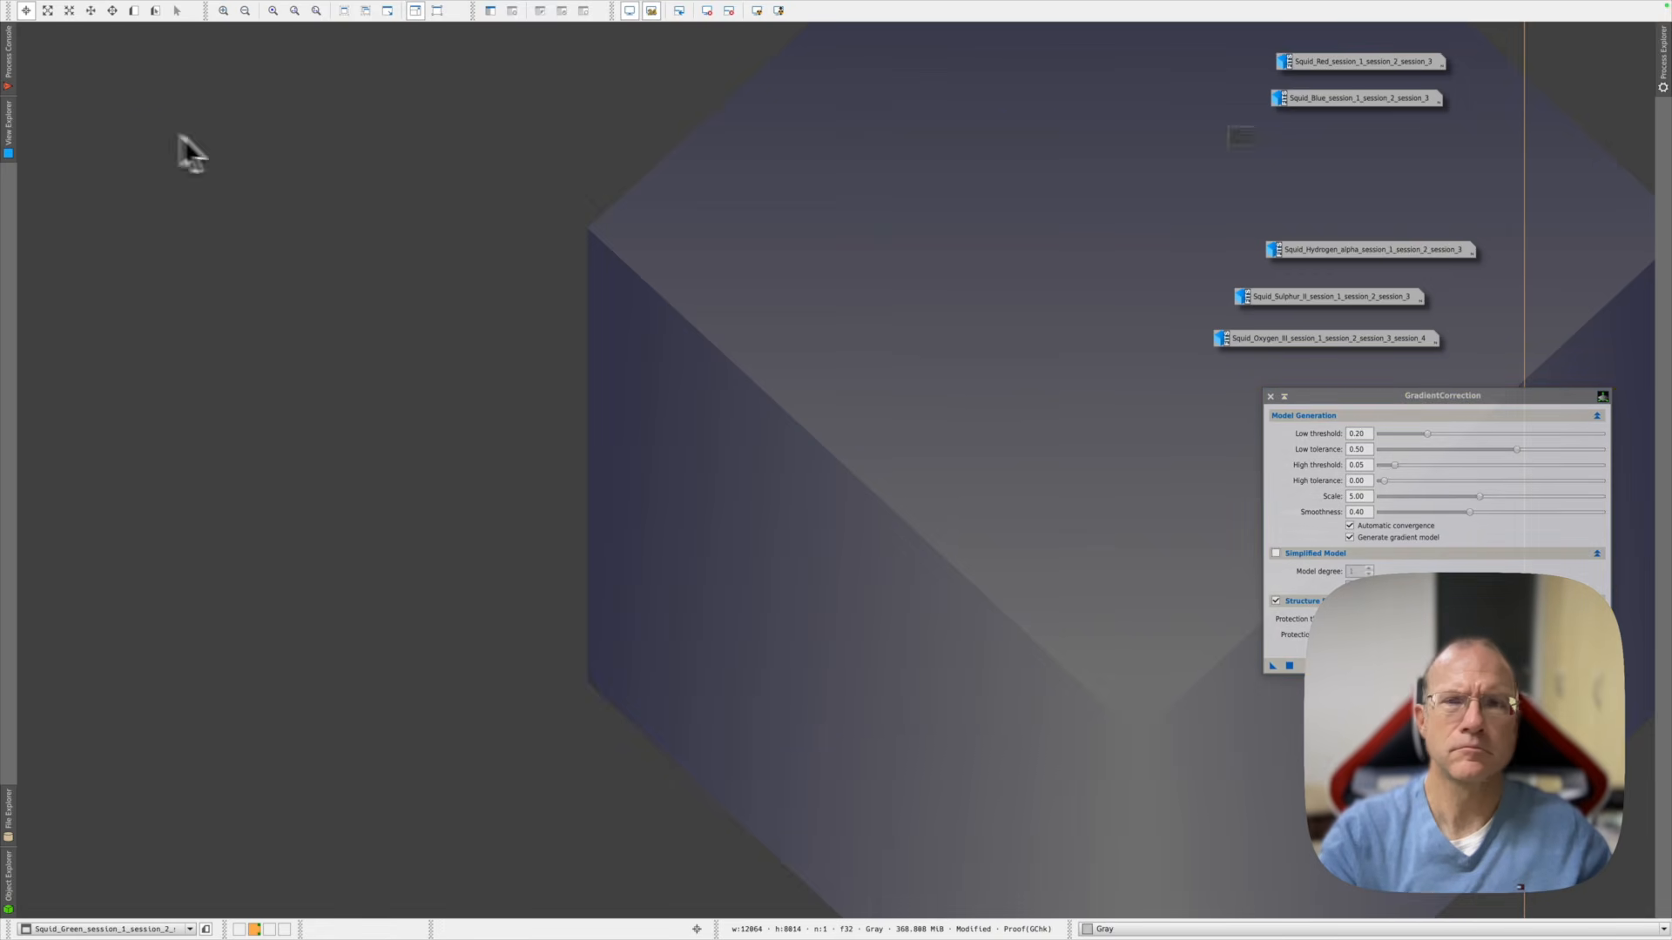
Try the gradient correction on the Hydrogen-alpha image, inspect and close its gradient model, and undo the correction
{"action": "double_click", "coordinate": [1341, 250]}
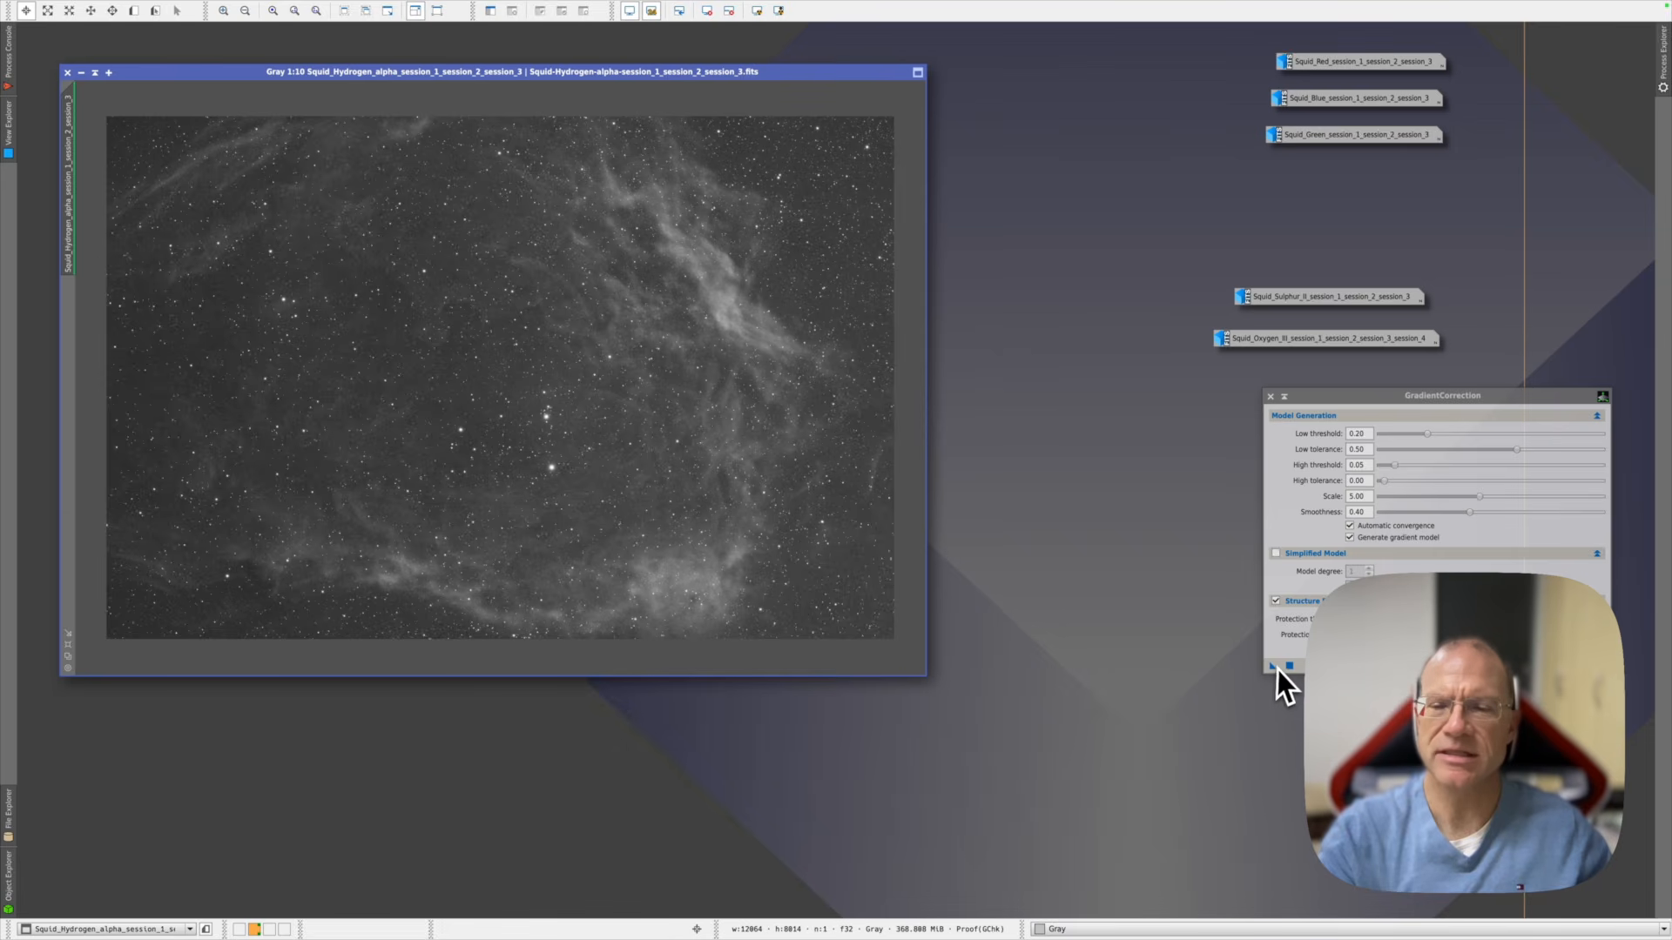
{"action": "left_click_drag", "start_coordinate": [1274, 668], "coordinate": [787, 475]}
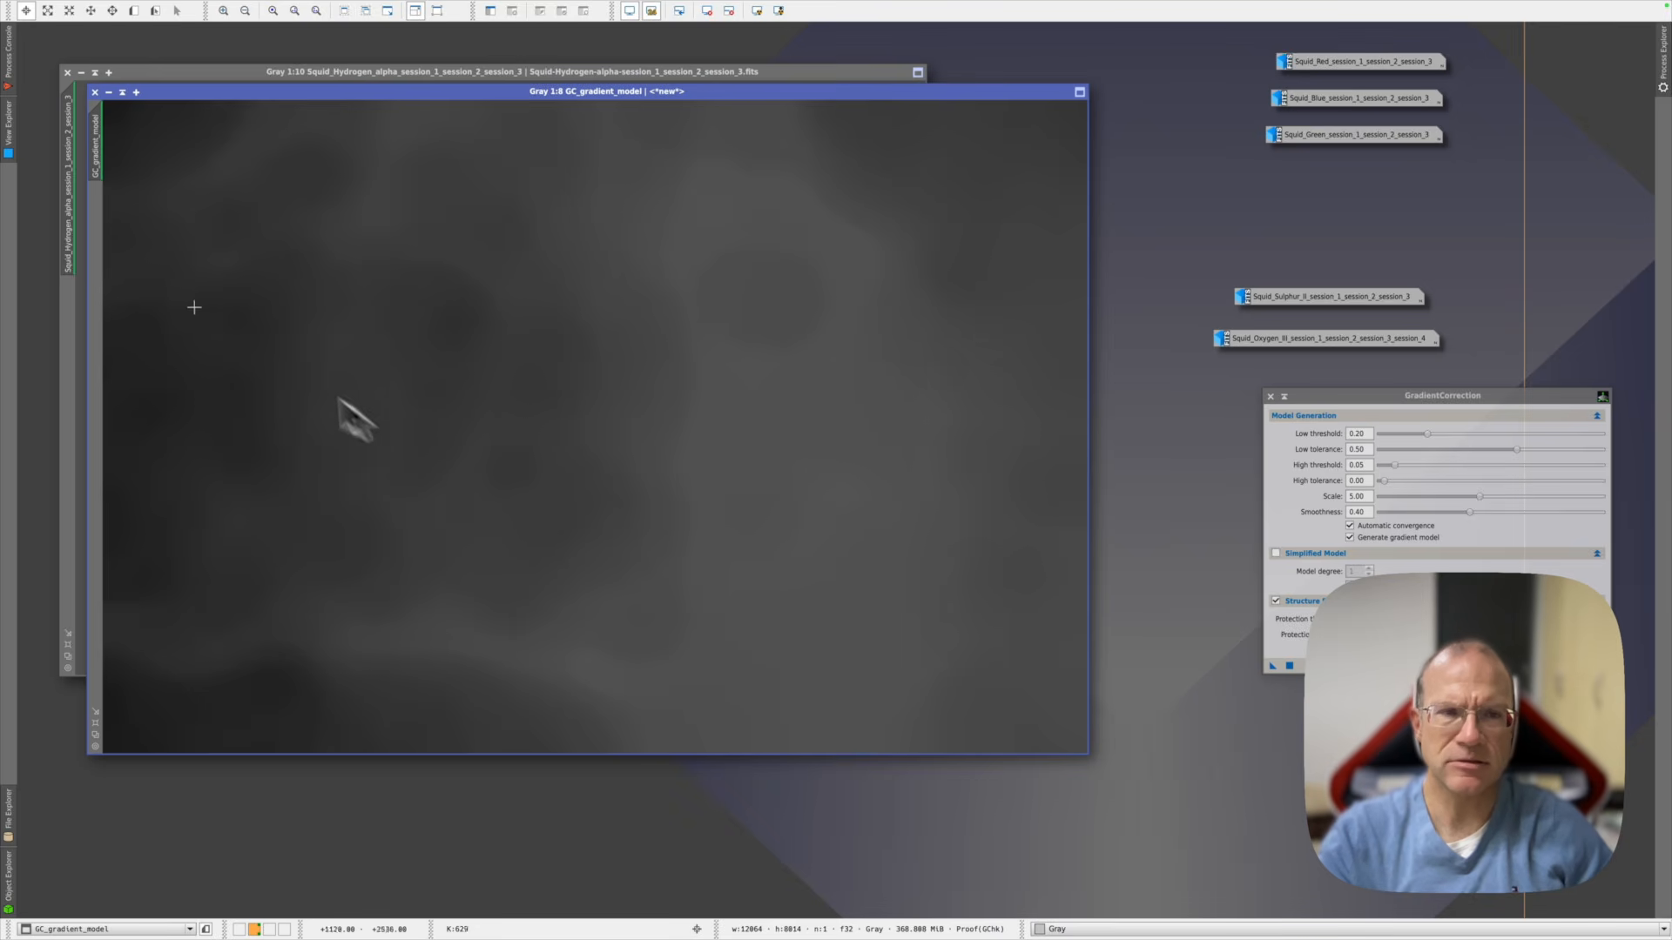
{"action": "left_click", "coordinate": [95, 92]}
{"action": "left_click", "coordinate": [192, 7]}
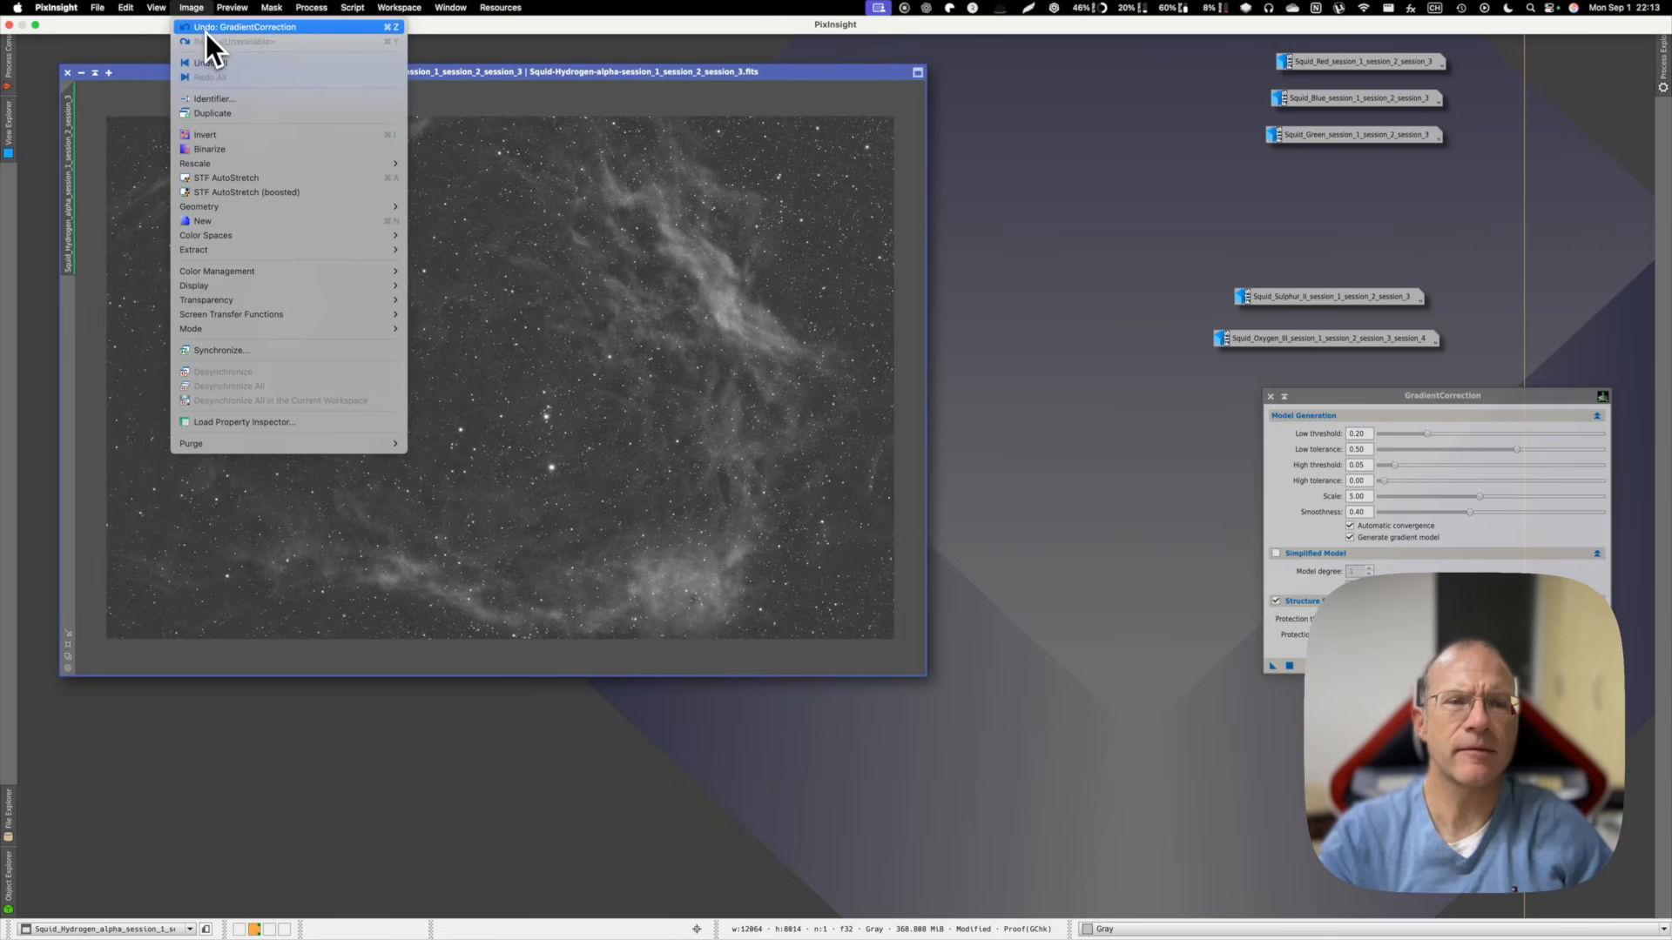
{"action": "left_click", "coordinate": [205, 33]}
Enable the simplified model with degree 1, set scale to 6.10 and smoothness to 0.50, and apply the correction to the Hydrogen-alpha image
{"action": "left_click", "coordinate": [1277, 555]}
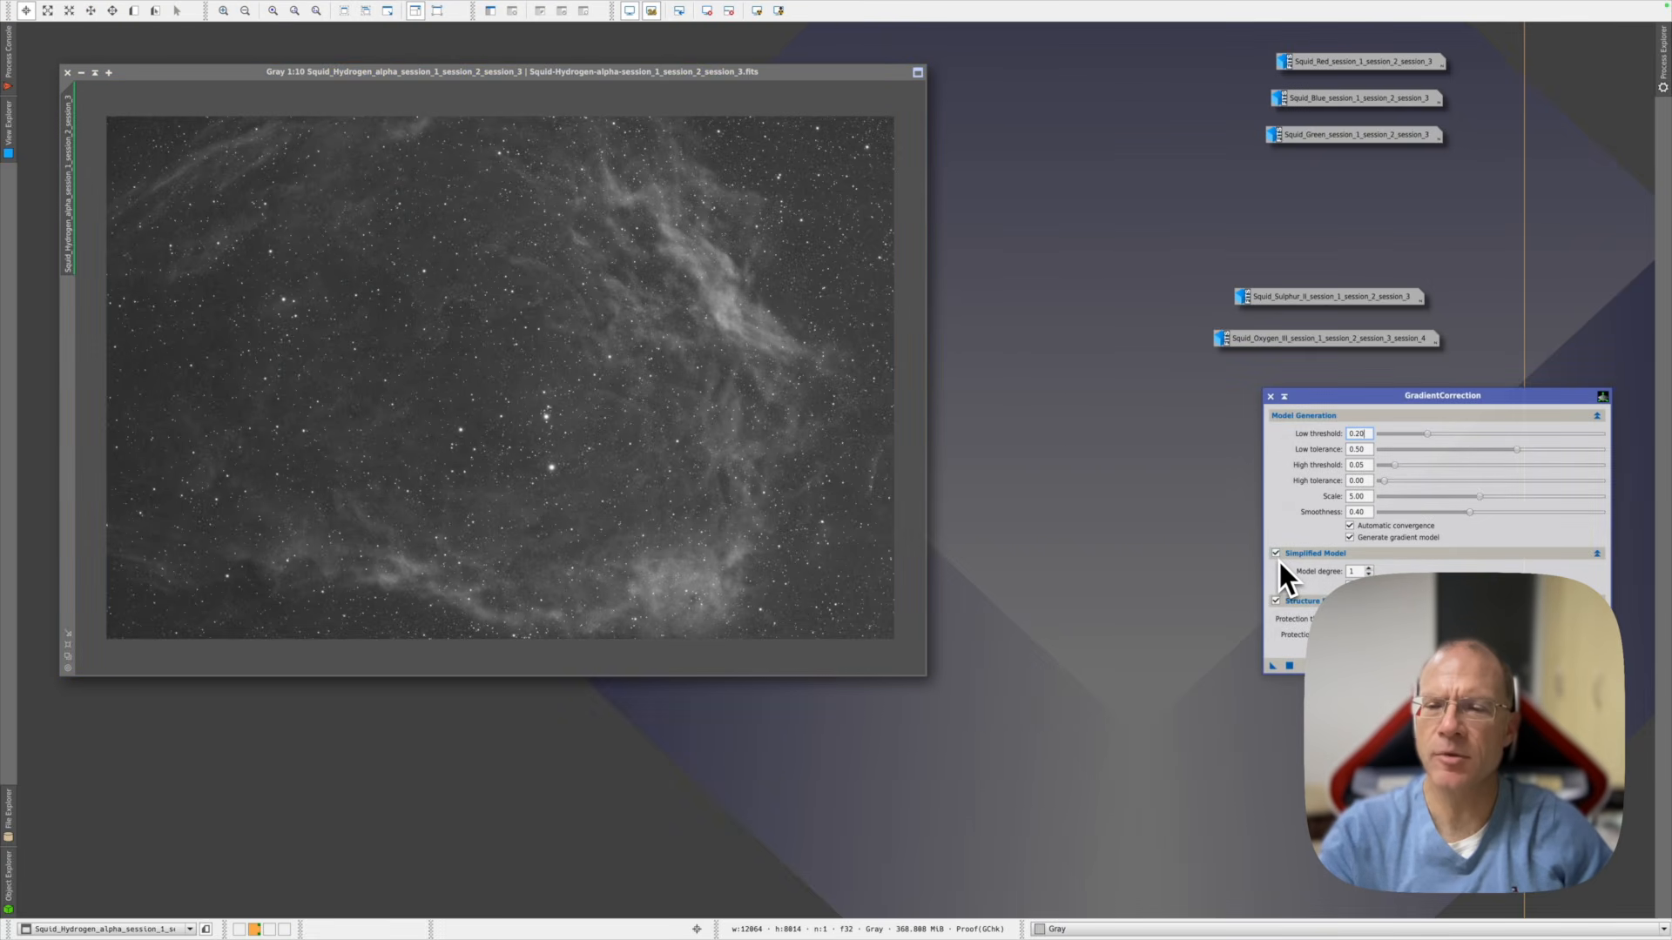
{"action": "left_click", "coordinate": [1482, 496]}
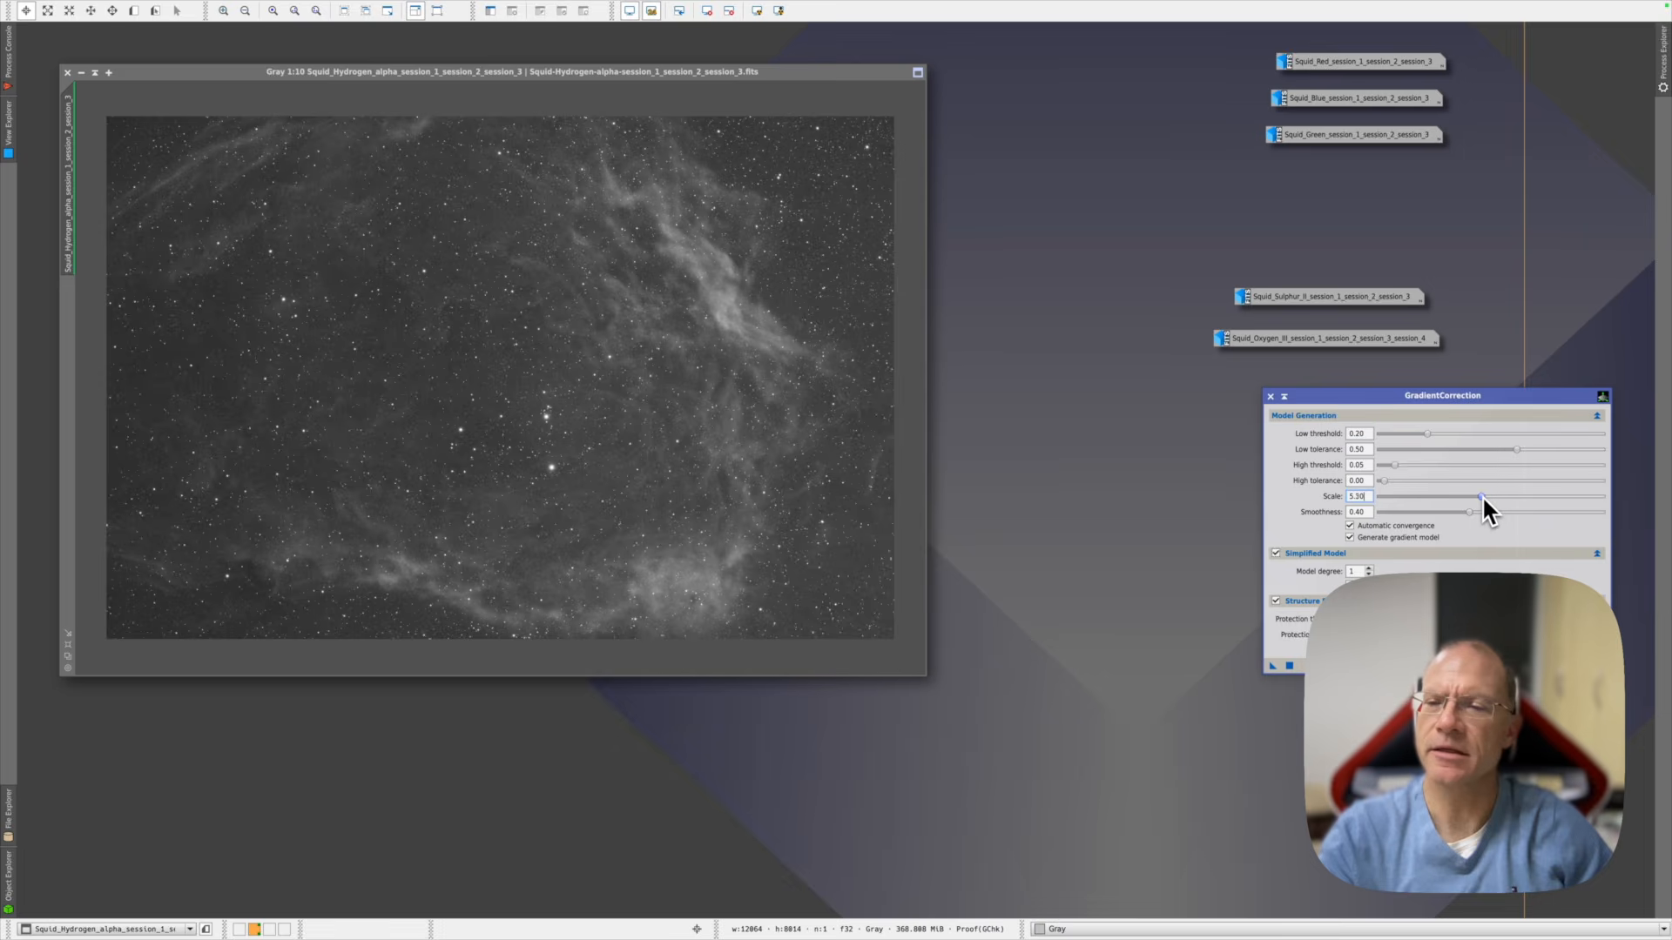
{"action": "left_click_drag", "start_coordinate": [1510, 495], "coordinate": [1512, 498]}
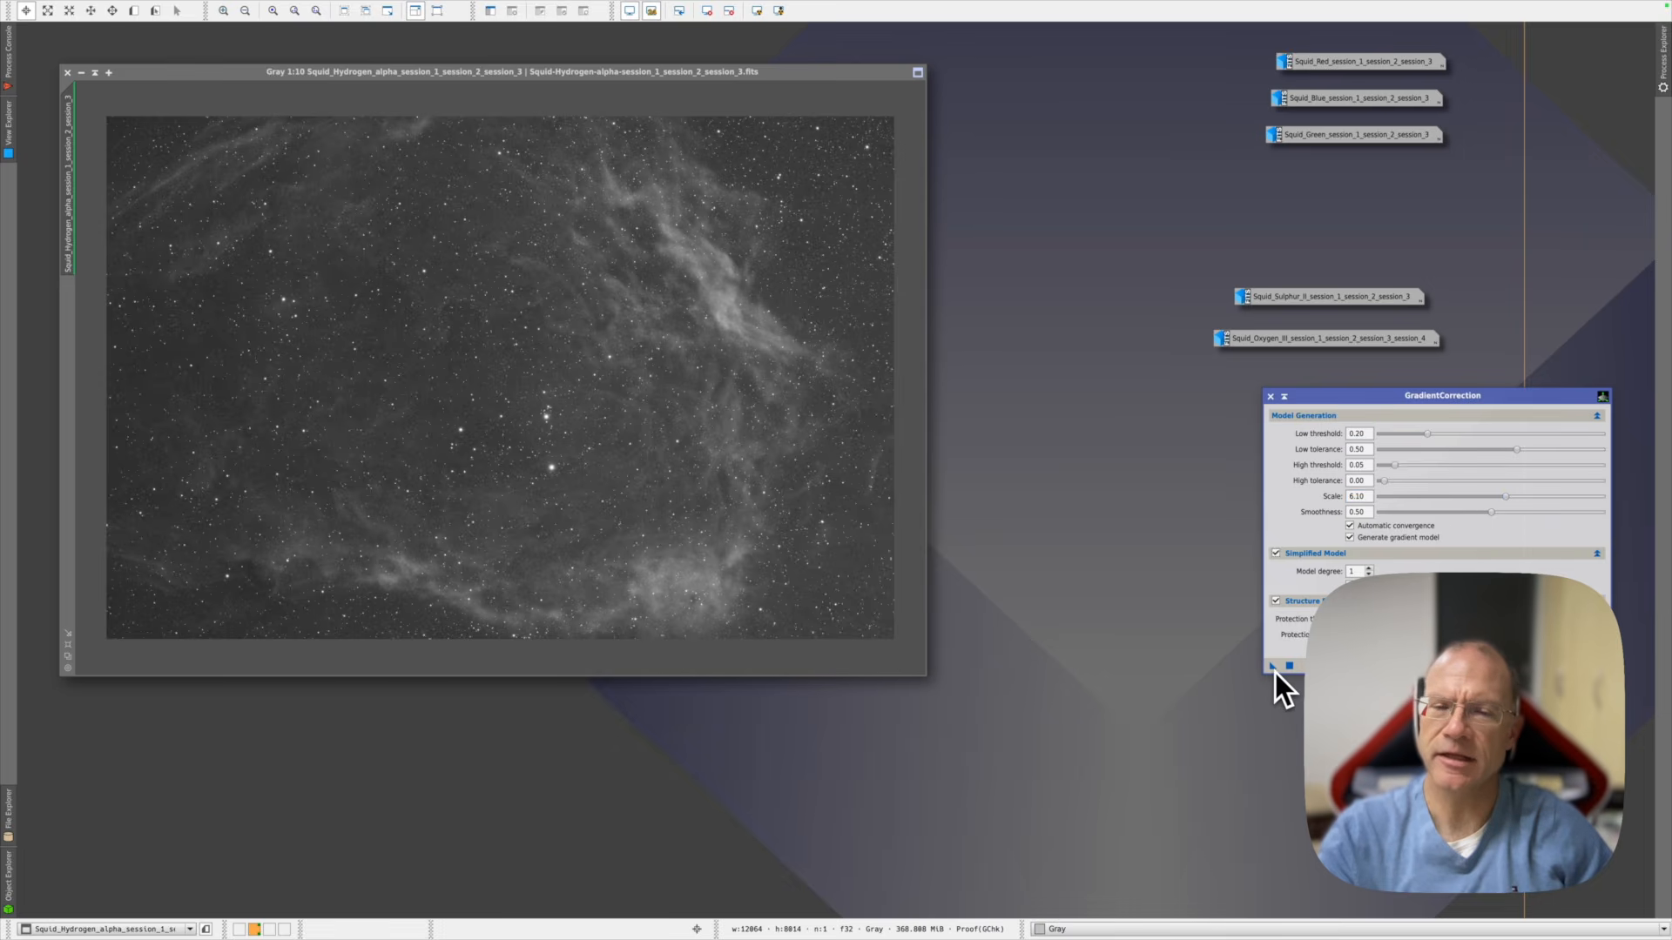
{"action": "left_click_drag", "start_coordinate": [1273, 667], "coordinate": [781, 516]}
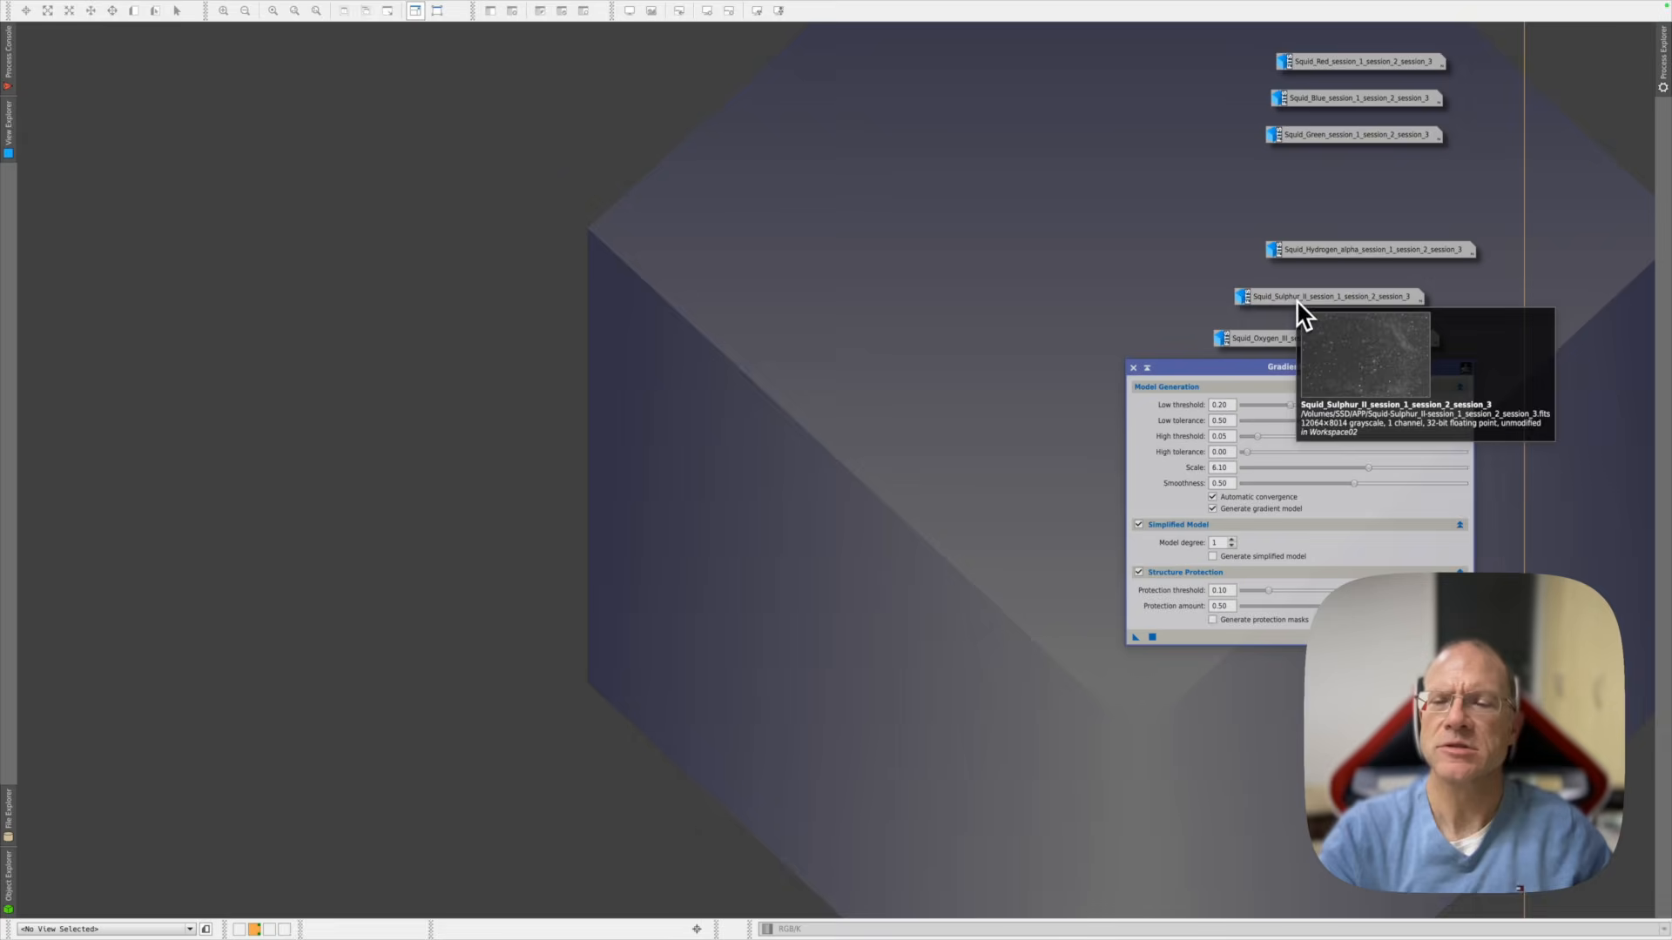
Apply the same gradient correction to the Sulphur II image, minimize it and open the Oxygen III image
{"action": "double_click", "coordinate": [1298, 300]}
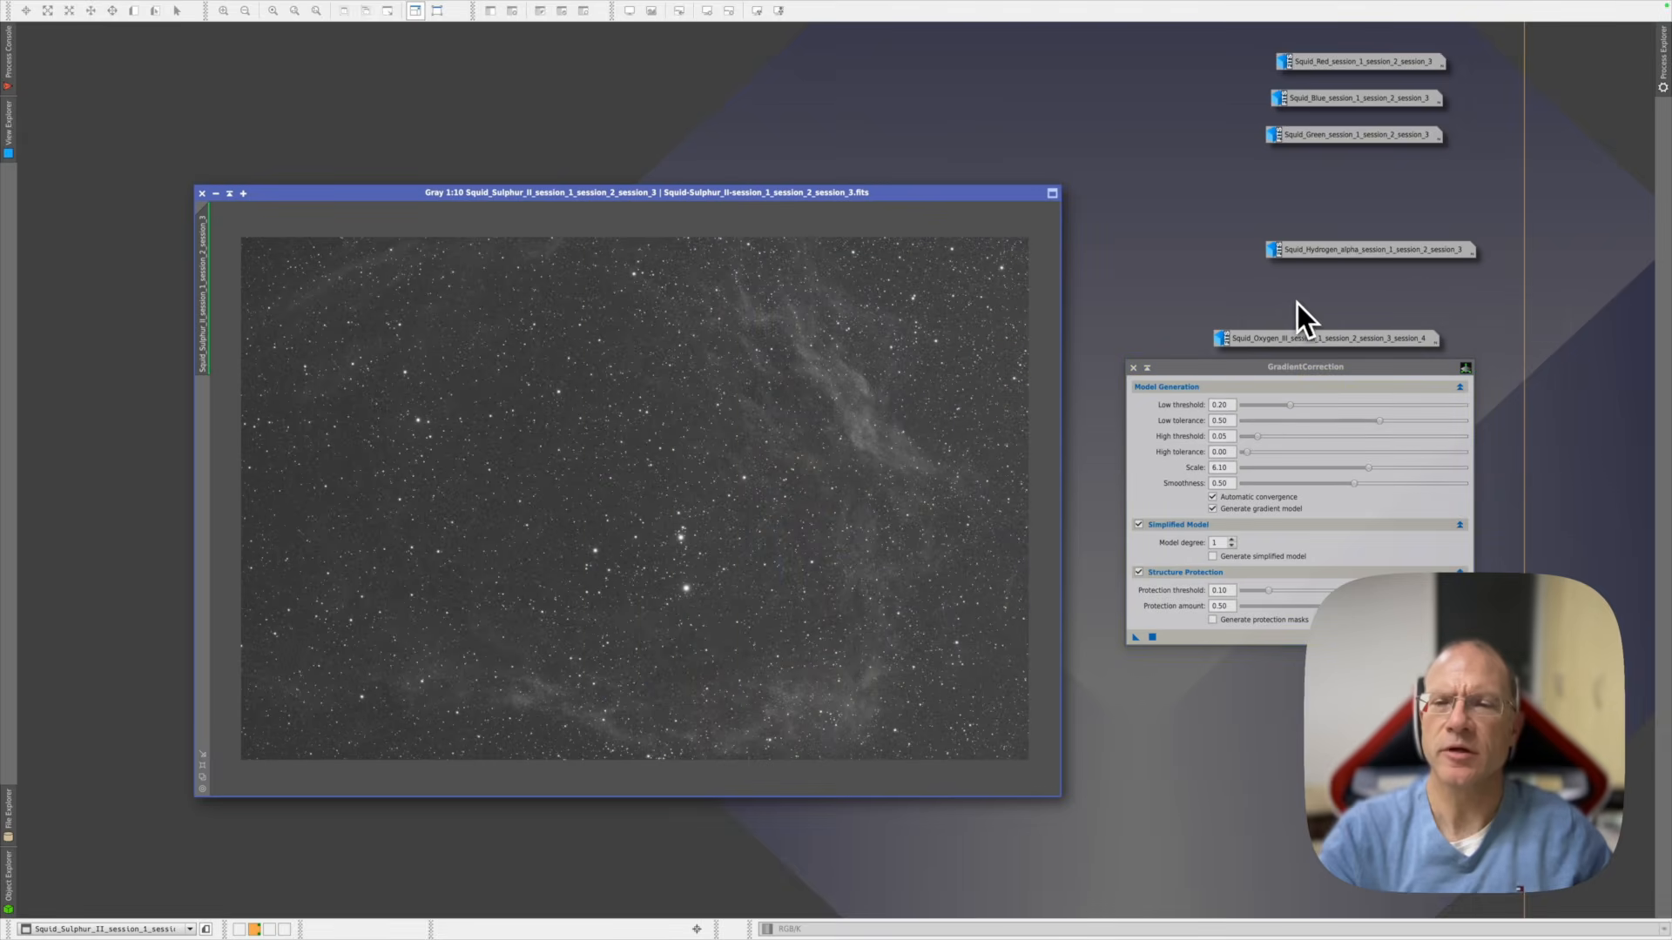
{"action": "left_click_drag", "start_coordinate": [1138, 637], "coordinate": [946, 627]}
{"action": "left_click", "coordinate": [216, 193]}
{"action": "double_click", "coordinate": [1323, 338]}
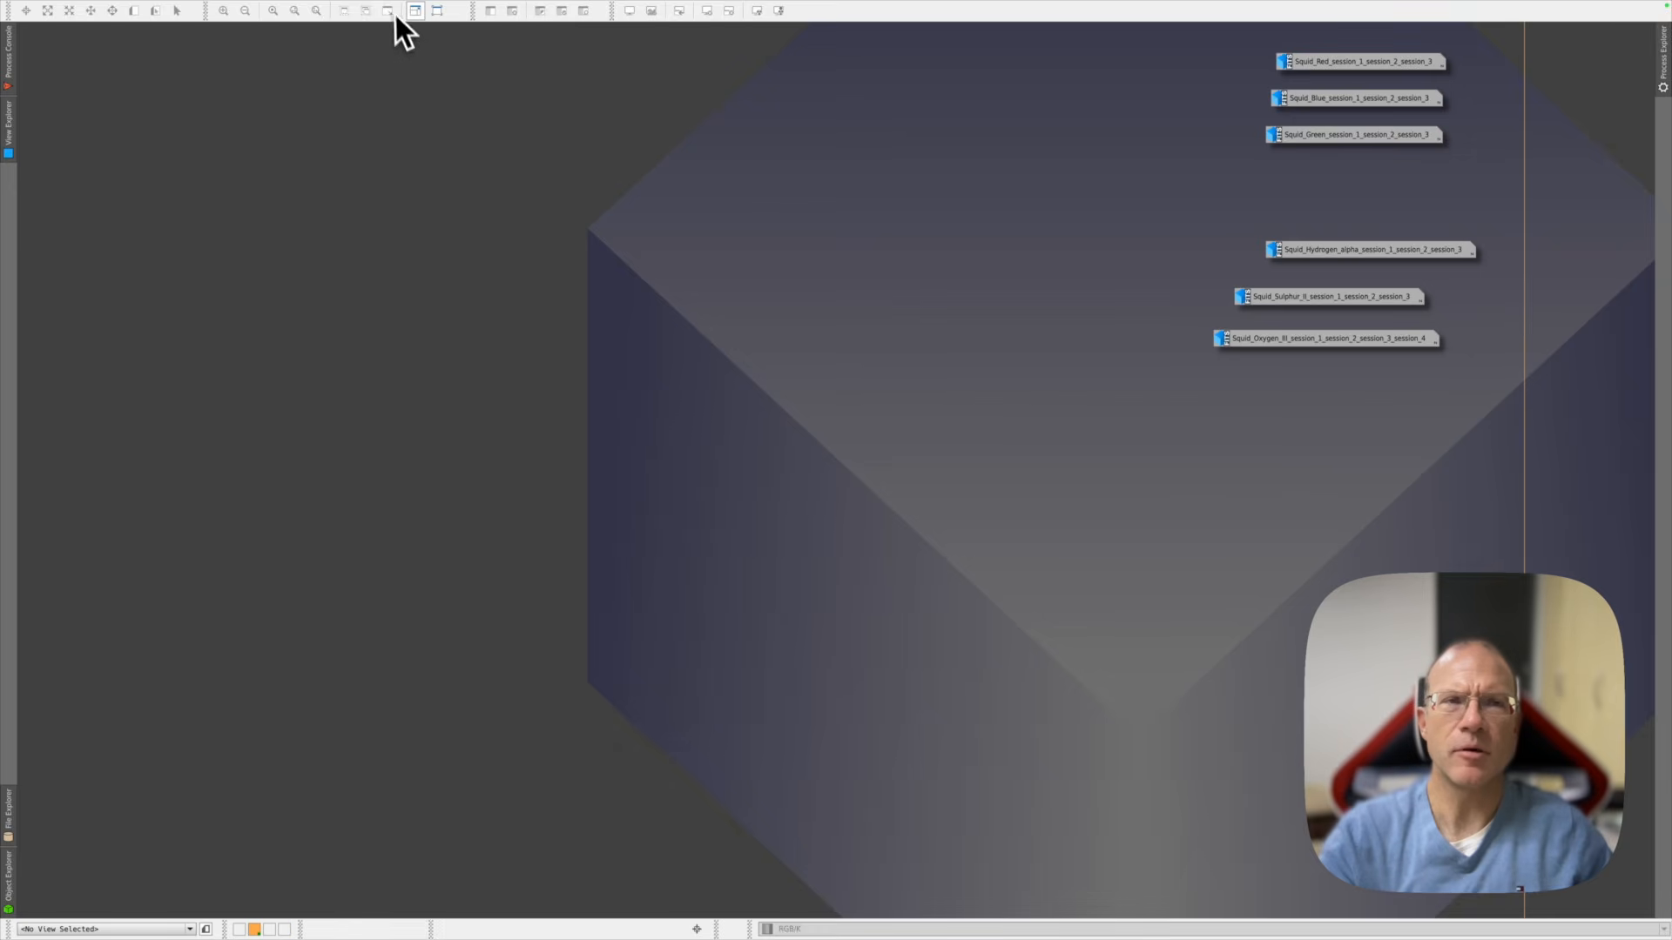
Combine the Red, Green and Blue images into one RGB image with ChannelCombination, matching each image to its channel
{"action": "mouse_move", "coordinate": [392, 4]}
{"action": "left_click", "coordinate": [311, 7]}
{"action": "mouse_move", "coordinate": [366, 70]}
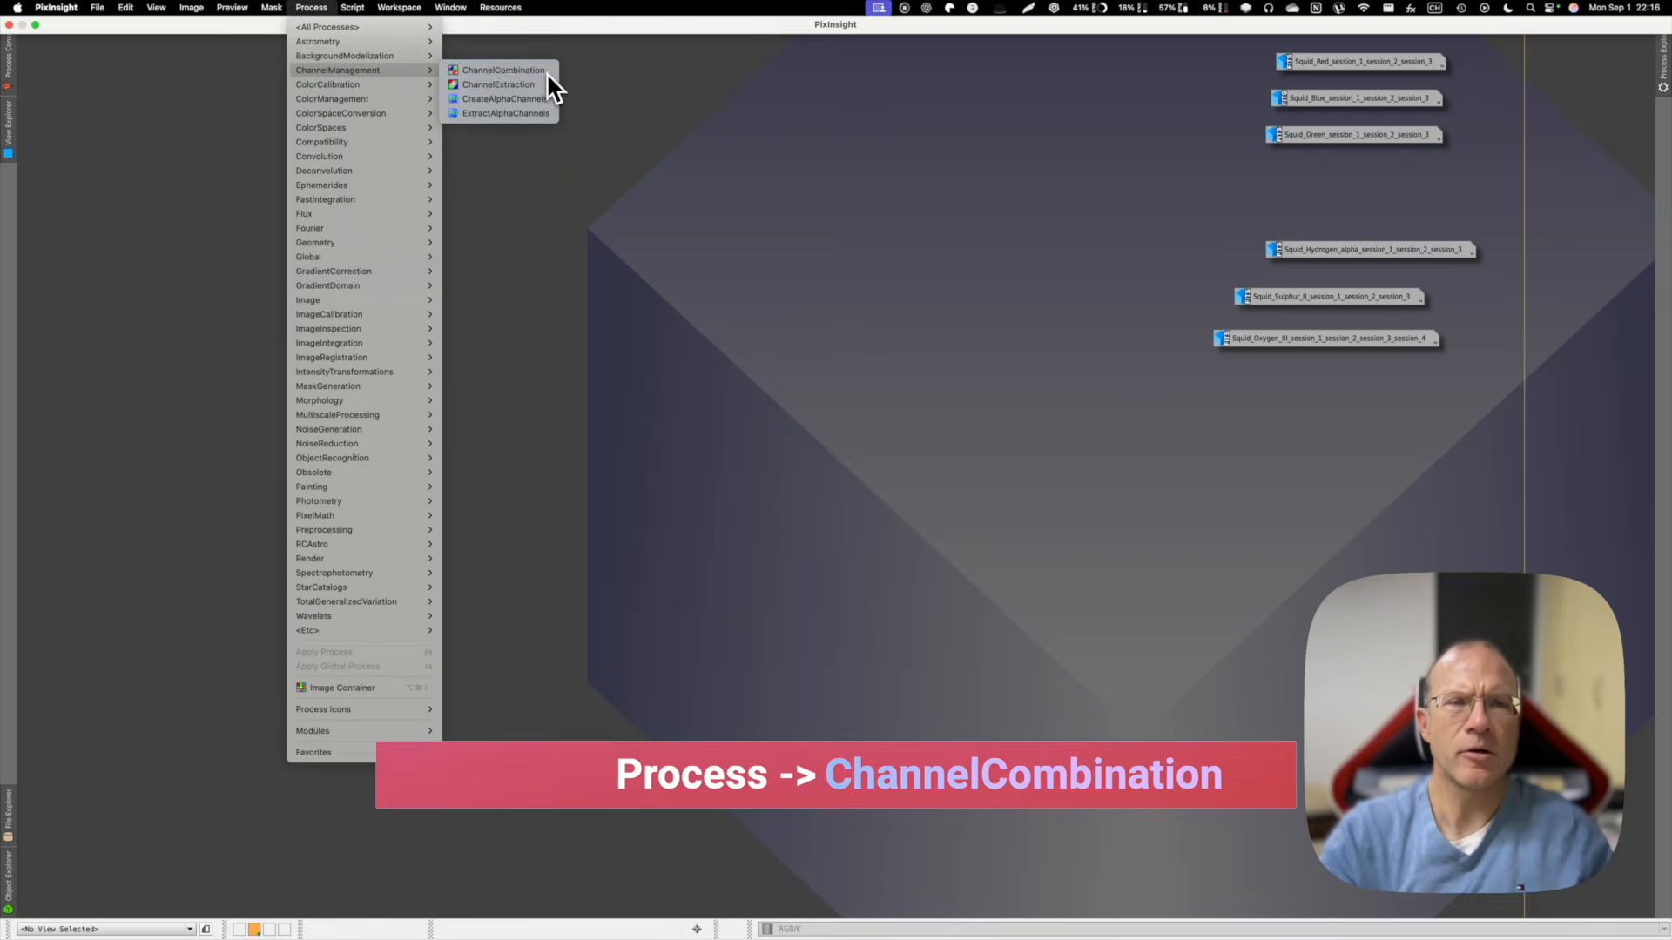
{"action": "left_click", "coordinate": [547, 72]}
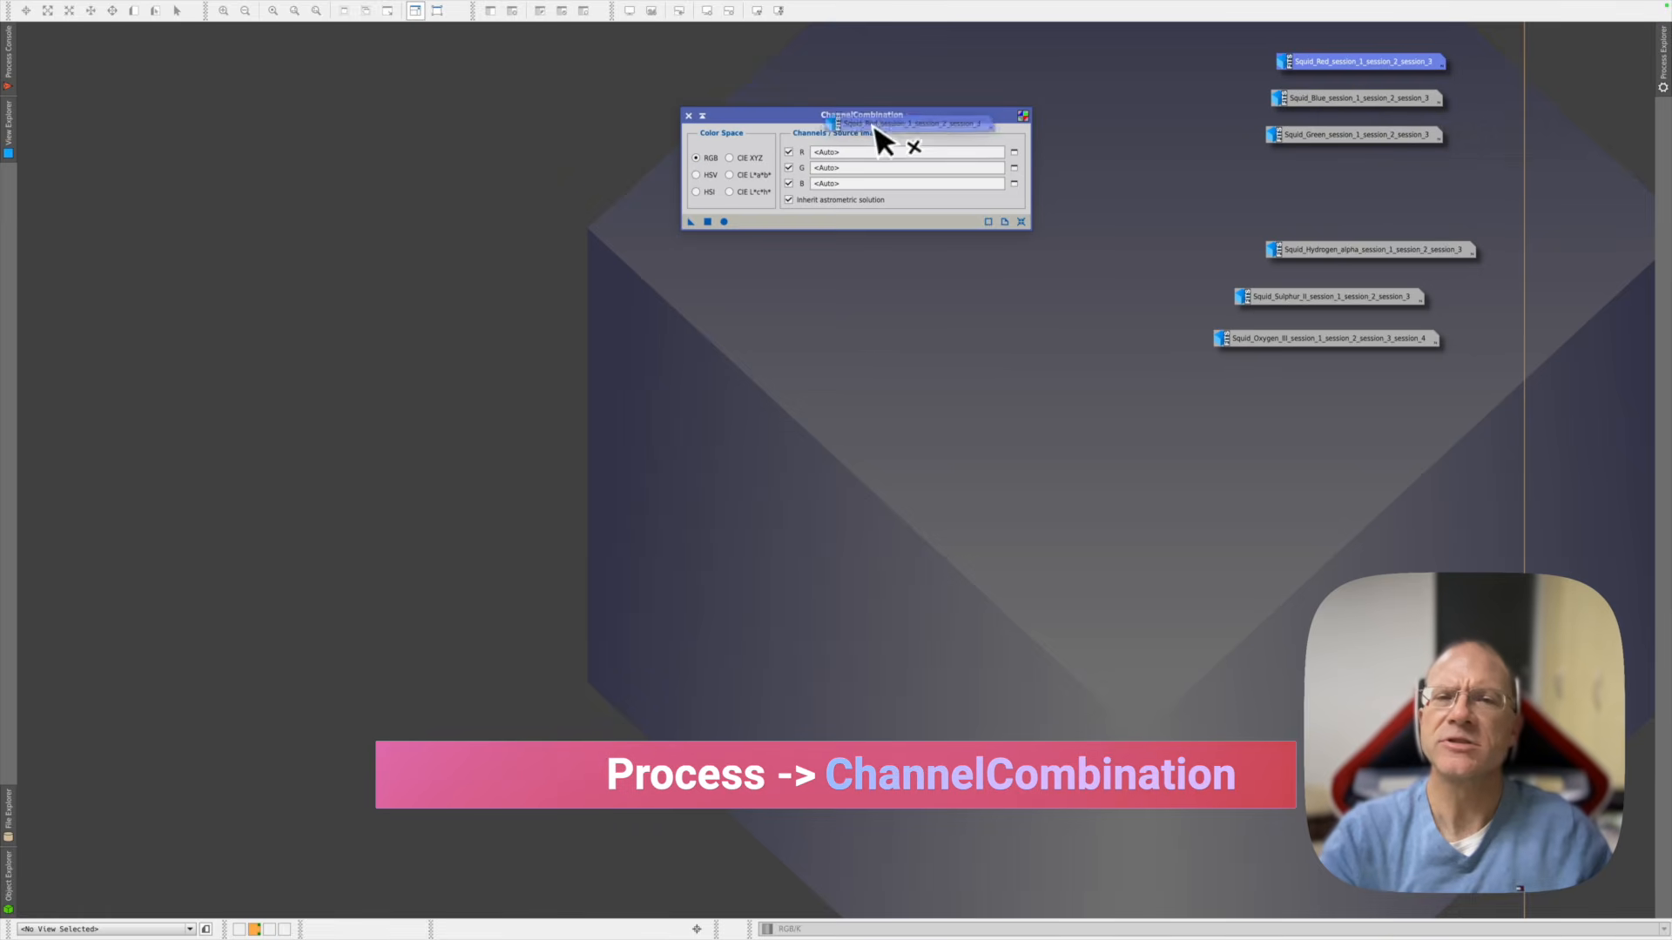
{"action": "left_click_drag", "start_coordinate": [876, 128], "coordinate": [855, 154]}
{"action": "left_click_drag", "start_coordinate": [1330, 101], "coordinate": [875, 184]}
{"action": "left_click_drag", "start_coordinate": [1332, 135], "coordinate": [839, 166]}
{"action": "left_click", "coordinate": [723, 222]}
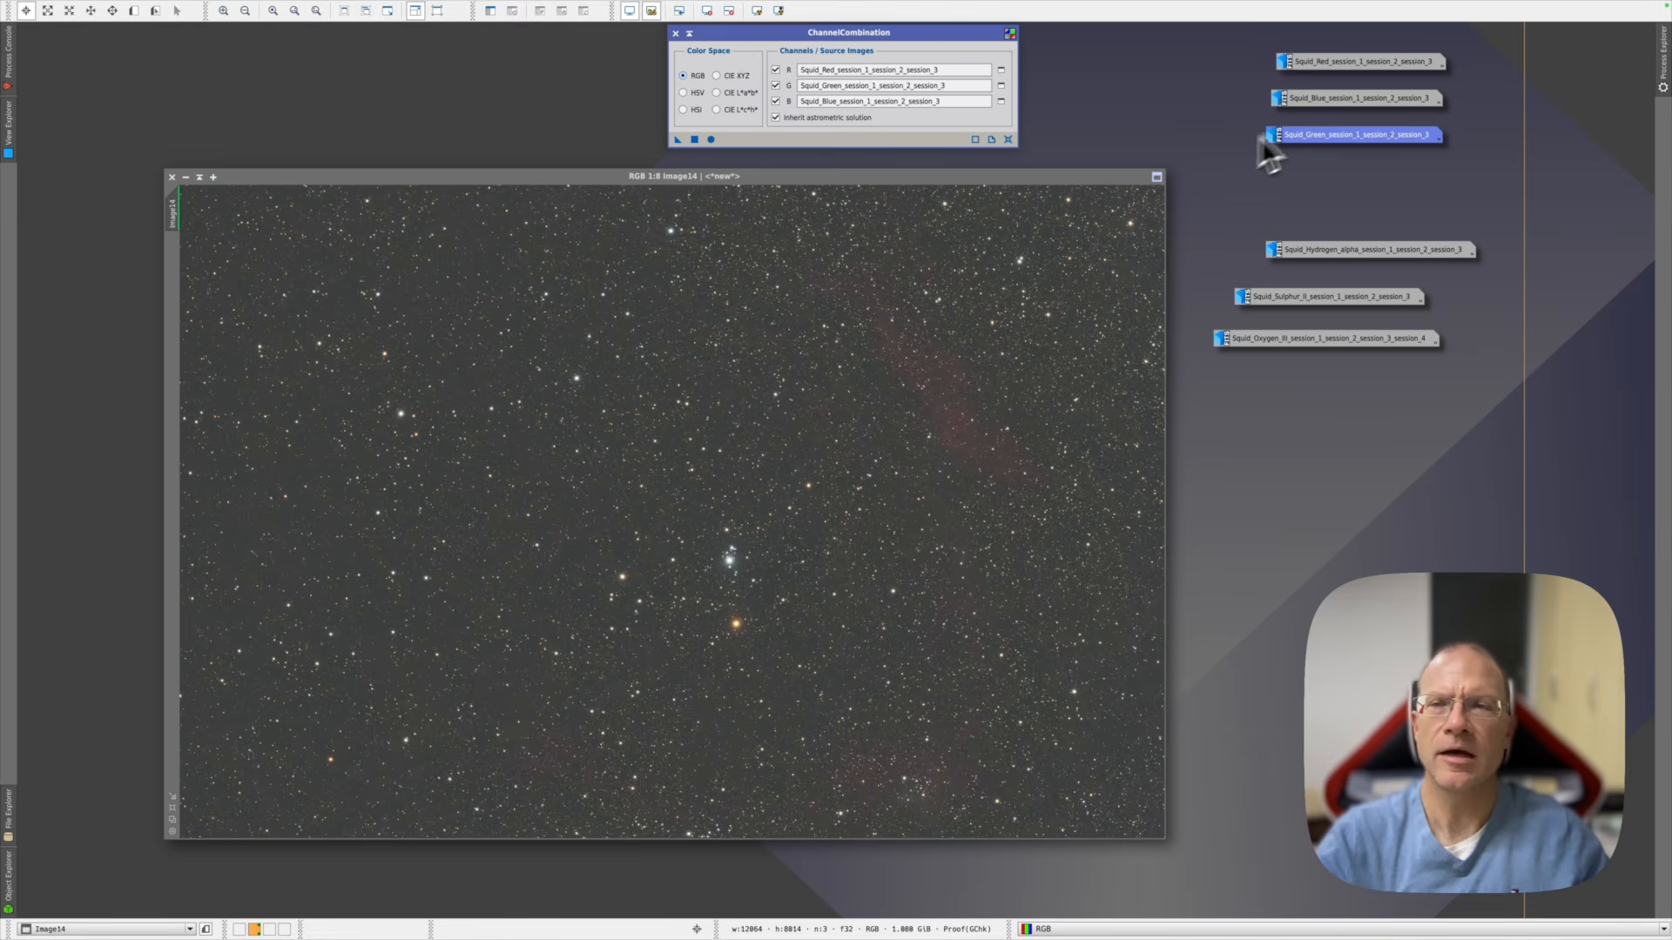
Delete the separate Red, Blue and Green images without saving them and minimize the combined RGB image
{"action": "right_click", "coordinate": [1346, 64]}
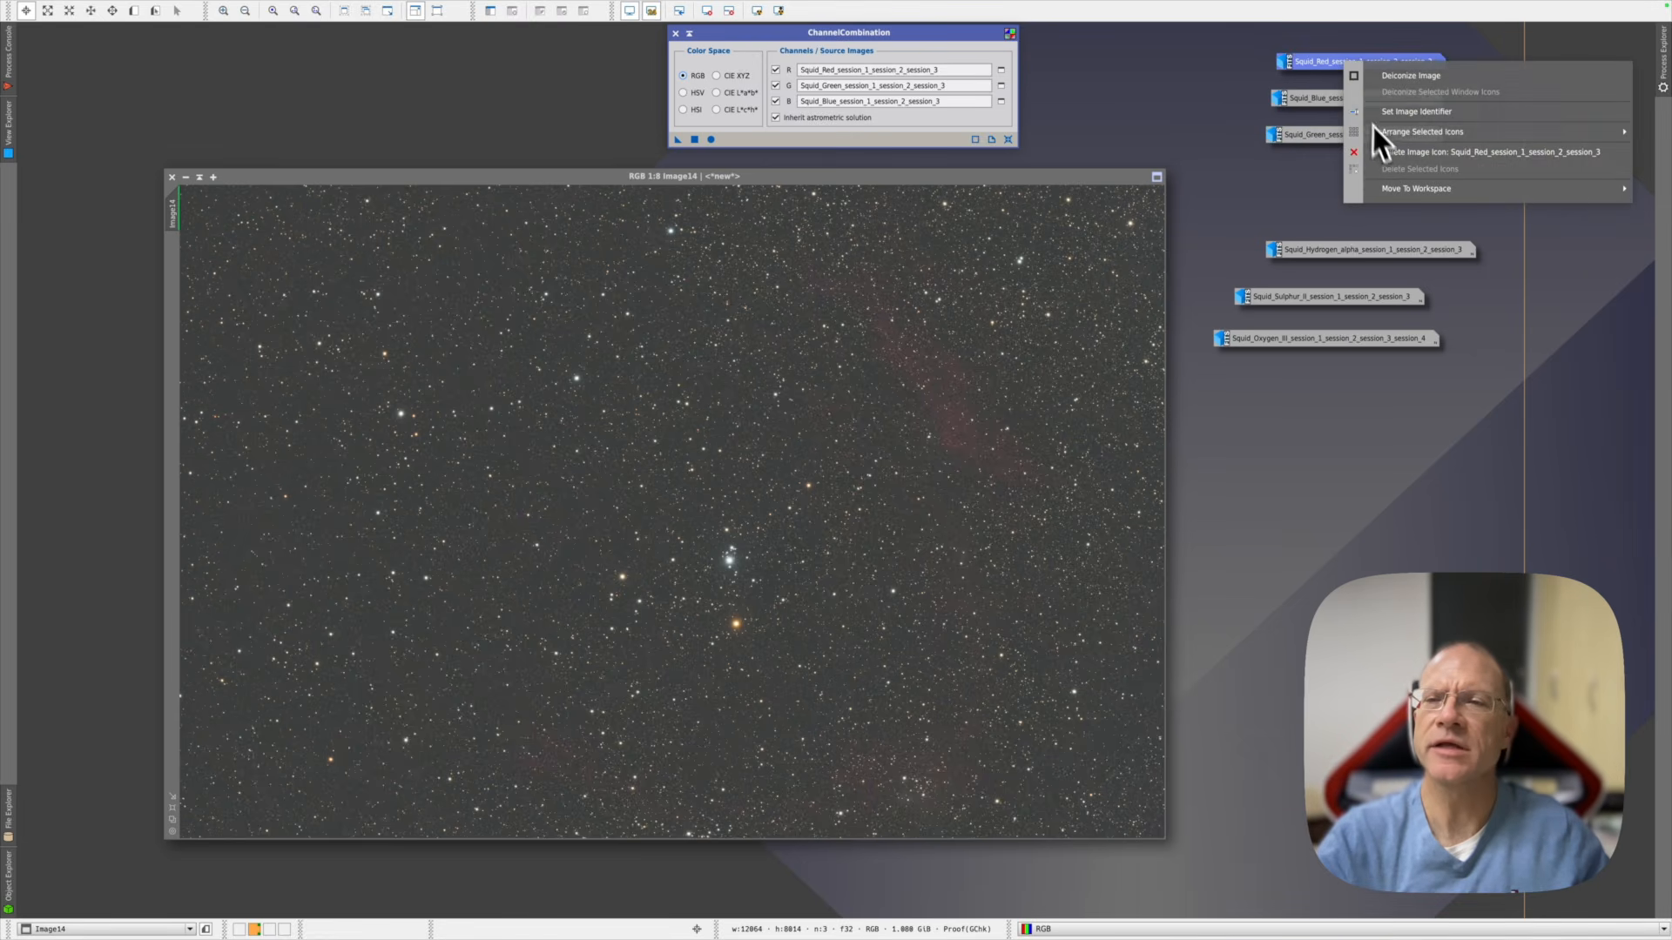
{"action": "left_click", "coordinate": [1375, 153]}
{"action": "left_click", "coordinate": [891, 495]}
{"action": "right_click", "coordinate": [1329, 99]}
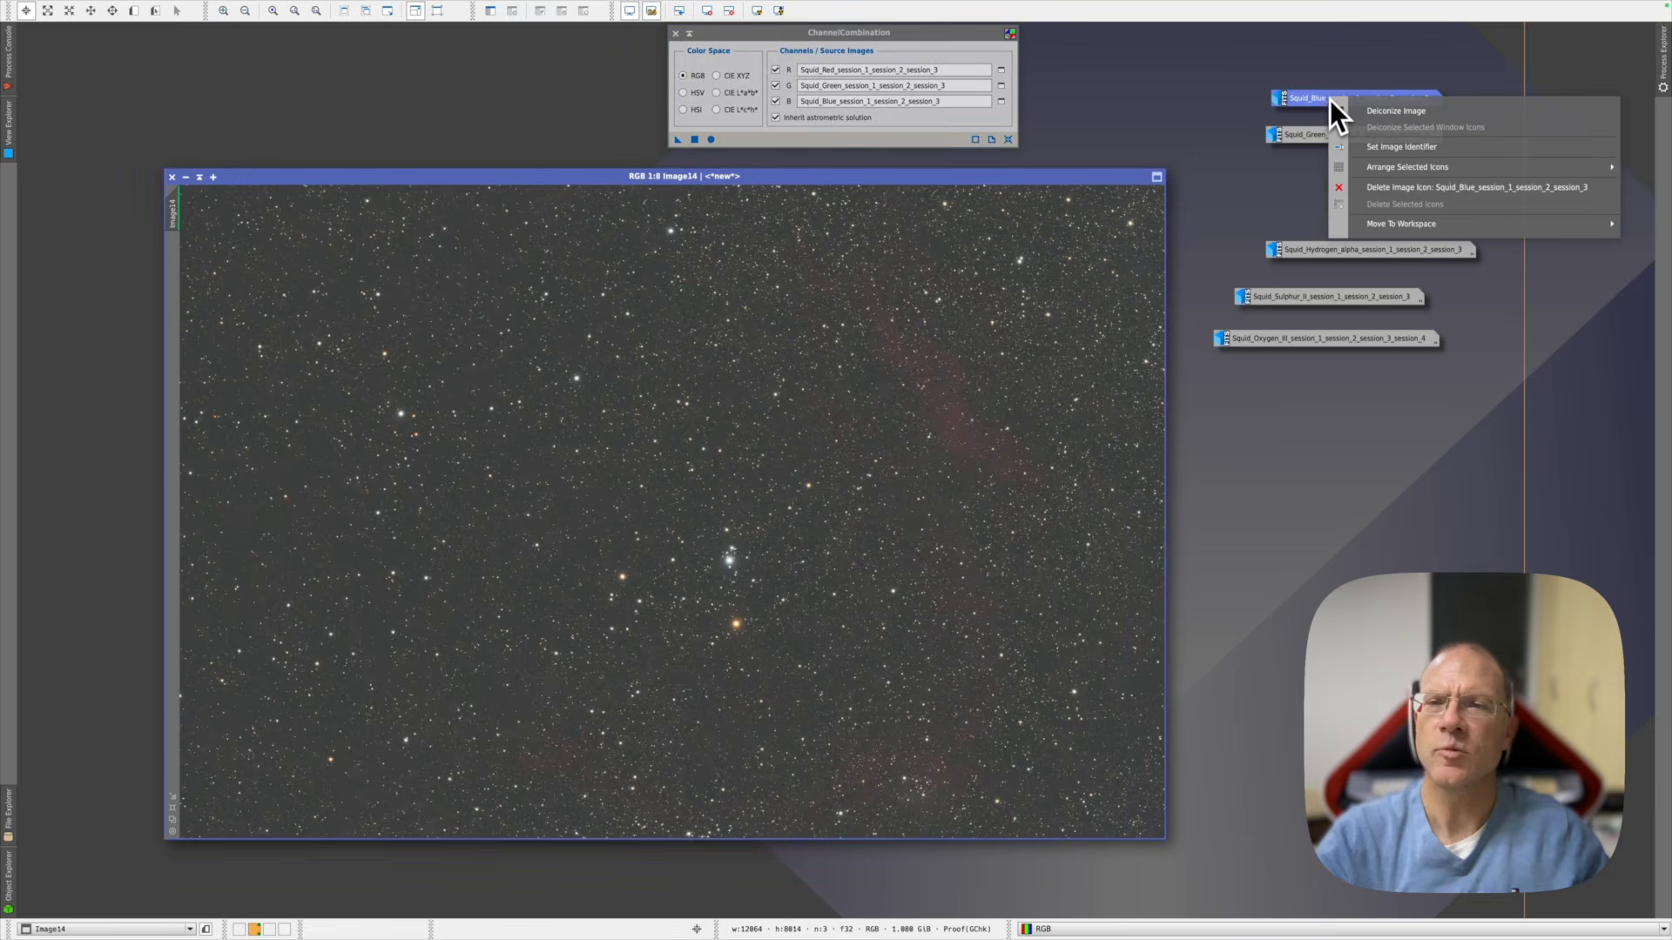
{"action": "left_click", "coordinate": [1381, 187]}
{"action": "left_click", "coordinate": [892, 495]}
{"action": "right_click", "coordinate": [1324, 134]}
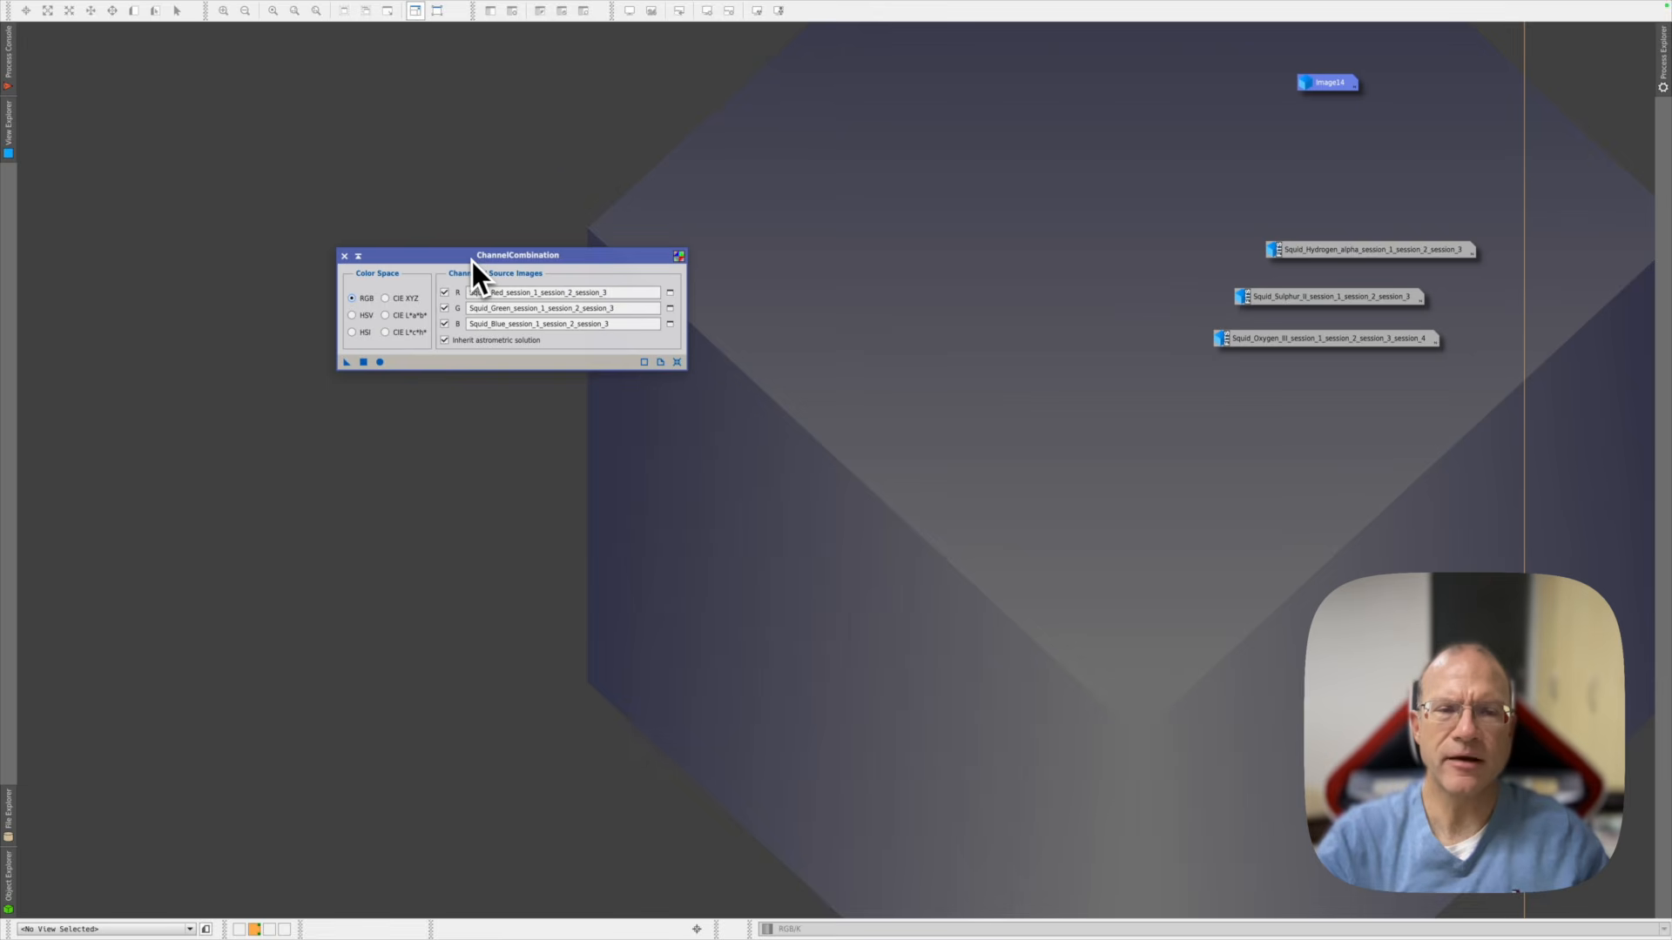
Reset ChannelCombination, combine Hydrogen-alpha as red with Sulphur II as green and blue, and auto-stretch the new image's display
{"action": "left_click", "coordinate": [676, 361]}
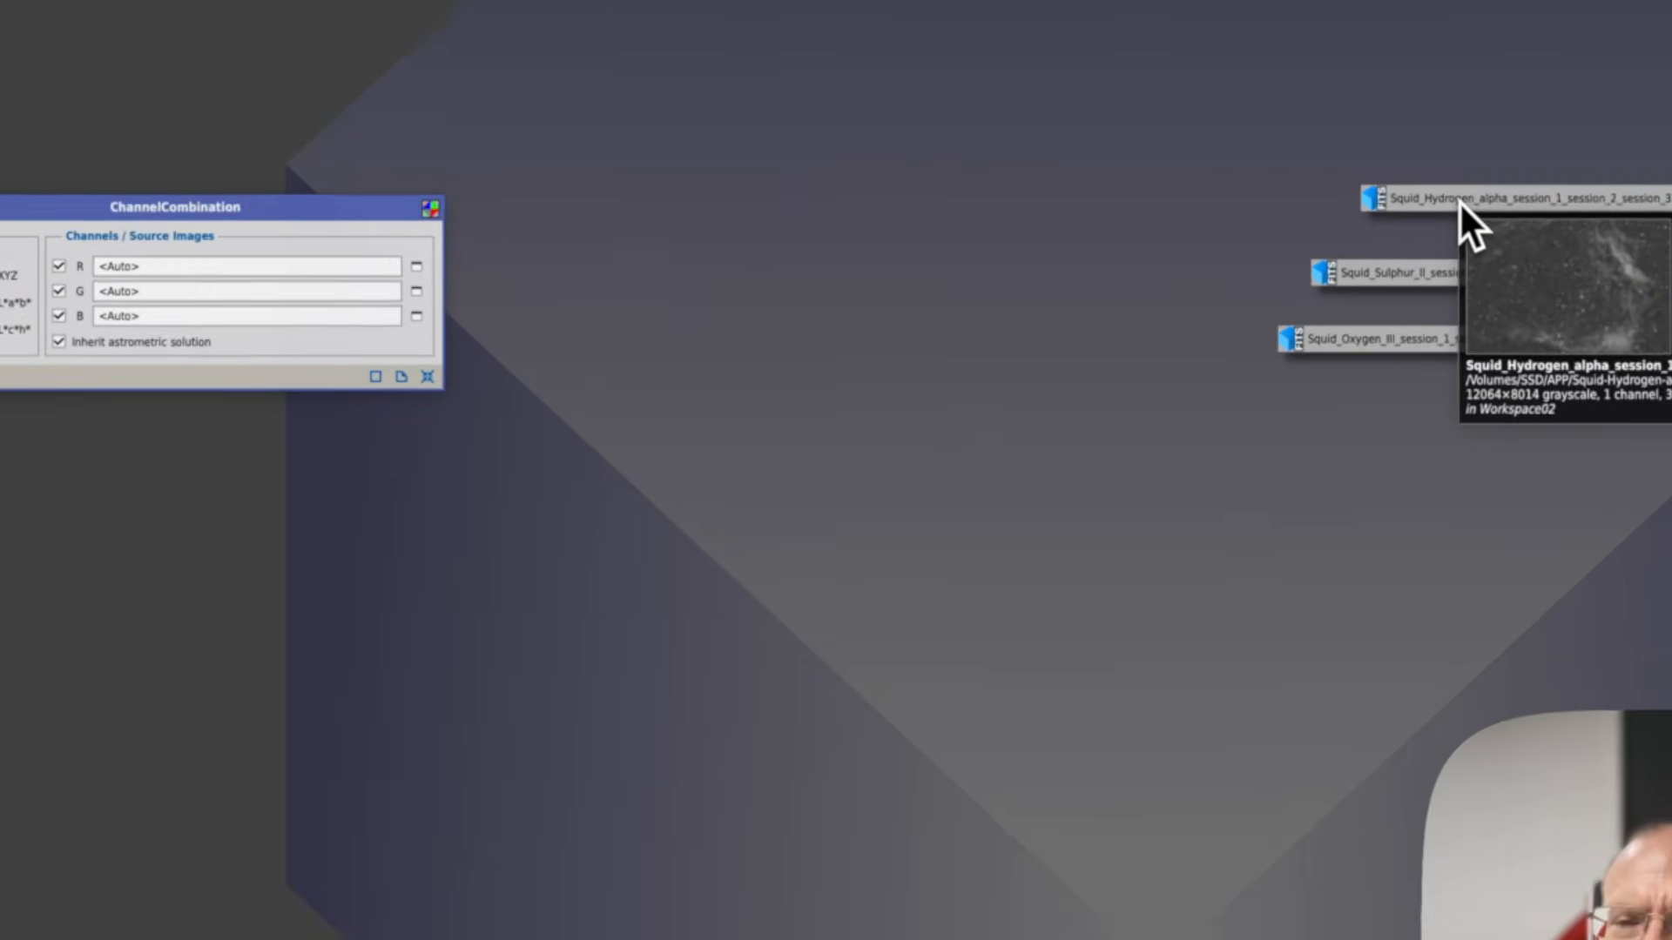
{"action": "left_click_drag", "start_coordinate": [1332, 251], "coordinate": [752, 278]}
{"action": "left_click_drag", "start_coordinate": [514, 240], "coordinate": [142, 269]}
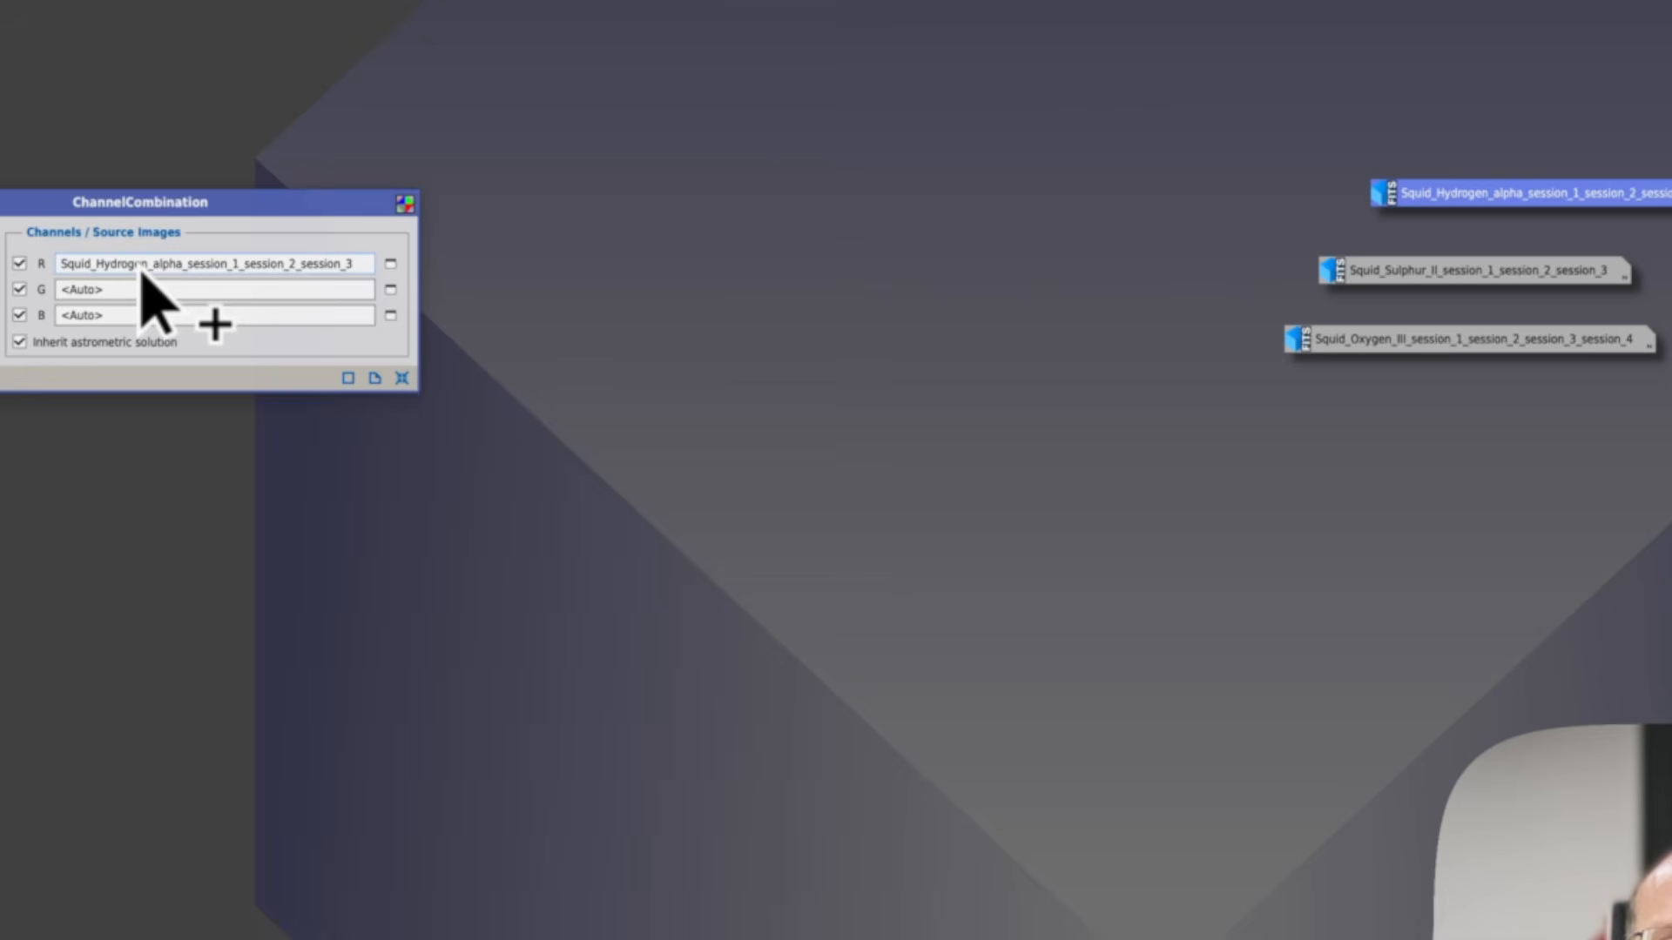
{"action": "left_click_drag", "start_coordinate": [1391, 277], "coordinate": [144, 314]}
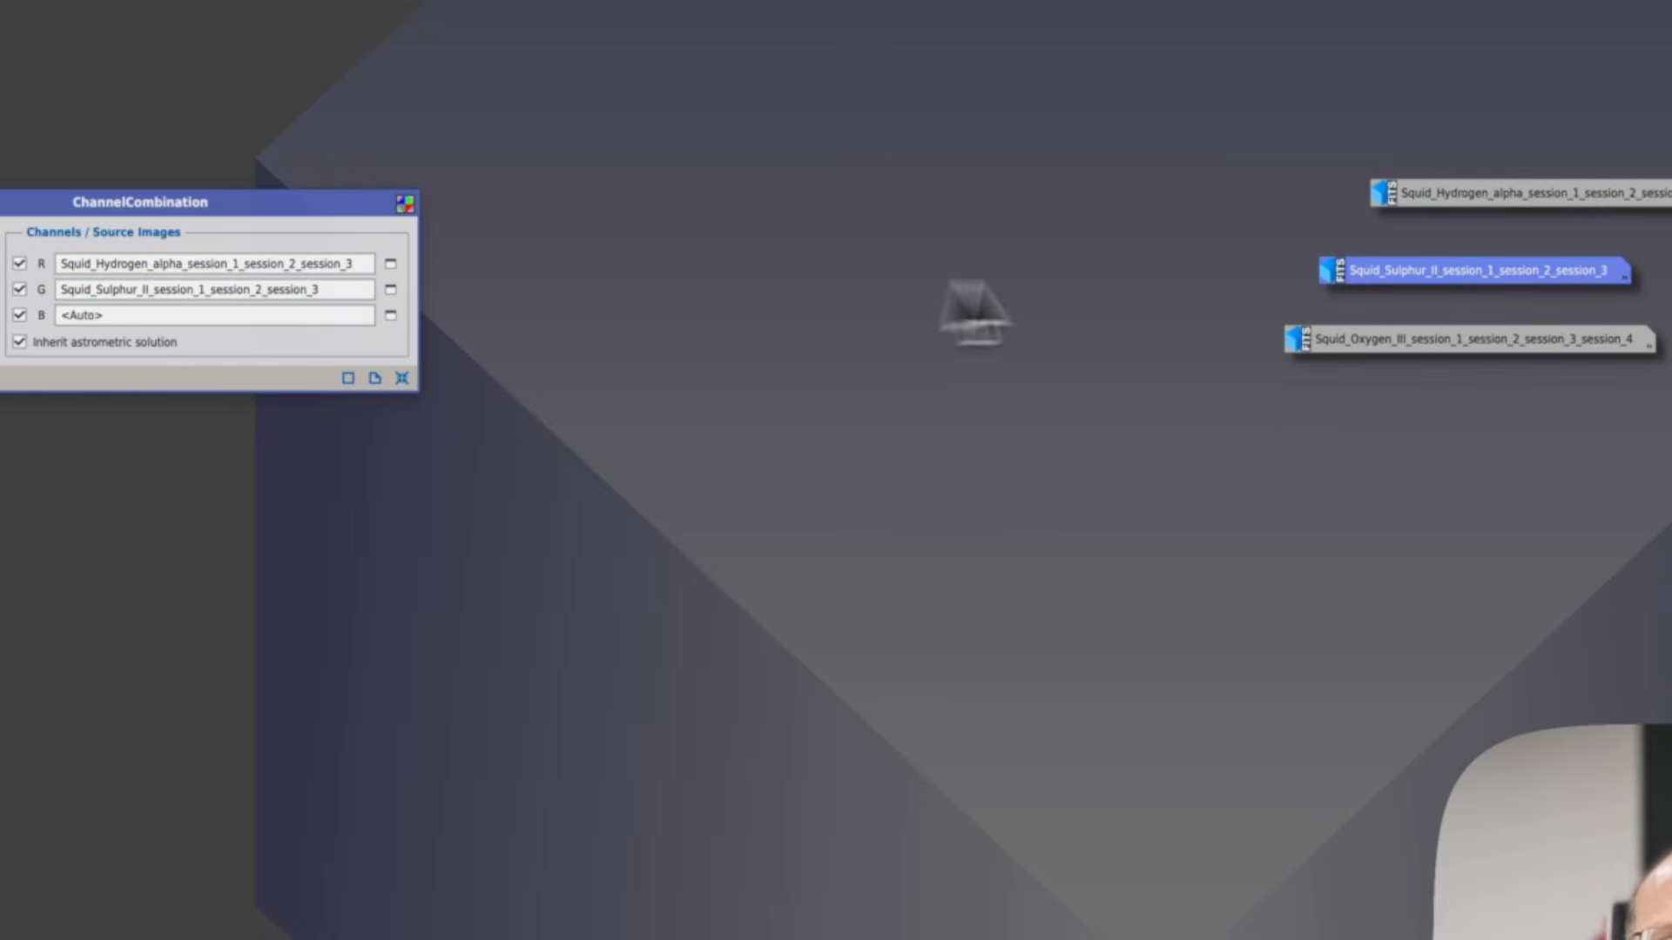
{"action": "left_click_drag", "start_coordinate": [1400, 276], "coordinate": [139, 321]}
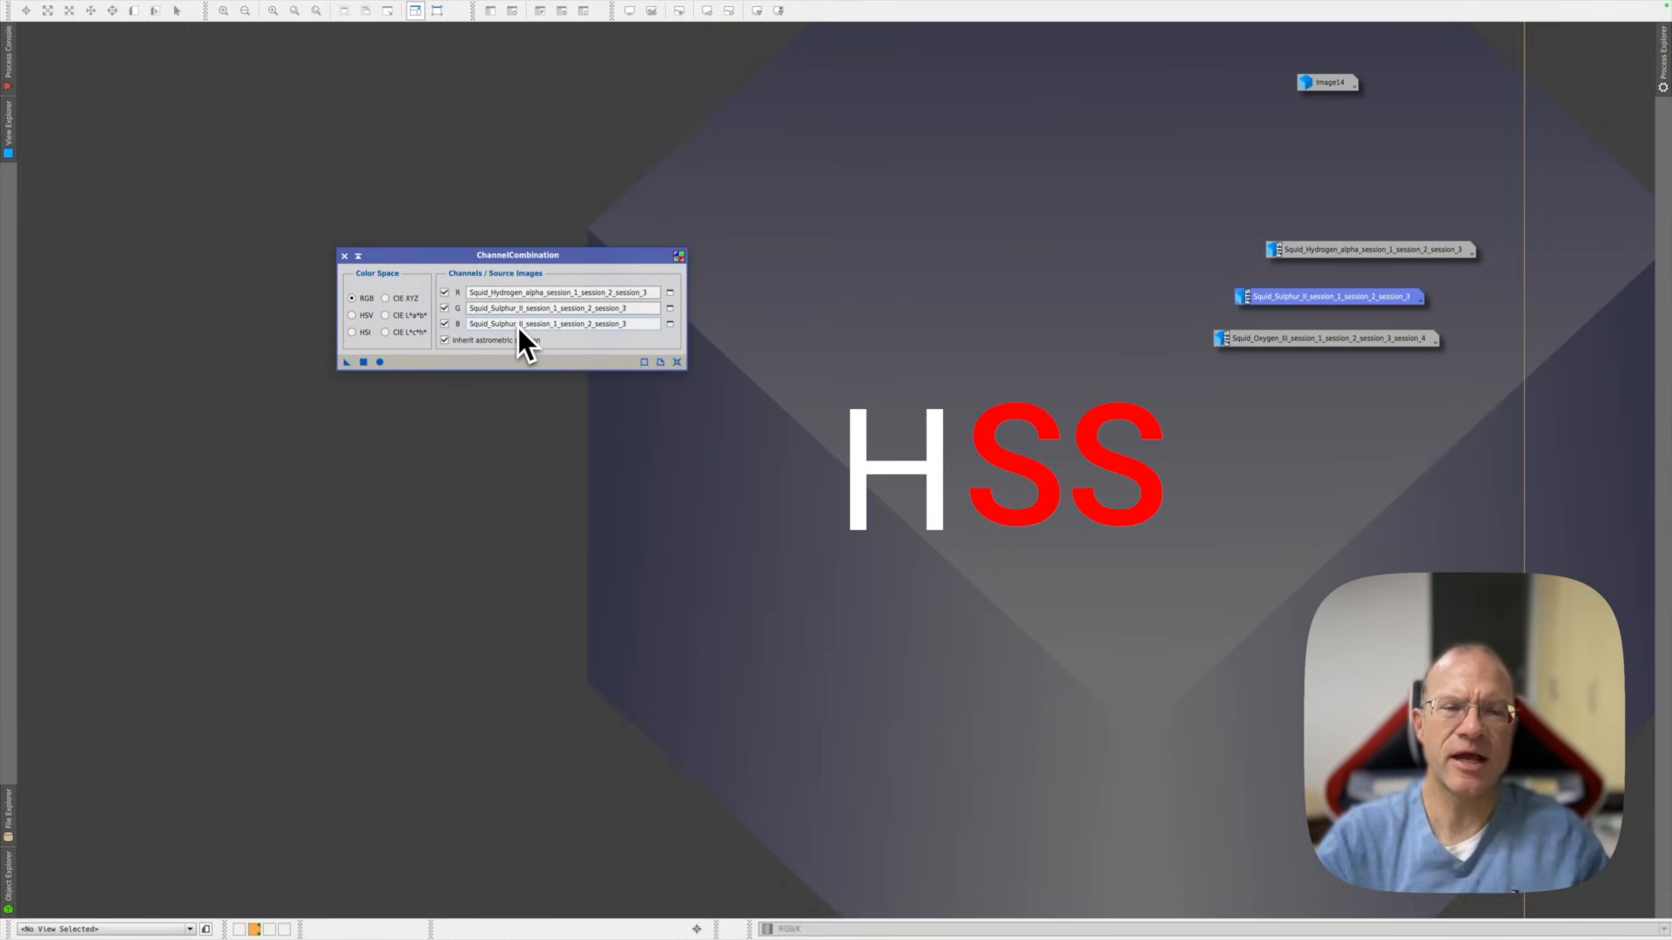
{"action": "left_click", "coordinate": [379, 361]}
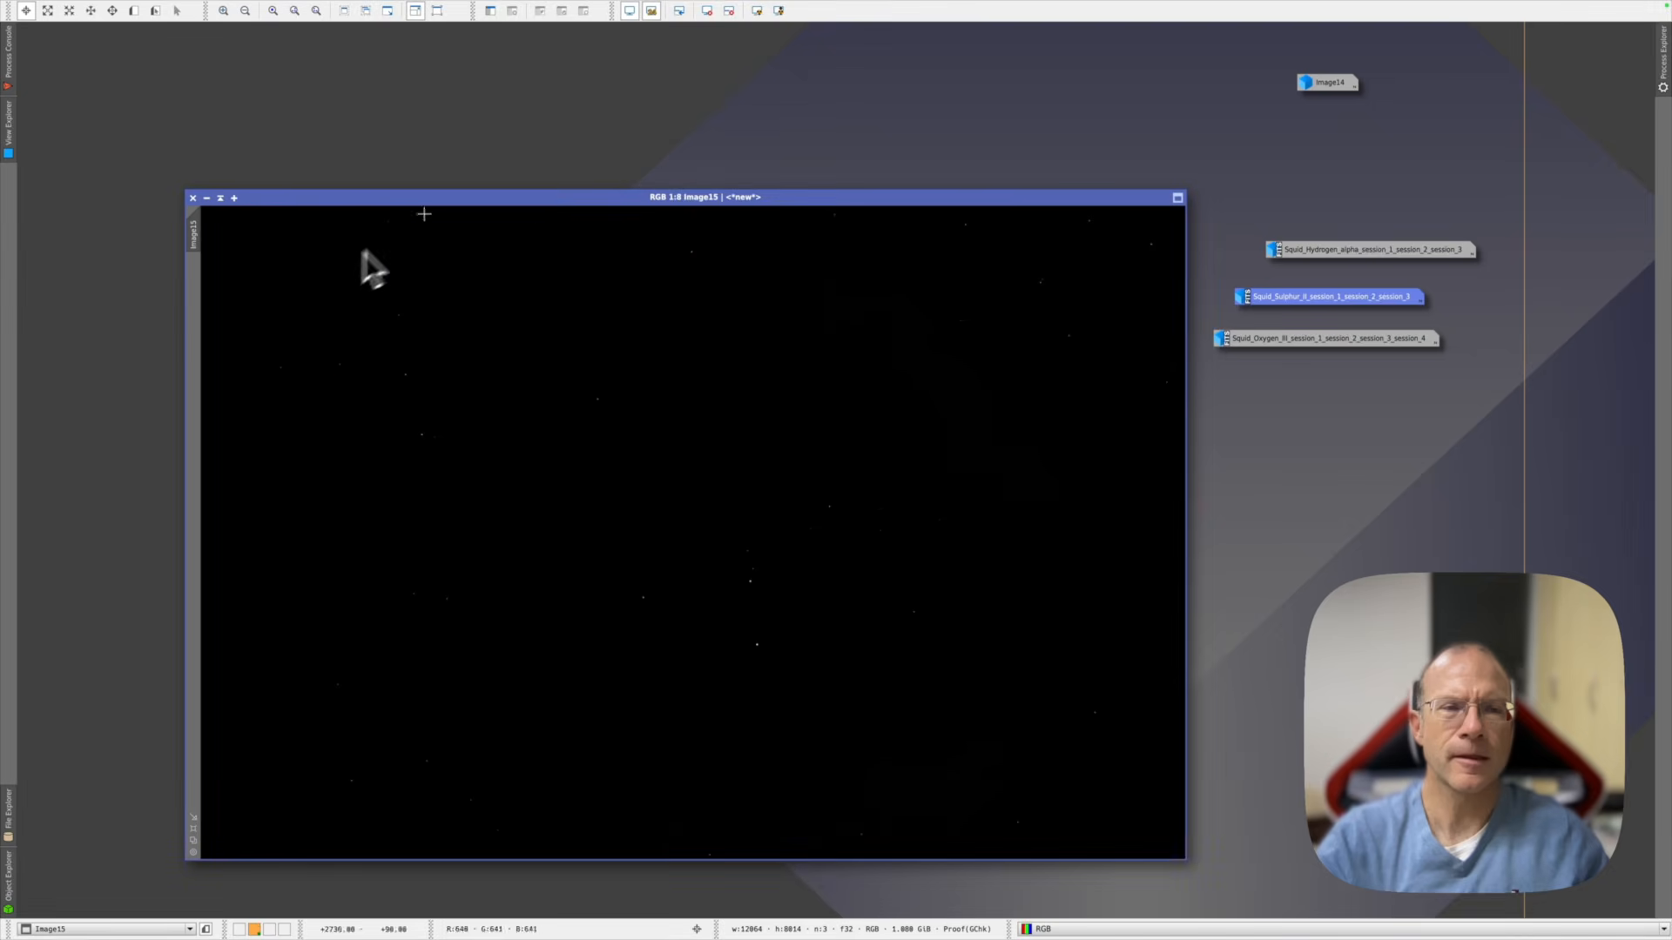
{"action": "left_click_drag", "start_coordinate": [522, 195], "coordinate": [562, 110]}
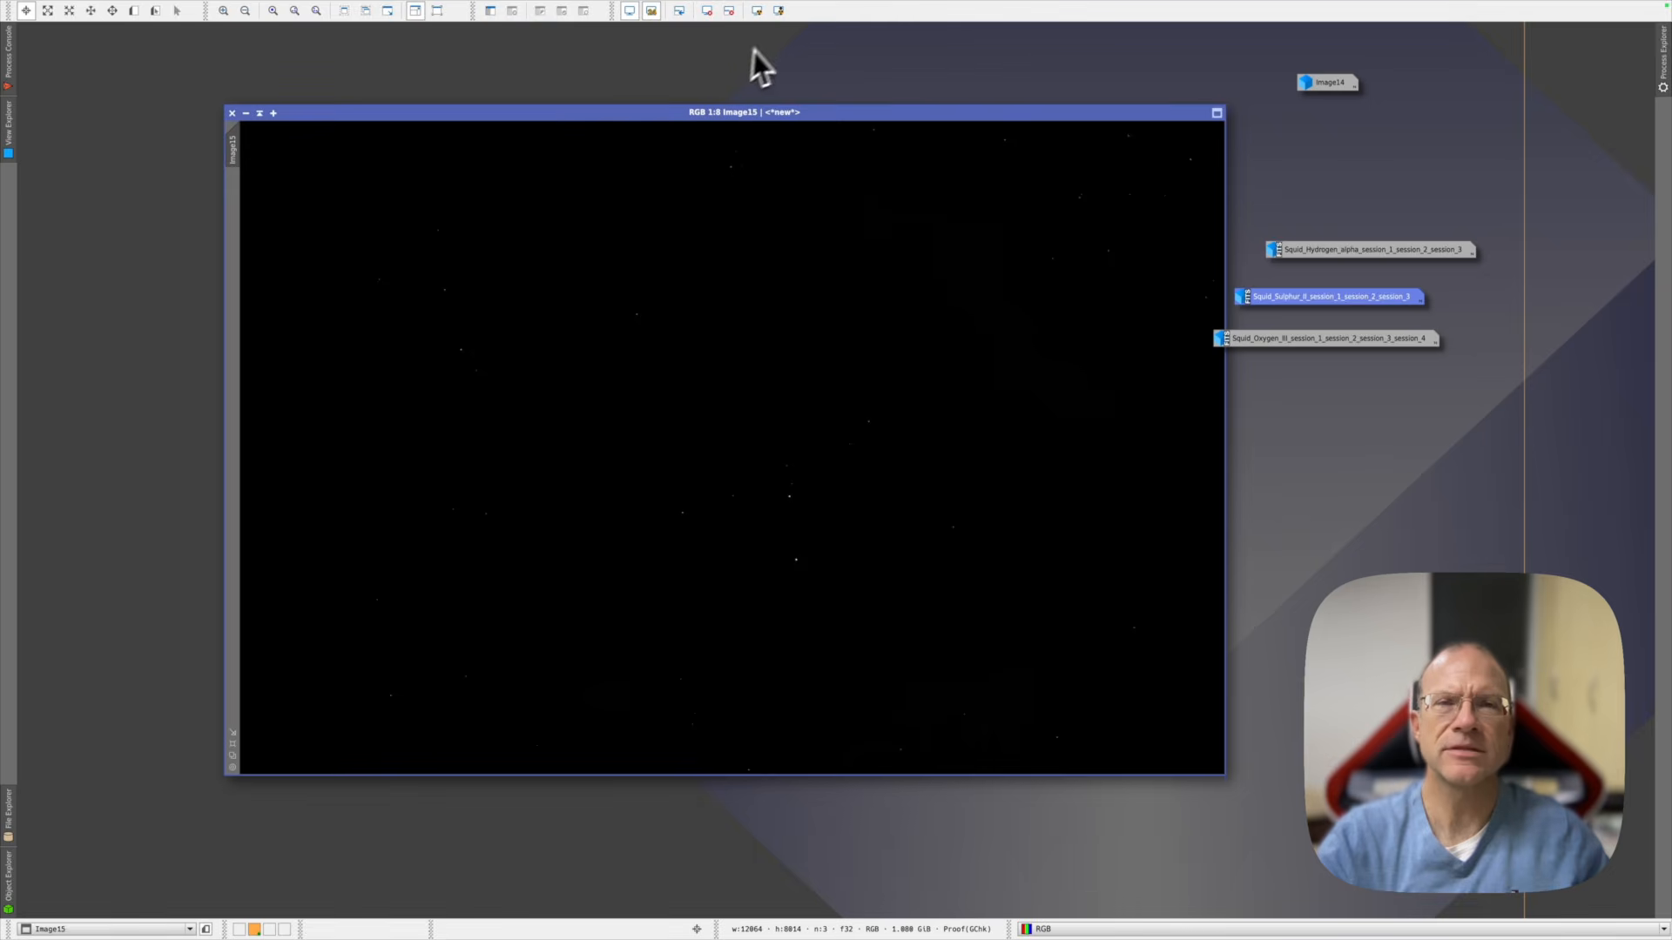
{"action": "left_click", "coordinate": [758, 11]}
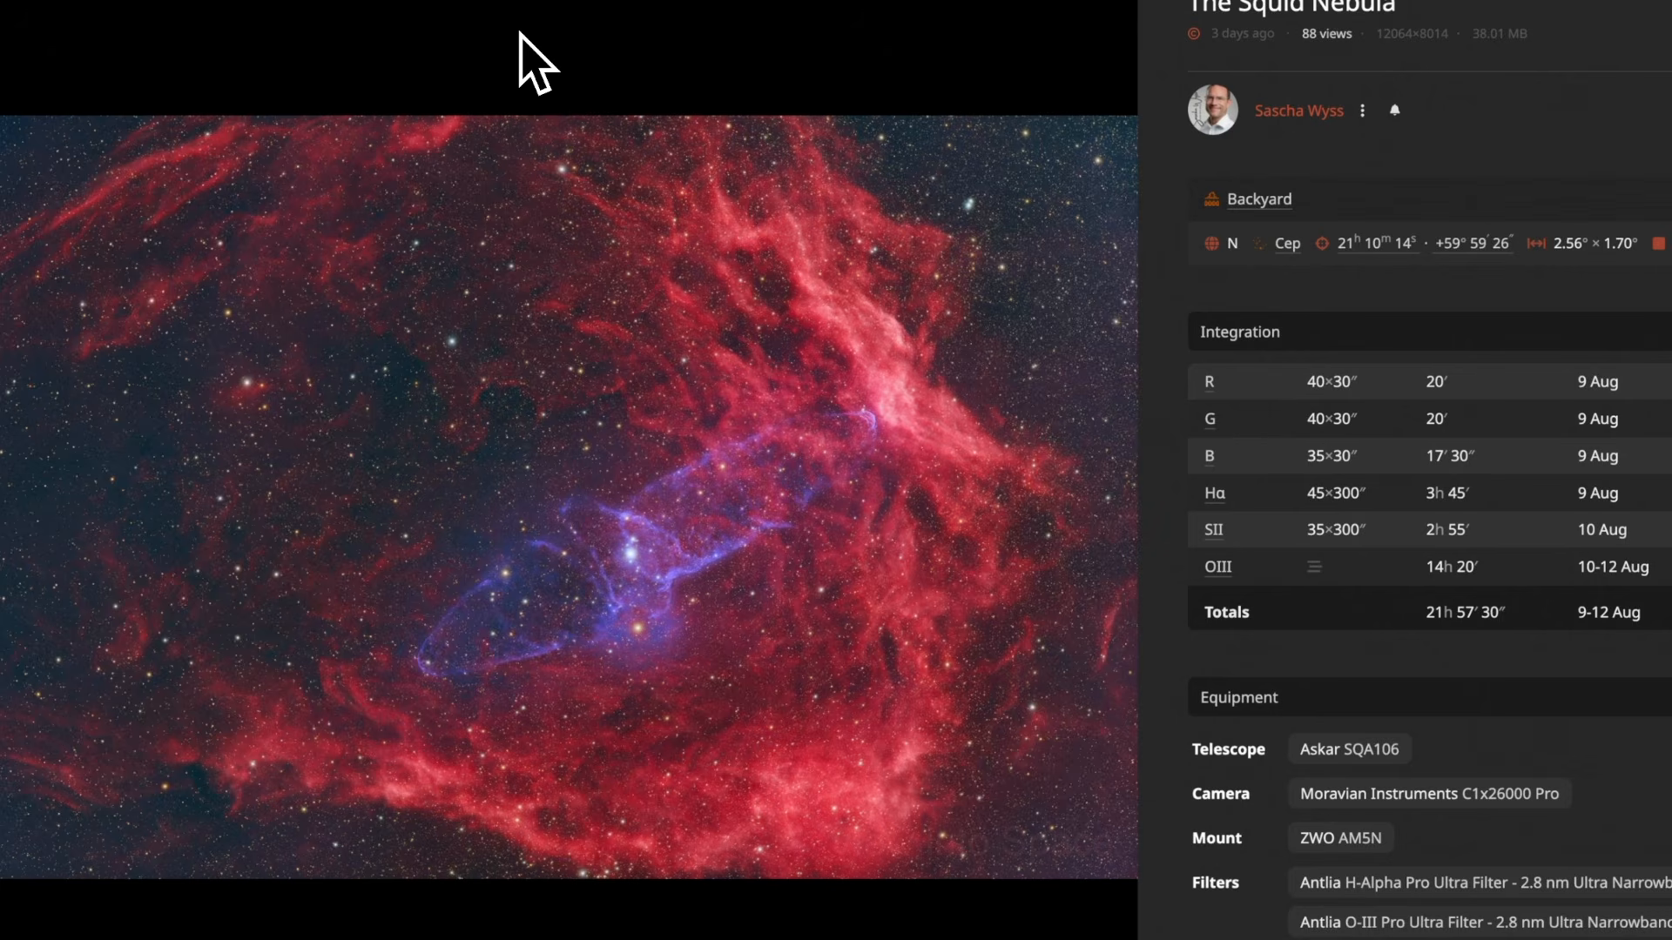
{"action": "mouse_move", "coordinate": [644, 214]}
{"action": "mouse_move", "coordinate": [866, 355]}
{"action": "mouse_move", "coordinate": [903, 210]}
{"action": "mouse_move", "coordinate": [1026, 538]}
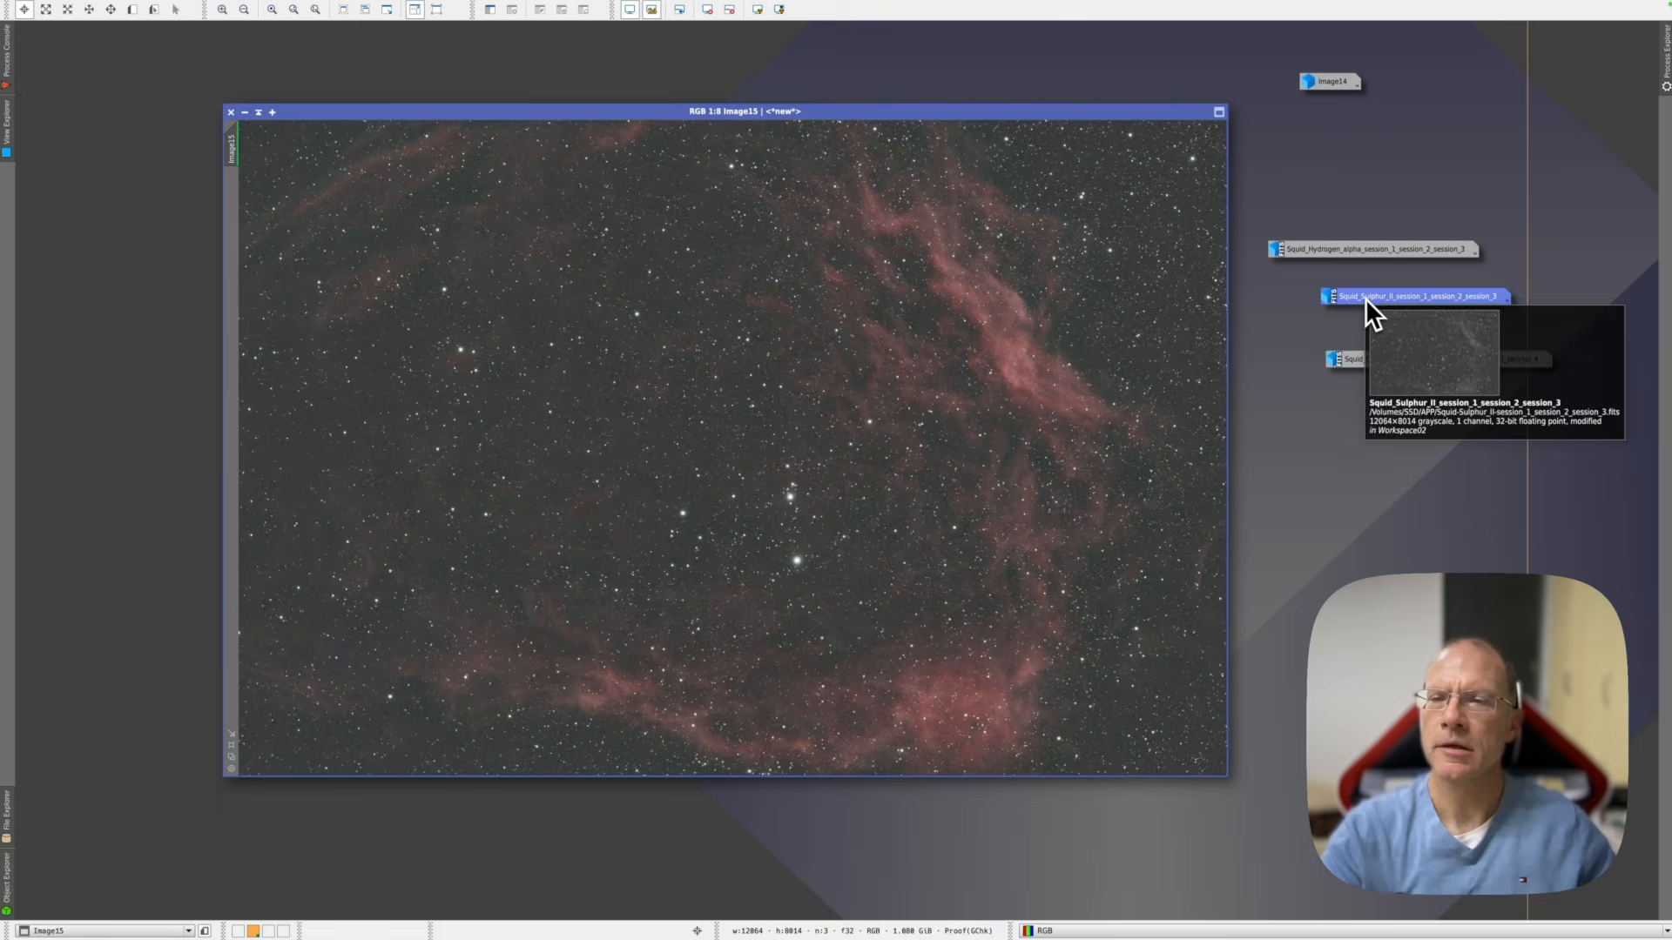
Delete the separate Sulphur II and Hydrogen-alpha images without saving them
{"action": "right_click", "coordinate": [1366, 300]}
{"action": "left_click", "coordinate": [1415, 389]}
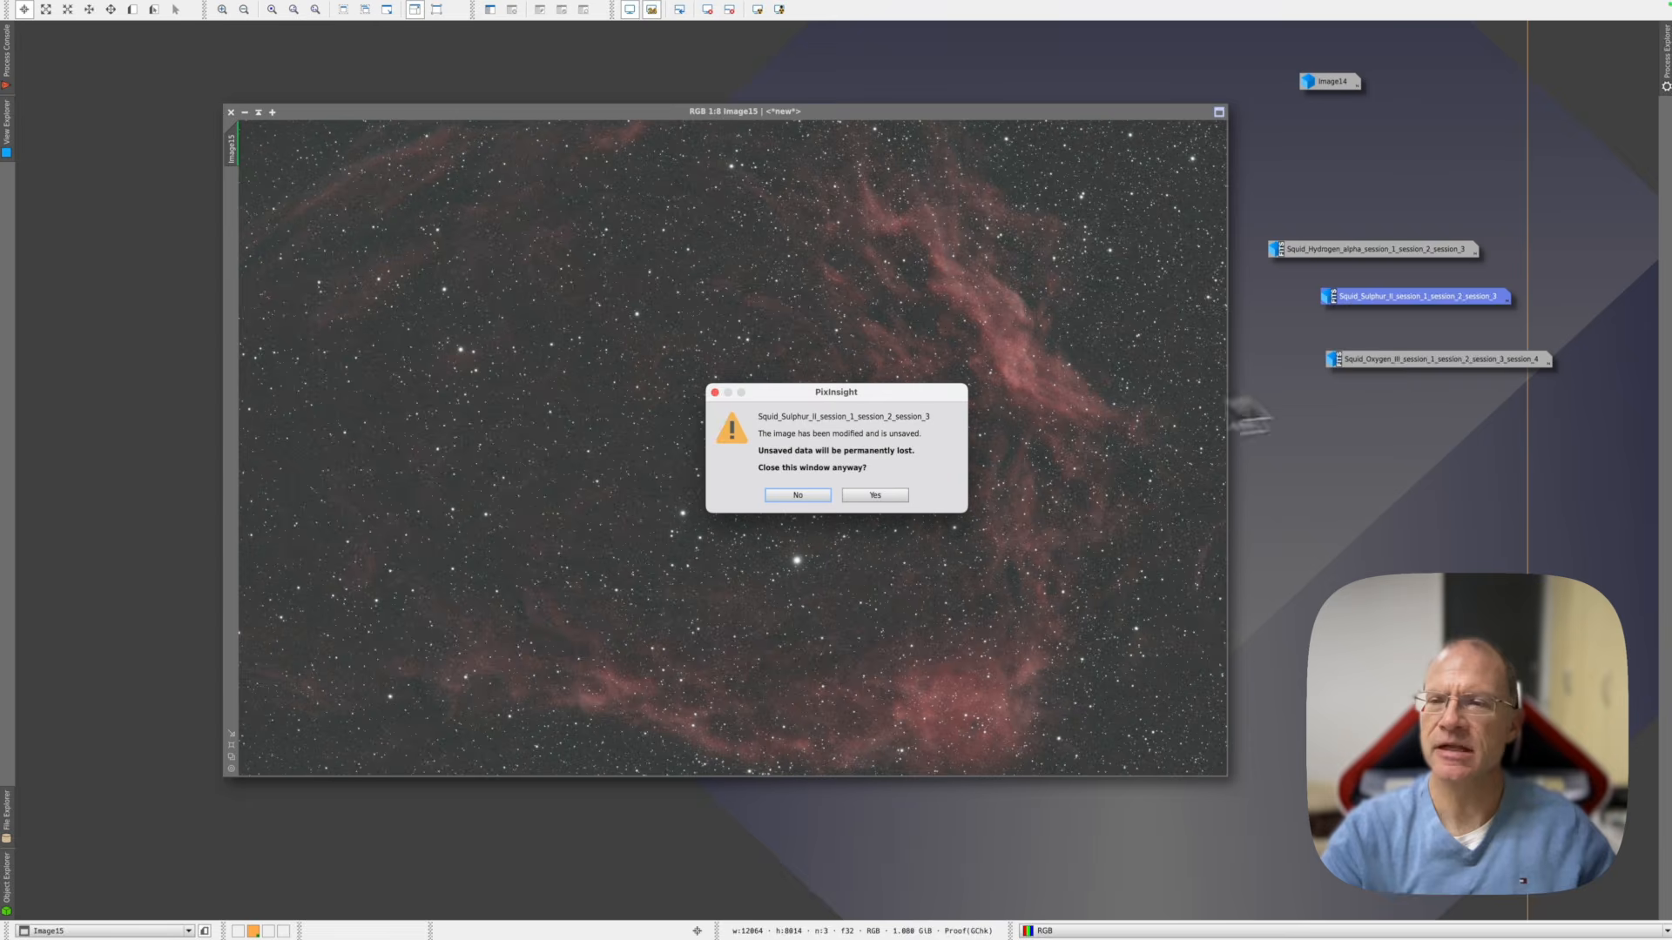
{"action": "key", "text": "Return"}
{"action": "right_click", "coordinate": [1346, 252]}
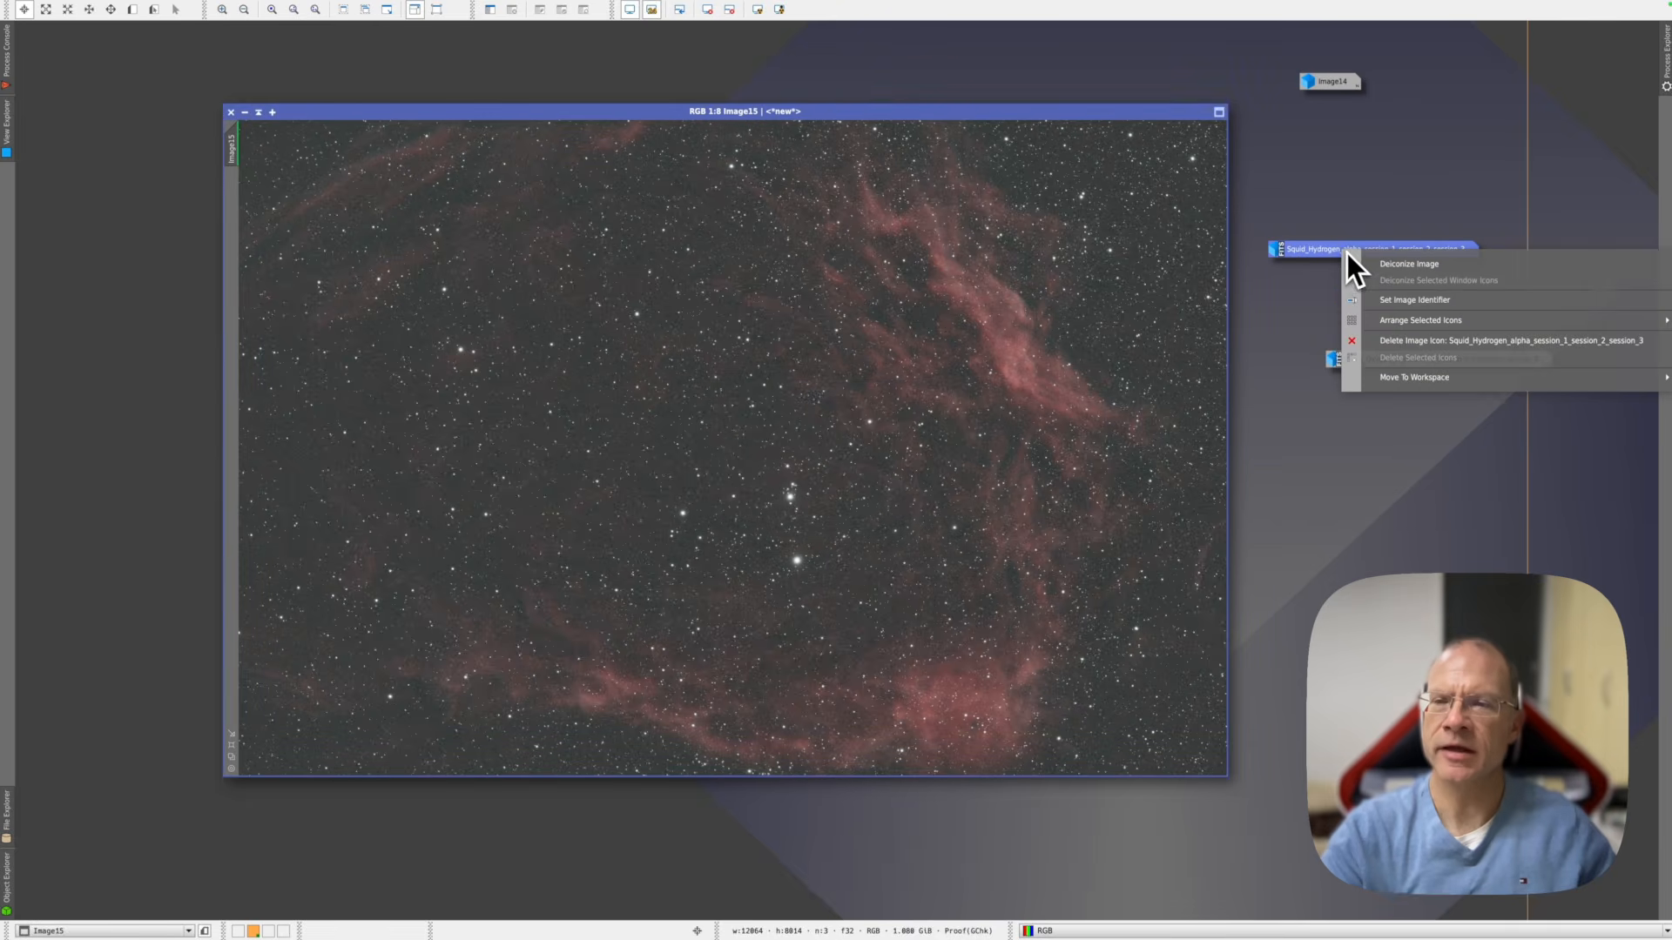
{"action": "left_click", "coordinate": [1393, 341]}
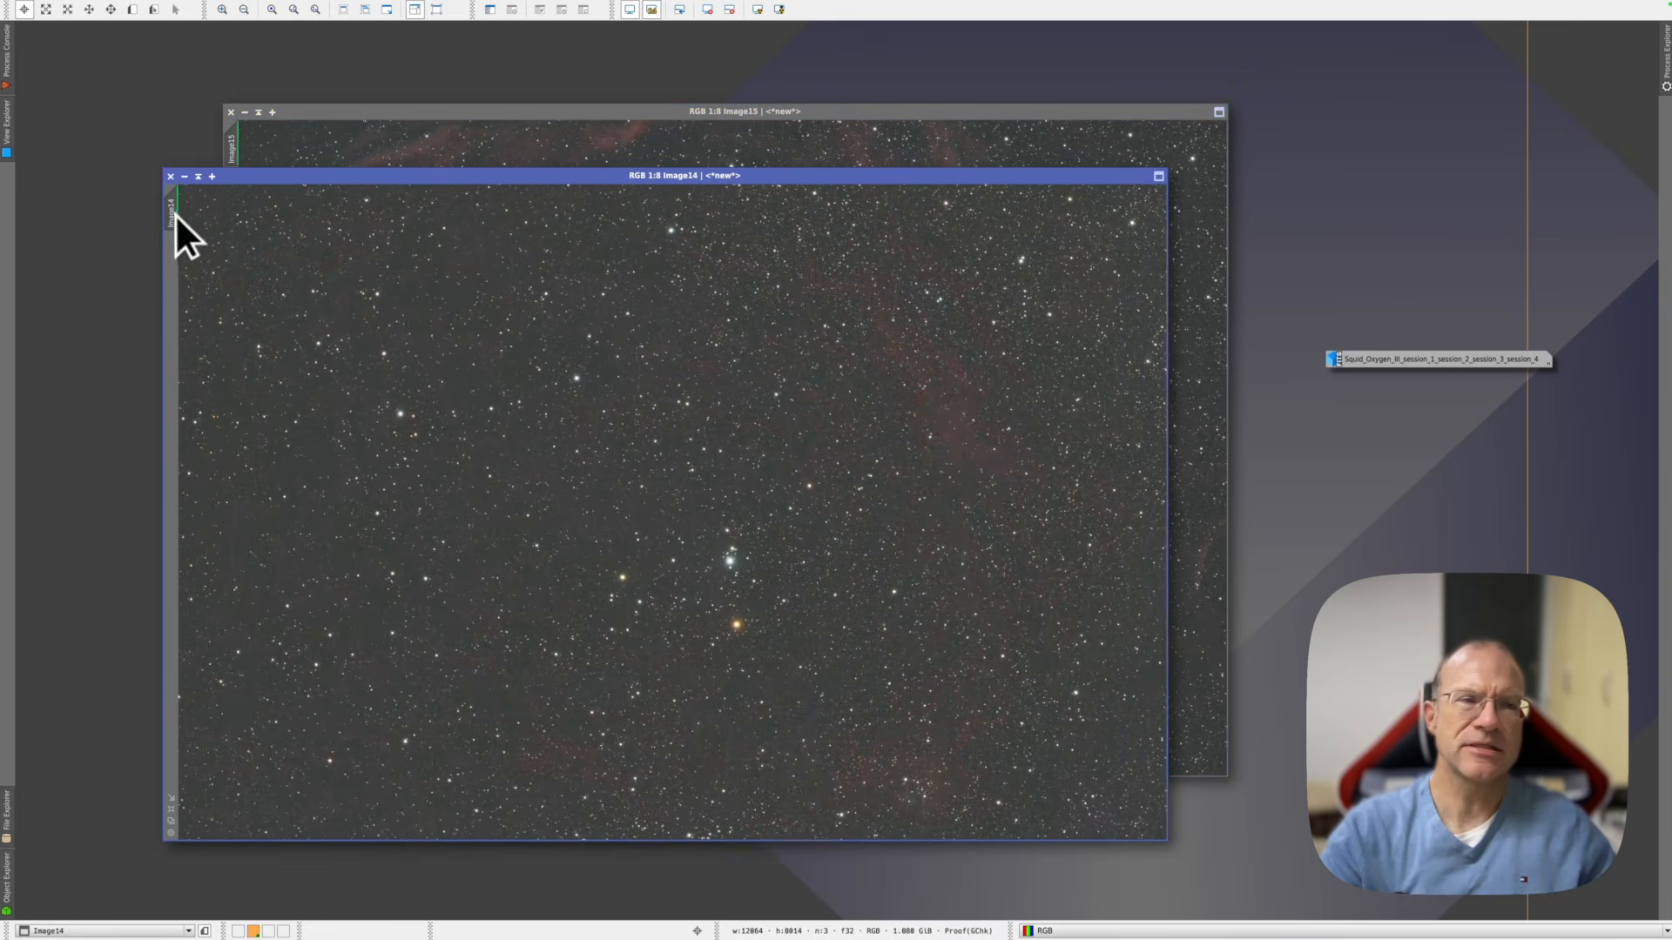
Rename the broadband RGB image stars, the narrowband combination HSS and the Oxygen III image Oiii, minimizing each one
{"action": "double_click", "coordinate": [173, 214]}
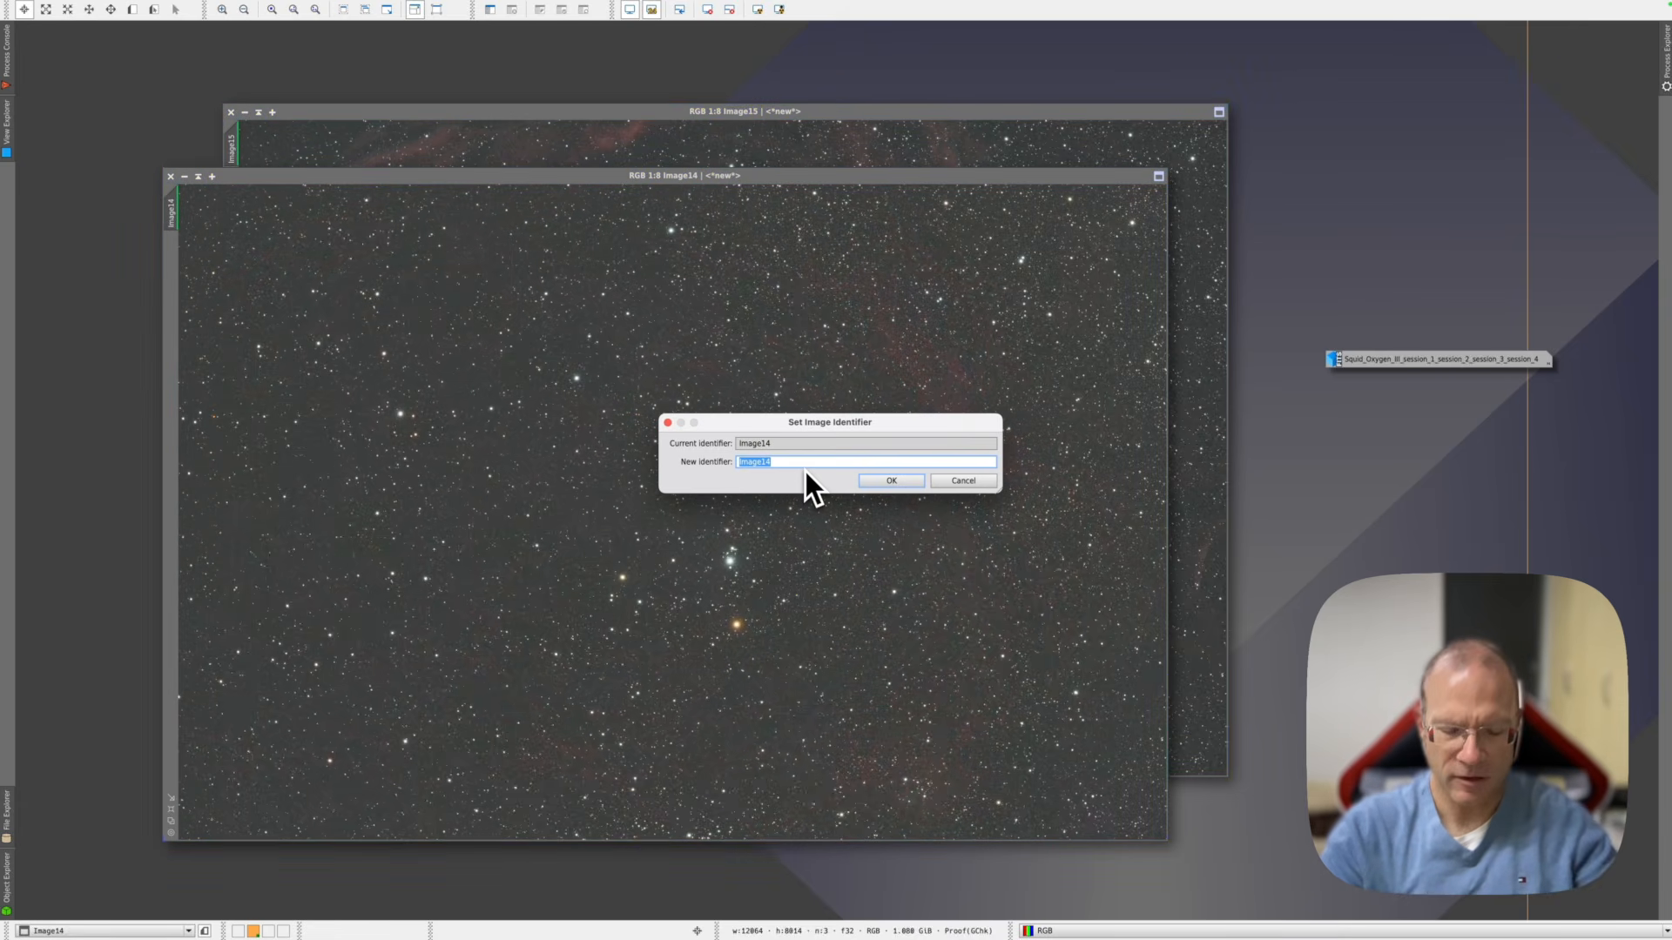
{"action": "type", "text": "stars"}
{"action": "key", "text": "Return"}
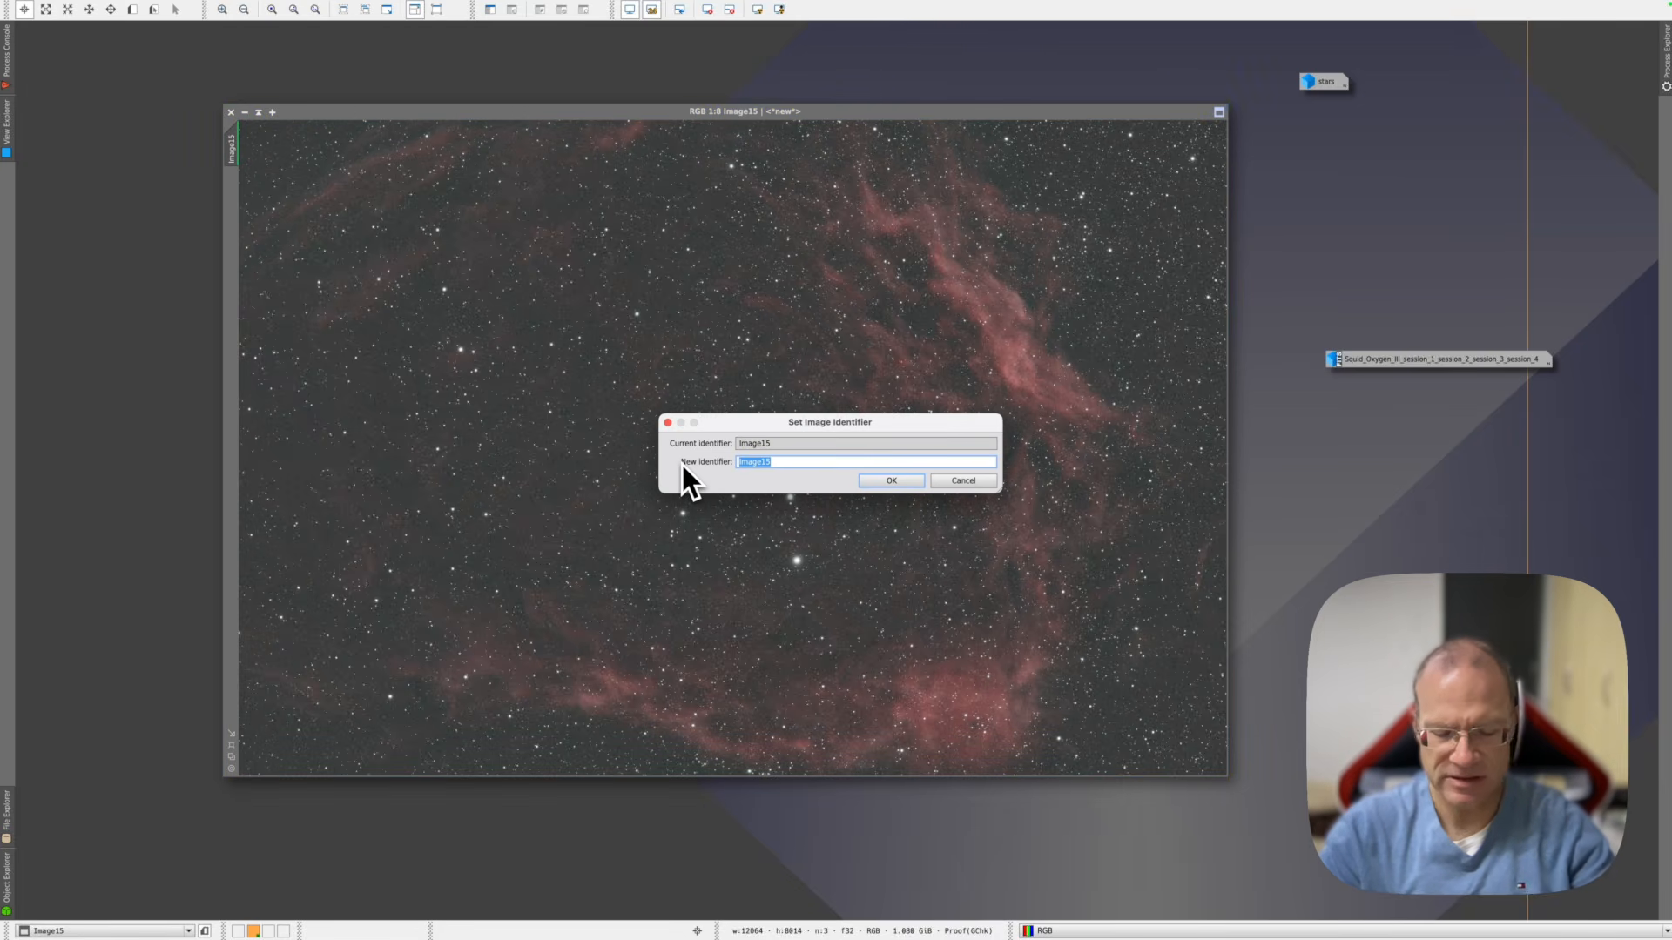
{"action": "type", "text": "HSS"}
{"action": "key", "text": "Return"}
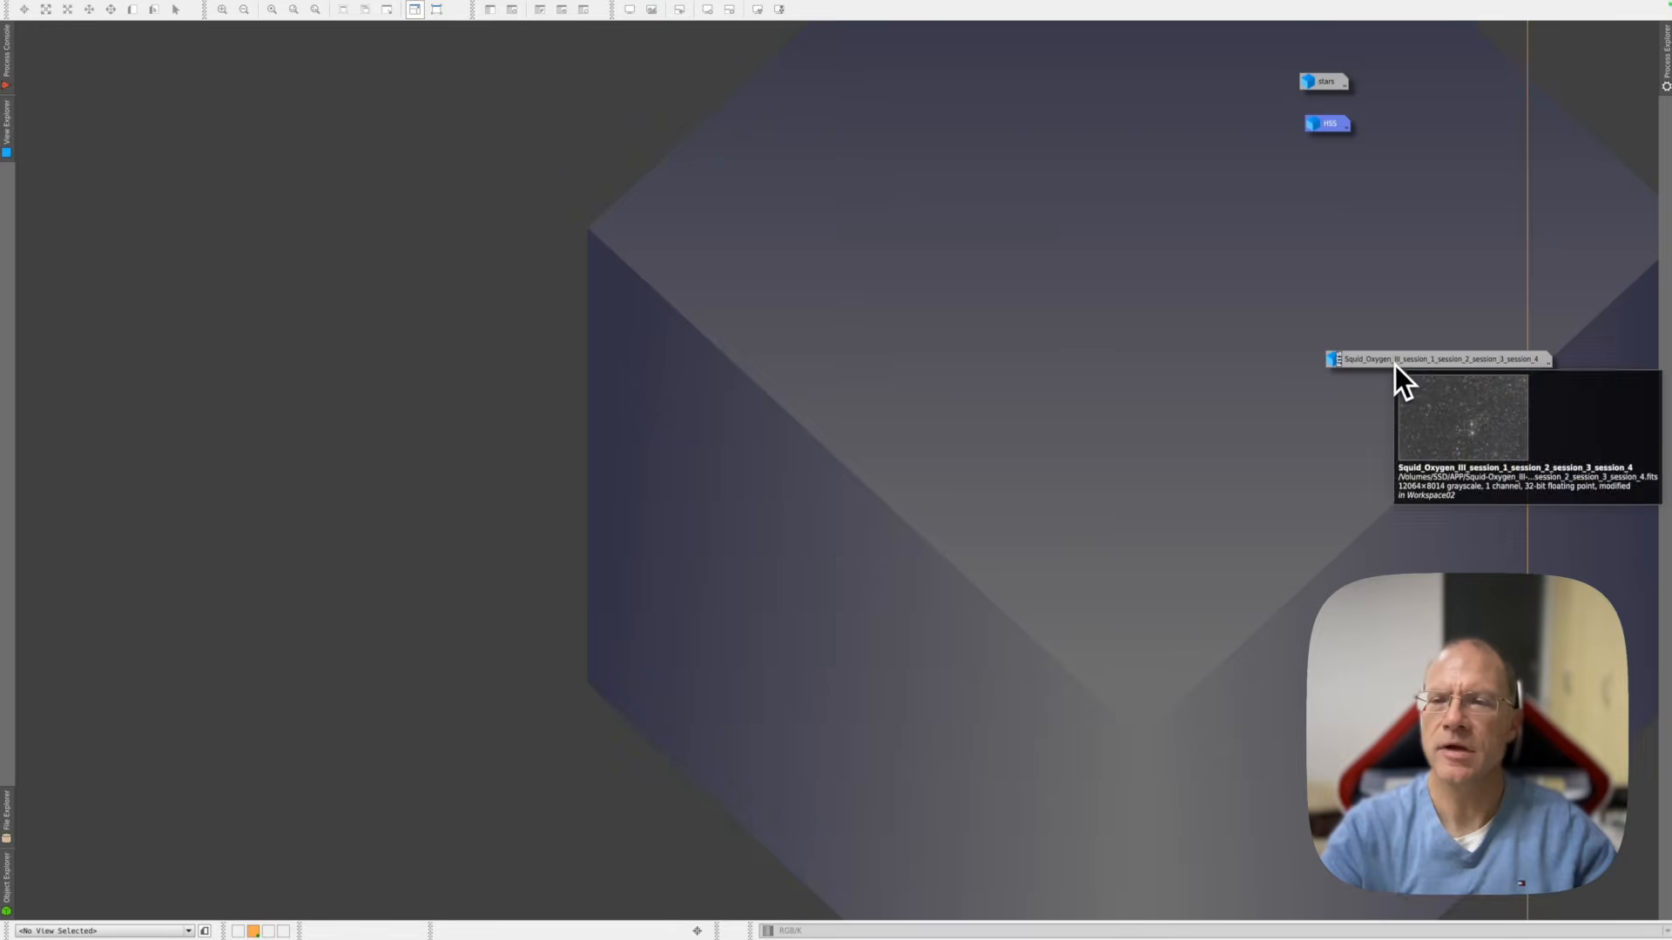
{"action": "double_click", "coordinate": [1395, 363]}
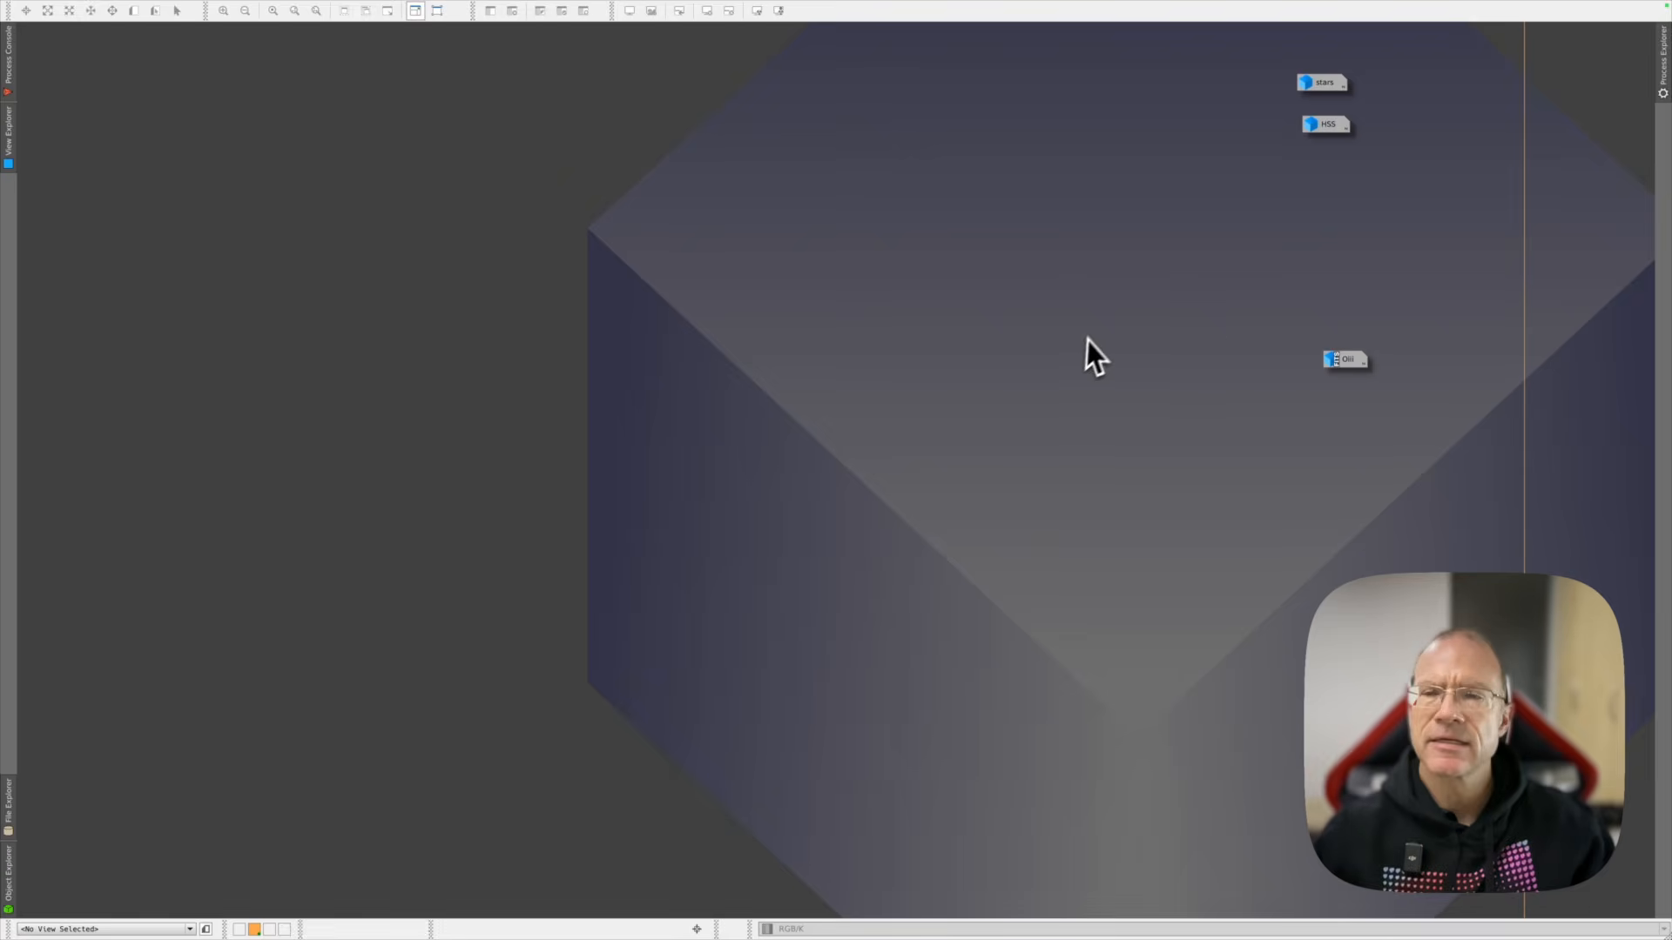
Open the stars image and apply BlurXTerminator to it with Correct Only enabled, closing the process once finished
{"action": "double_click", "coordinate": [1338, 85]}
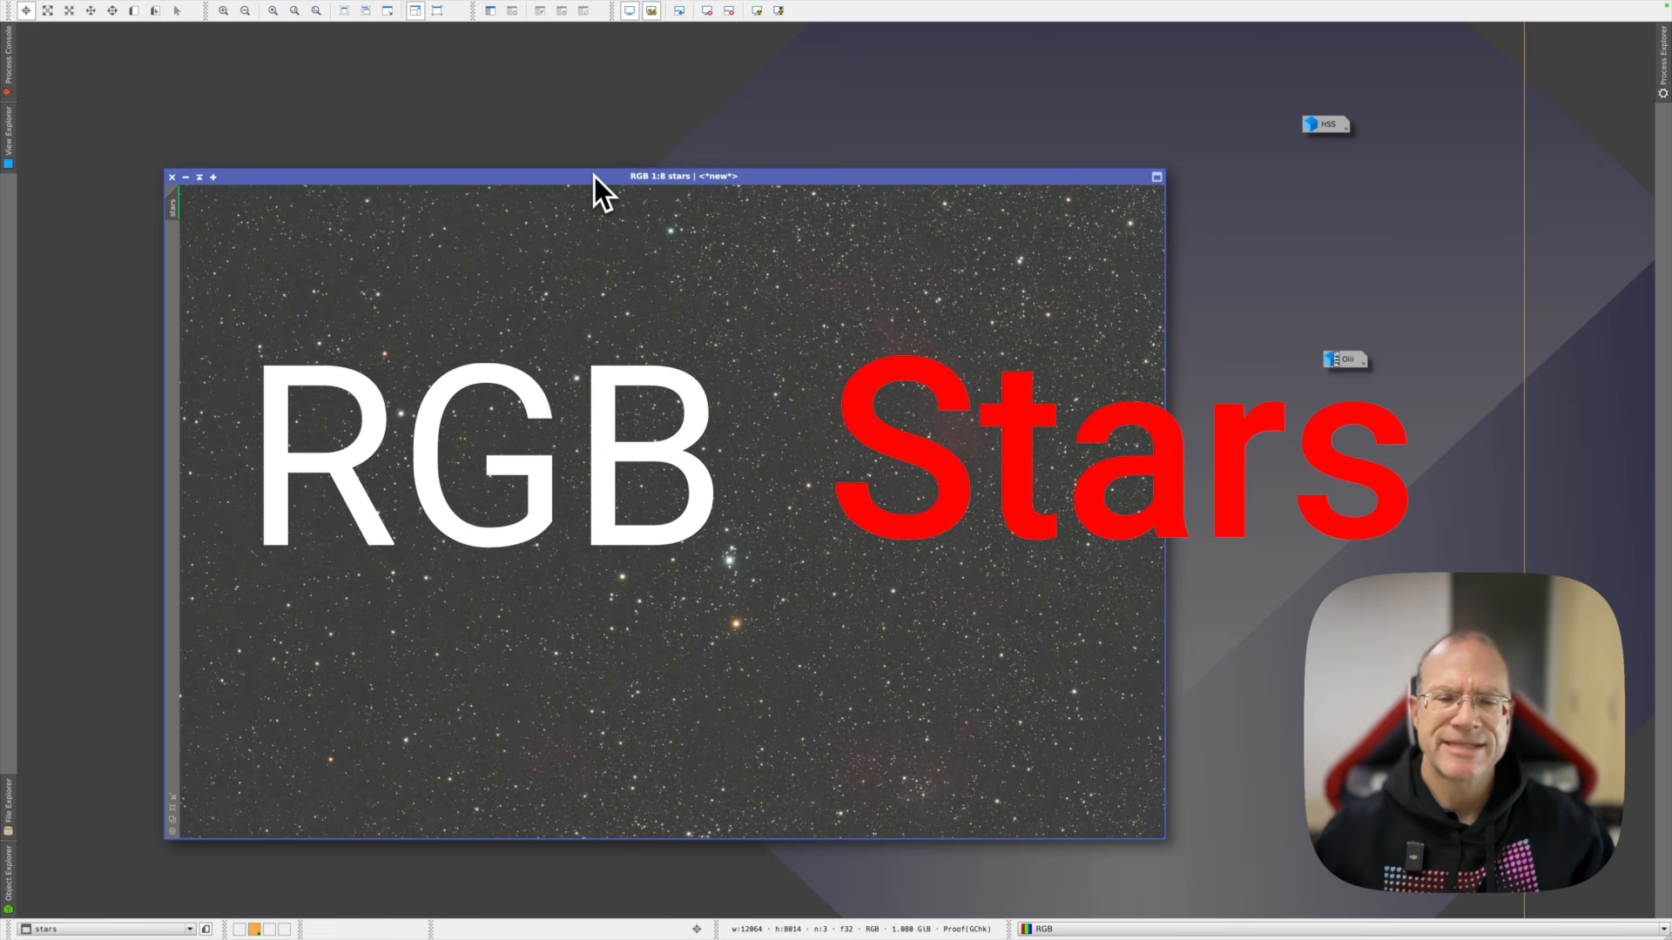
{"action": "left_click_drag", "start_coordinate": [594, 176], "coordinate": [547, 106]}
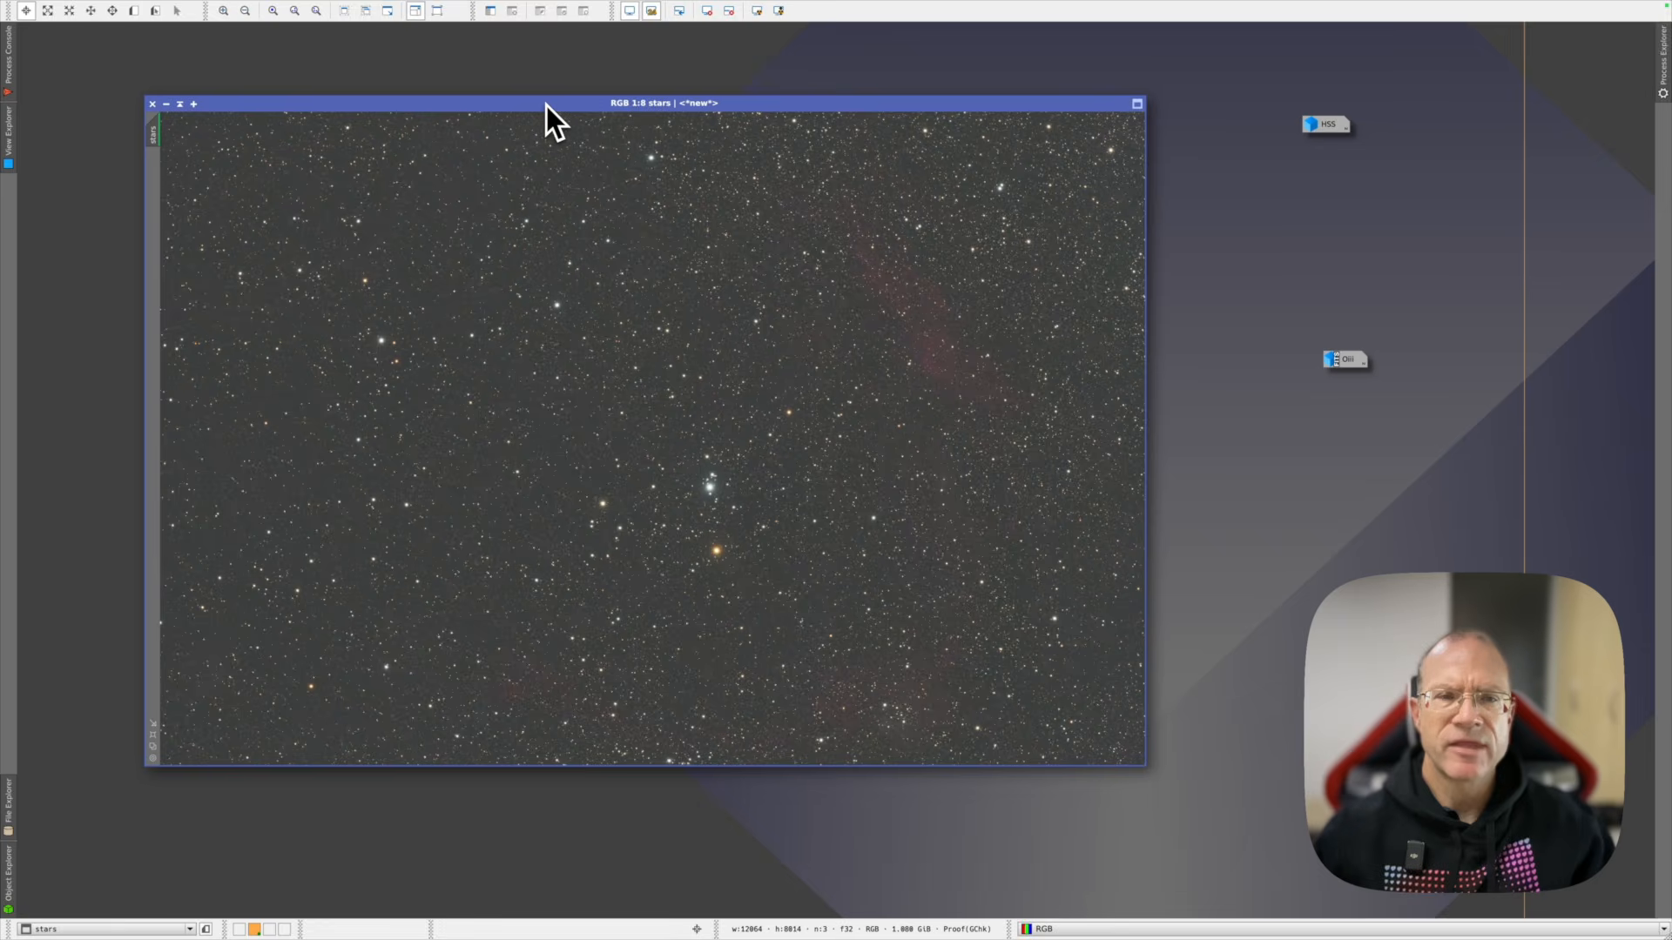
{"action": "left_click", "coordinate": [310, 7]}
{"action": "mouse_move", "coordinate": [308, 26]}
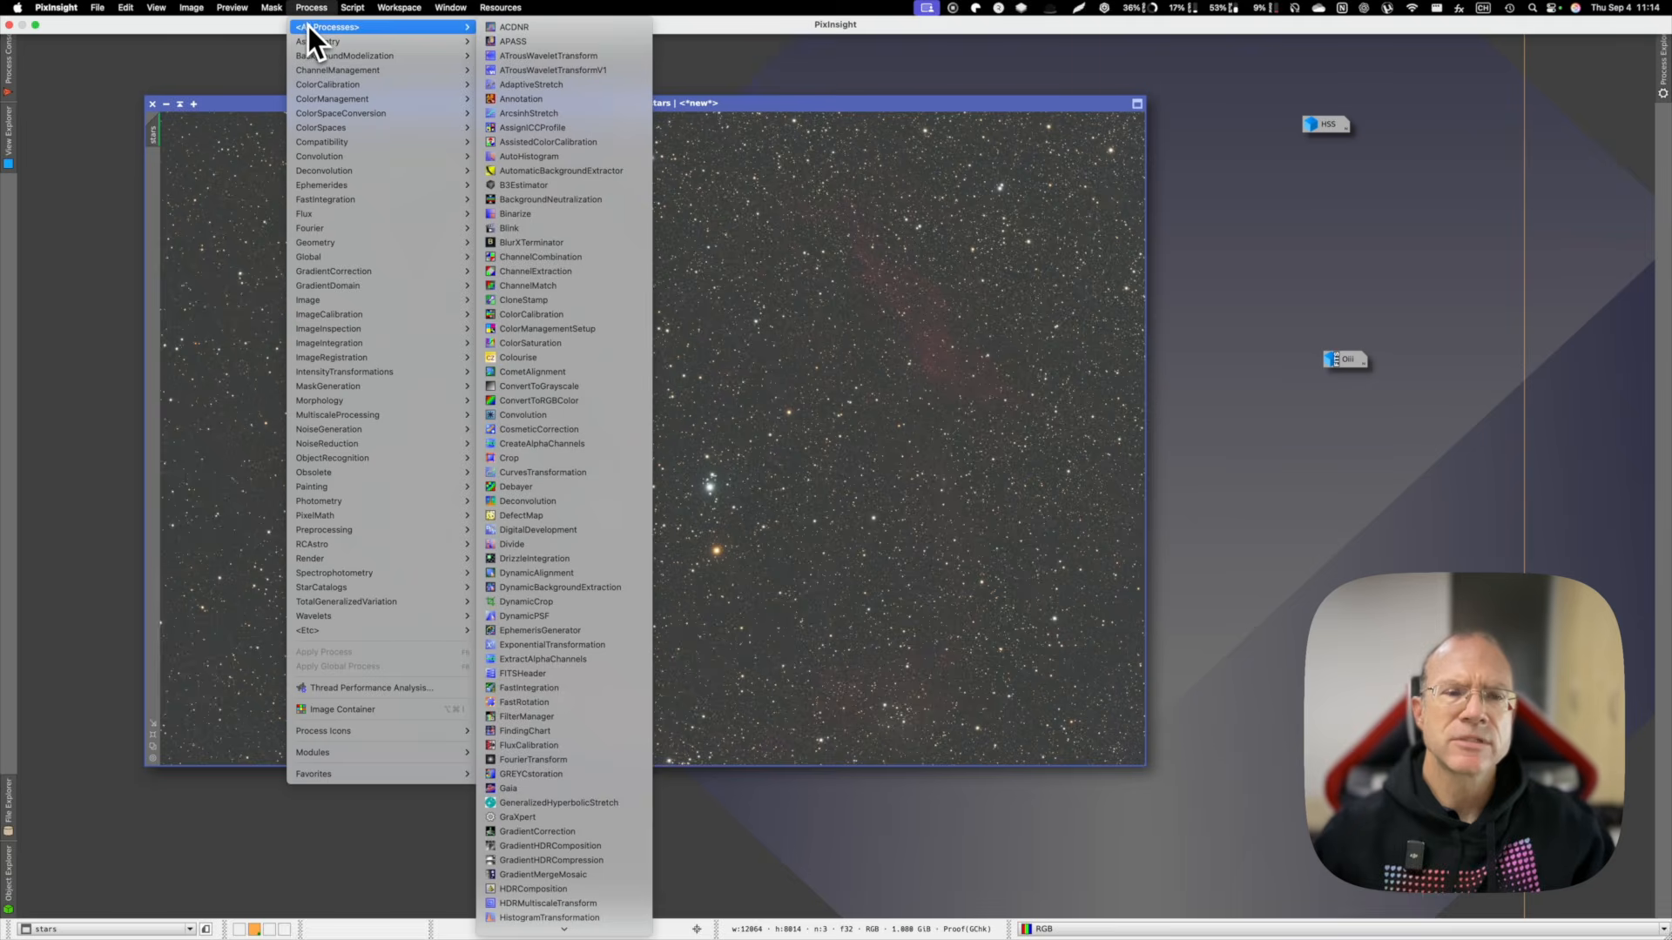
{"action": "left_click", "coordinate": [526, 243]}
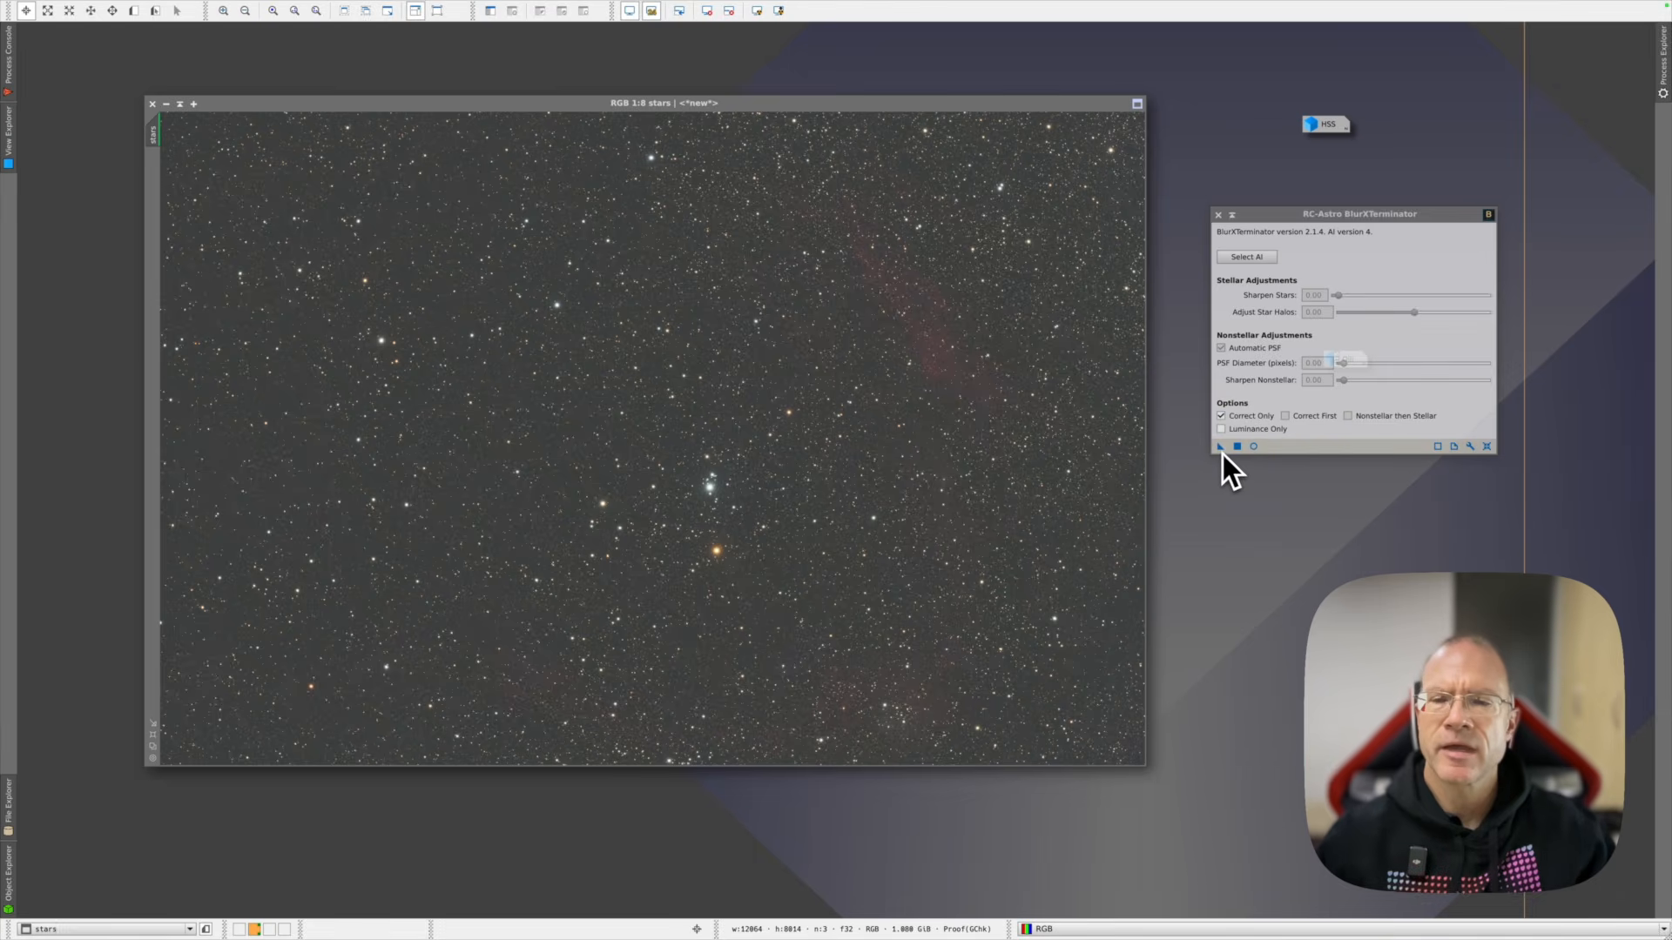
{"action": "left_click_drag", "start_coordinate": [1222, 446], "coordinate": [977, 441]}
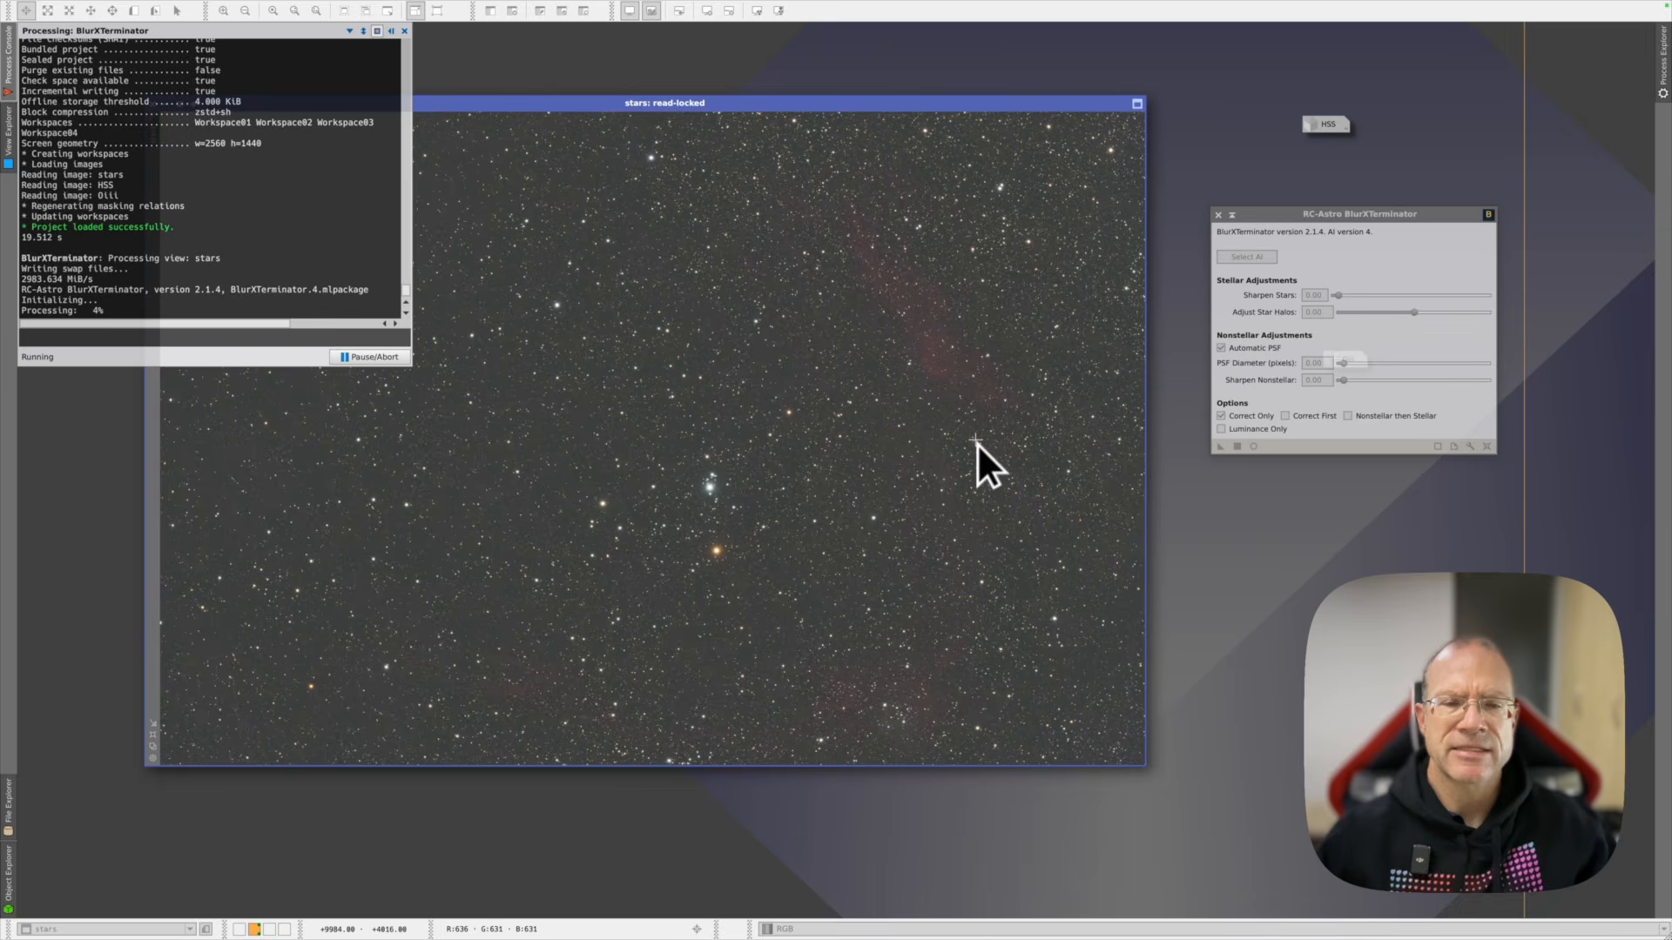
{"action": "left_click", "coordinate": [1218, 214]}
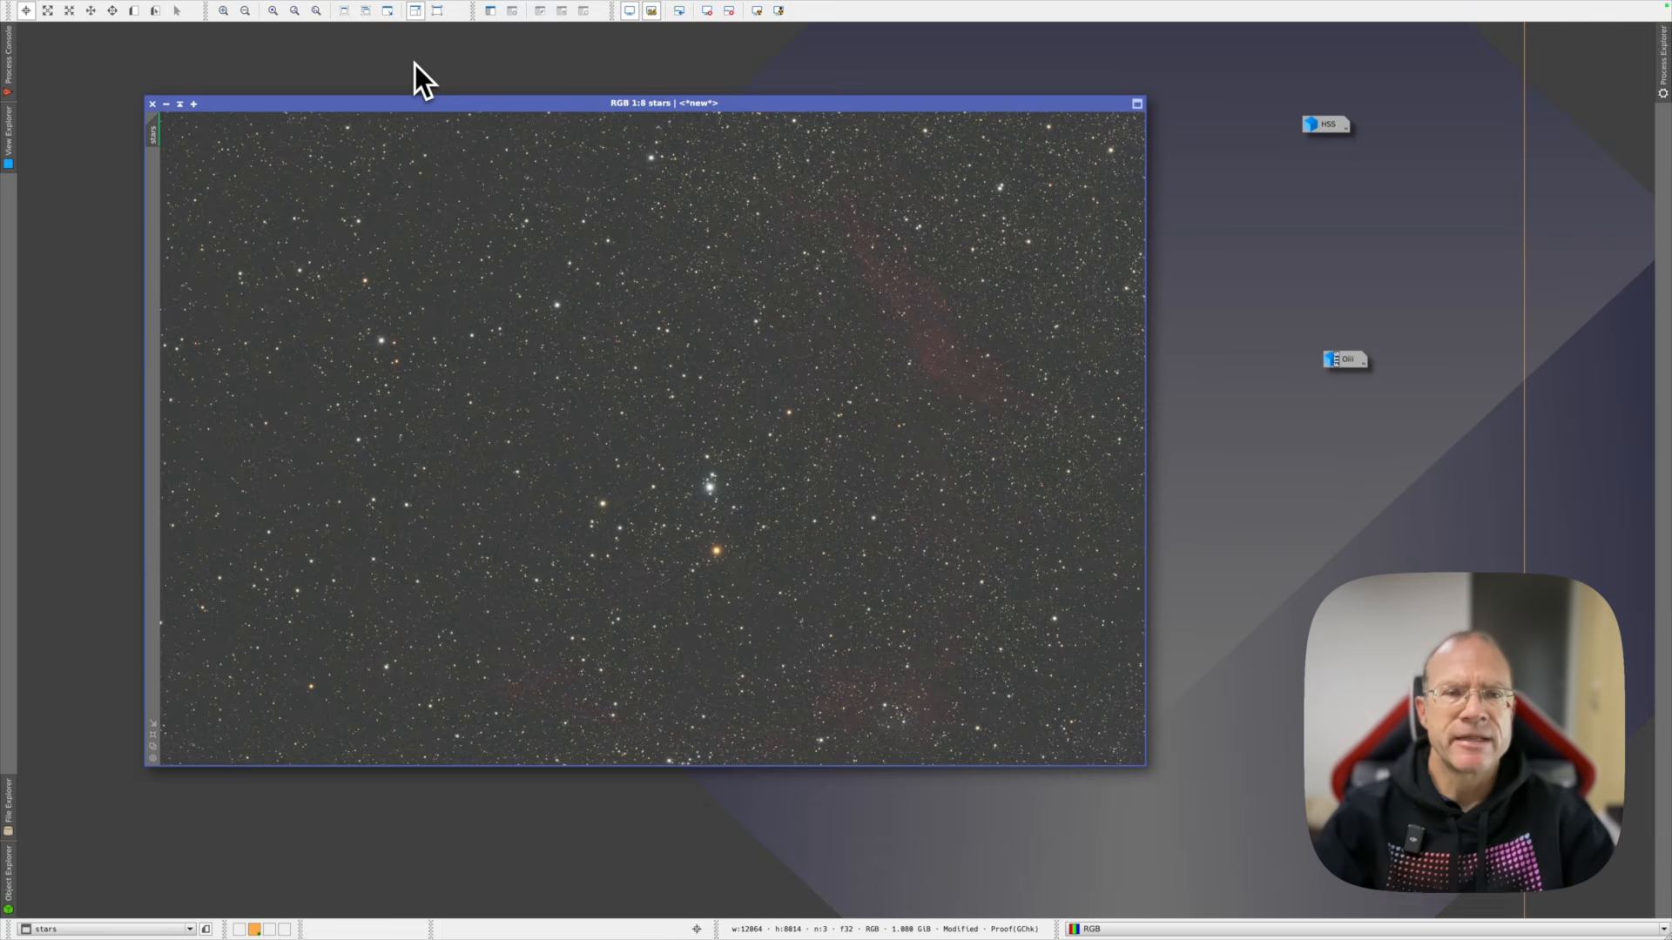
Plate solve the stars image with Blind Solver 2000, accepting the Image Plate Solver parameters, and close the script
{"action": "mouse_move", "coordinate": [465, 3]}
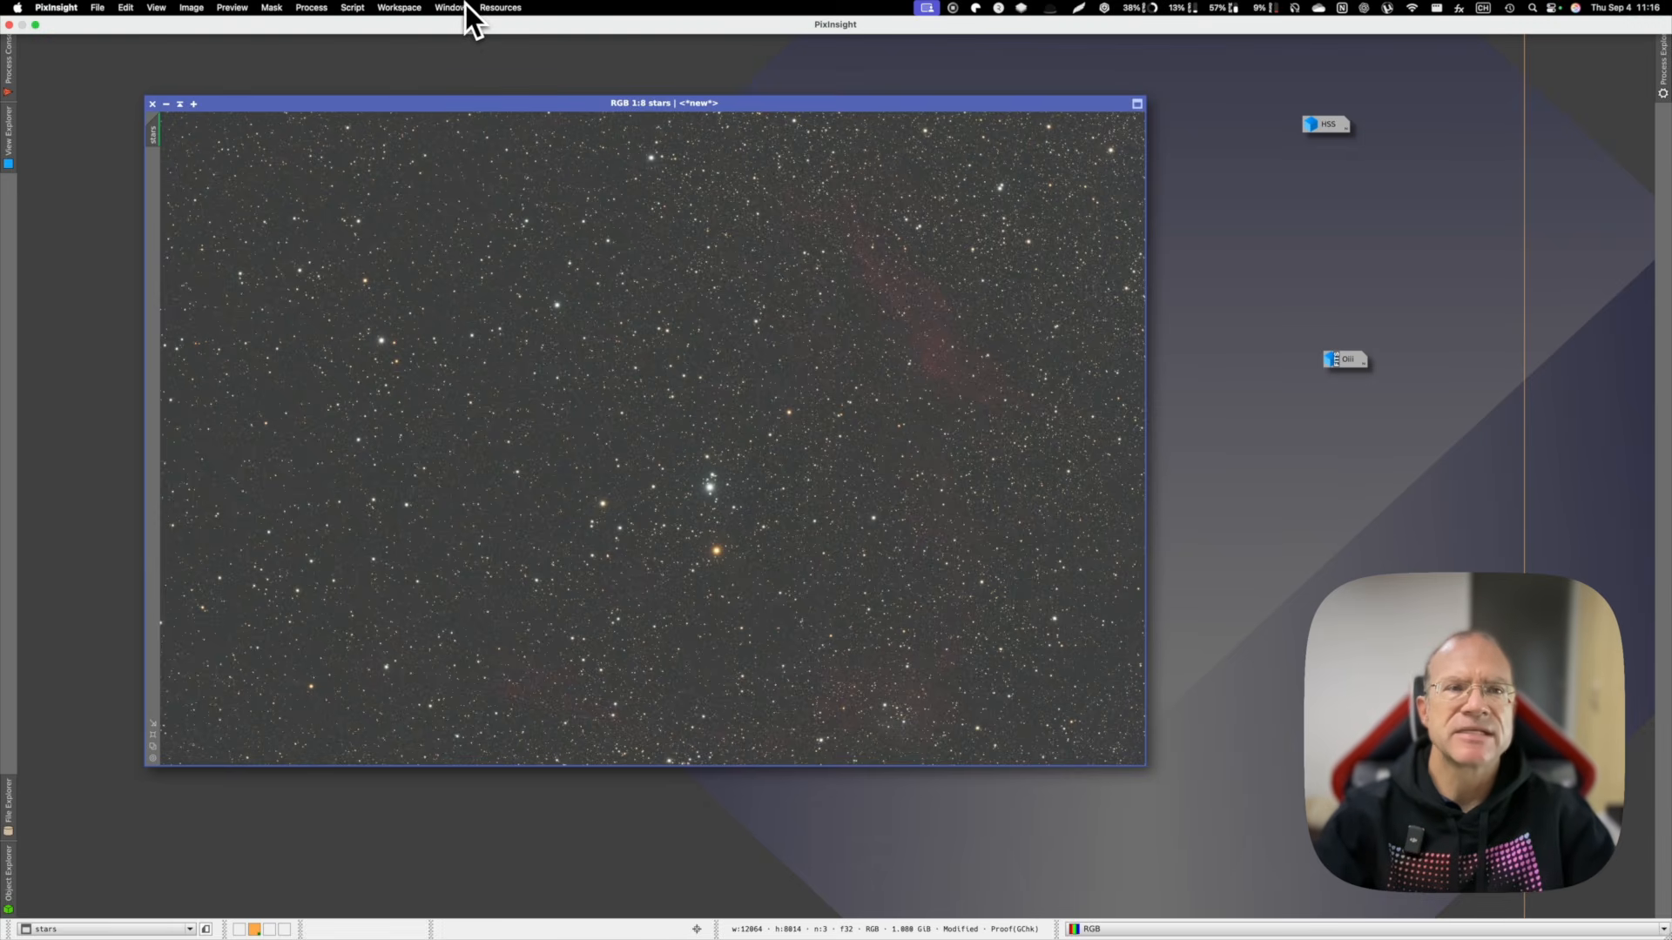
{"action": "left_click", "coordinate": [359, 7]}
{"action": "mouse_move", "coordinate": [409, 259]}
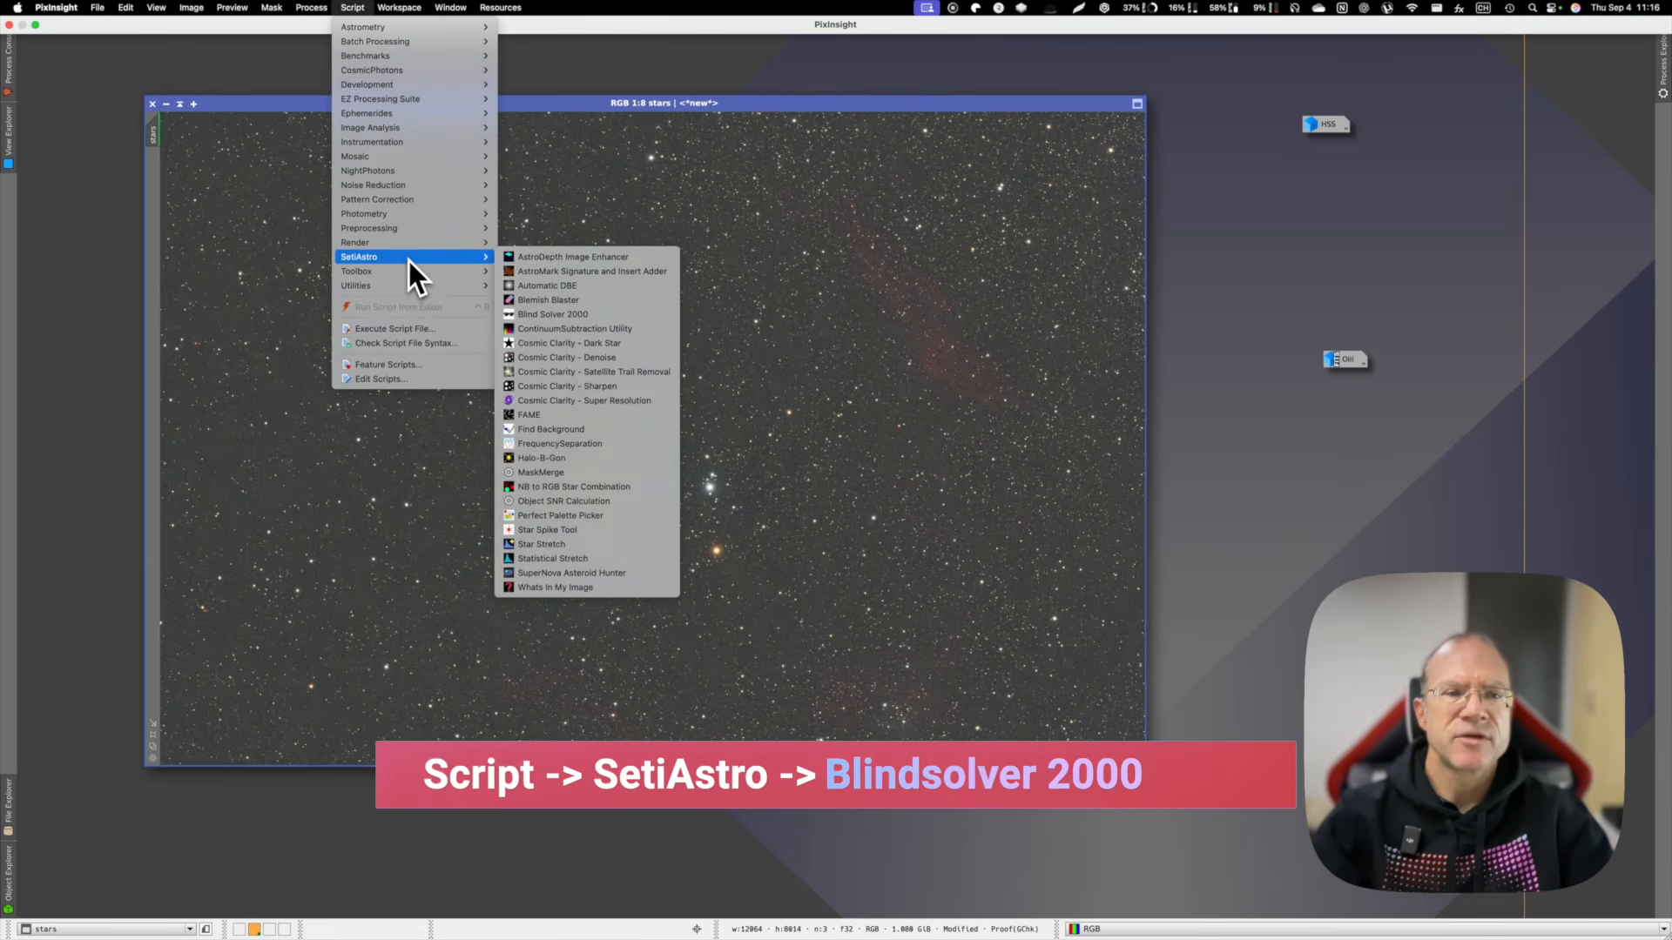
{"action": "left_click", "coordinate": [566, 314]}
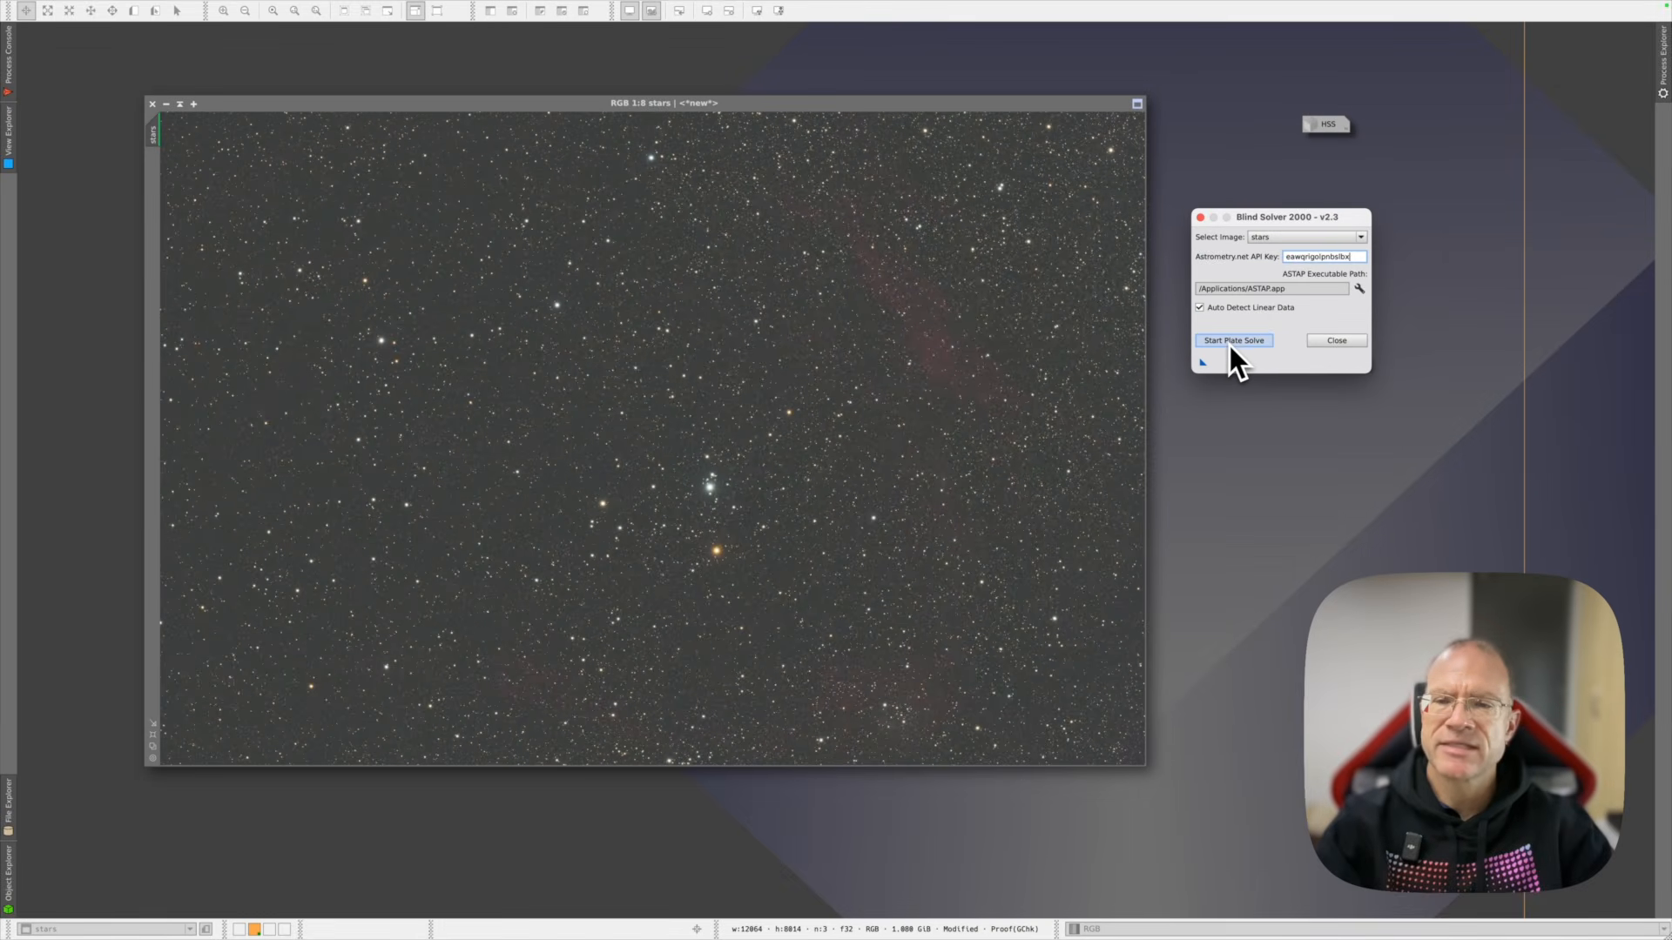
{"action": "left_click", "coordinate": [1230, 344]}
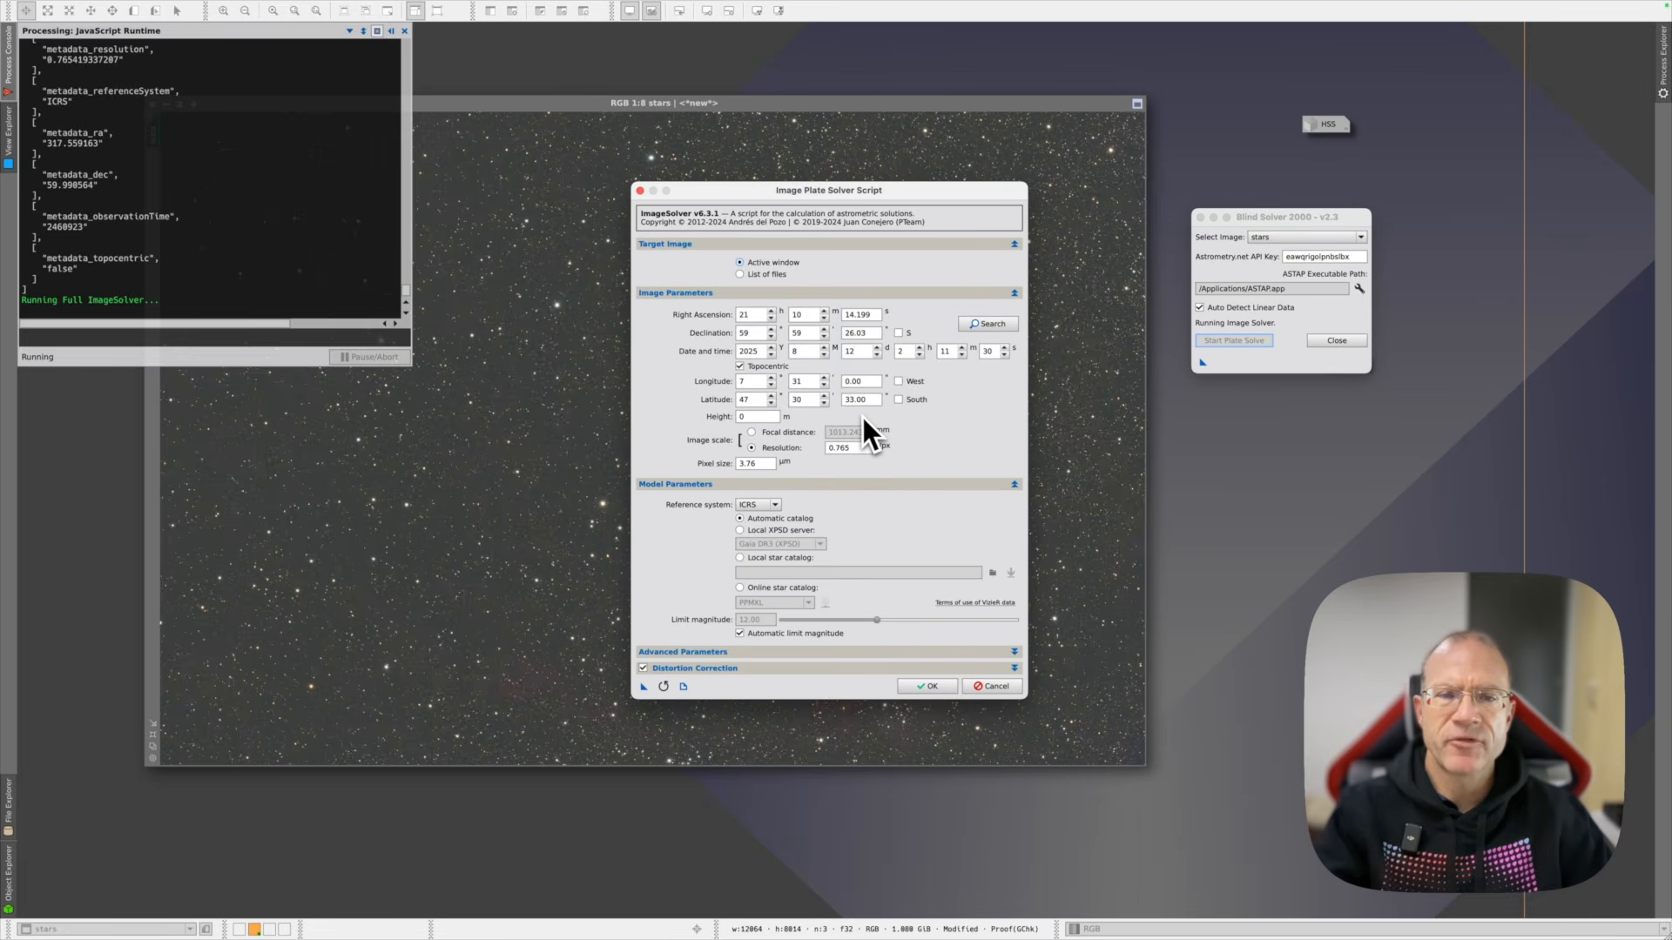
{"action": "left_click", "coordinate": [928, 686]}
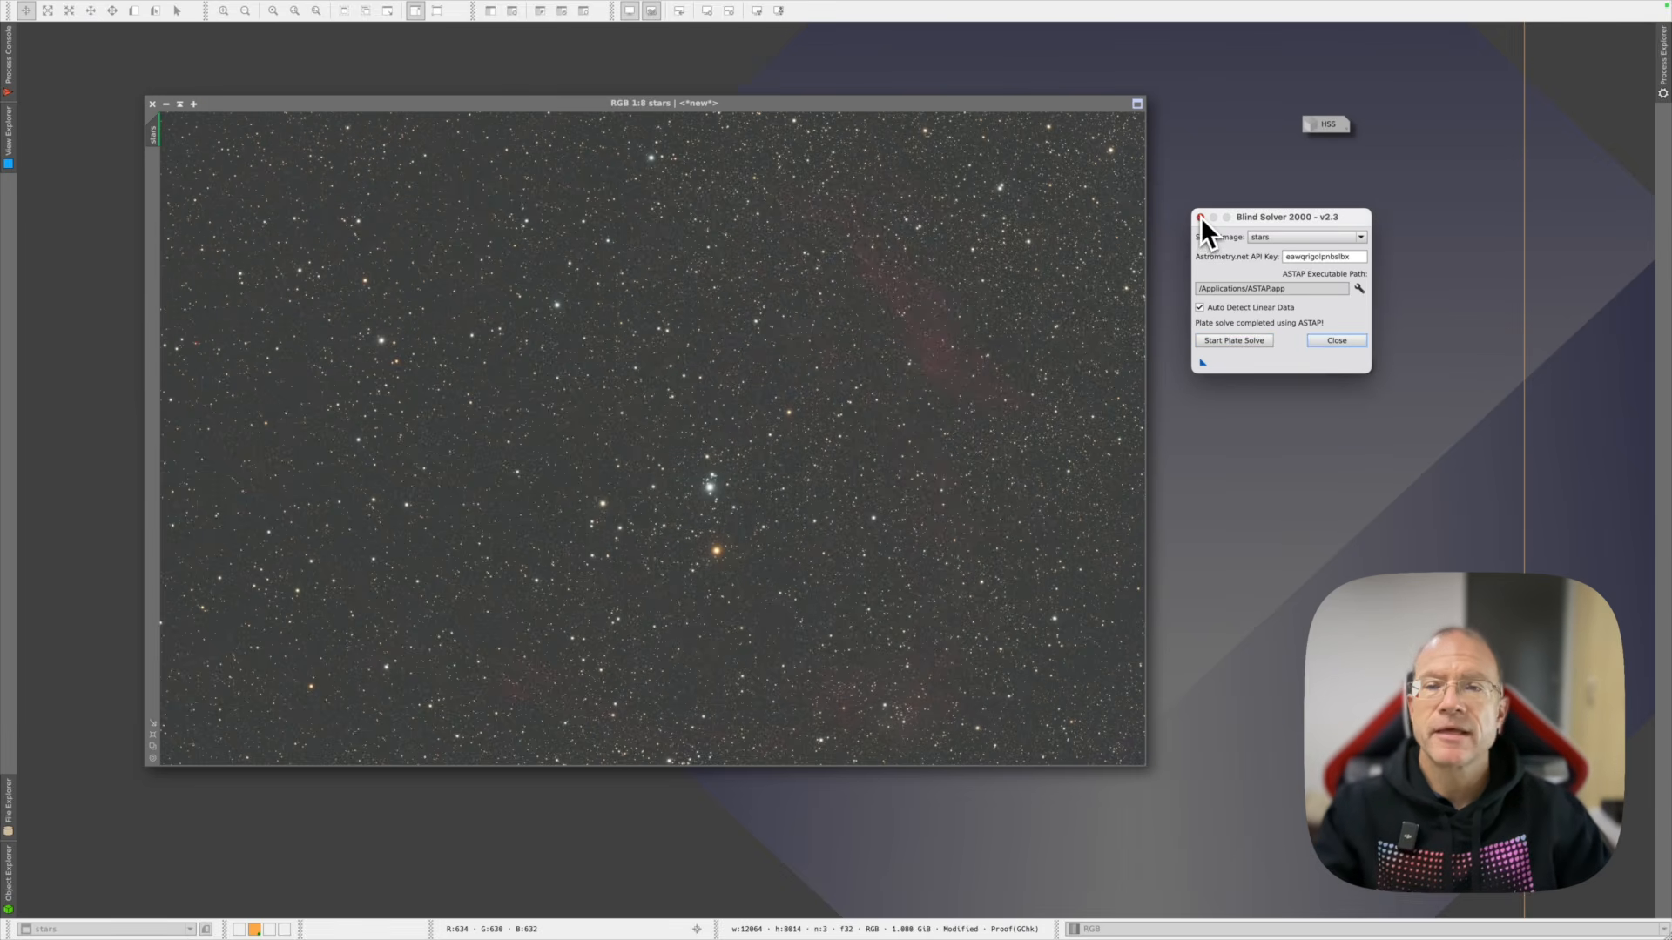
{"action": "left_click", "coordinate": [1199, 217]}
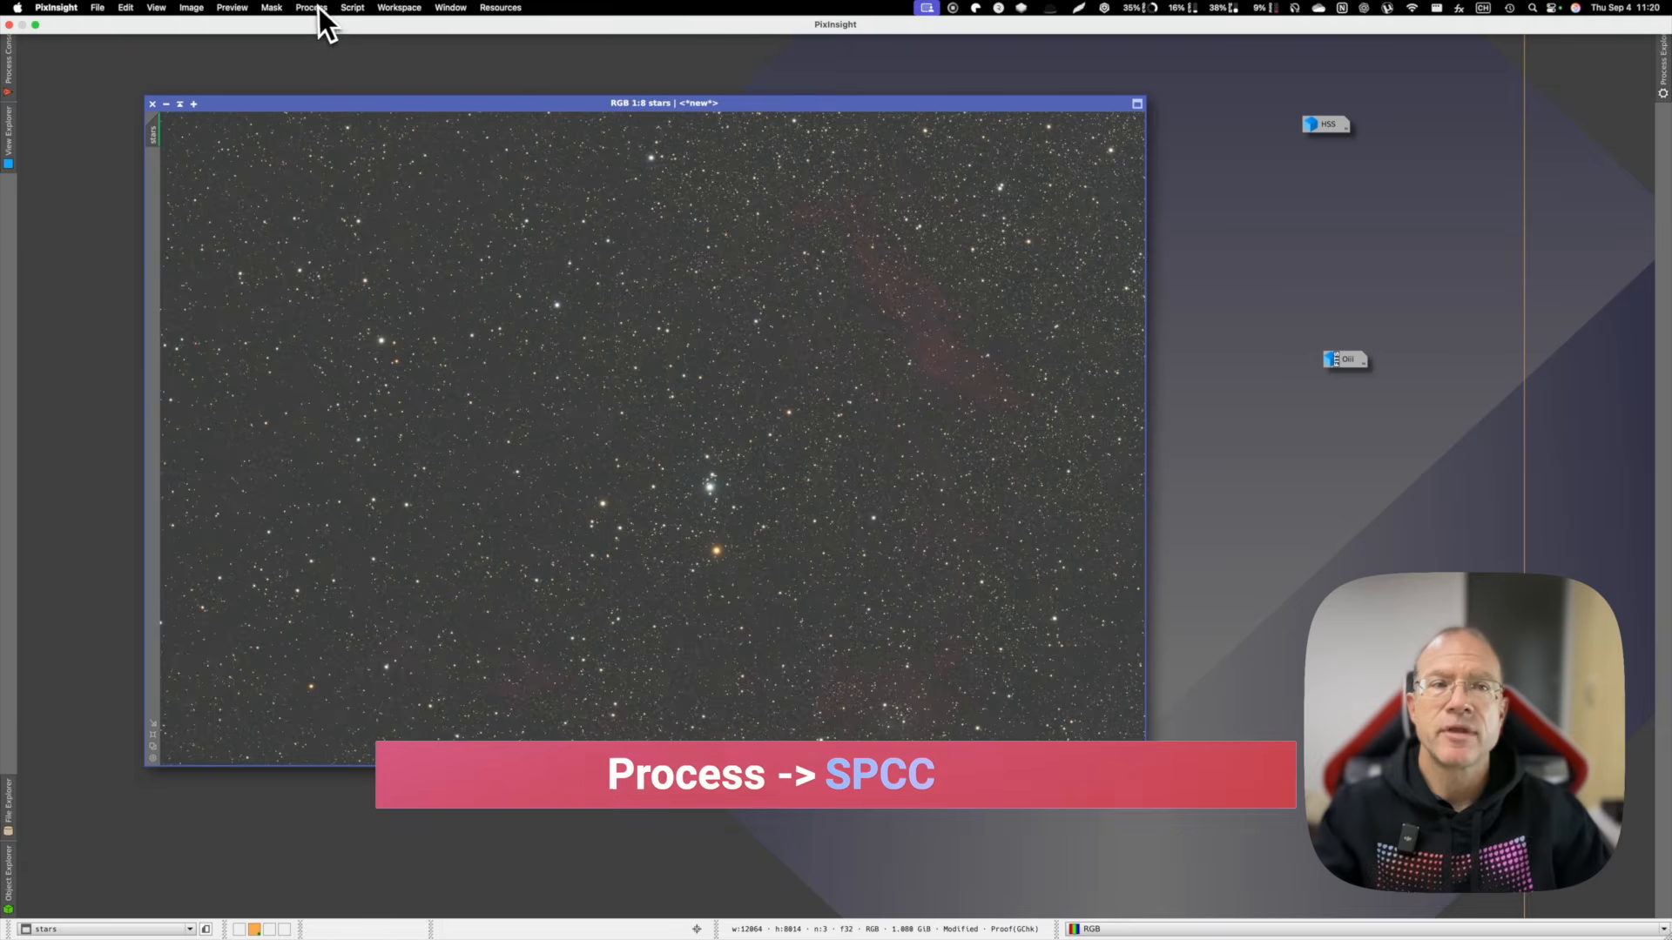
Colour-calibrate the stars image with SpectrophotometricColorCalibration using the Sony IMX411/455/461/533/571 QE curve, close its graphs and auto-stretch the display
{"action": "left_click", "coordinate": [312, 8]}
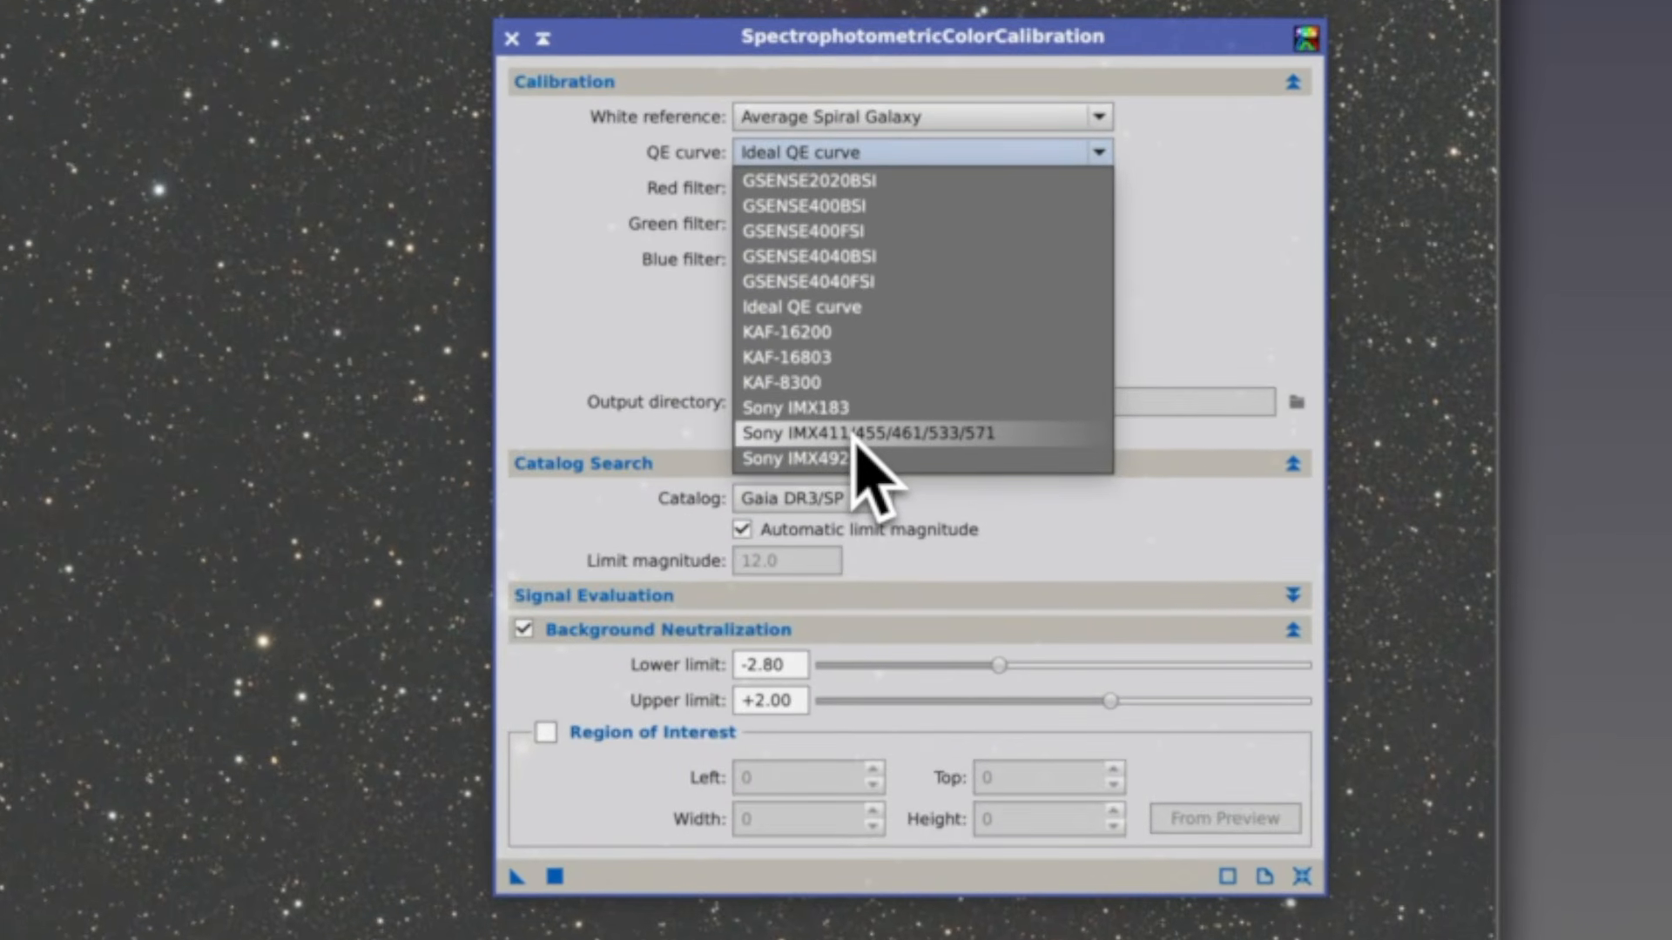
{"action": "left_click", "coordinate": [855, 435]}
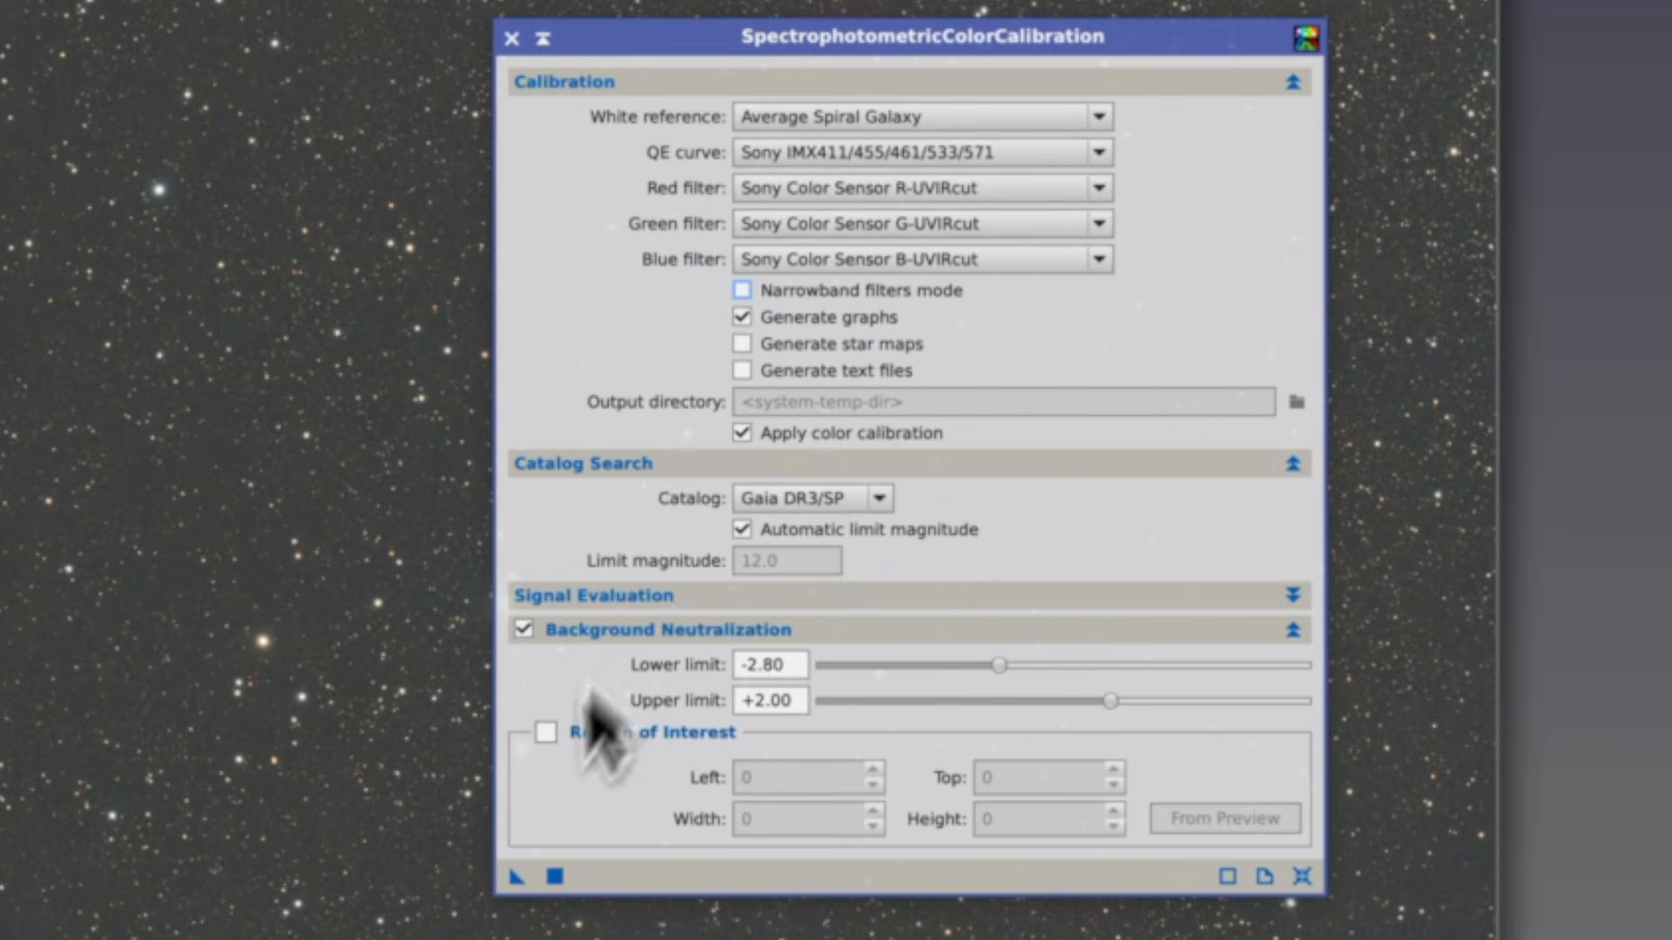
{"action": "left_click", "coordinate": [517, 878]}
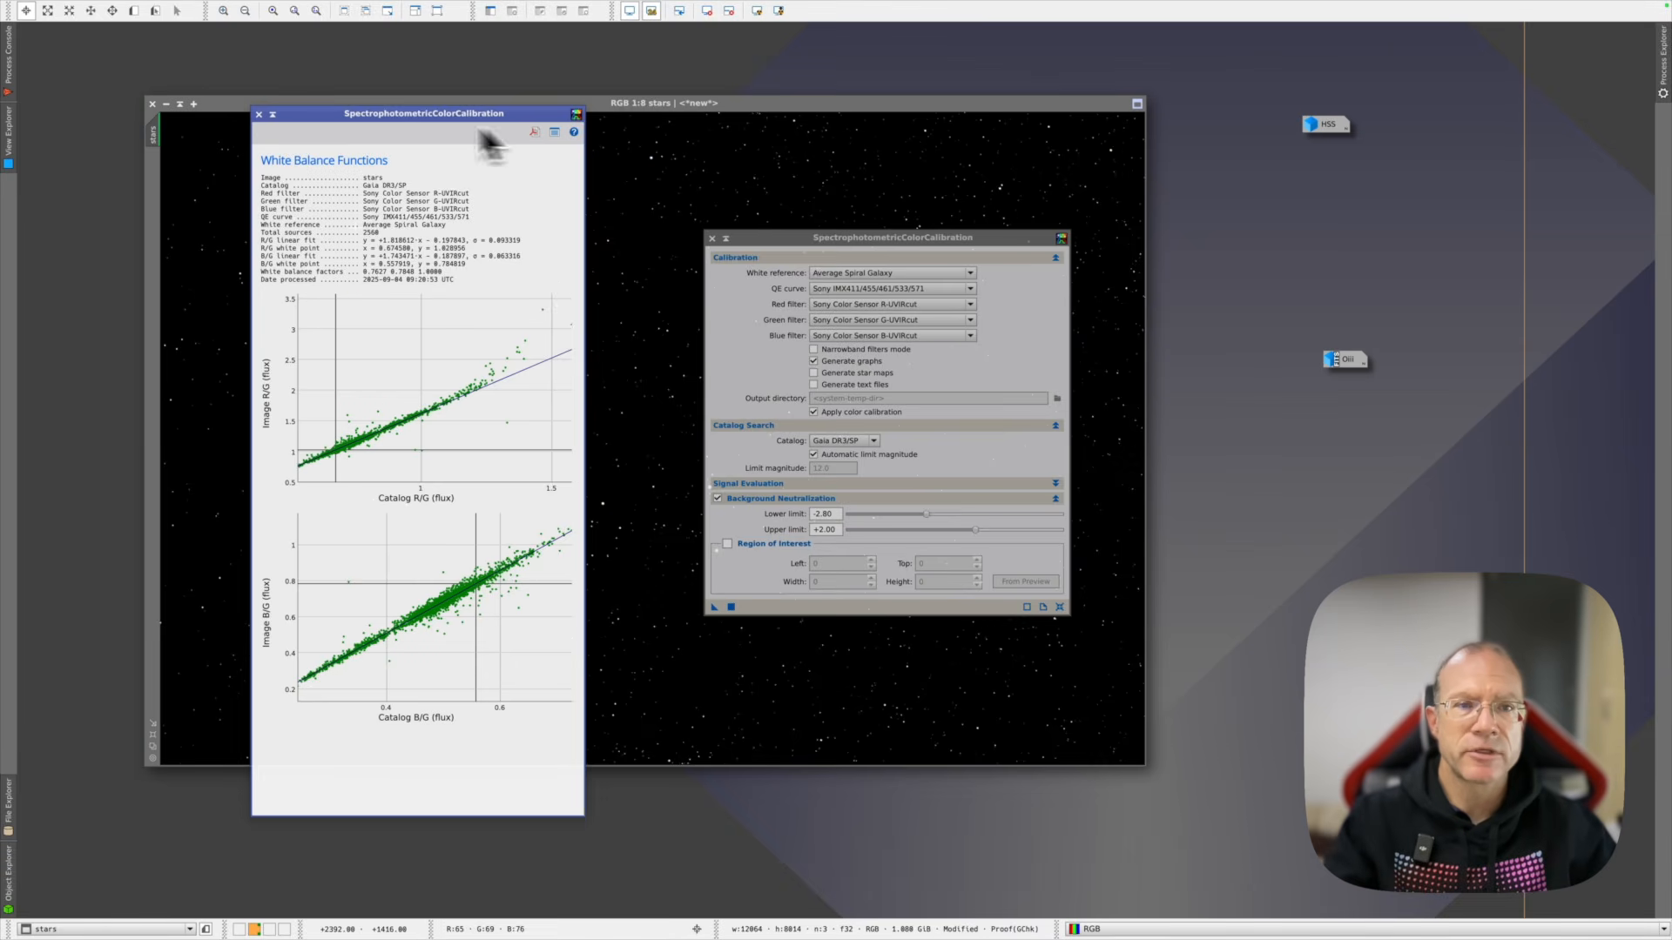
{"action": "left_click", "coordinate": [258, 114]}
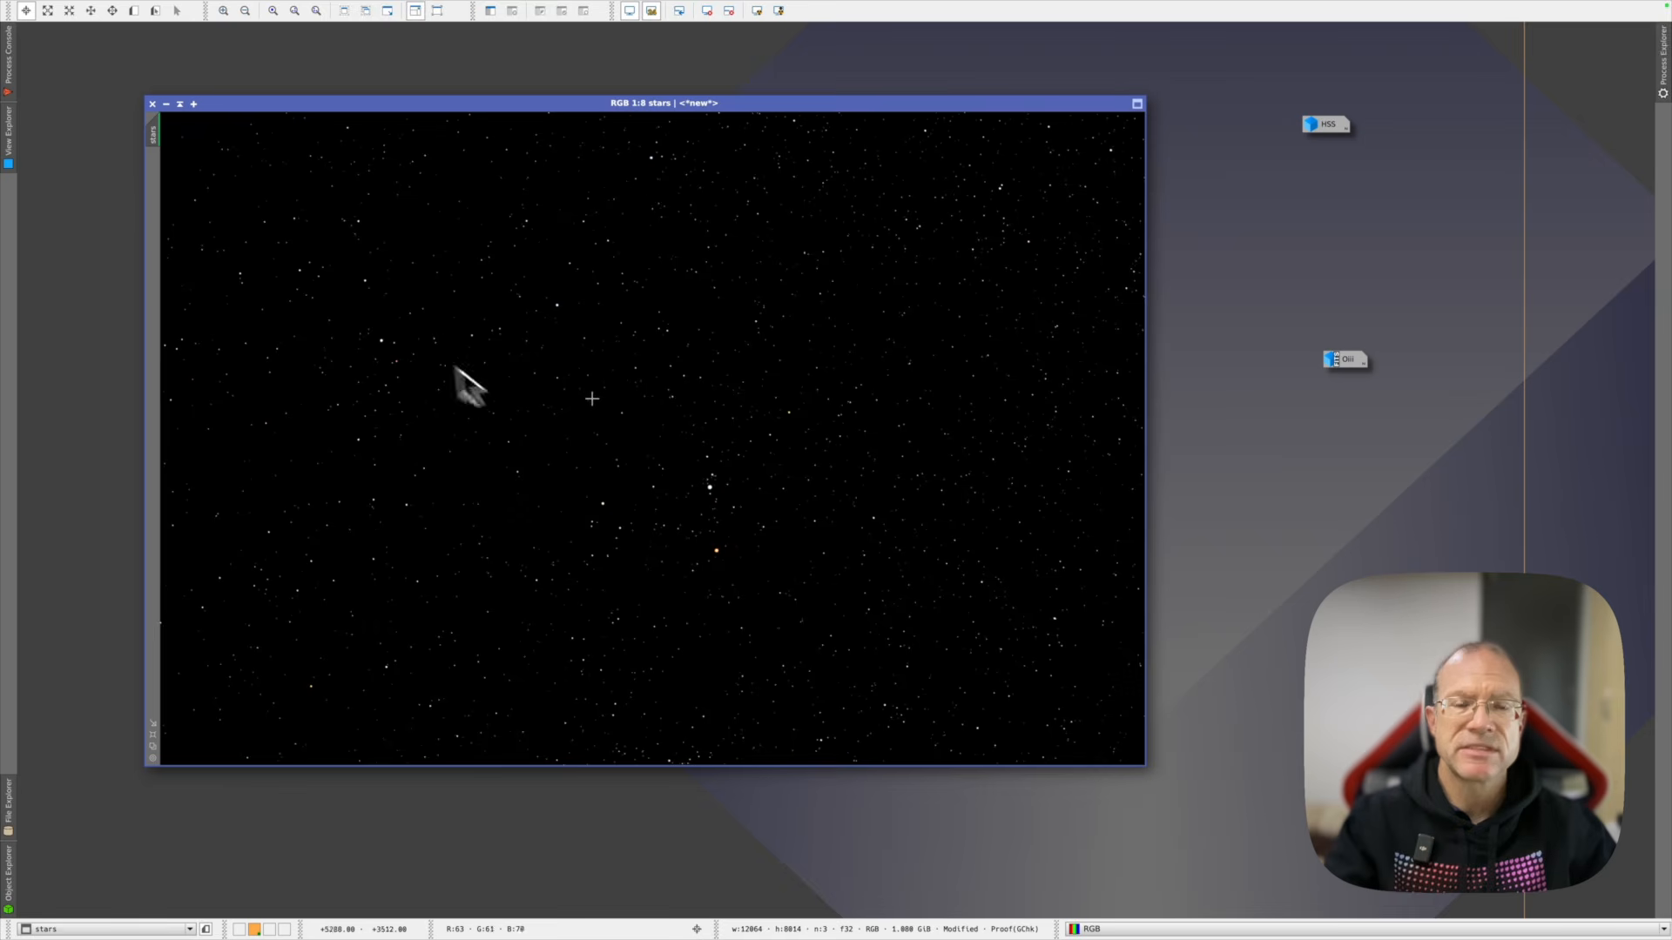
{"action": "left_click", "coordinate": [758, 12]}
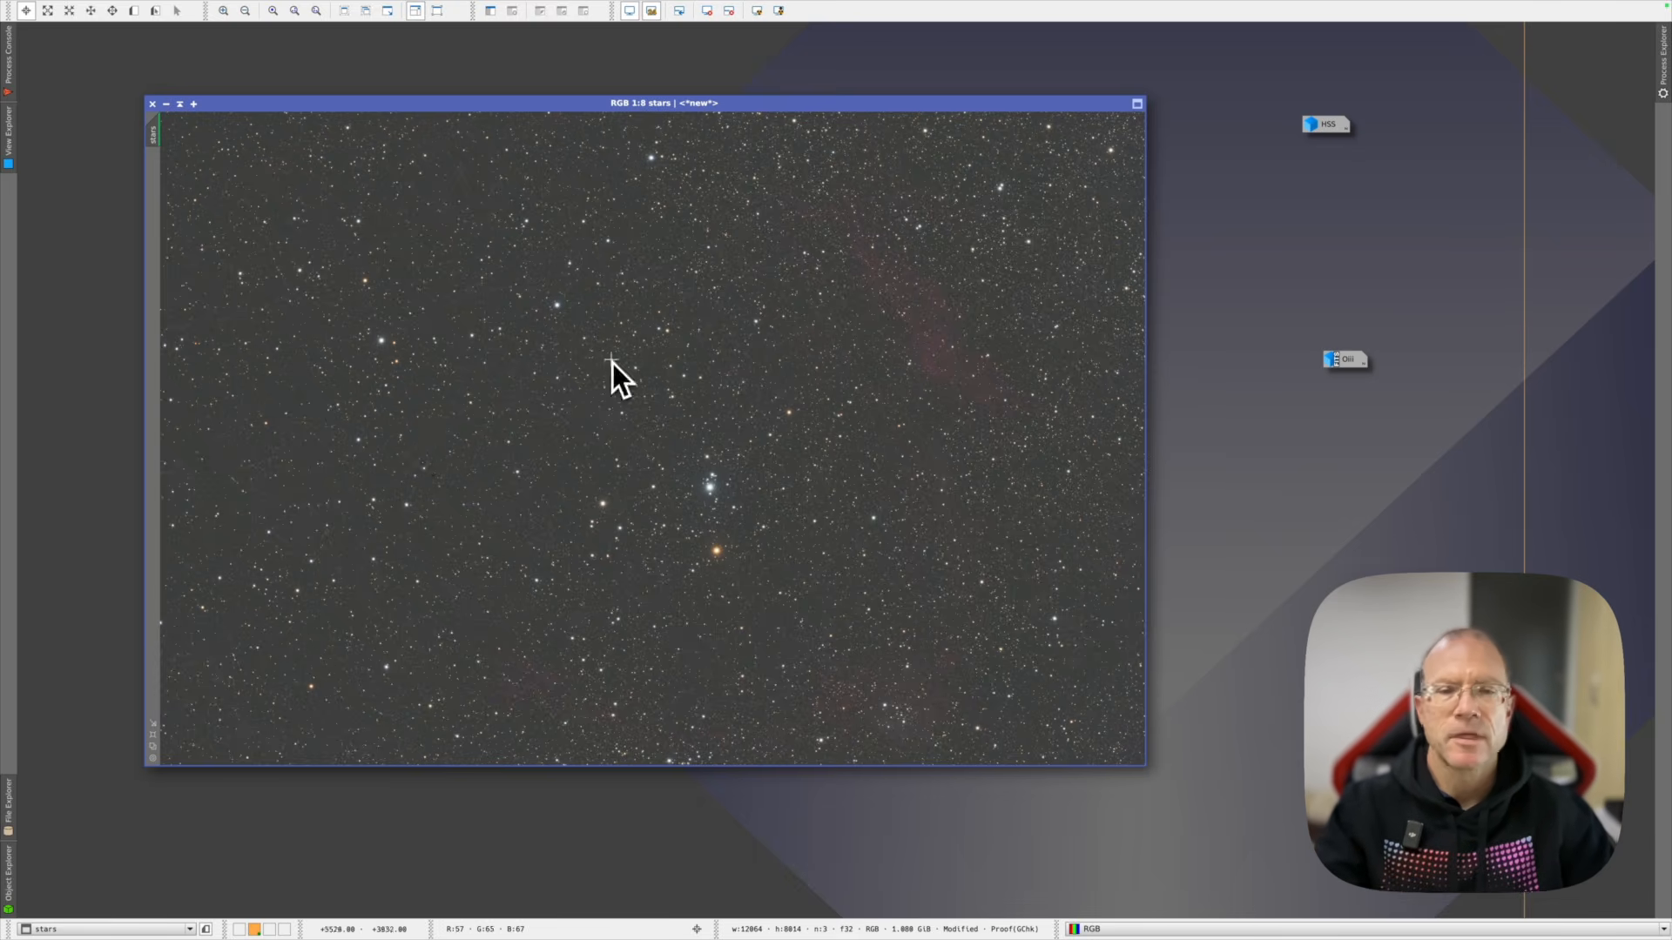
Apply BlurXTerminator to the stars image with Sharpen Stars 0.20 and Adjust Star Halos at zero, closing the process once finished
{"action": "mouse_move", "coordinate": [397, 4]}
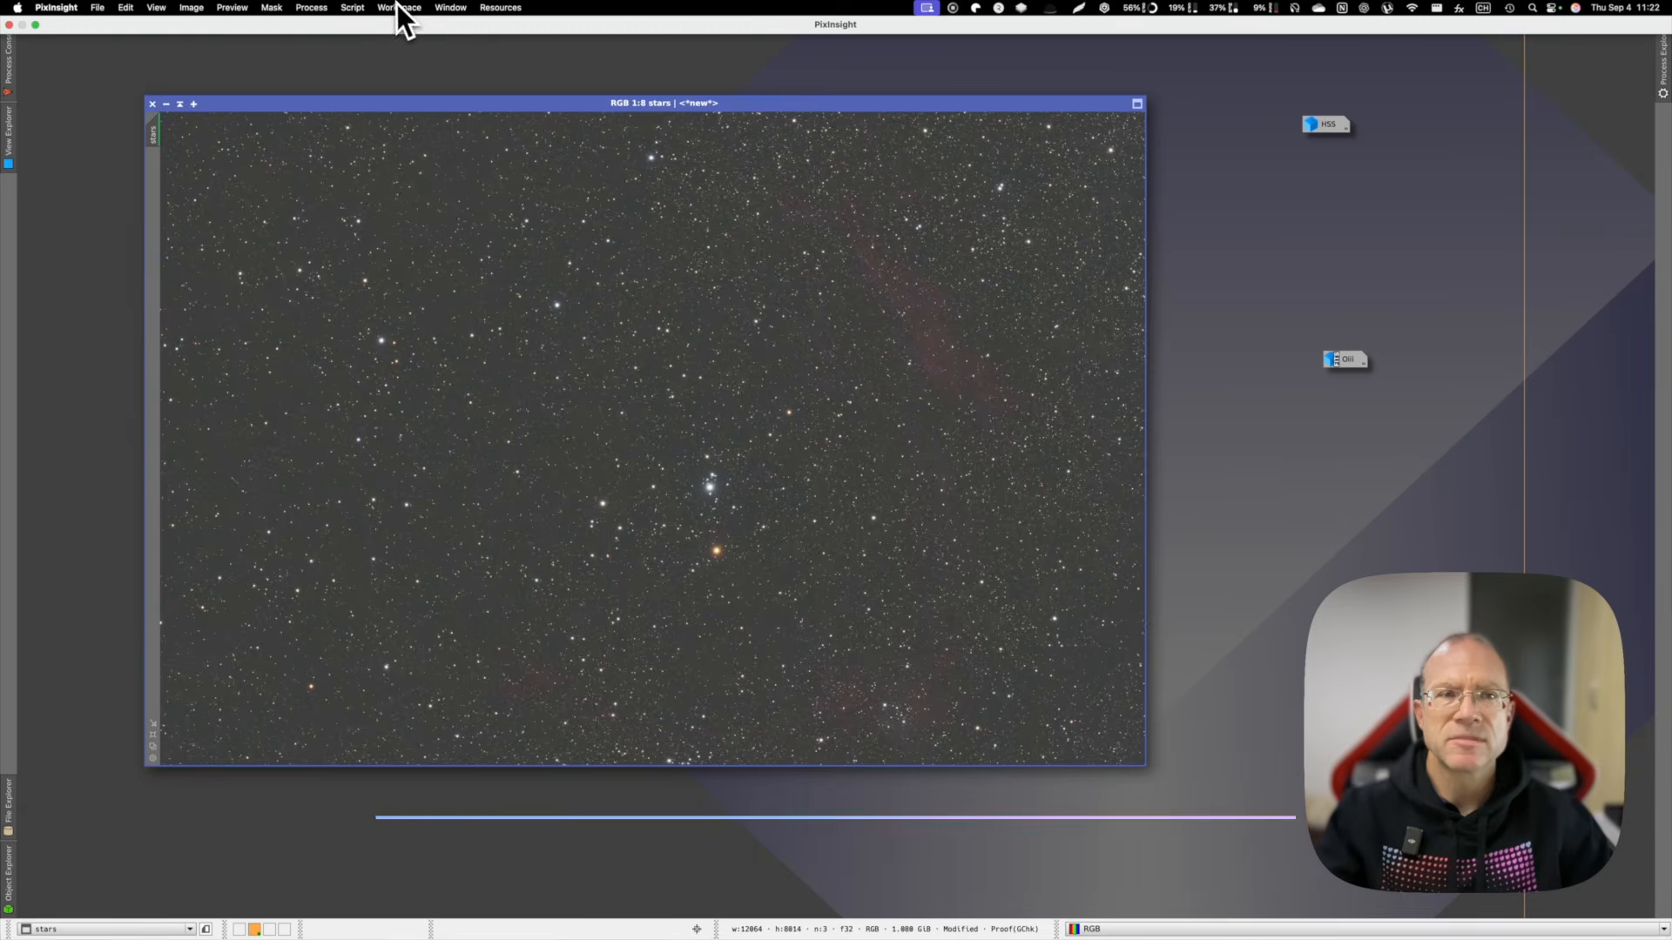
{"action": "left_click", "coordinate": [322, 6]}
{"action": "mouse_move", "coordinate": [322, 26]}
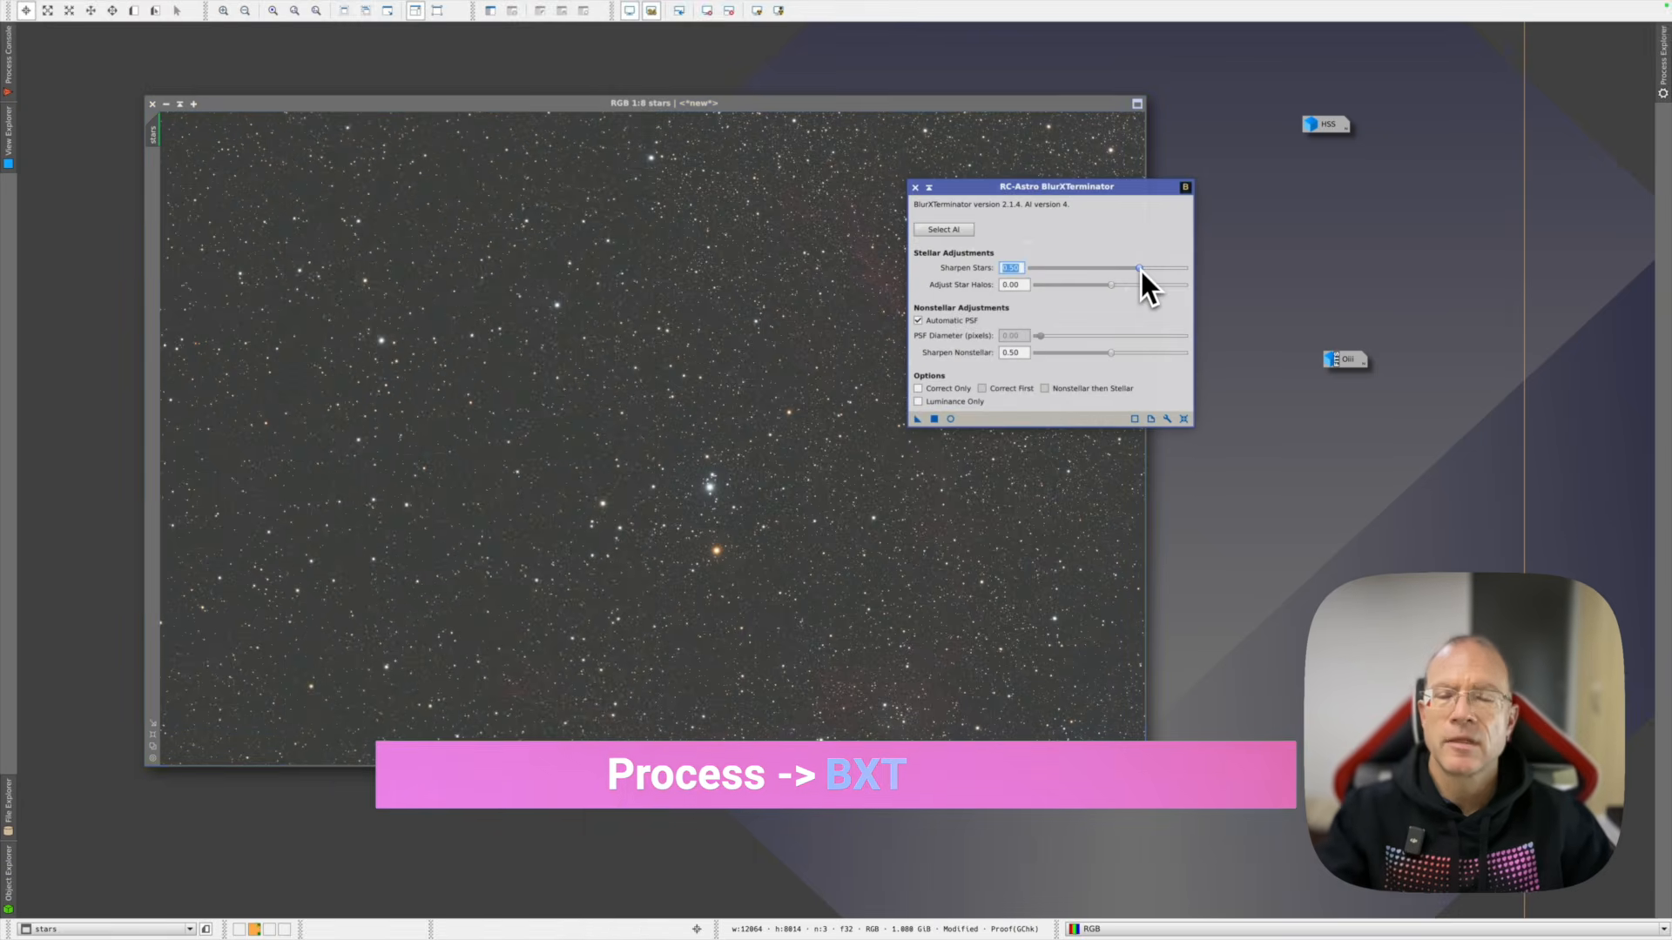
{"action": "left_click_drag", "start_coordinate": [1138, 280], "coordinate": [1091, 269]}
{"action": "left_click_drag", "start_coordinate": [981, 373], "coordinate": [948, 383]}
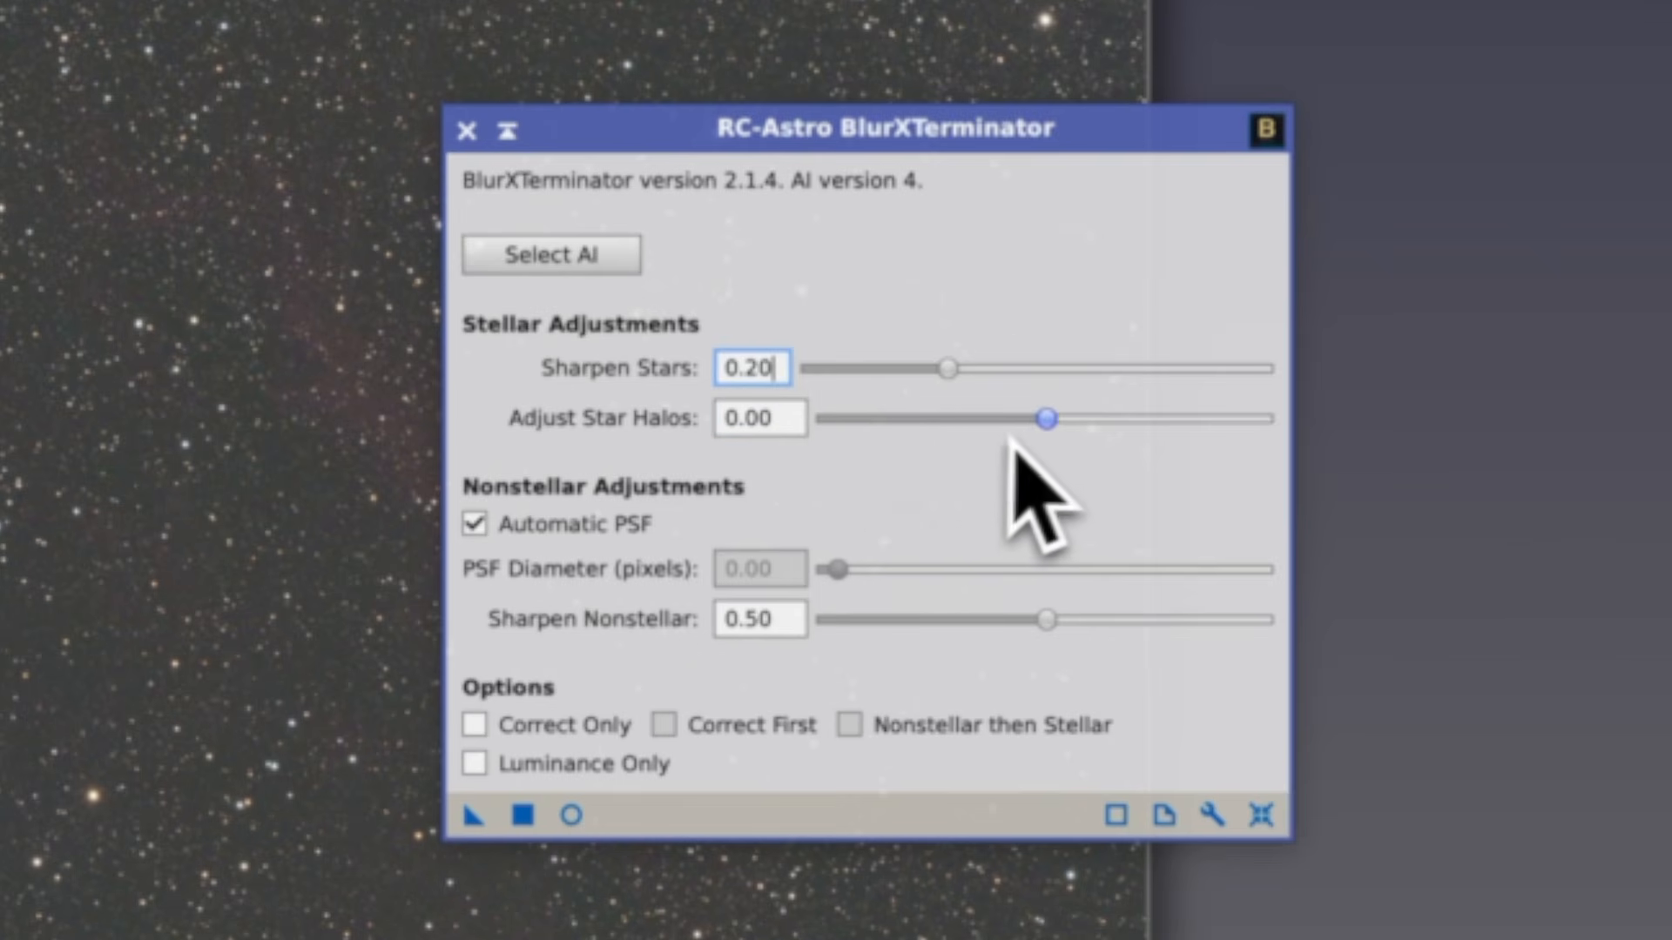
{"action": "left_click", "coordinate": [1045, 419]}
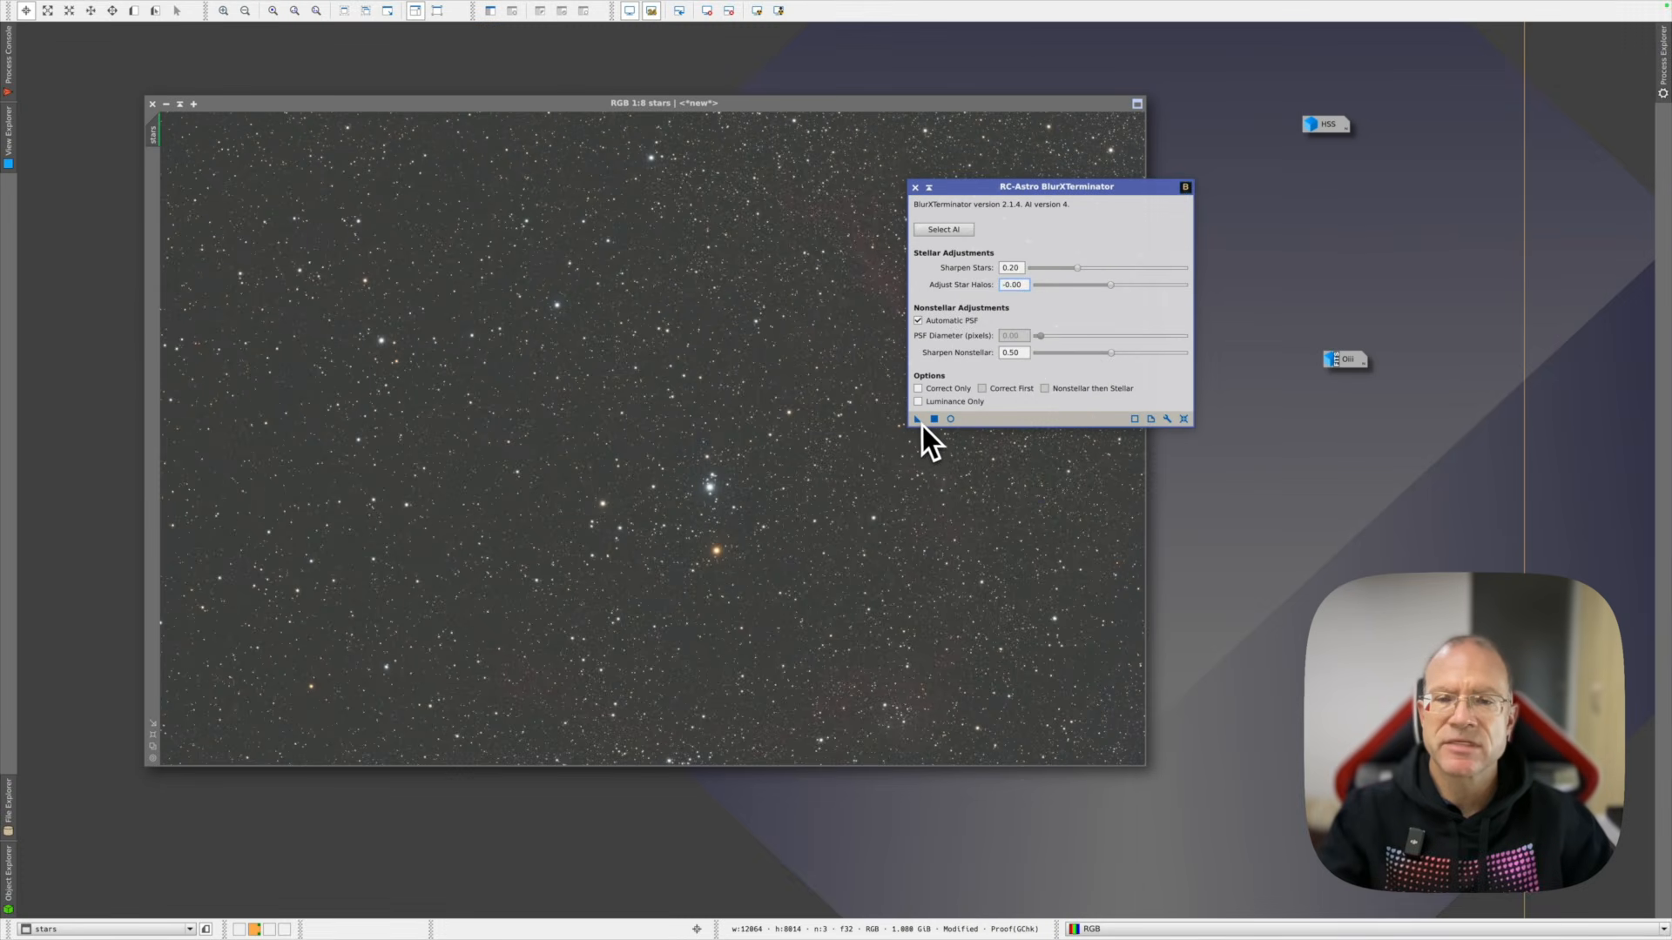
{"action": "left_click_drag", "start_coordinate": [921, 426], "coordinate": [808, 427]}
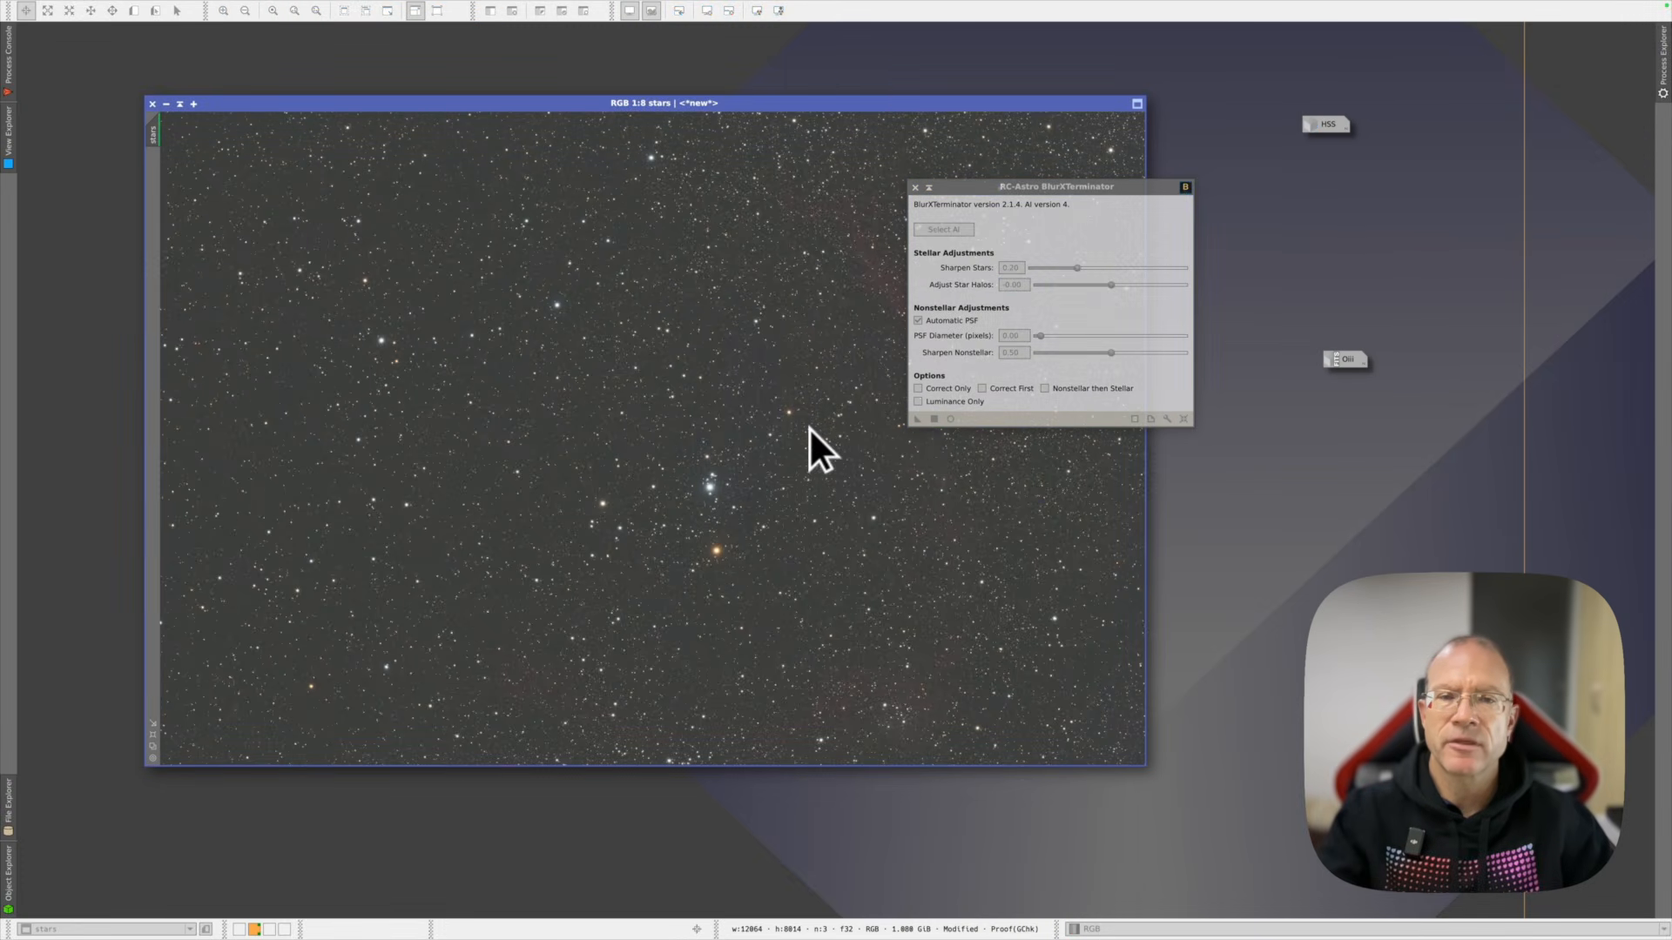
{"action": "left_click", "coordinate": [915, 188]}
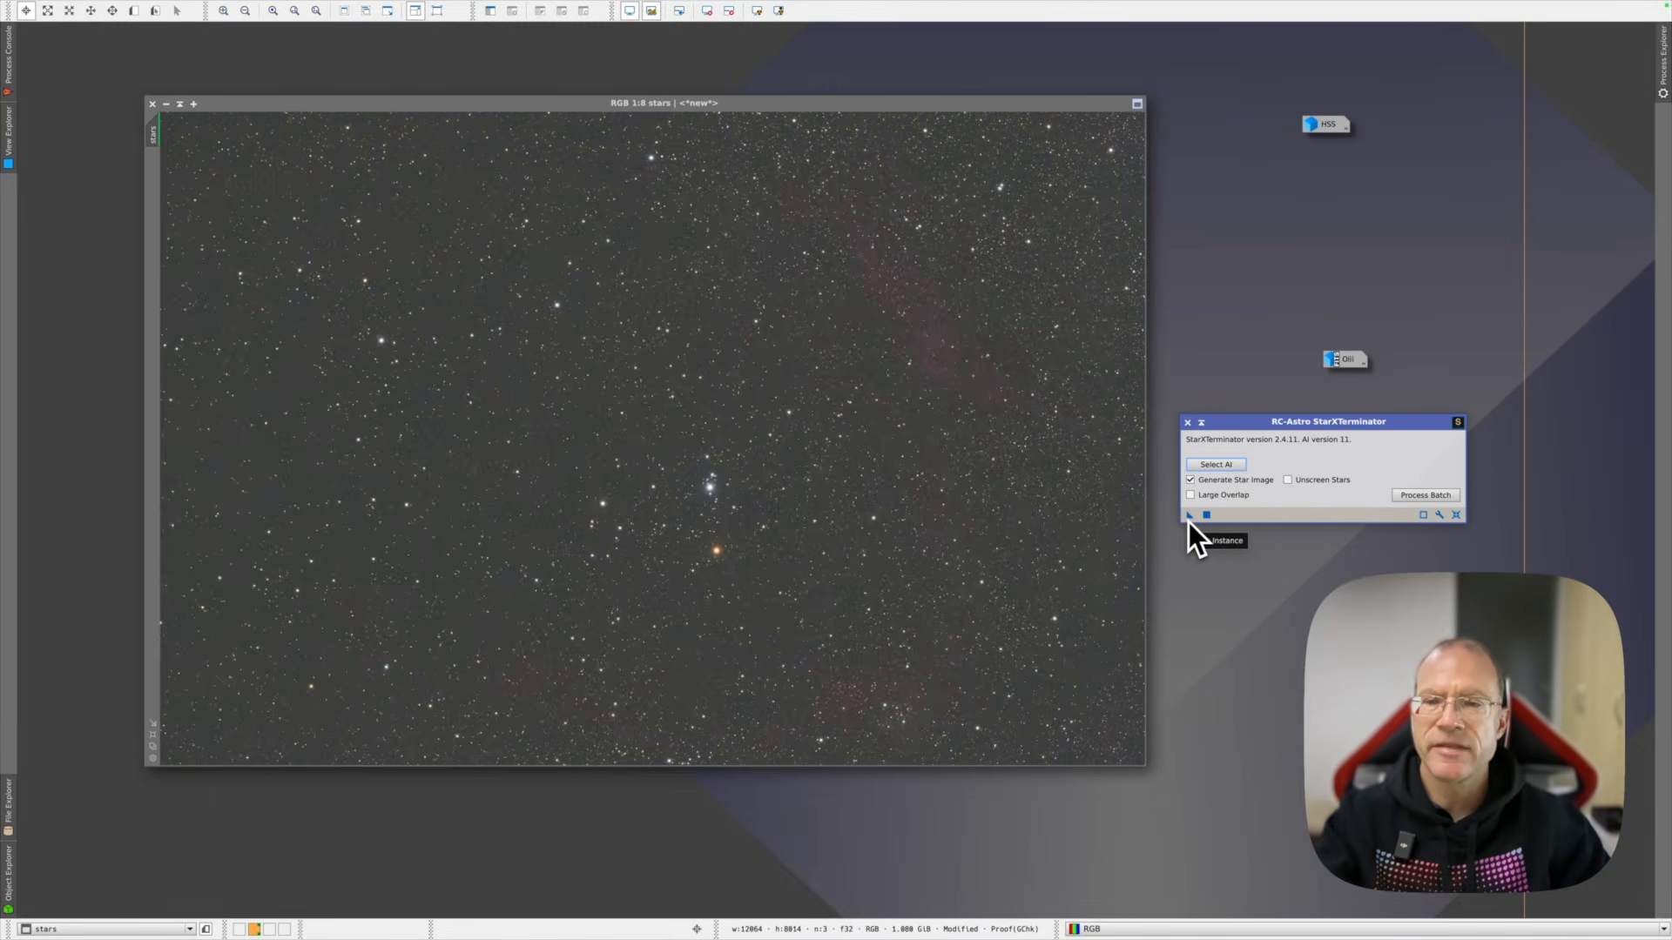
Extract a separate star image from the stars image with StarXTerminator and close the starless remainder without saving
{"action": "left_click_drag", "start_coordinate": [1190, 516], "coordinate": [872, 504]}
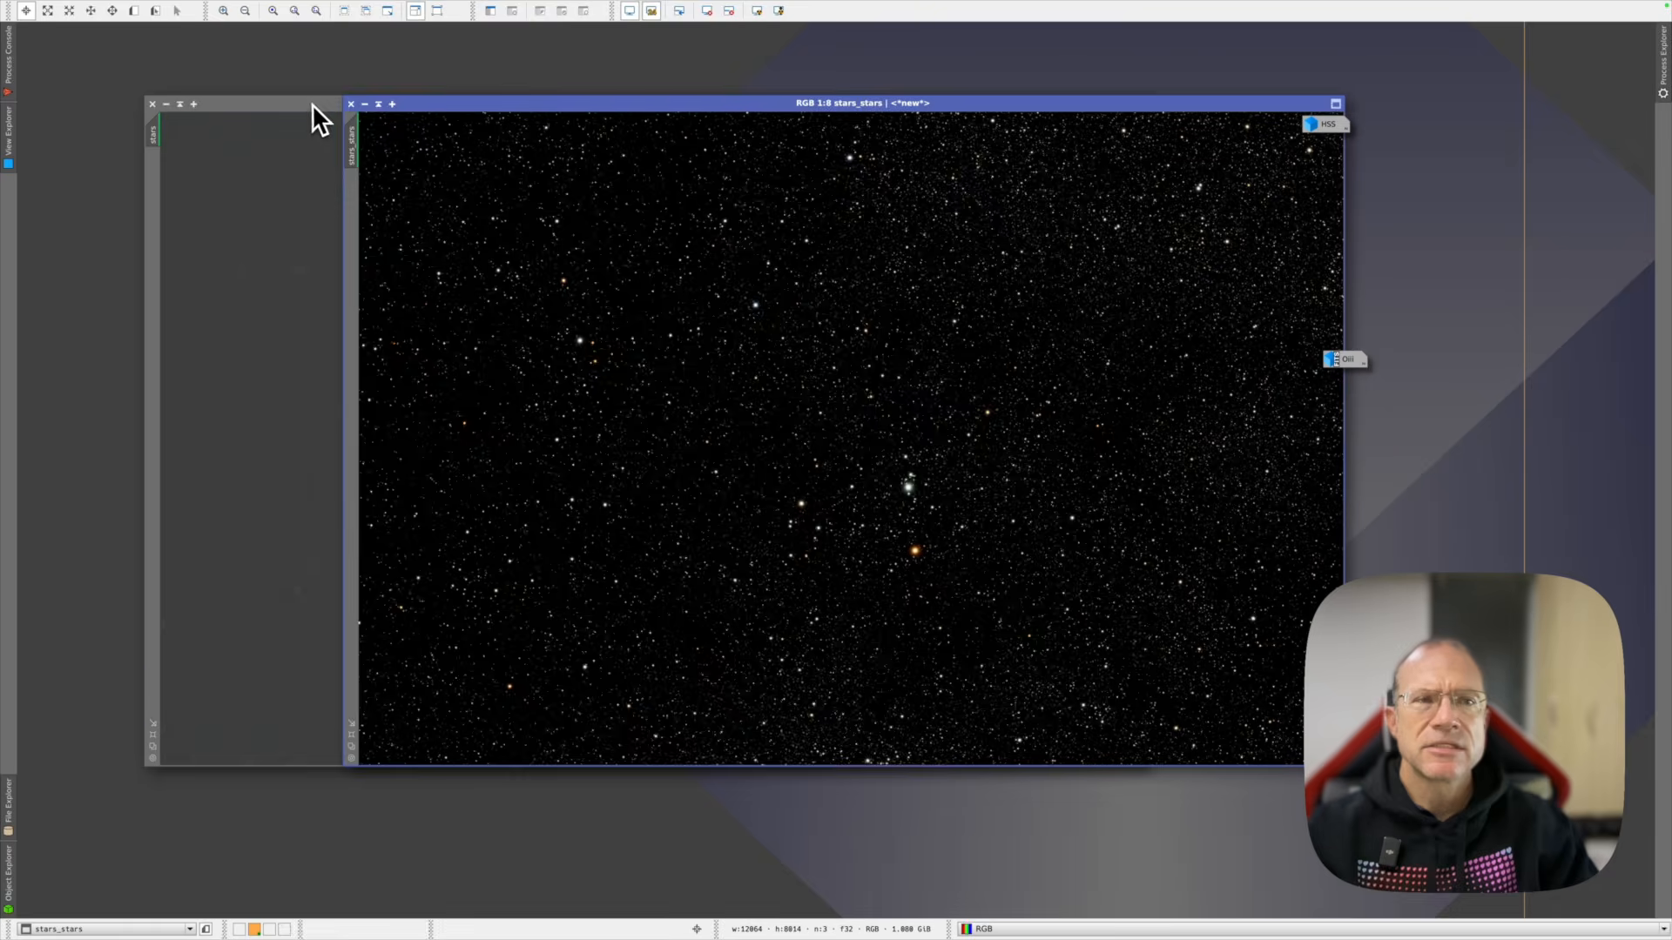
{"action": "left_click", "coordinate": [312, 104]}
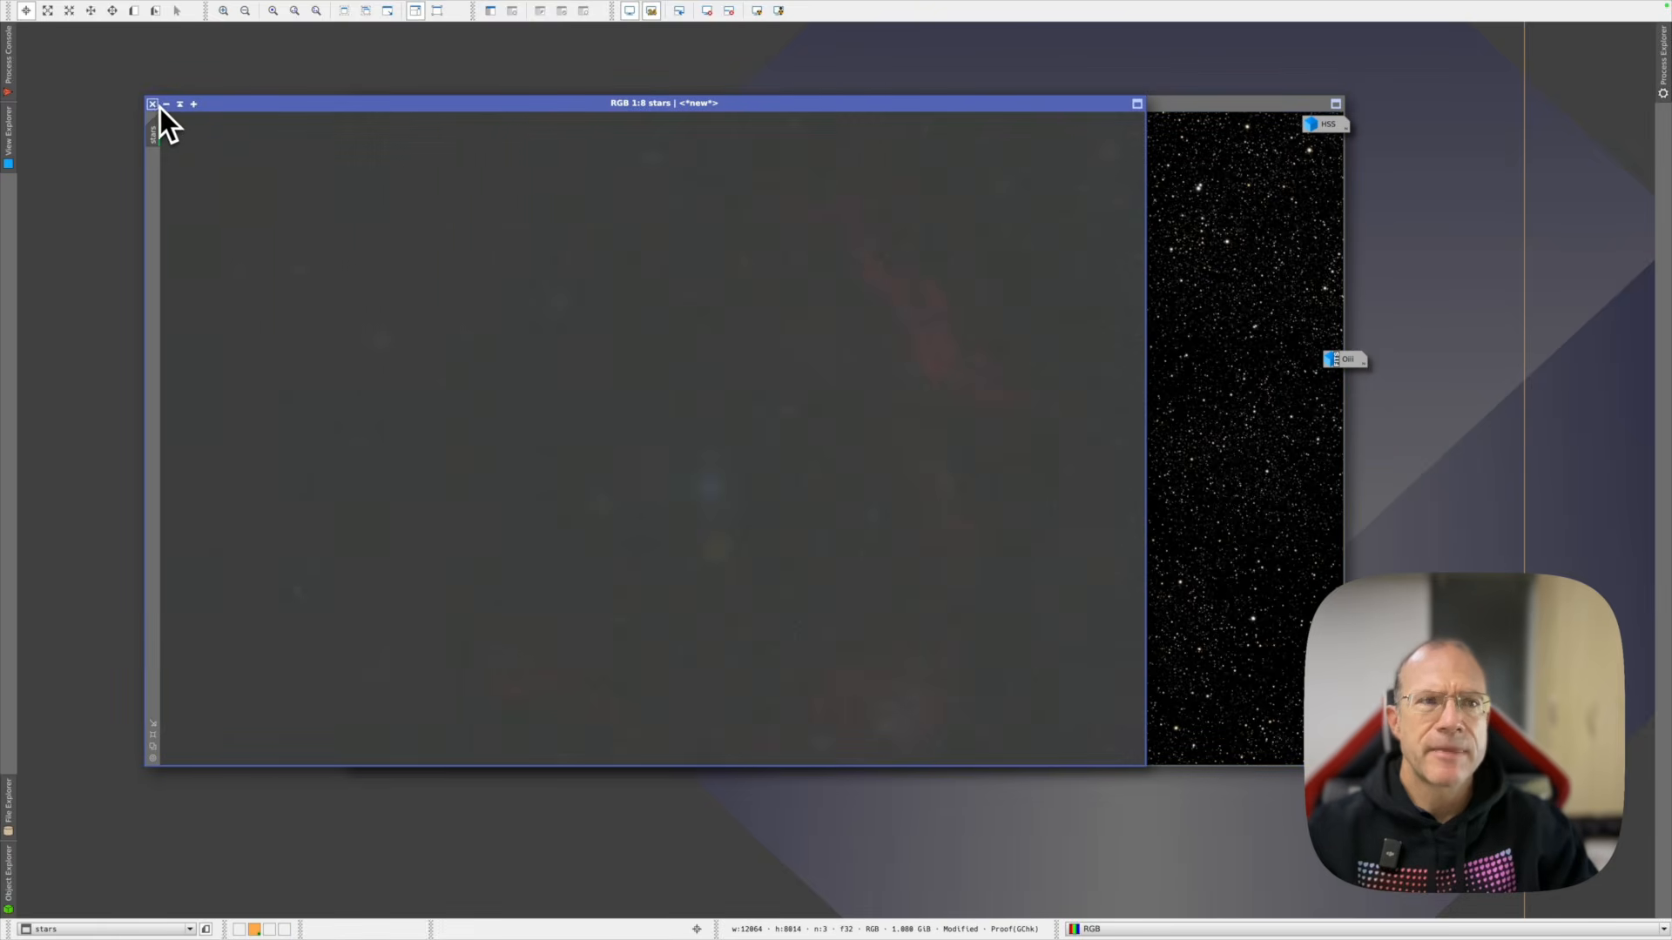
{"action": "left_click", "coordinate": [155, 105]}
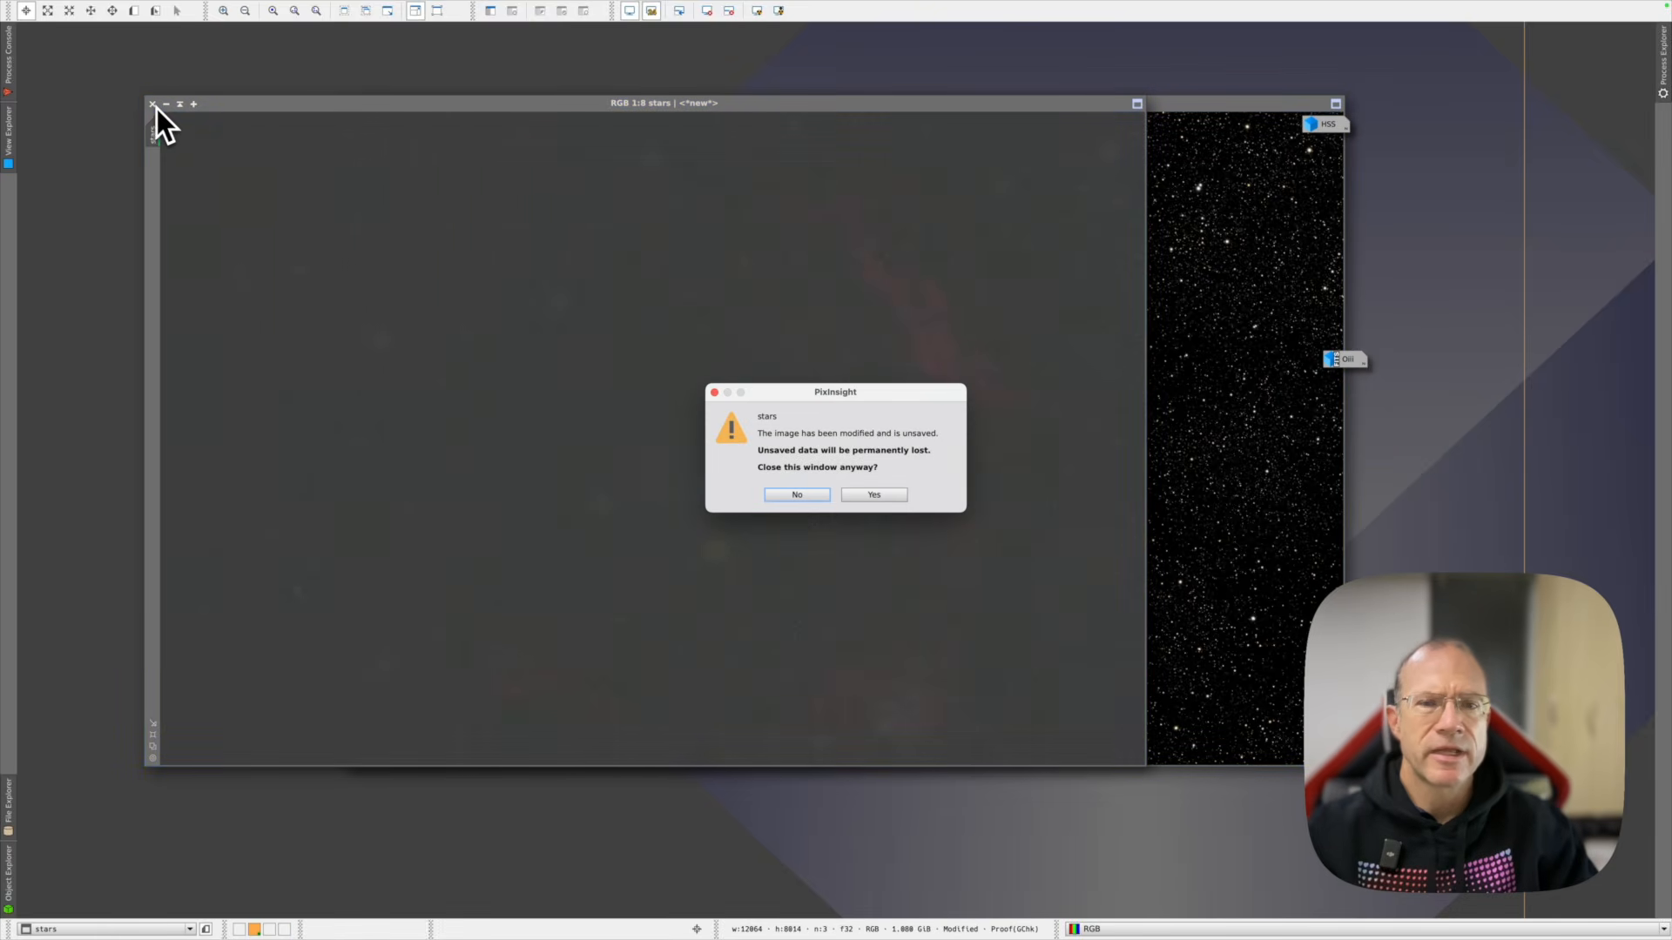
{"action": "left_click", "coordinate": [895, 495]}
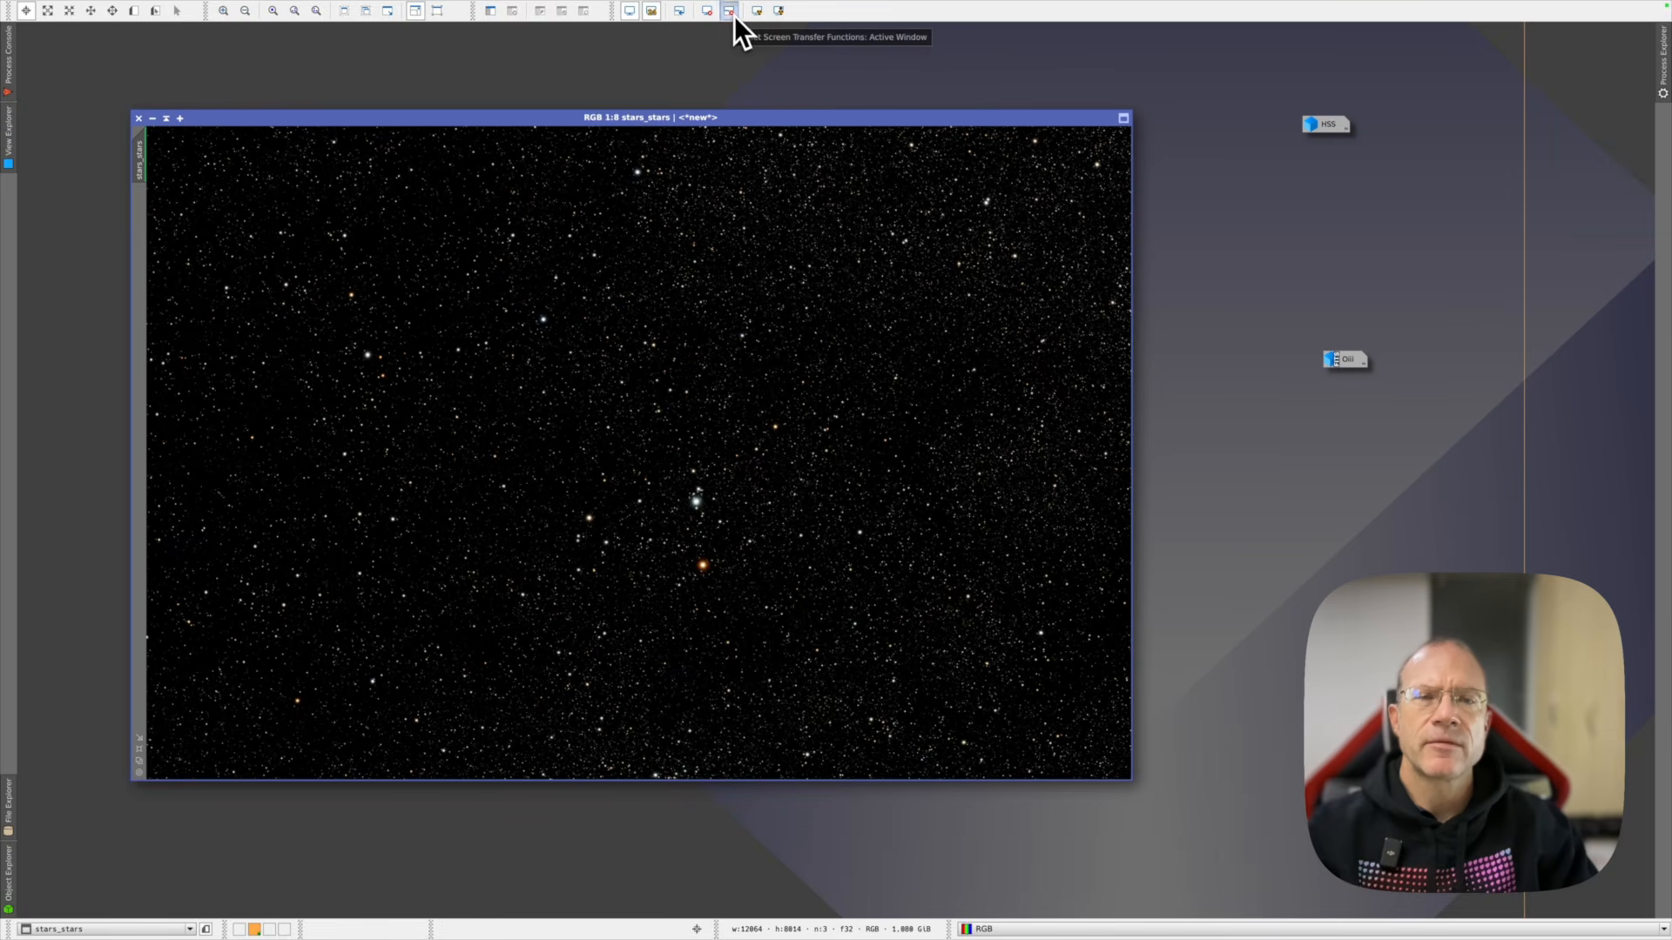
Reset the screen stretch on stars_stars and run Star Stretch with preview, stretch amount 5.00 and colour boost 1.10
{"action": "left_click", "coordinate": [734, 17]}
{"action": "left_click", "coordinate": [351, 8]}
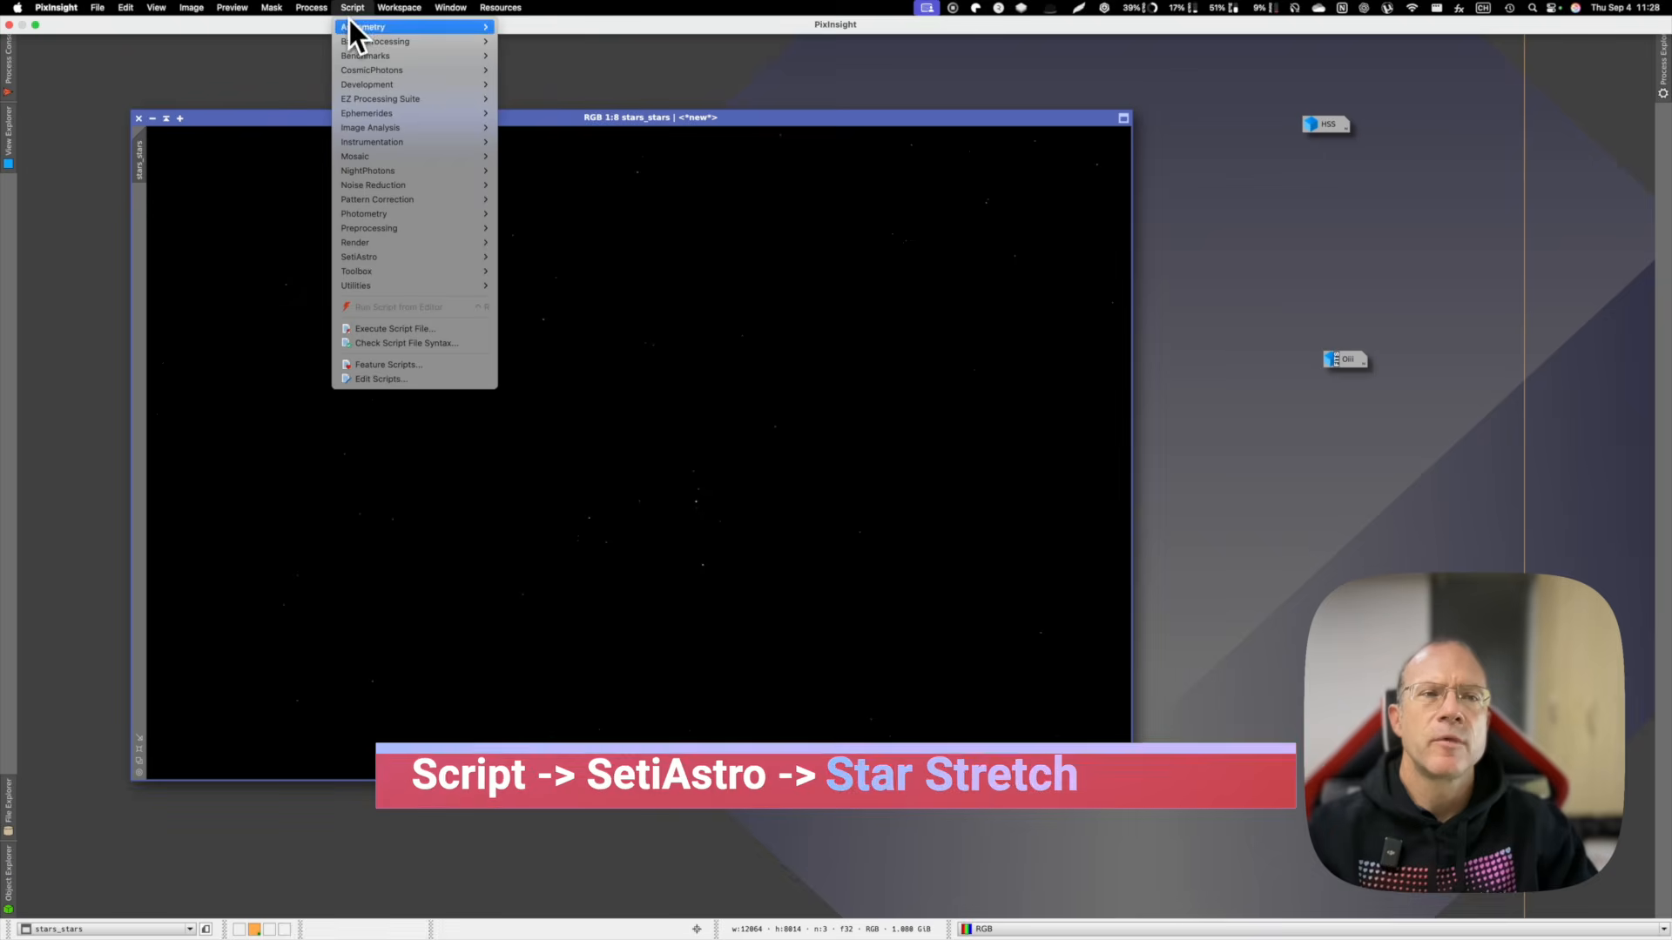
{"action": "mouse_move", "coordinate": [369, 256]}
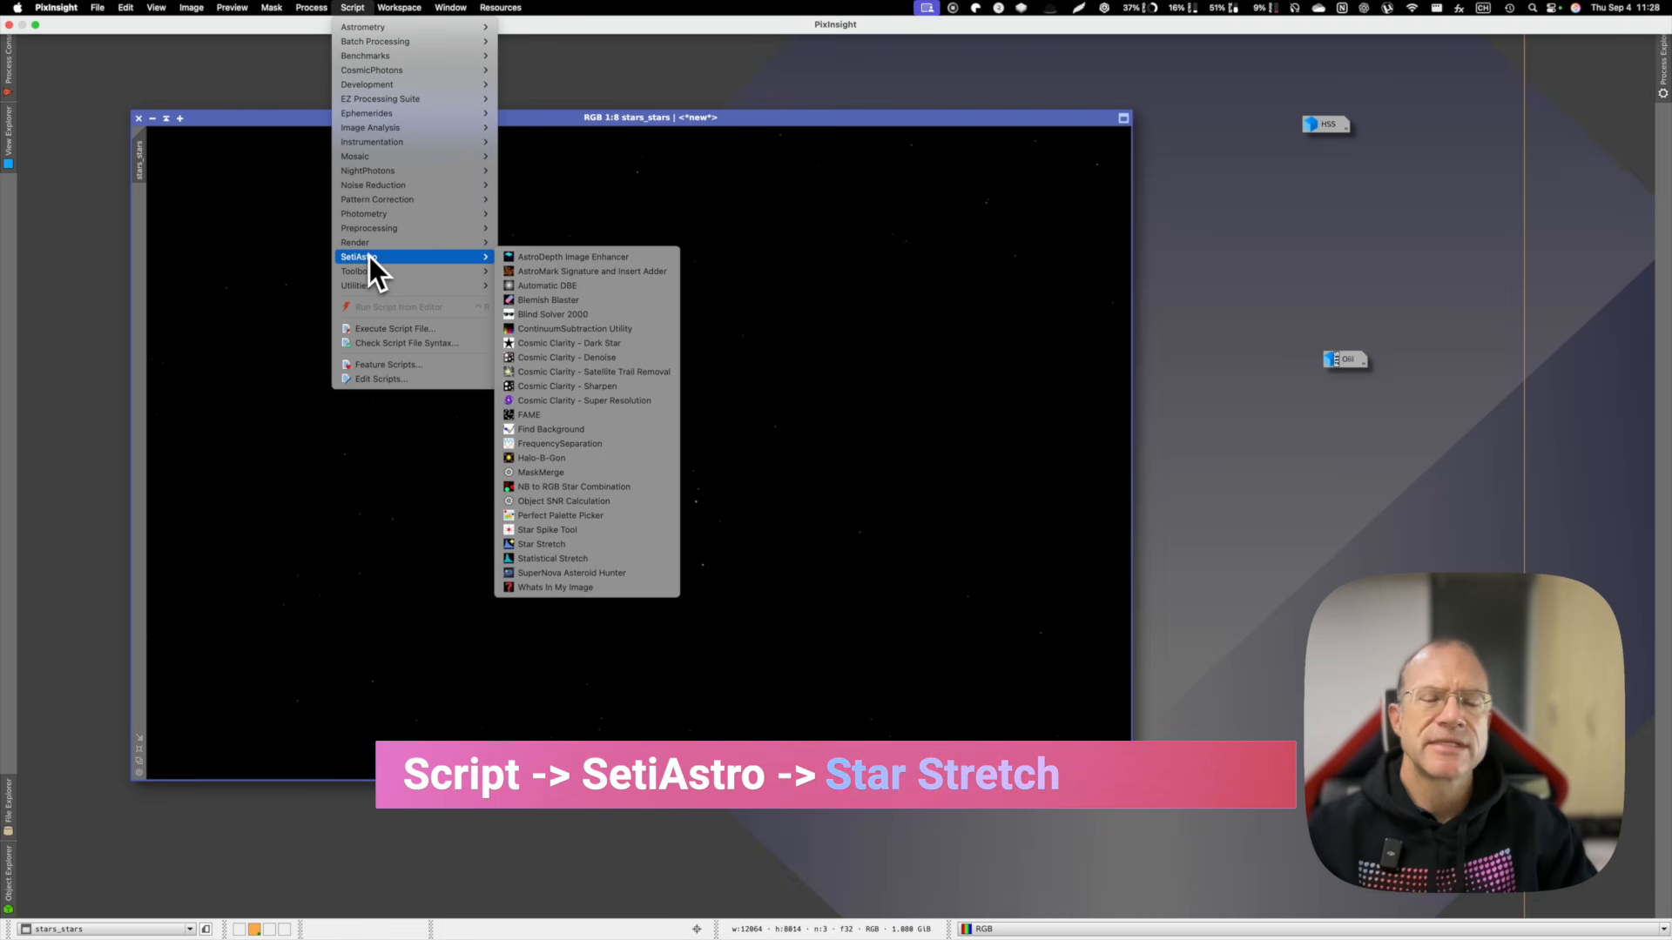
{"action": "left_click", "coordinate": [531, 545]}
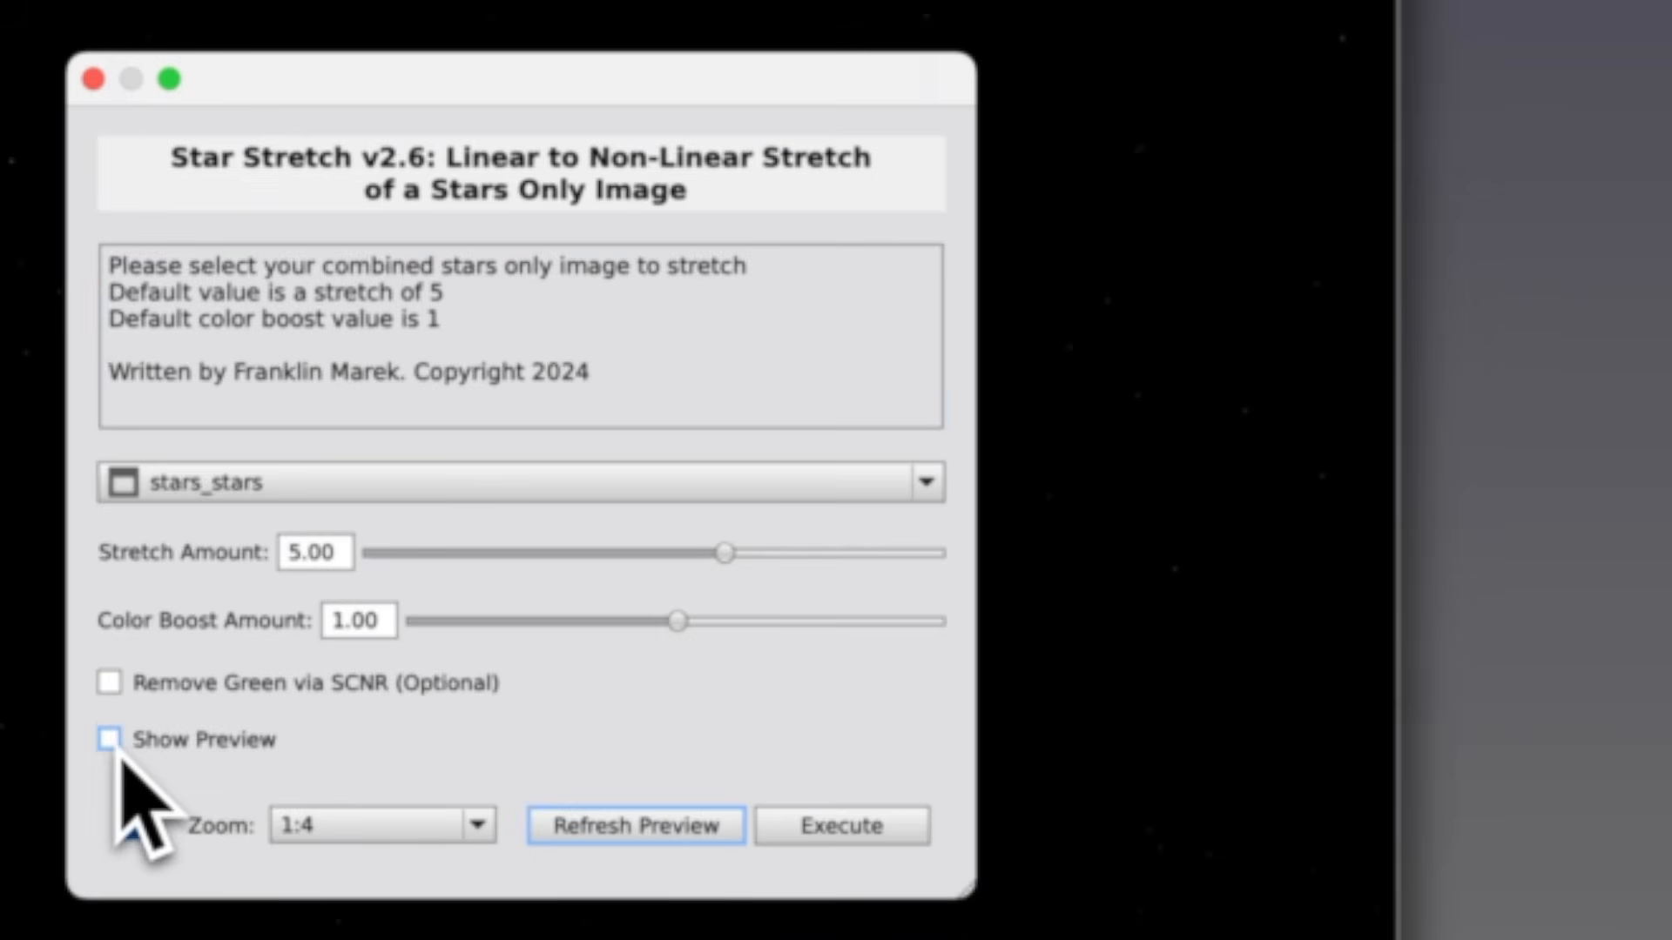
{"action": "left_click", "coordinate": [110, 739]}
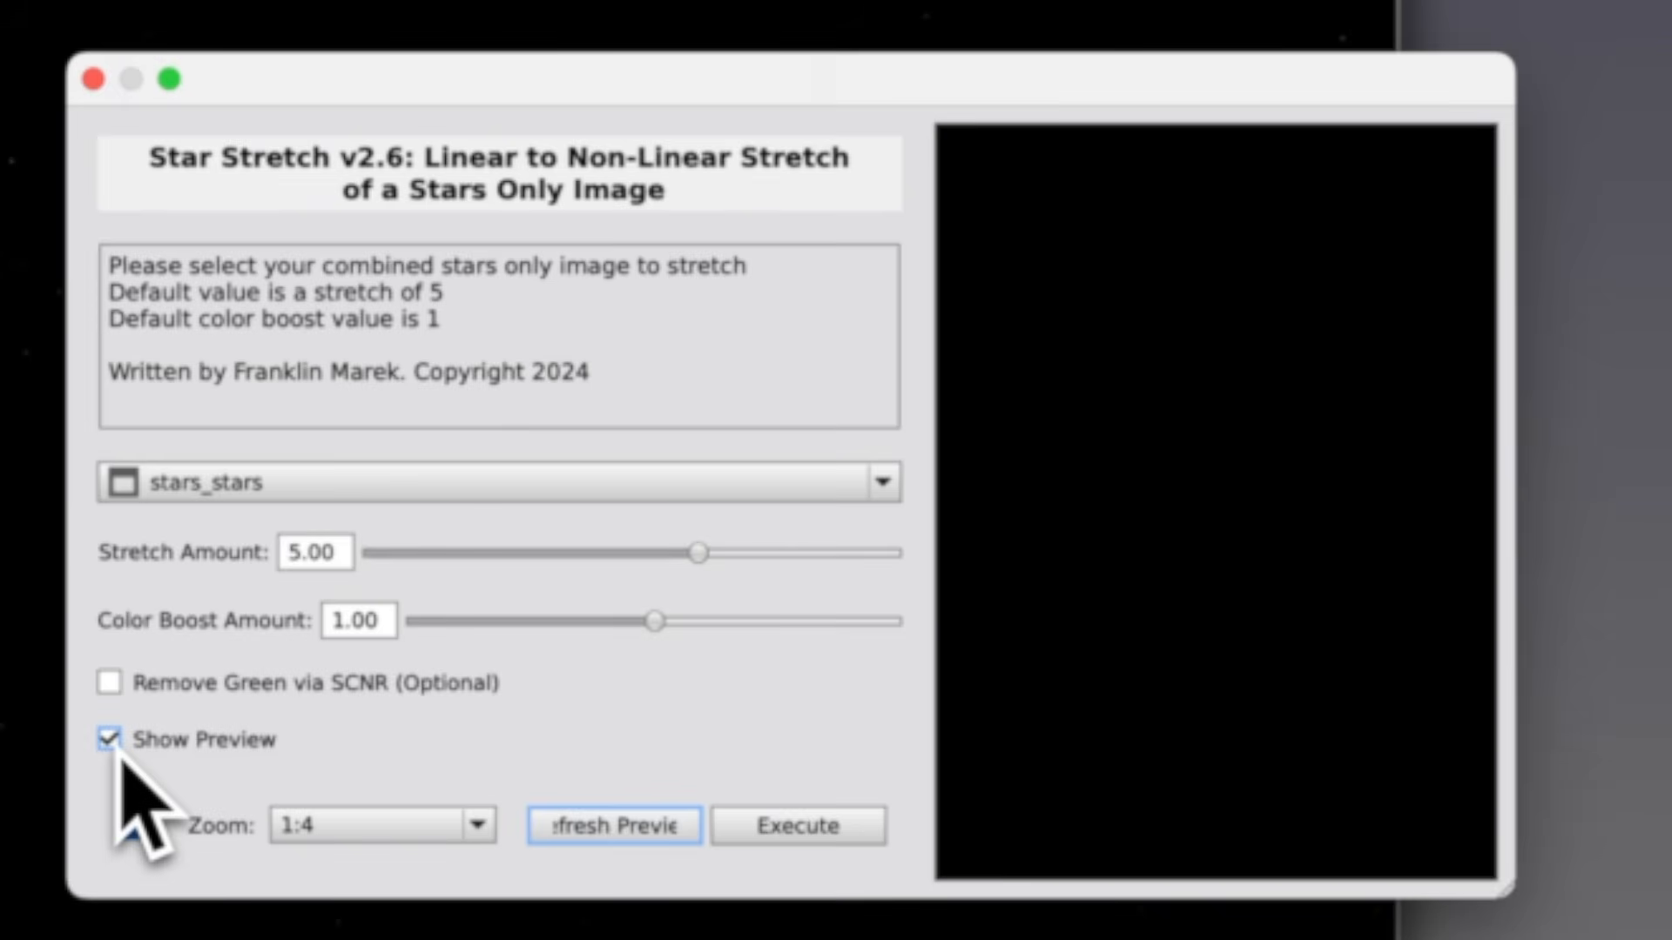
{"action": "left_click_drag", "start_coordinate": [677, 637], "coordinate": [703, 642]}
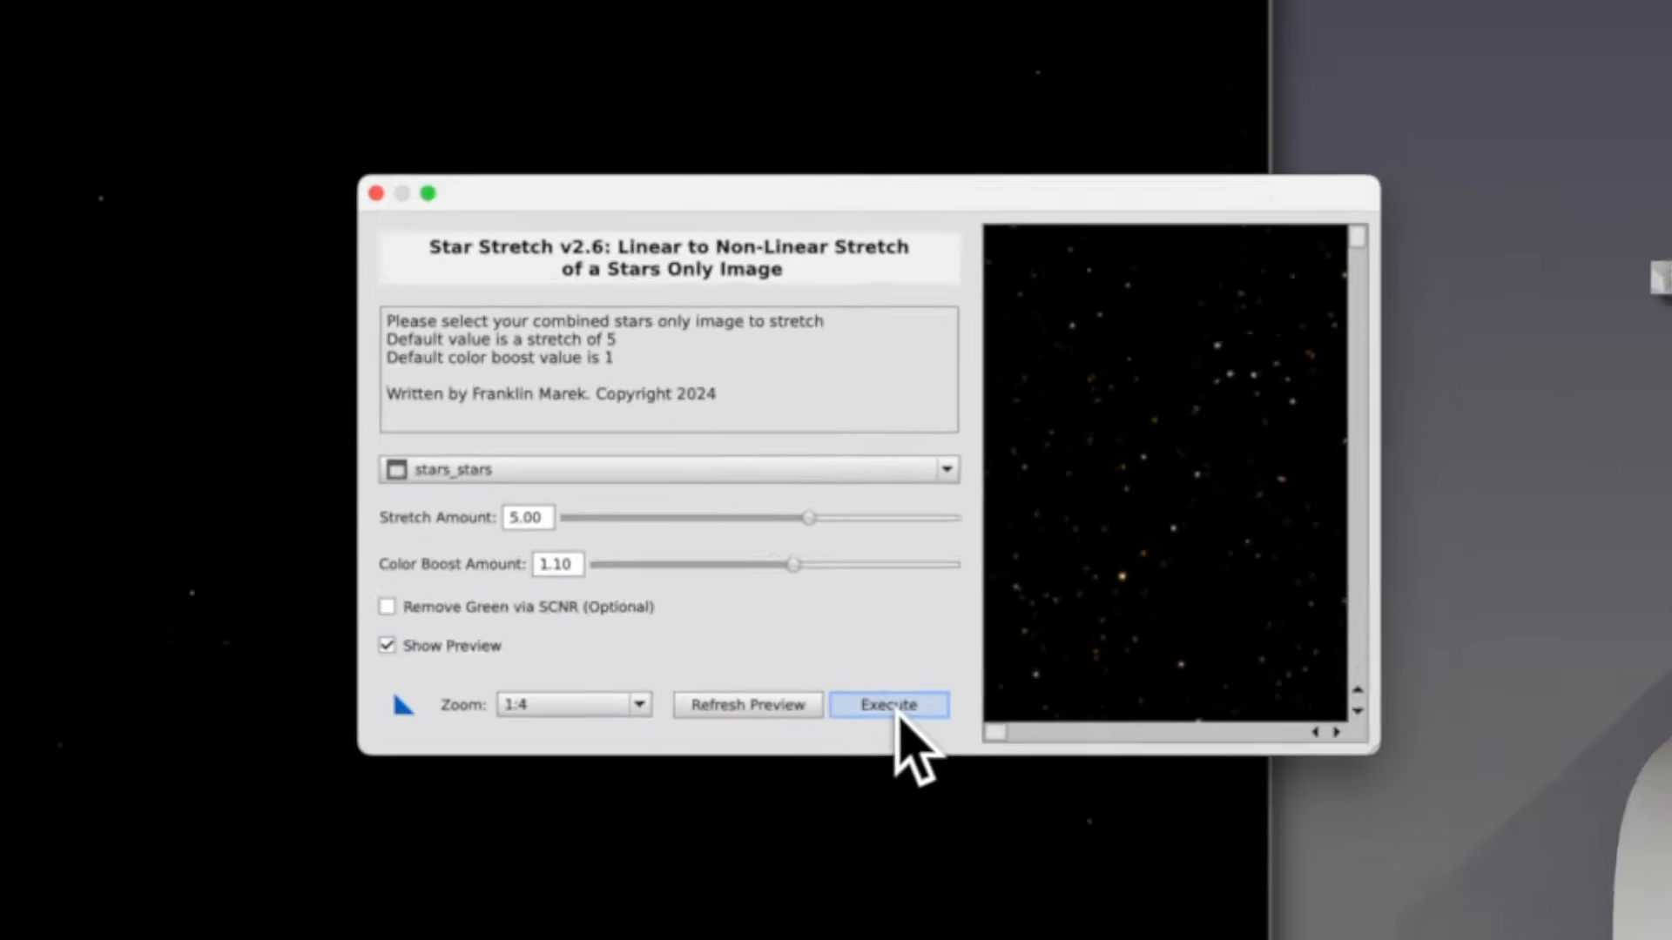
{"action": "left_click", "coordinate": [841, 826]}
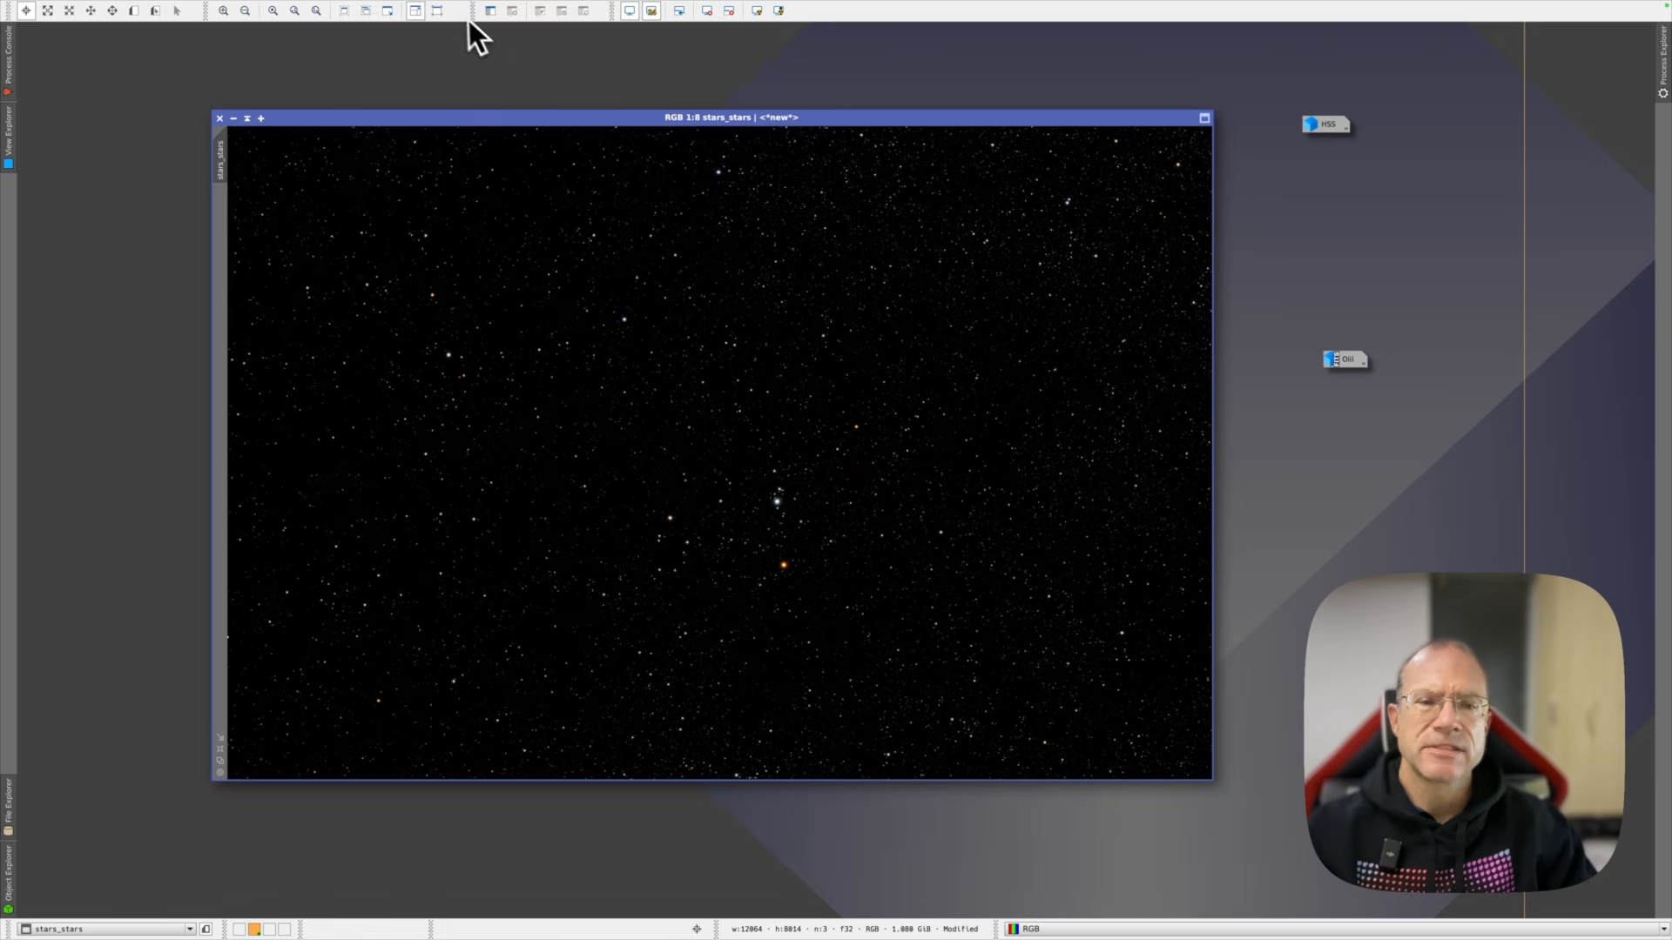
In GeneralizedHyperbolicStretch for stars_stars, send the darkest histogram peak to the symmetry point and set Protect highlights to 0.38
{"action": "mouse_move", "coordinate": [443, 4]}
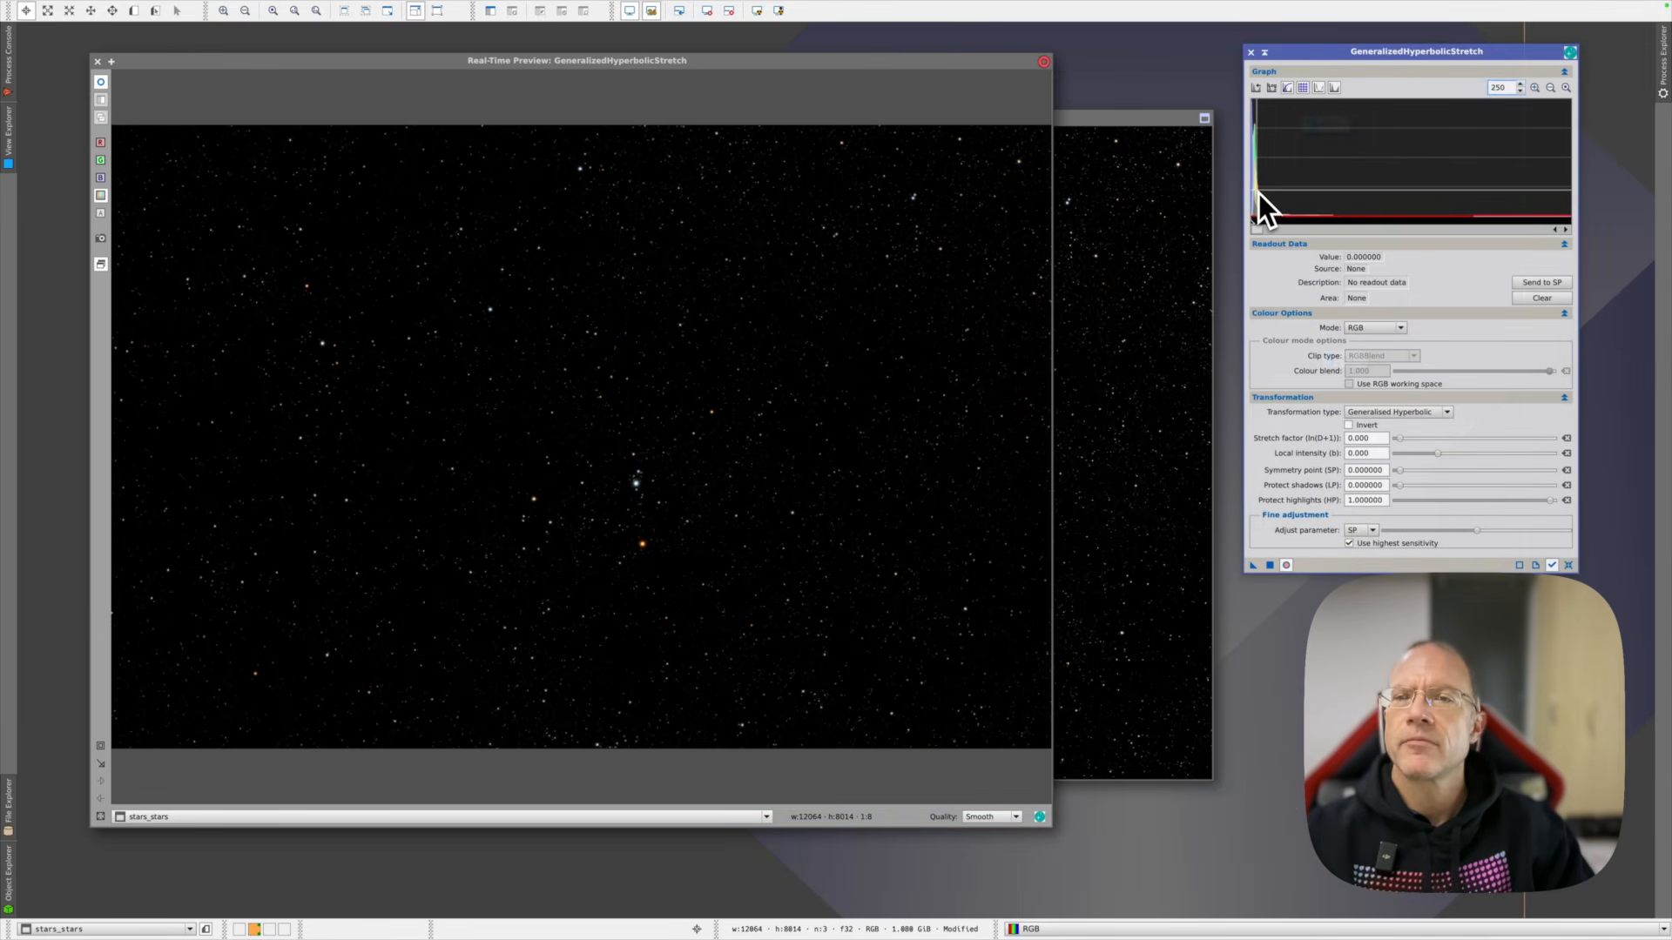
{"action": "left_click", "coordinate": [1257, 193]}
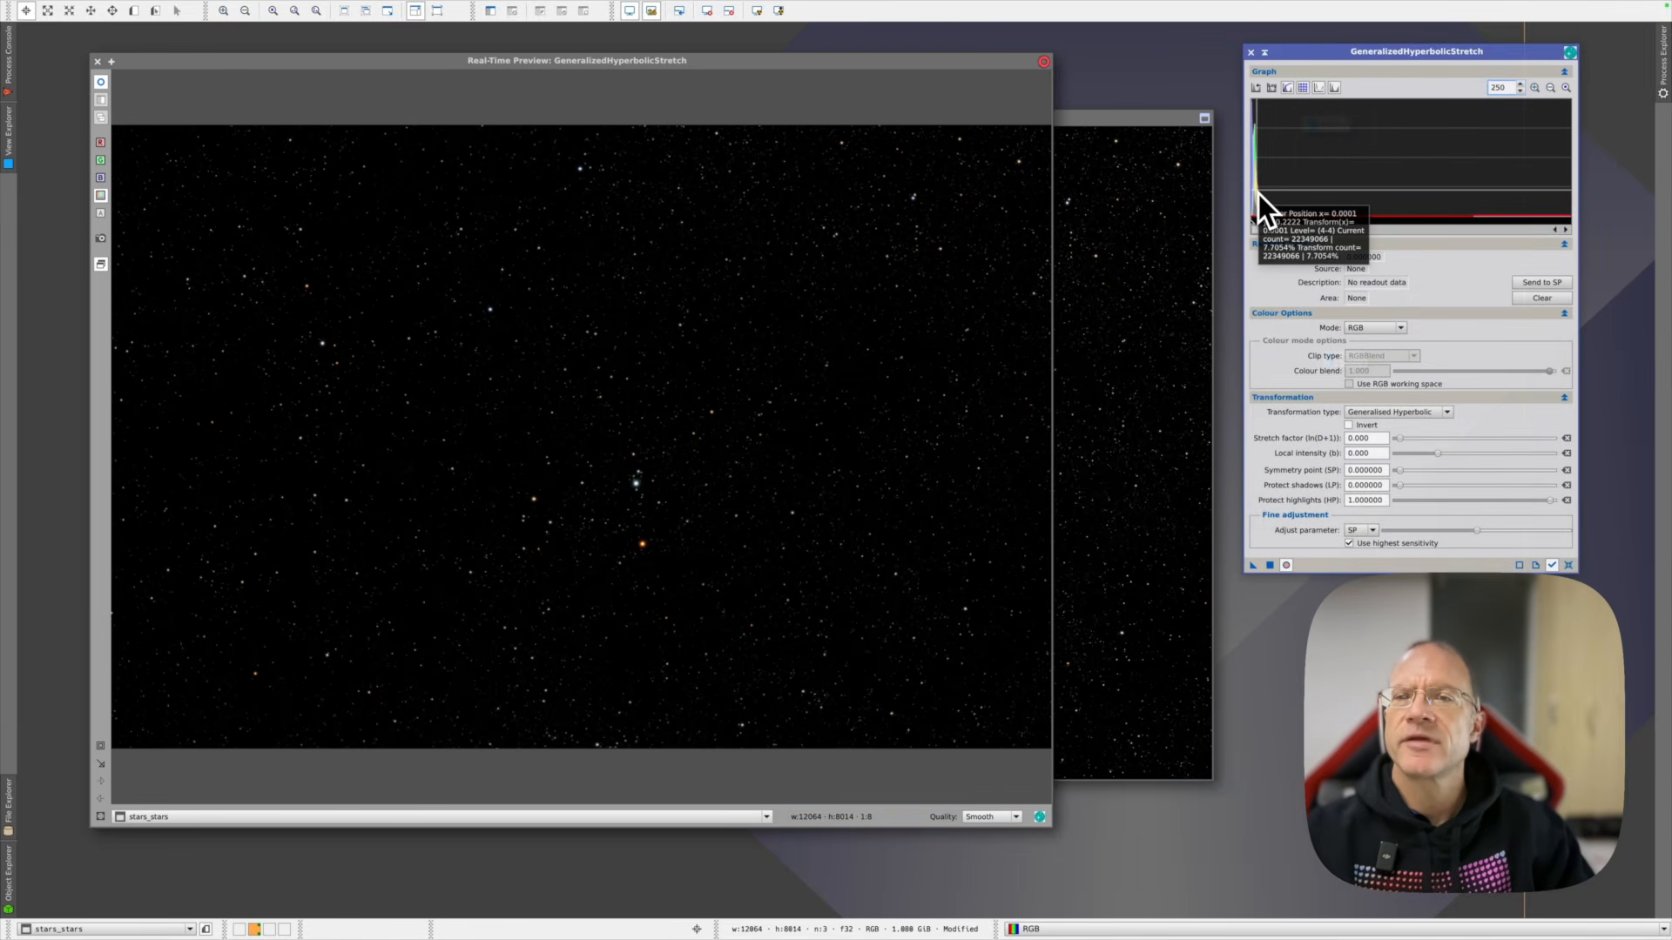
{"action": "left_click", "coordinate": [1542, 286]}
{"action": "left_click", "coordinate": [1543, 294]}
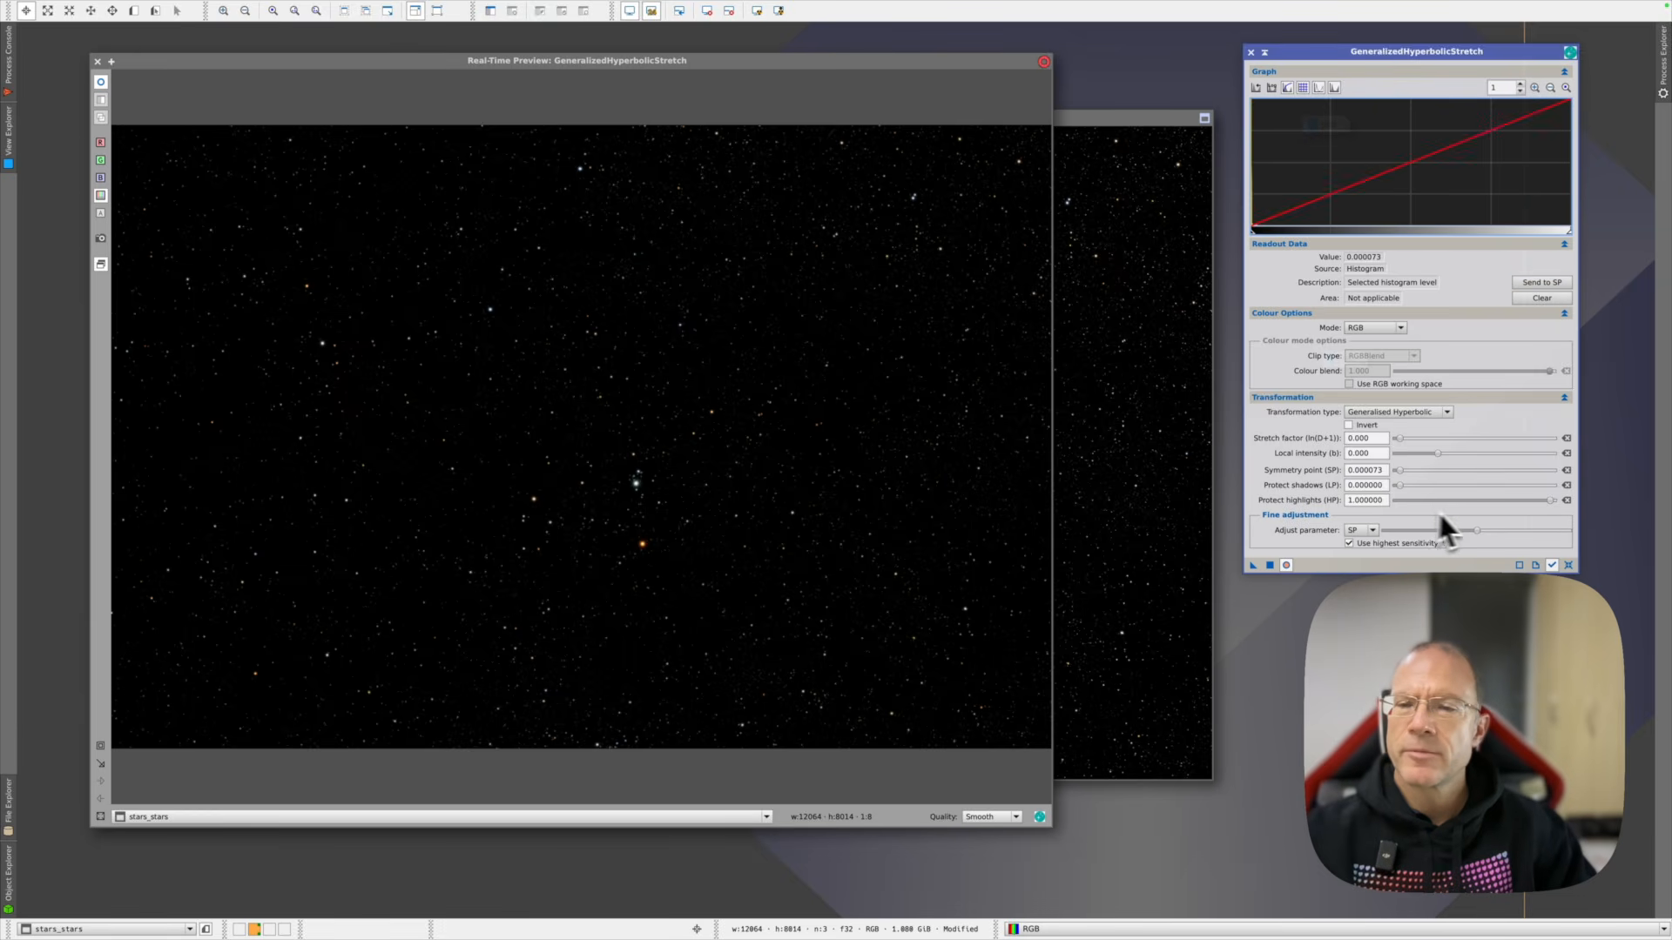
{"action": "left_click_drag", "start_coordinate": [1550, 501], "coordinate": [1456, 498]}
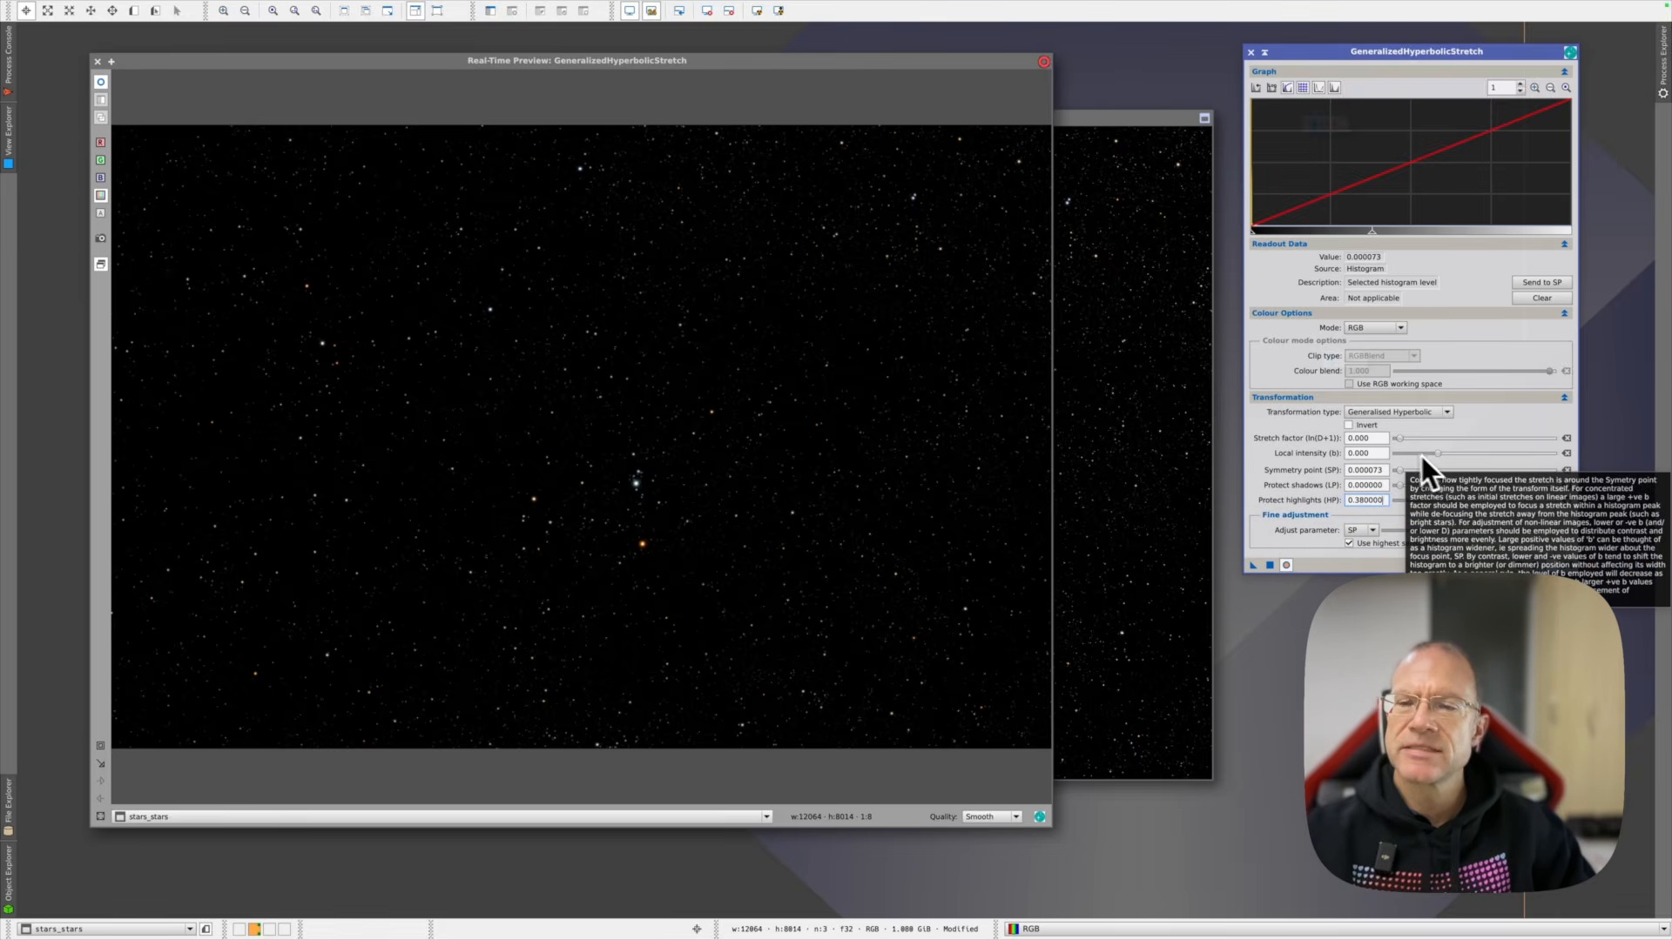
Set the hyperbolic stretch factor to 2.000, apply the stretch to stars_stars and close the real-time preview
{"action": "left_click", "coordinate": [1400, 439]}
{"action": "left_click_drag", "start_coordinate": [1399, 440], "coordinate": [1412, 441]}
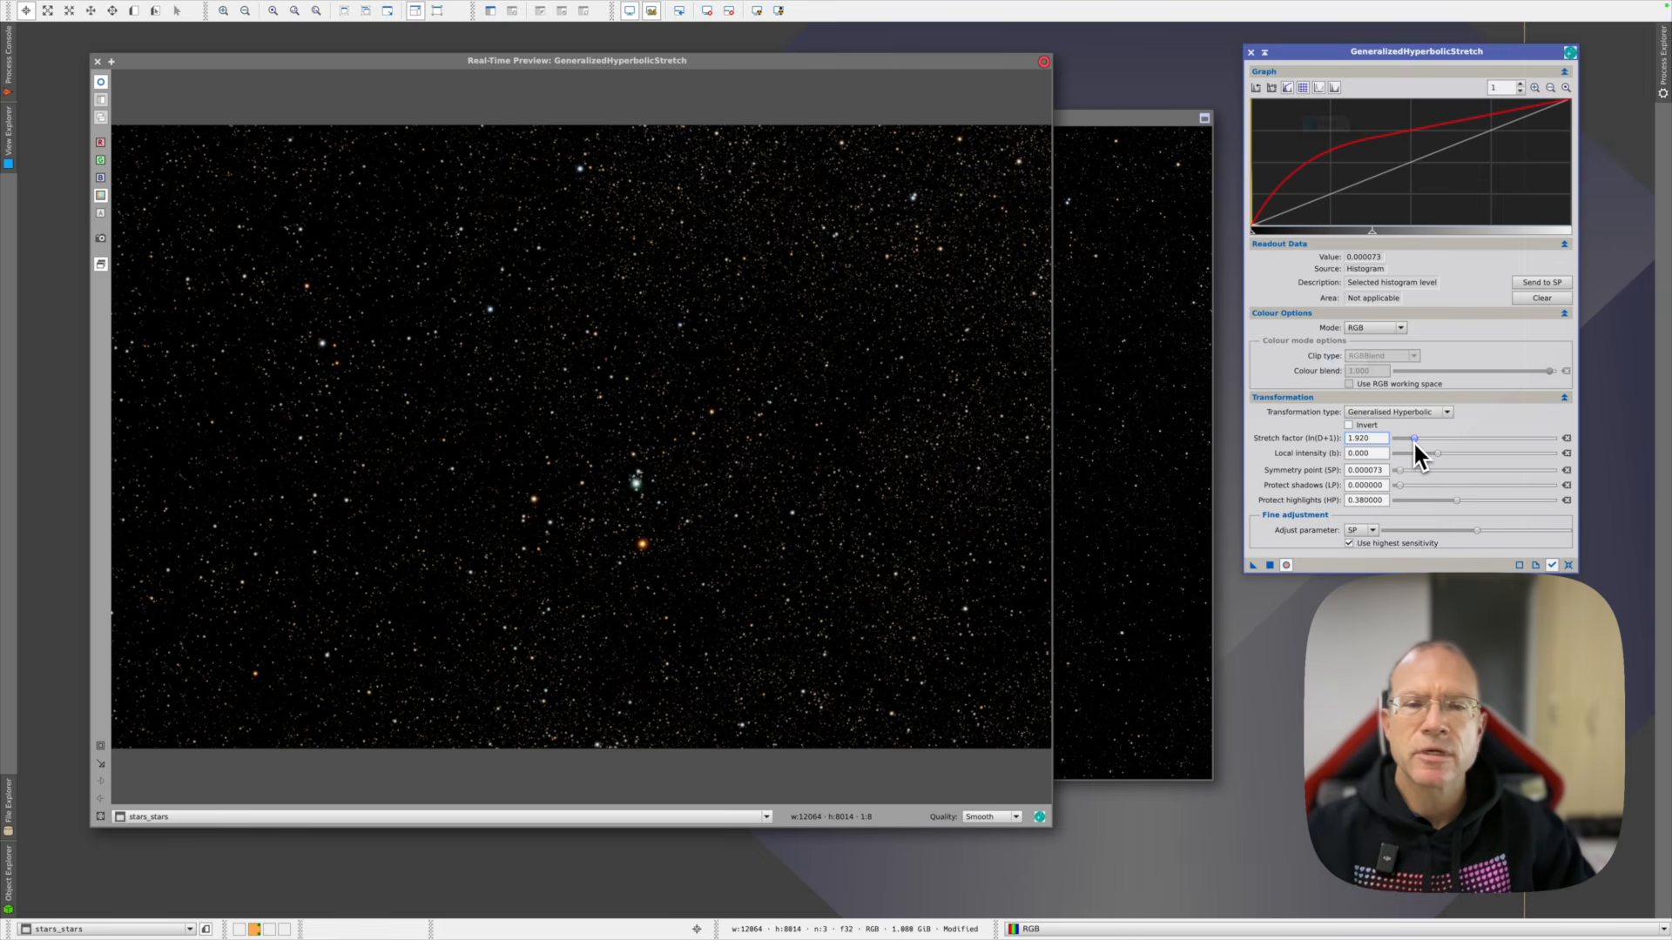
{"action": "left_click_drag", "start_coordinate": [1415, 441], "coordinate": [1414, 442]}
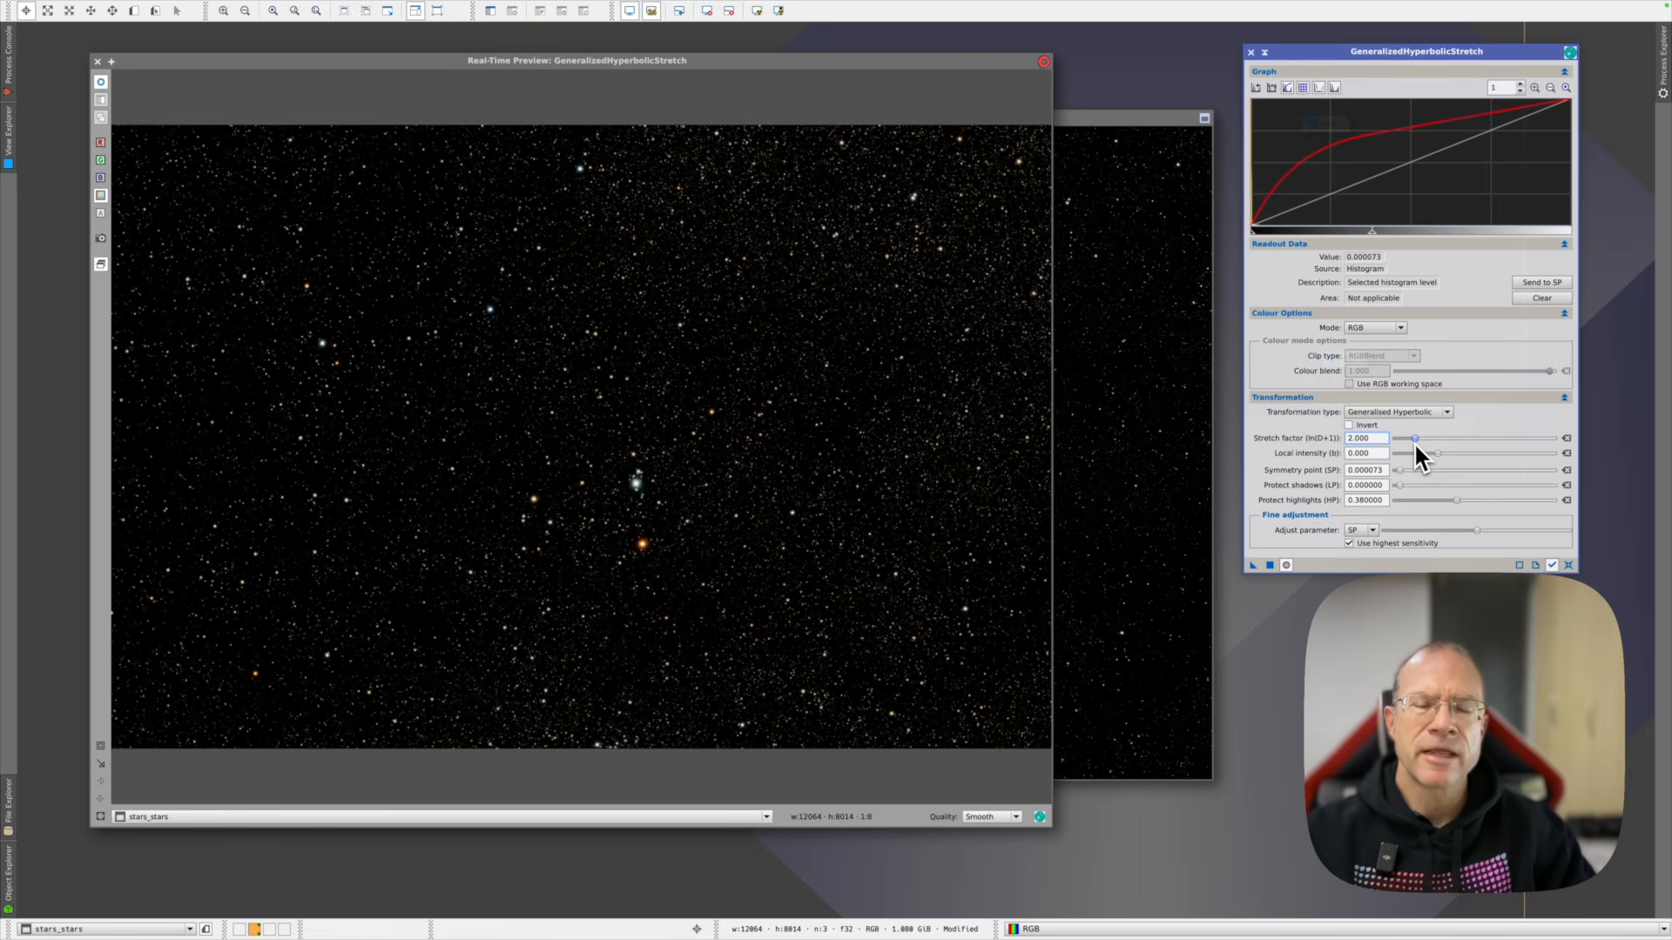
{"action": "left_click_drag", "start_coordinate": [1413, 442], "coordinate": [1414, 442]}
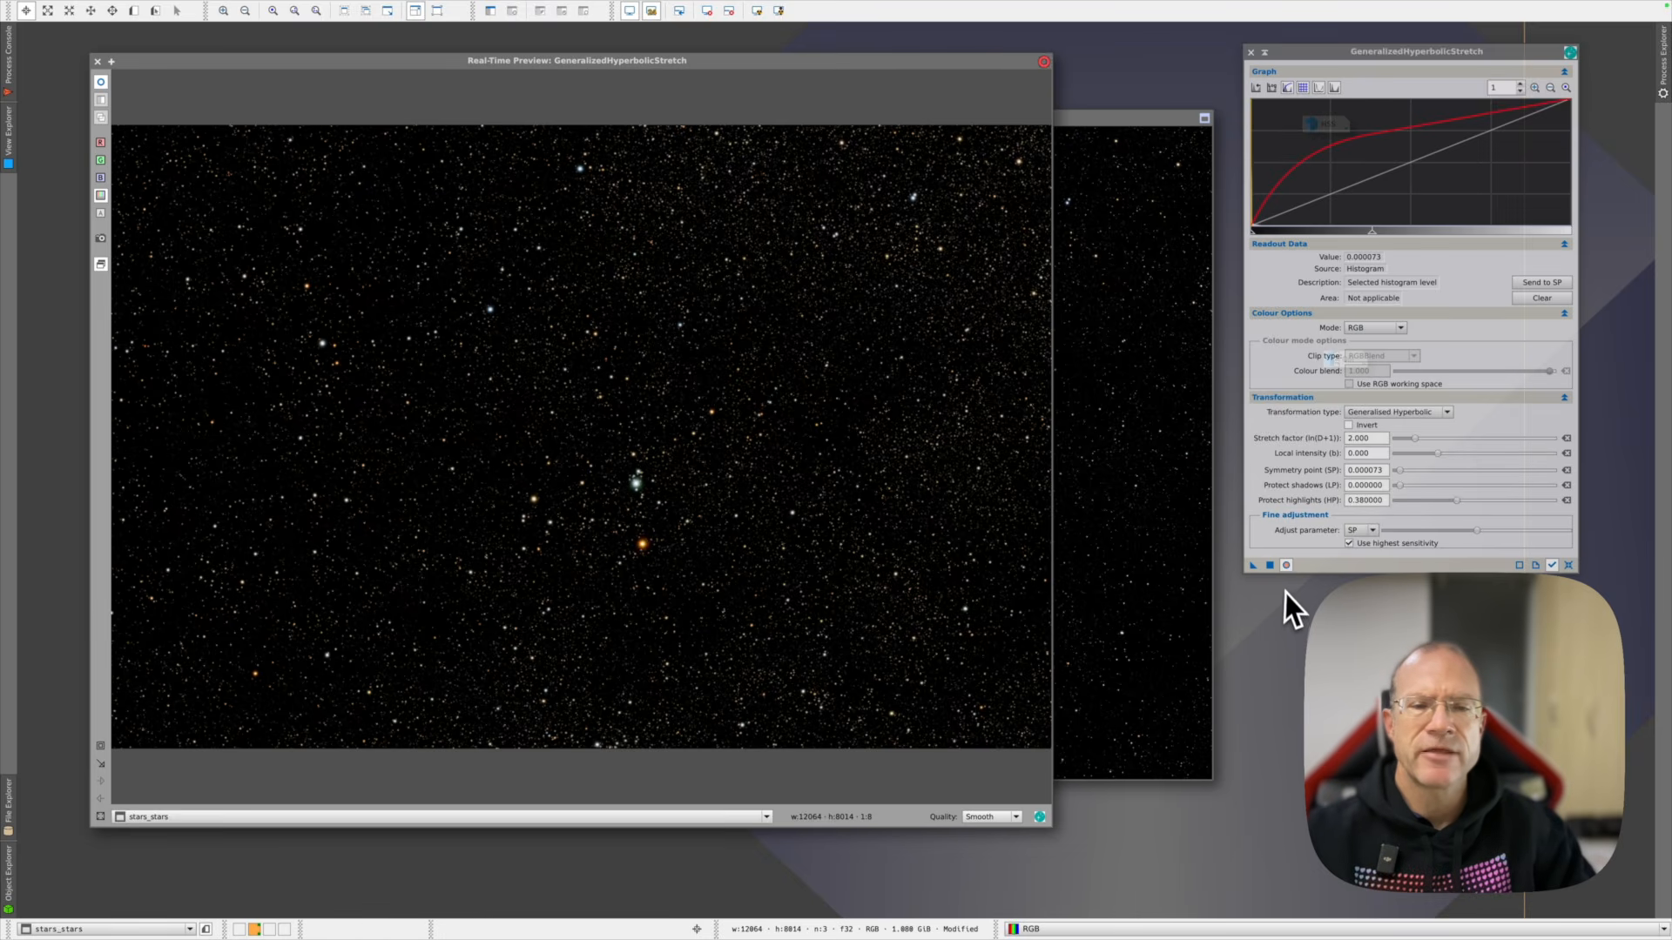
{"action": "left_click", "coordinate": [1272, 569]}
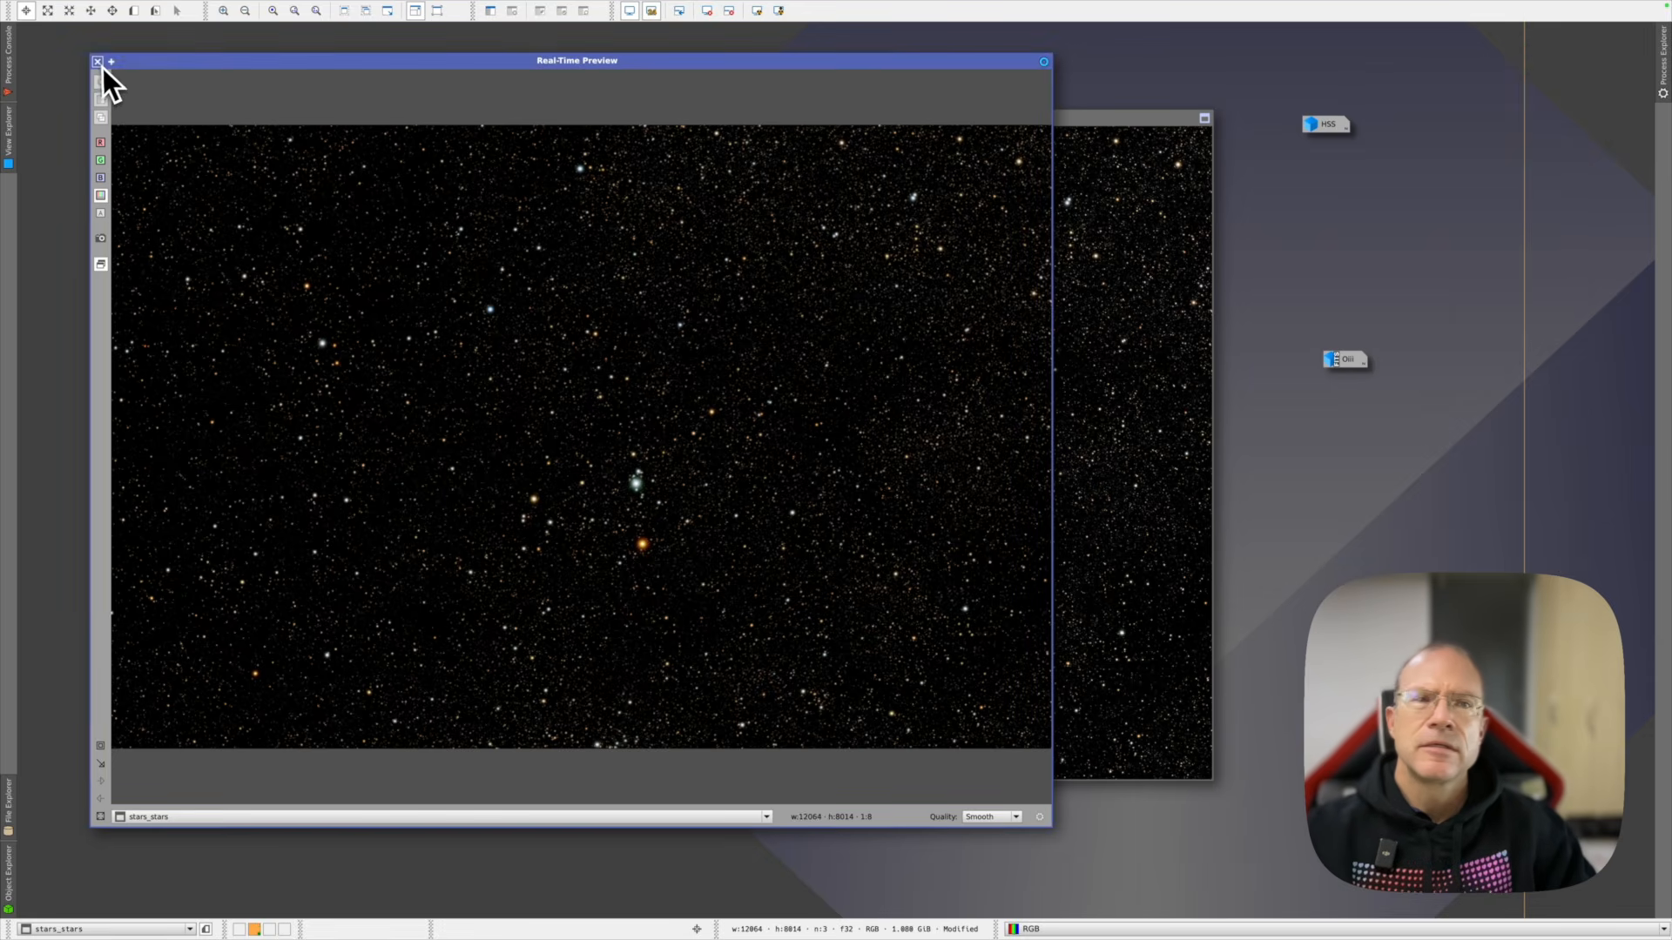
{"action": "left_click", "coordinate": [99, 62]}
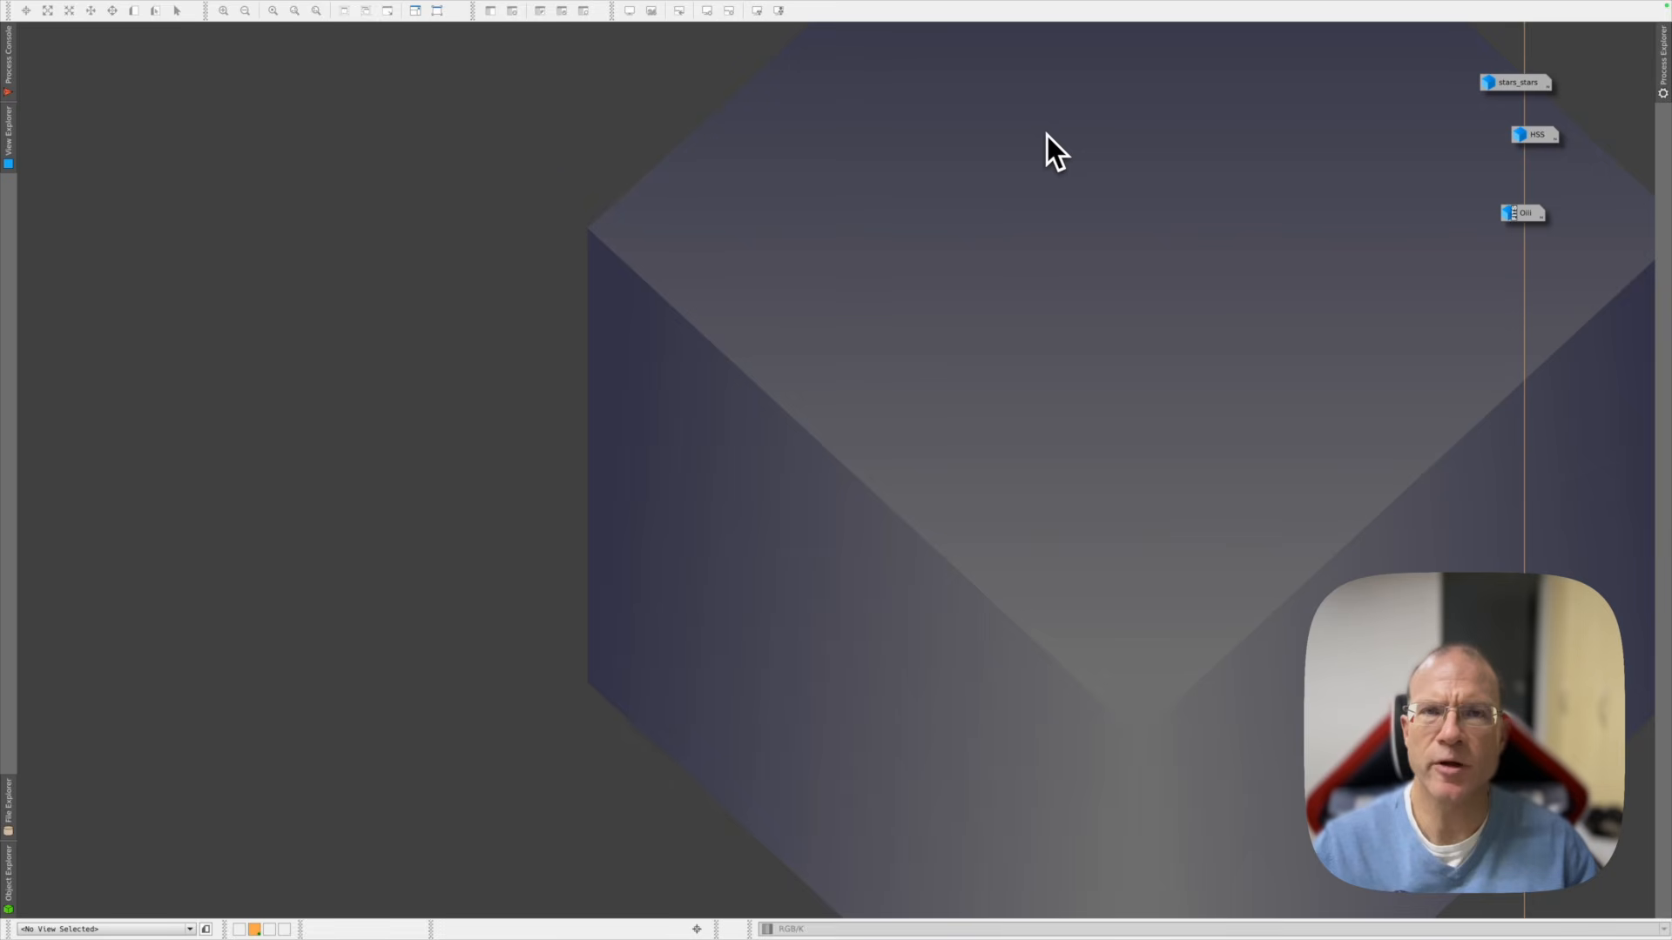
Open the HSS image, plate solve it with Blind Solver 2000 and close the script
{"action": "double_click", "coordinate": [1540, 139]}
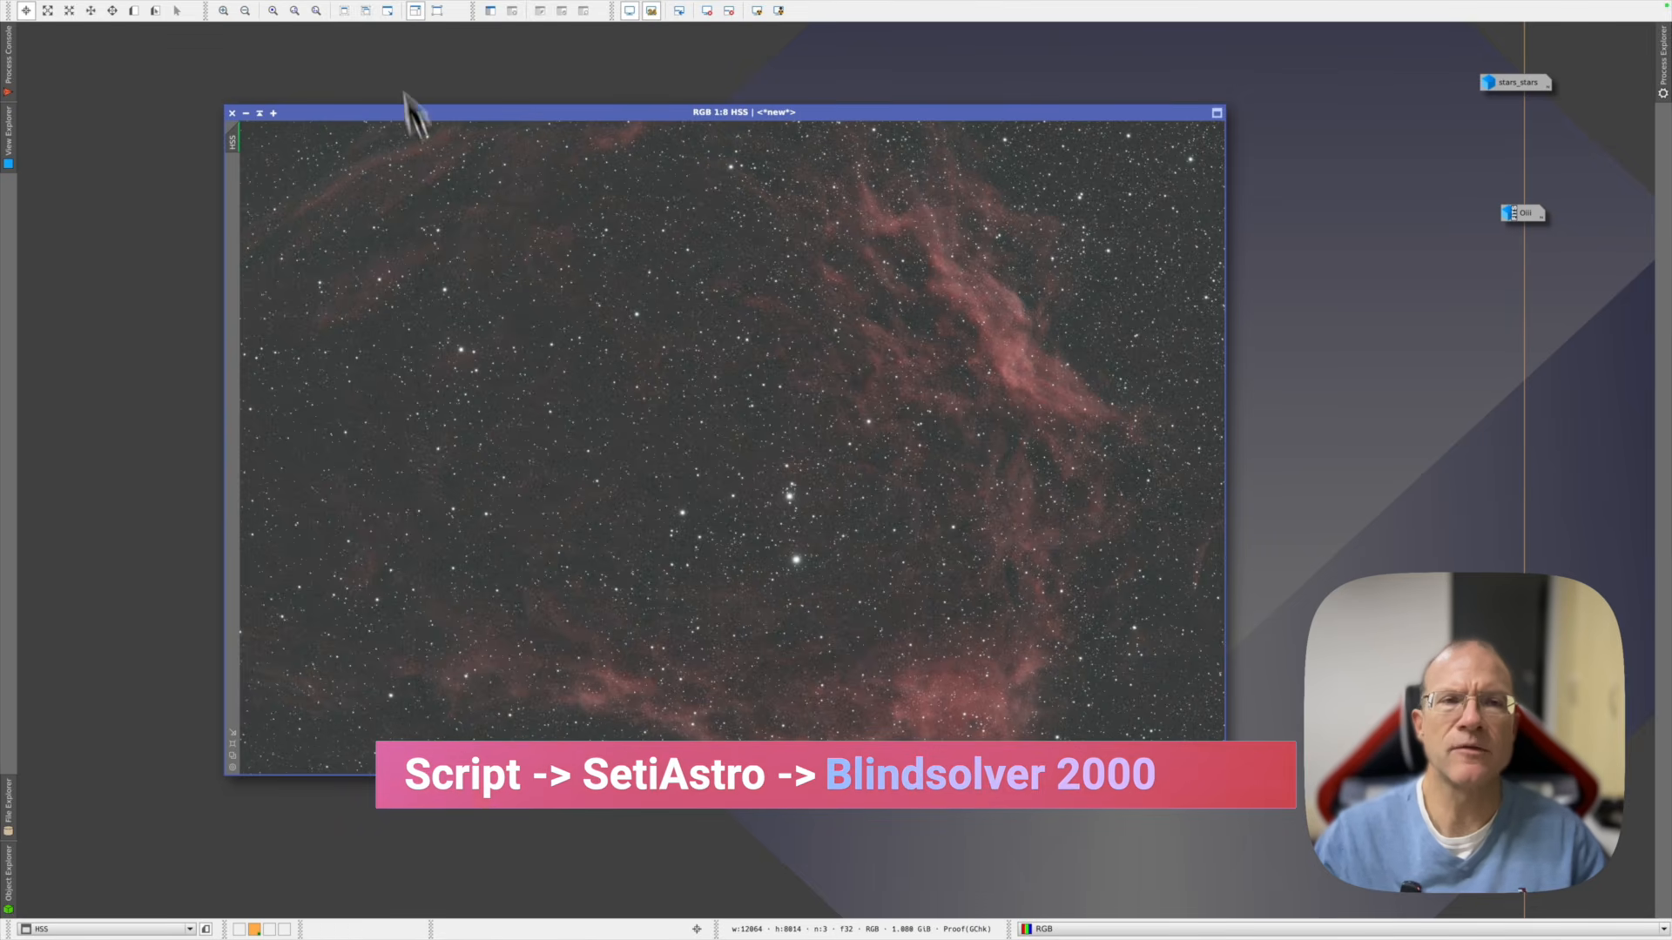
{"action": "left_click", "coordinate": [347, 13]}
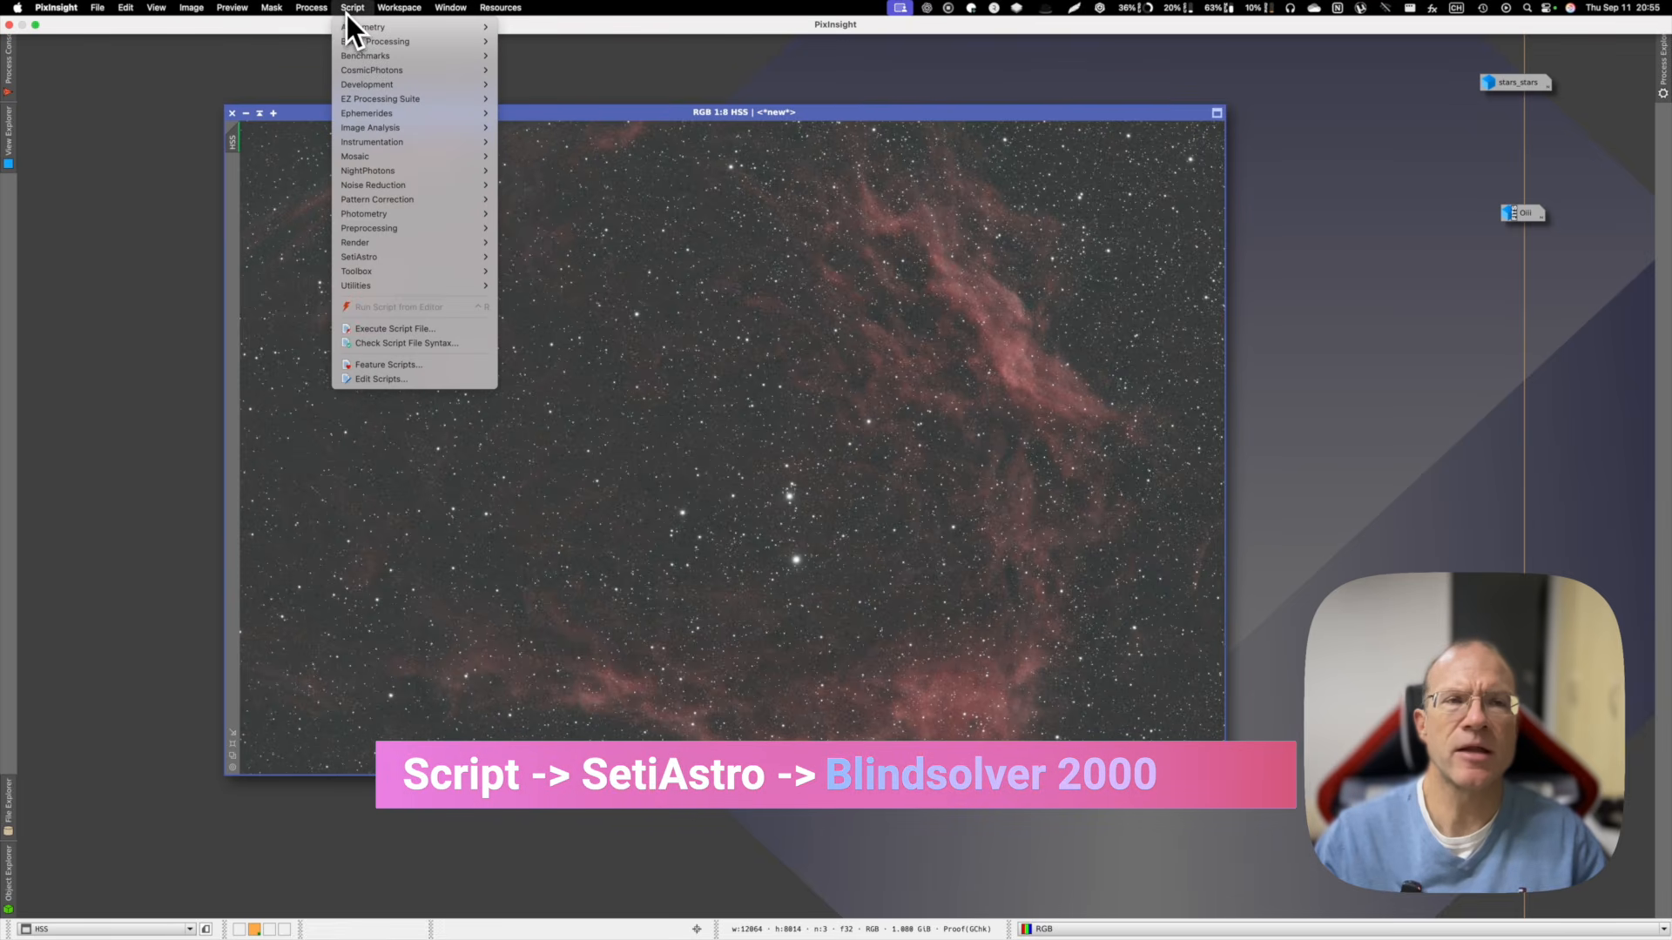
{"action": "mouse_move", "coordinate": [418, 257]}
{"action": "left_click", "coordinate": [573, 315]}
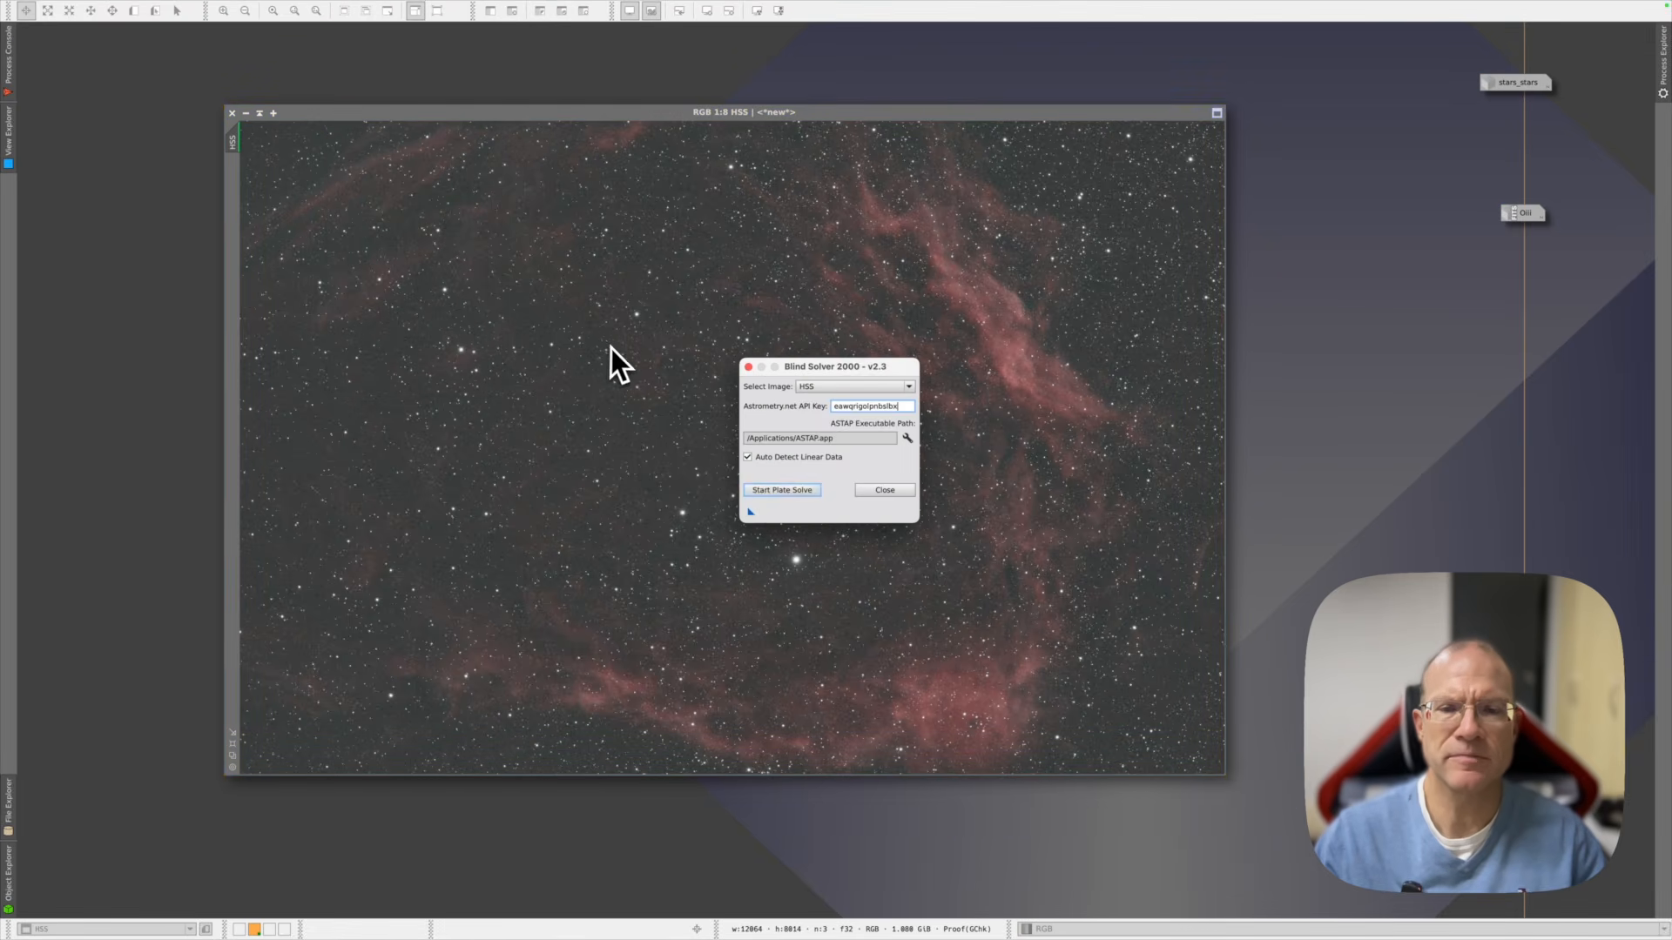
{"action": "left_click", "coordinate": [765, 494]}
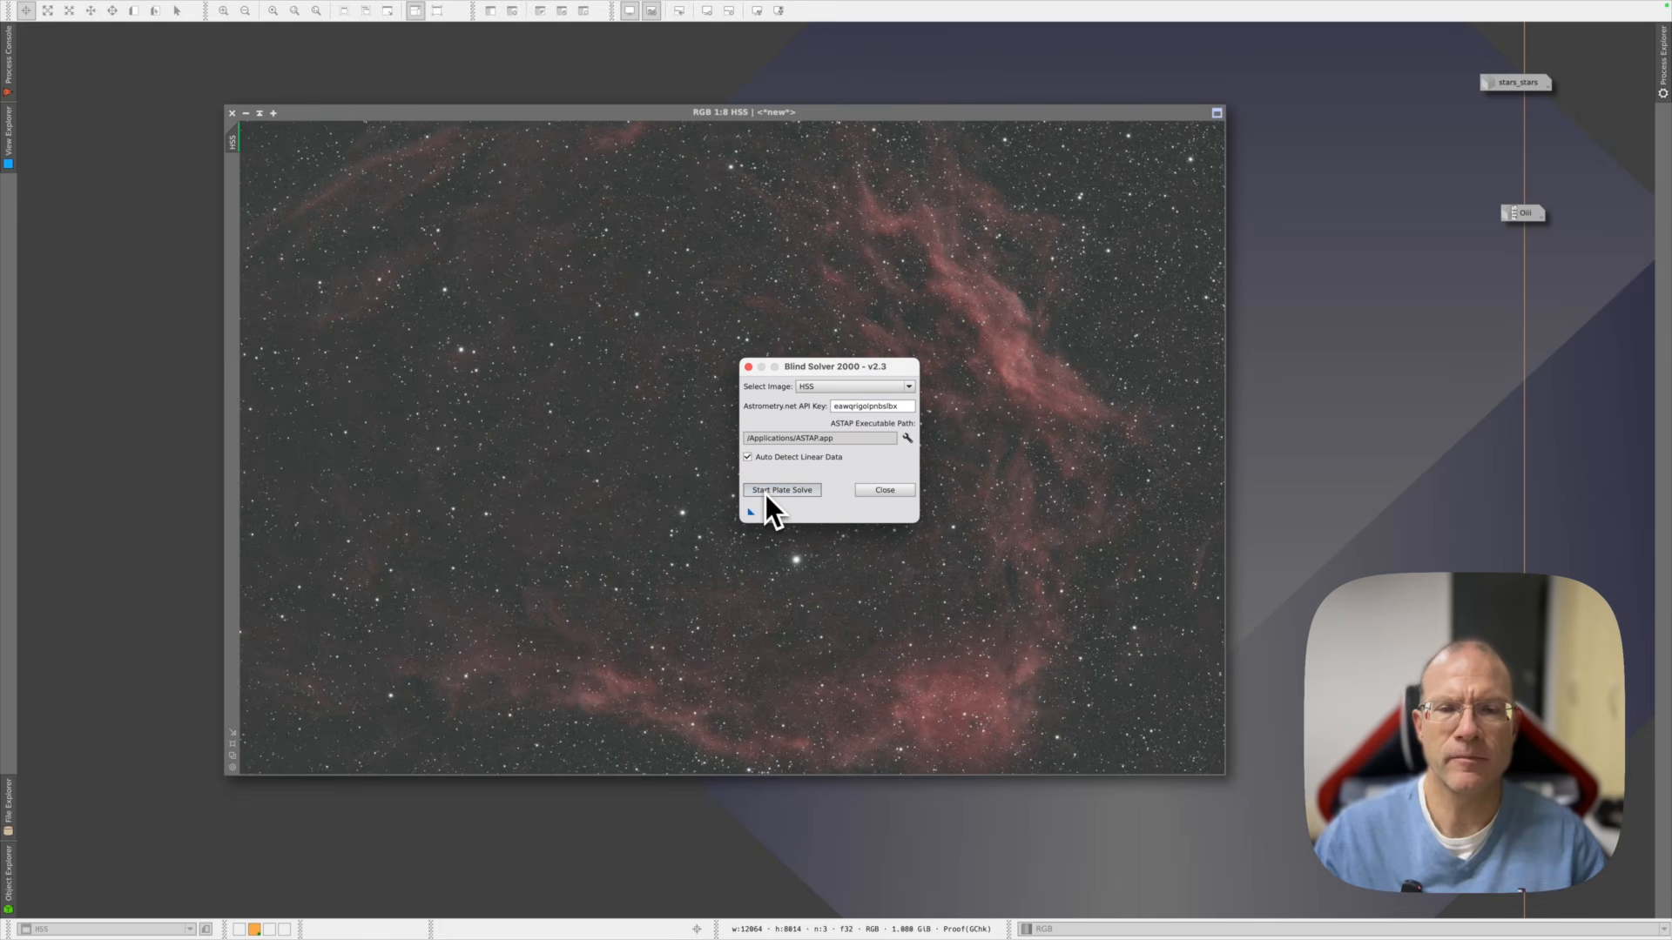
{"action": "left_click", "coordinate": [864, 495]}
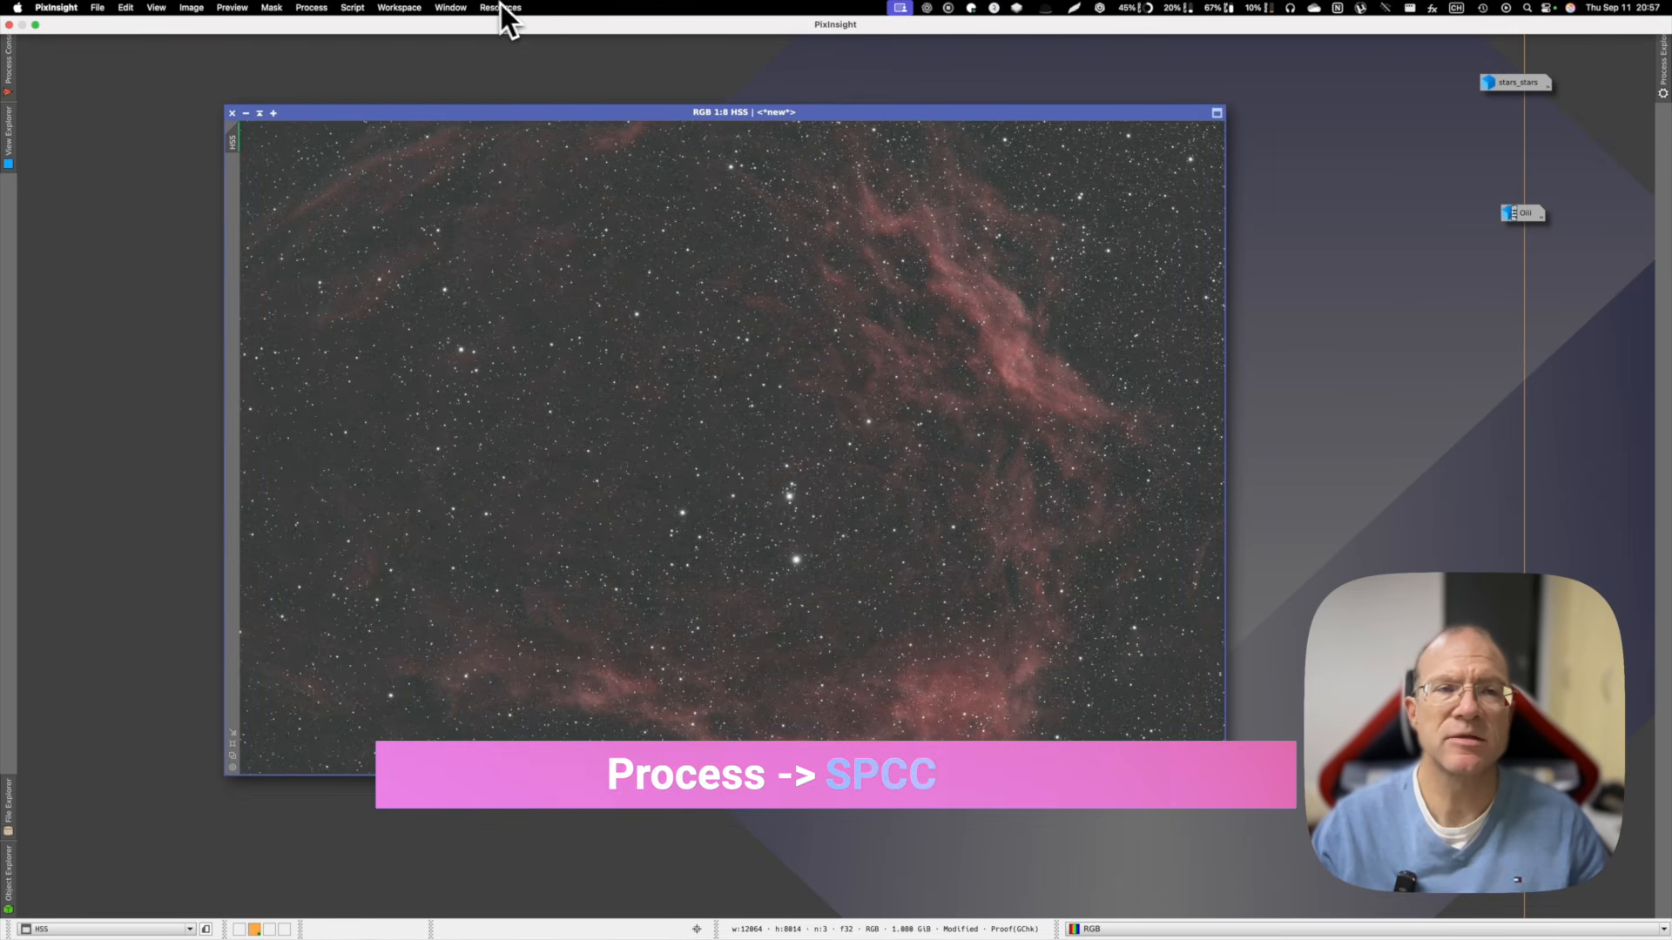
Open SpectrophotometricColorCalibration, set the white reference to Photon Flux and enable narrowband filters mode
{"action": "left_click", "coordinate": [307, 10]}
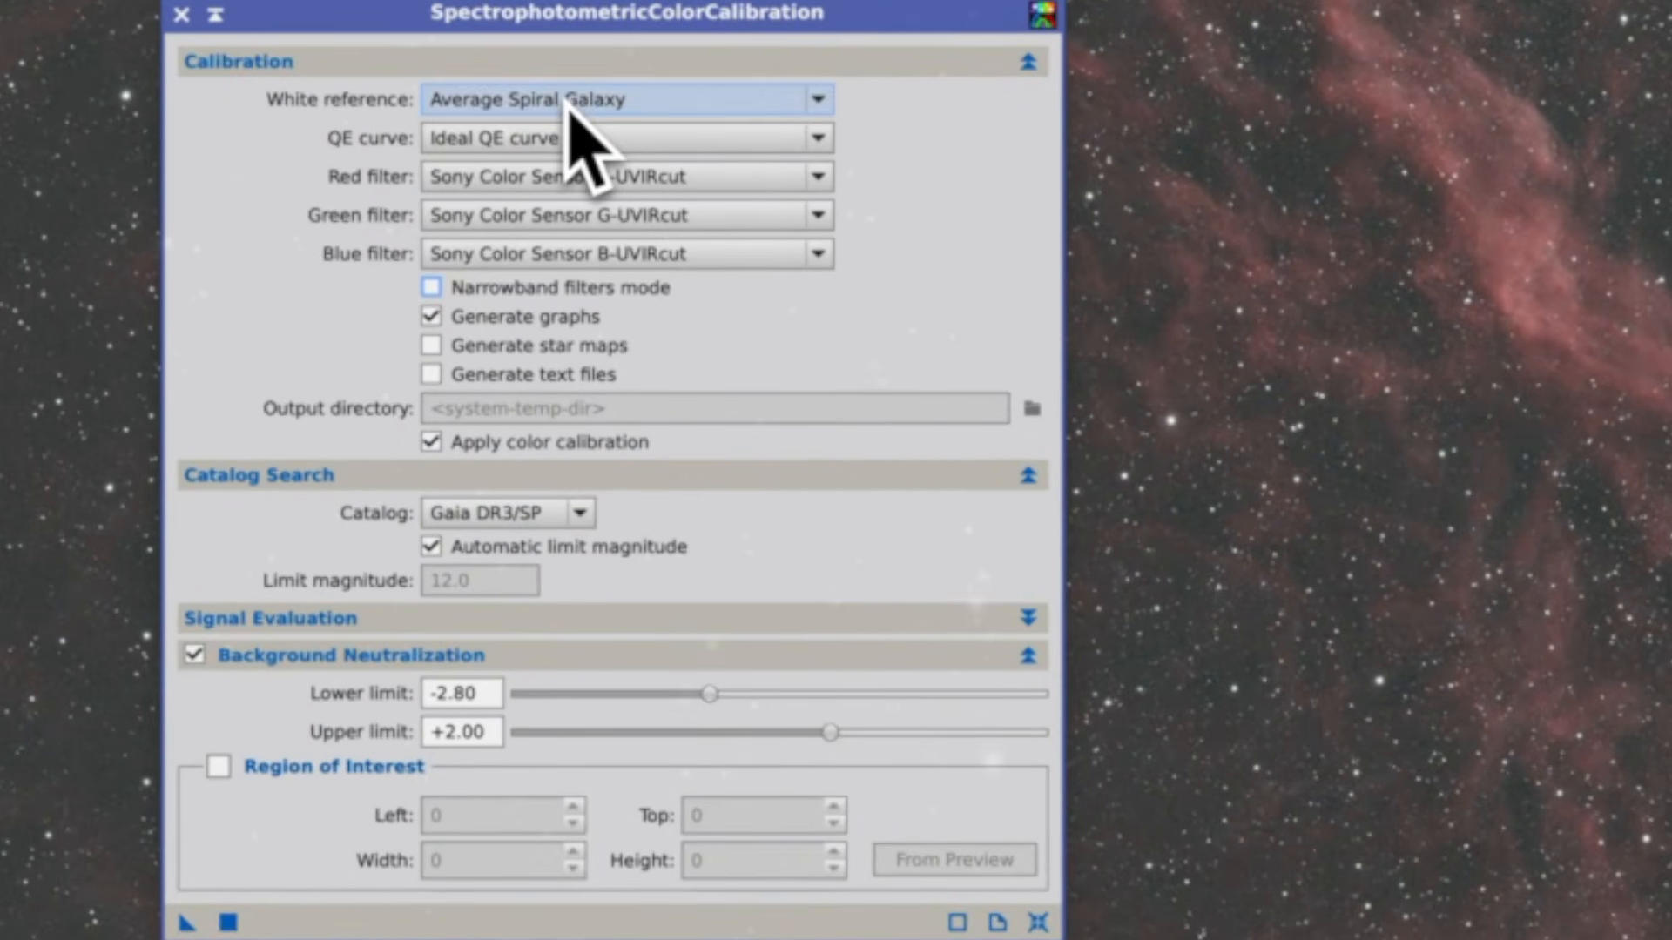
{"action": "left_click", "coordinate": [568, 102]}
{"action": "scroll", "coordinate": [610, 435], "scroll_direction": "down", "scroll_amount": 20}
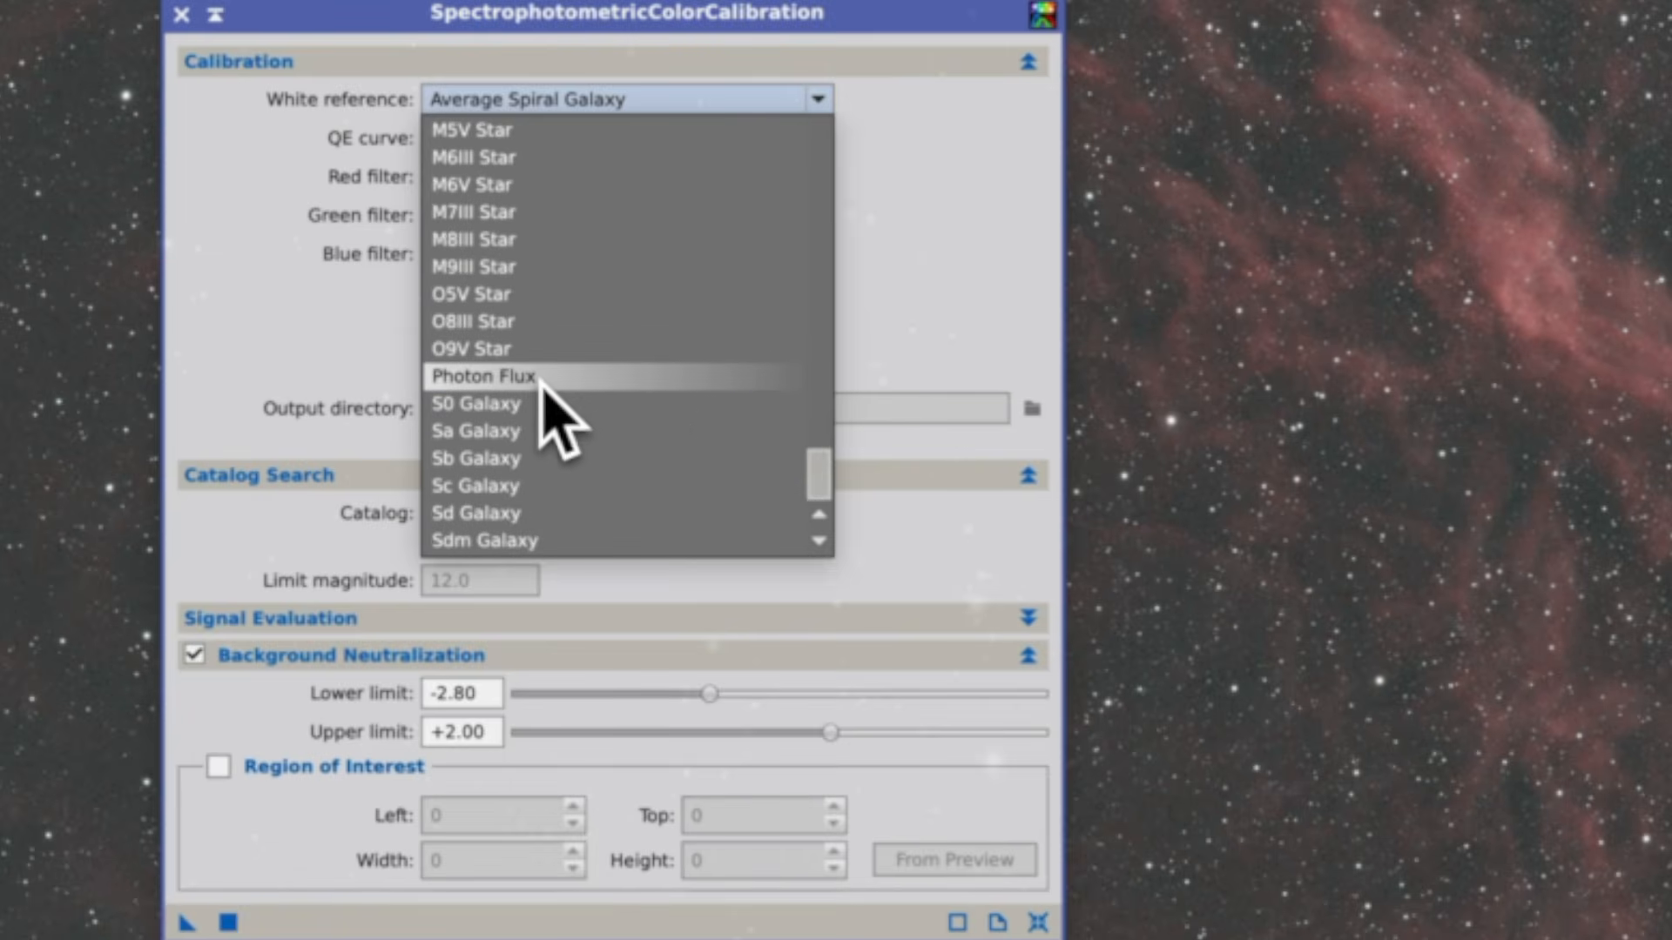
{"action": "left_click", "coordinate": [540, 378]}
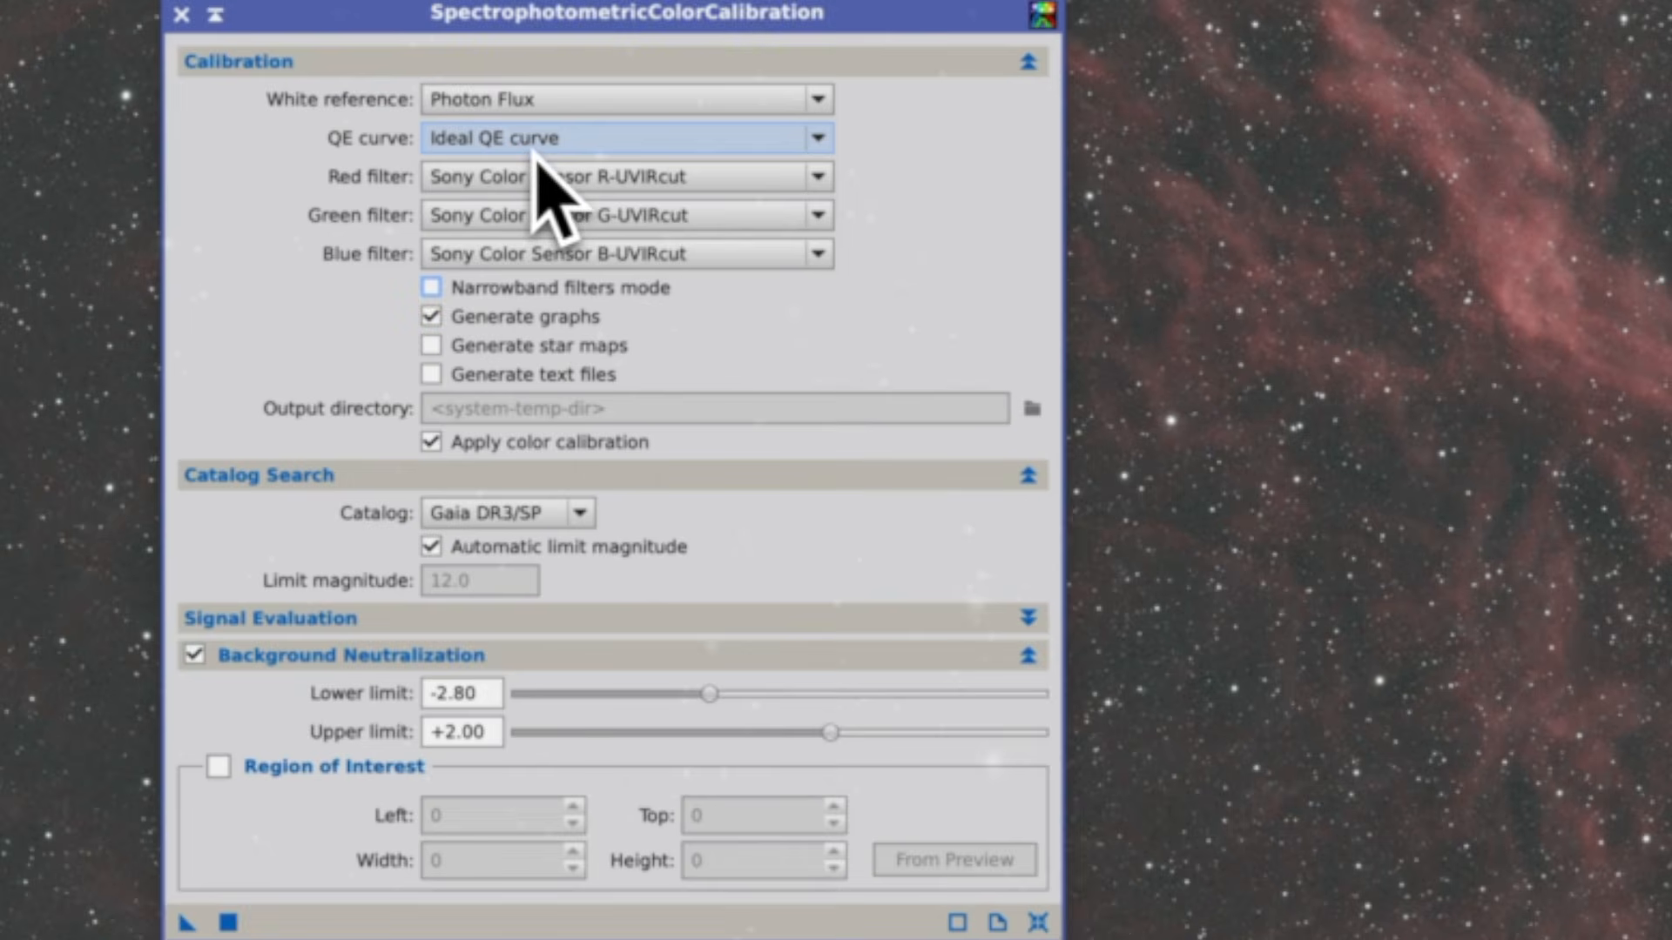
{"action": "left_click", "coordinate": [436, 294]}
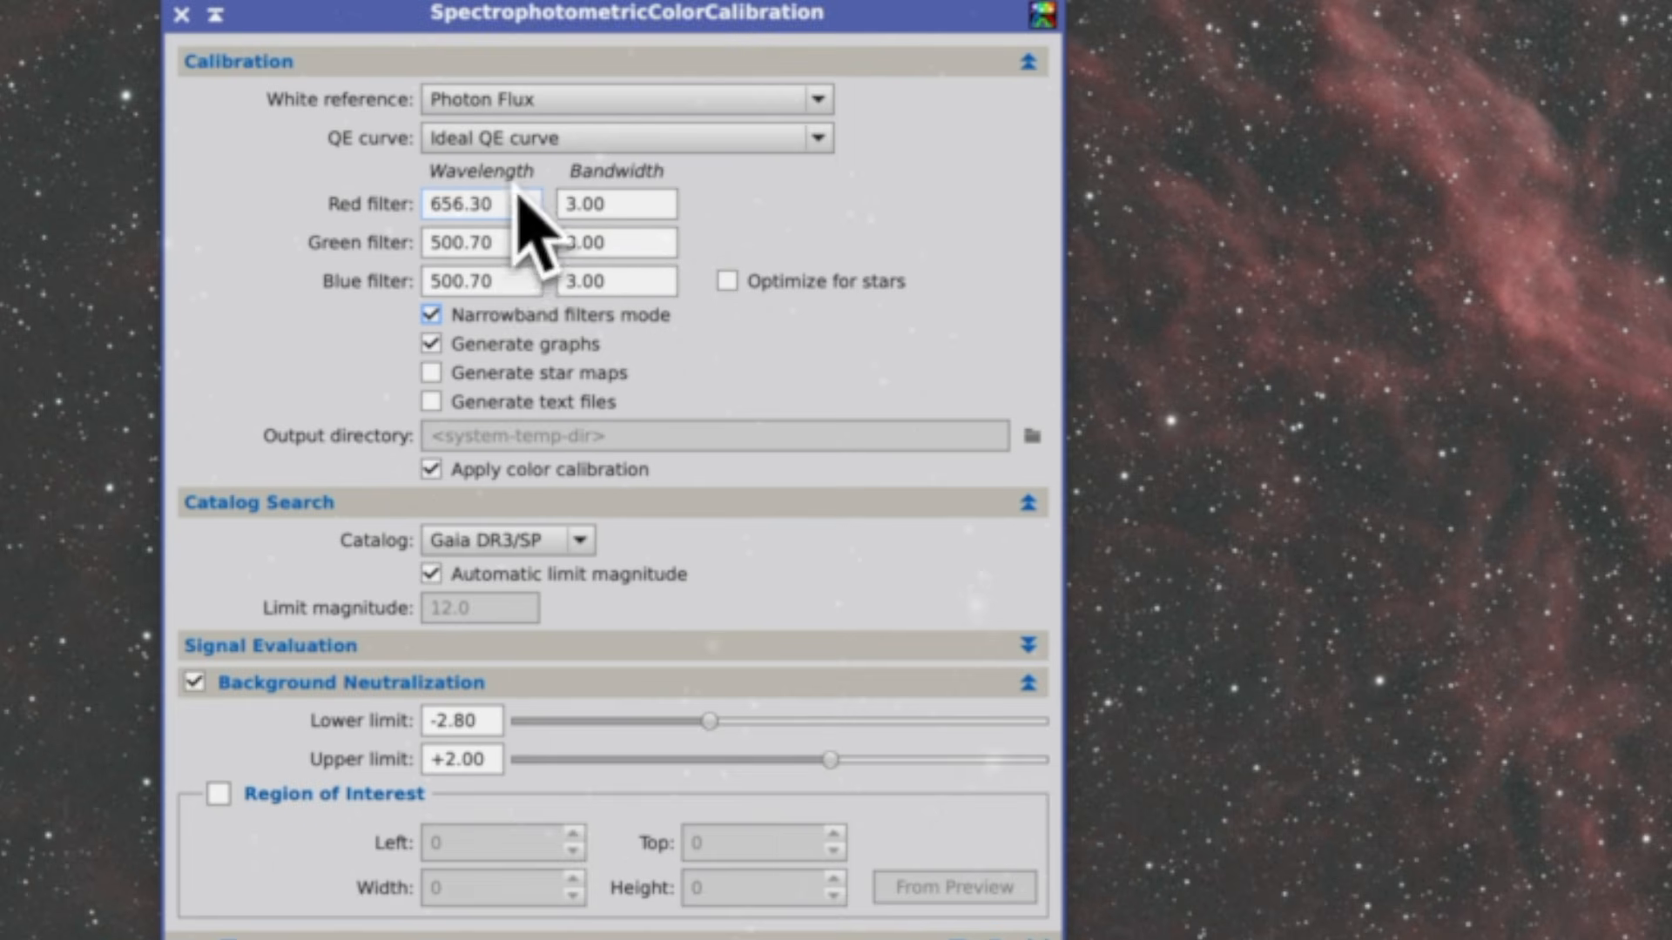
Set the green and blue filter wavelengths to 672.00 in SpectrophotometricColorCalibration
{"action": "left_click_drag", "start_coordinate": [515, 244], "coordinate": [298, 237]}
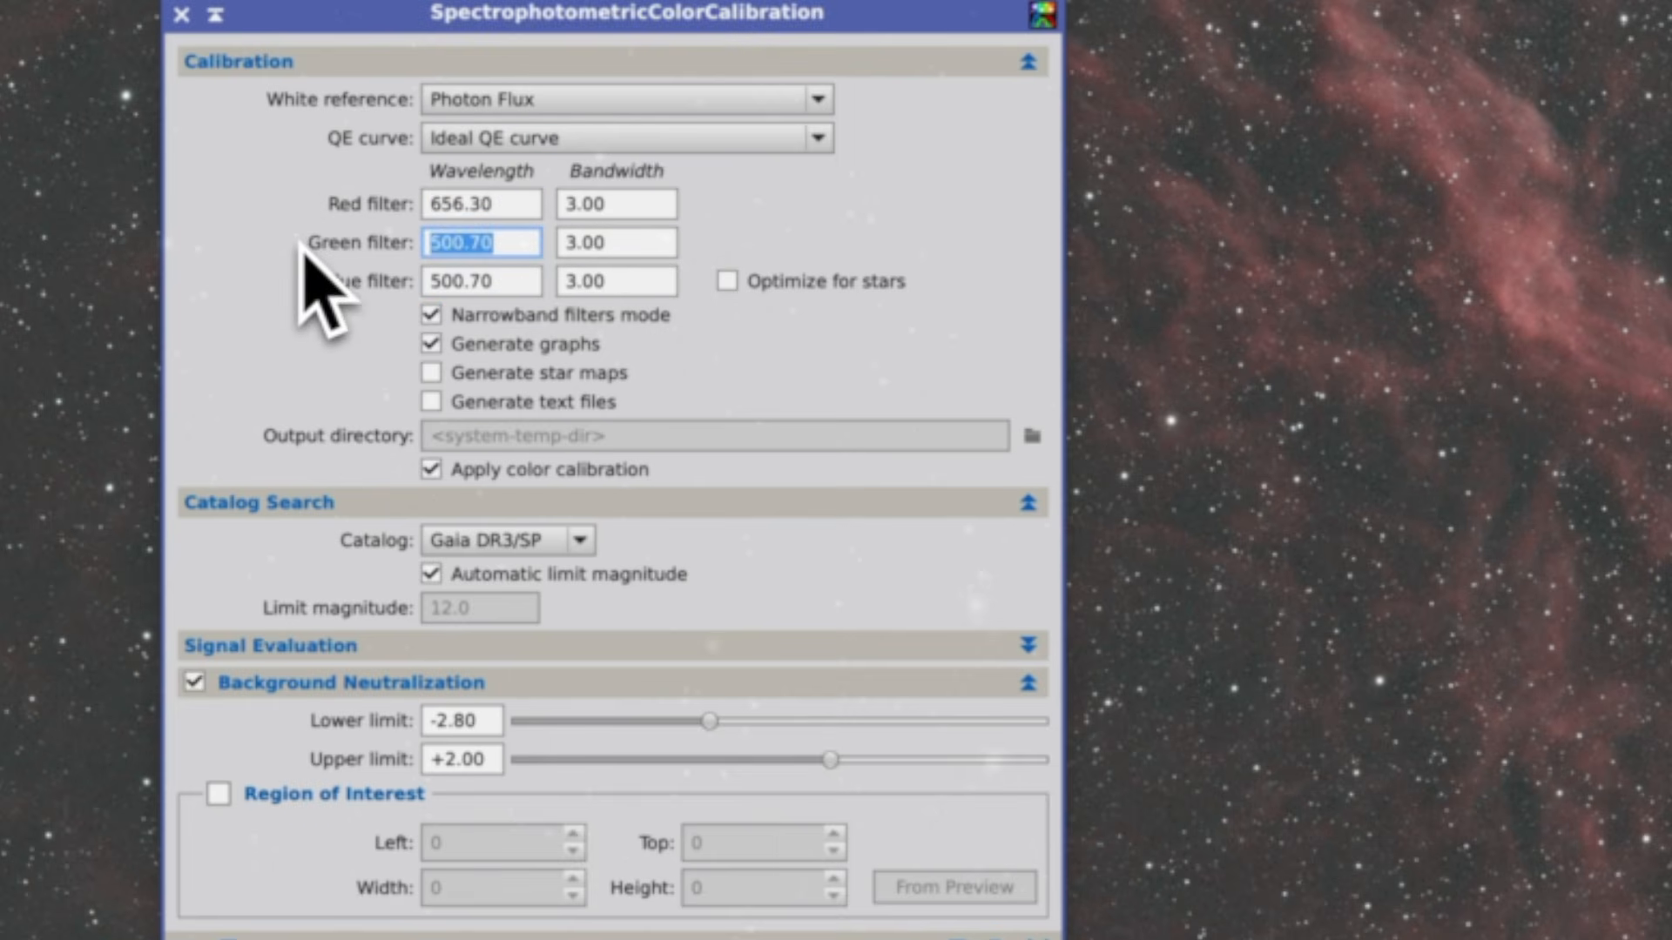
{"action": "type", "text": "672"}
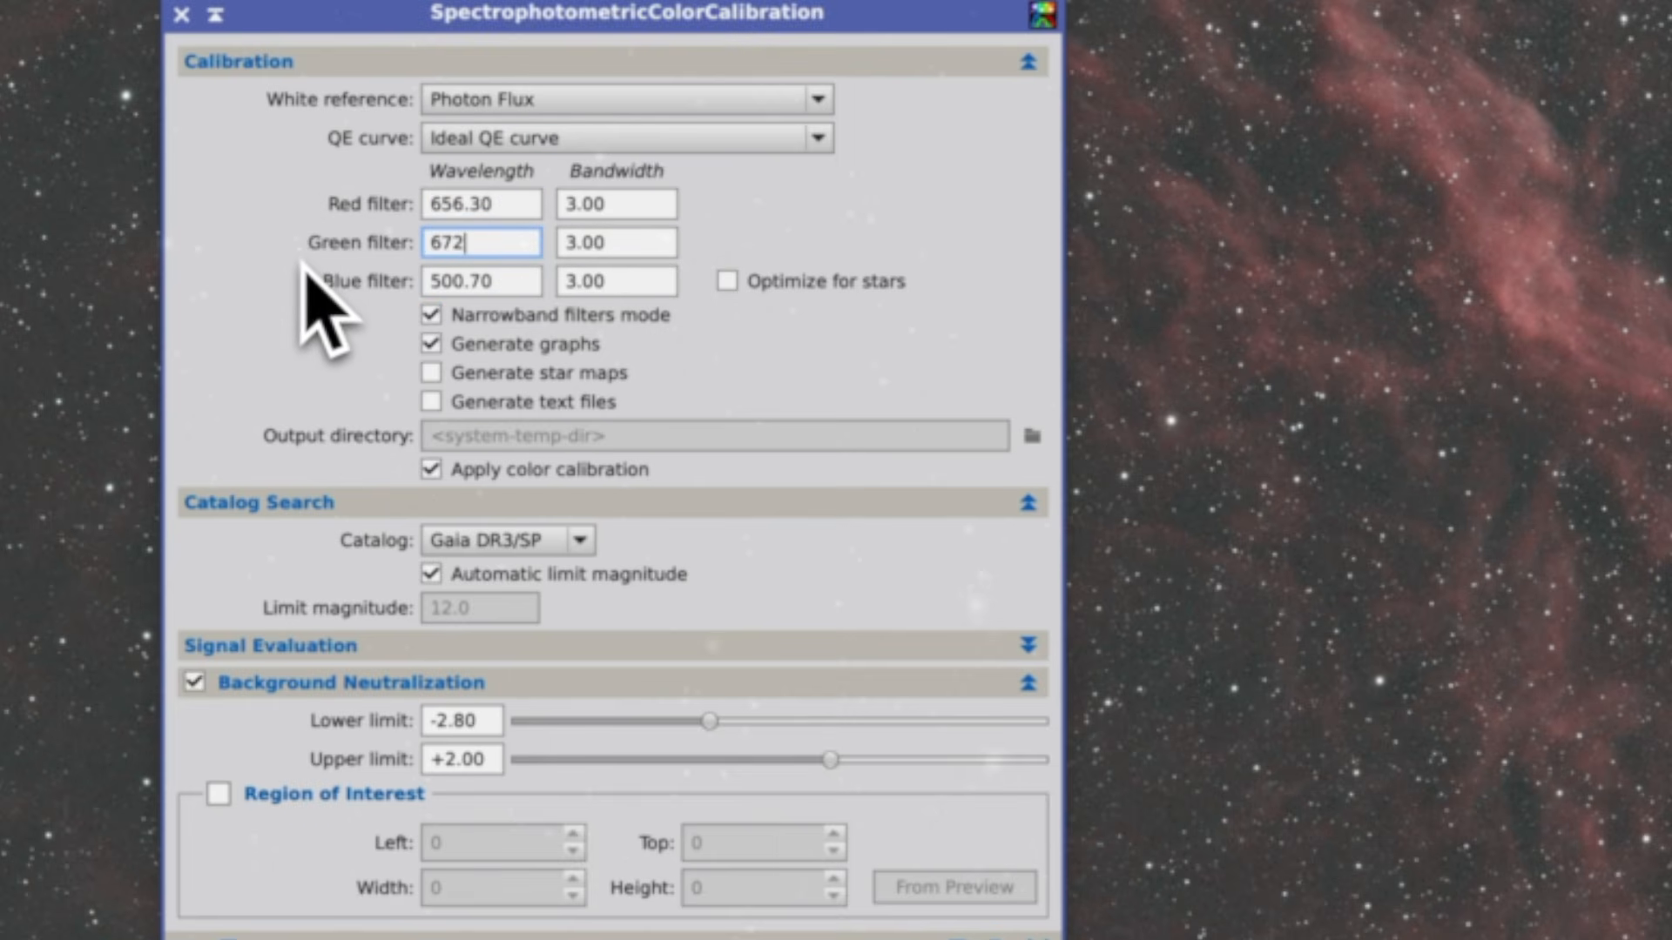
{"action": "left_click_drag", "start_coordinate": [506, 281], "coordinate": [373, 270]}
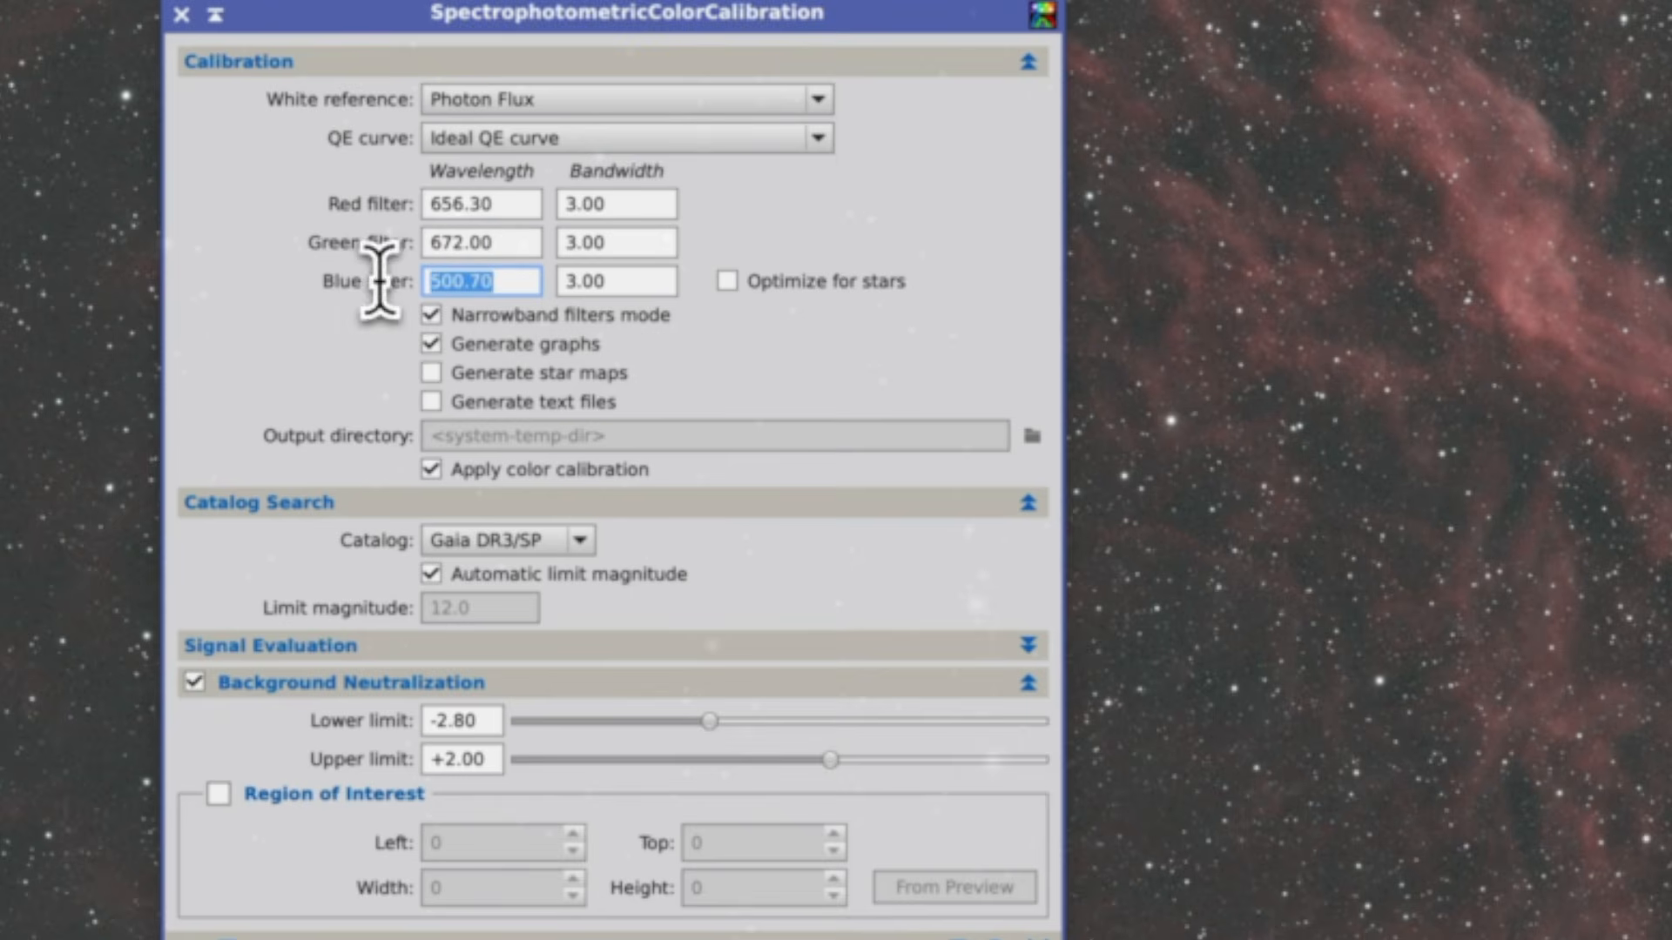
{"action": "type", "text": "672"}
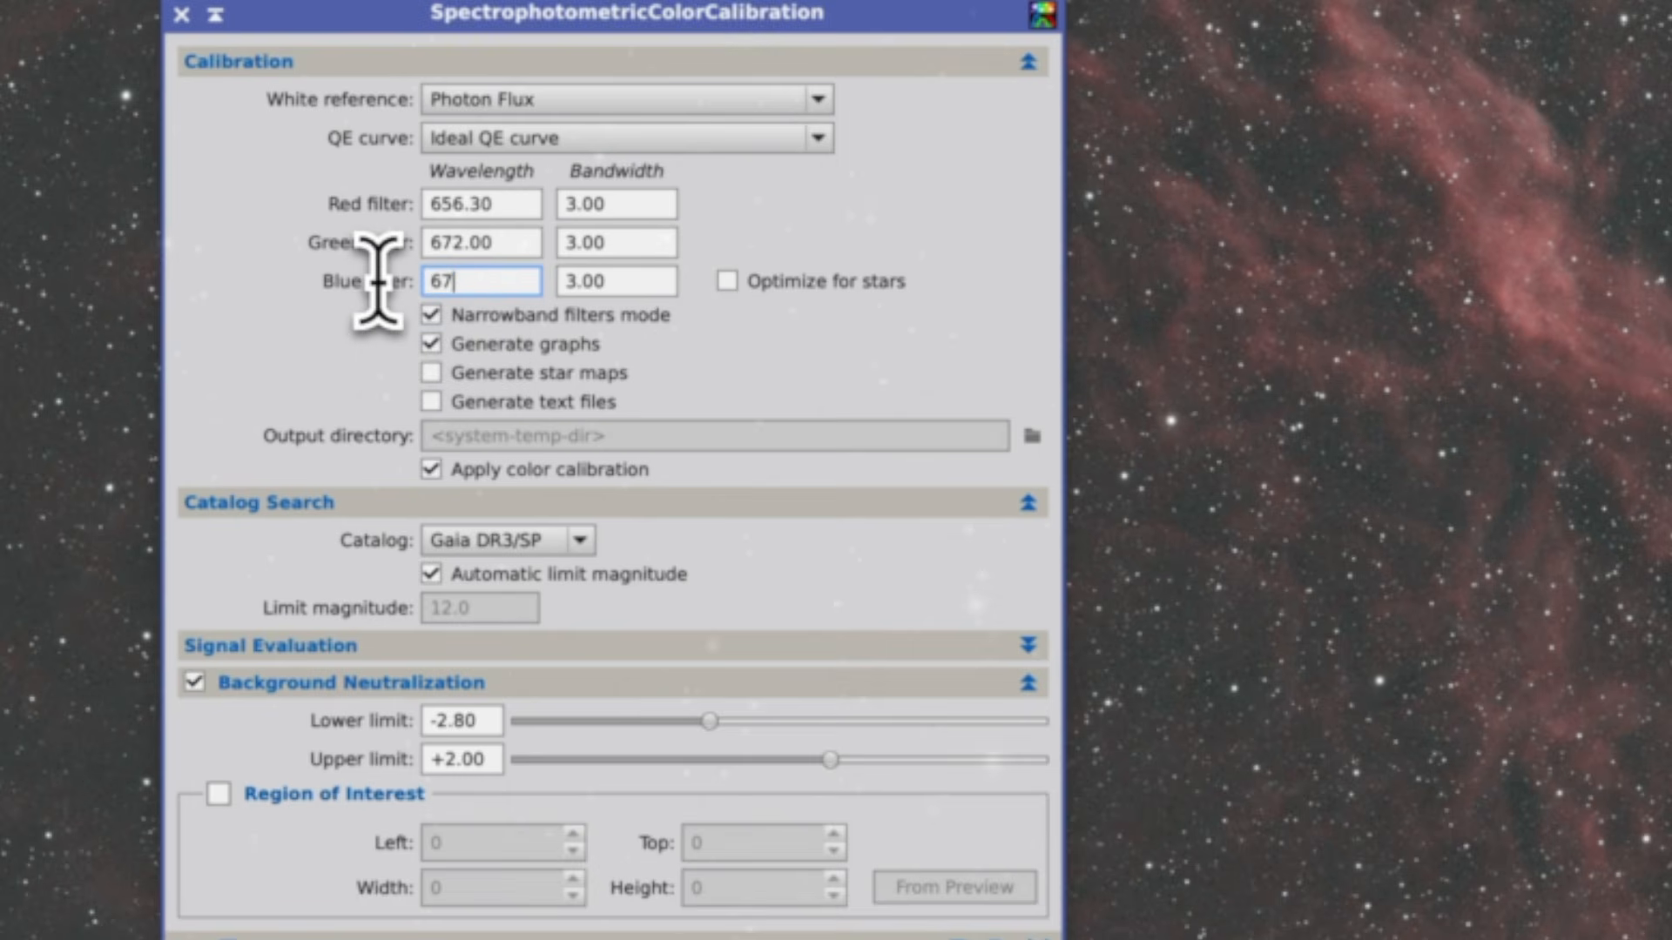
{"action": "left_click", "coordinate": [496, 243]}
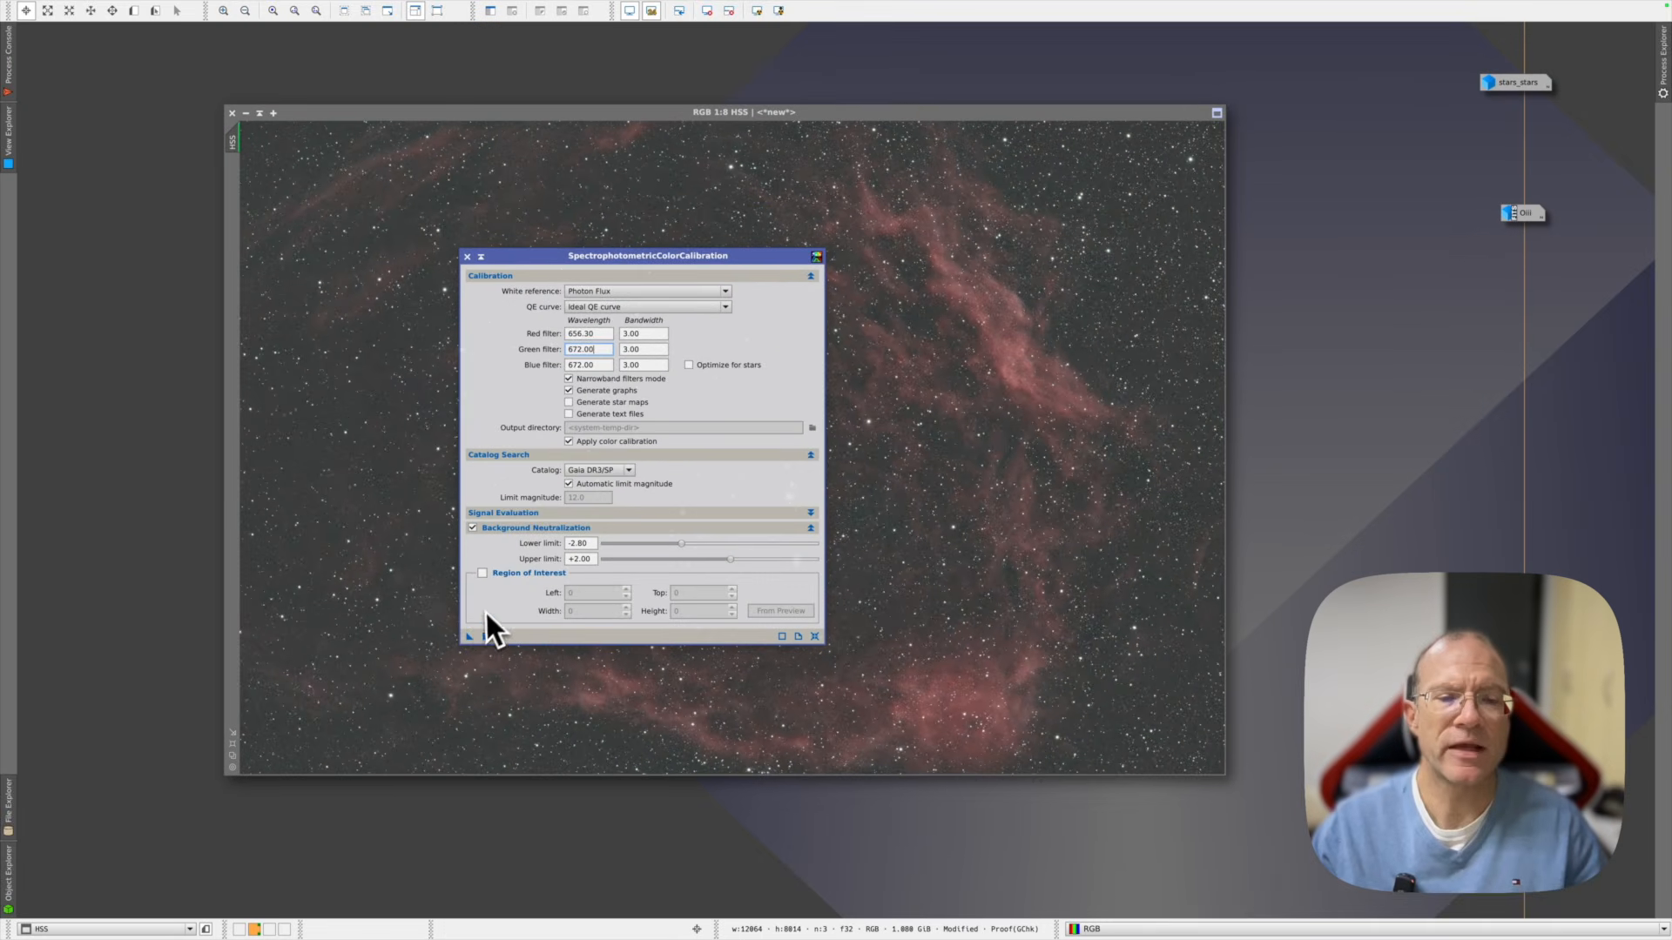
Apply the colour calibration to HSS, close its graph and settings, and reapply the automatic screen stretch
{"action": "left_click", "coordinate": [479, 637]}
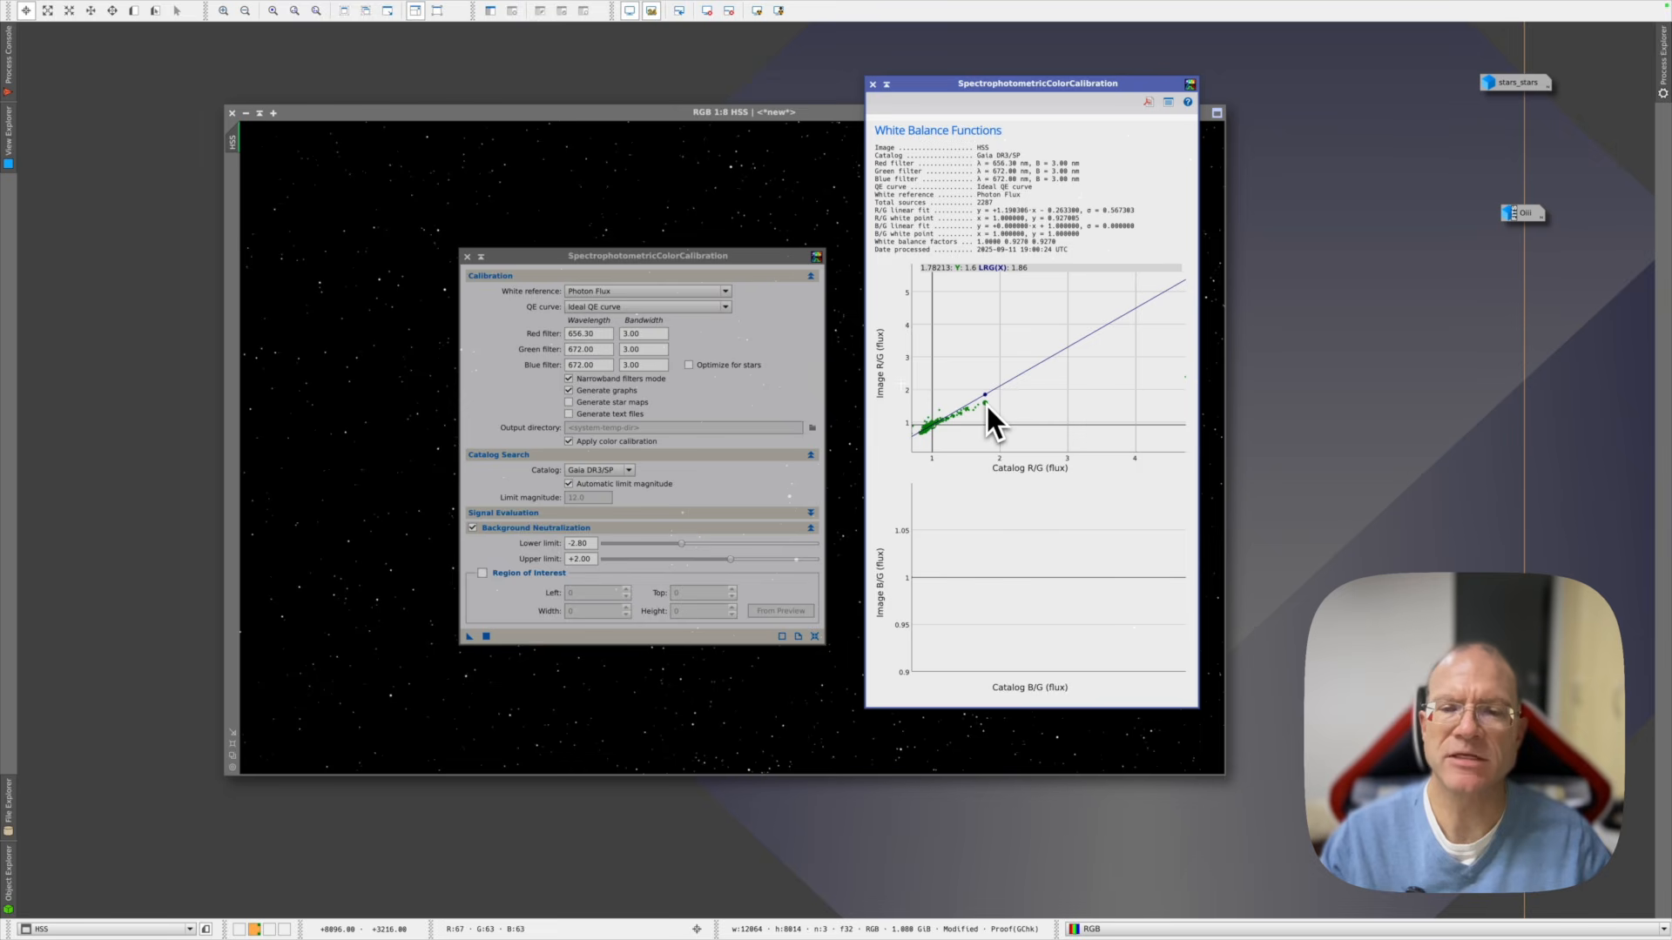
{"action": "left_click", "coordinate": [873, 84]}
{"action": "left_click", "coordinate": [468, 257]}
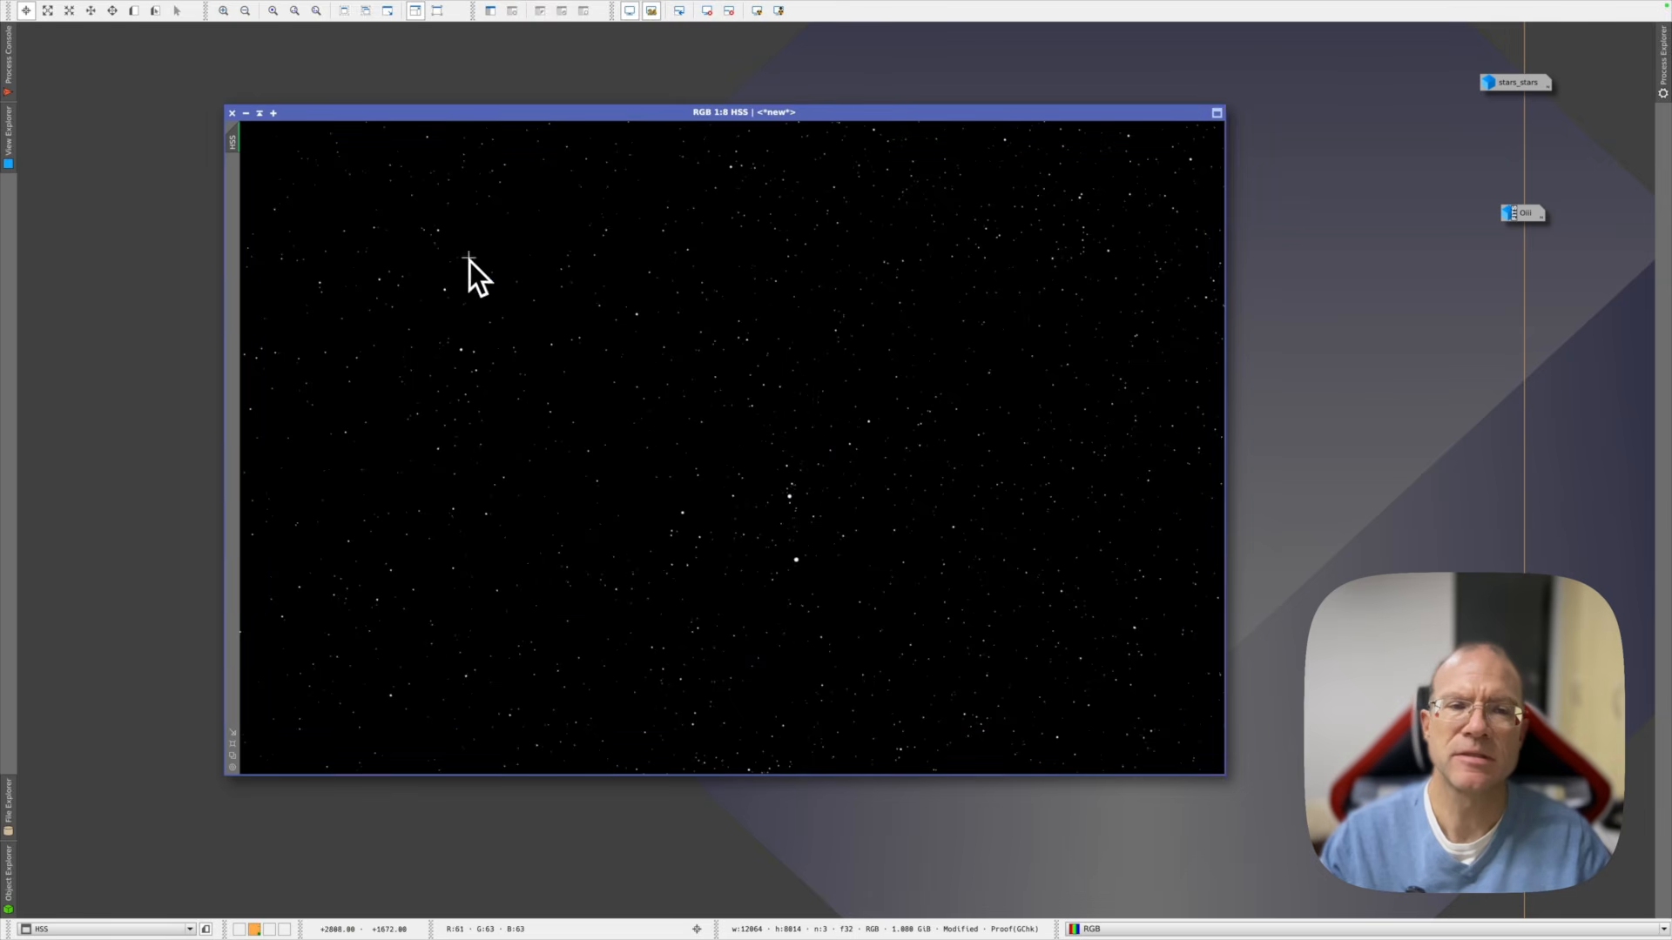
{"action": "left_click", "coordinate": [756, 12]}
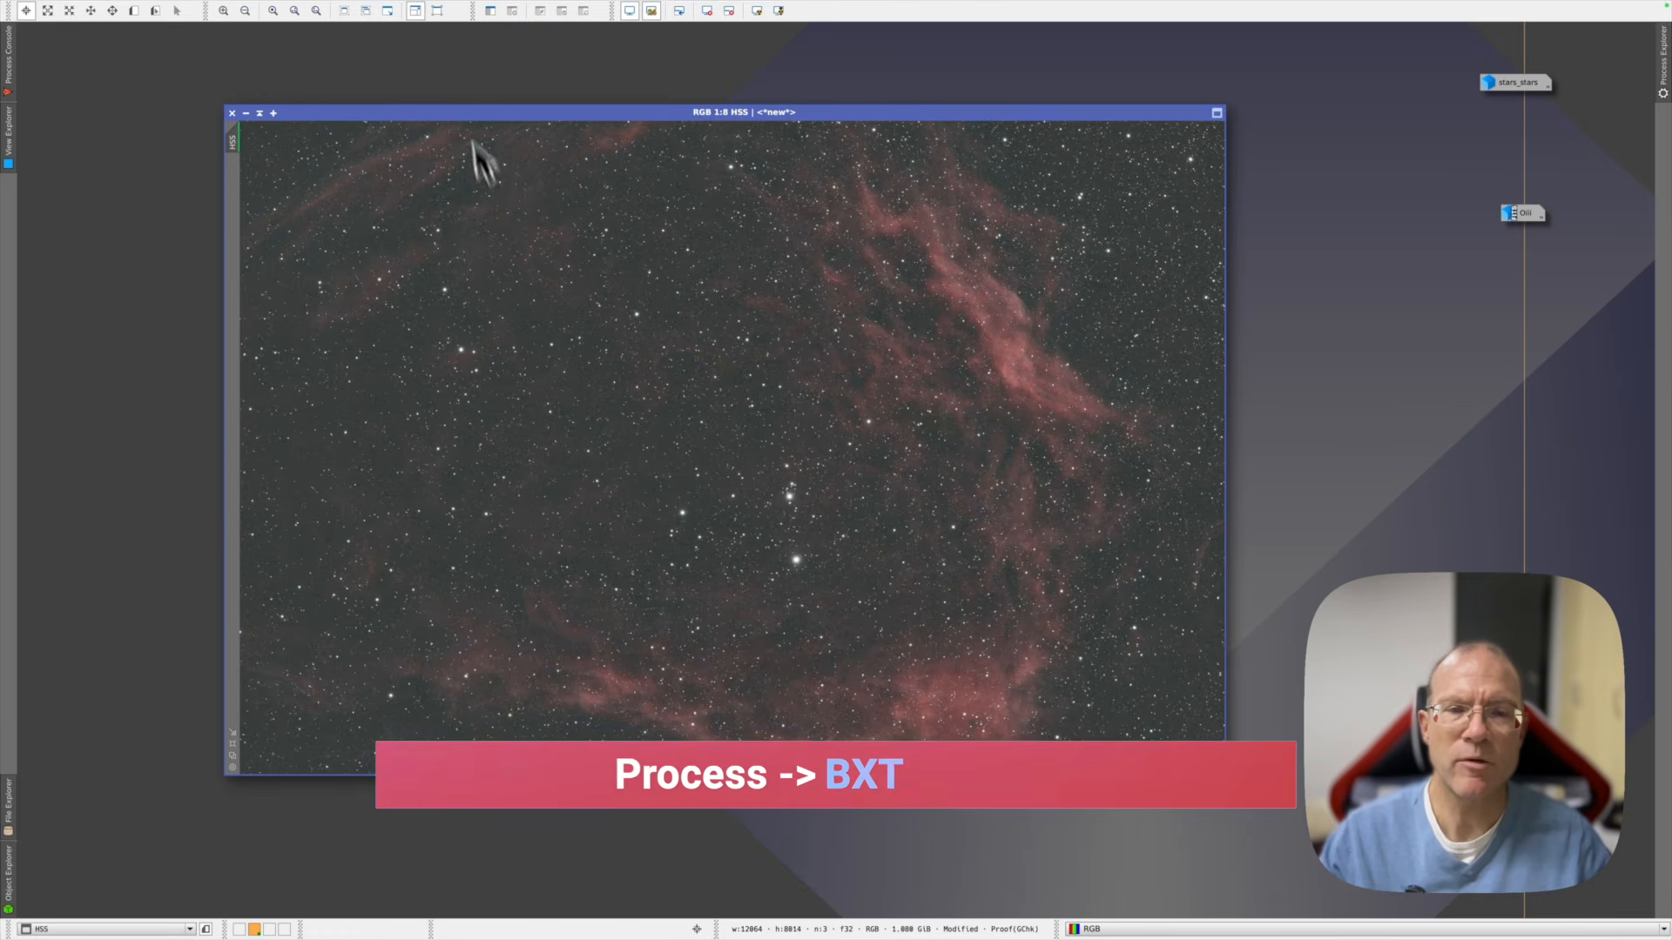
Run BlurXTerminator on HSS with Sharpen Stars 0.40, Adjust Star Halos -0.19 and Sharpen Nonstellar 0.70
{"action": "mouse_move", "coordinate": [380, 7]}
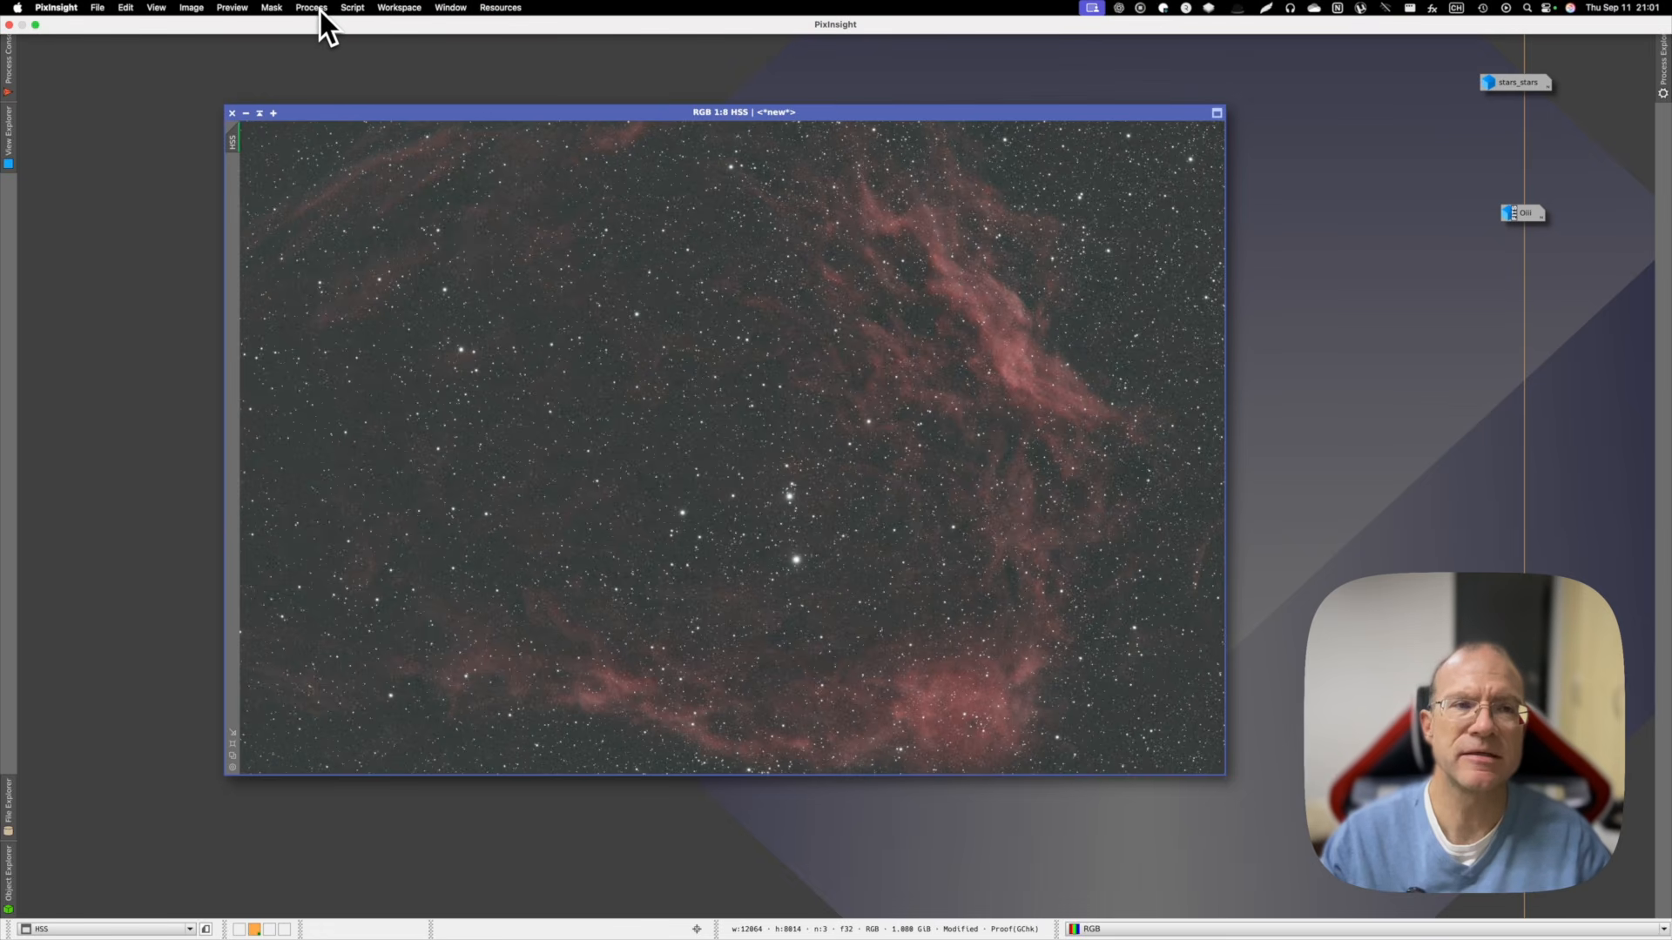
{"action": "left_click", "coordinate": [317, 8]}
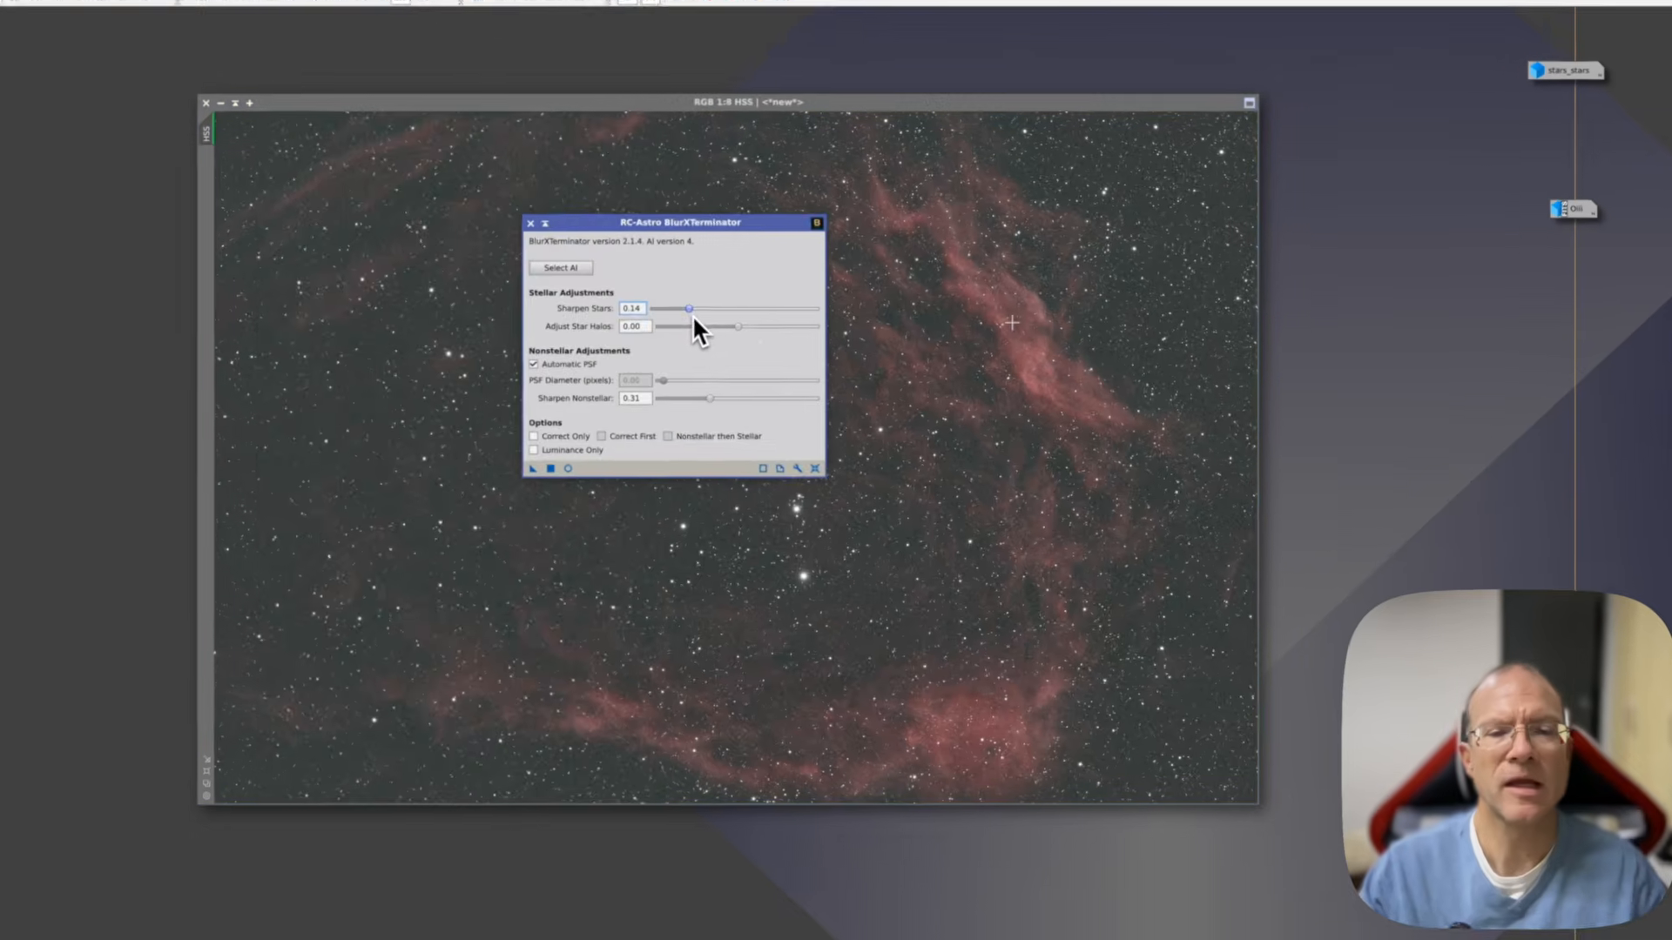
{"action": "left_click_drag", "start_coordinate": [693, 316], "coordinate": [747, 317]}
{"action": "left_click_drag", "start_coordinate": [897, 383], "coordinate": [783, 409]}
{"action": "left_click", "coordinate": [868, 412]}
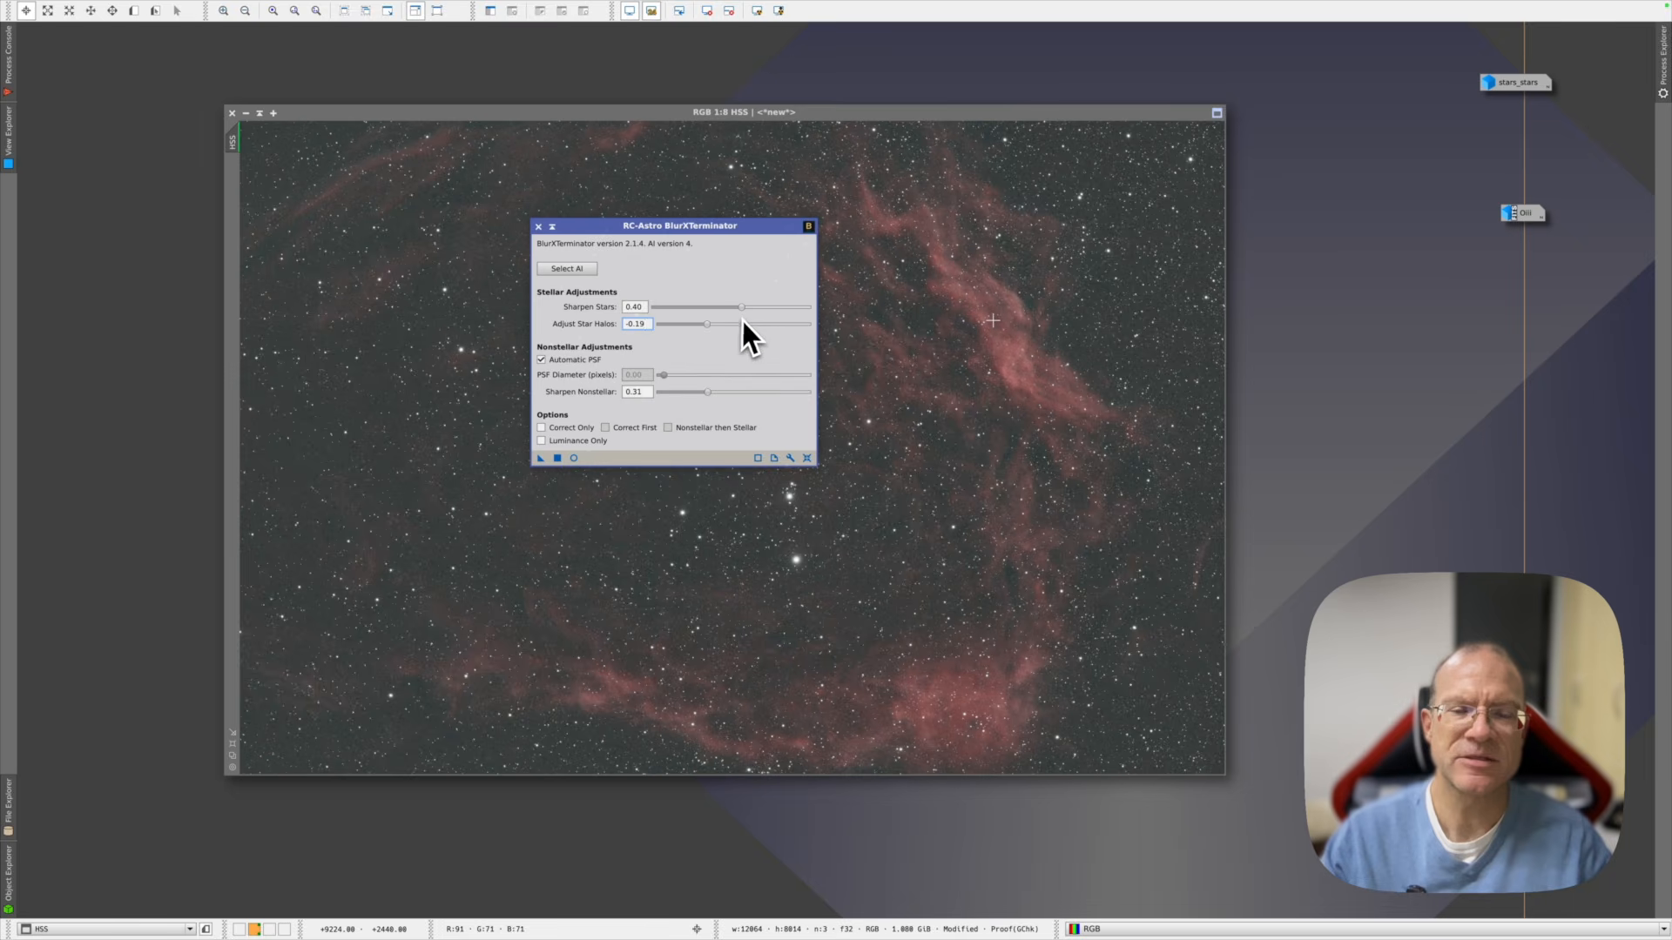
{"action": "mouse_move", "coordinate": [742, 322]}
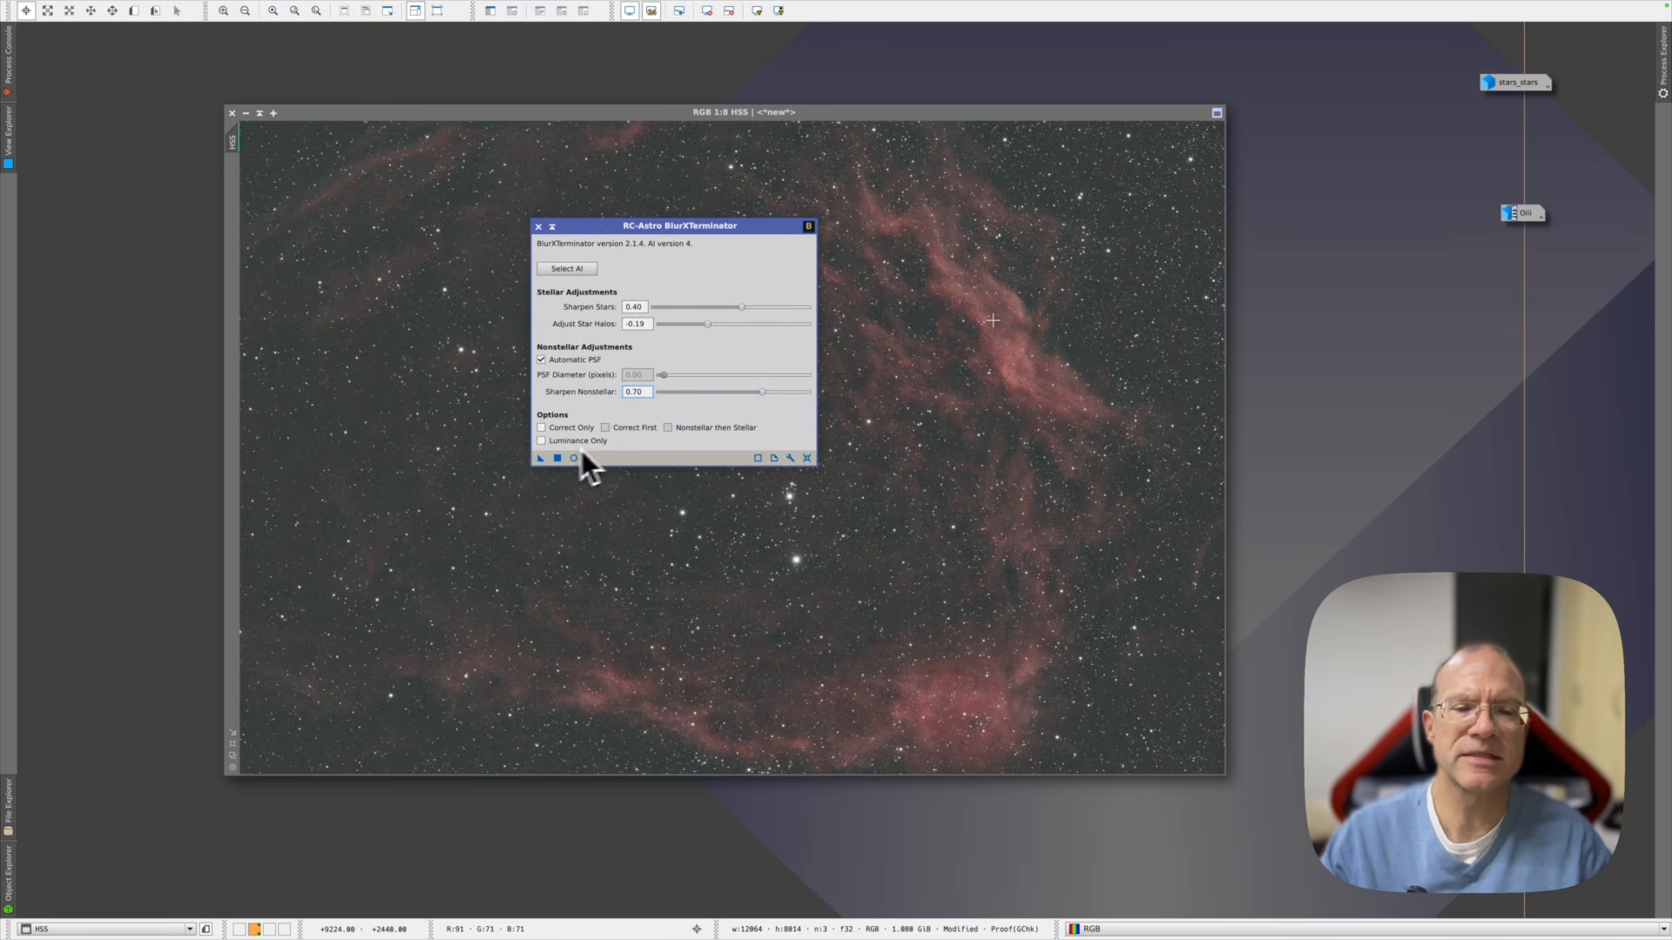
{"action": "left_click_drag", "start_coordinate": [541, 459], "coordinate": [463, 447]}
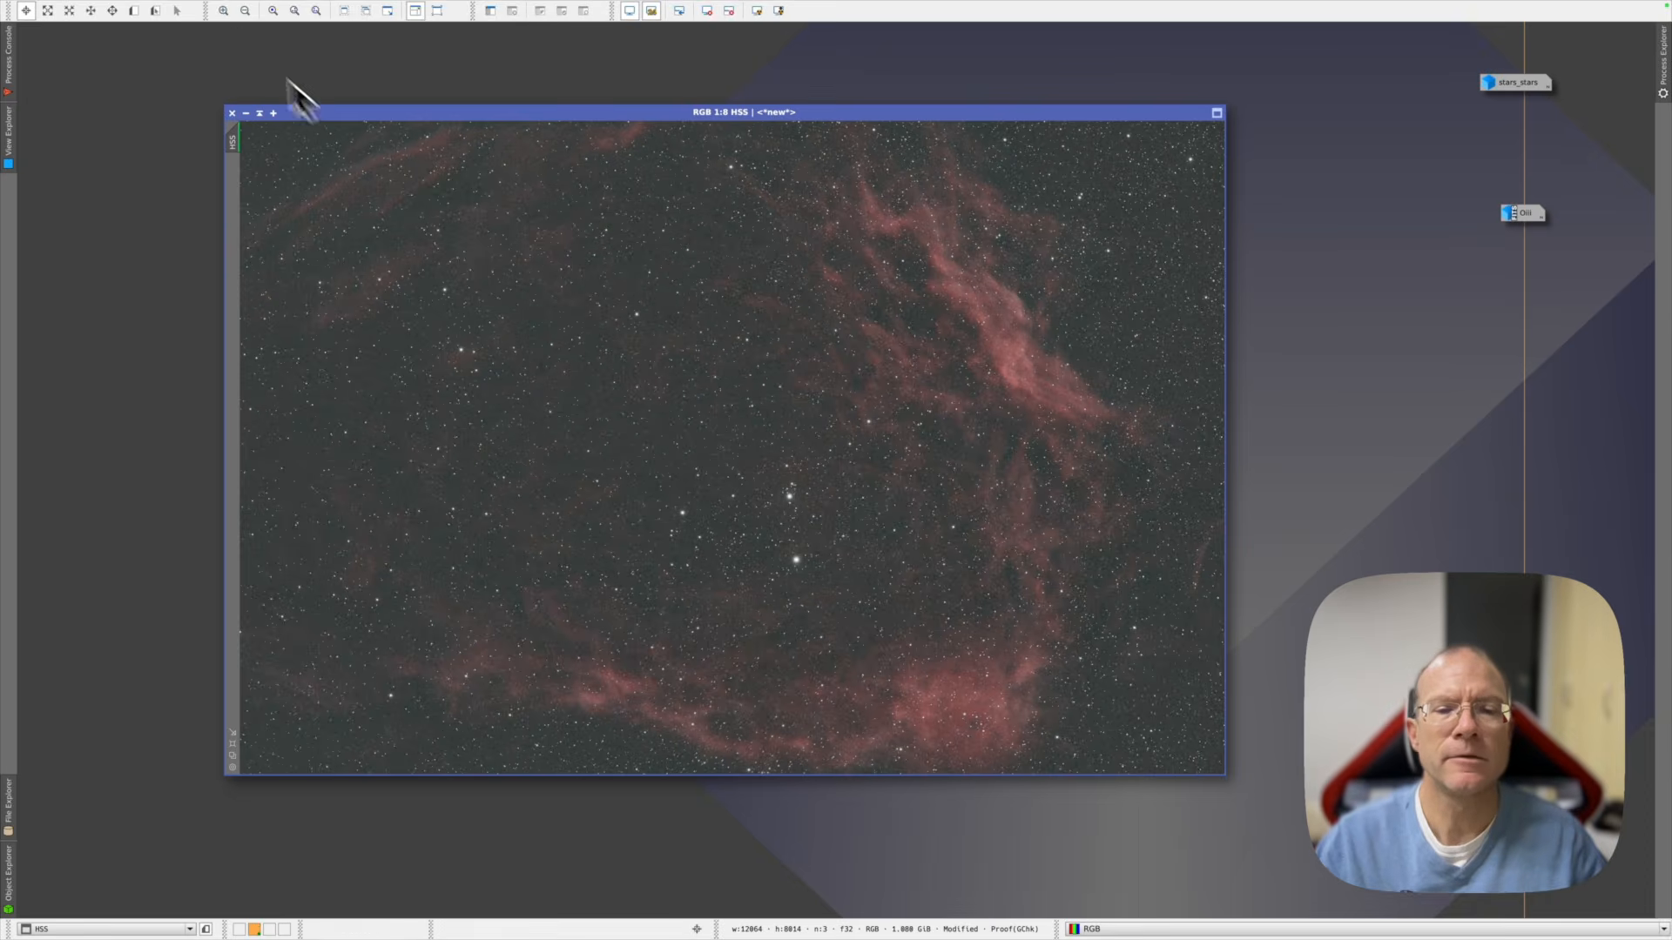
Run NoiseXTerminator on HSS with Denoise 0.70 and 2 iterations, close it and inspect the denoised image
{"action": "mouse_move", "coordinate": [199, 4]}
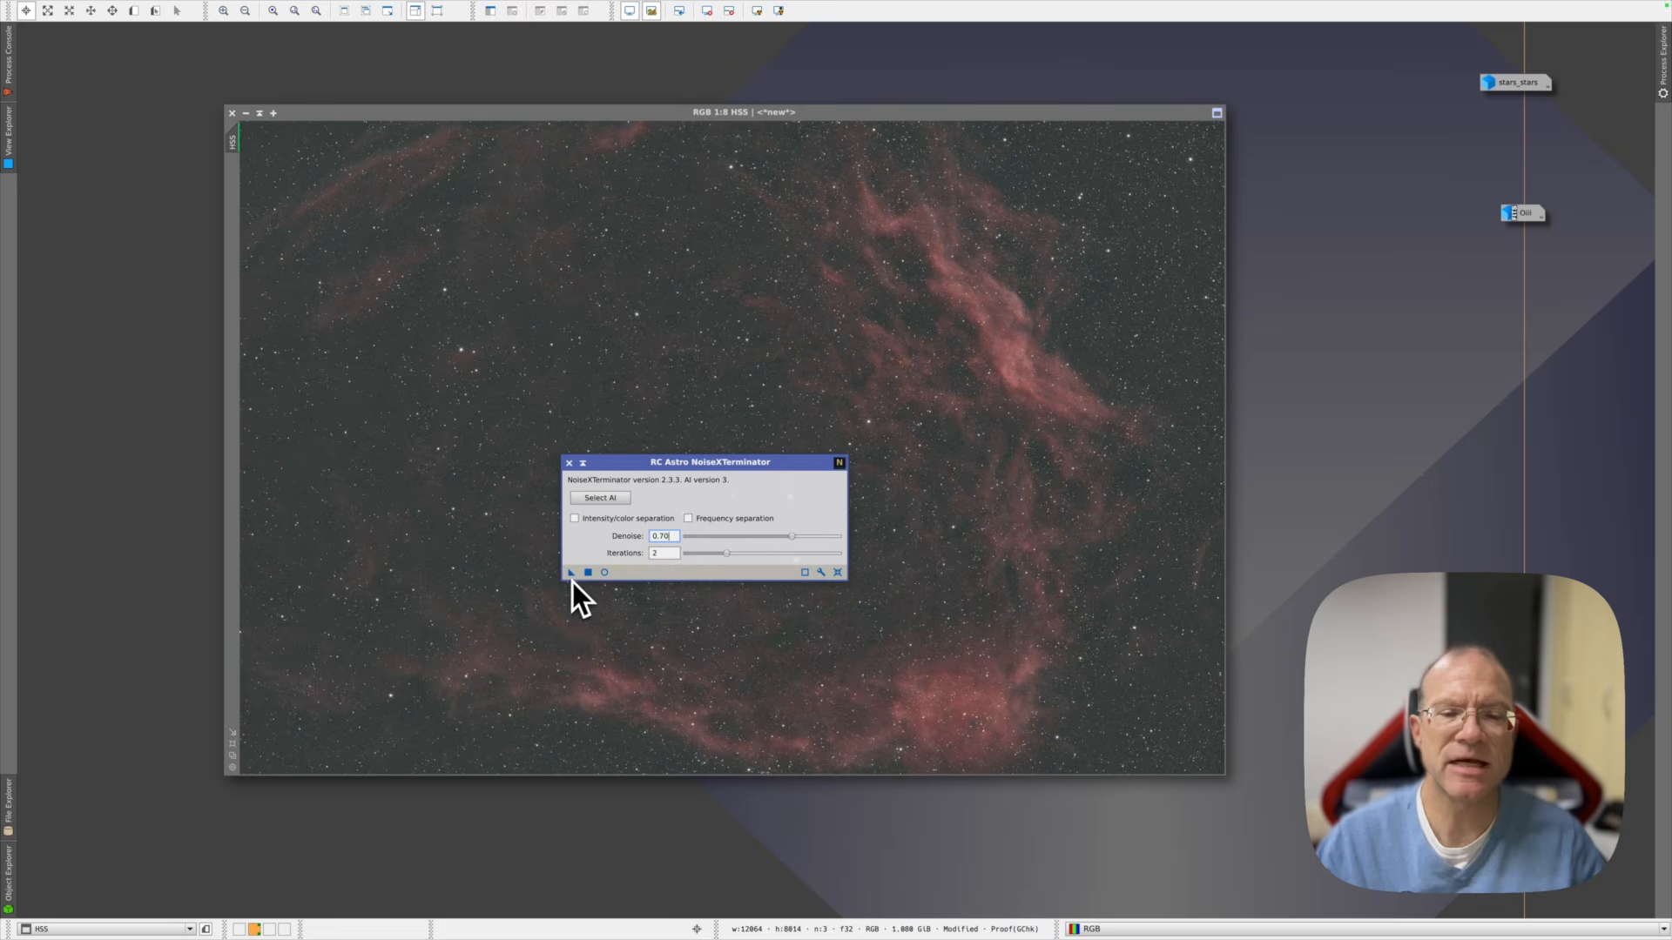
{"action": "left_click_drag", "start_coordinate": [561, 569], "coordinate": [505, 525]}
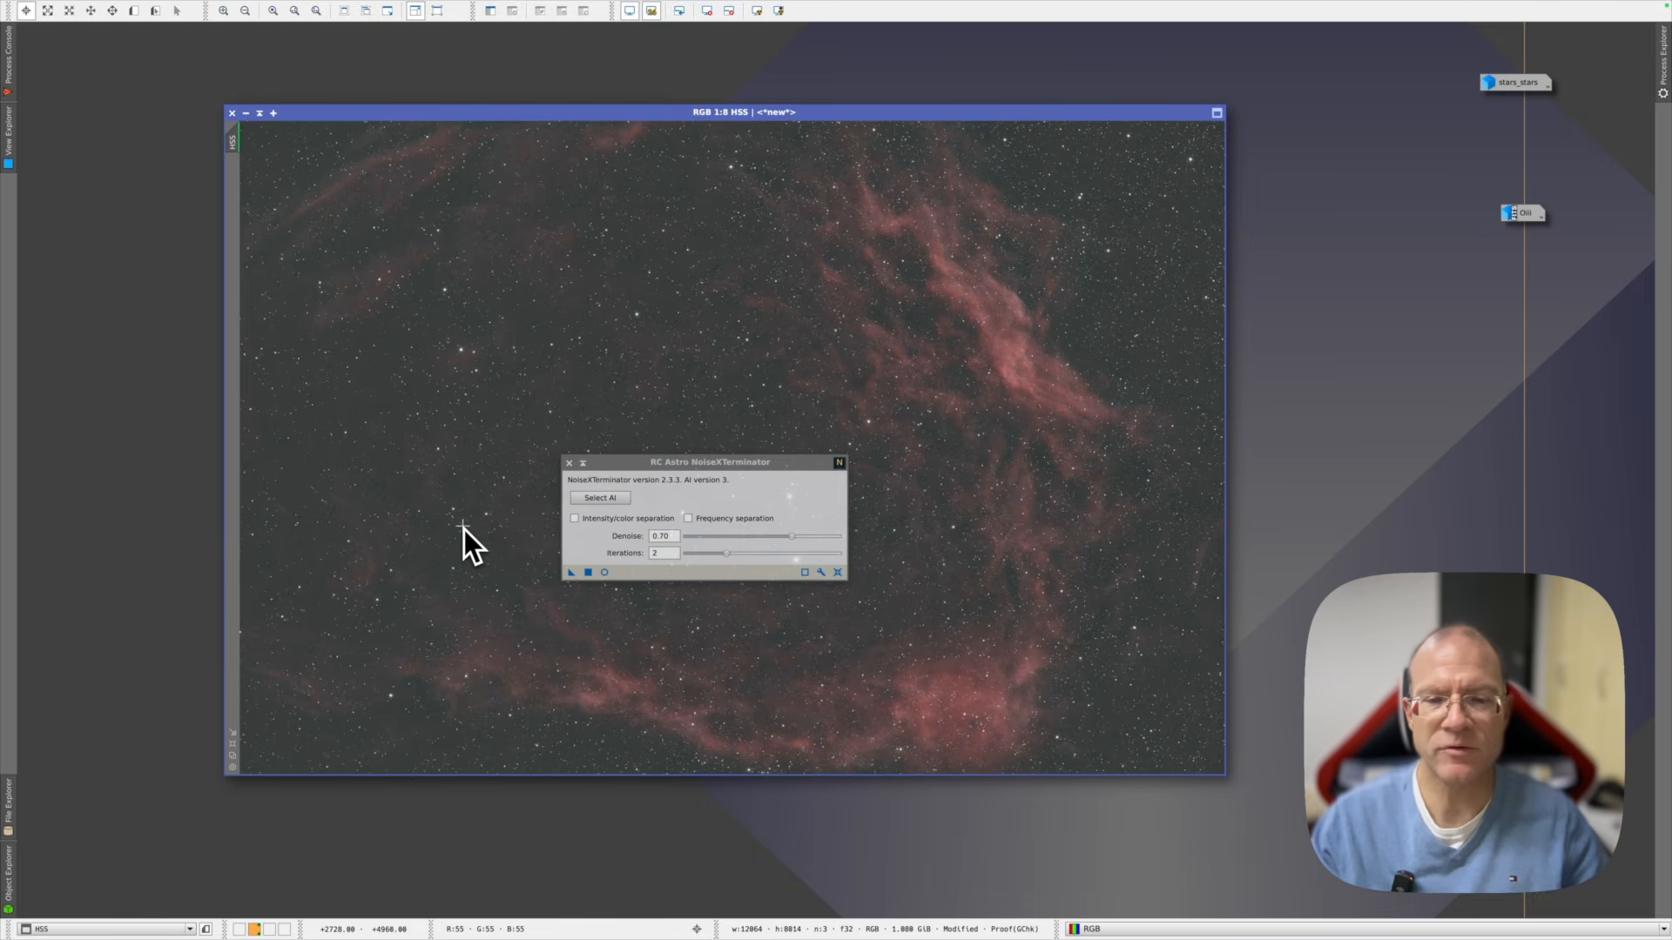
{"action": "left_click", "coordinate": [569, 464]}
{"action": "scroll", "coordinate": [698, 463], "scroll_direction": "up", "scroll_amount": 4}
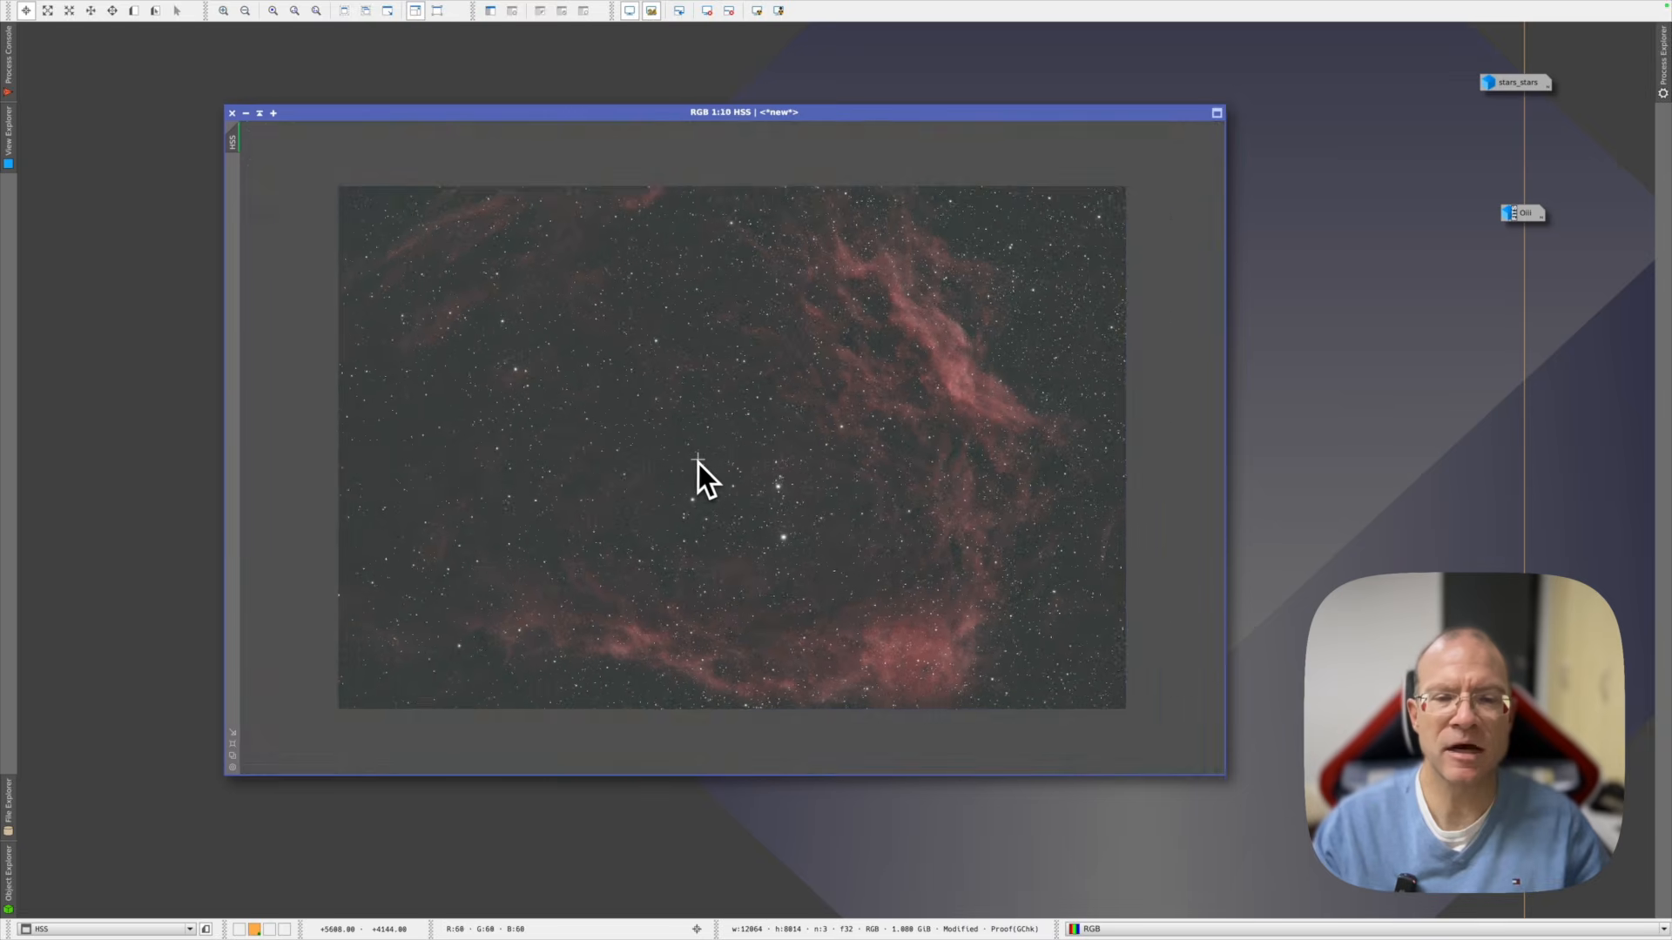
{"action": "scroll", "coordinate": [702, 467], "scroll_direction": "up", "scroll_amount": 3}
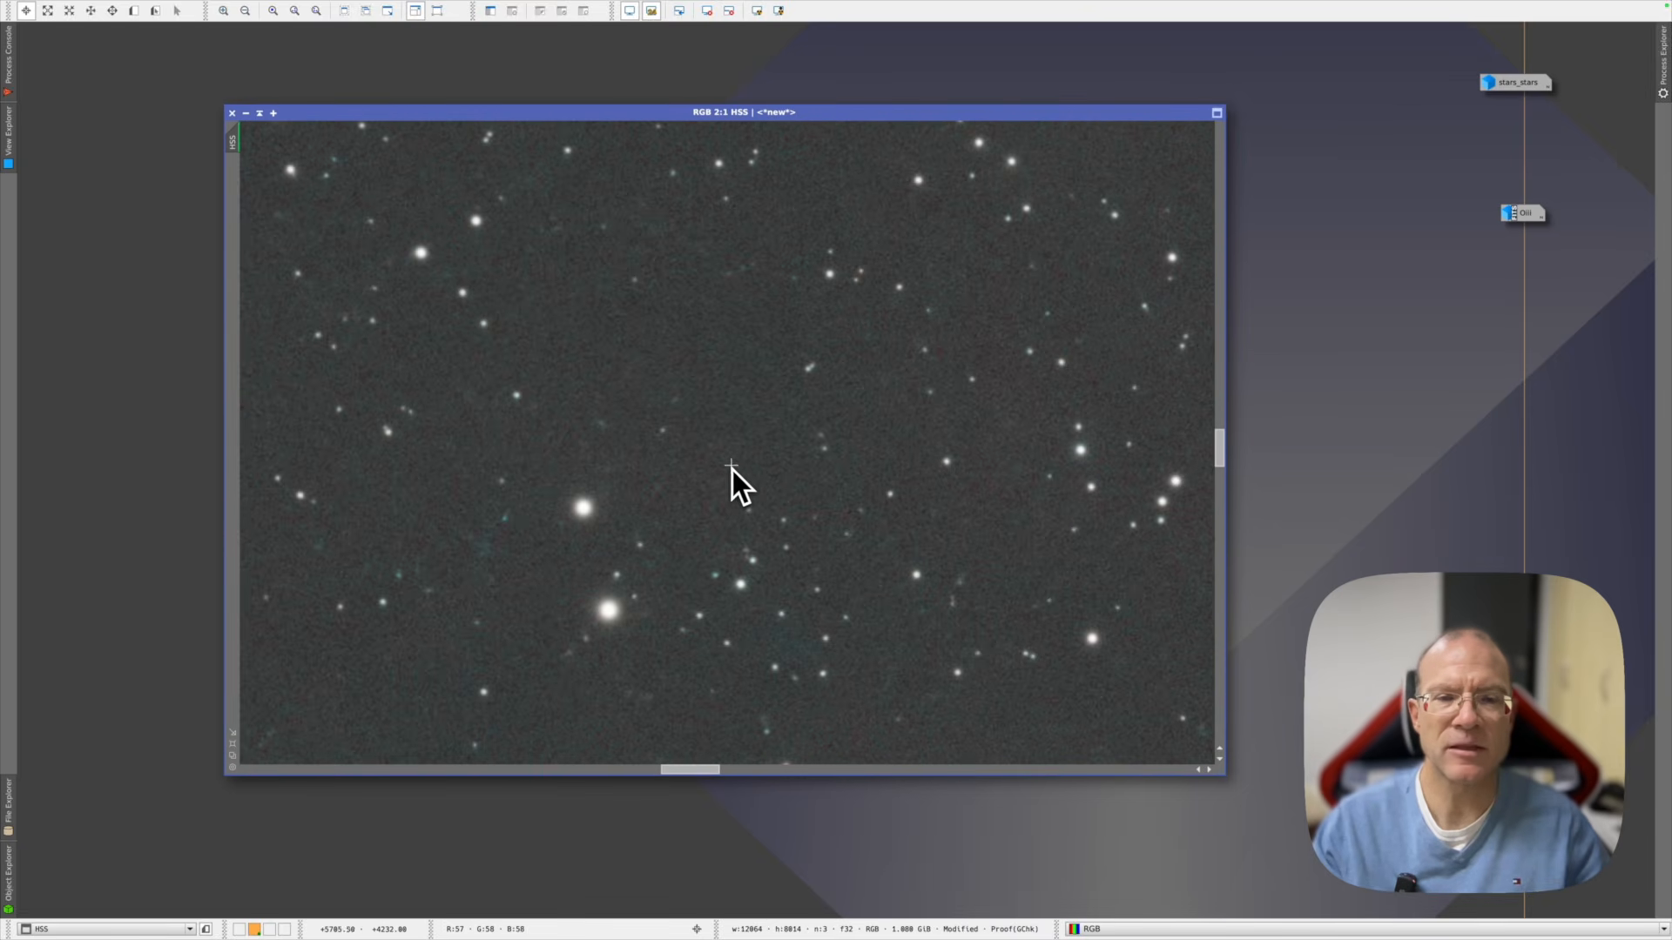
{"action": "scroll", "coordinate": [731, 469], "scroll_direction": "down", "scroll_amount": 10}
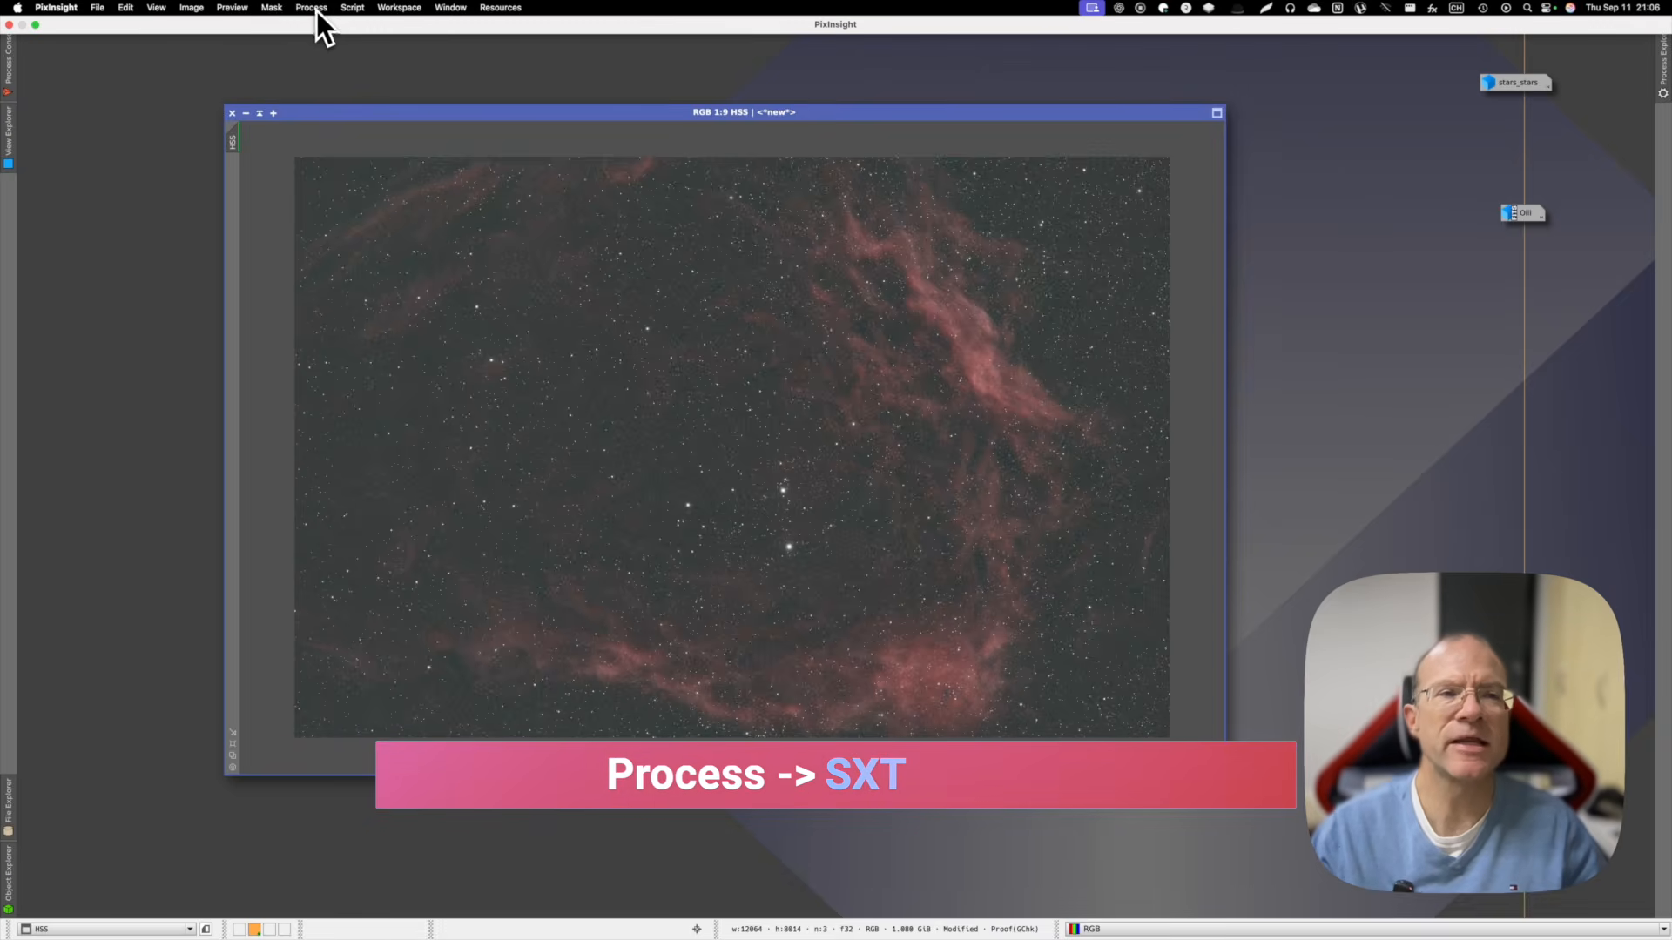
Remove the stars from HSS with StarXTerminator without generating a star image, and close the process
{"action": "left_click", "coordinate": [310, 8]}
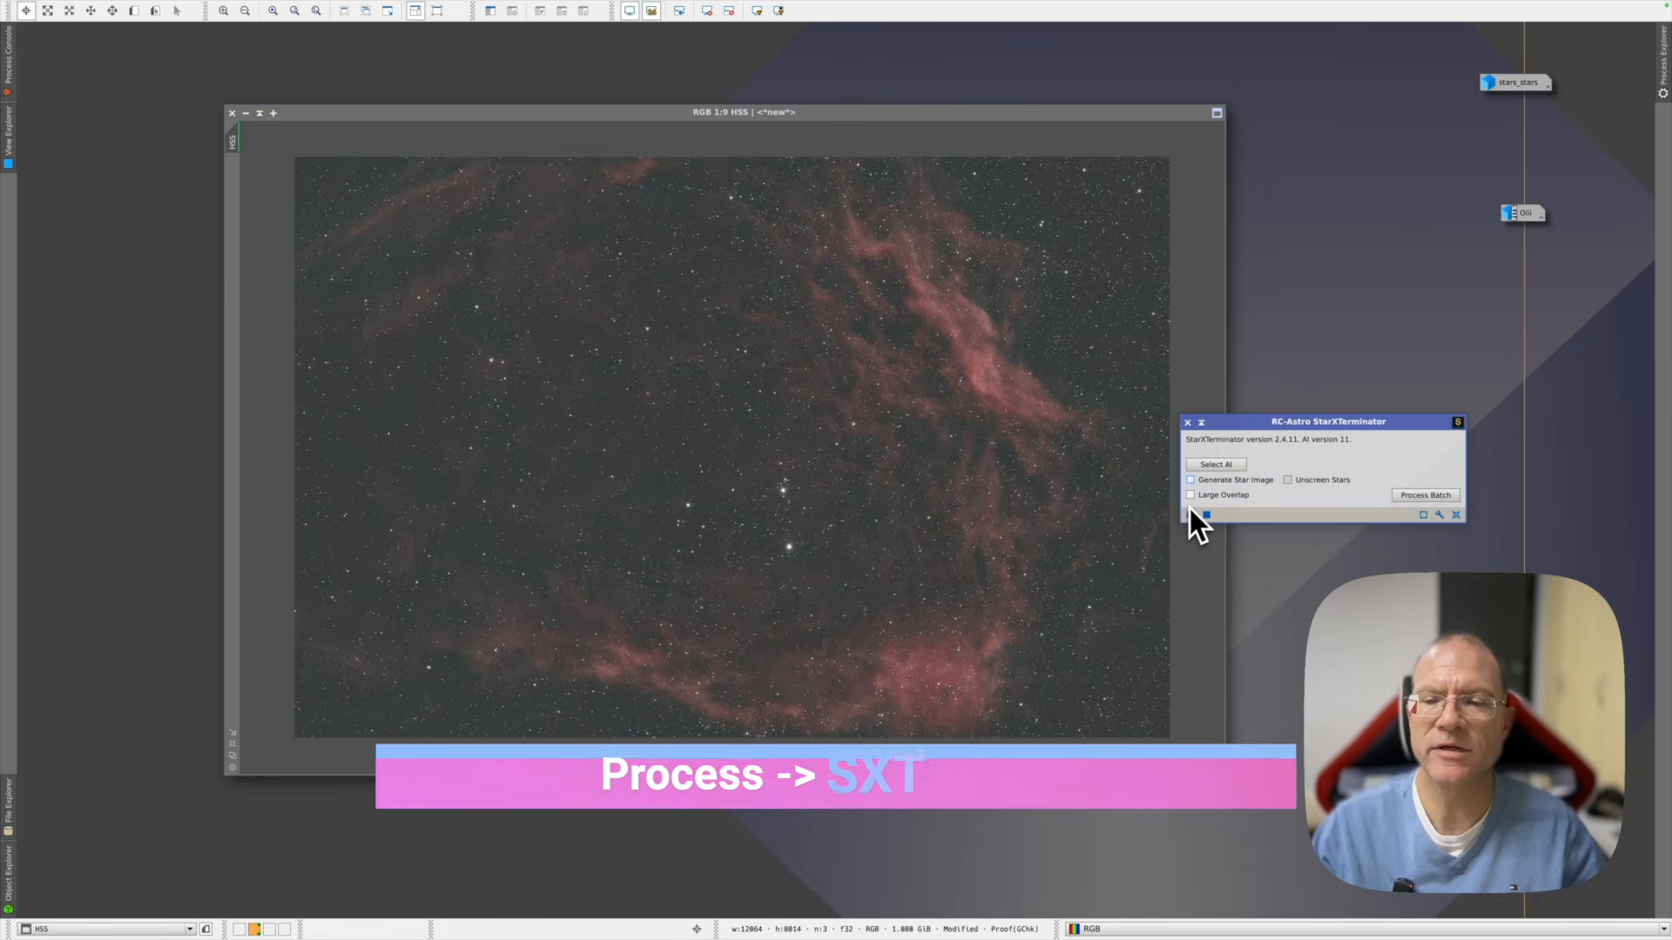
{"action": "left_click_drag", "start_coordinate": [1192, 517], "coordinate": [786, 463]}
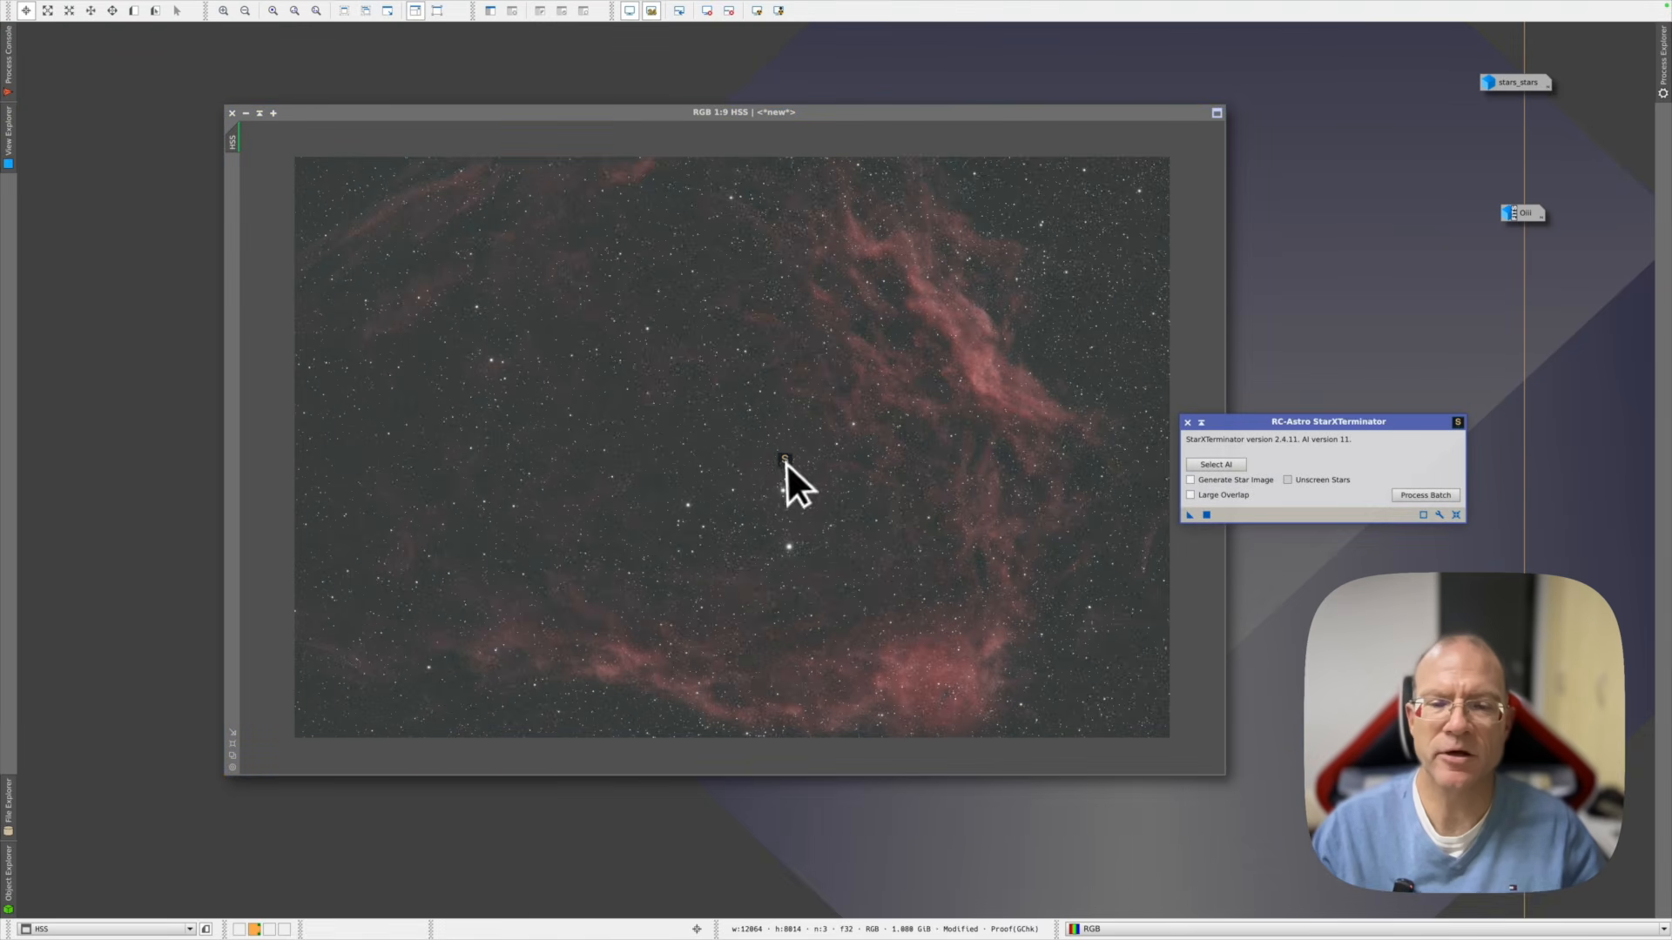
{"action": "left_click", "coordinate": [1187, 423]}
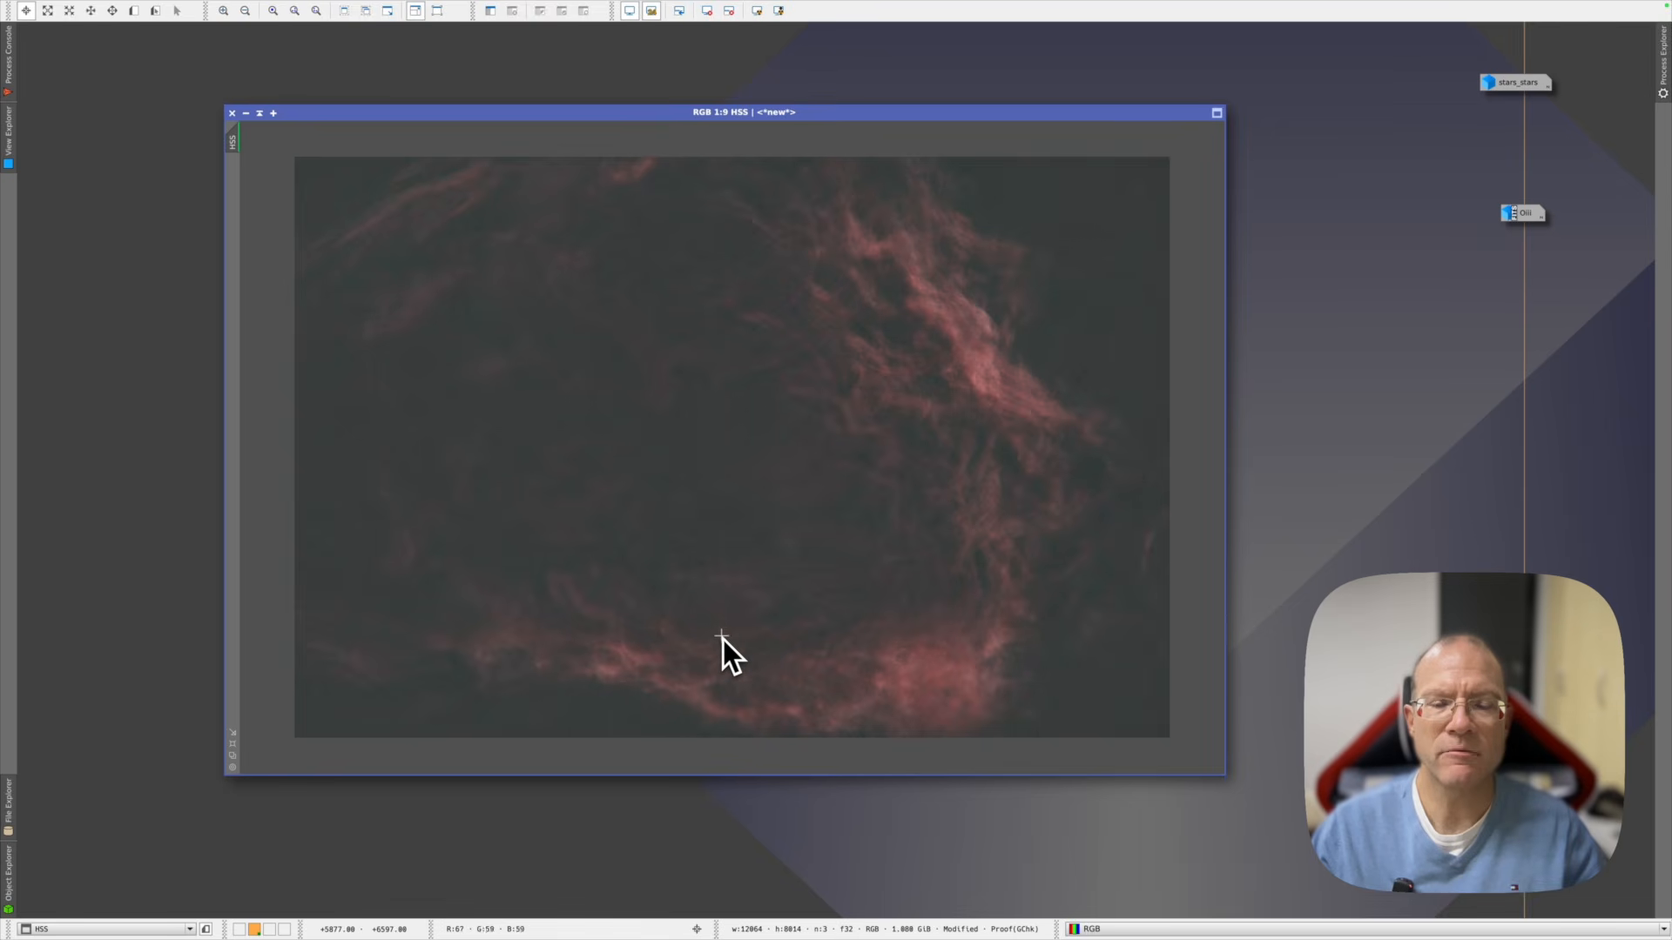
Reset the screen stretch on HSS, preview and execute Statistical Stretch with target median 0.15, and close the script
{"action": "left_click", "coordinate": [730, 11]}
{"action": "left_click", "coordinate": [357, 8]}
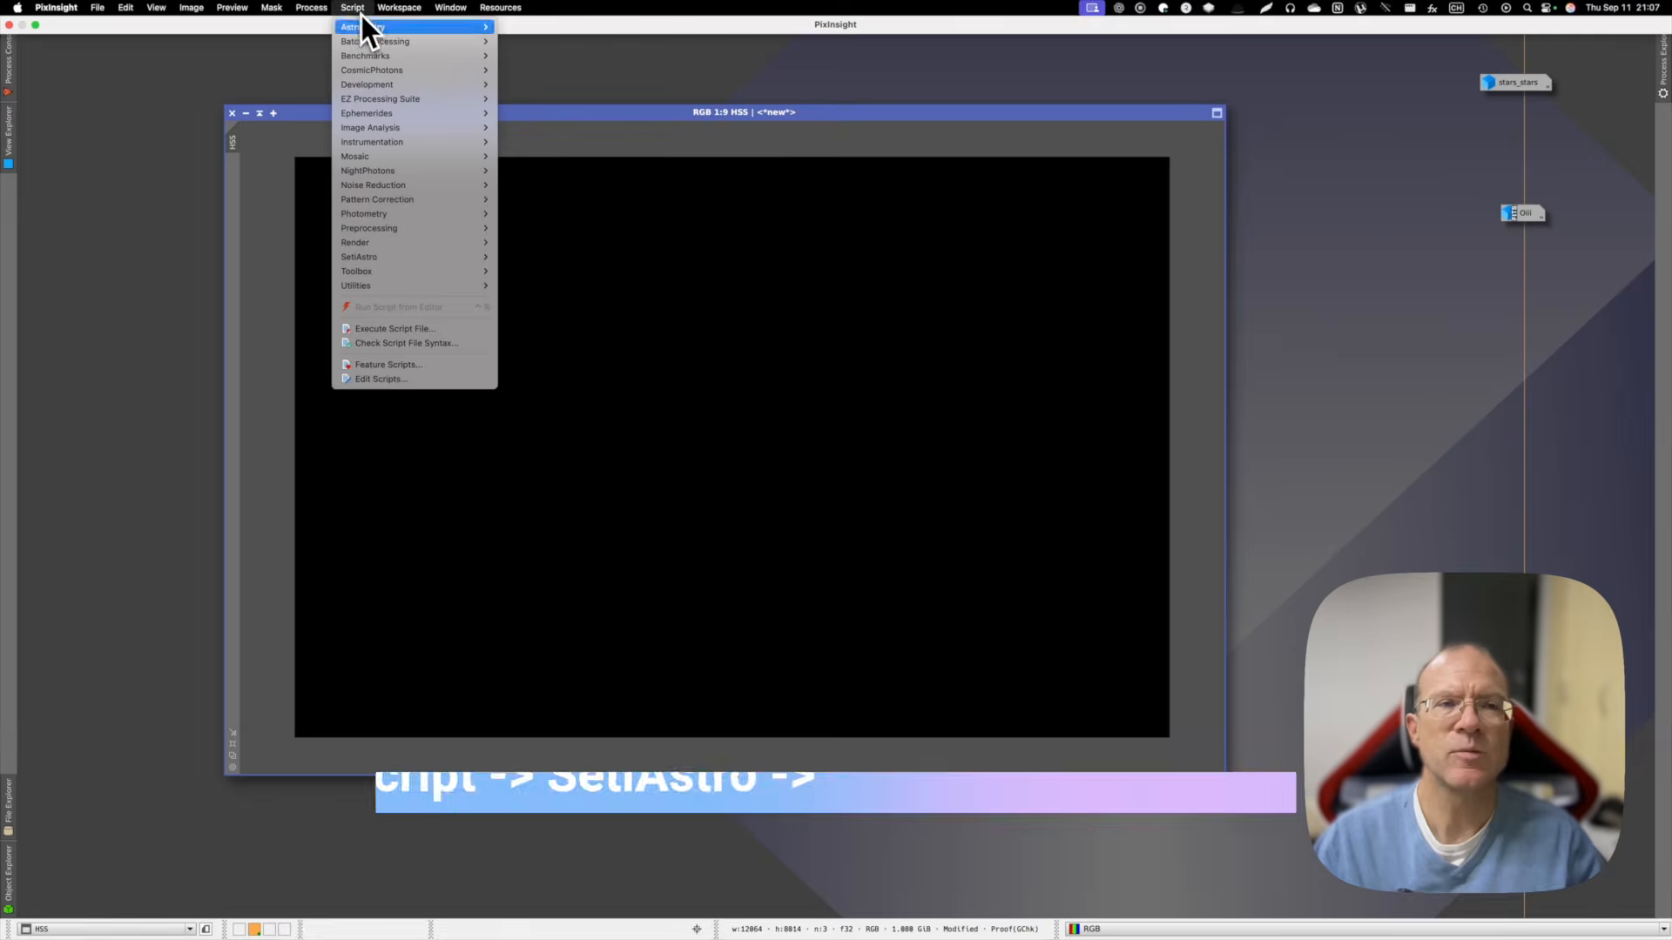
{"action": "mouse_move", "coordinate": [379, 264]}
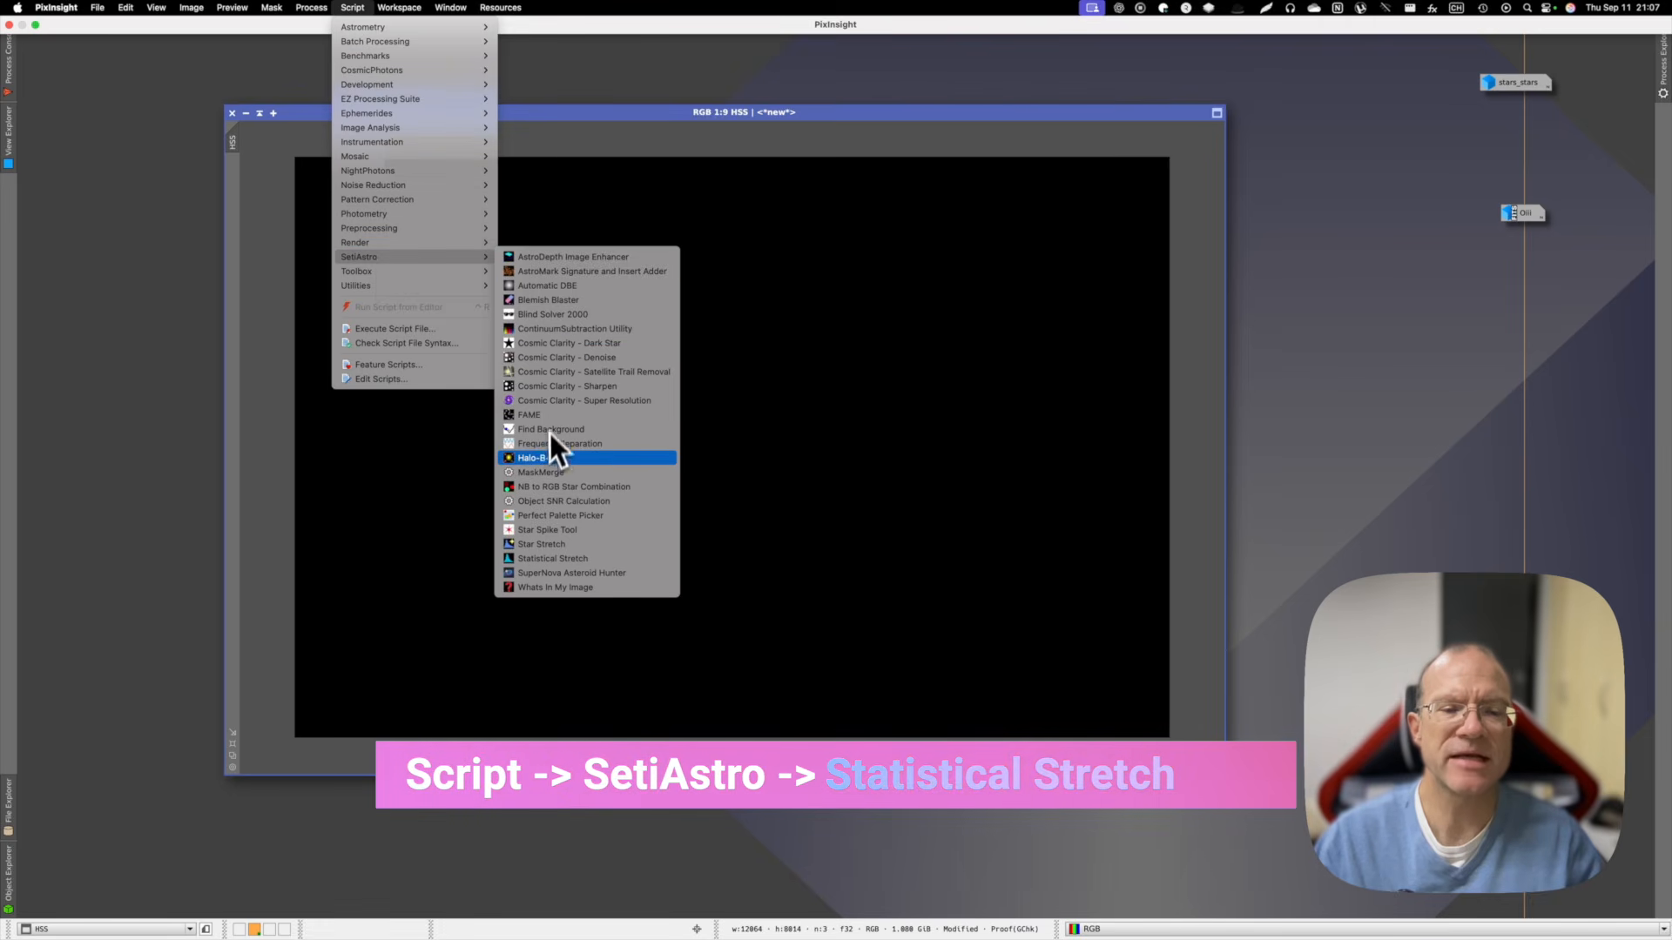
{"action": "left_click", "coordinate": [553, 559]}
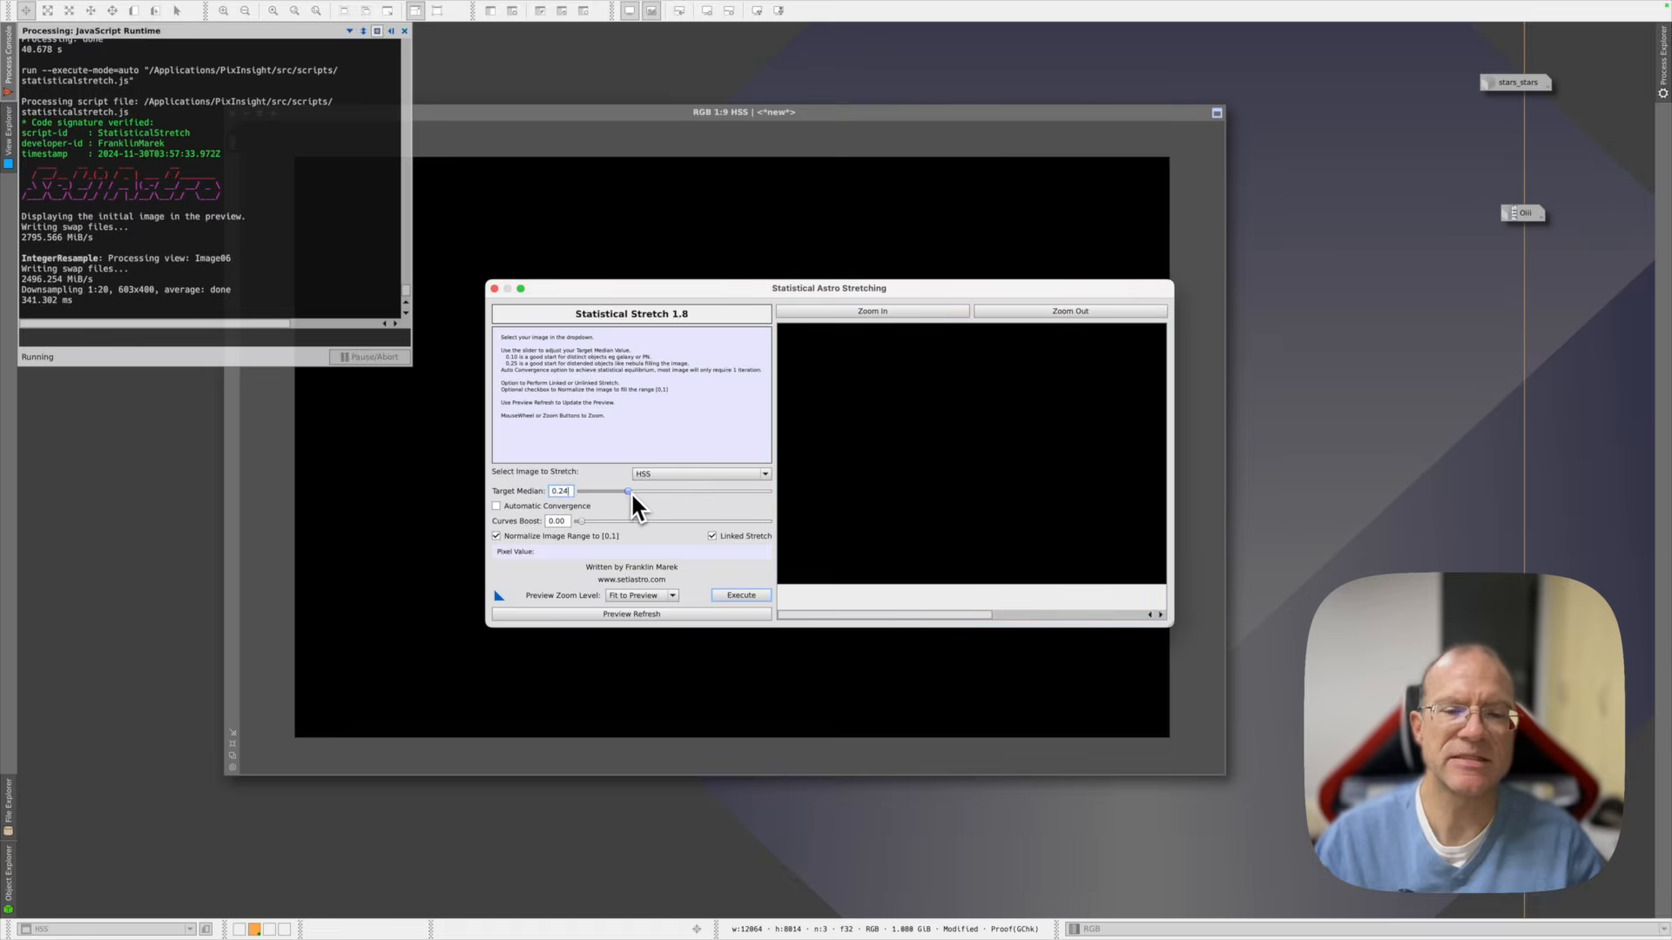
{"action": "left_click_drag", "start_coordinate": [630, 491], "coordinate": [614, 492]}
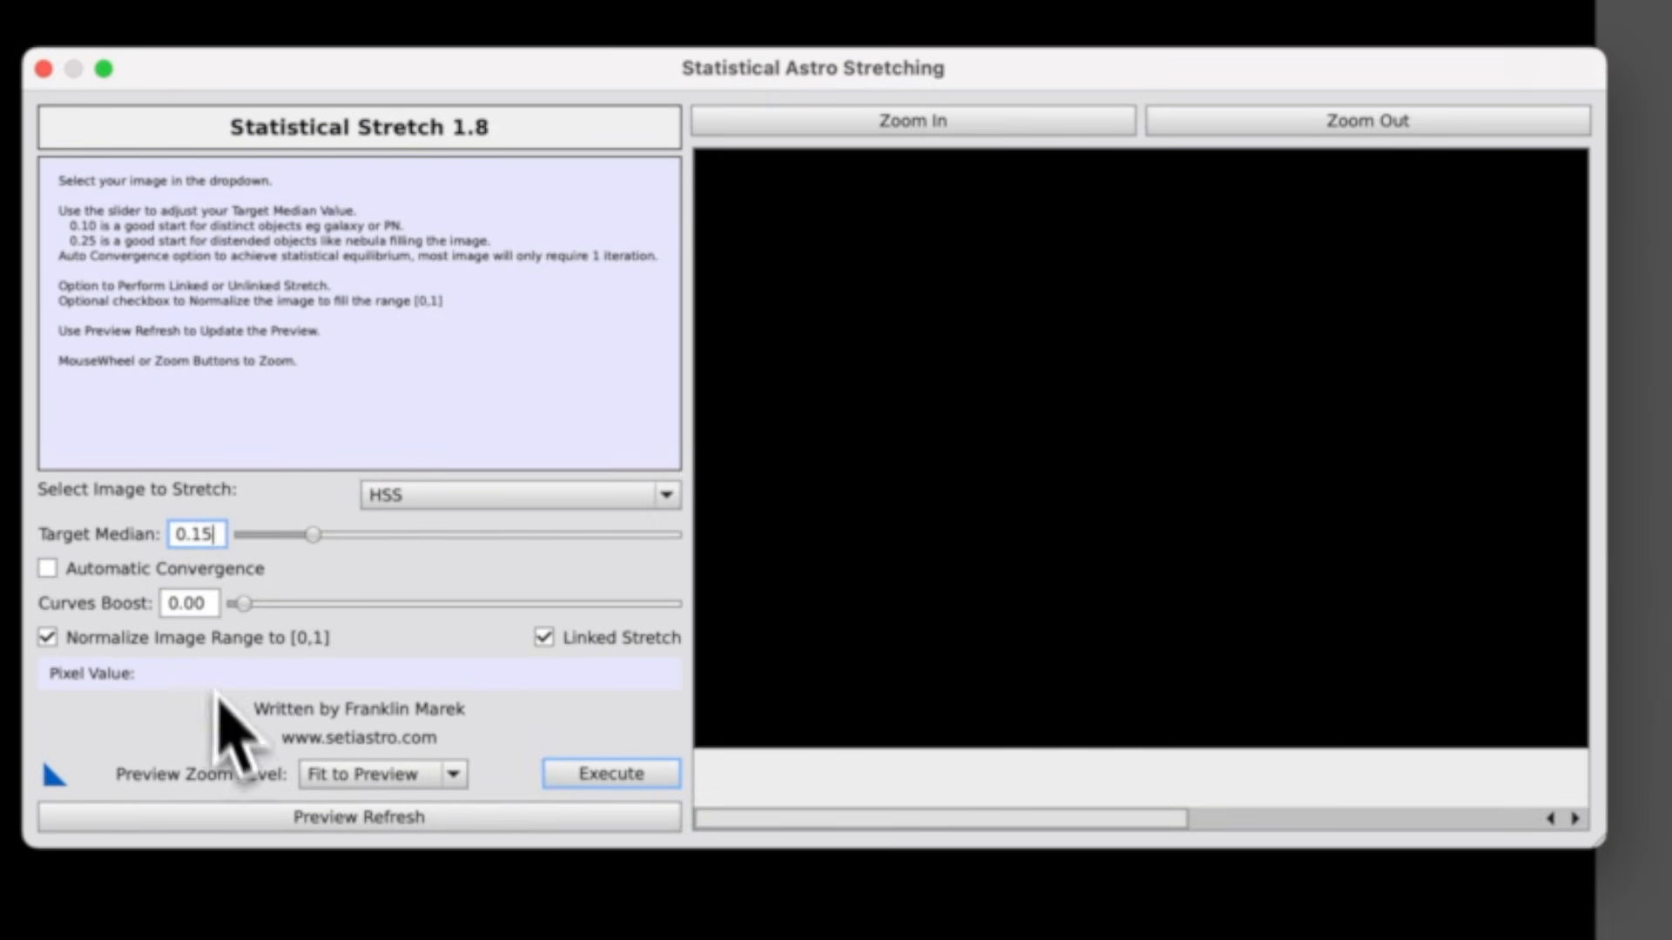
{"action": "left_click", "coordinate": [366, 823]}
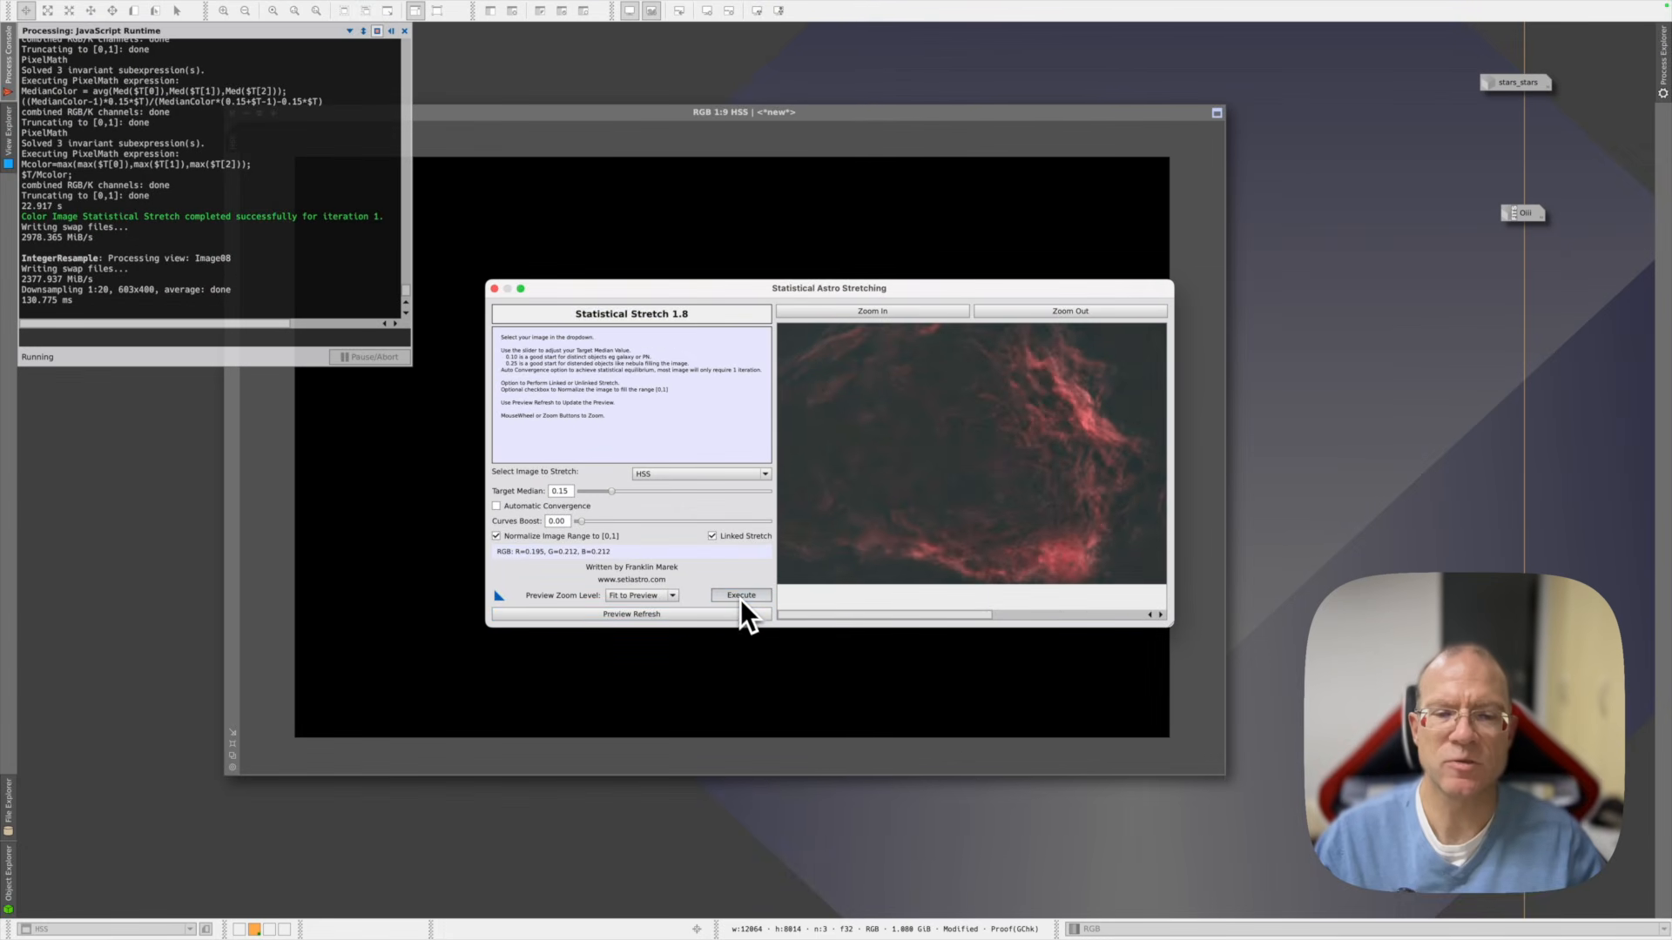
{"action": "left_click", "coordinate": [740, 597]}
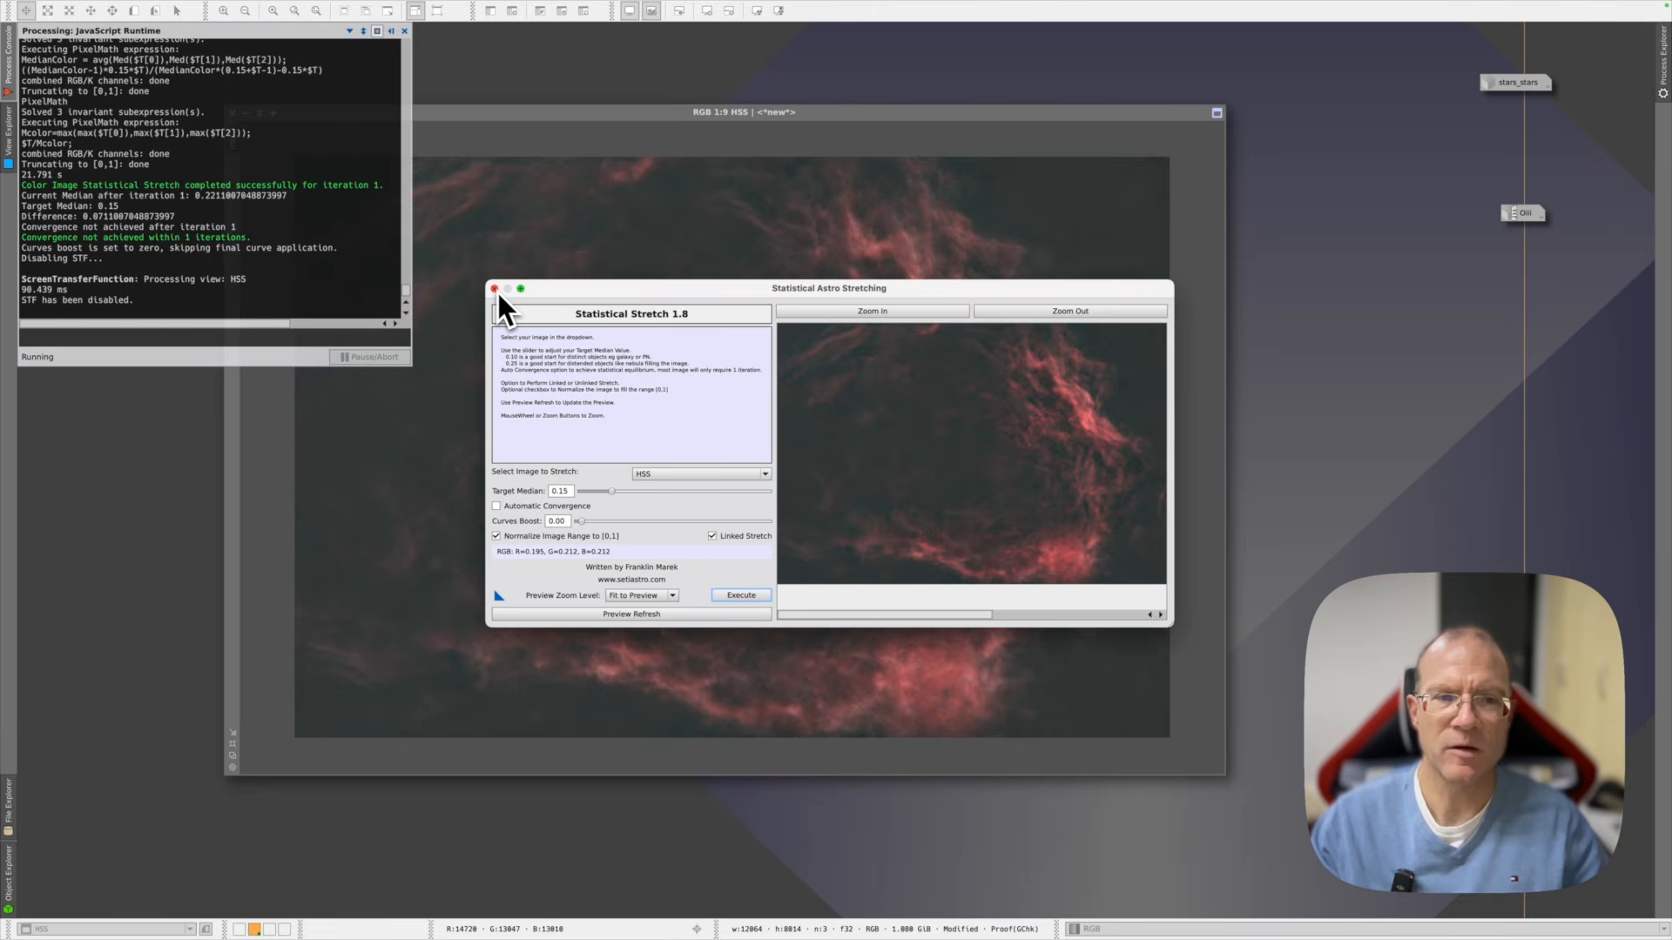
{"action": "left_click", "coordinate": [494, 290]}
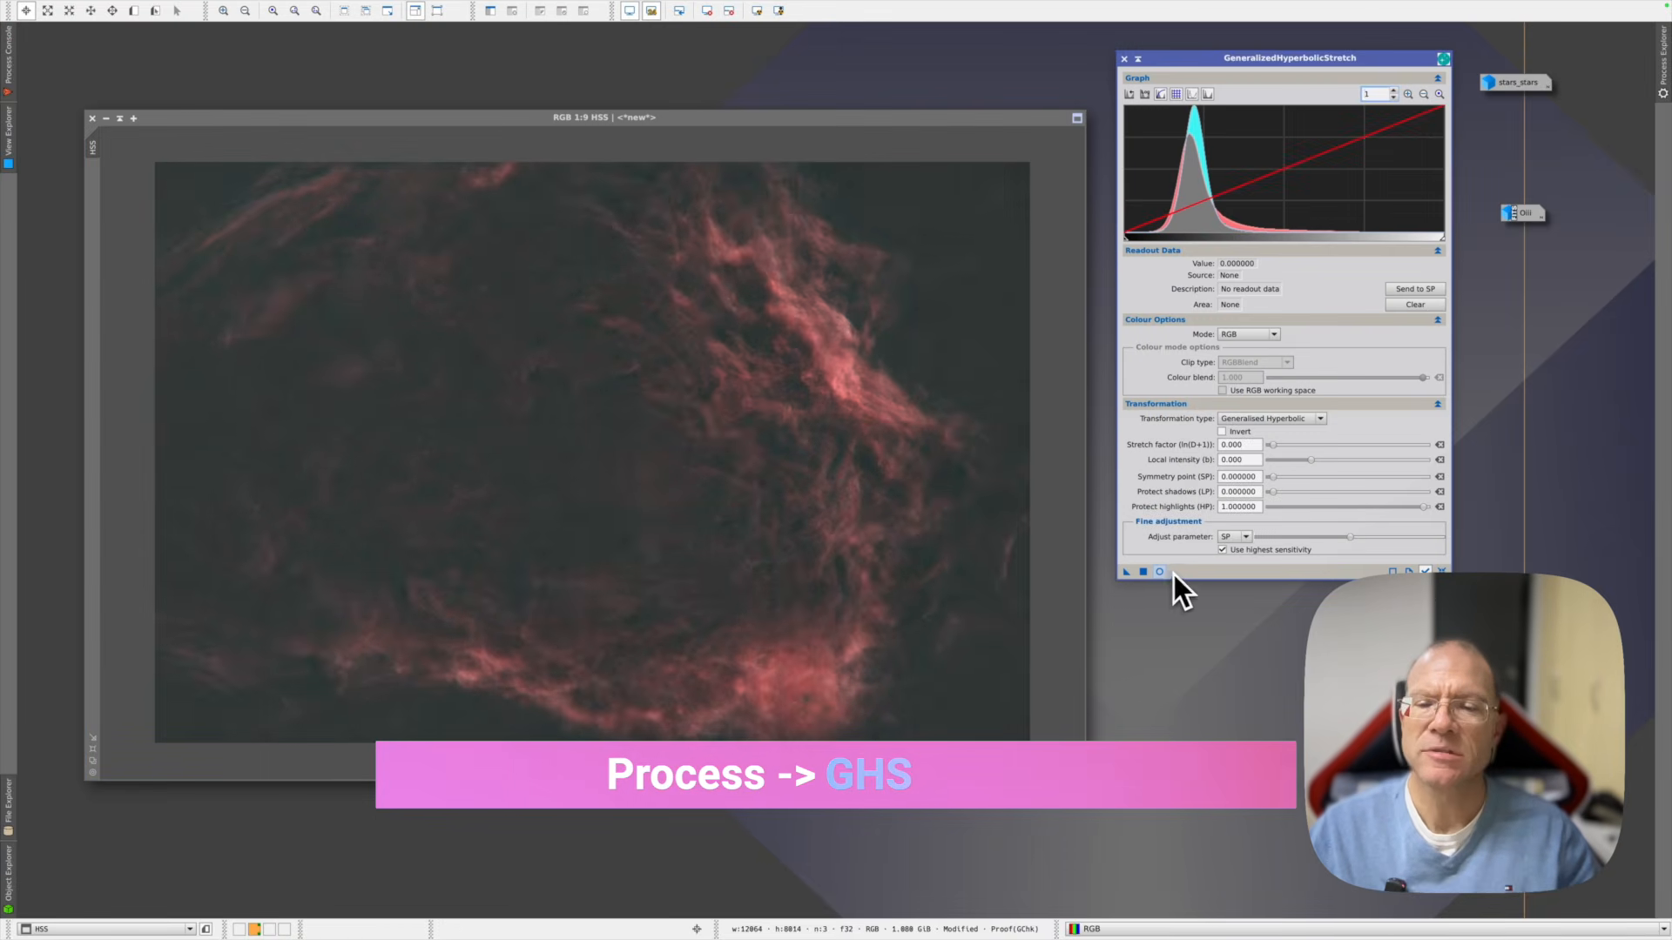
Preview GeneralizedHyperbolicStretch on HSS, sample the nebula filaments in the preview and use the readout as the symmetry point
{"action": "left_click", "coordinate": [1160, 572]}
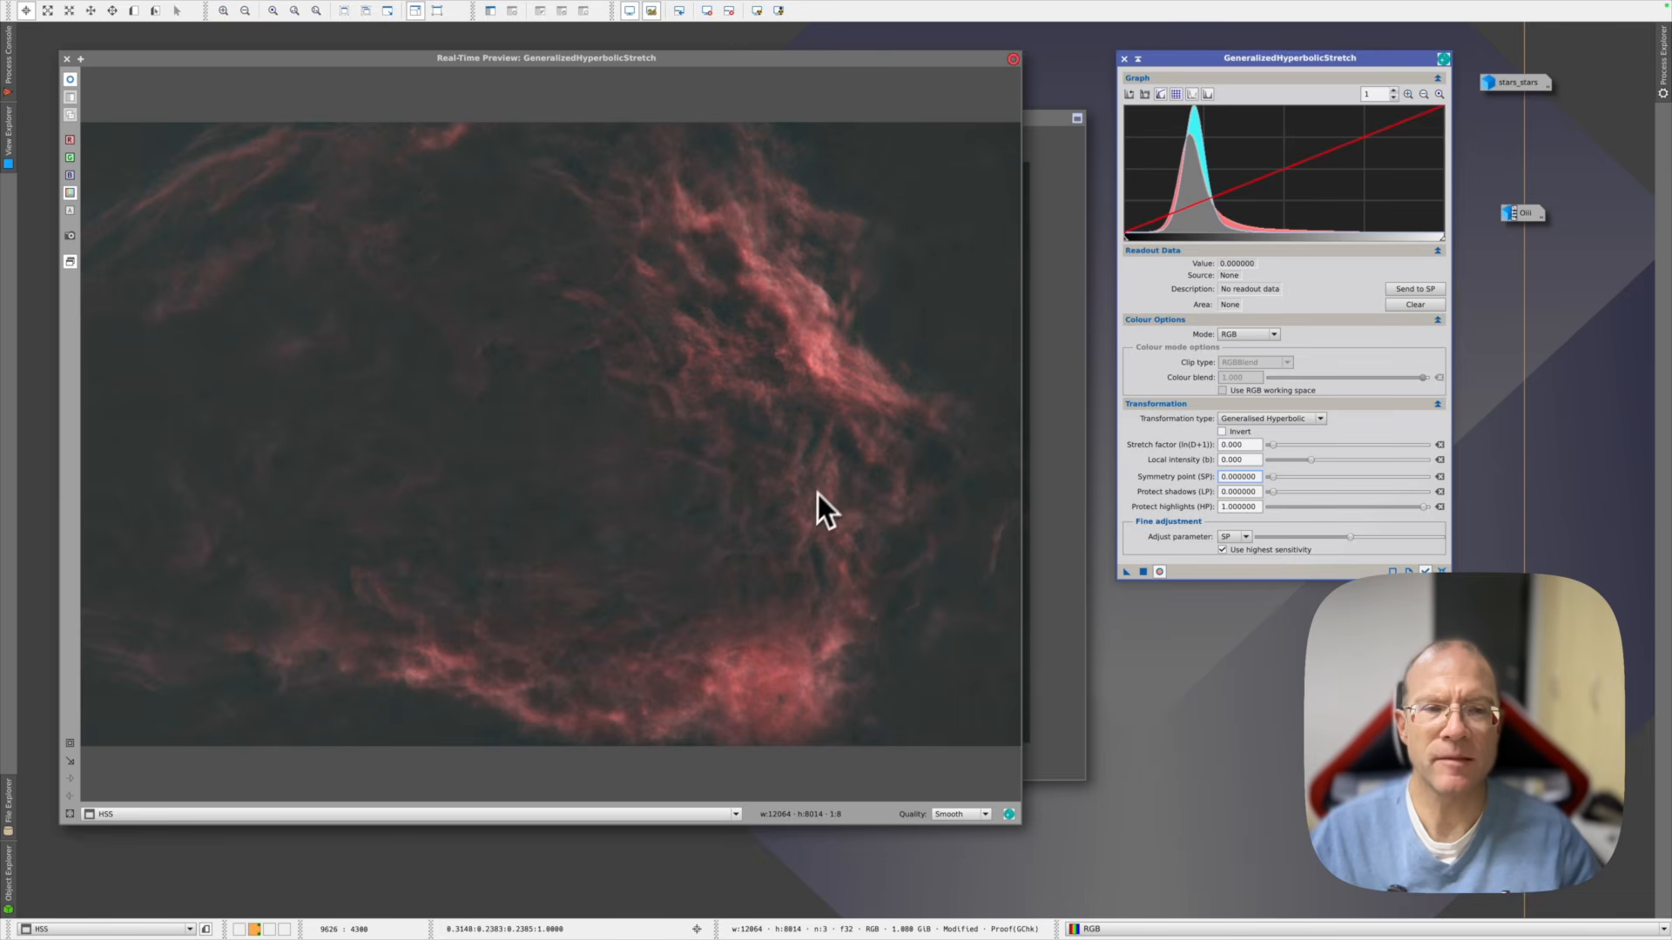
{"action": "left_click", "coordinate": [714, 355]}
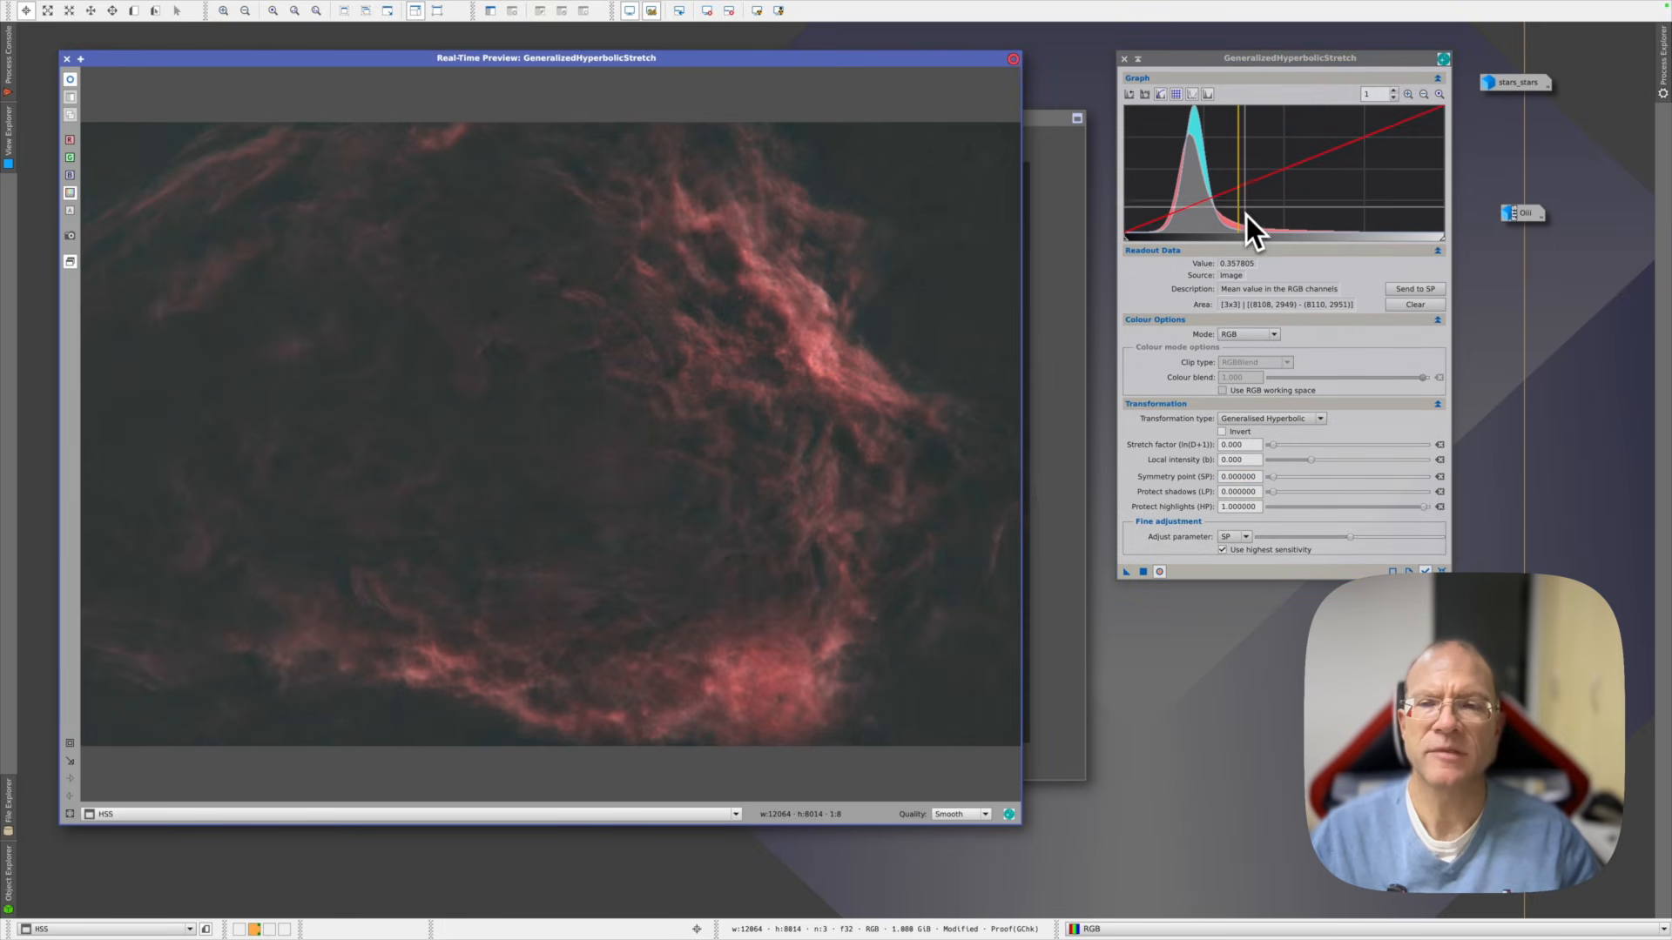
{"action": "left_click", "coordinate": [1414, 294]}
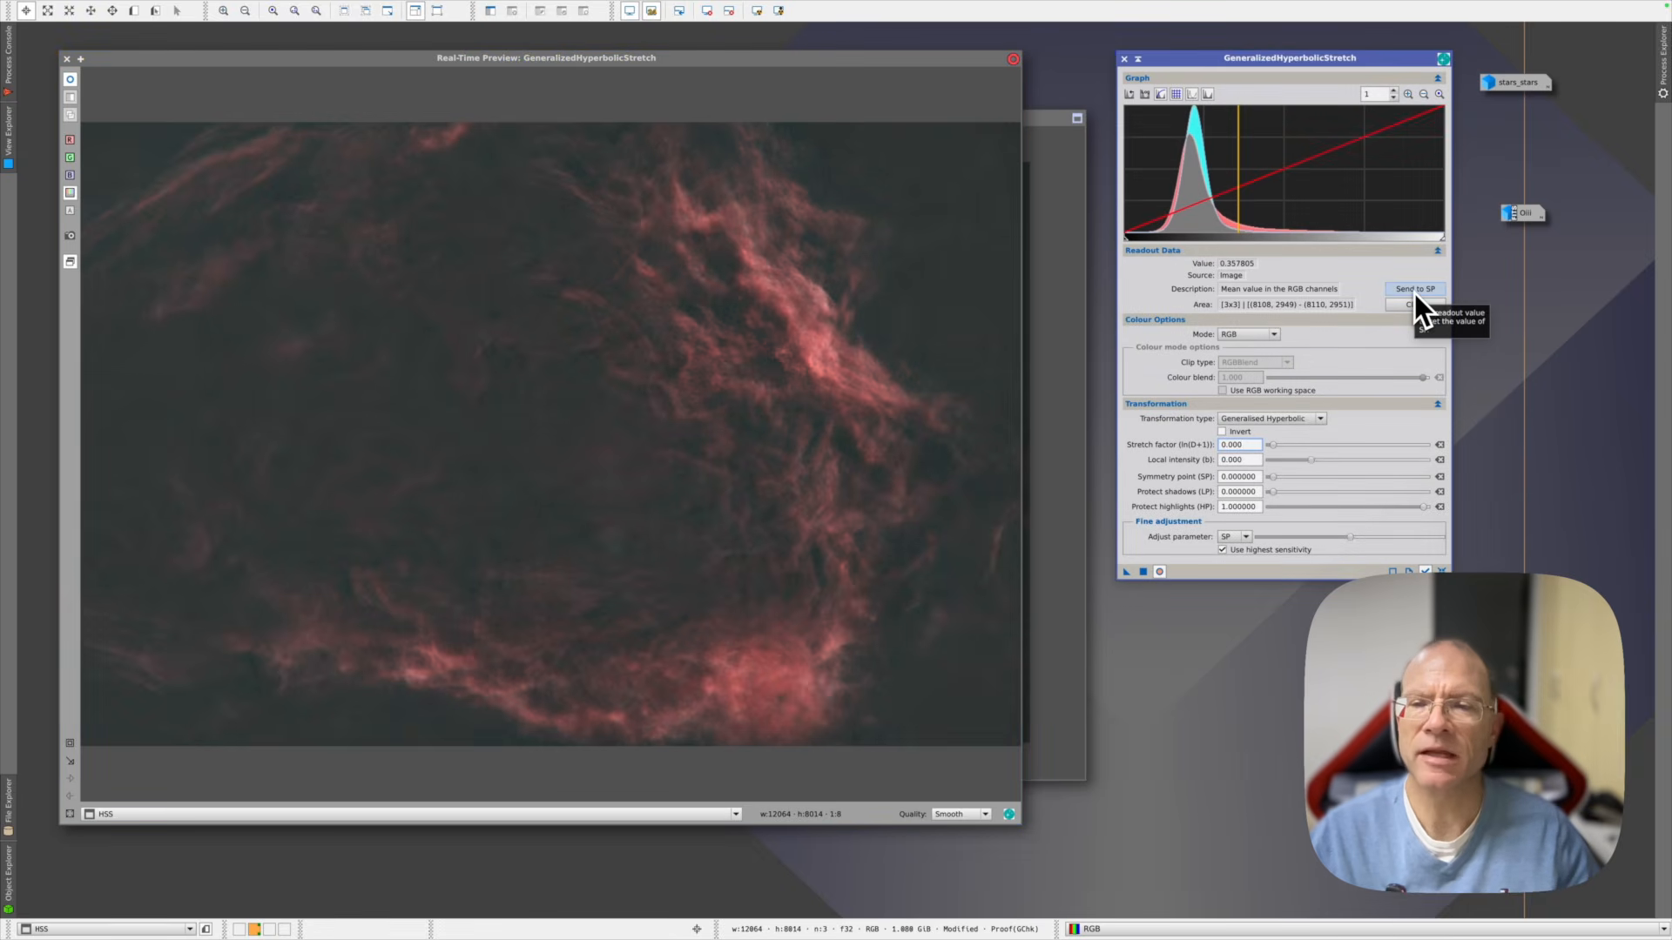
{"action": "left_click", "coordinate": [1414, 293]}
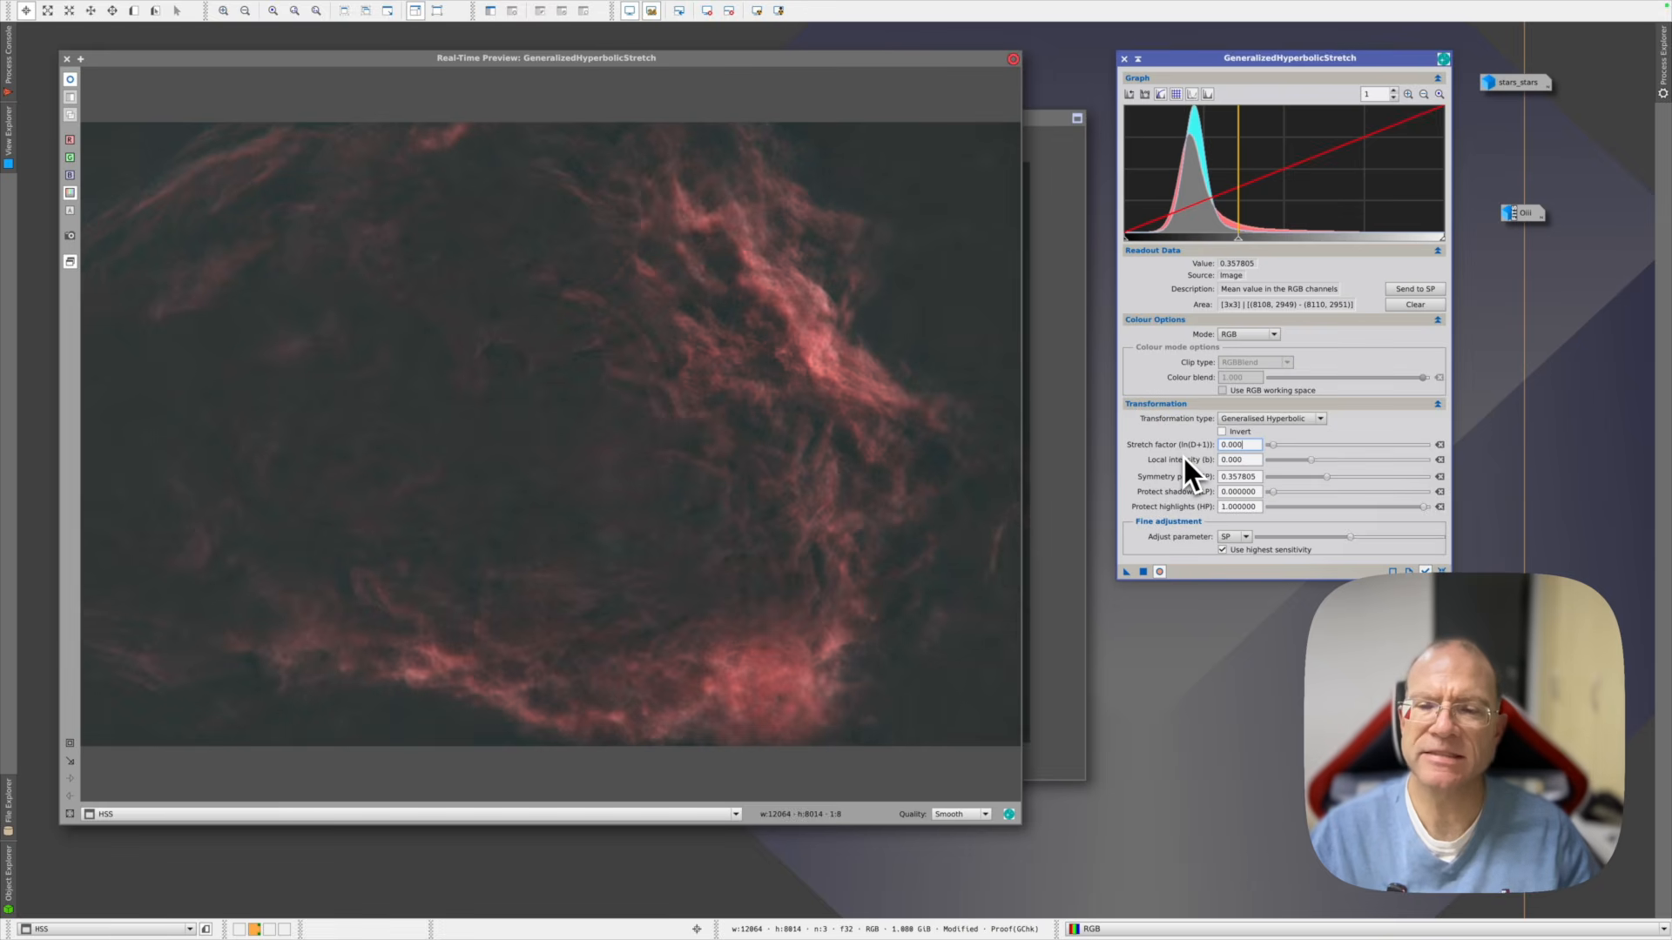
Set the stretch factor to 1.040, check the effect in the real-time preview and apply the stretch to HSS
{"action": "mouse_move", "coordinate": [1184, 458]}
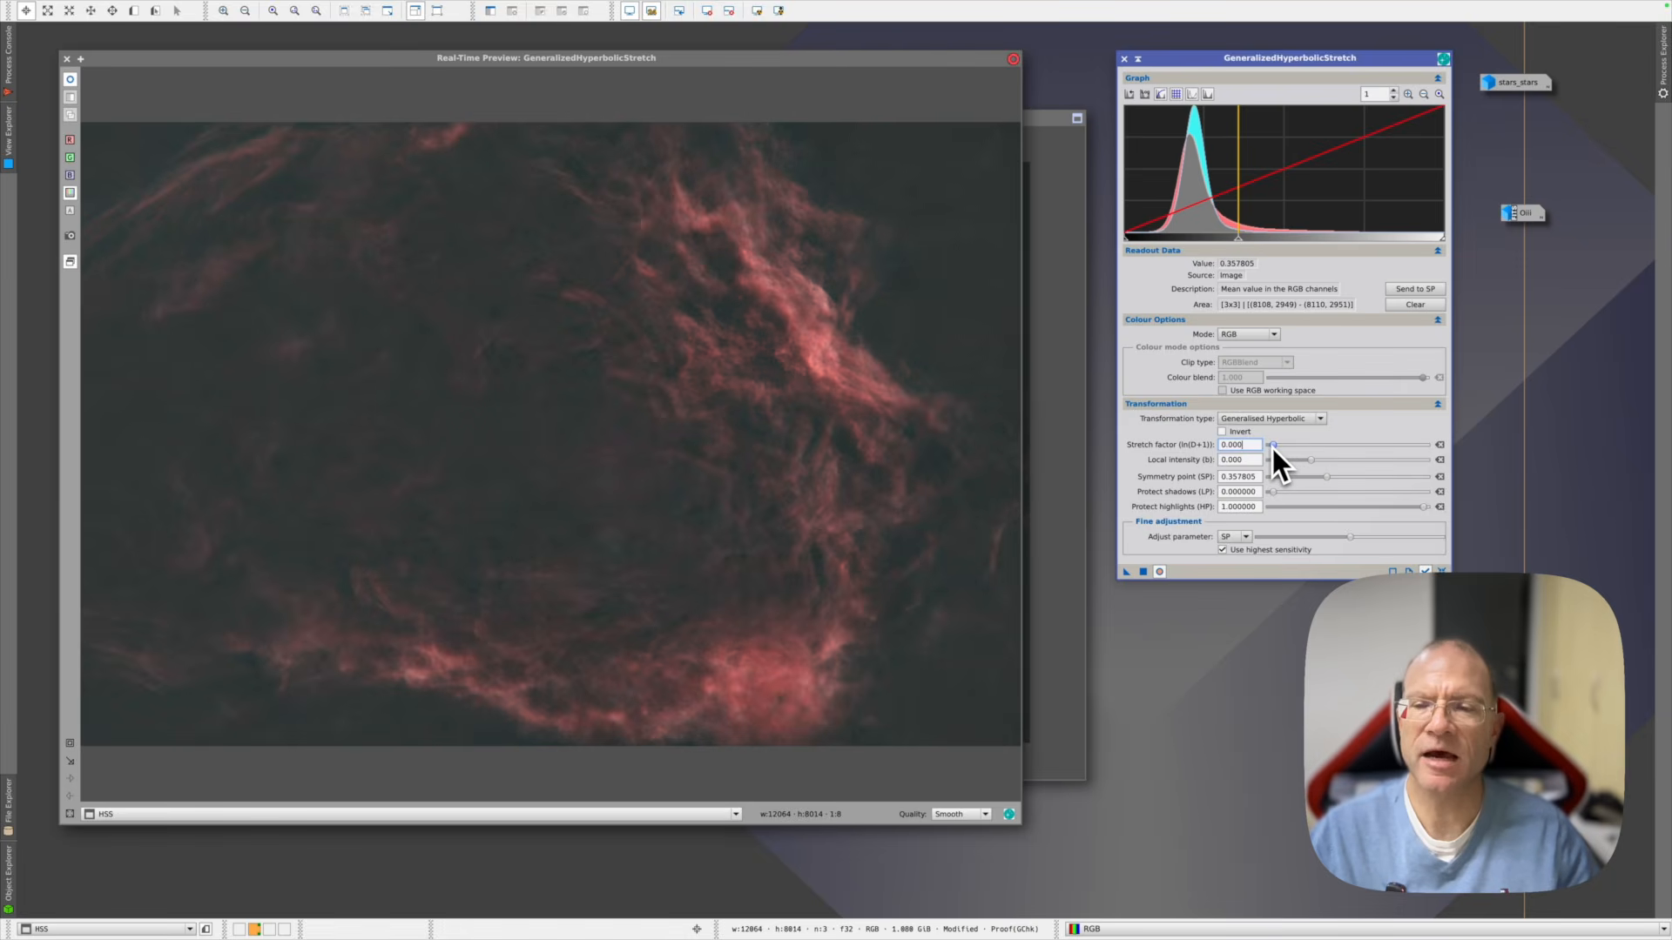
{"action": "left_click_drag", "start_coordinate": [1273, 446], "coordinate": [1280, 444]}
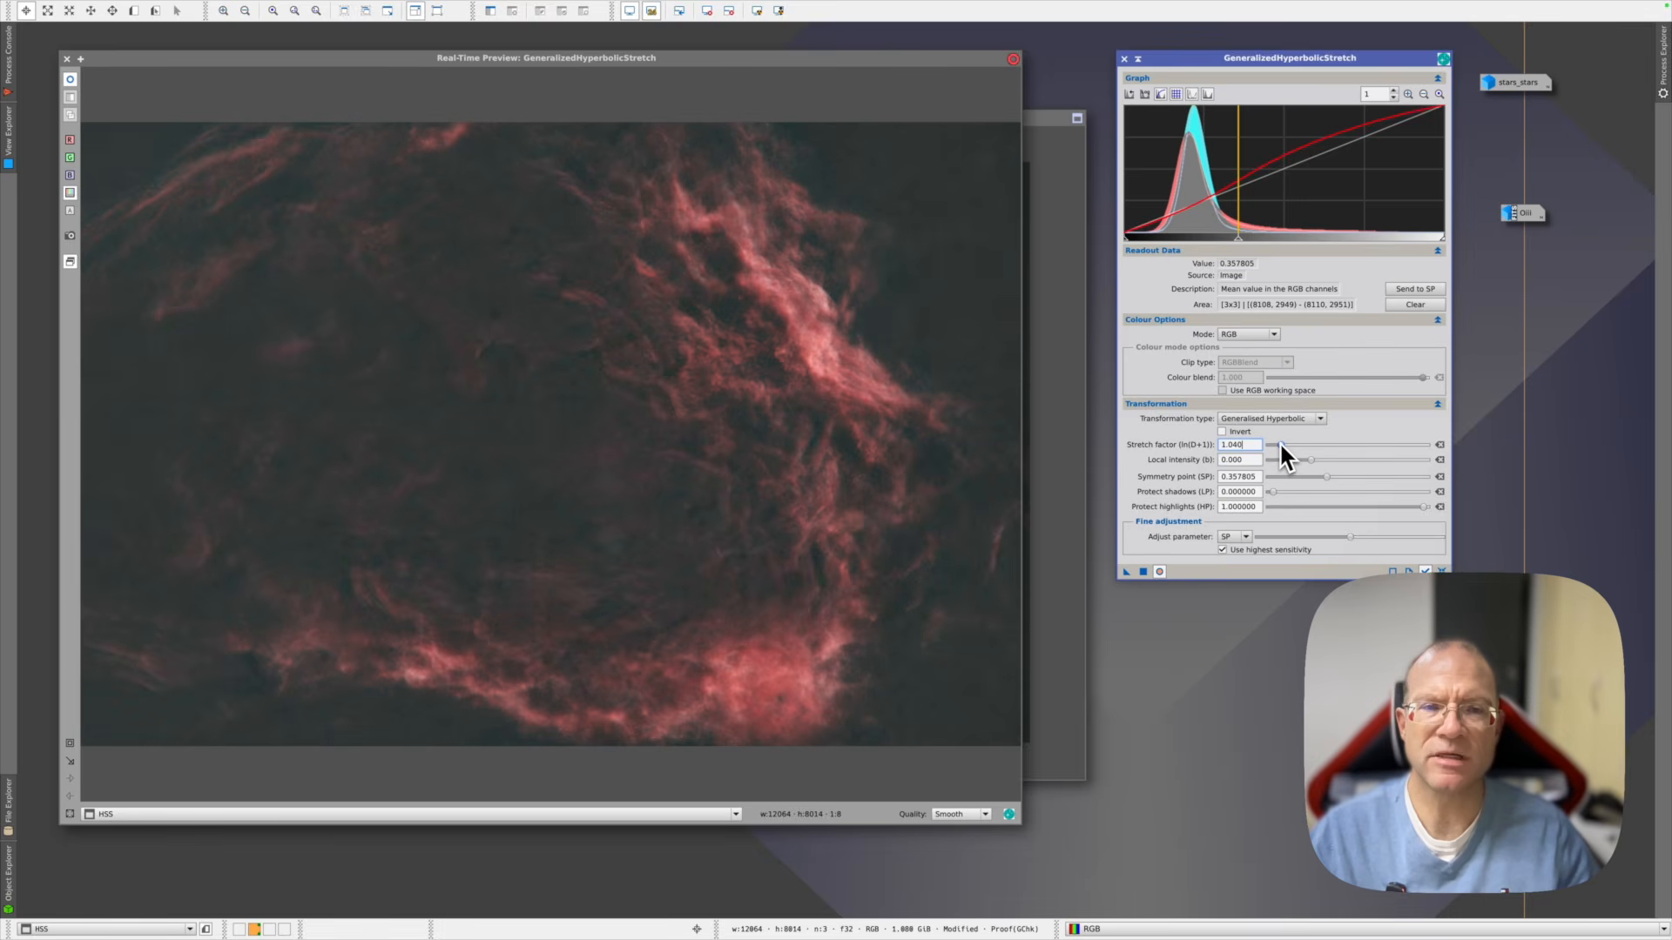
{"action": "left_click", "coordinate": [1160, 571]}
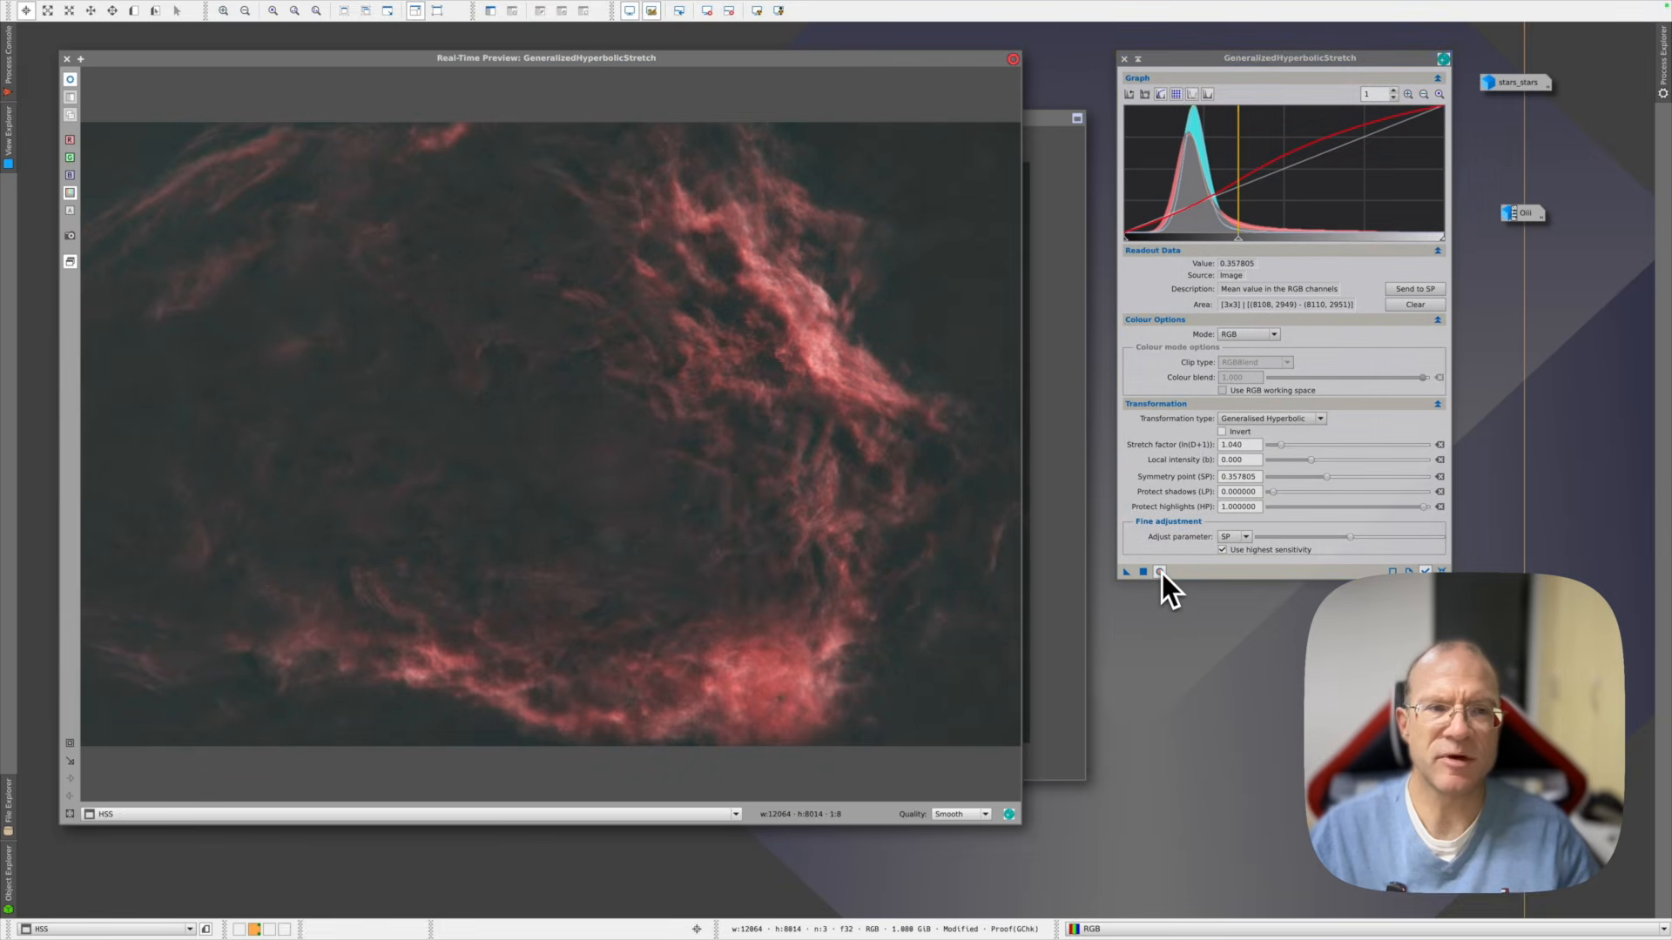
{"action": "left_click", "coordinate": [1142, 573]}
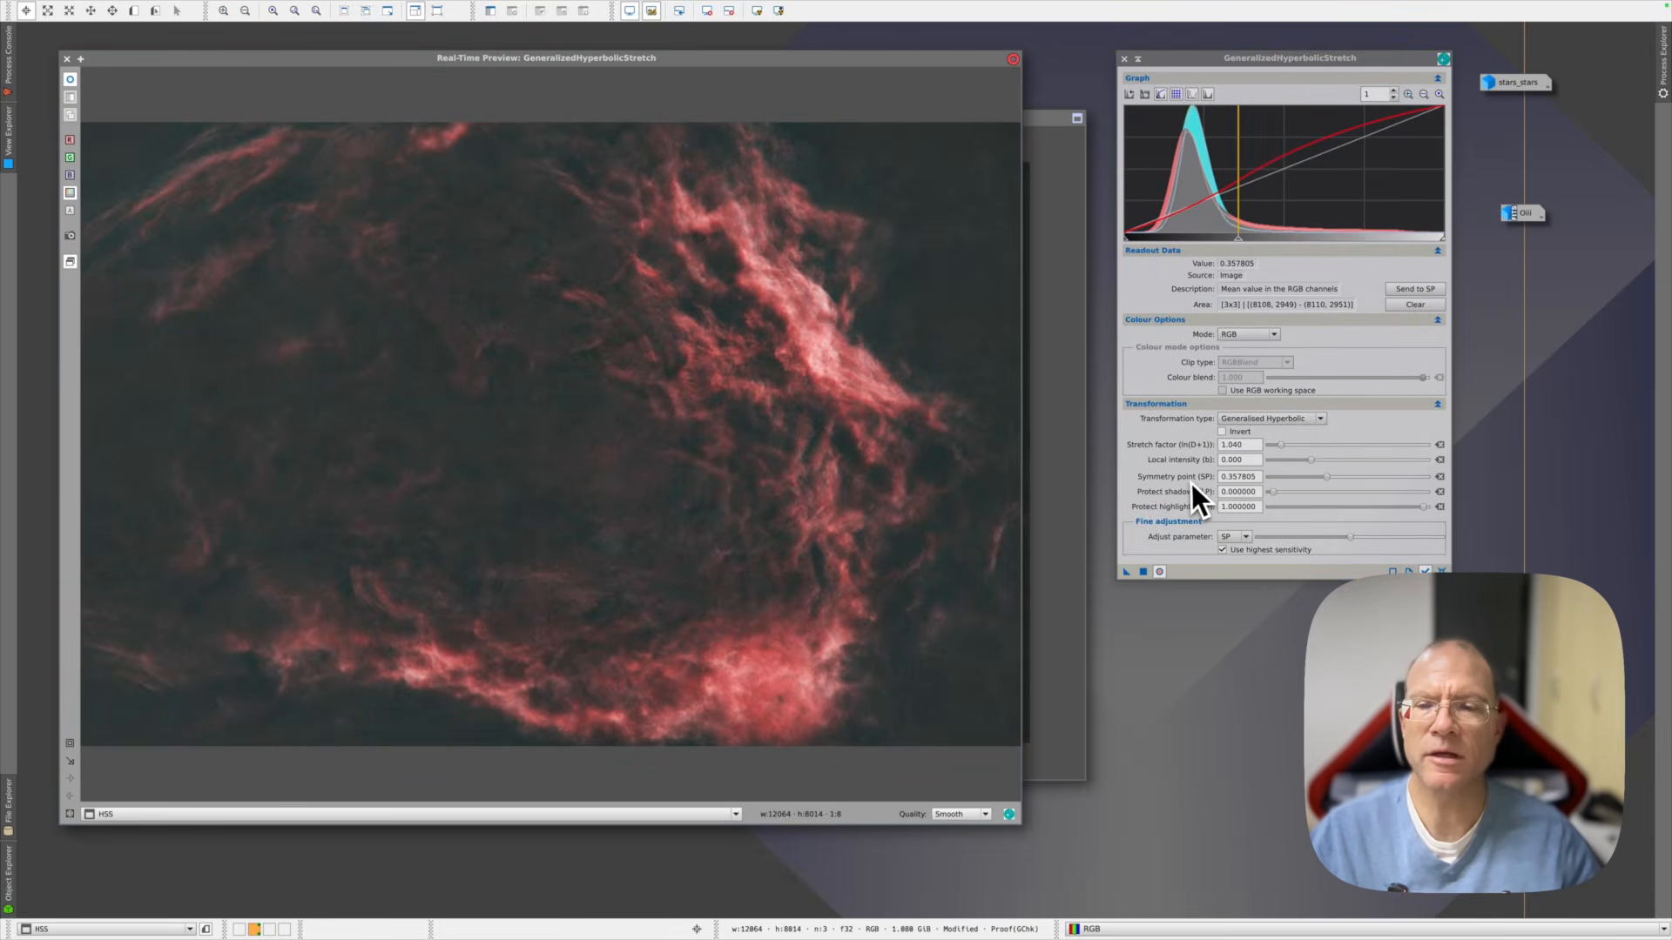
Lower the symmetry point to 0.340000 and apply the hyperbolic stretch to HSS again
{"action": "left_click", "coordinate": [1328, 479]}
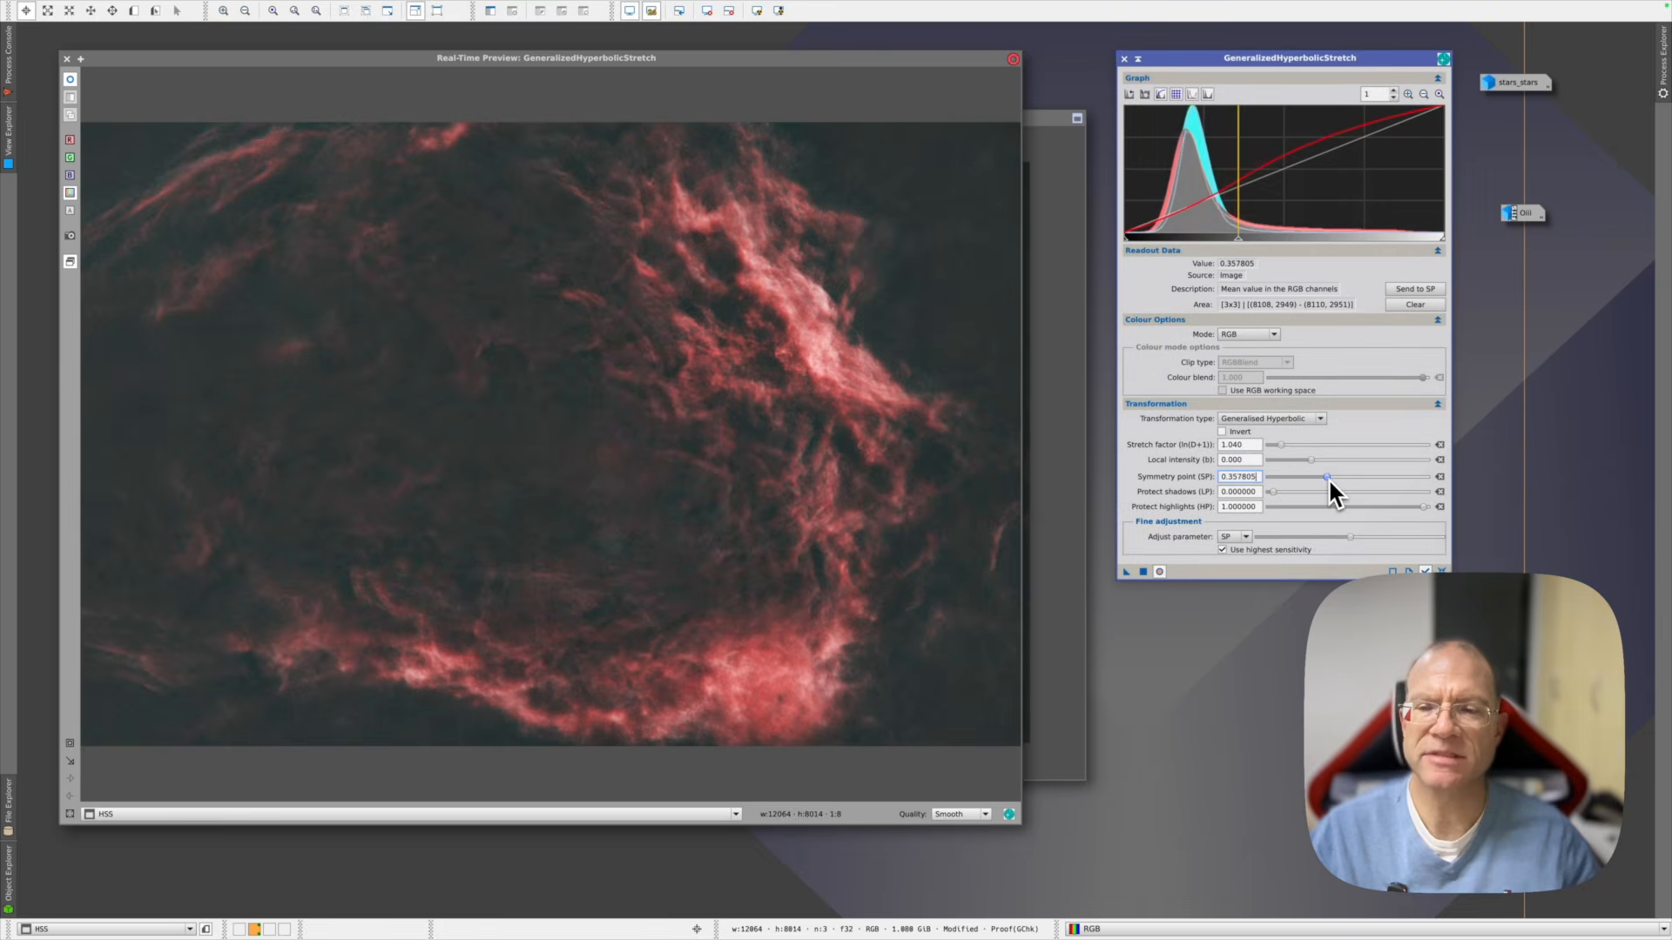
{"action": "left_click_drag", "start_coordinate": [1329, 485], "coordinate": [1324, 478]}
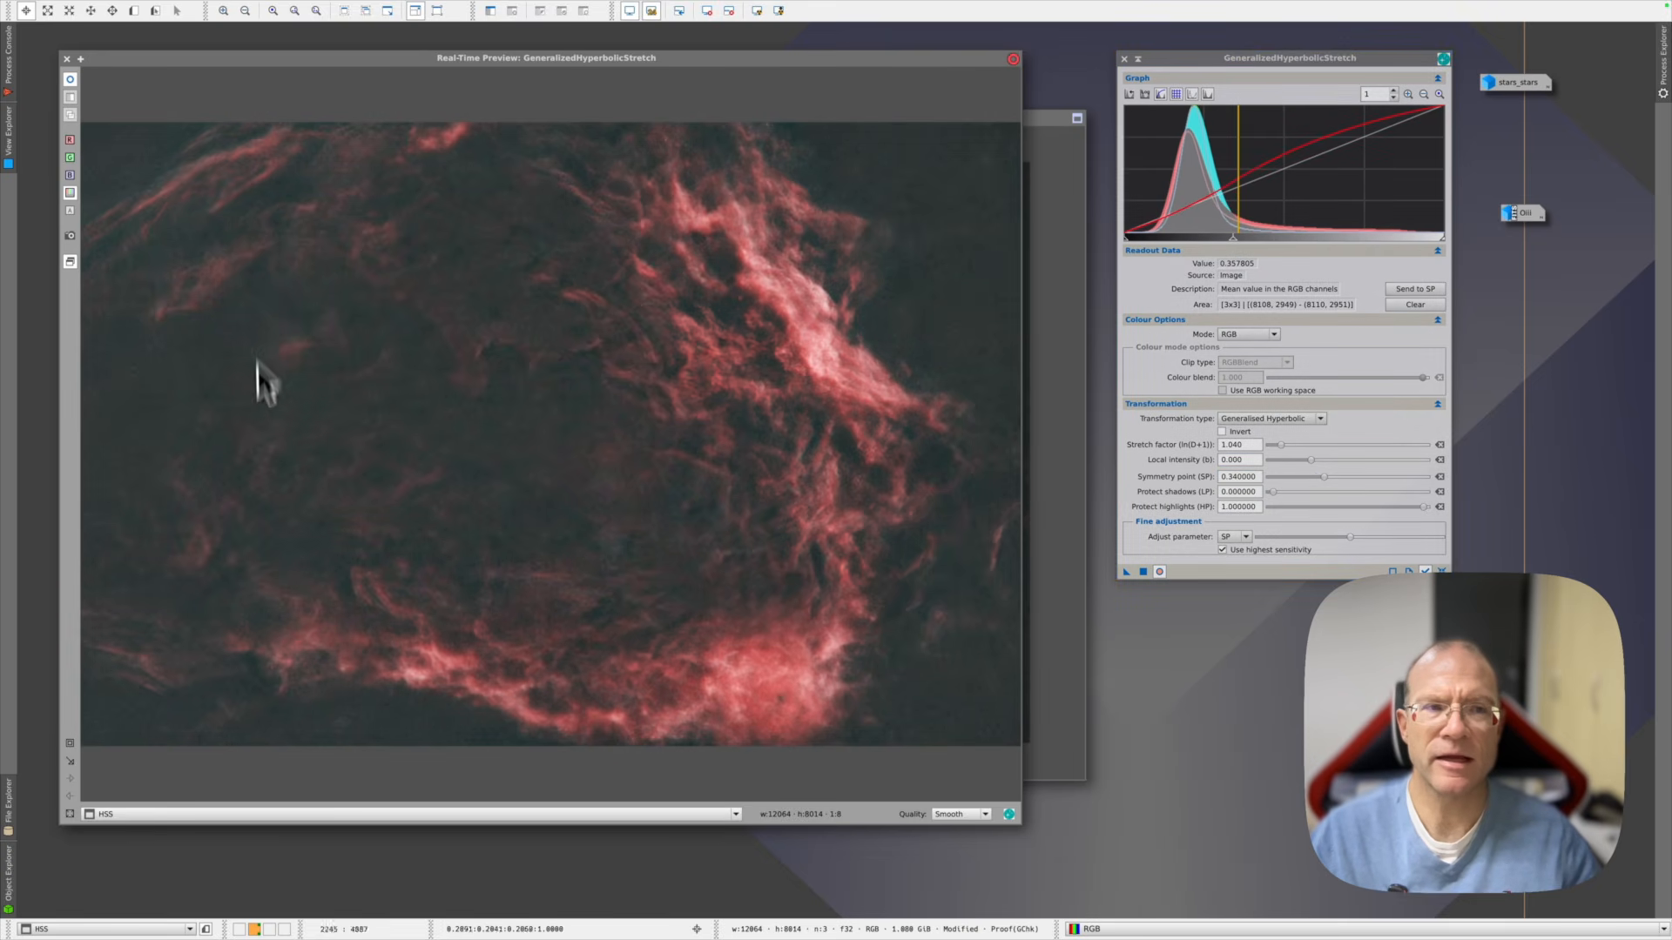
{"action": "left_click", "coordinate": [1146, 578]}
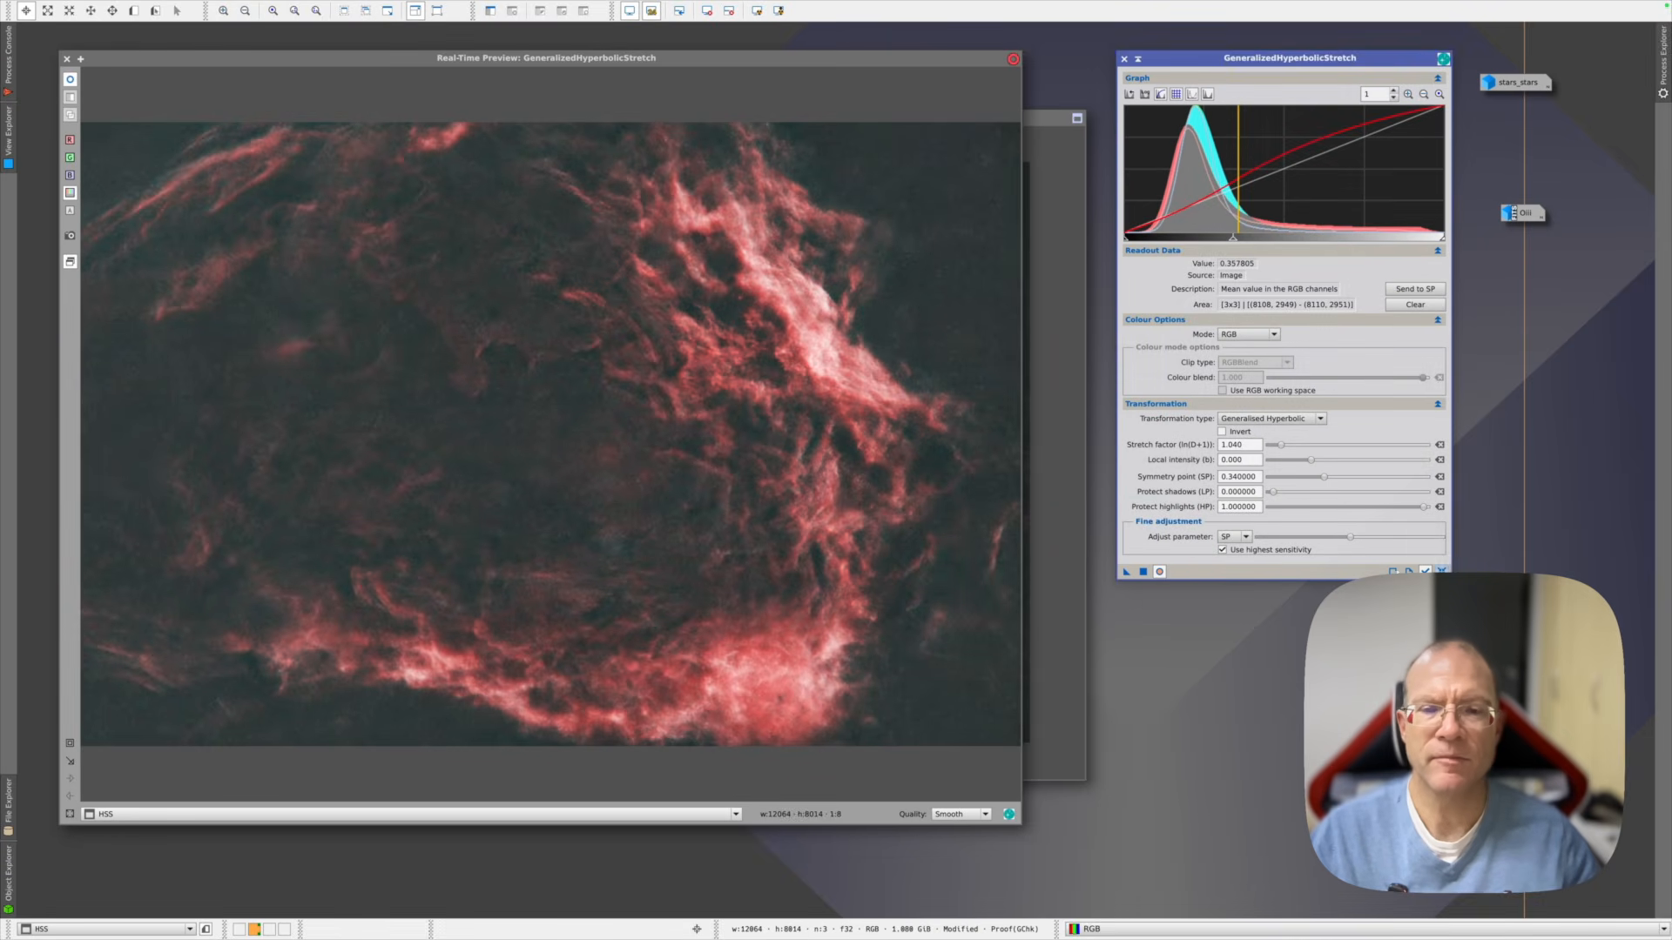
Reset the GeneralizedHyperbolicStretch parameters and change the transformation type to Linear
{"action": "left_click", "coordinate": [1441, 571]}
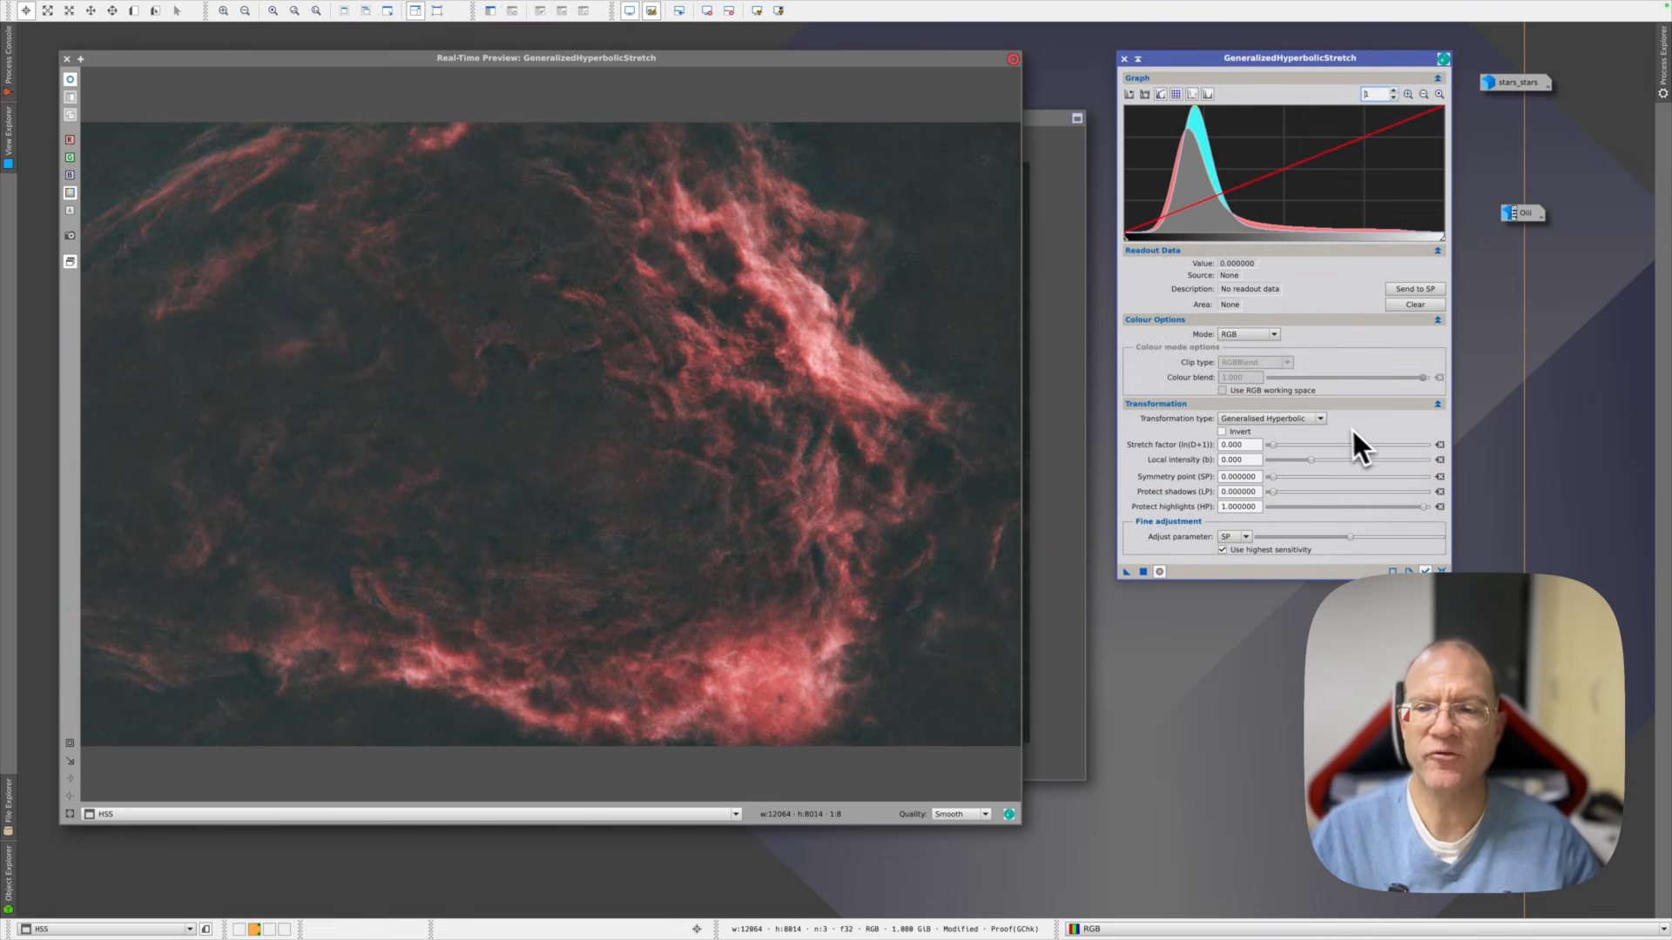
{"action": "left_click", "coordinate": [1321, 419]}
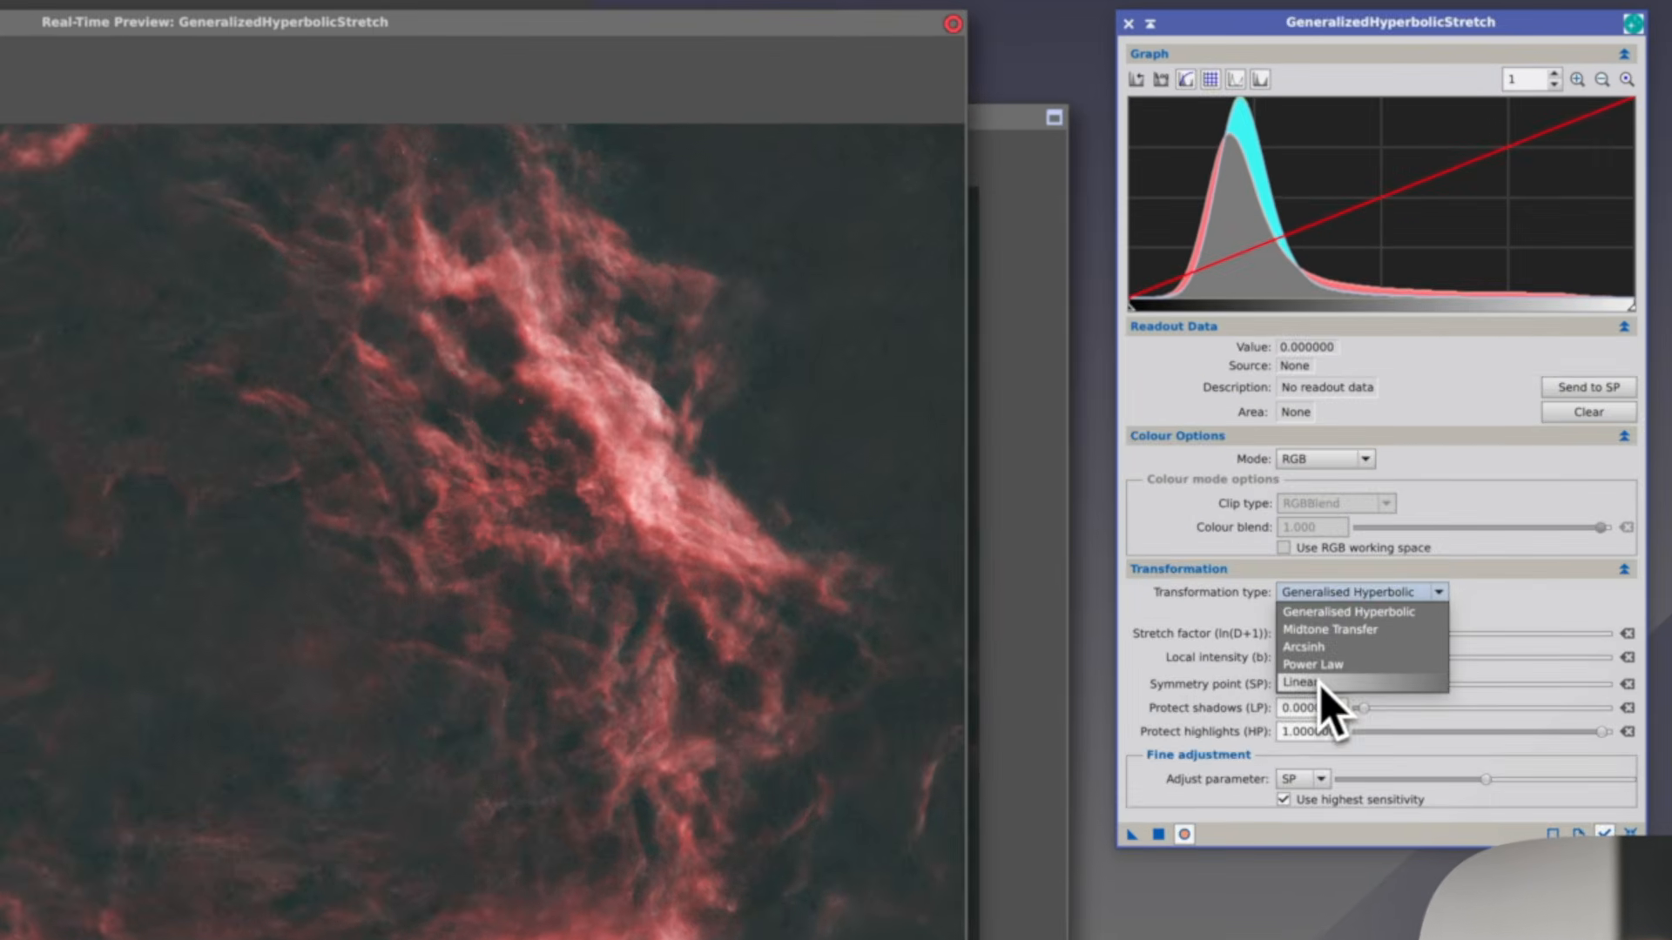
{"action": "left_click", "coordinate": [1319, 684]}
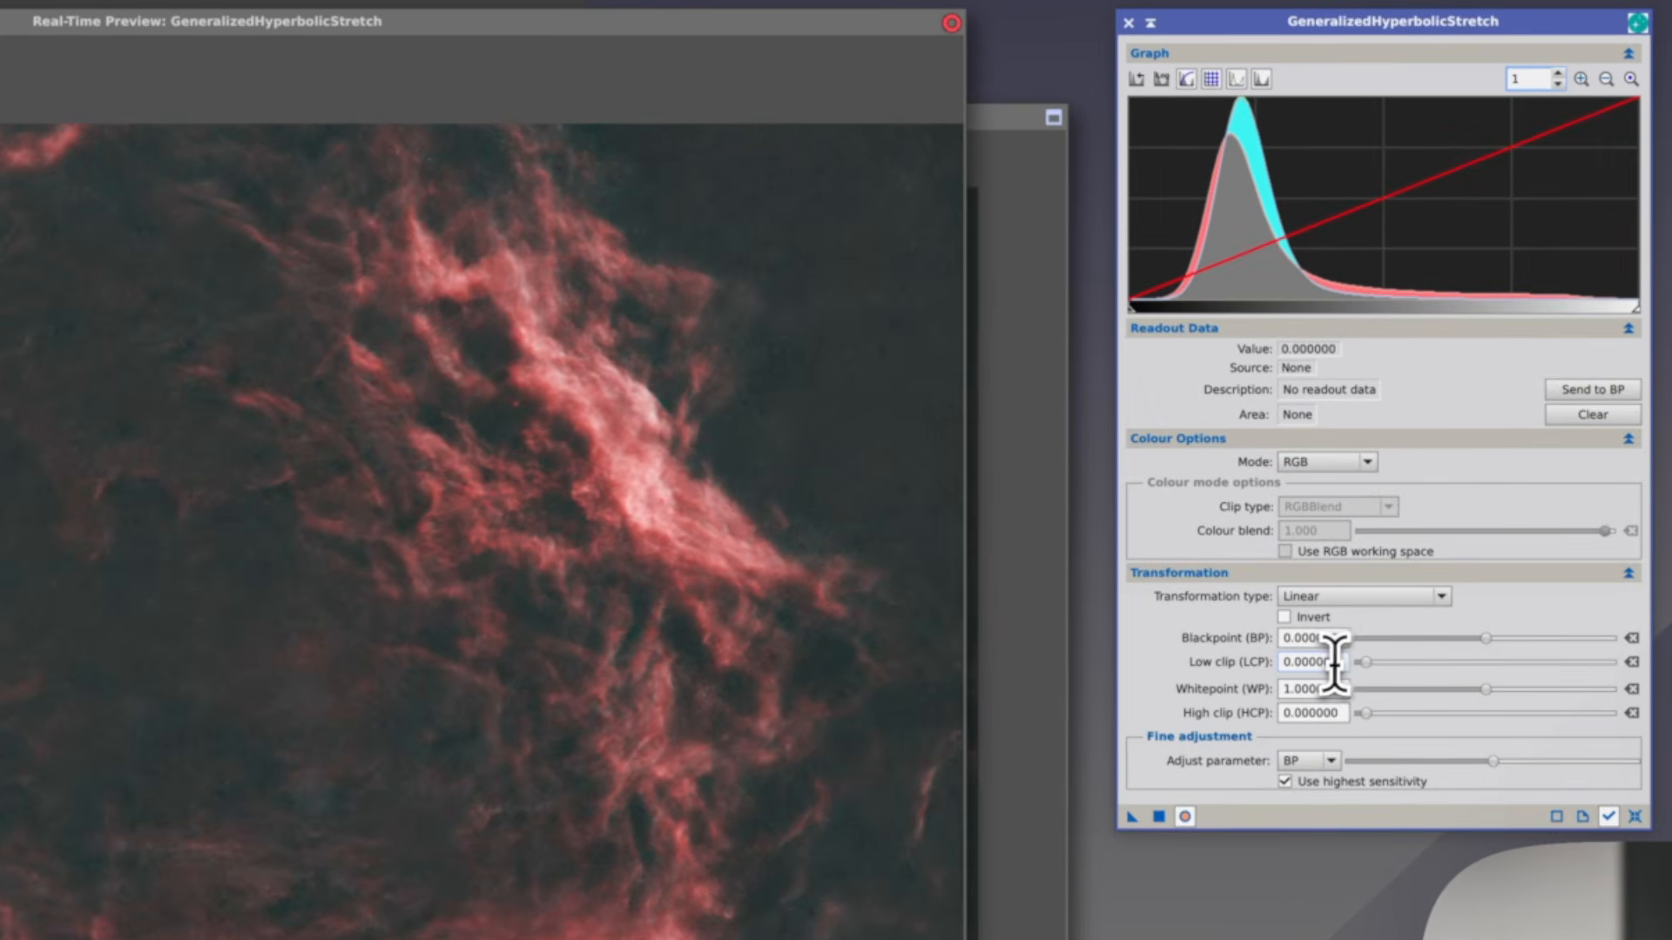
Set the linear stretch's low clip (LCP) to 0.000010
{"action": "left_click", "coordinate": [1340, 662]}
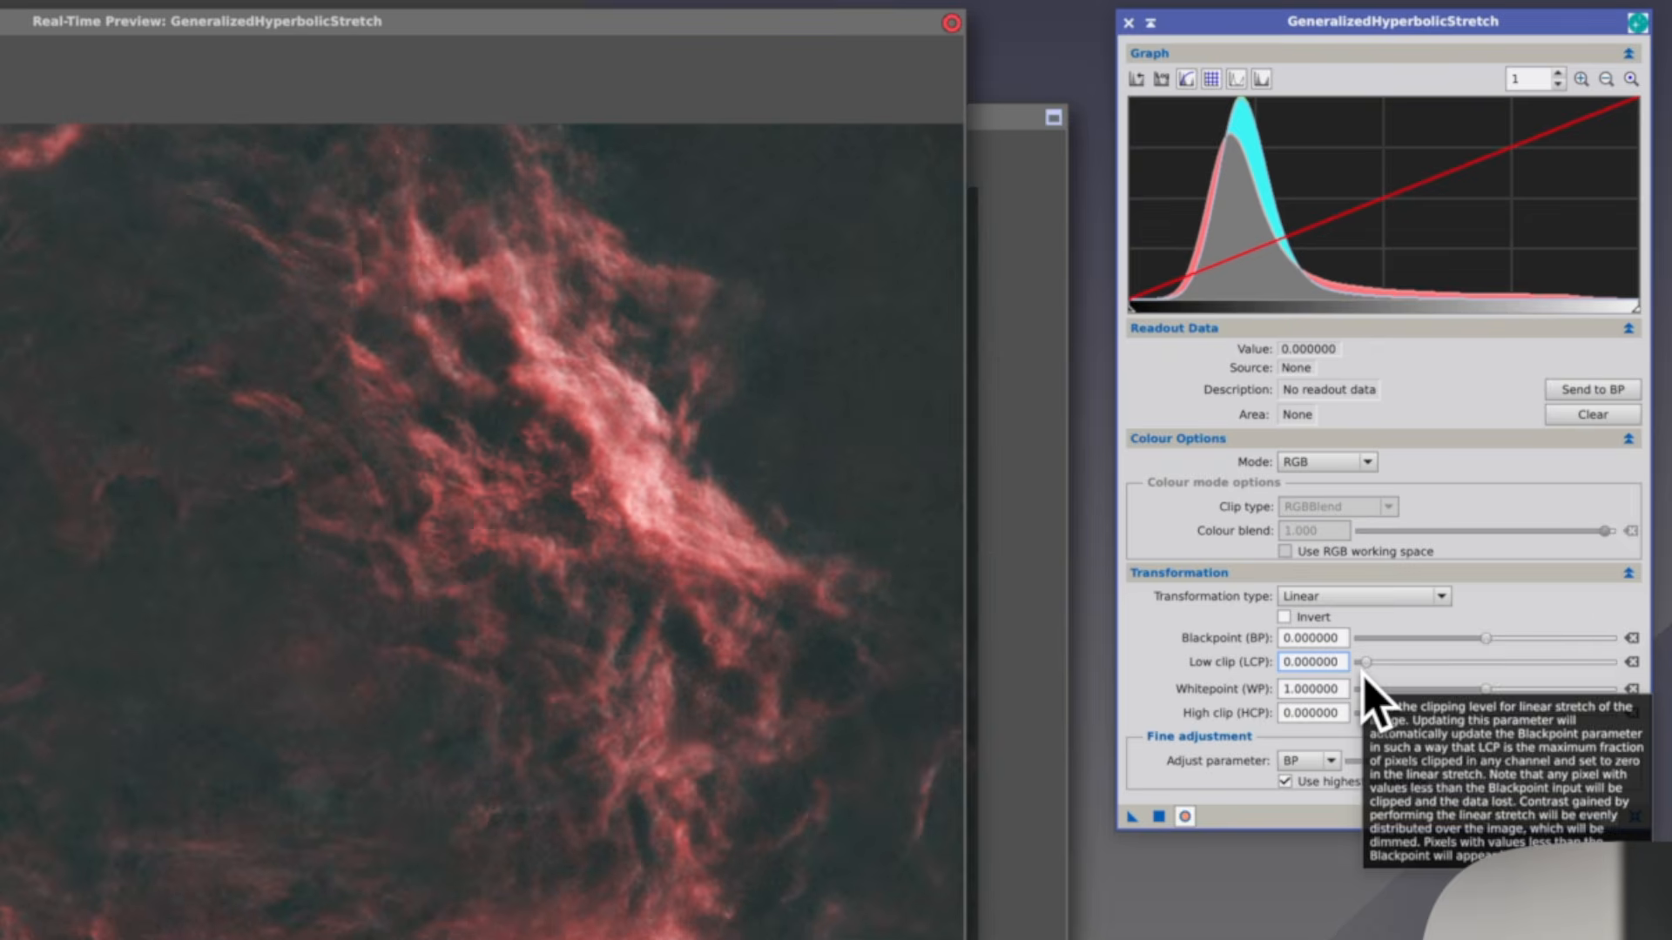
{"action": "key", "text": "BackSpace"}
{"action": "type", "text": "0"}
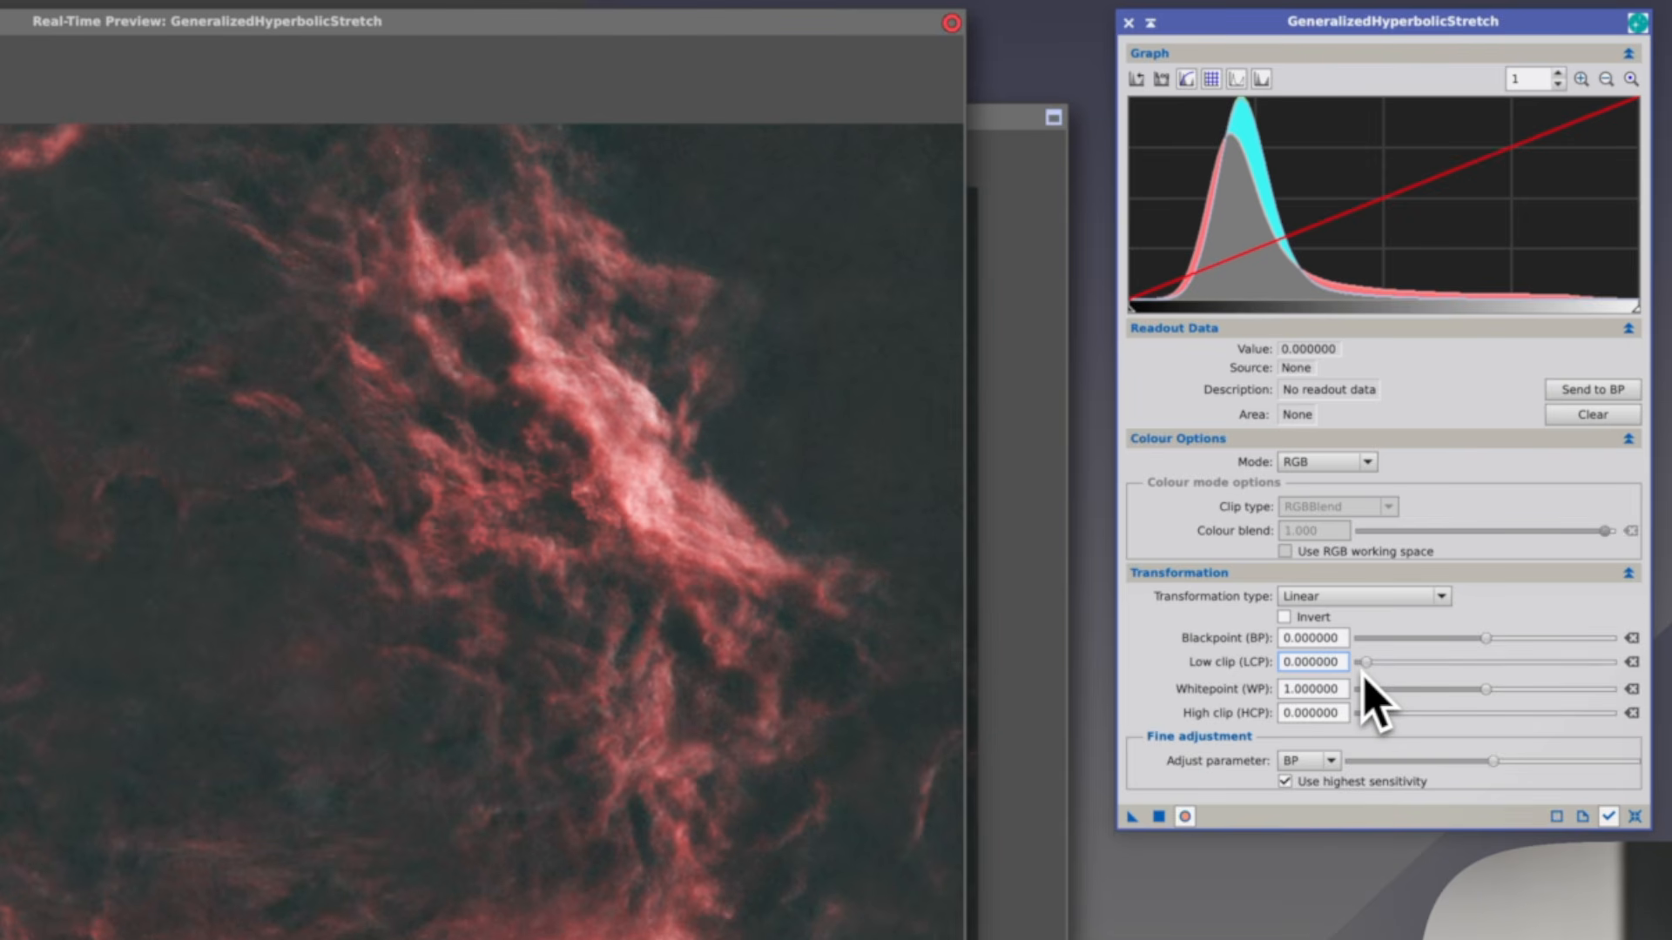
{"action": "key", "text": "BackSpace"}
{"action": "key", "text": "BackSpace"}
{"action": "type", "text": "1"}
{"action": "key", "text": "Return"}
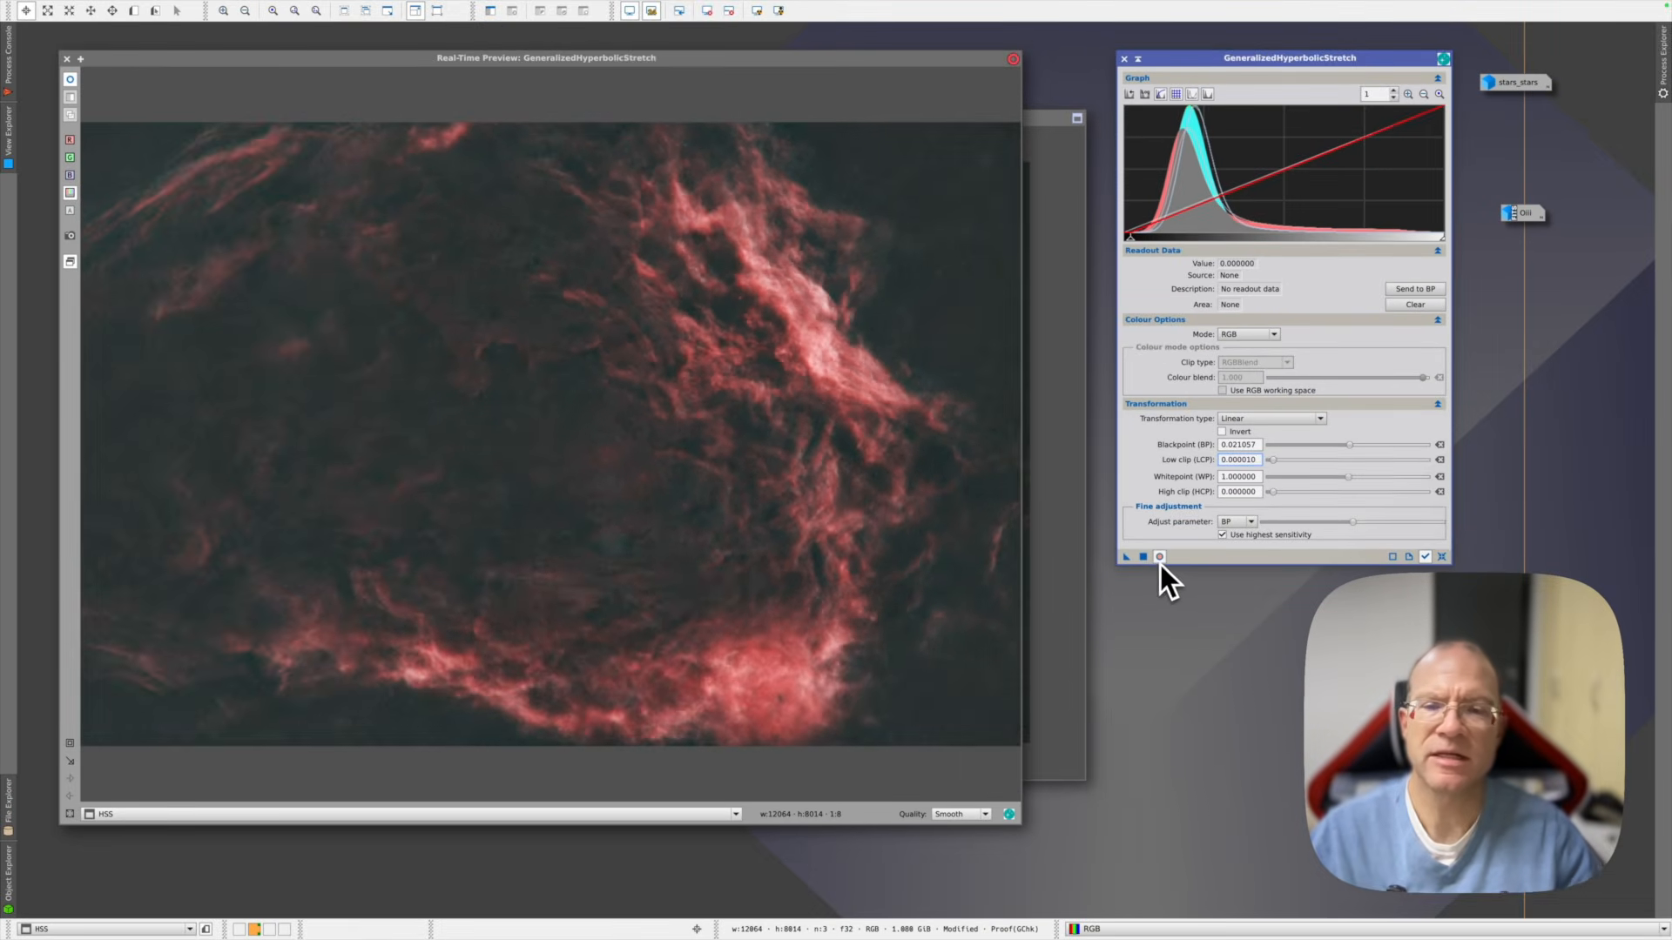
Compare HSS with and without the linear stretch in the preview, apply it, and close the process and preview
{"action": "left_click", "coordinate": [1184, 816]}
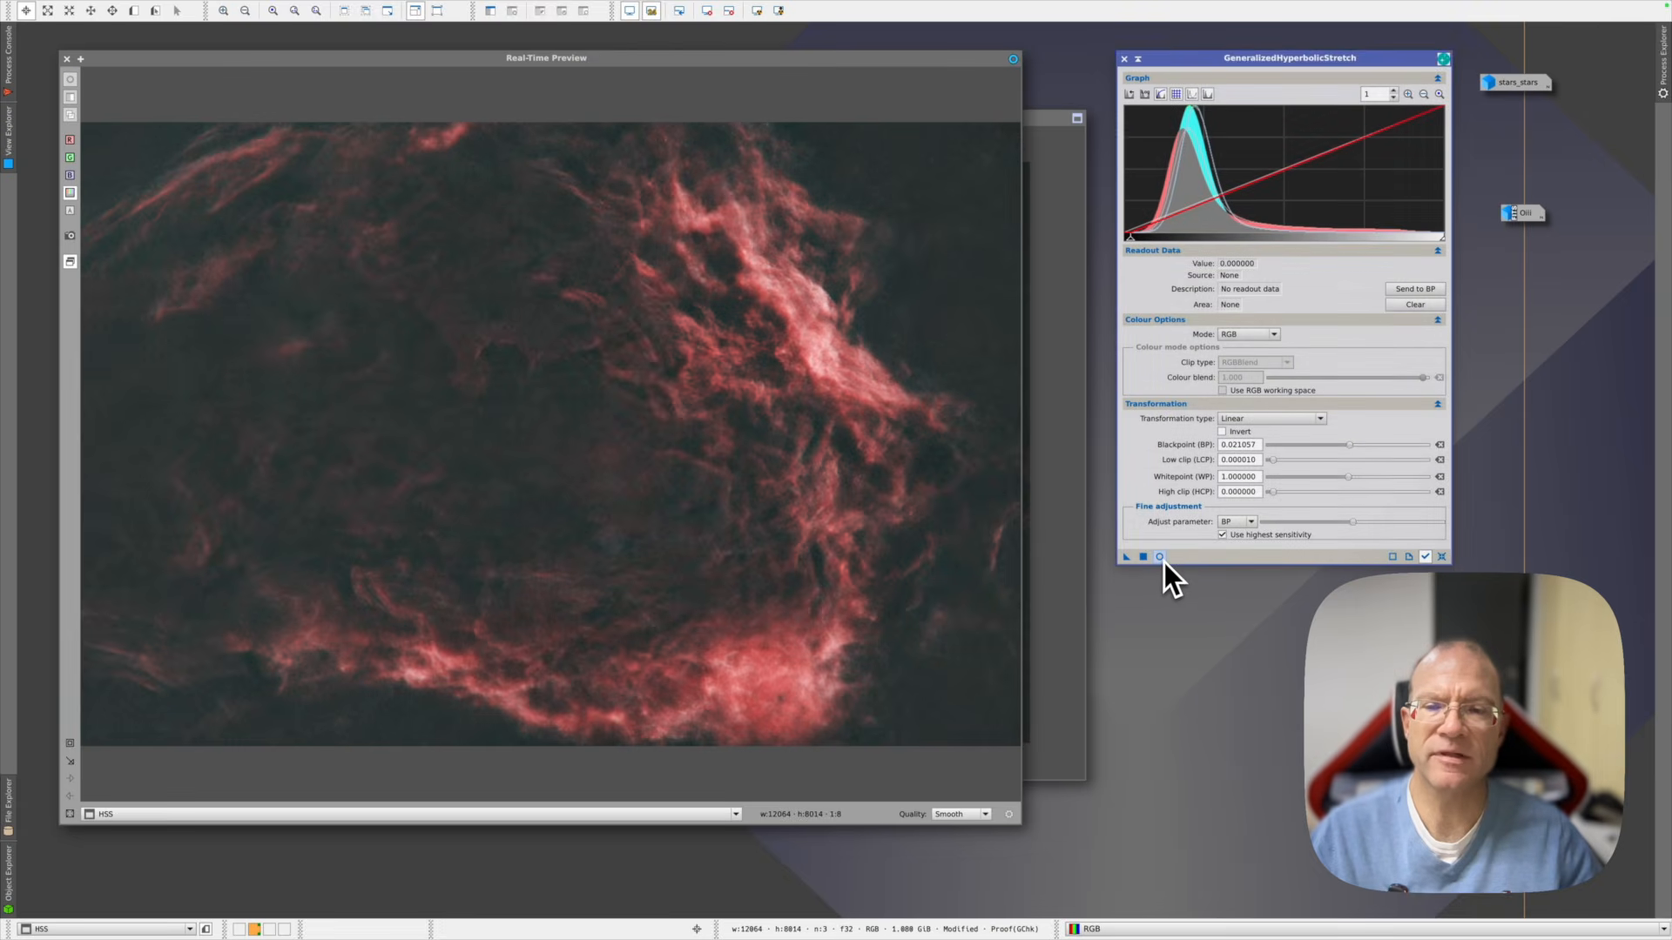
{"action": "left_click", "coordinate": [1161, 560]}
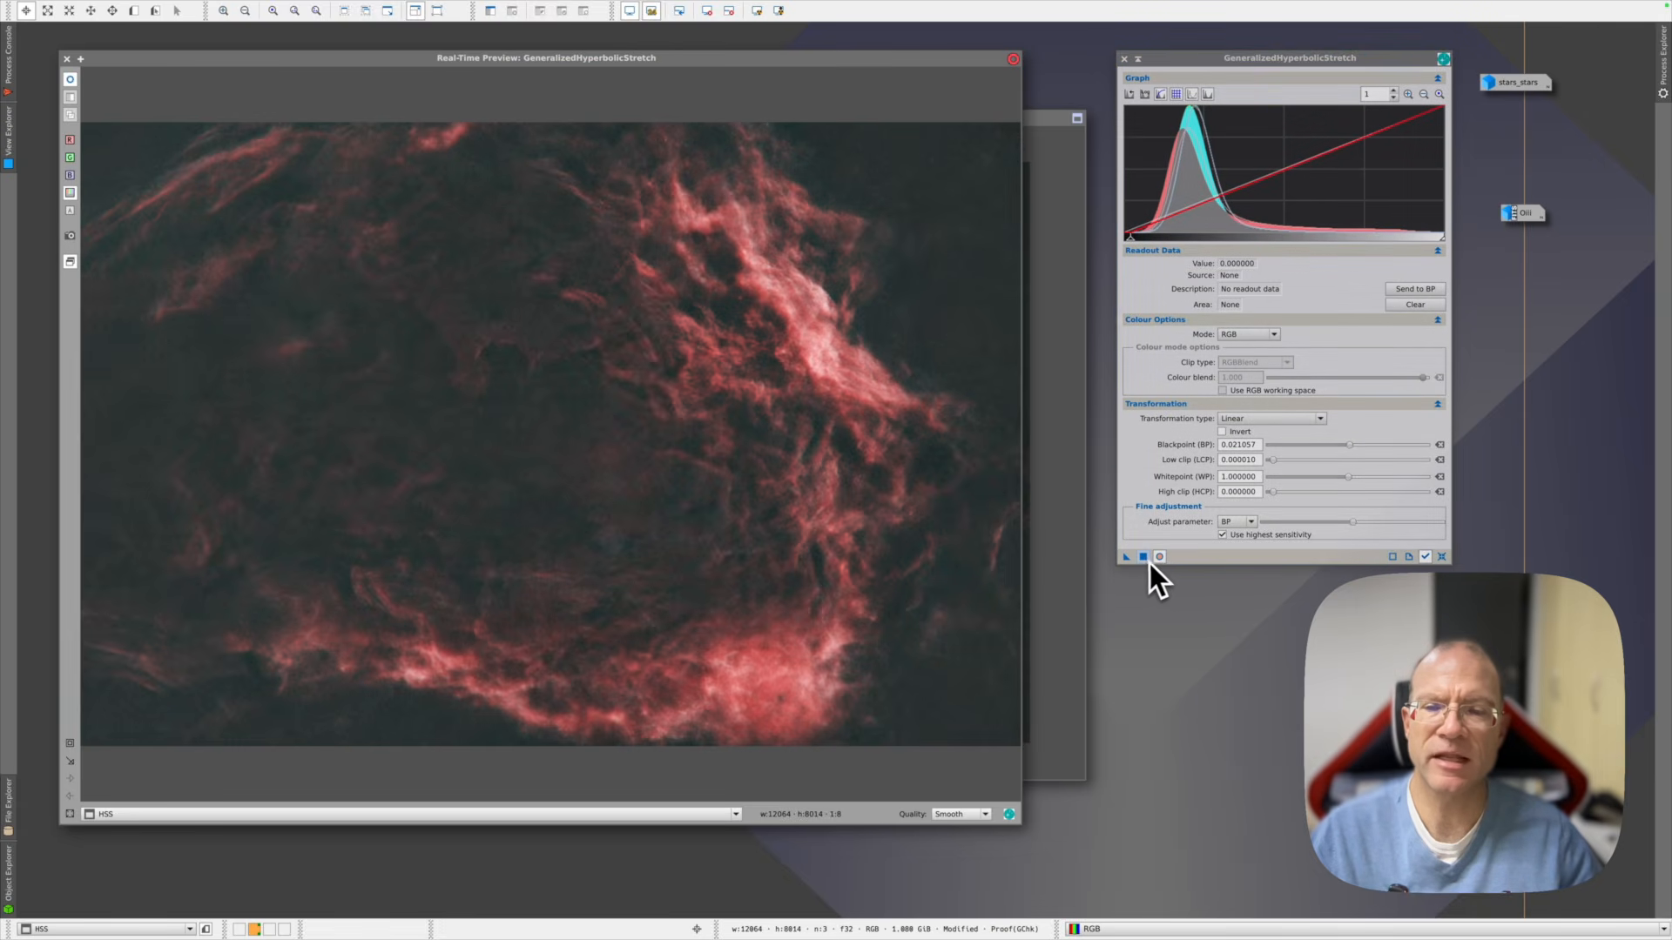
{"action": "left_click", "coordinate": [1144, 558]}
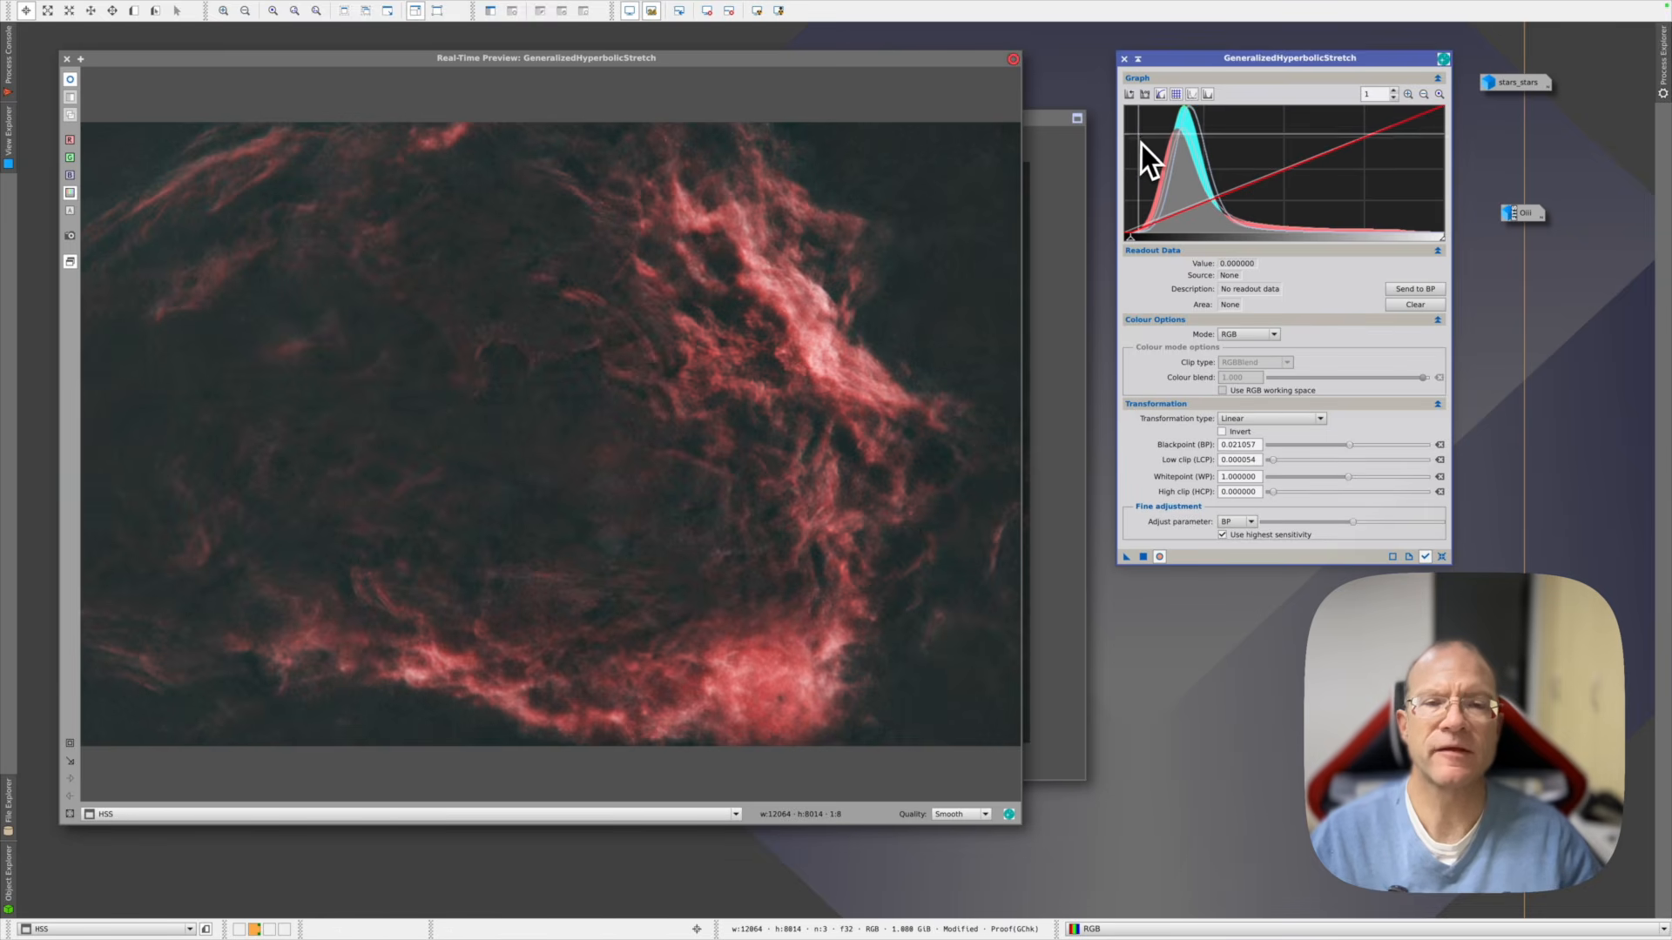
{"action": "left_click", "coordinate": [1124, 58]}
{"action": "left_click", "coordinate": [66, 59]}
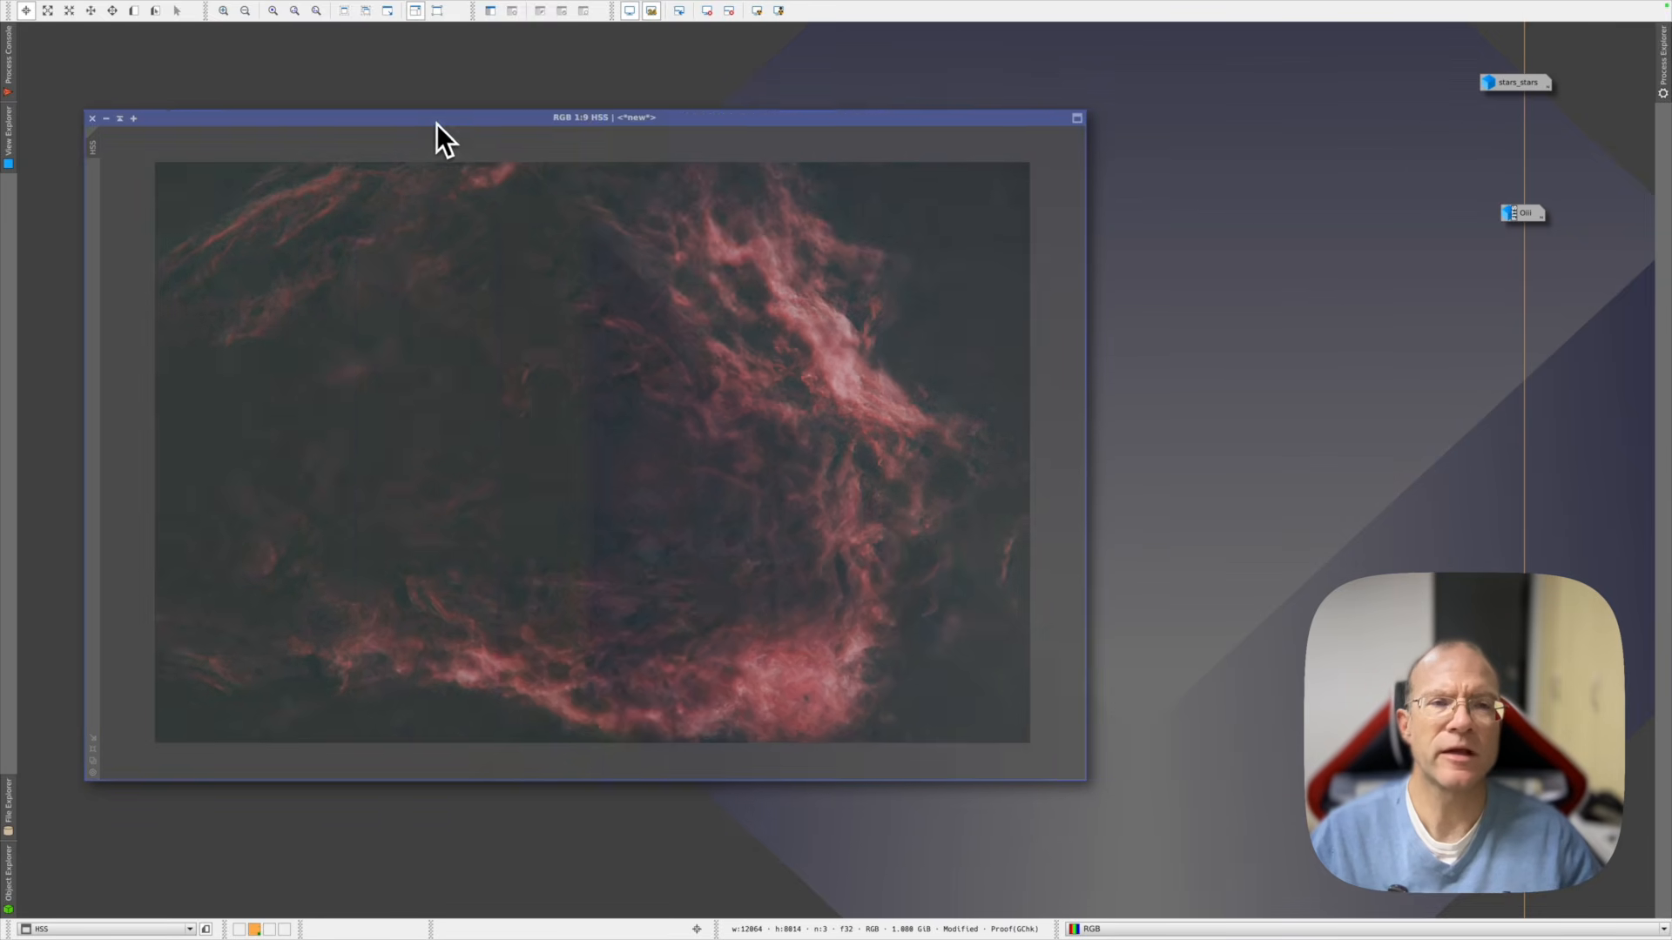
Check the background noise in HSS and run NoiseXTerminator on it with Denoise 0.90 and 3 iterations
{"action": "left_click_drag", "start_coordinate": [436, 123], "coordinate": [669, 113]}
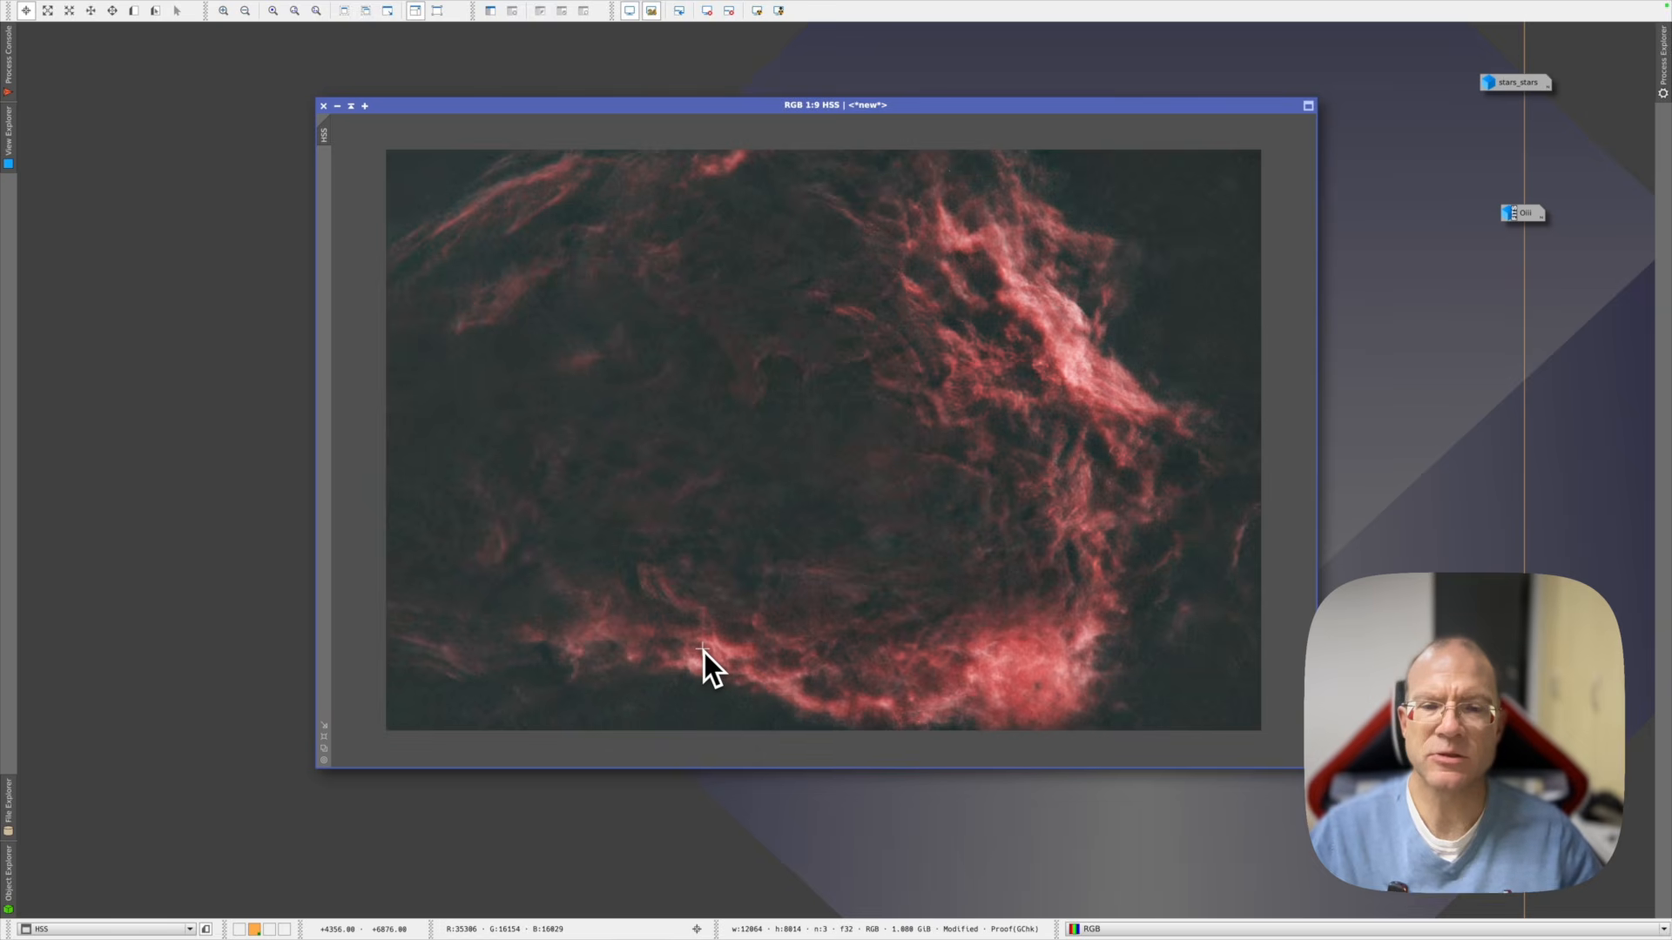
{"action": "scroll", "coordinate": [750, 372], "scroll_direction": "up", "scroll_amount": 3}
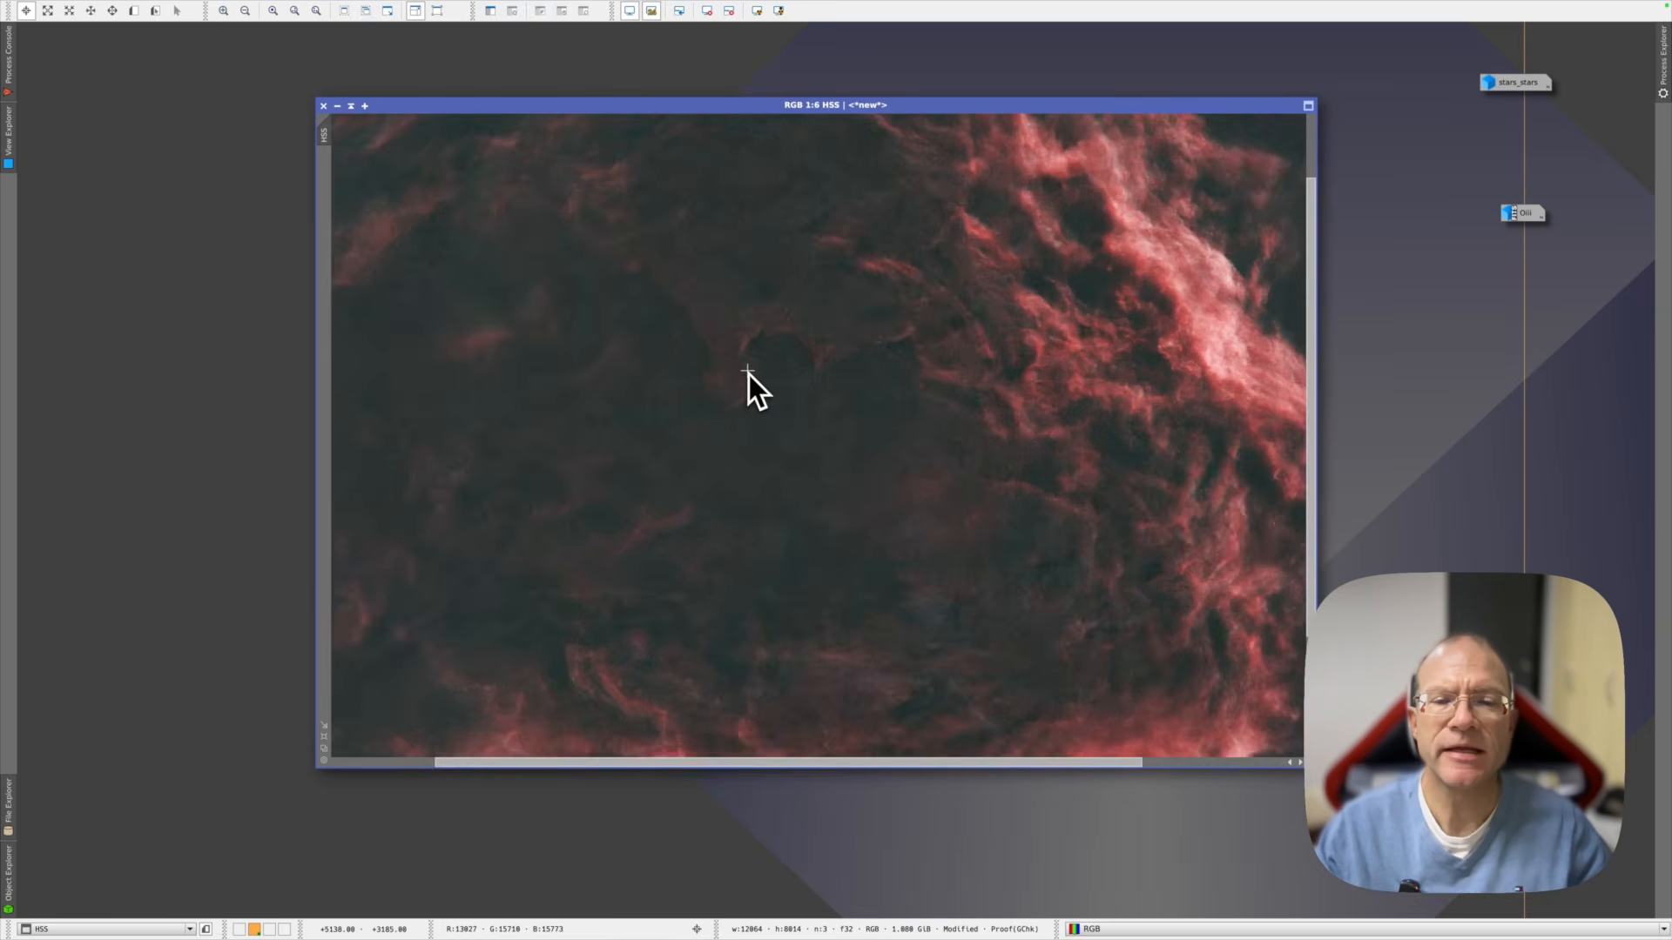
{"action": "scroll", "coordinate": [749, 374], "scroll_direction": "up", "scroll_amount": 5}
{"action": "scroll", "coordinate": [747, 377], "scroll_direction": "down", "scroll_amount": 1}
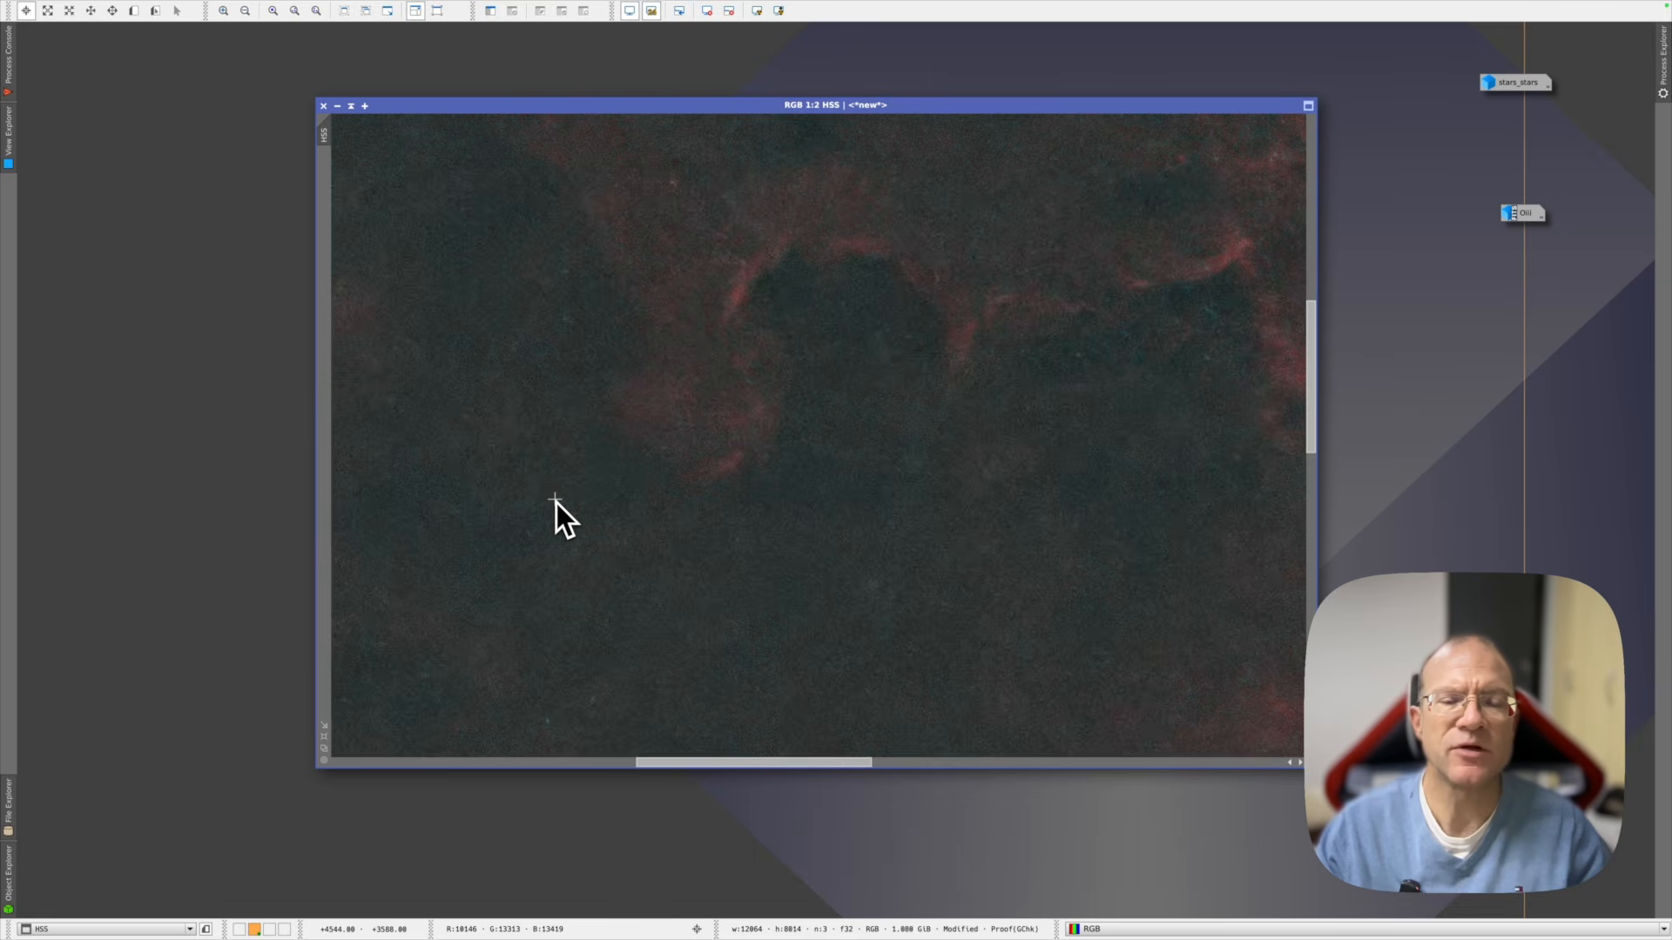
{"action": "left_click", "coordinate": [311, 7]}
{"action": "mouse_move", "coordinate": [327, 27]}
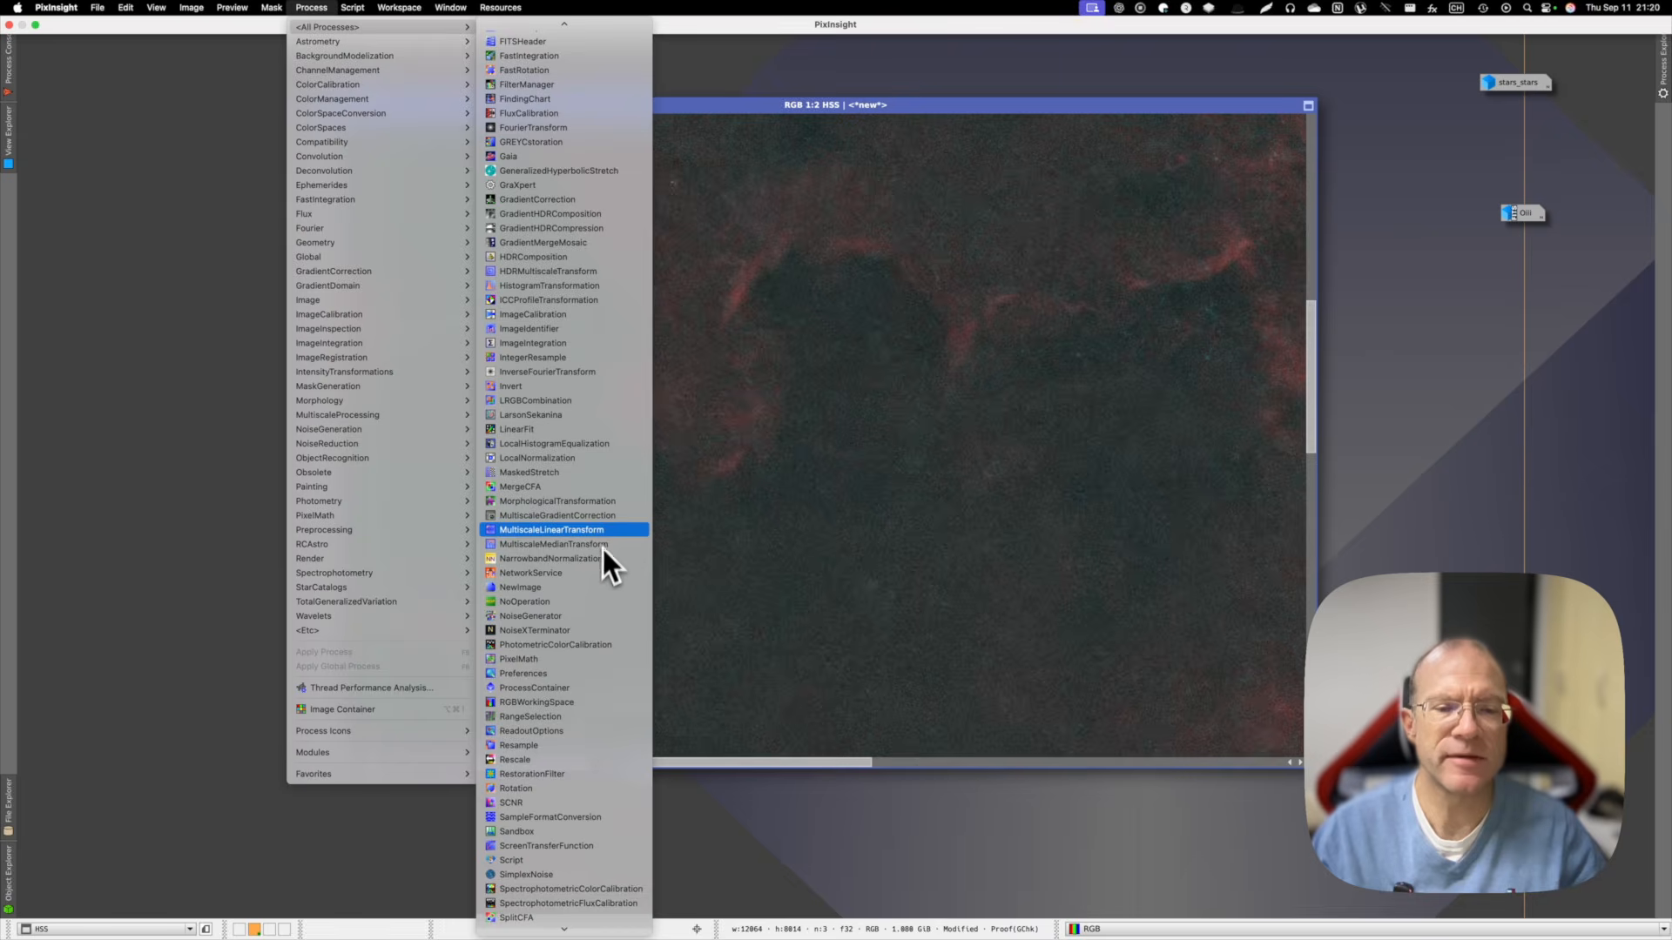
{"action": "left_click", "coordinate": [554, 631]}
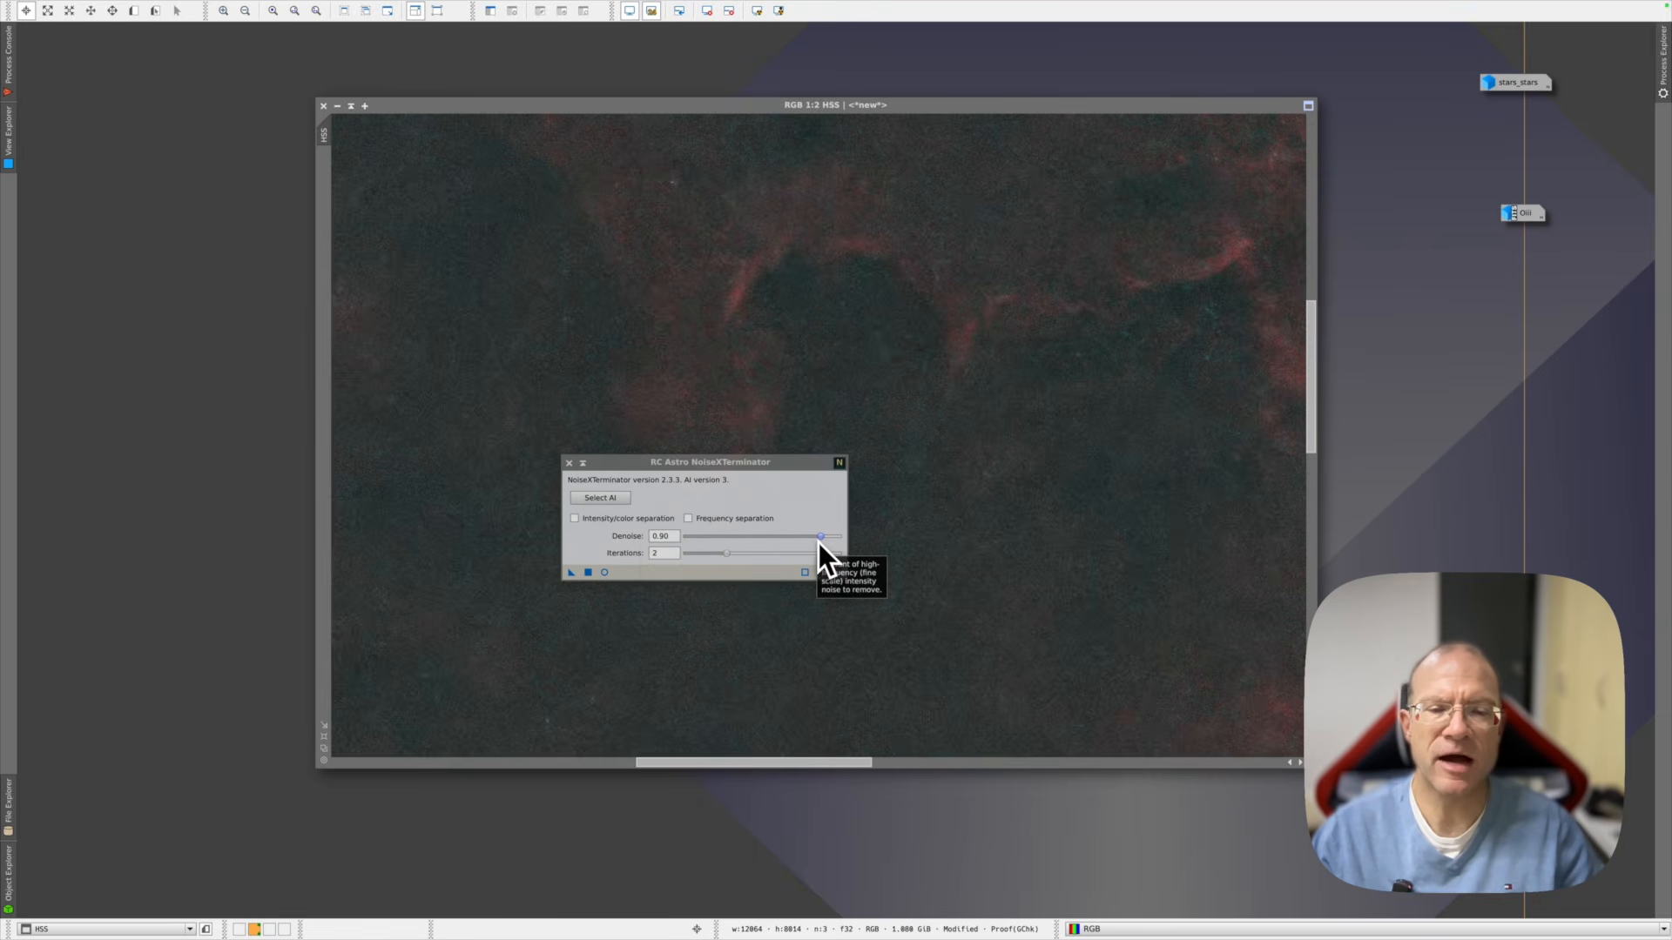
{"action": "left_click", "coordinate": [752, 554]}
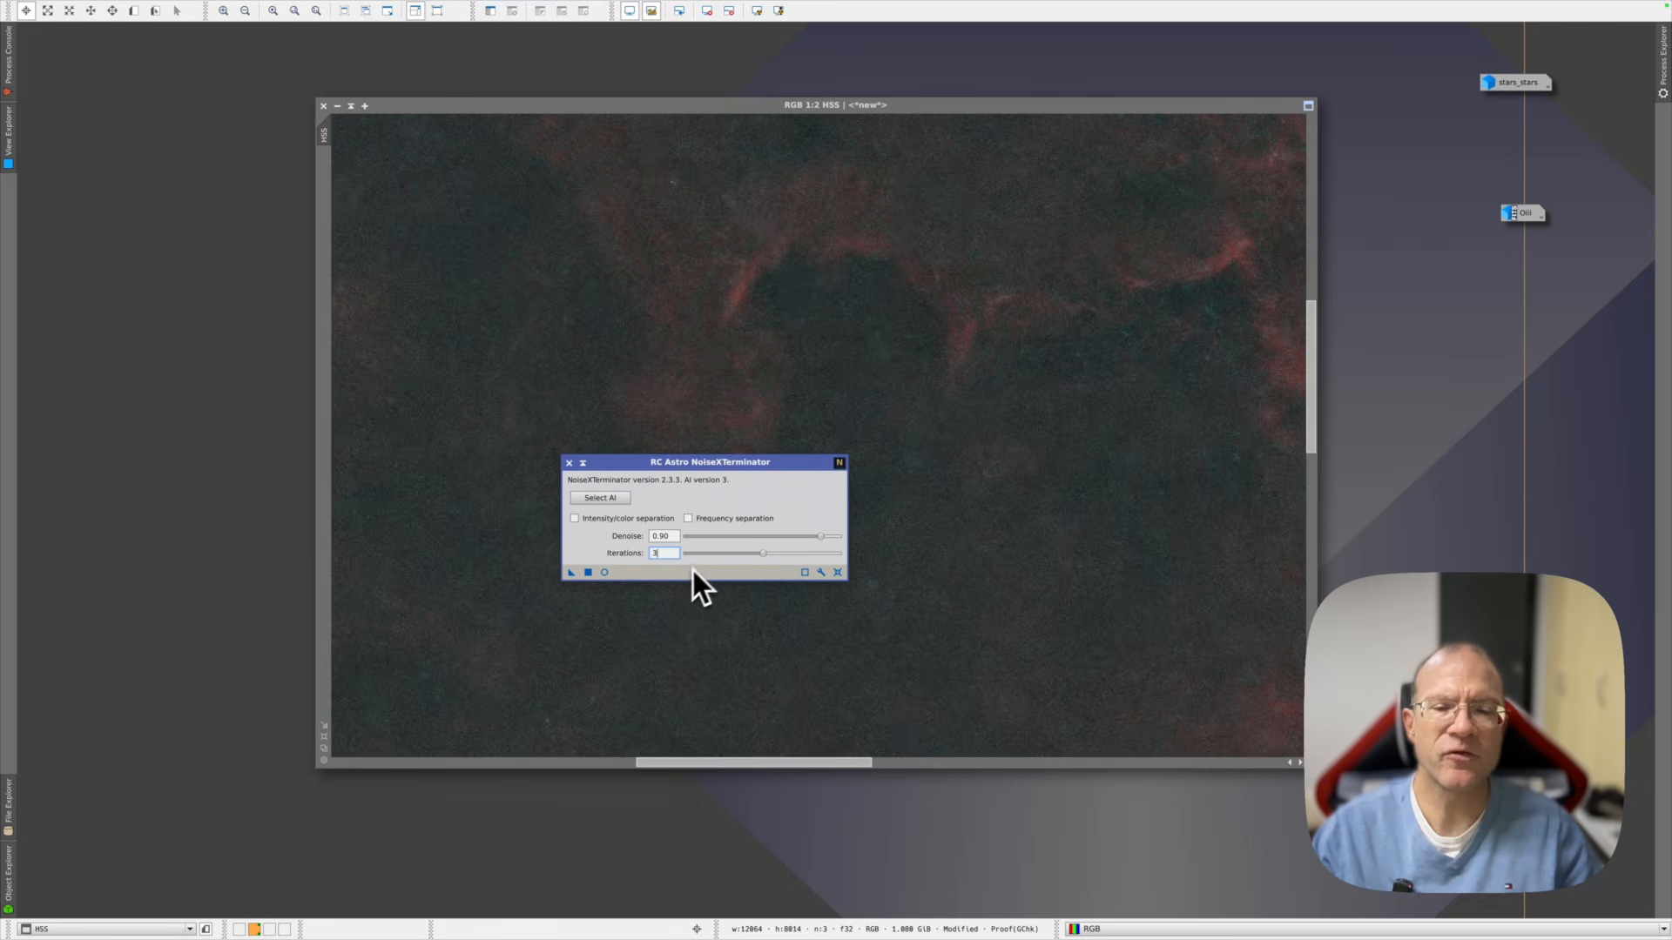
{"action": "left_click_drag", "start_coordinate": [572, 574], "coordinate": [487, 552]}
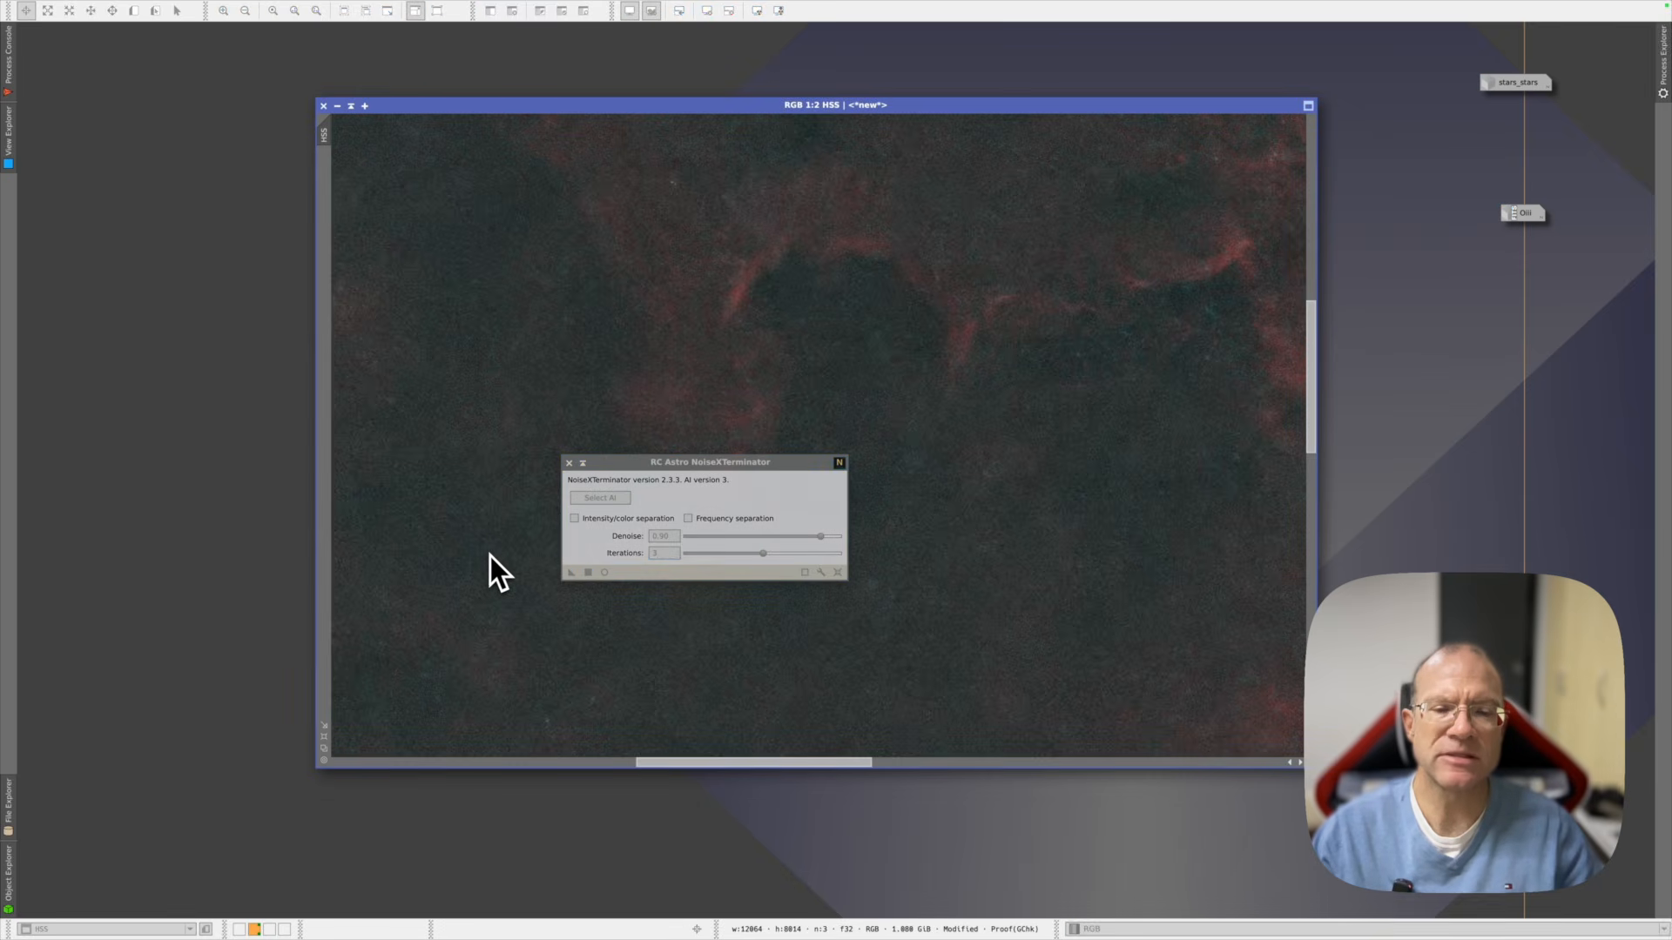
Undo and redo NoiseXTerminator on HSS to compare before and after, and examine the denoised background and bright nebula
{"action": "left_click", "coordinate": [162, 8]}
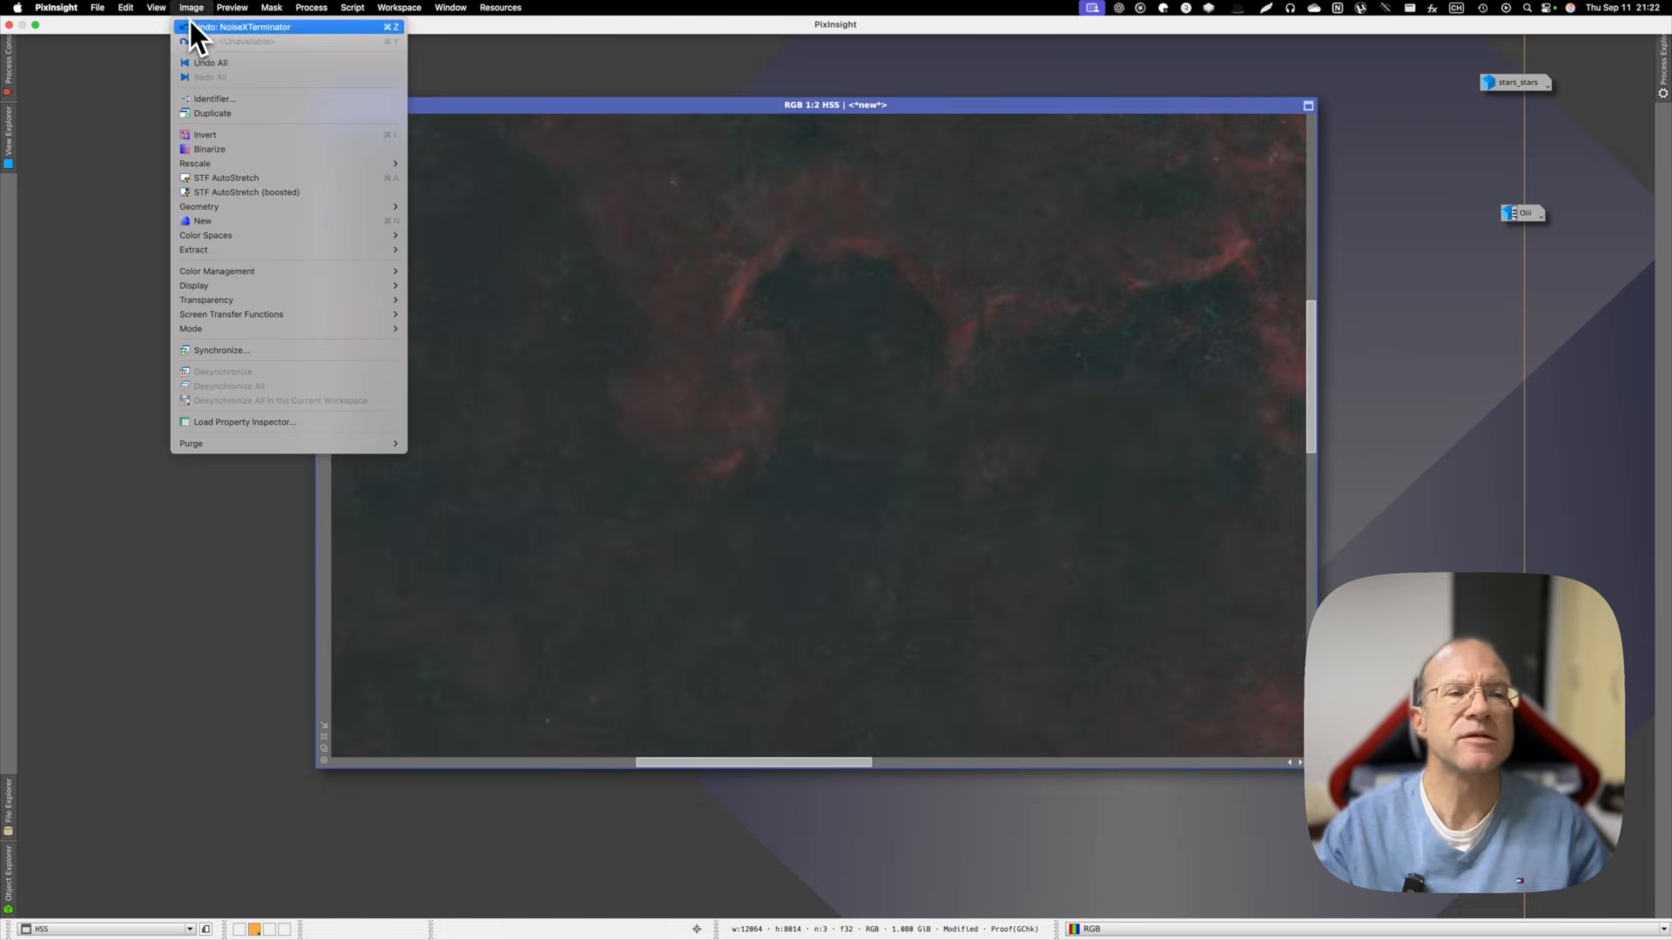
{"action": "left_click", "coordinate": [192, 27]}
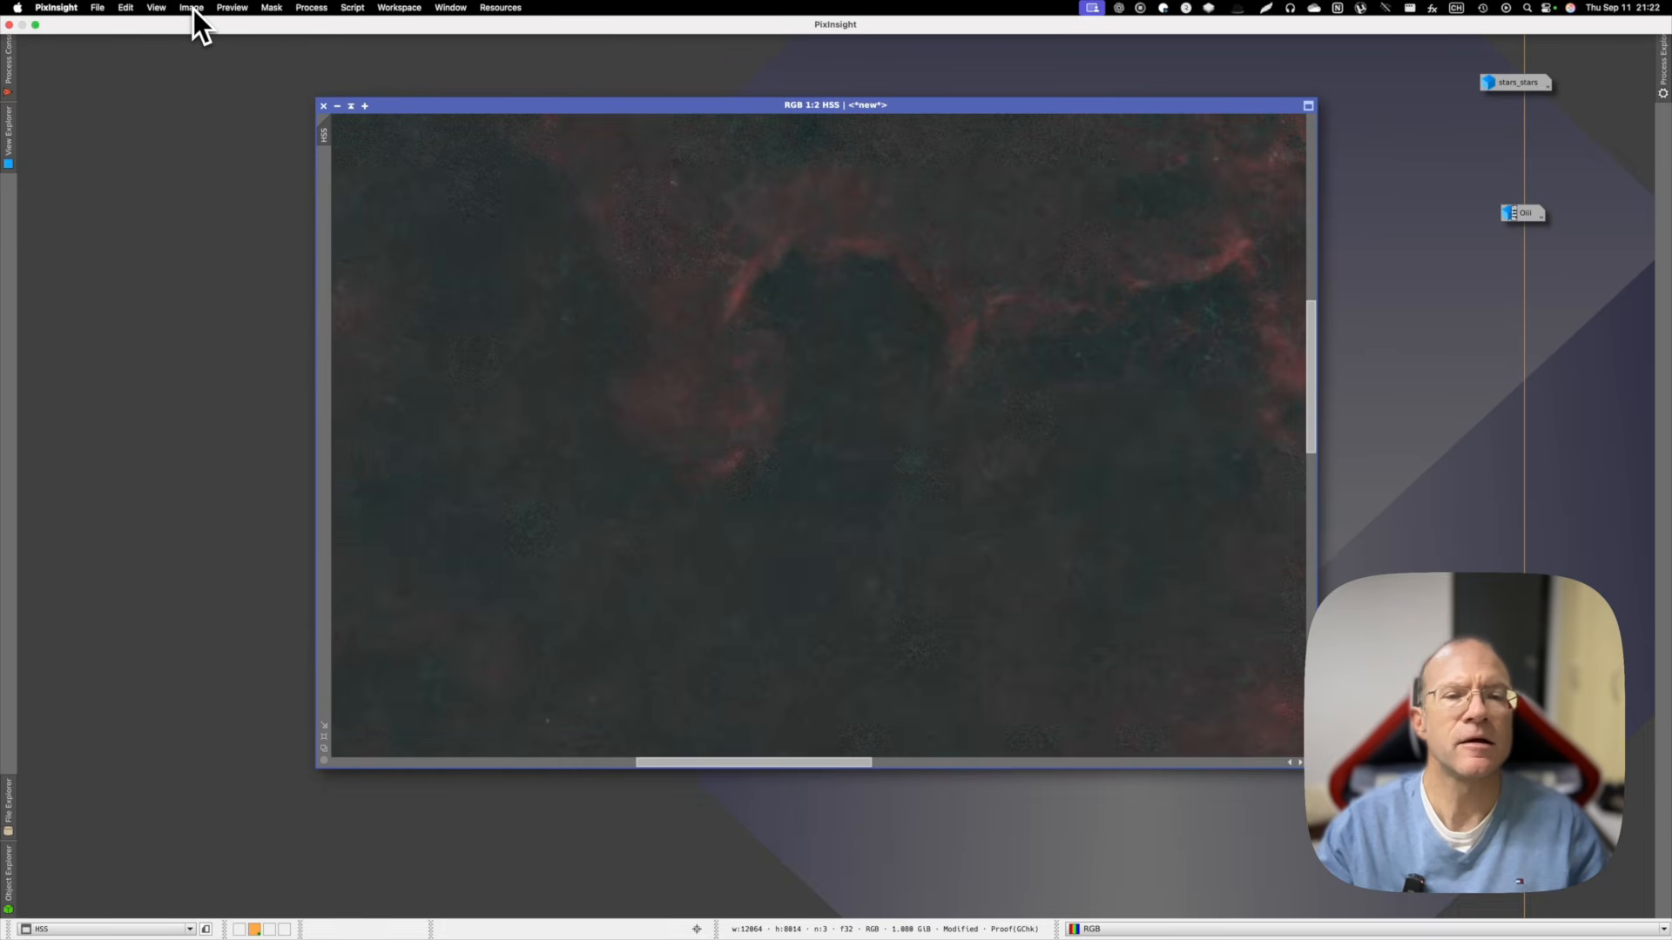
{"action": "left_click", "coordinate": [191, 8]}
{"action": "left_click", "coordinate": [195, 40]}
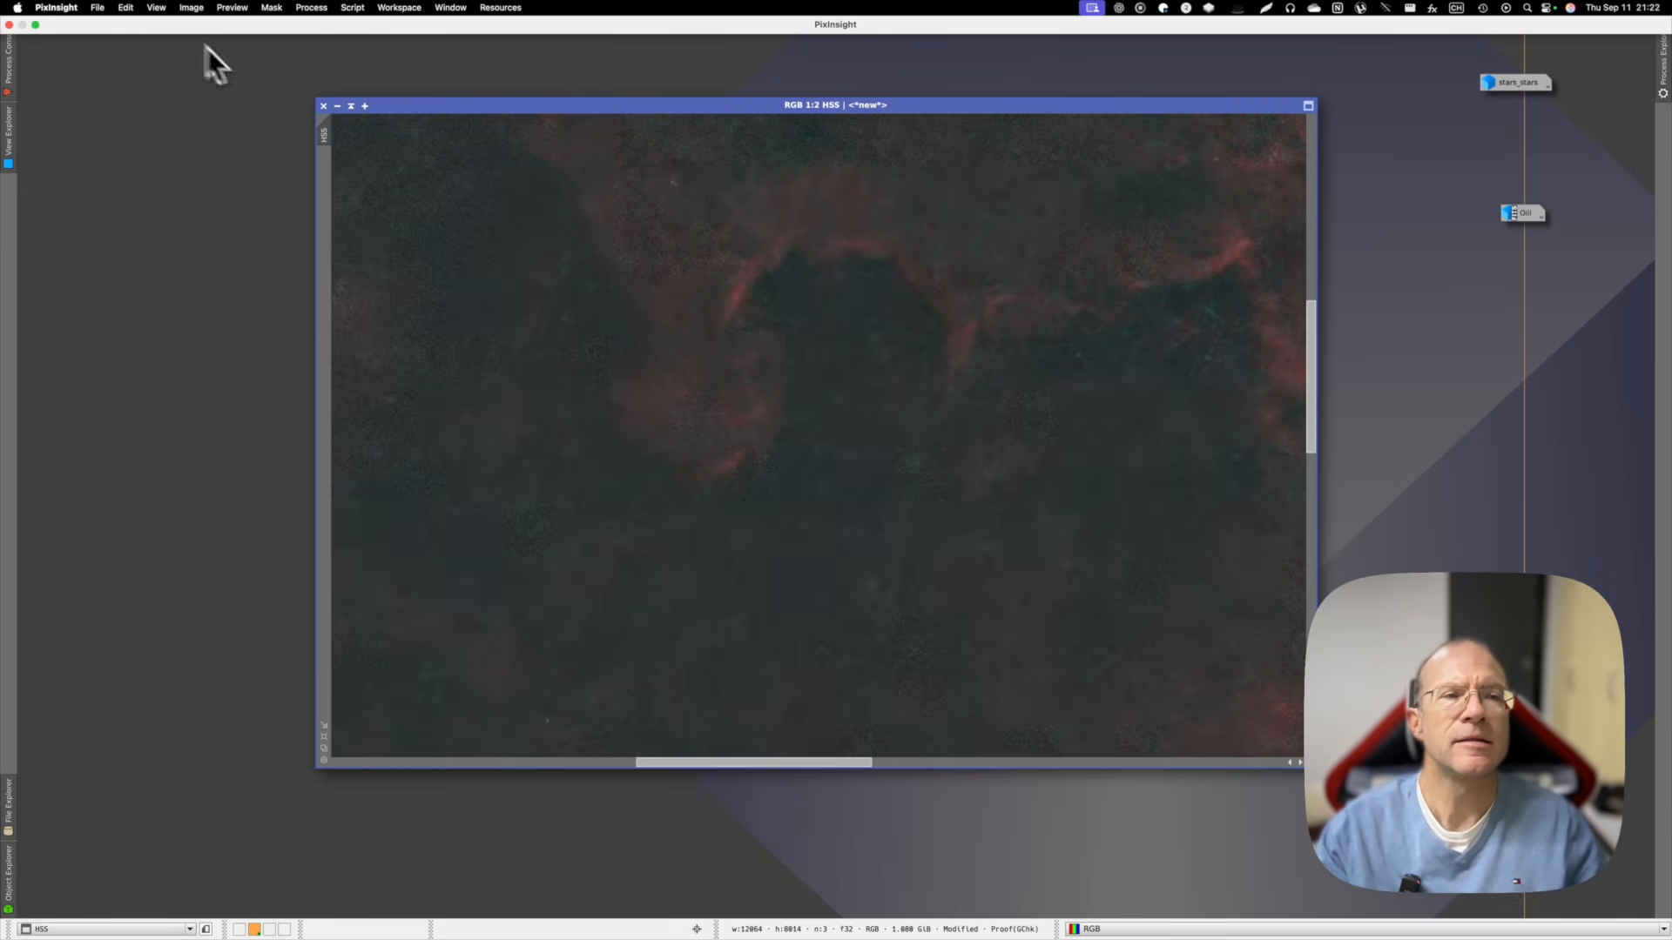
{"action": "scroll", "coordinate": [609, 380], "scroll_direction": "up", "scroll_amount": 1}
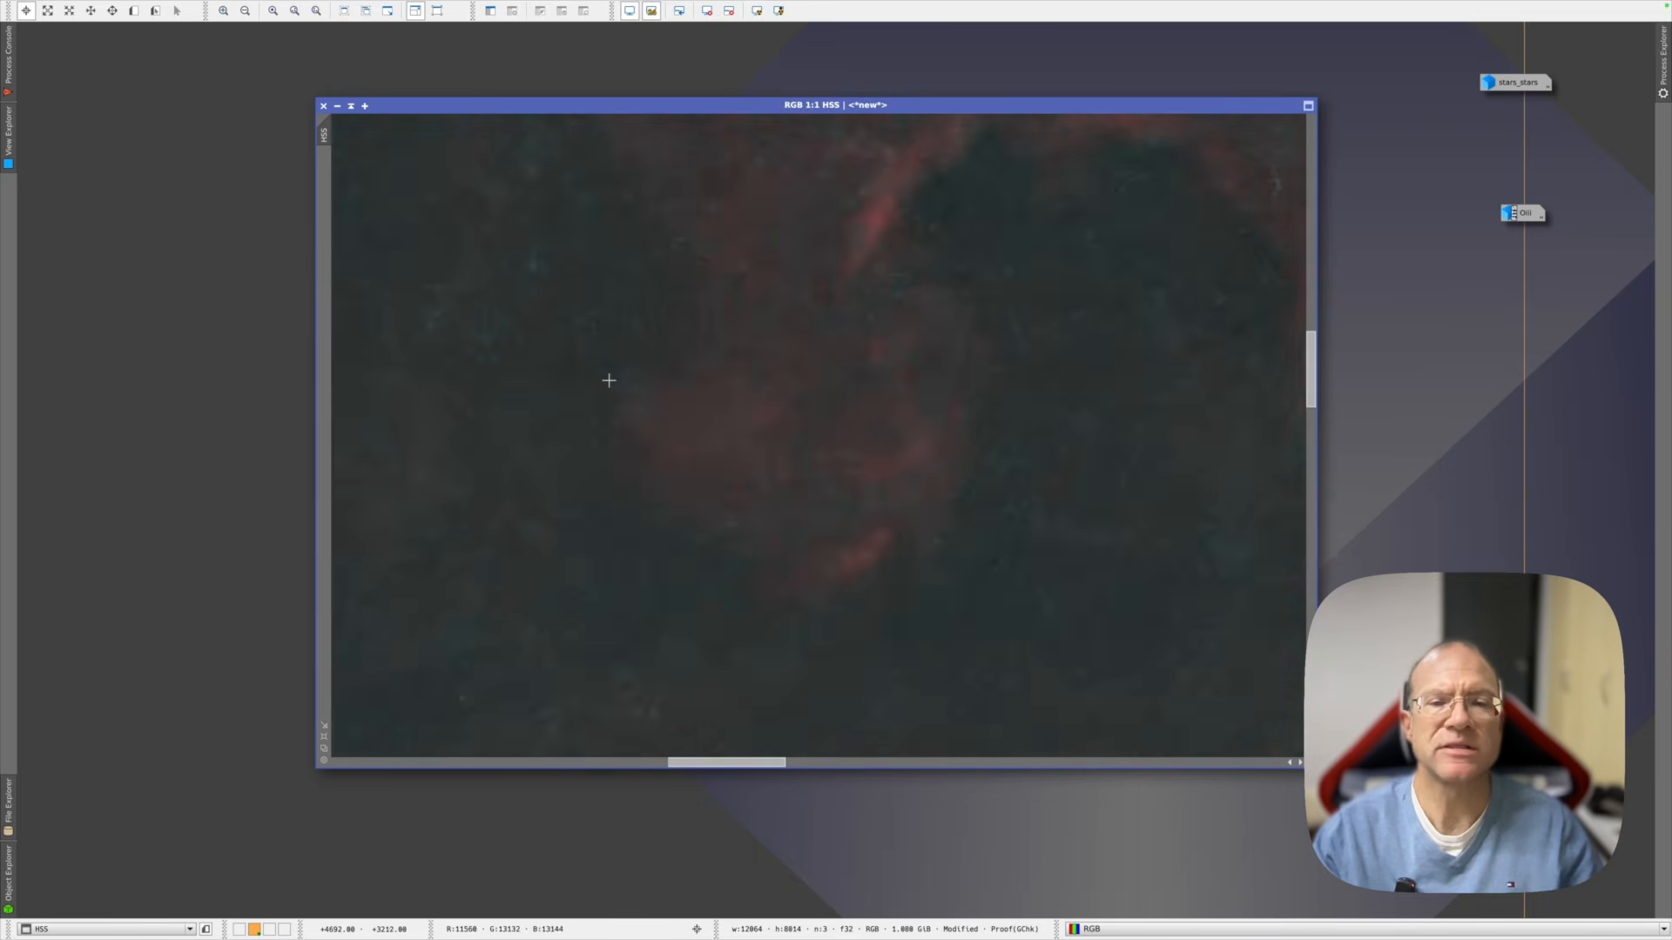
{"action": "scroll", "coordinate": [609, 380], "scroll_direction": "down", "scroll_amount": 6}
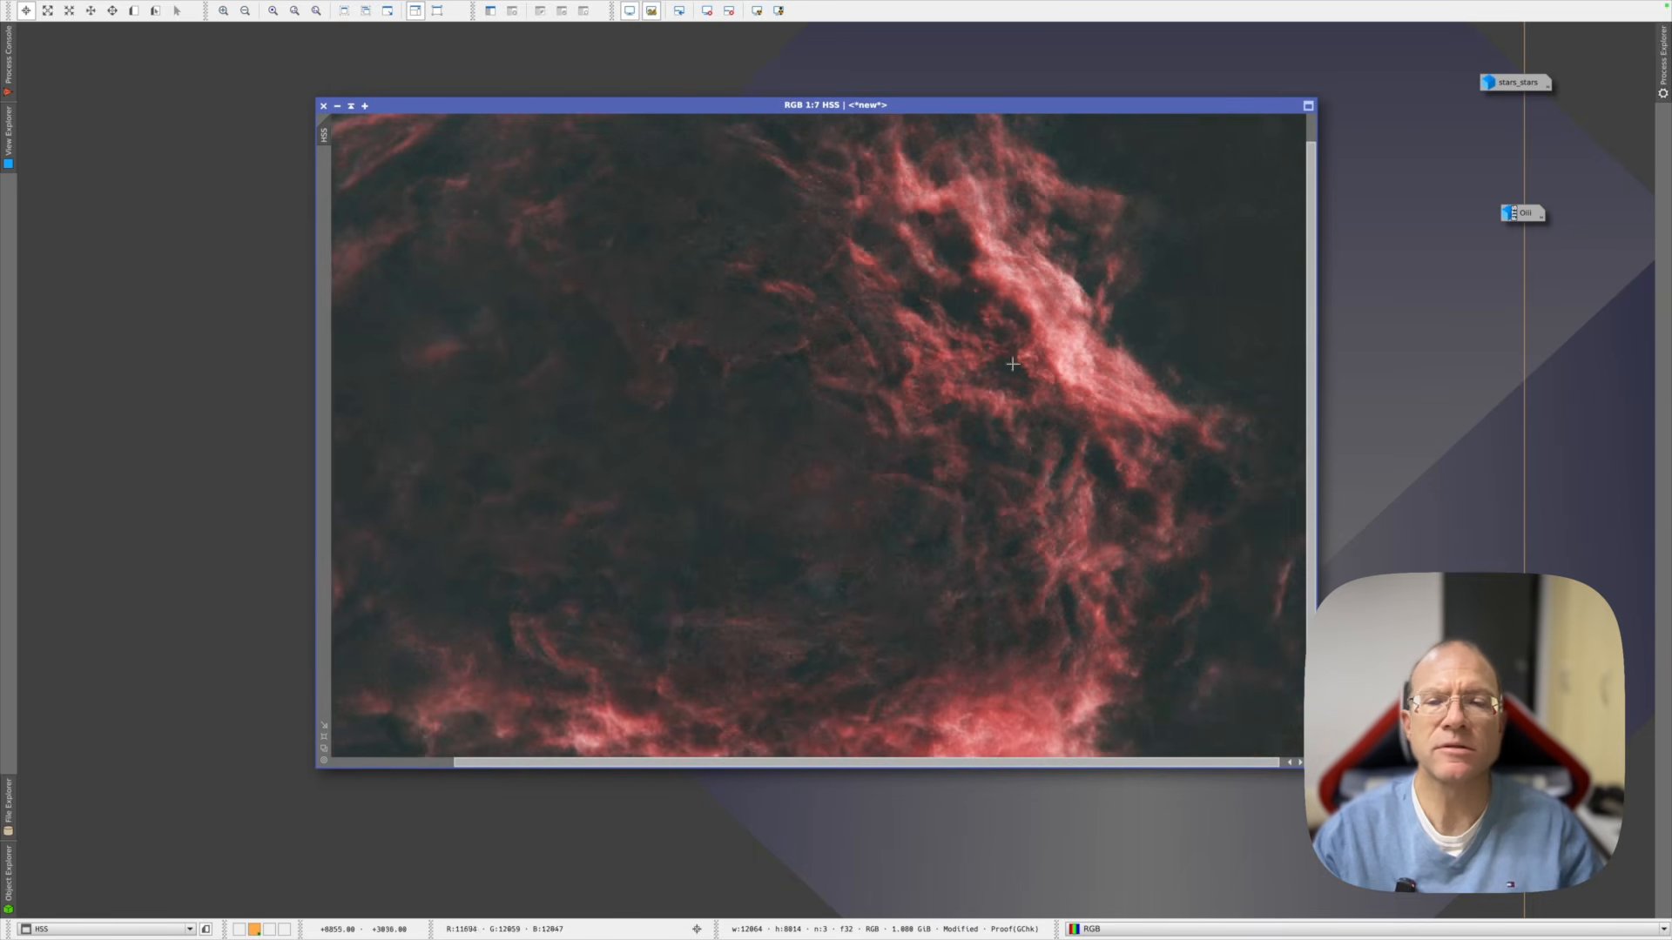
{"action": "scroll", "coordinate": [1069, 402], "scroll_direction": "down", "scroll_amount": 1}
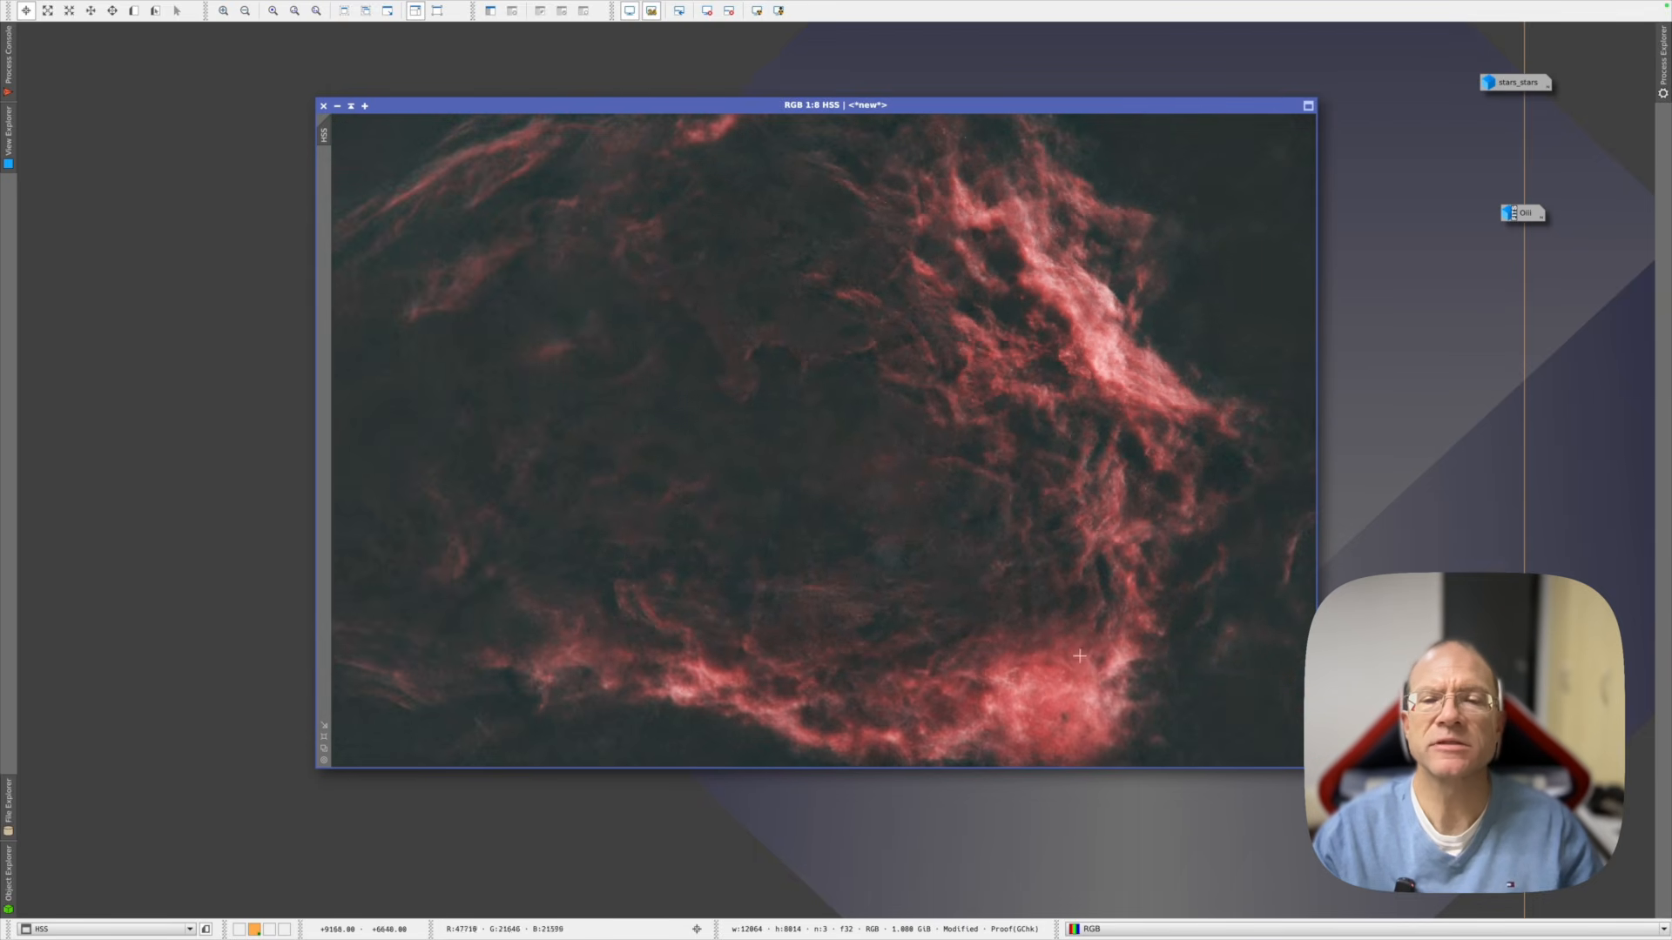
{"action": "scroll", "coordinate": [1066, 664], "scroll_direction": "up", "scroll_amount": 1}
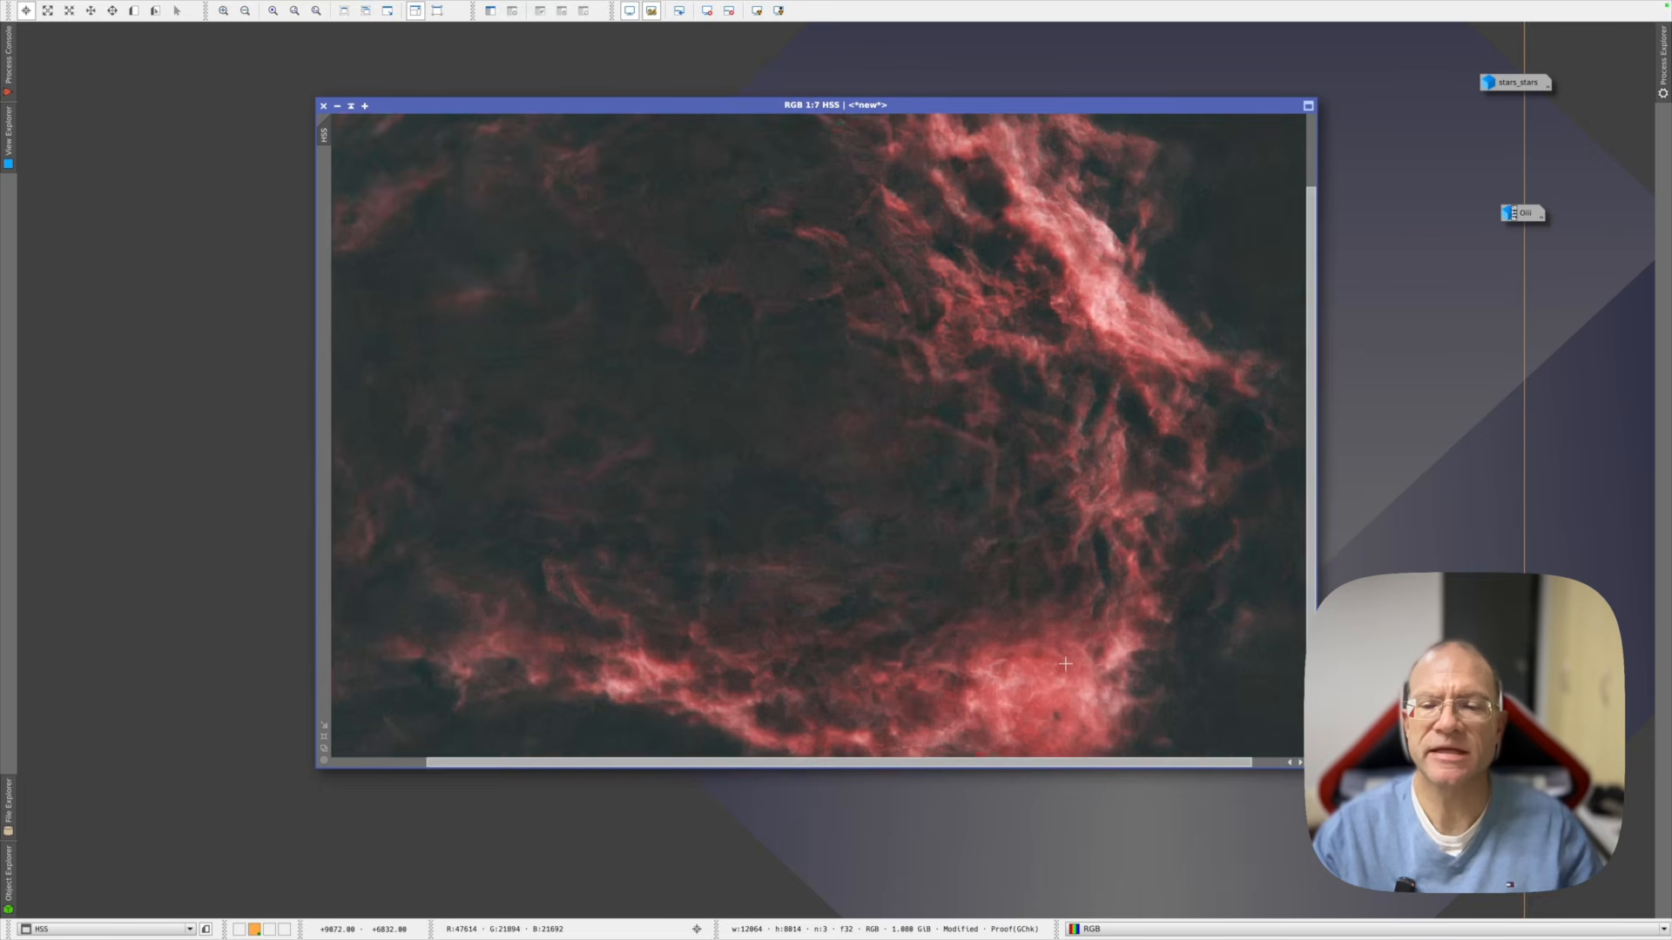
Examine the bright nebula and dark background of the denoised HSS image at several magnifications, ending with the whole image in view
{"action": "scroll", "coordinate": [1066, 663], "scroll_direction": "up", "scroll_amount": 5}
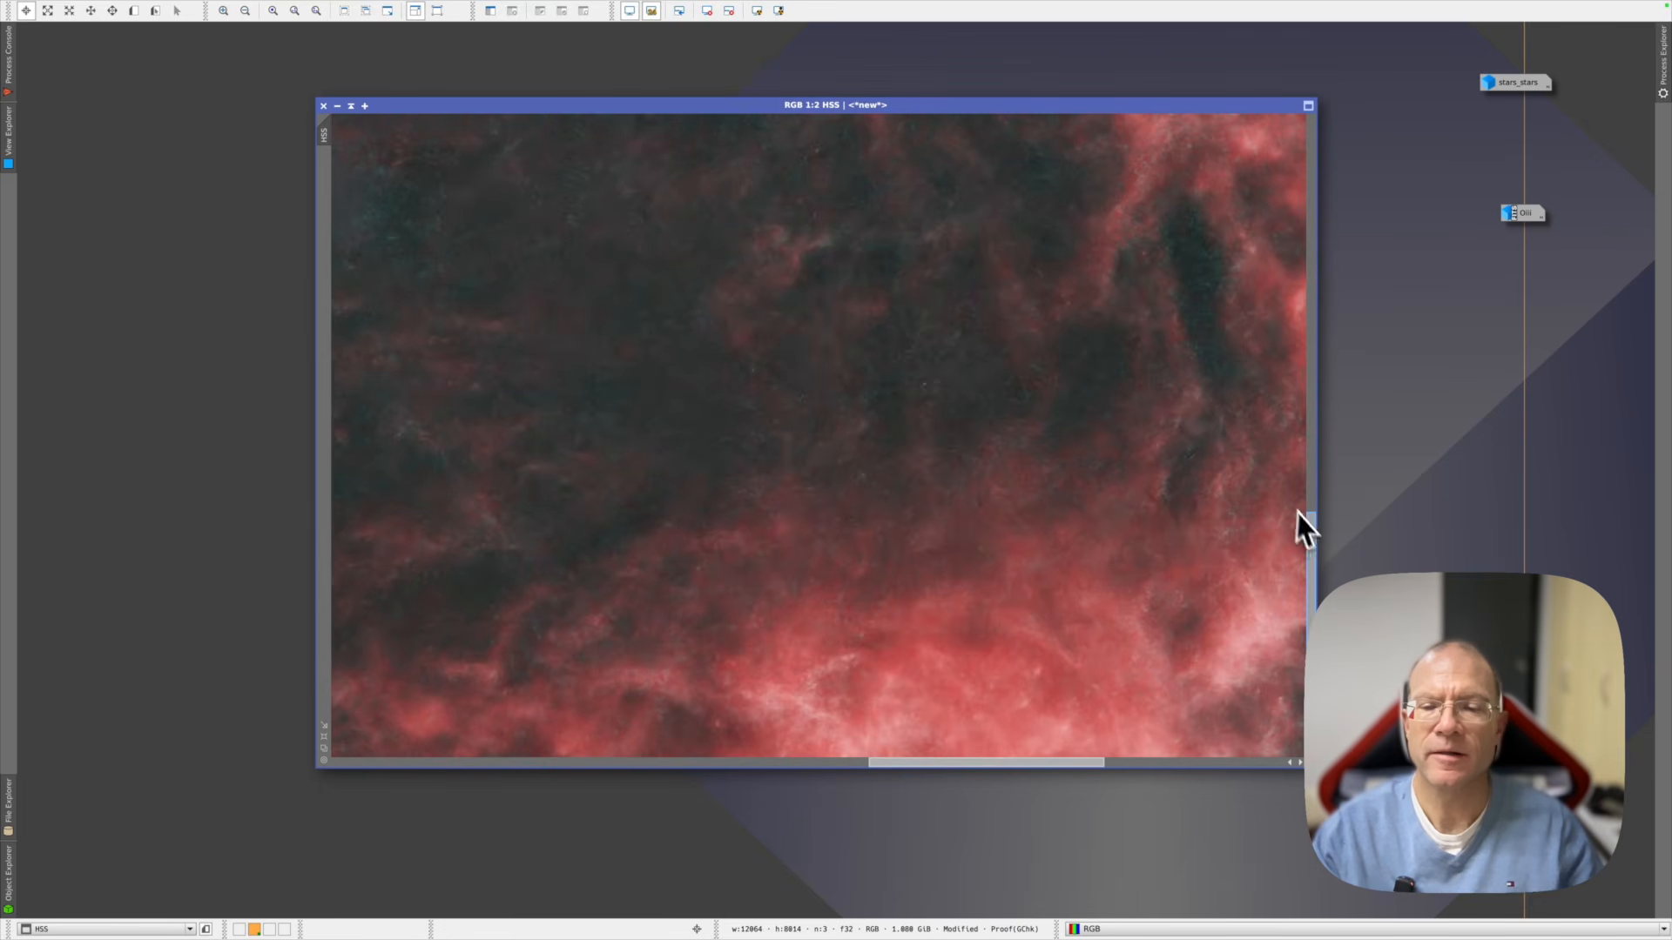
{"action": "left_click_drag", "start_coordinate": [1310, 523], "coordinate": [1303, 664]}
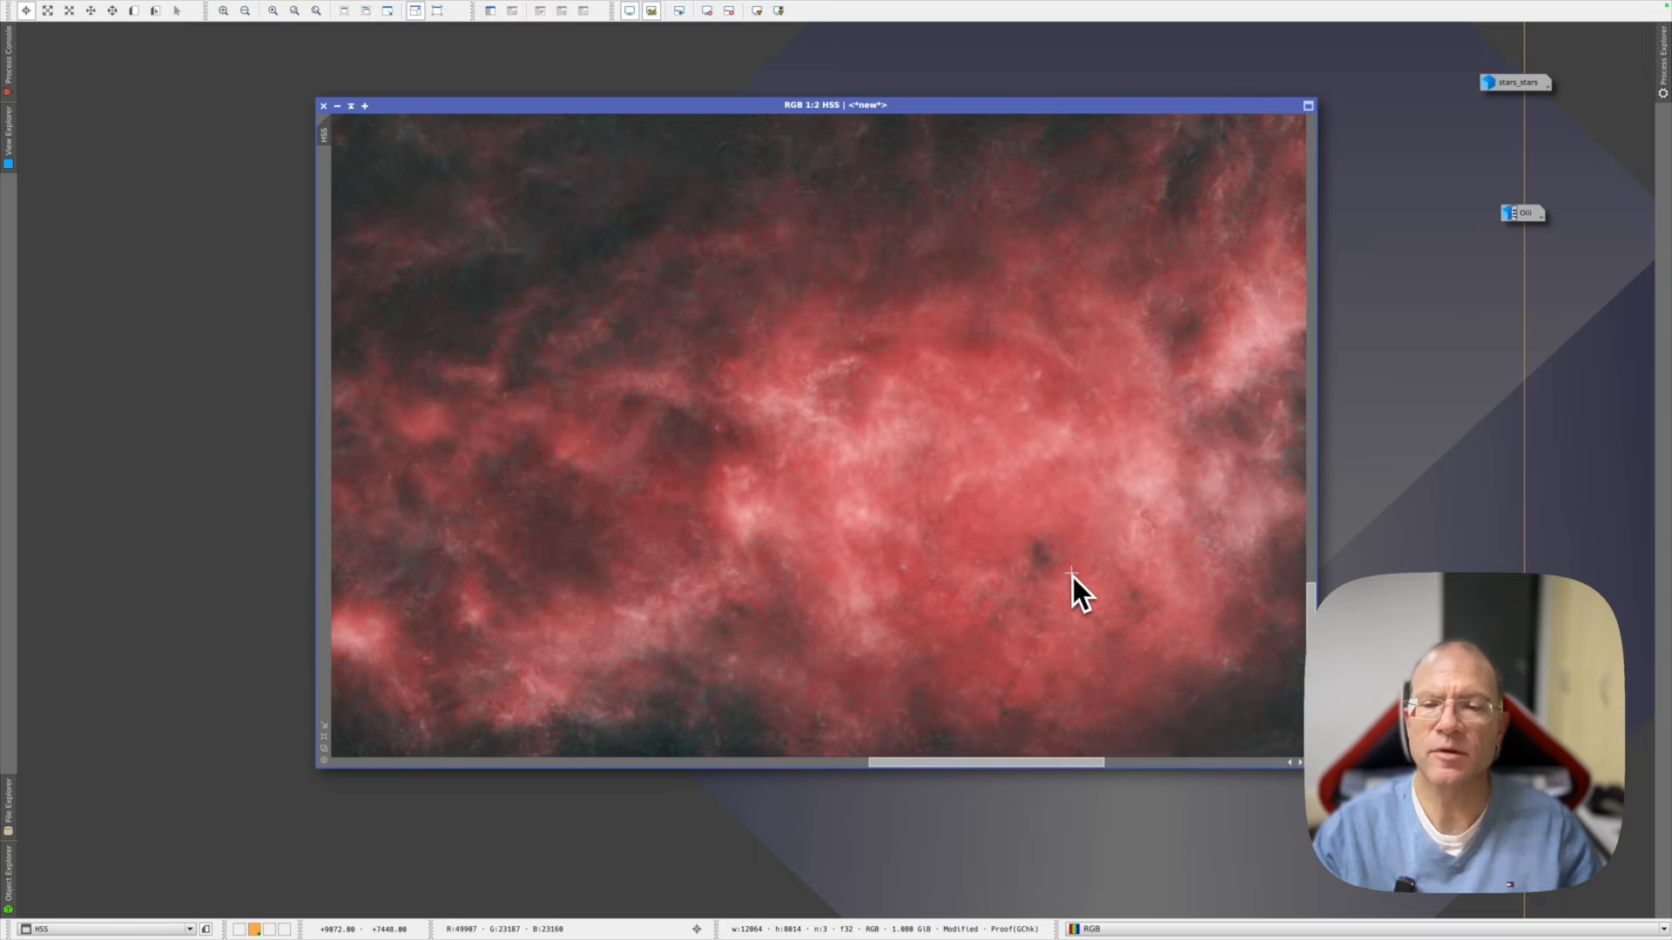
{"action": "scroll", "coordinate": [1073, 575], "scroll_direction": "down", "scroll_amount": 3}
{"action": "left_click", "coordinate": [186, 11]}
{"action": "left_click", "coordinate": [202, 32]}
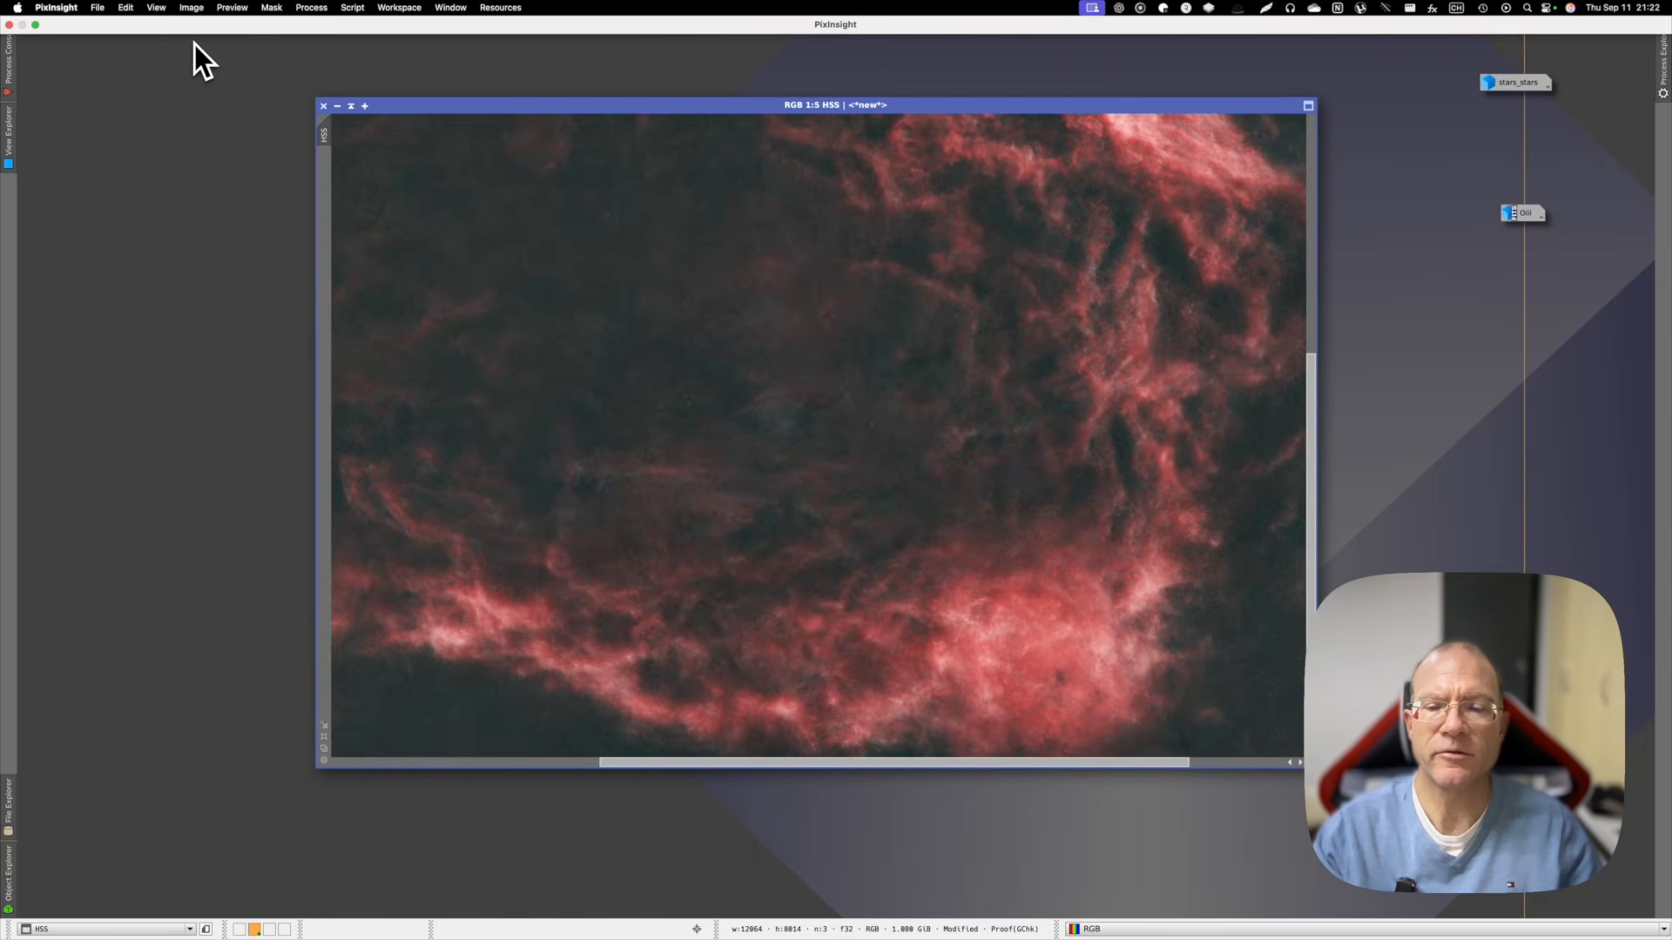
{"action": "left_click", "coordinate": [186, 7]}
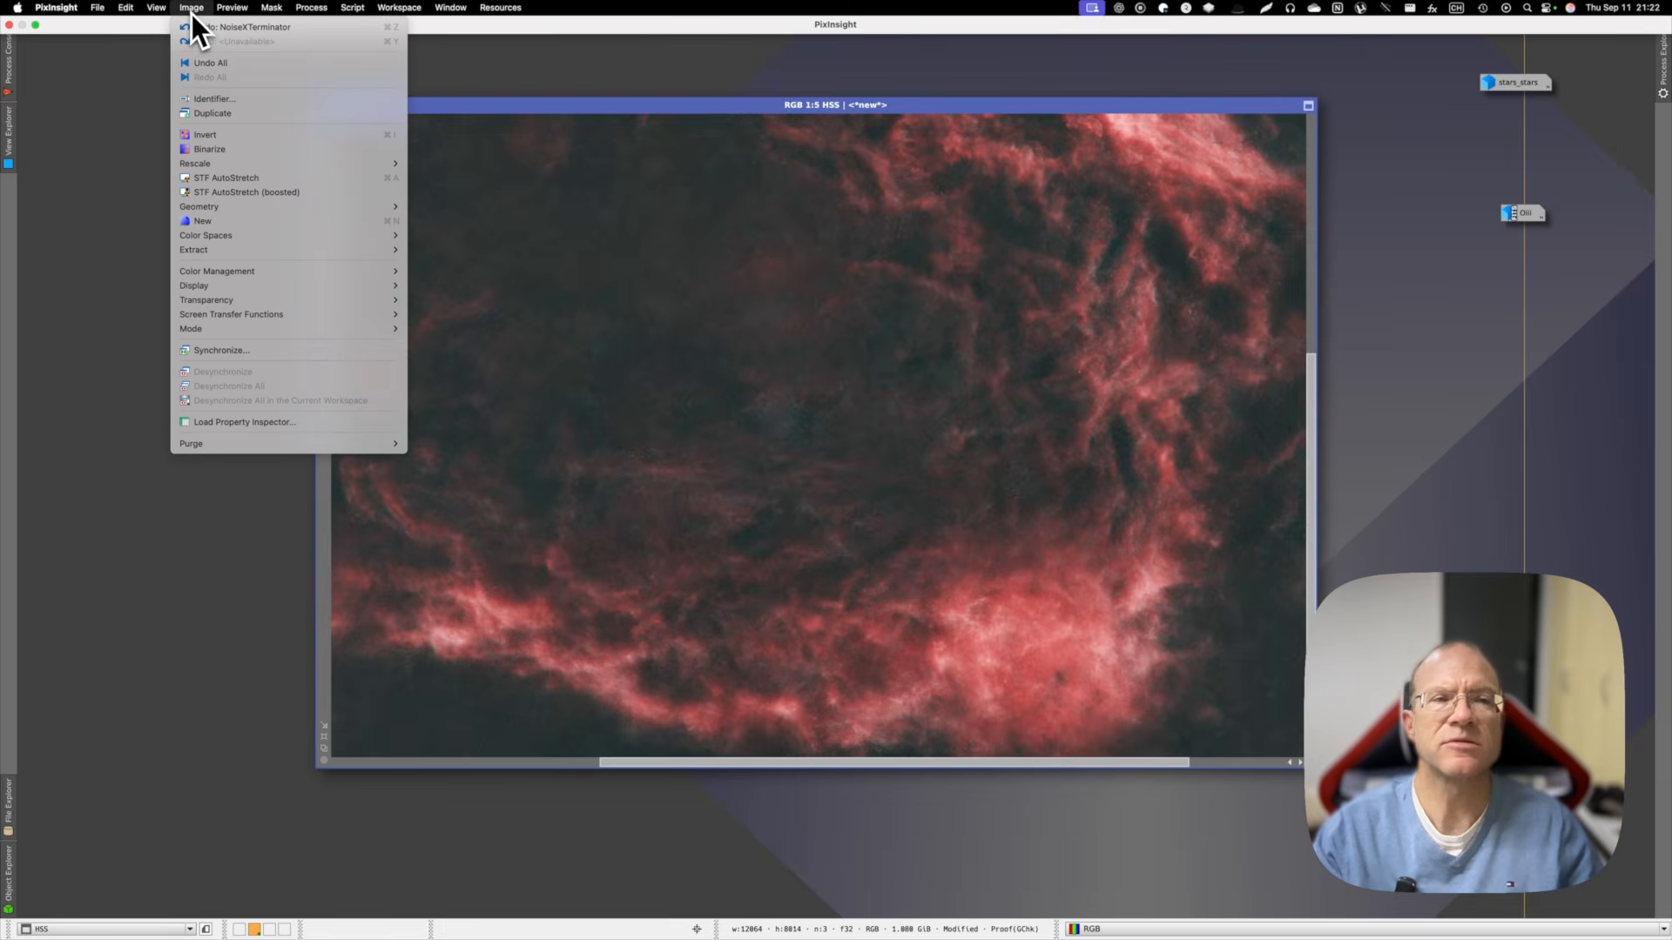
{"action": "left_click", "coordinate": [192, 14]}
{"action": "scroll", "coordinate": [734, 371], "scroll_direction": "up", "scroll_amount": 2}
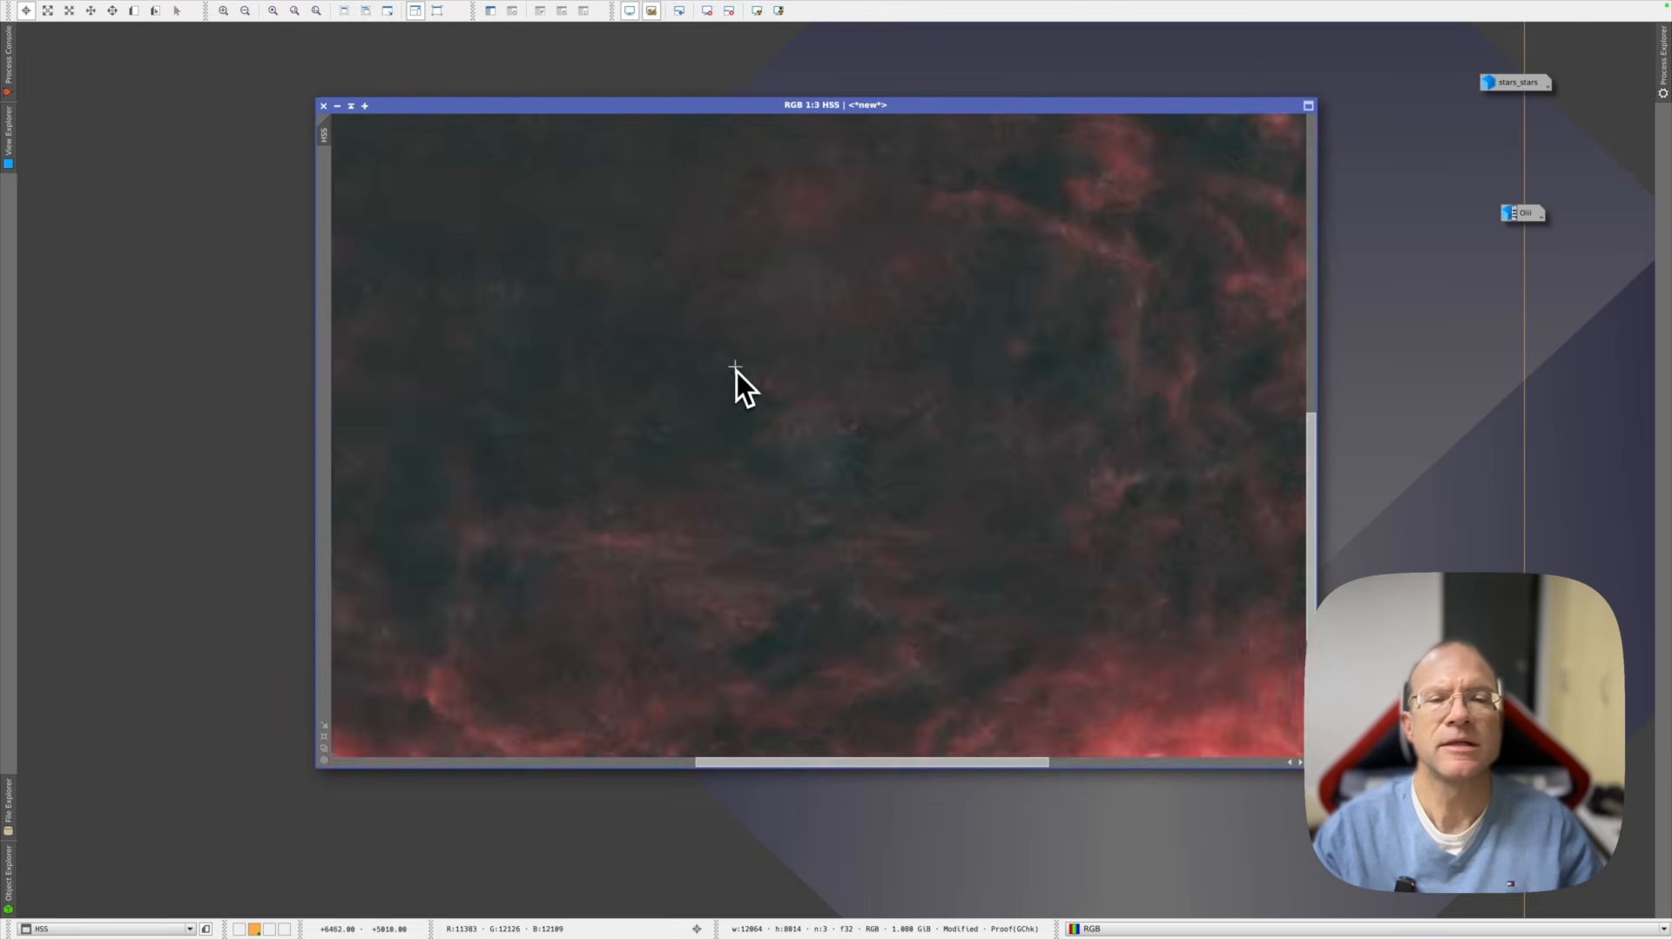
{"action": "scroll", "coordinate": [753, 377], "scroll_direction": "down", "scroll_amount": 2}
{"action": "scroll", "coordinate": [754, 378], "scroll_direction": "down", "scroll_amount": 3}
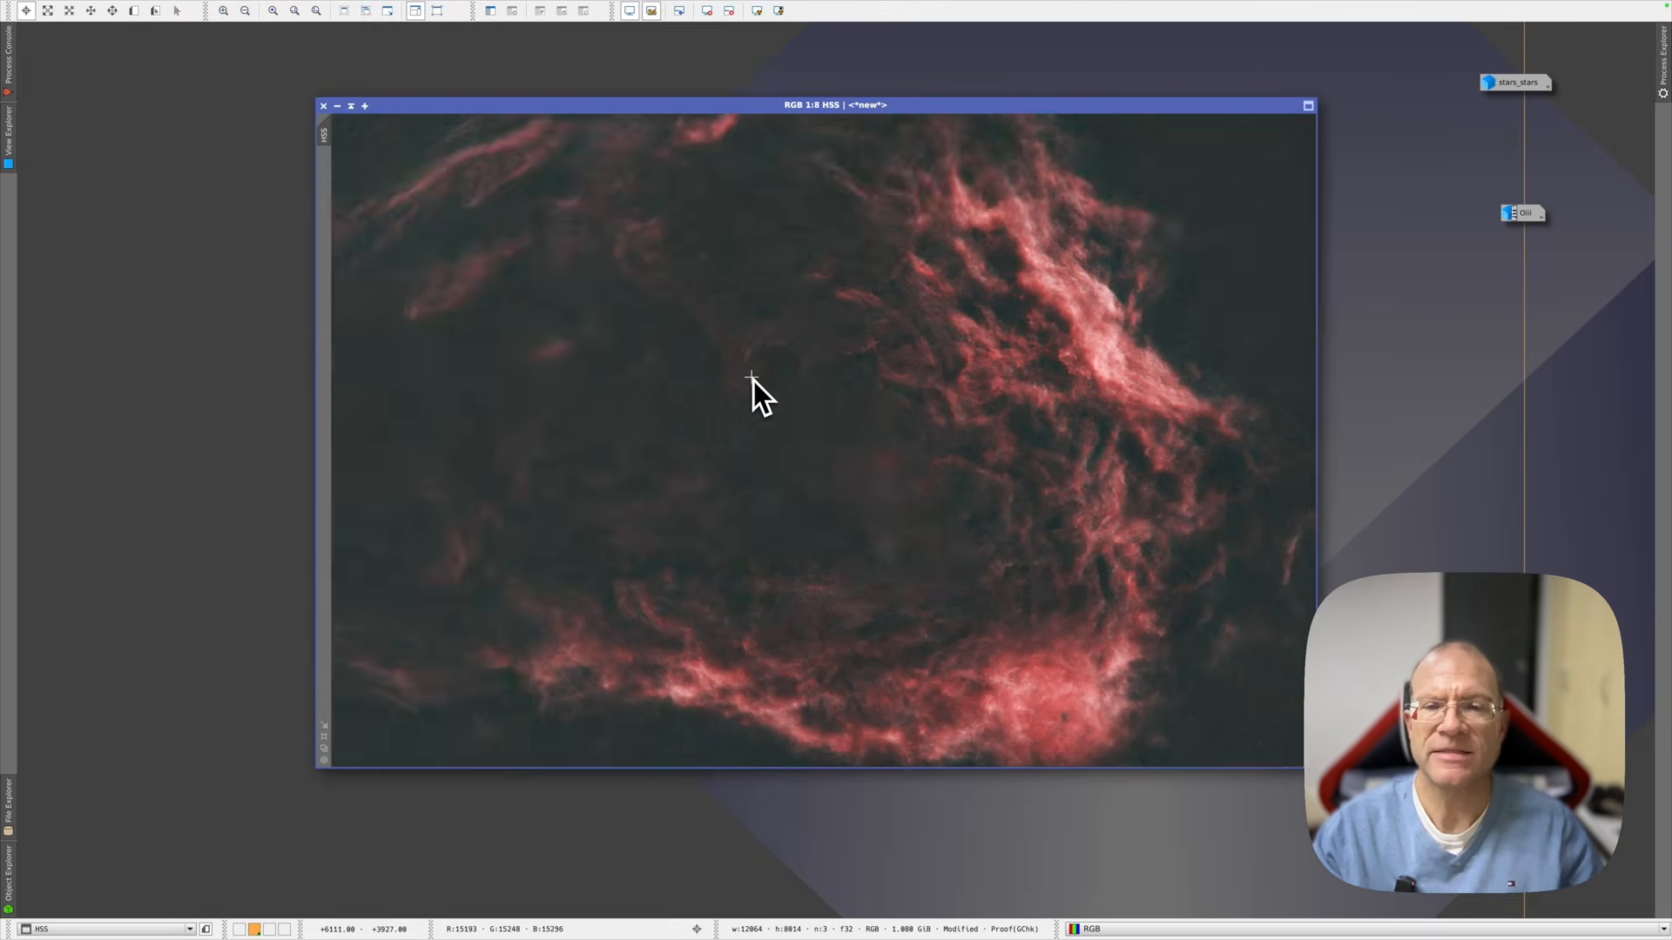
{"action": "scroll", "coordinate": [751, 379], "scroll_direction": "down", "scroll_amount": 1}
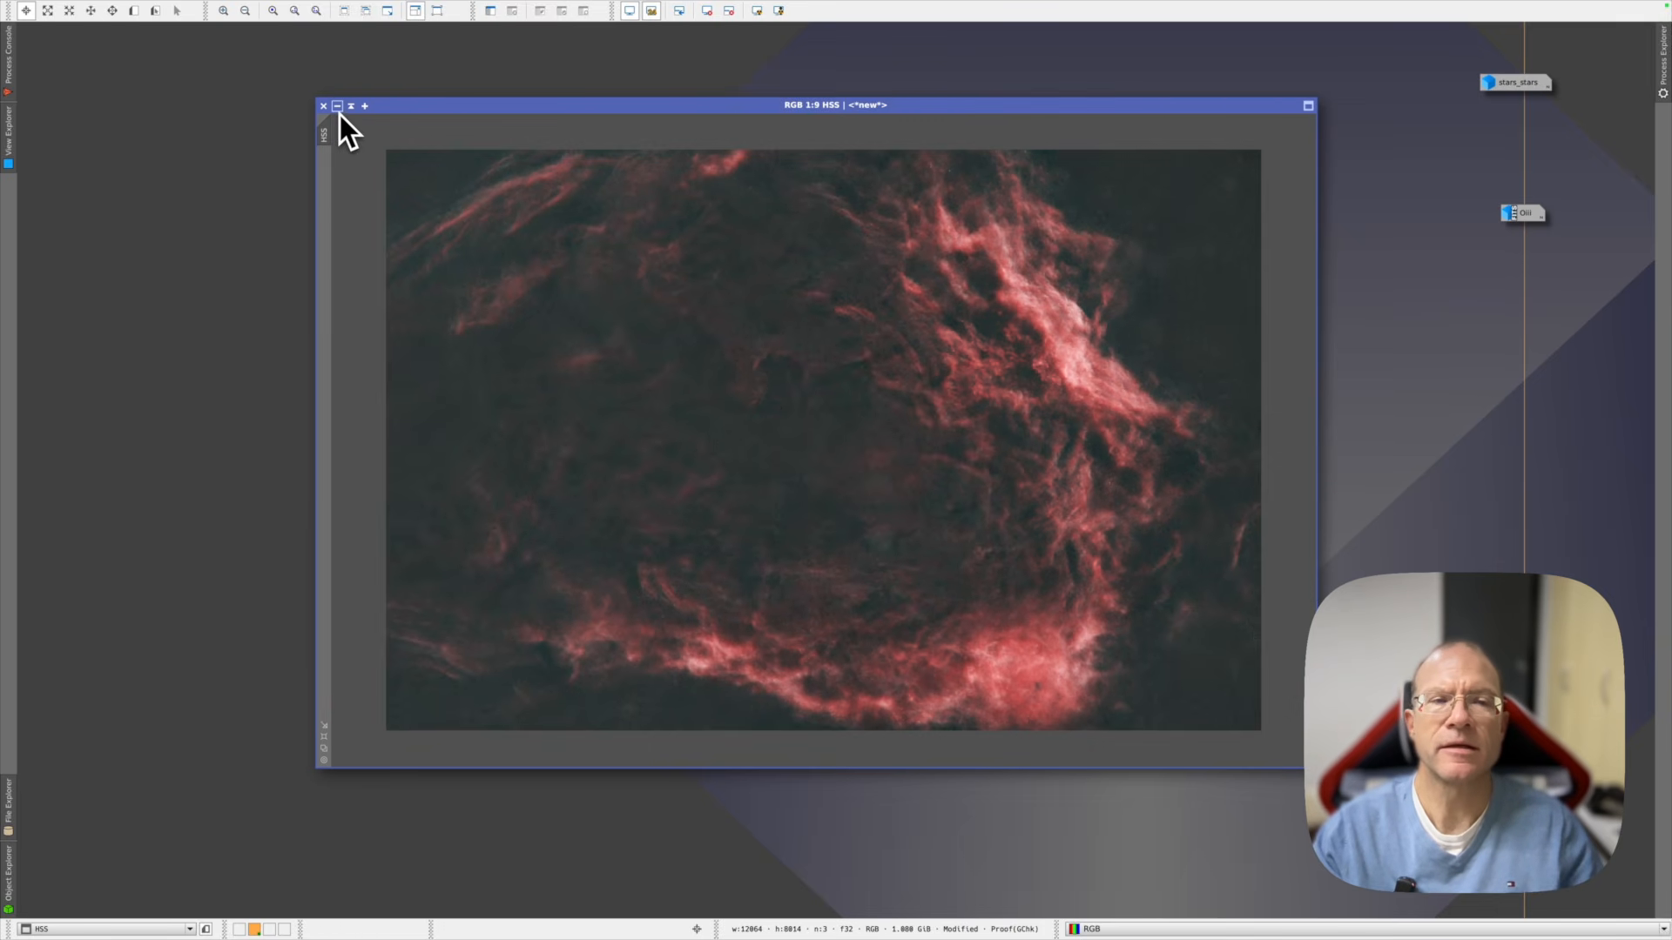
{"action": "left_click_drag", "start_coordinate": [338, 98], "coordinate": [292, 105]}
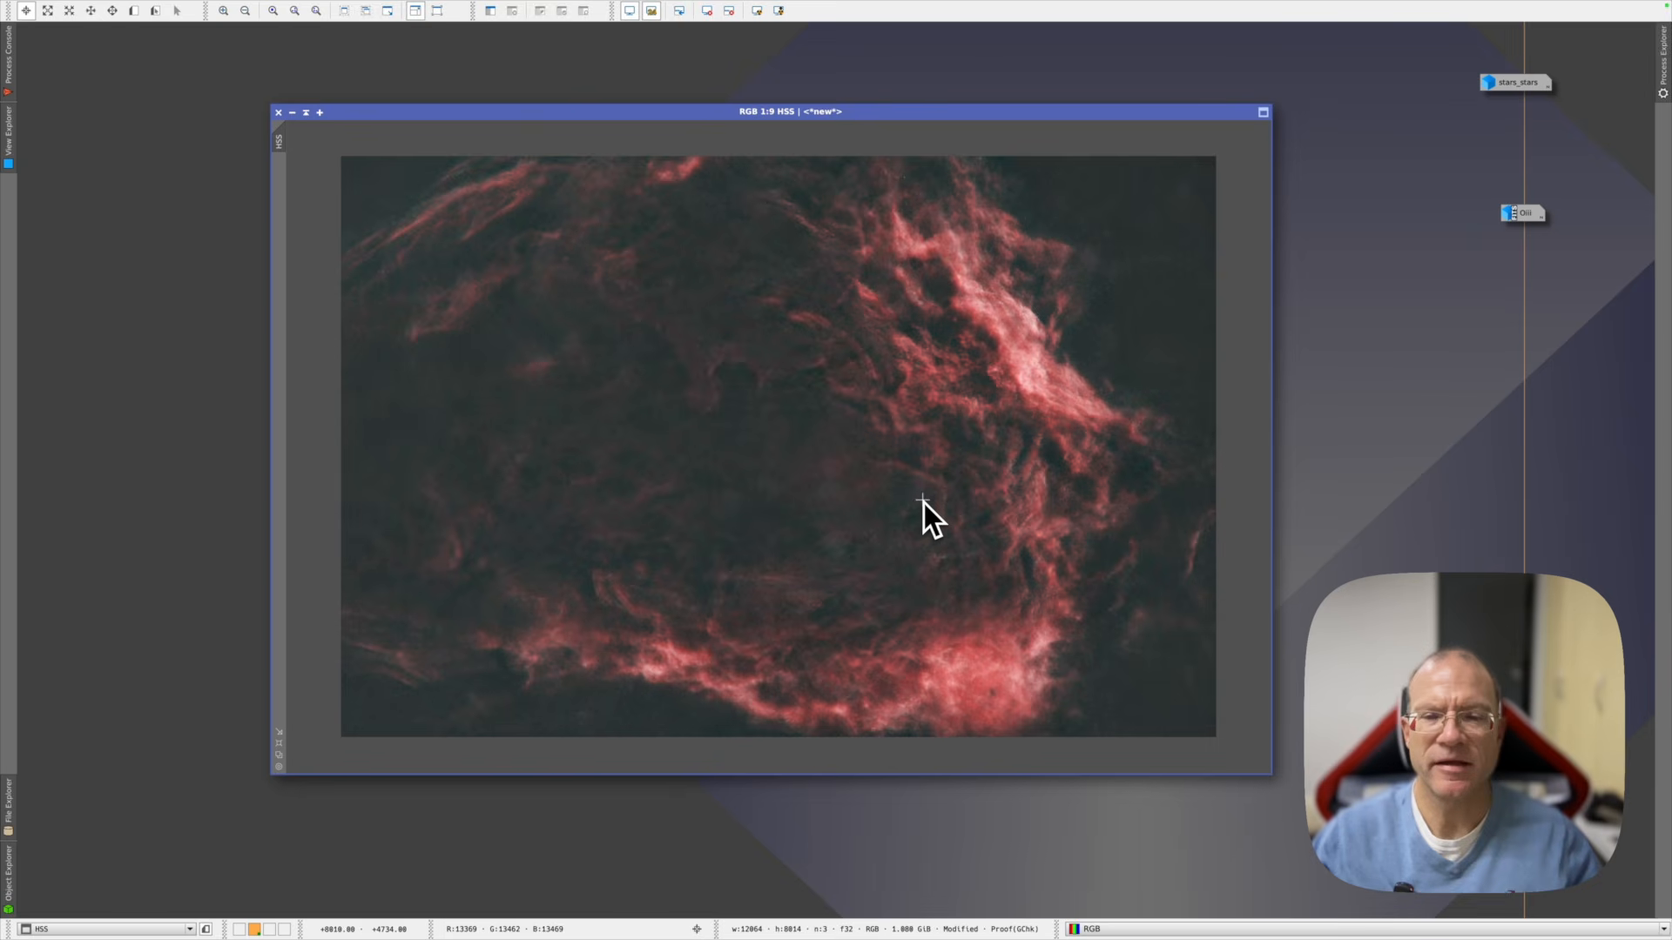
Run the ImproveBrilliance script on HSS with Brilliance 0.297 and automatic preview updating enabled
{"action": "left_click", "coordinate": [355, 8]}
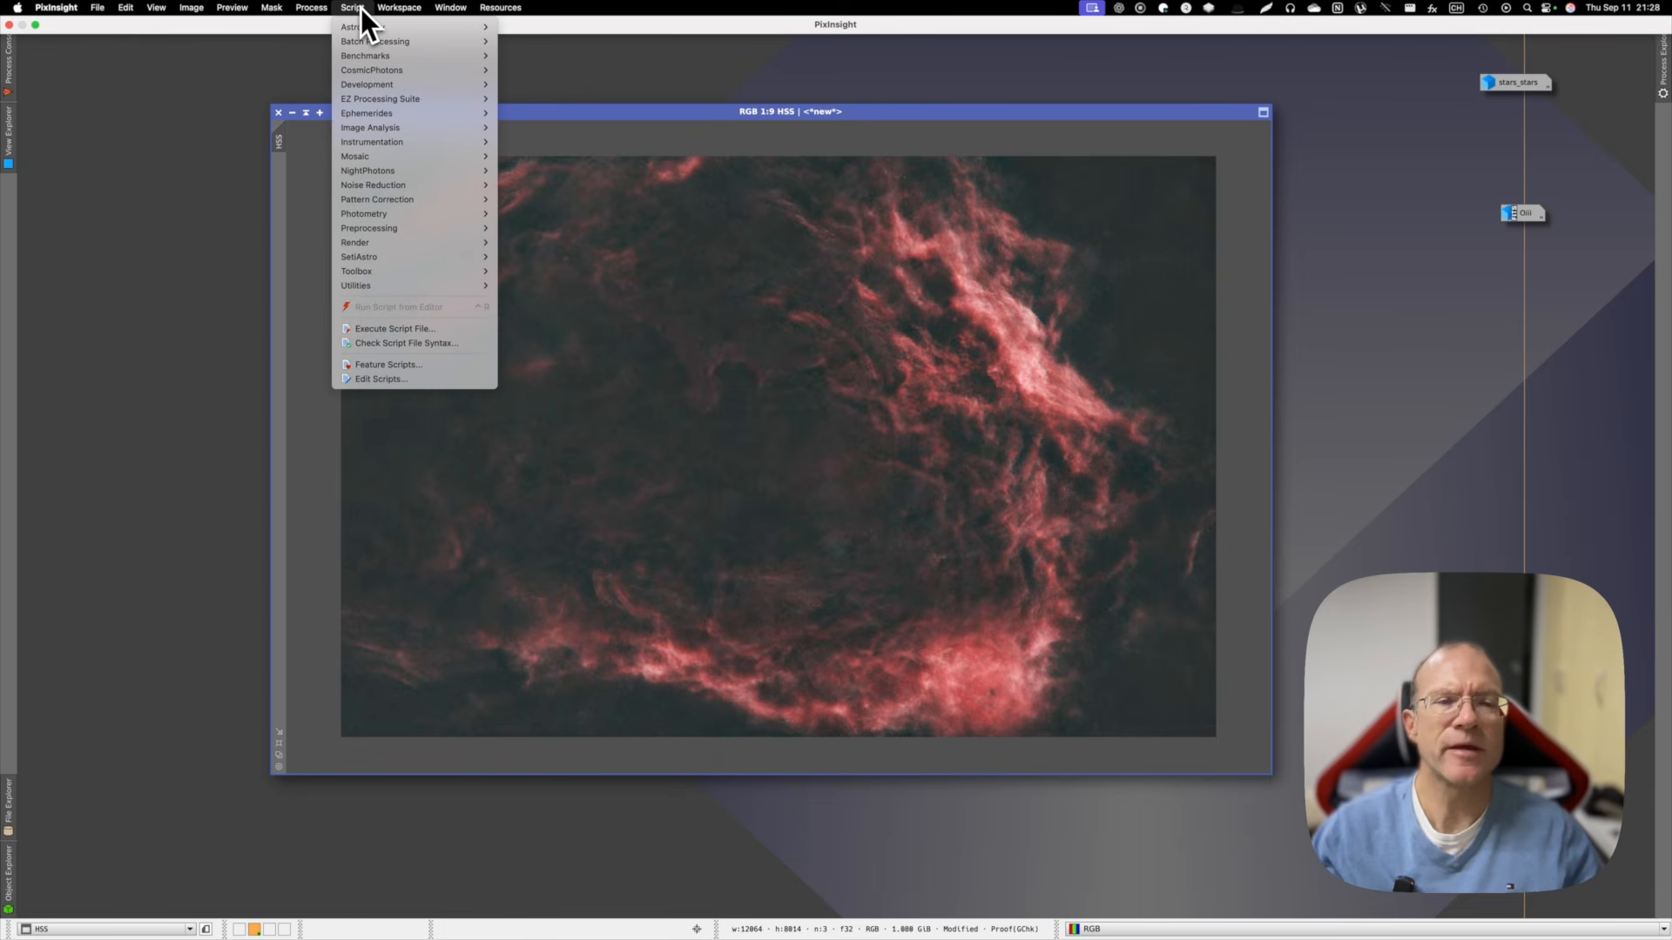
{"action": "mouse_move", "coordinate": [383, 269]}
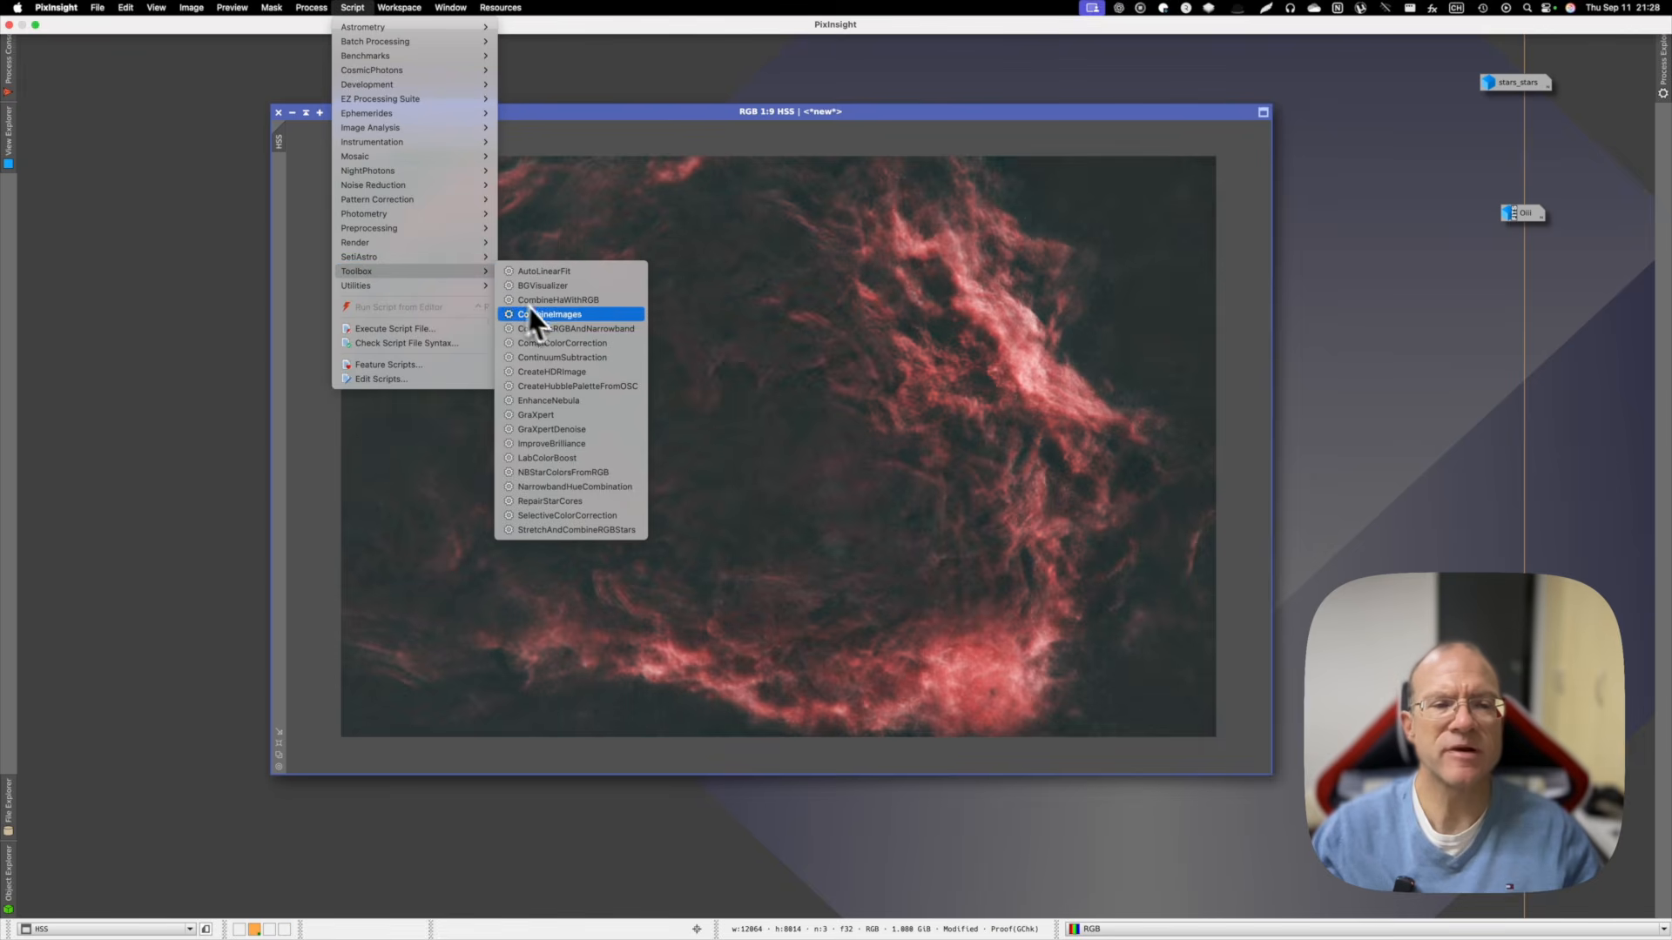
{"action": "left_click", "coordinate": [574, 444]}
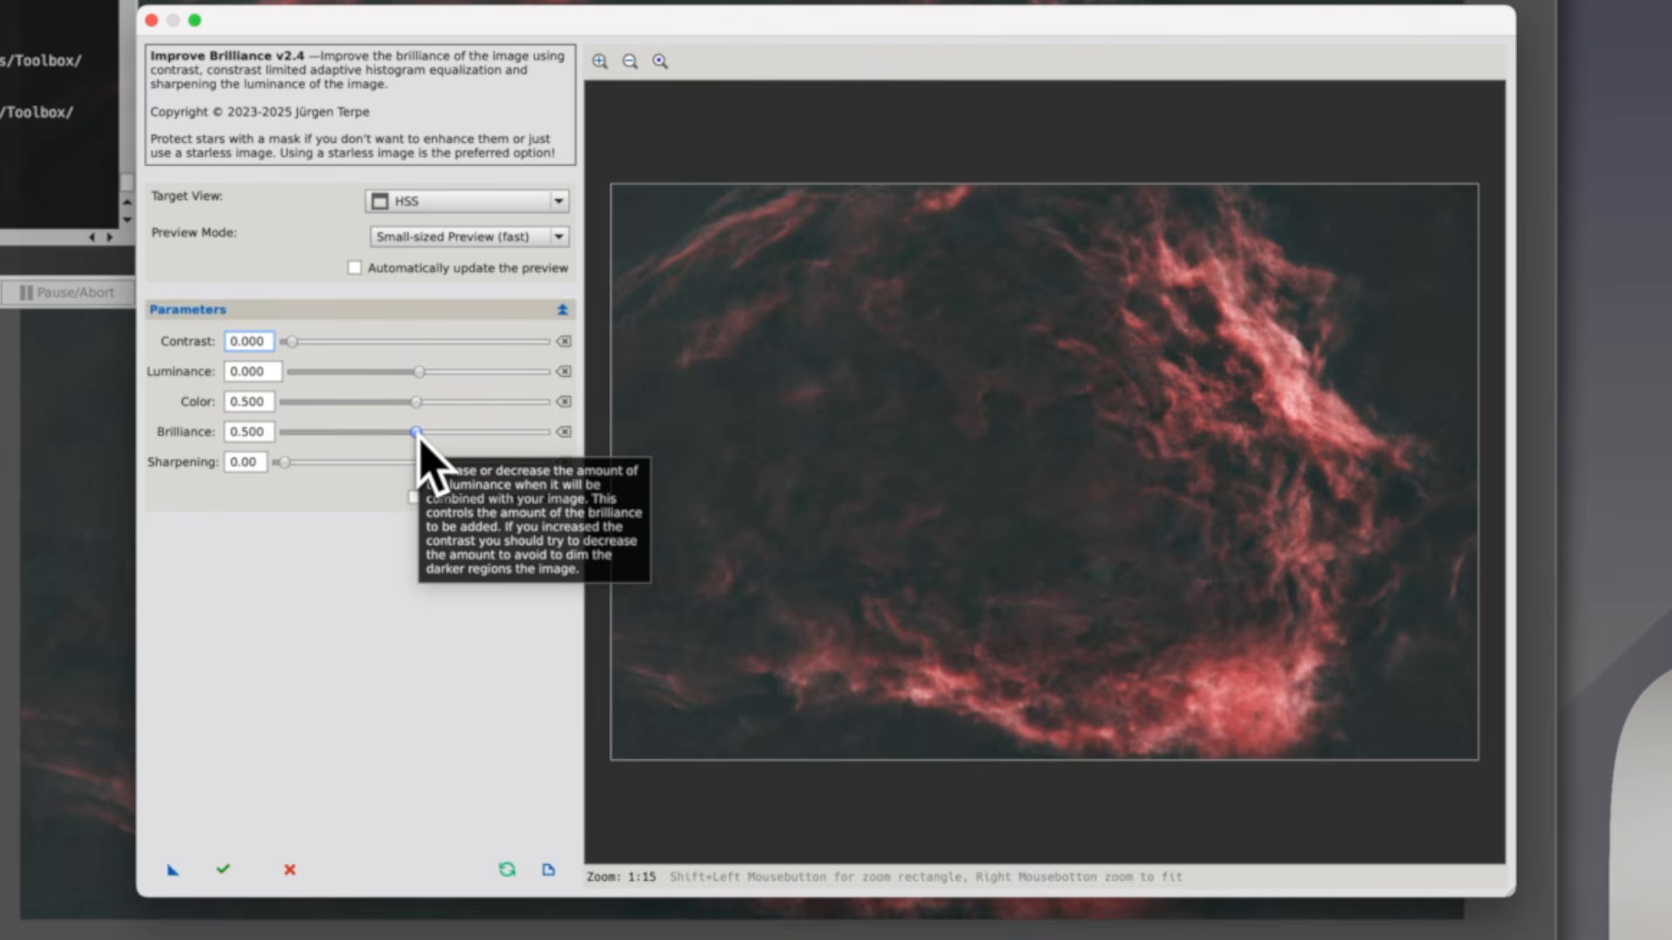
{"action": "left_click", "coordinate": [416, 434]}
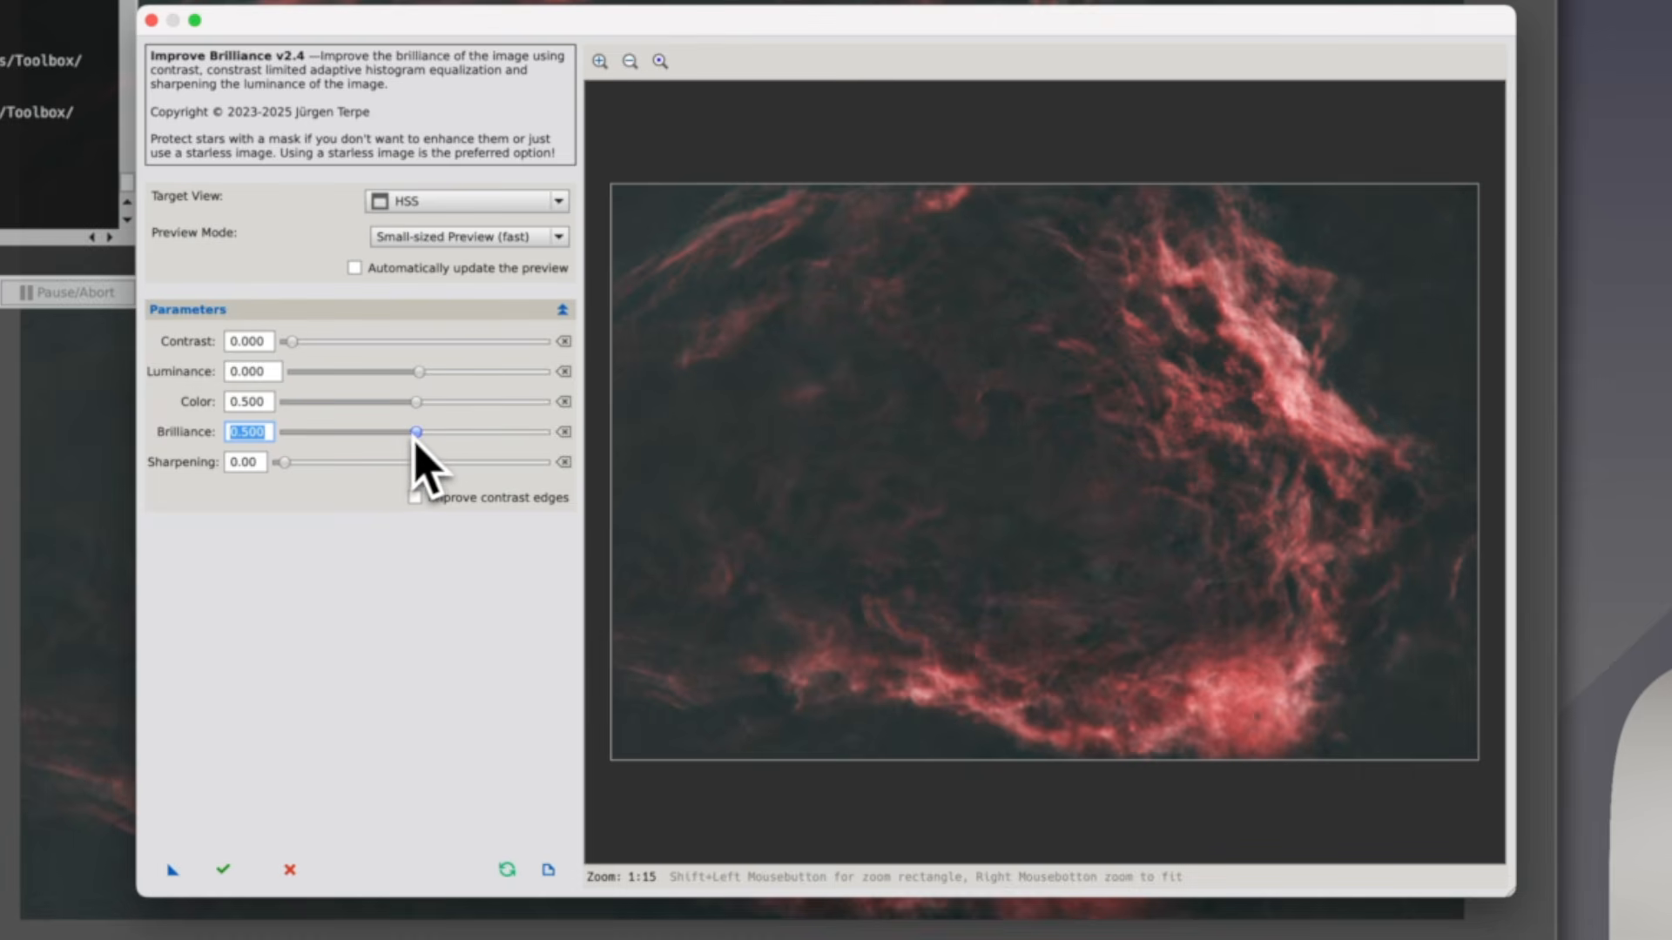
{"action": "left_click_drag", "start_coordinate": [416, 434], "coordinate": [363, 432]}
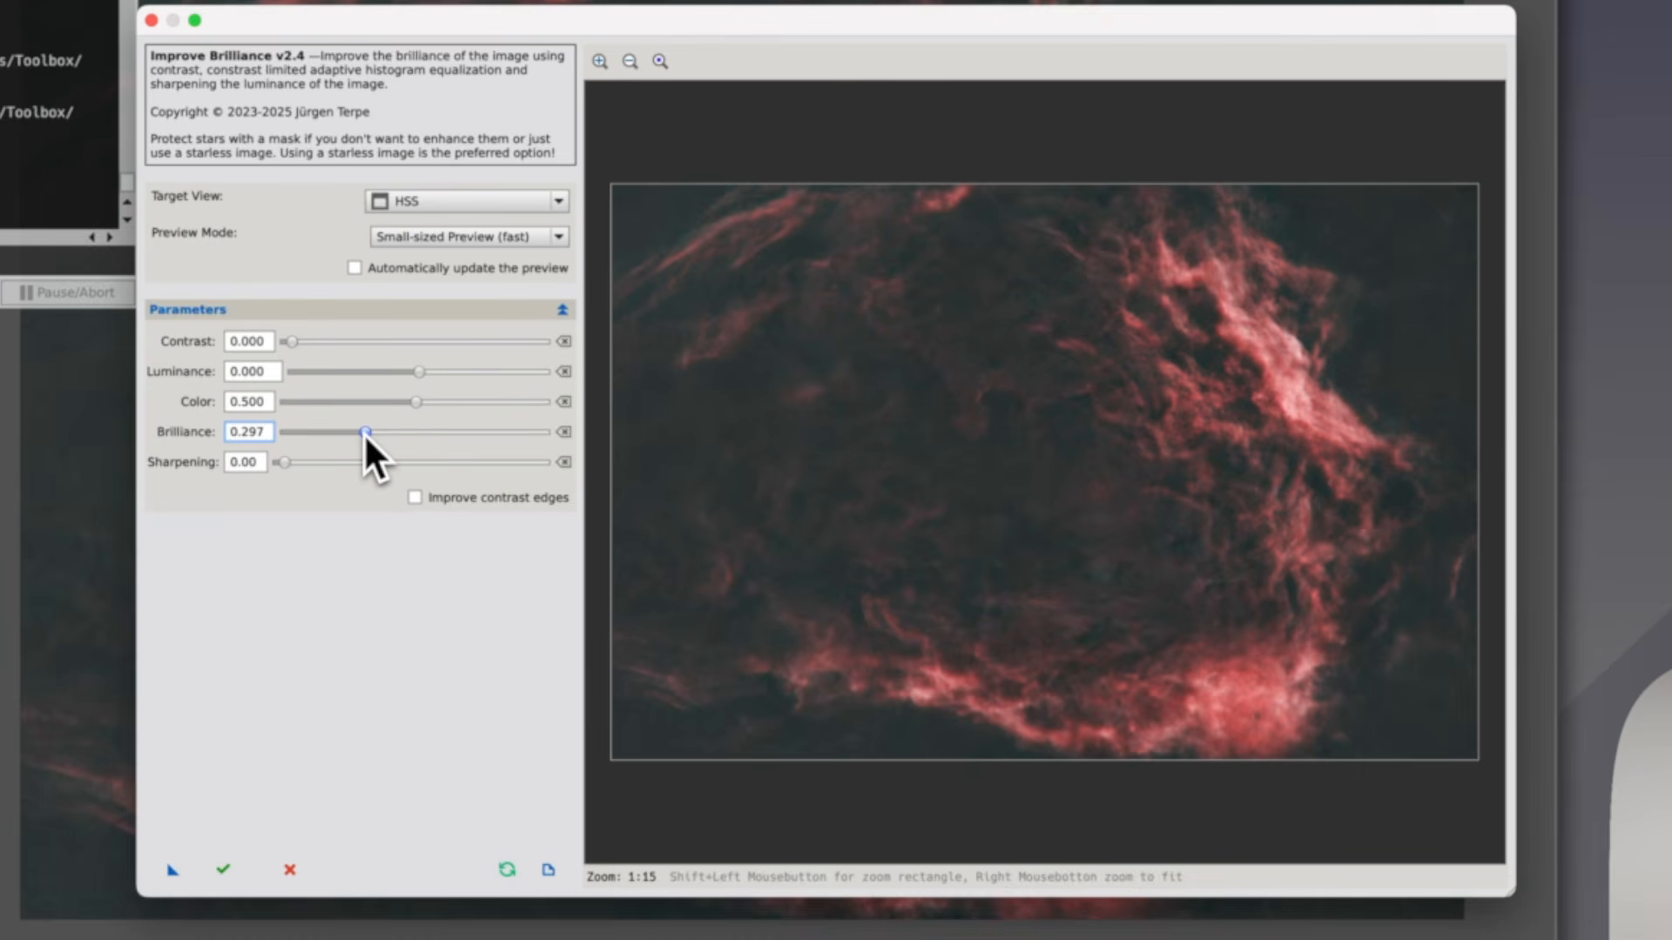
{"action": "left_click", "coordinate": [357, 272]}
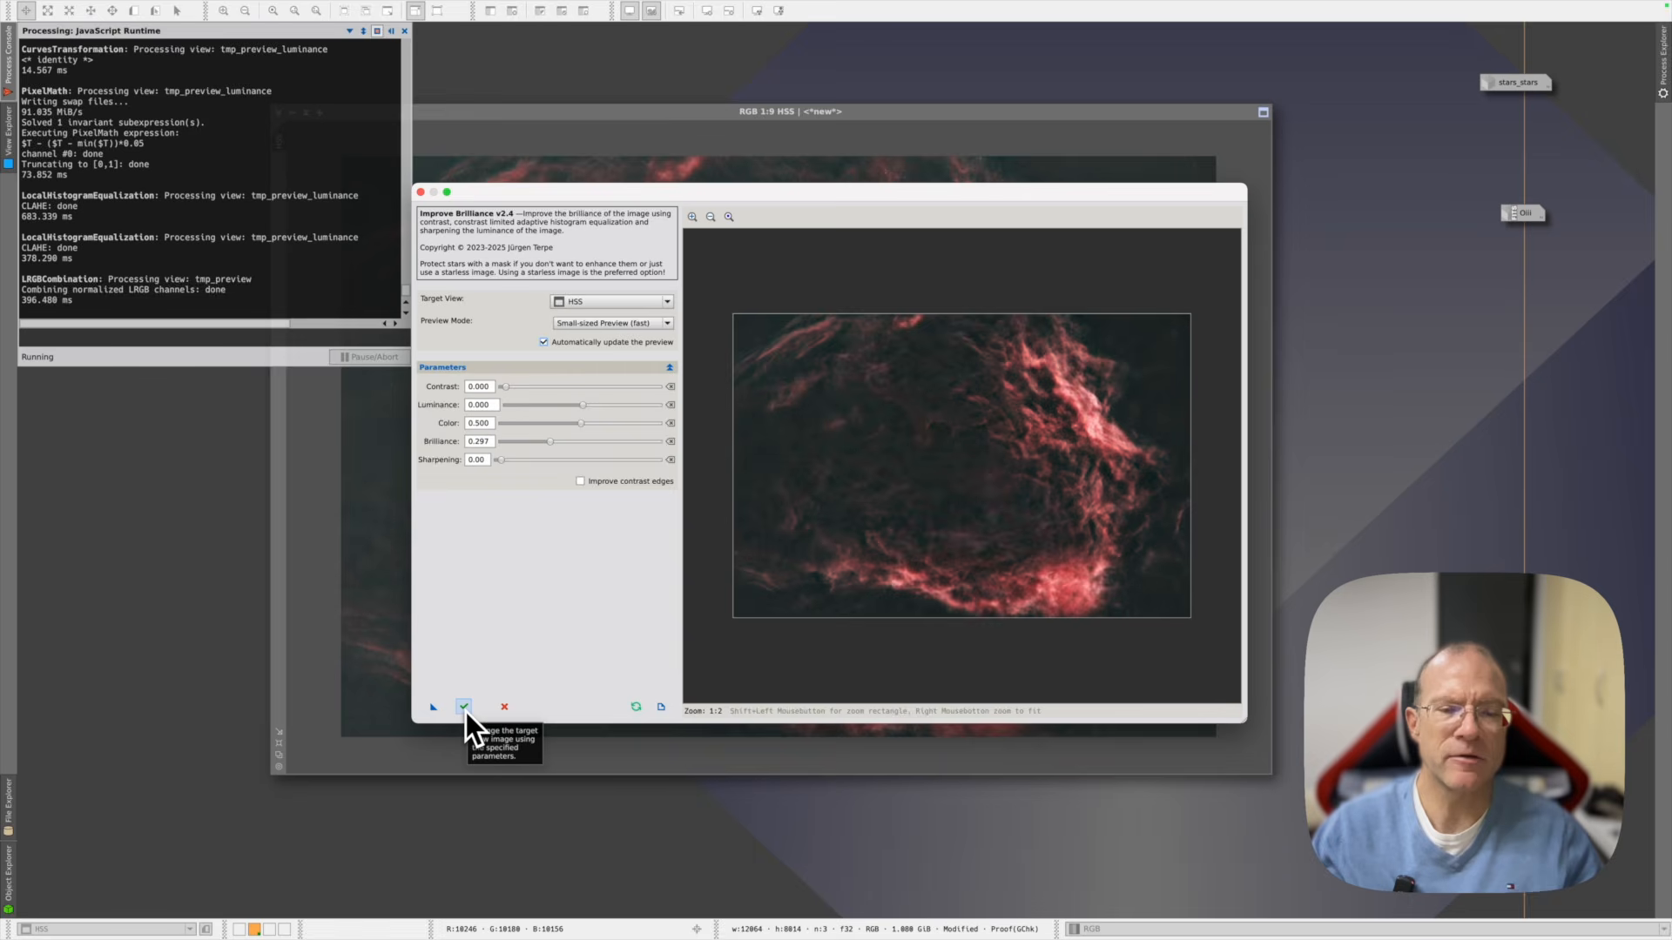
{"action": "left_click", "coordinate": [225, 870]}
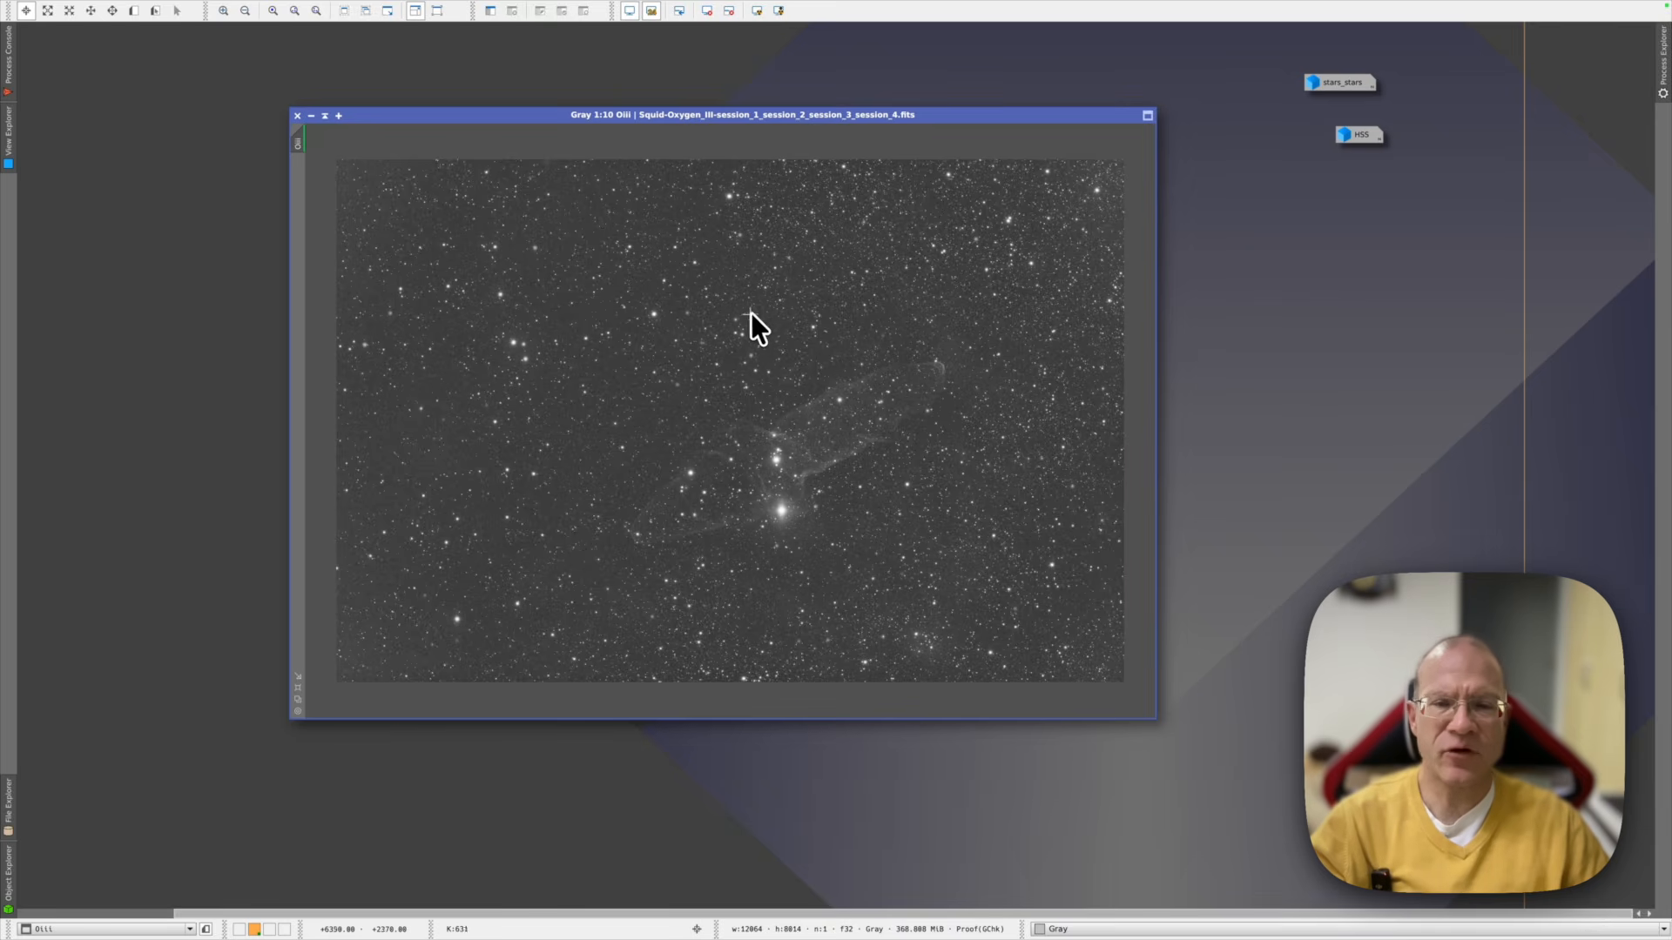
Remove the stars from the OIII master with StarXTerminator, without generating a star image, and close the process
{"action": "mouse_move", "coordinate": [503, 10]}
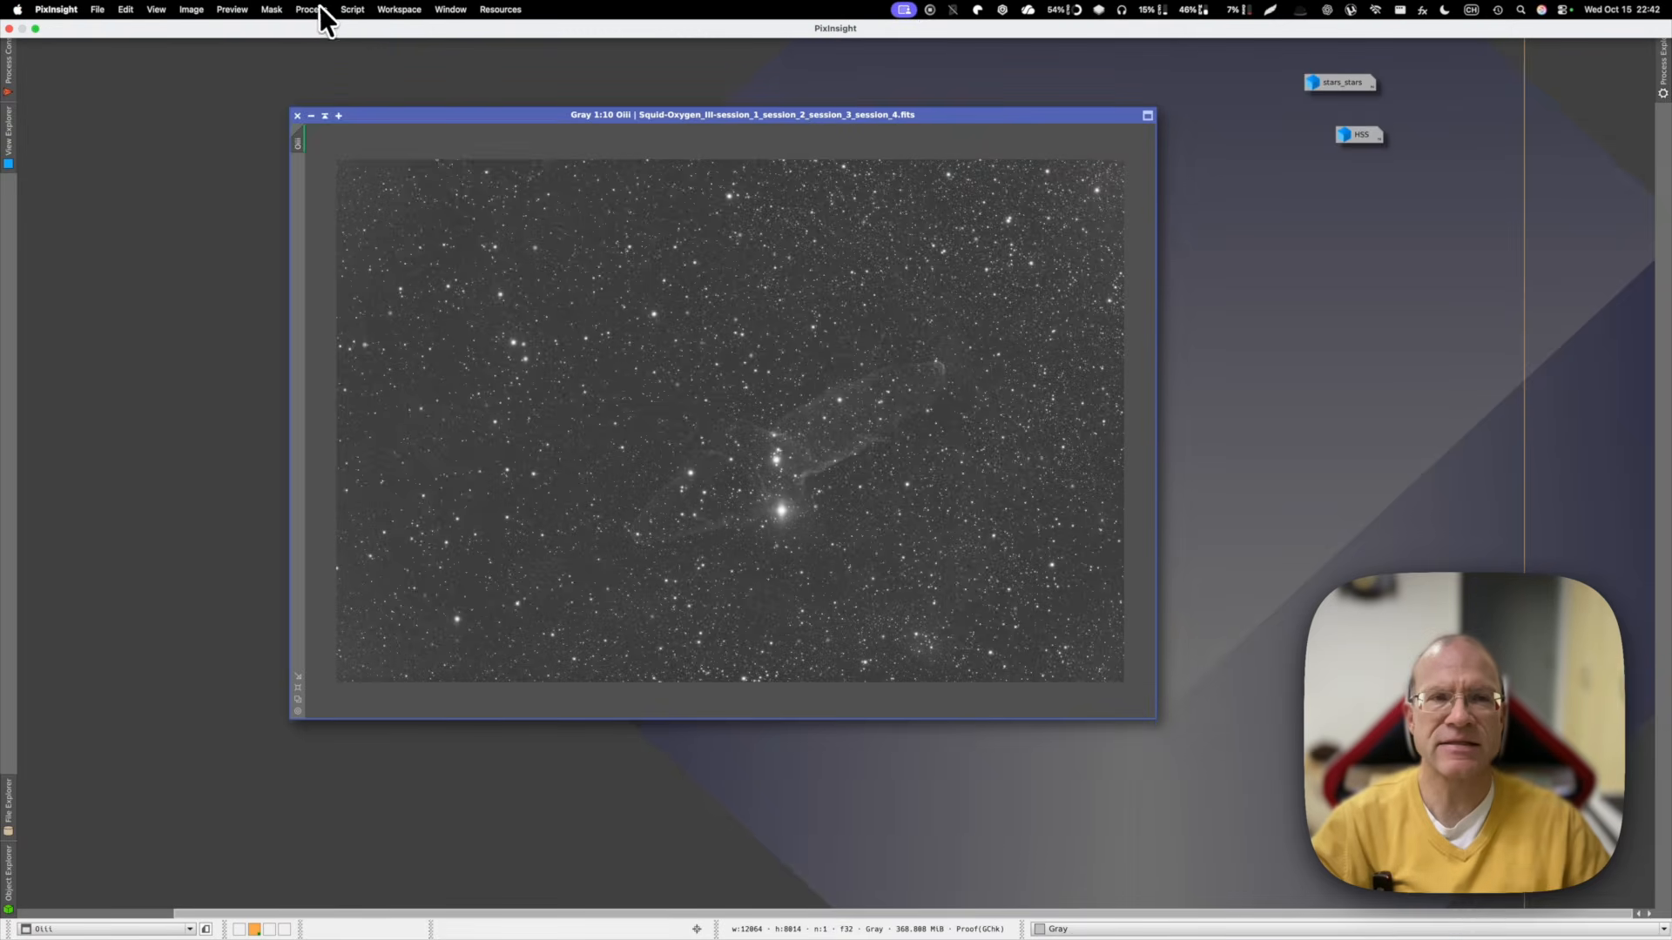
{"action": "left_click", "coordinate": [319, 6]}
{"action": "mouse_move", "coordinate": [319, 30]}
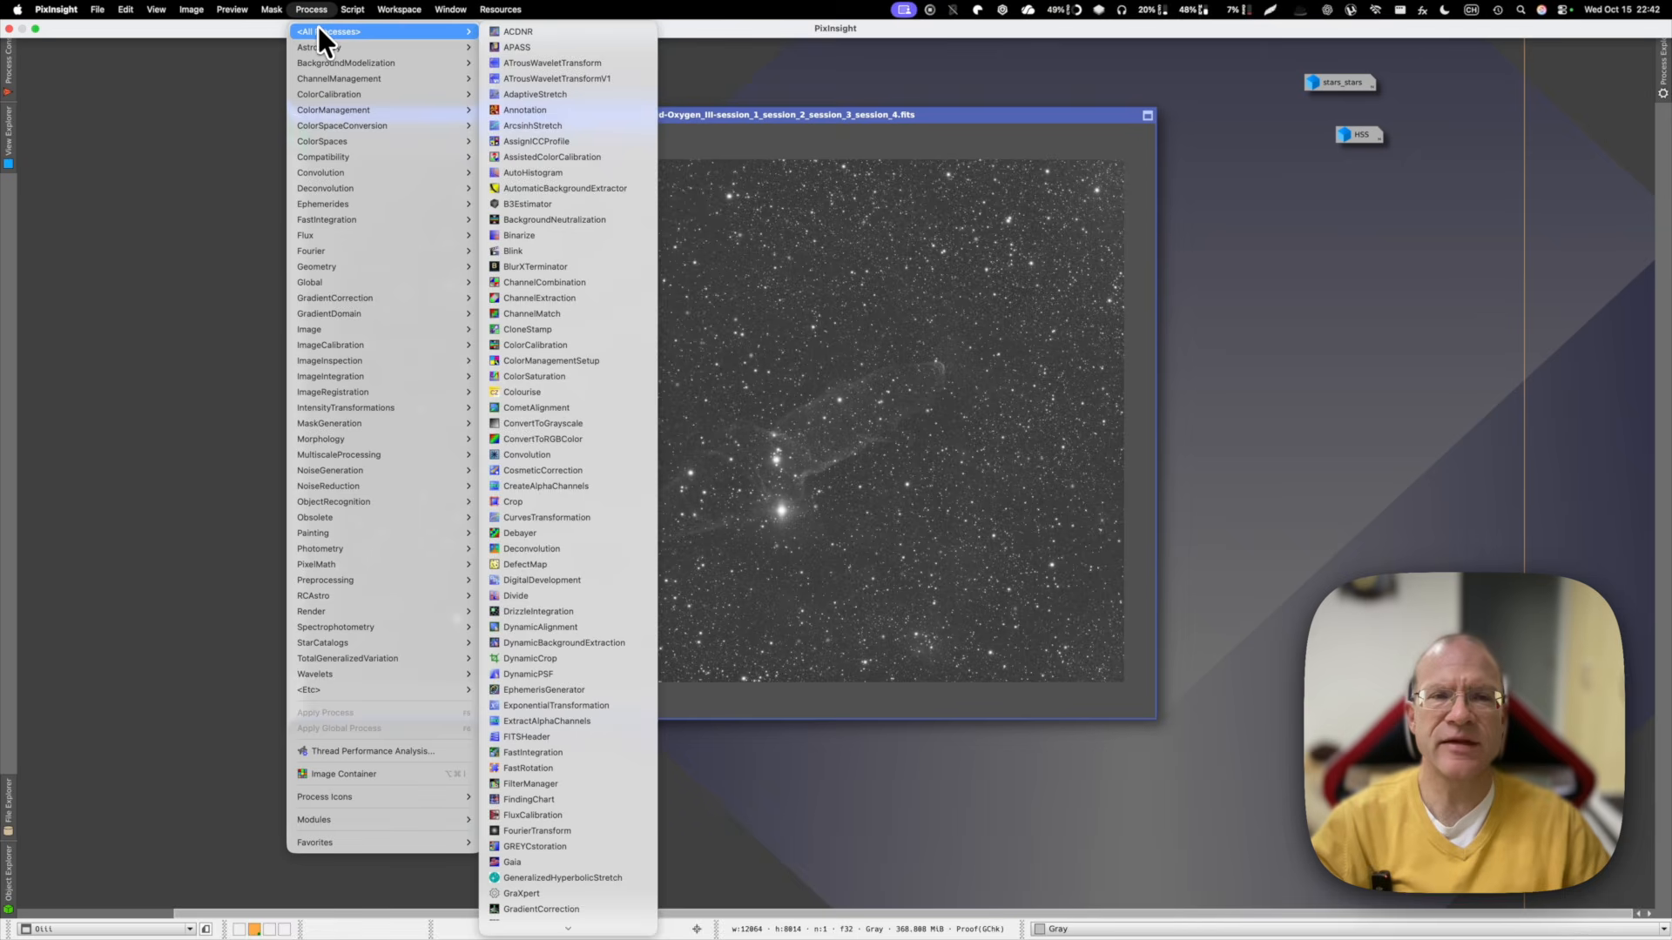
{"action": "scroll", "coordinate": [586, 784], "scroll_direction": "down", "scroll_amount": 10}
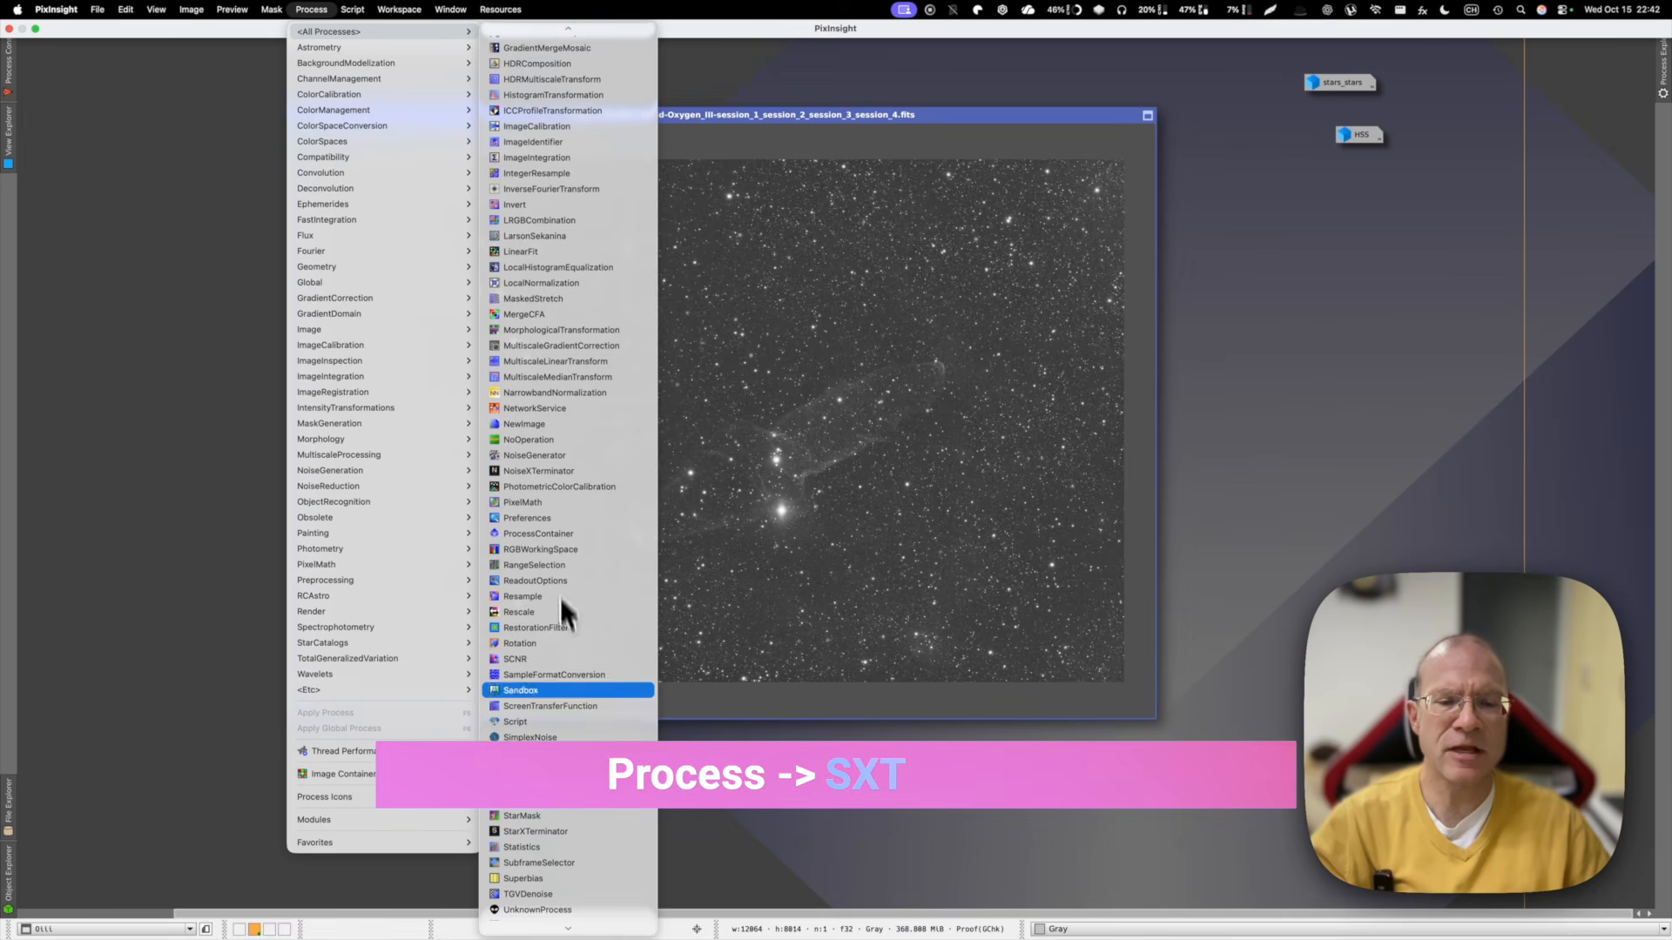
{"action": "left_click", "coordinate": [562, 831]}
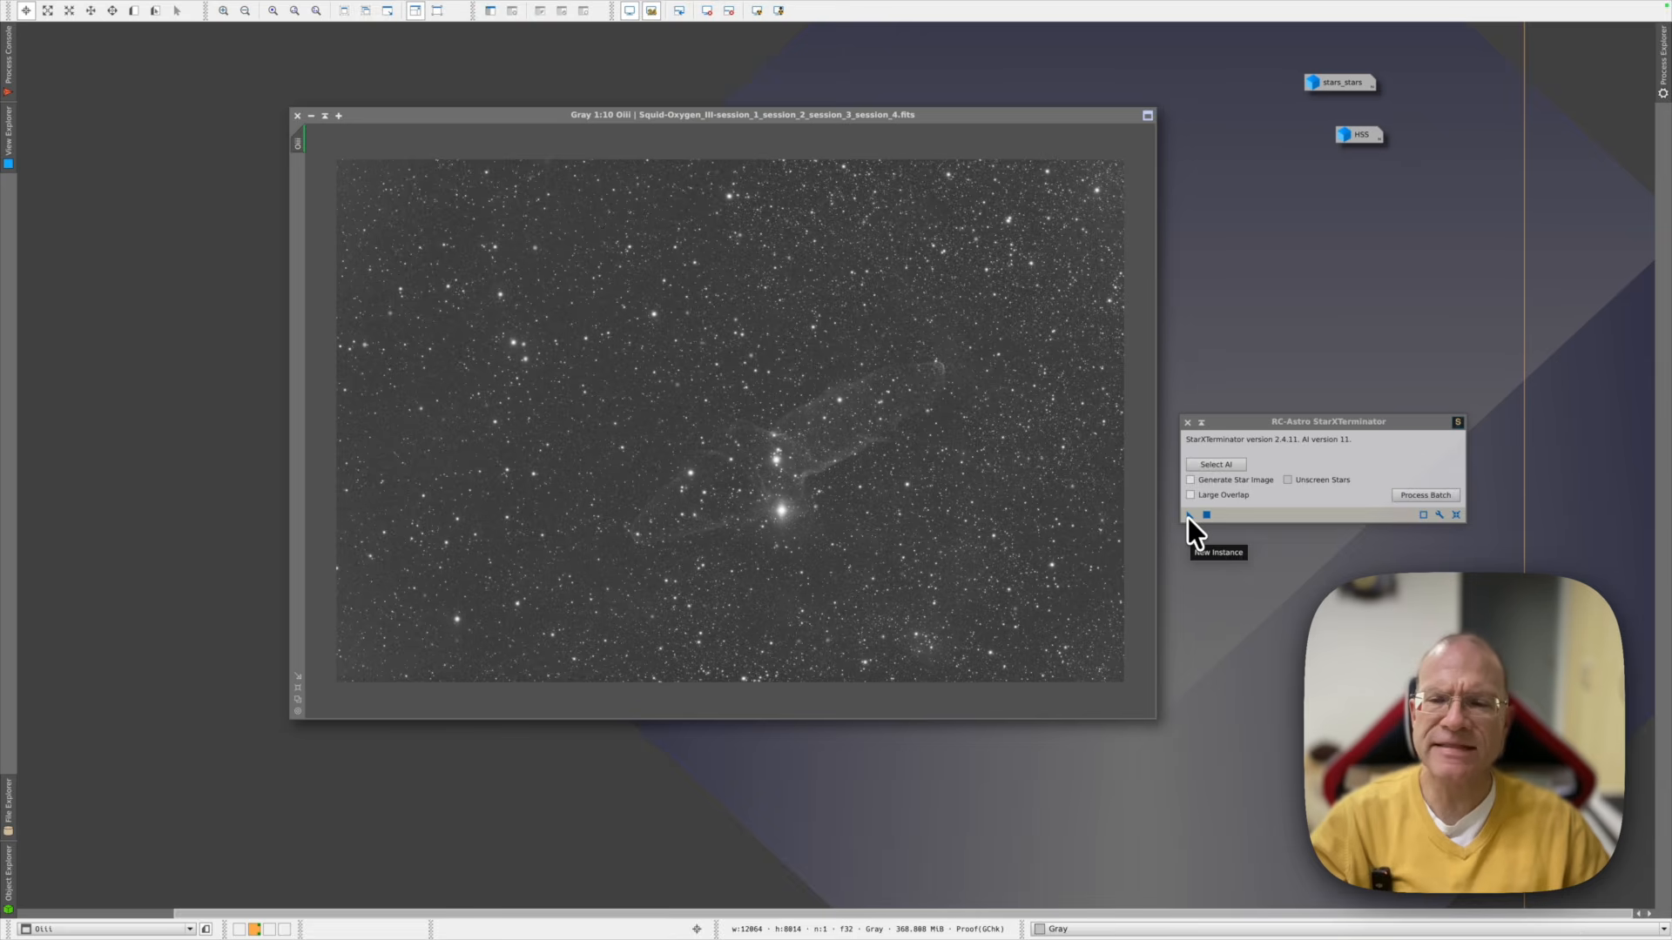
{"action": "left_click_drag", "start_coordinate": [1189, 516], "coordinate": [923, 505]}
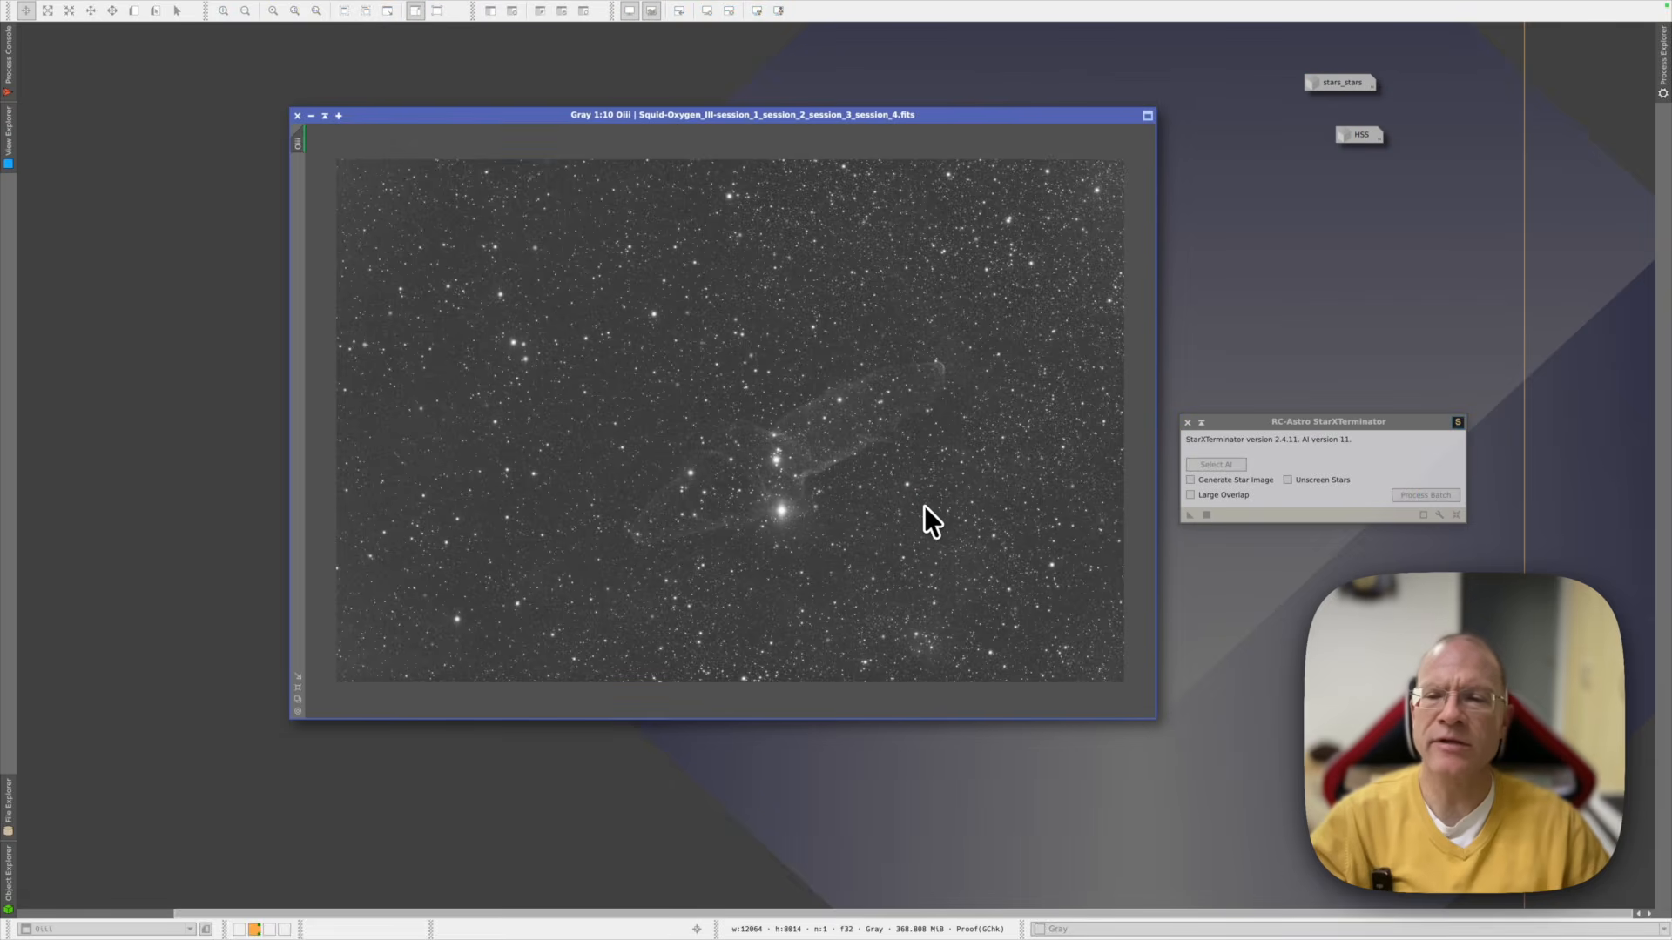
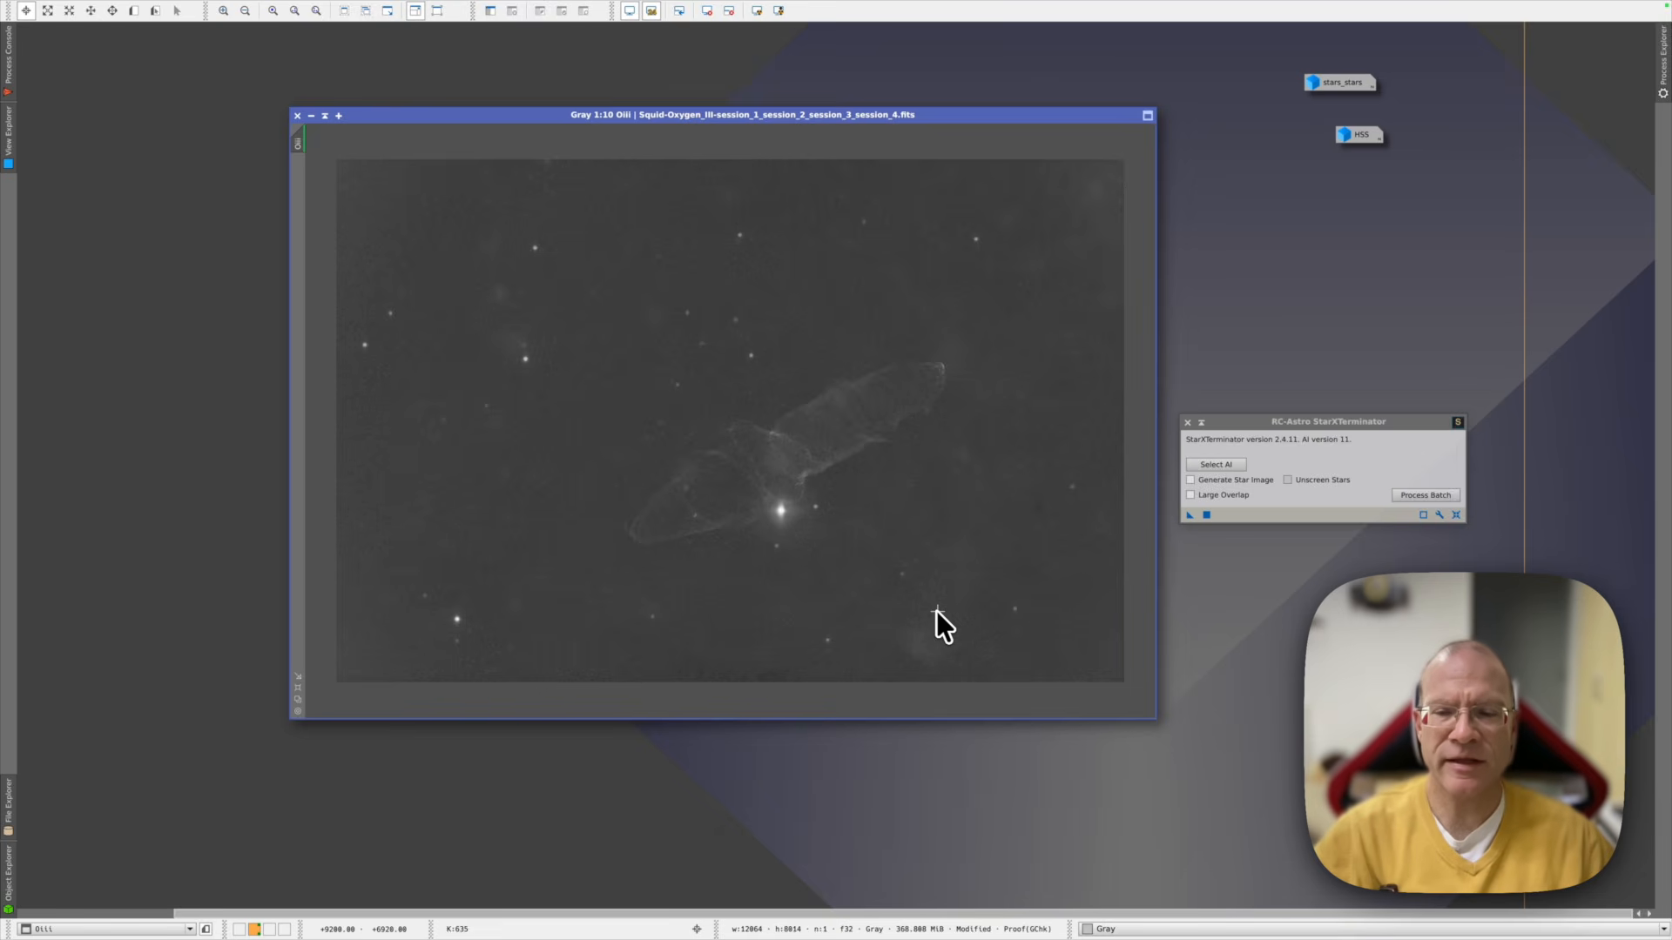
{"action": "left_click", "coordinate": [1187, 422]}
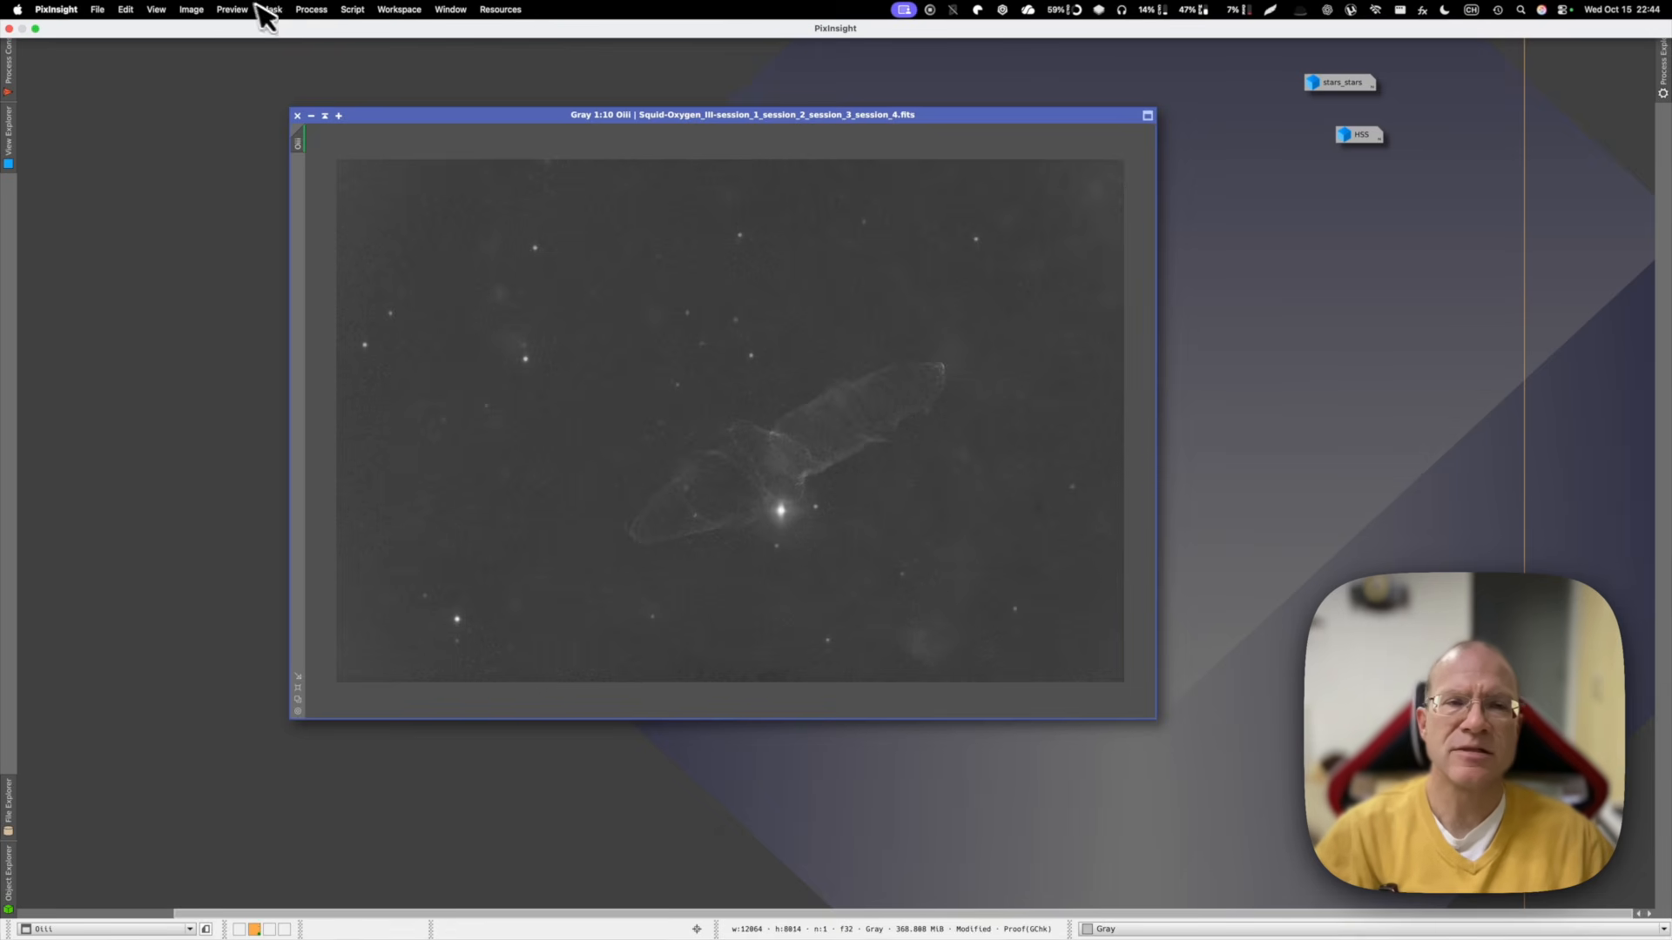
Run BlurXTerminator on OIII with Sharpen Stars 0.70, Adjust Star Halos -0.50 and Sharpen Nonstellar 0.80, and close the process
{"action": "left_click", "coordinate": [309, 7]}
{"action": "mouse_move", "coordinate": [311, 29]}
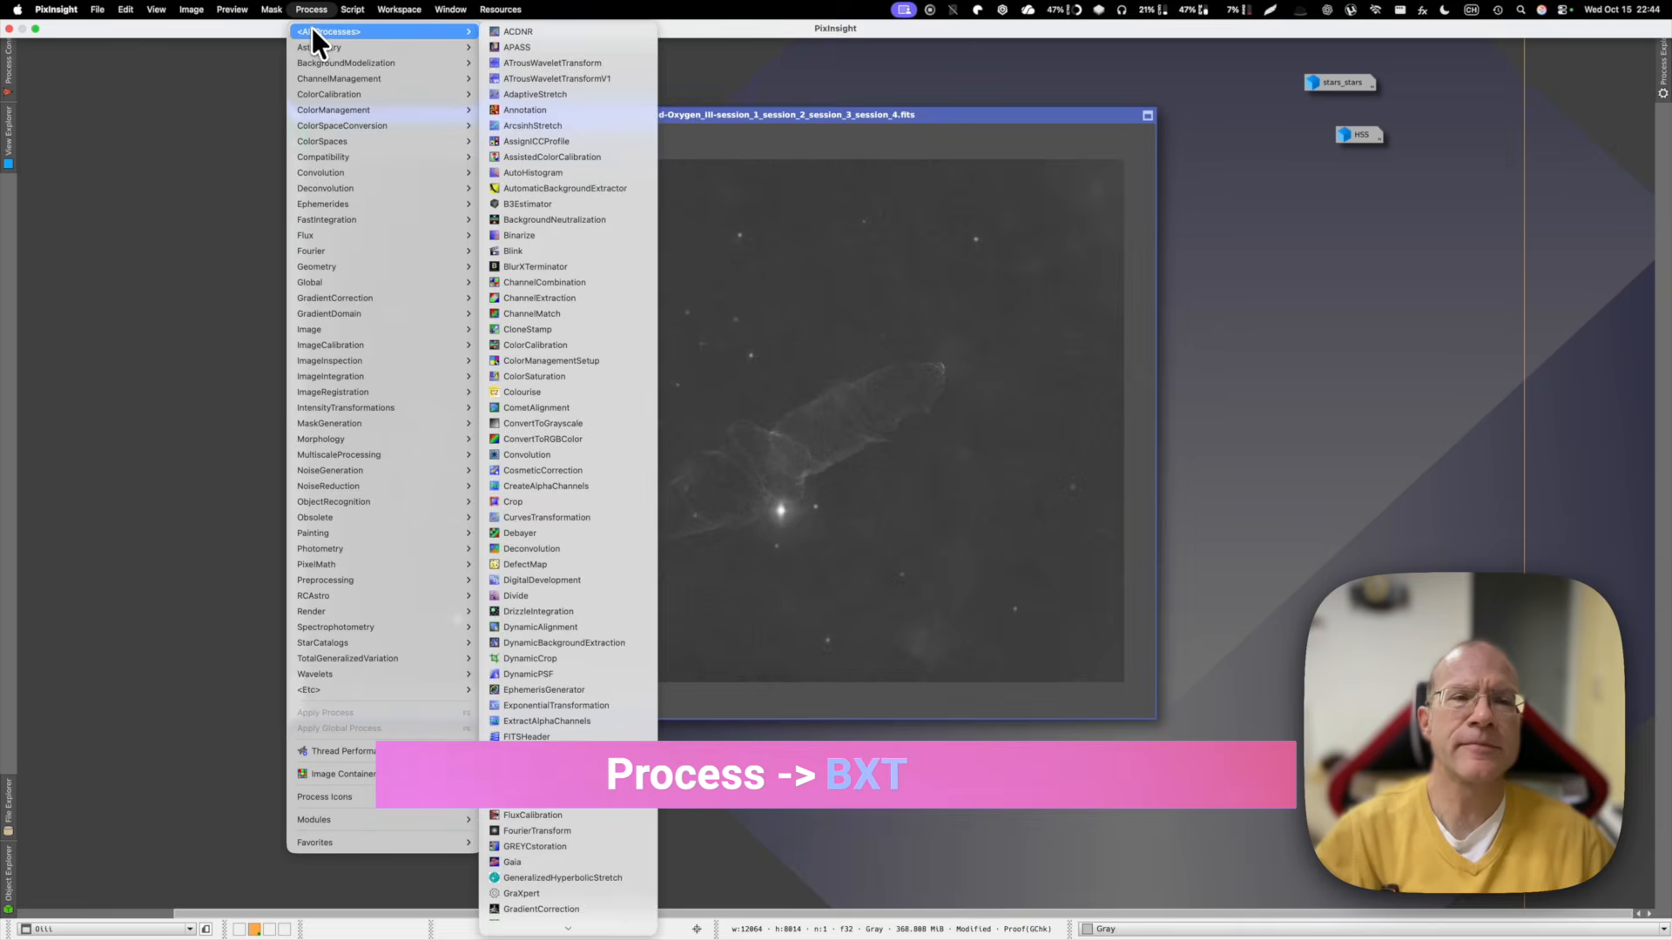
{"action": "left_click", "coordinate": [523, 266]}
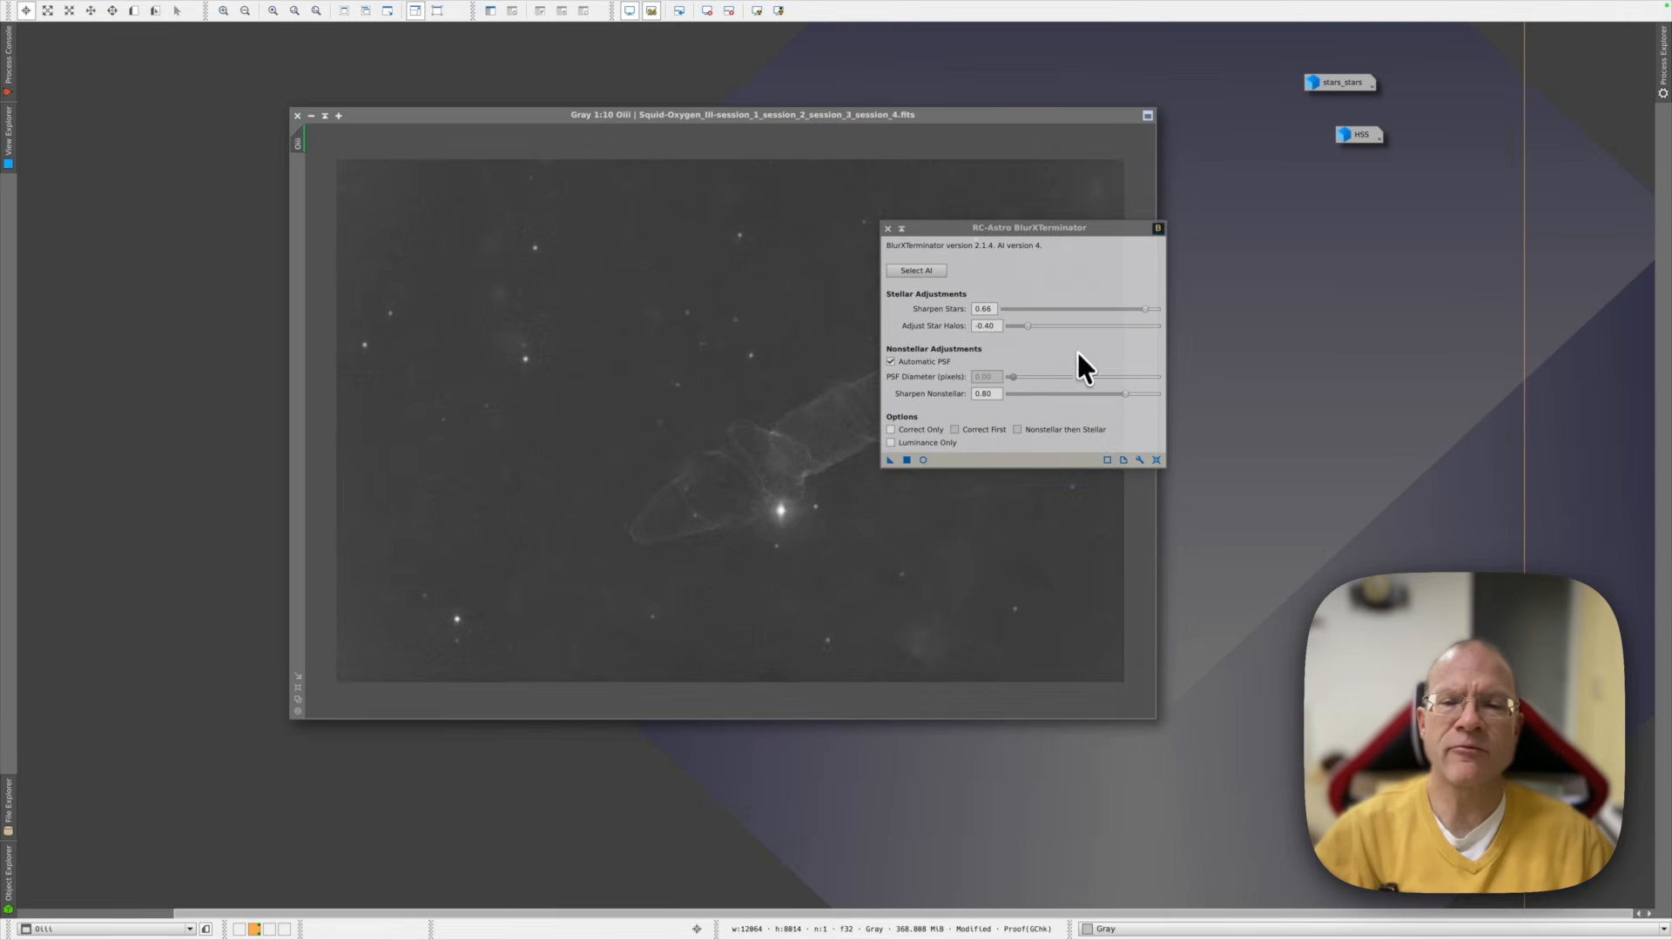
{"action": "left_click", "coordinate": [1143, 309]}
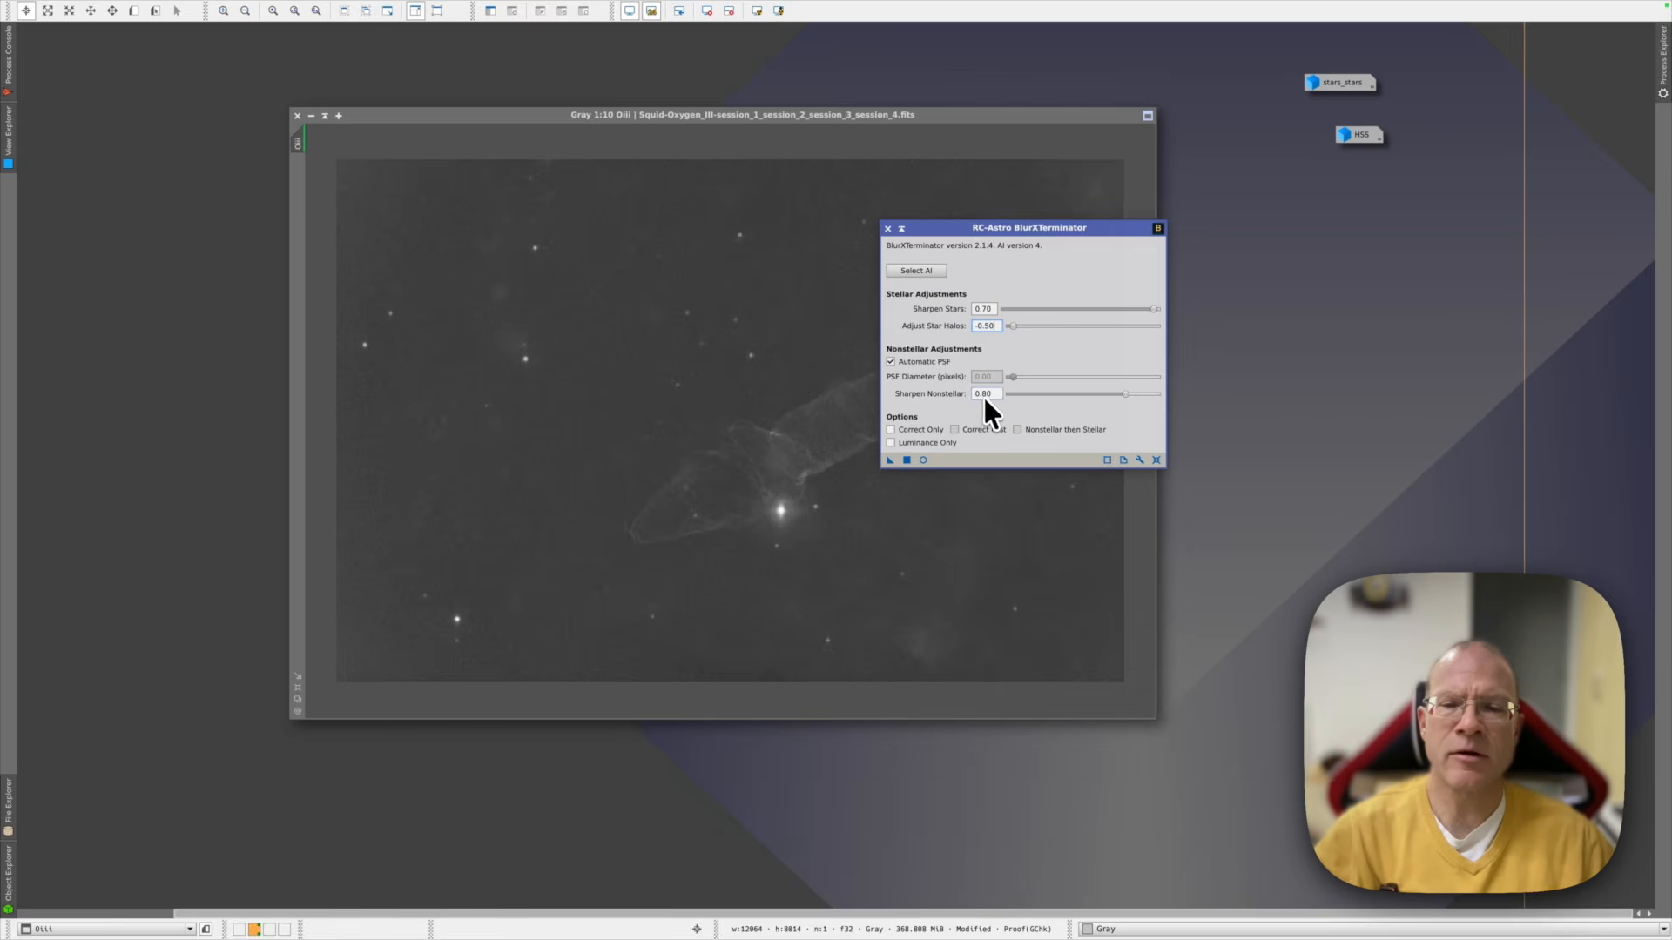
{"action": "left_click", "coordinate": [889, 460]}
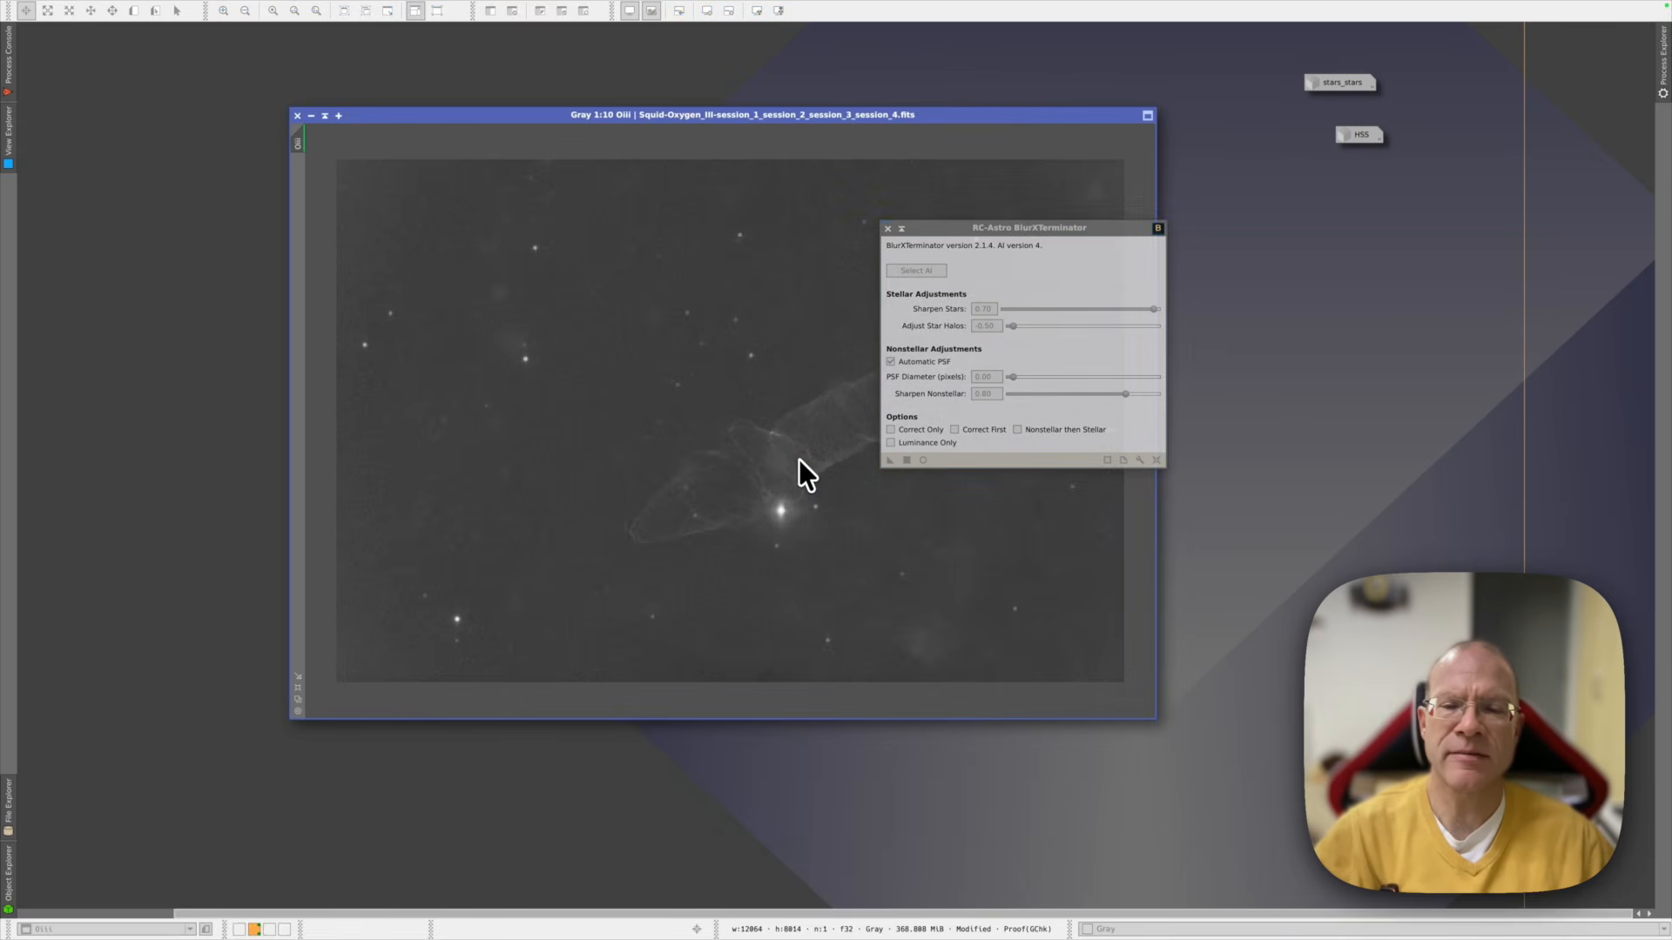
{"action": "left_click", "coordinate": [886, 228]}
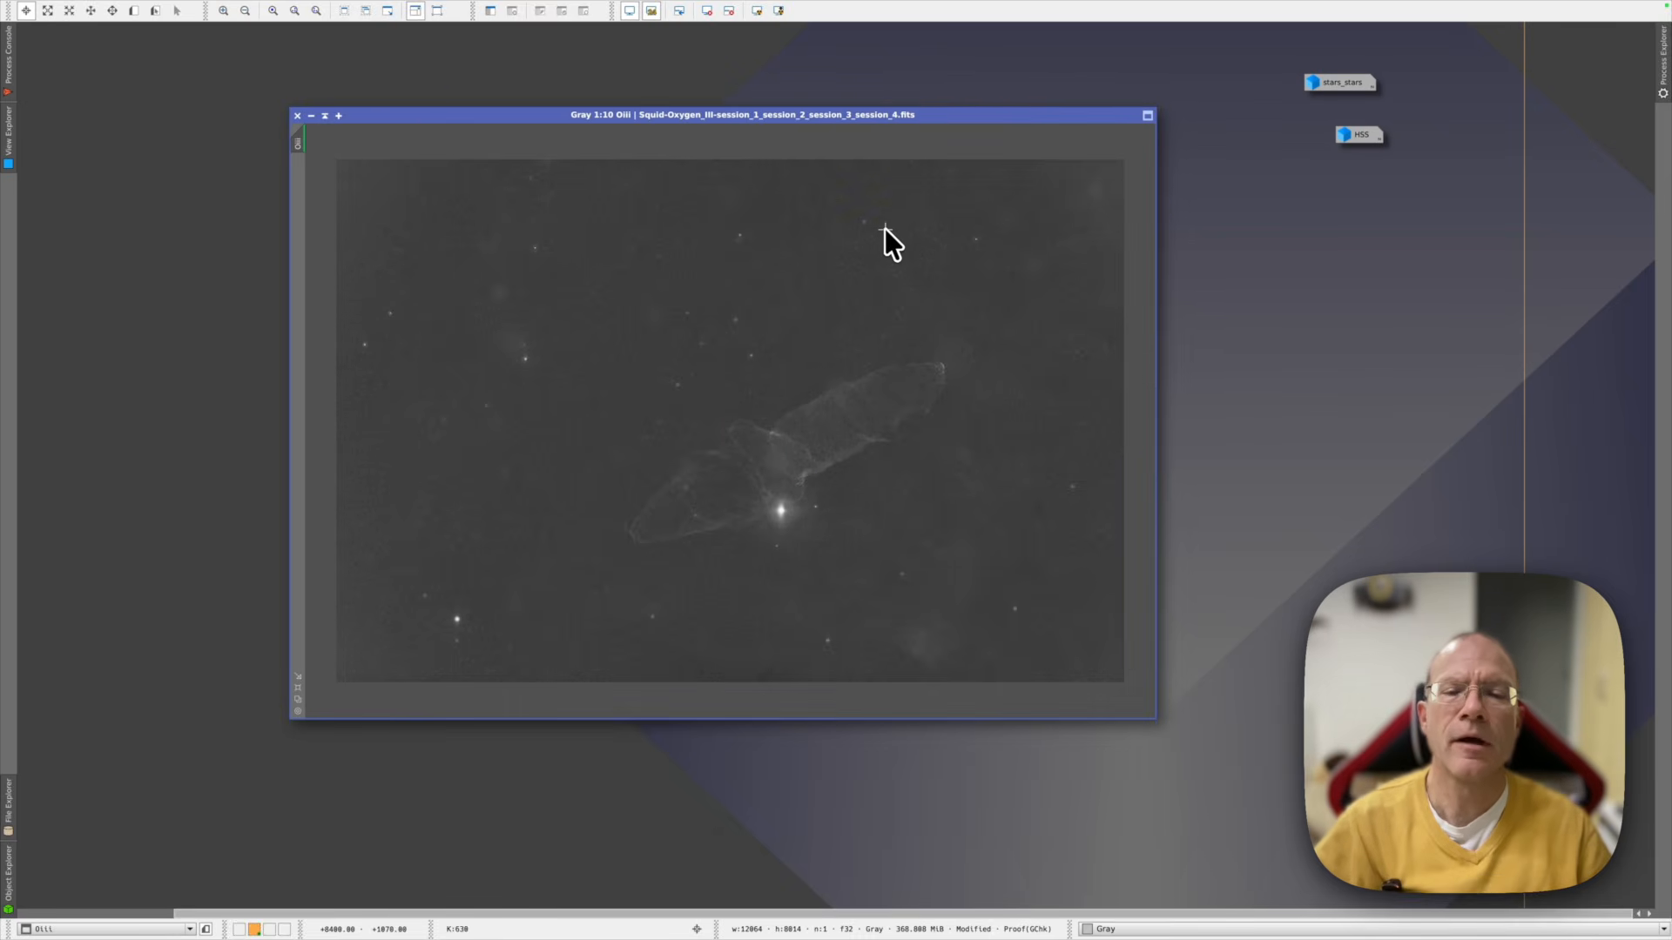
Denoise the starless OIII image with NoiseXTerminator at Denoise 1.00
{"action": "mouse_move", "coordinate": [281, 5]}
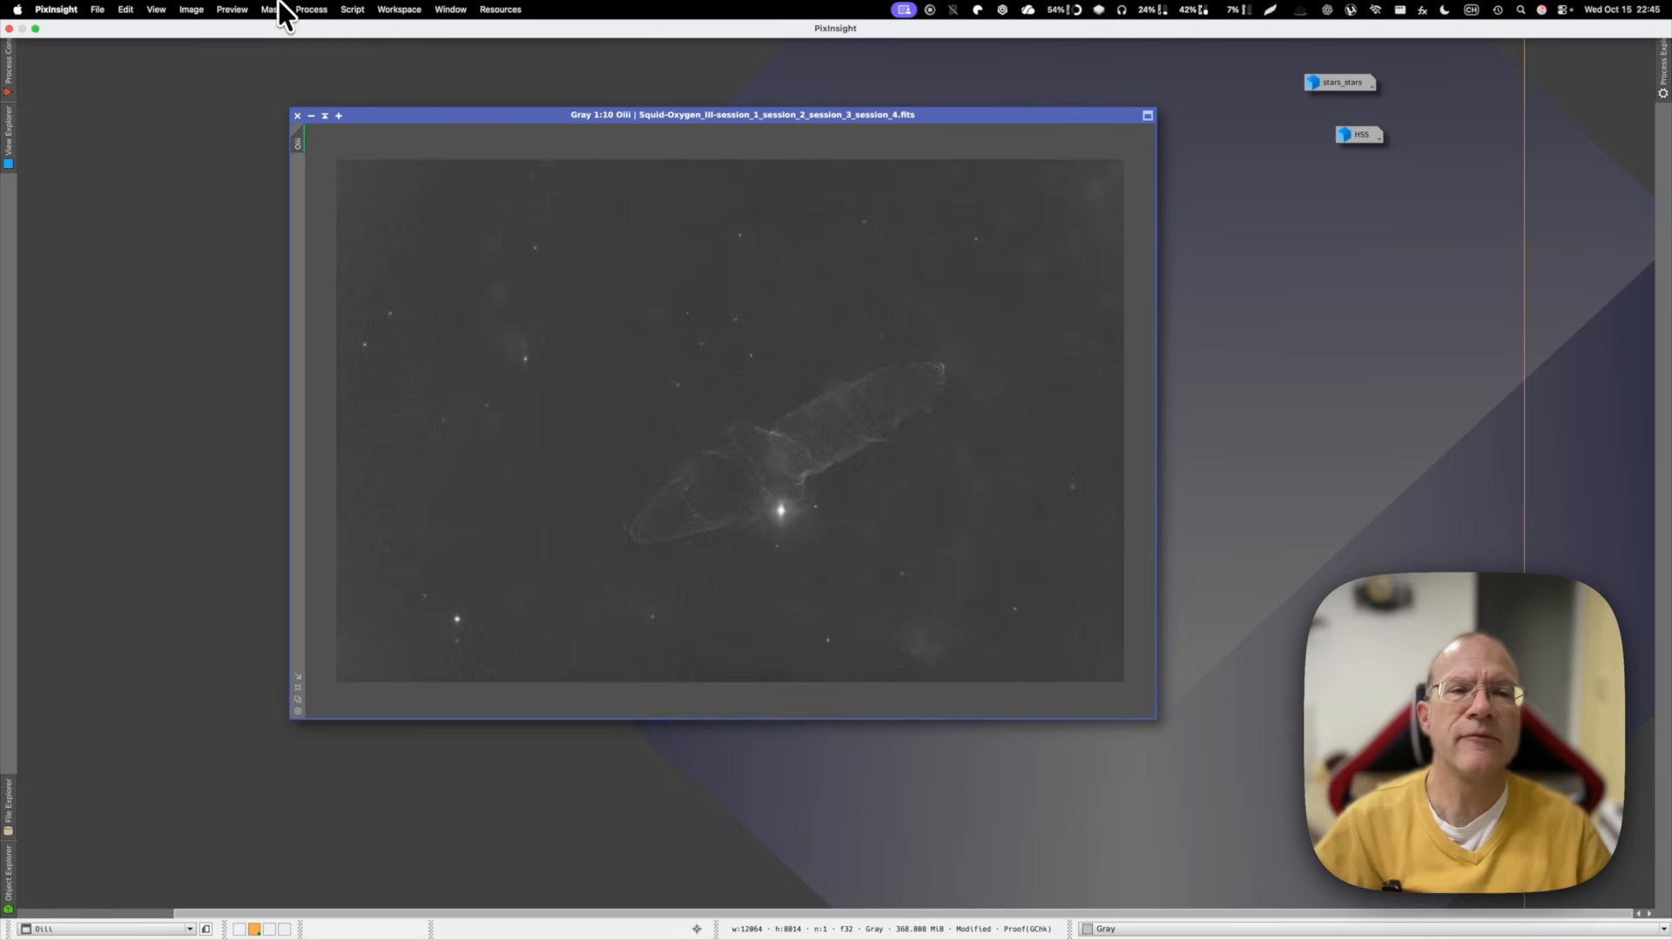
{"action": "left_click", "coordinate": [310, 11]}
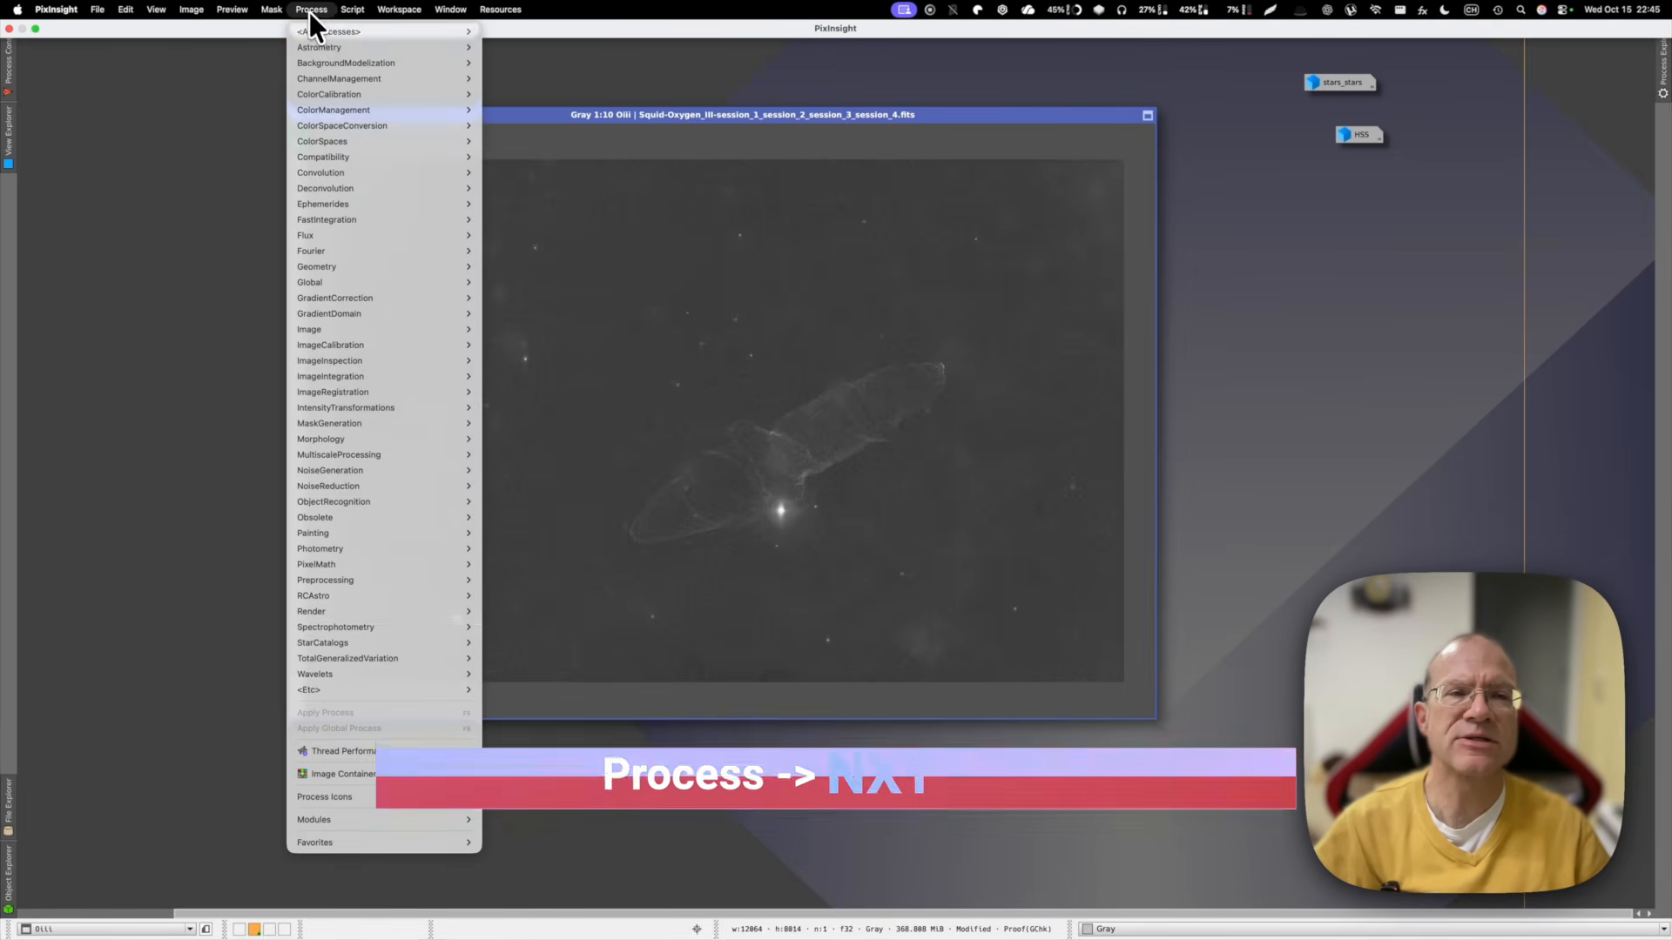
{"action": "mouse_move", "coordinate": [309, 31]}
{"action": "left_click", "coordinate": [549, 470]}
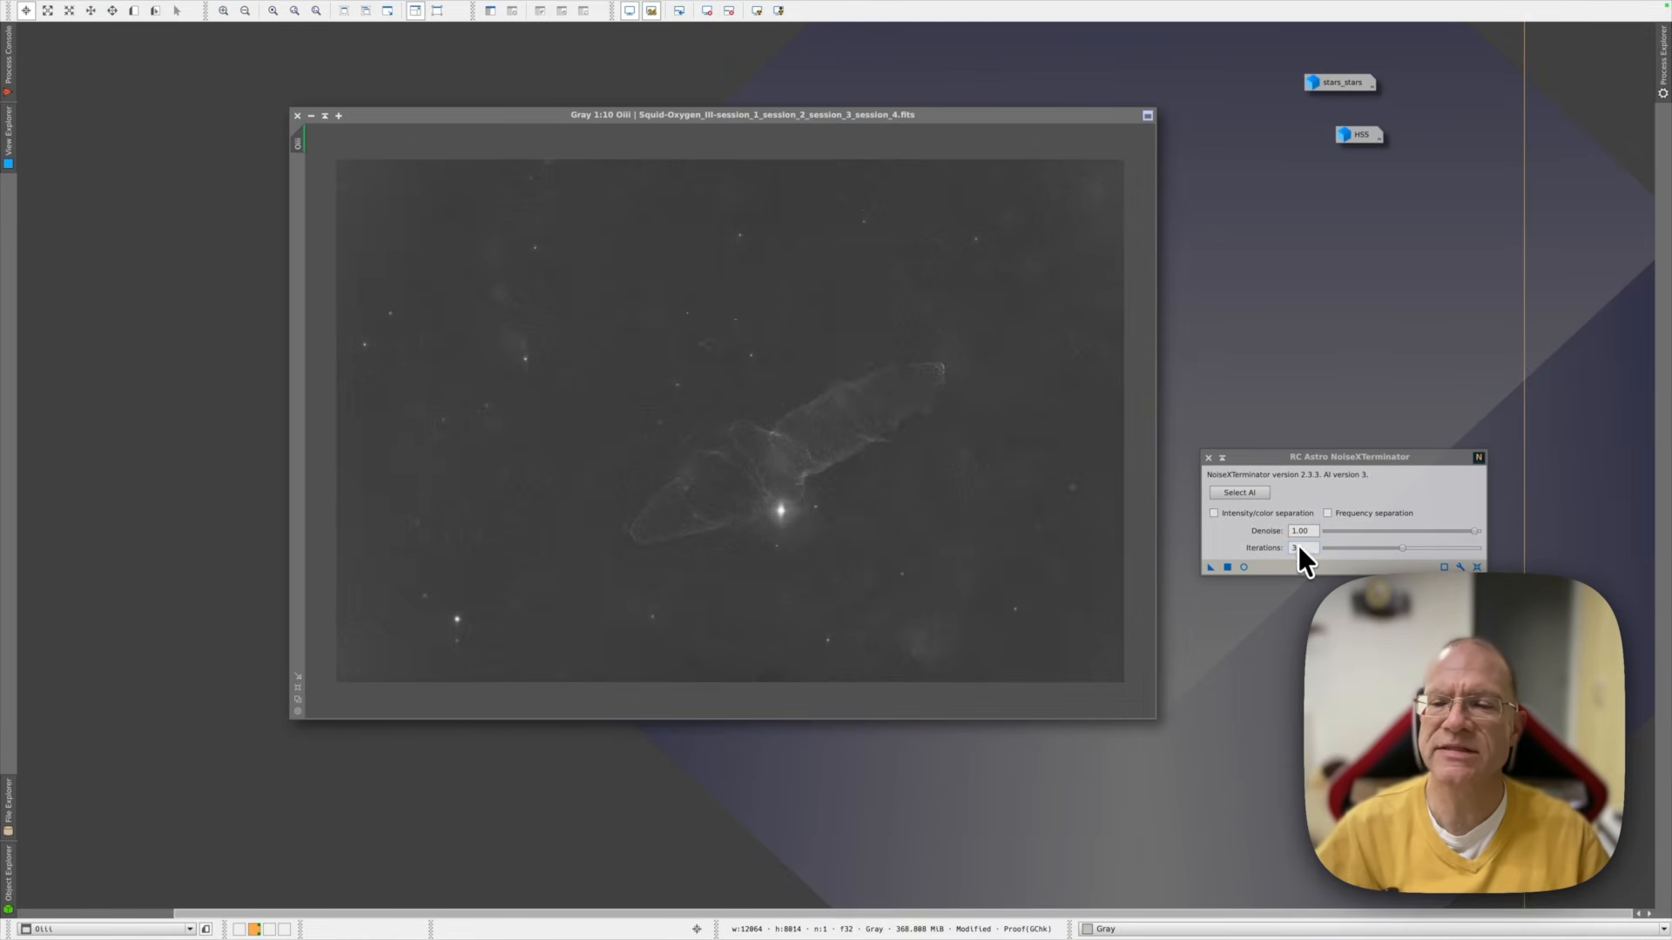
{"action": "left_click", "coordinate": [1211, 568]}
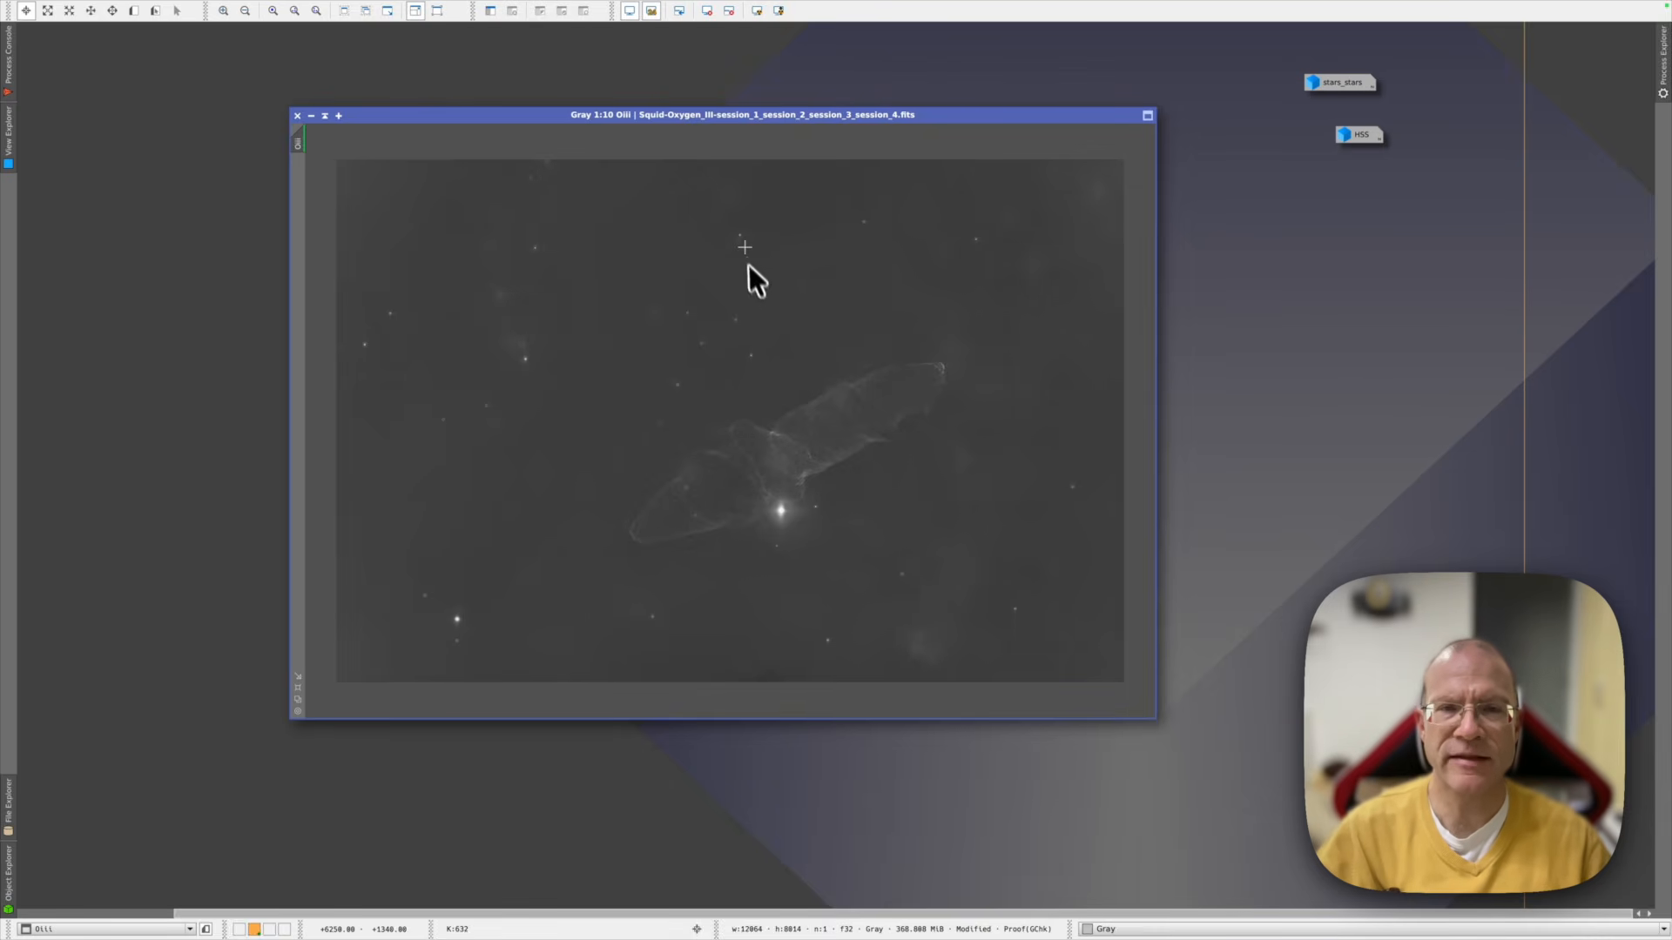
Remove the screen stretch from OIII and open the Statistical Stretch script on it with Target Median 0.10
{"action": "left_click", "coordinate": [730, 11]}
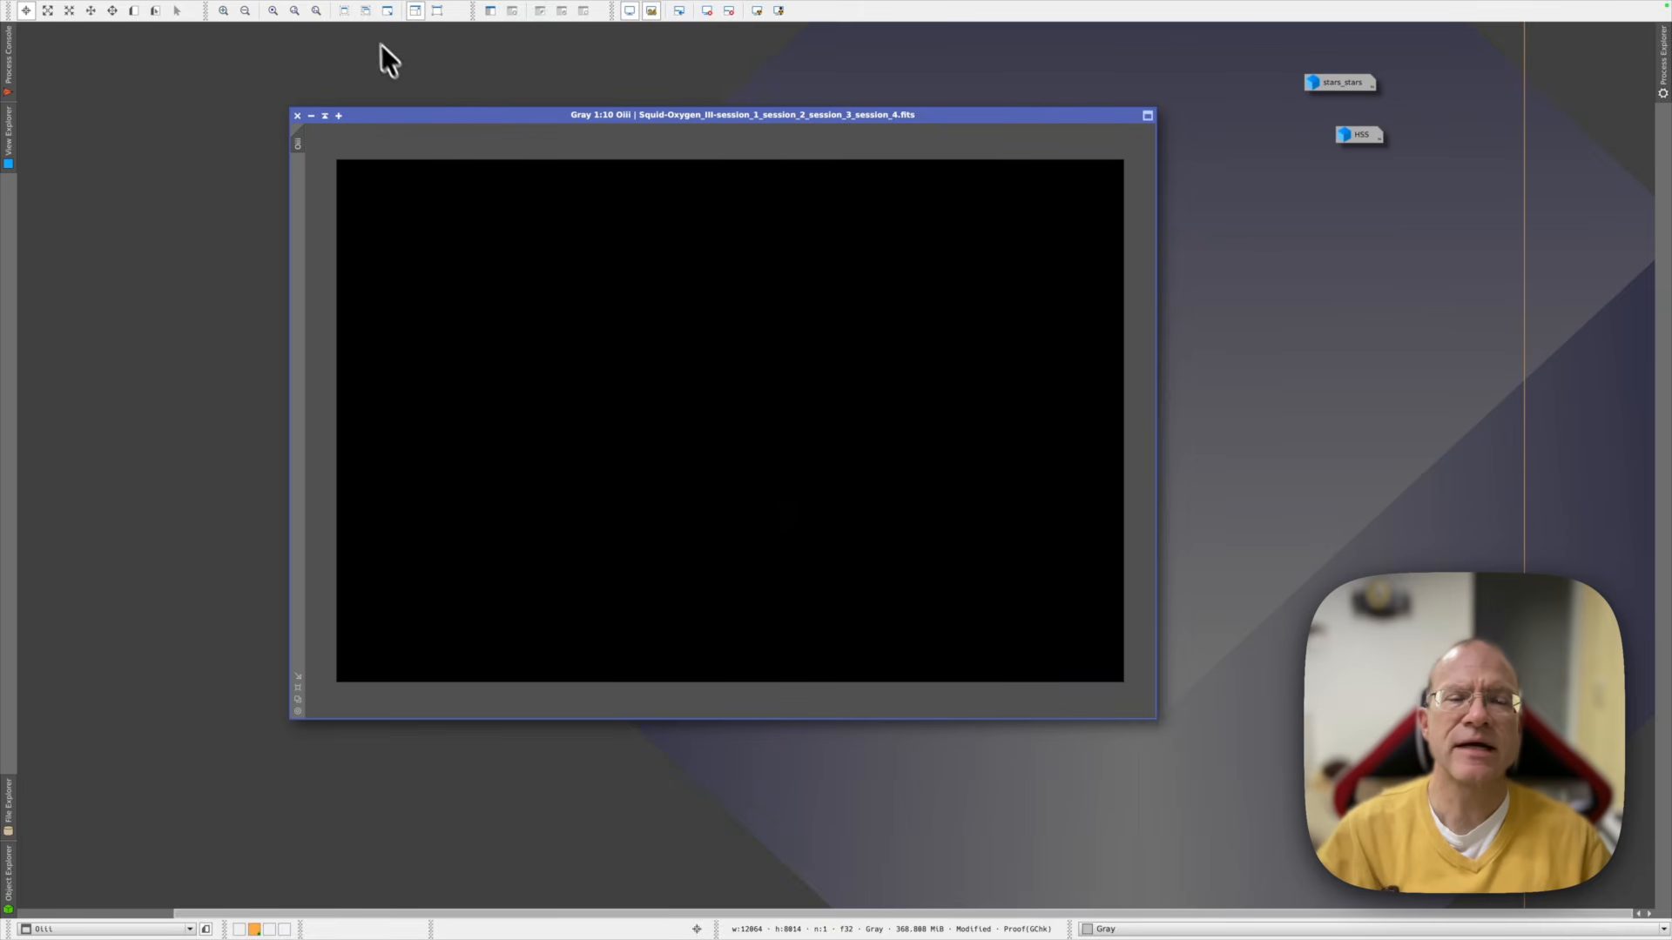
{"action": "left_click", "coordinate": [355, 9]}
{"action": "mouse_move", "coordinate": [416, 286]}
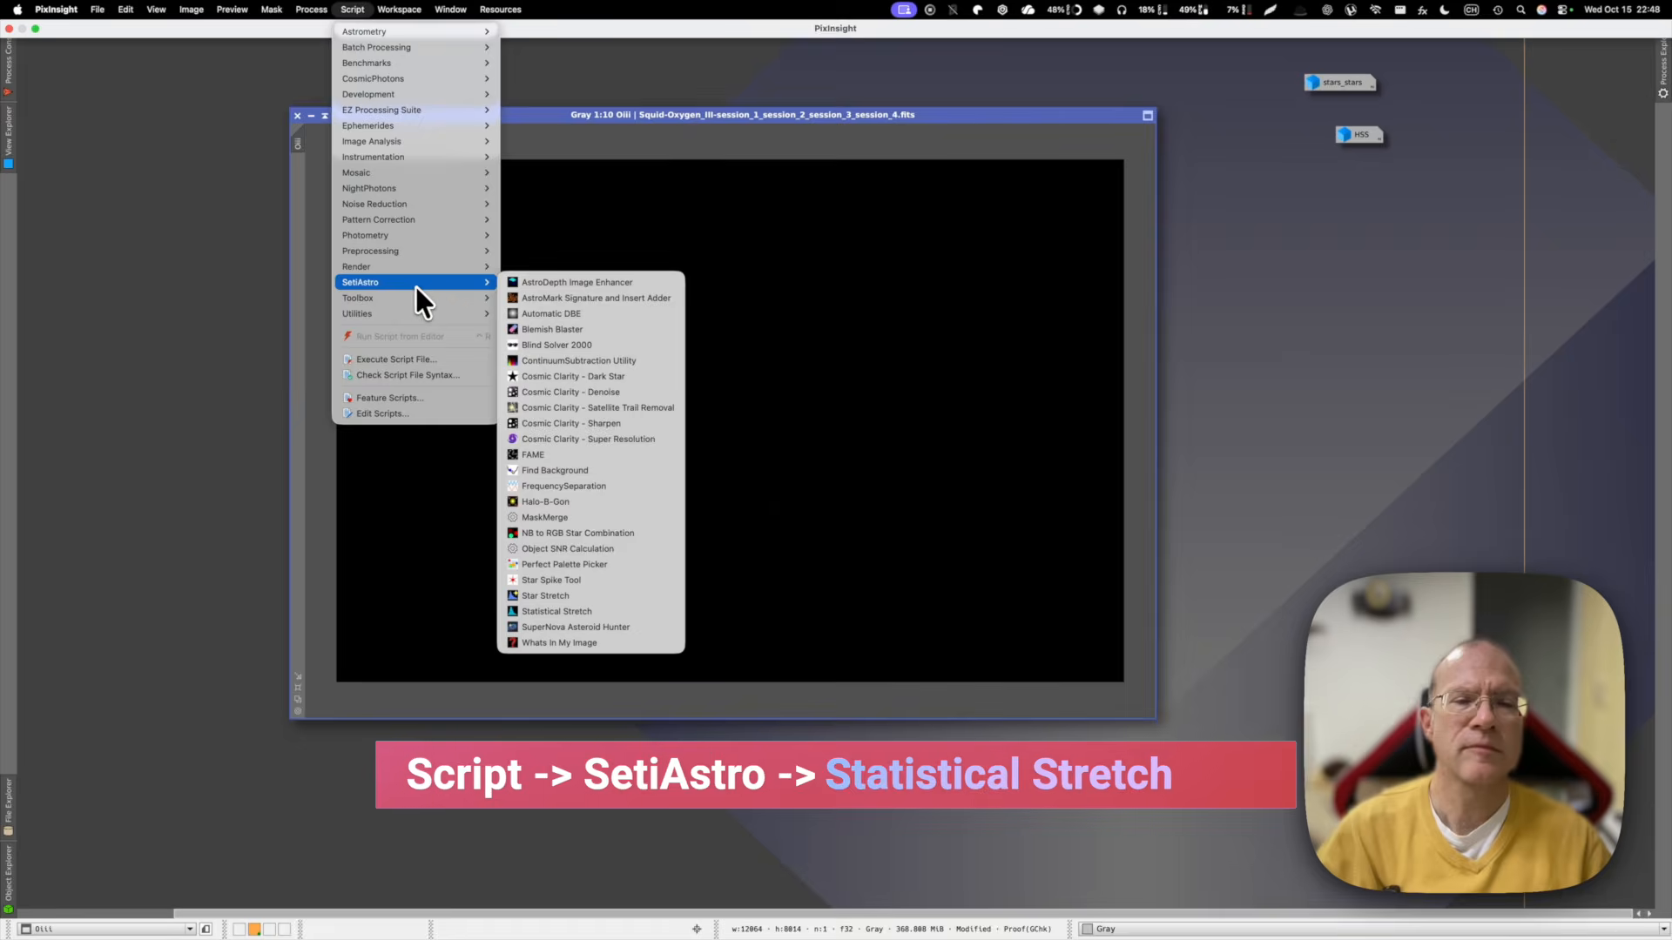
{"action": "left_click", "coordinate": [599, 612]}
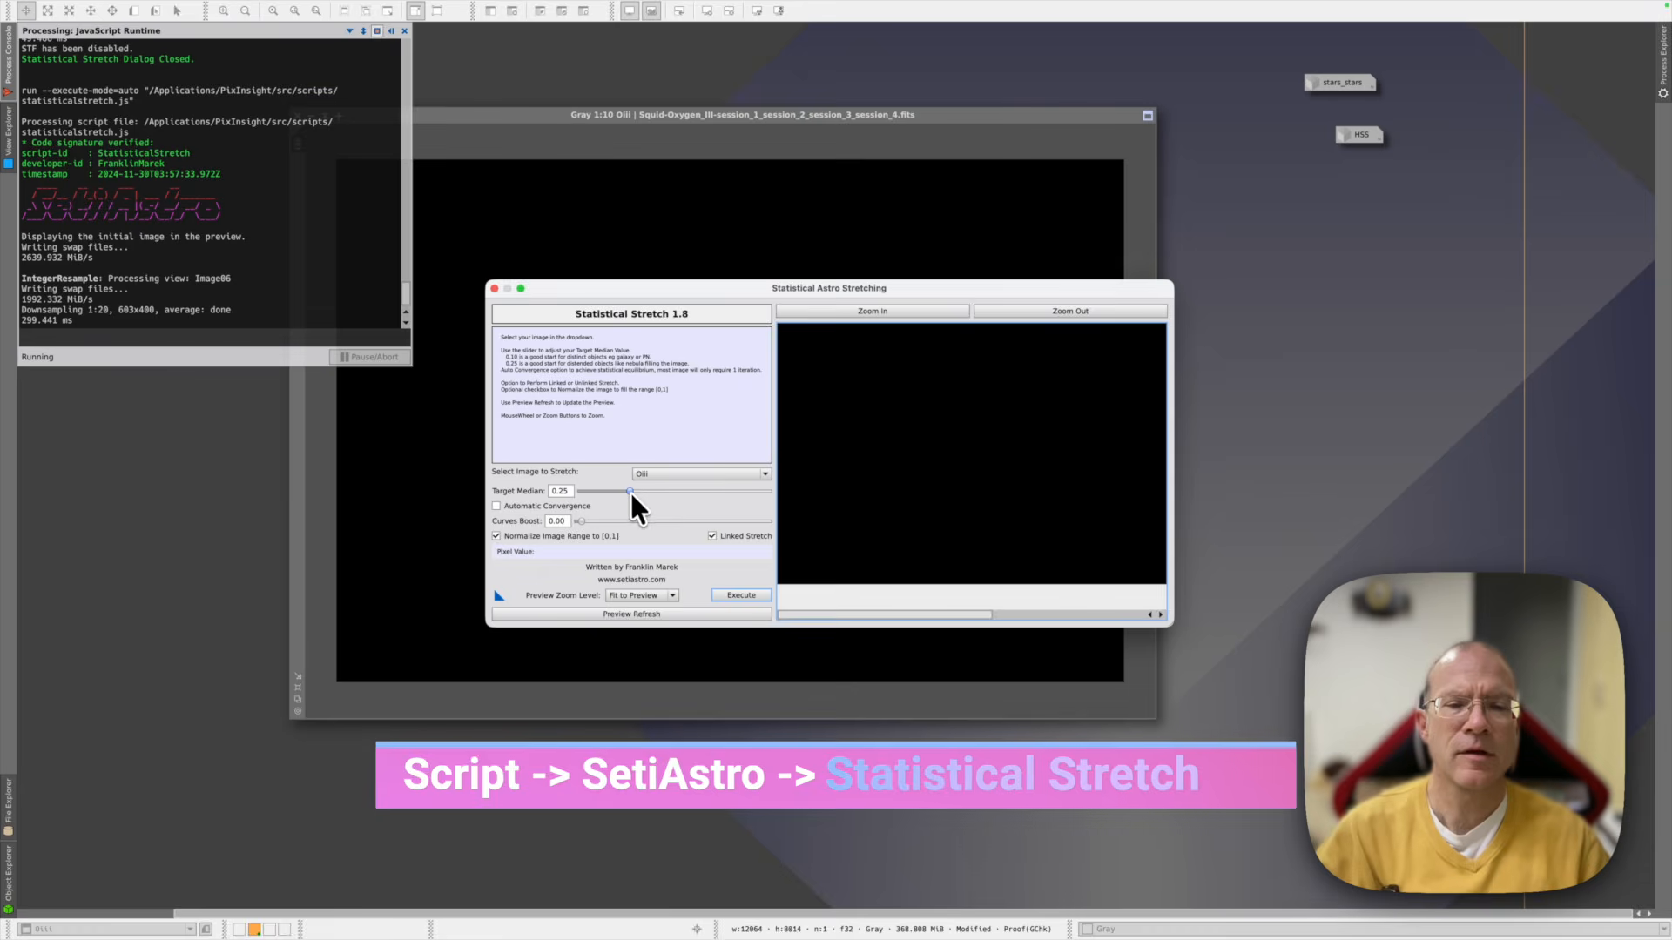
{"action": "left_click_drag", "start_coordinate": [631, 493], "coordinate": [613, 493]}
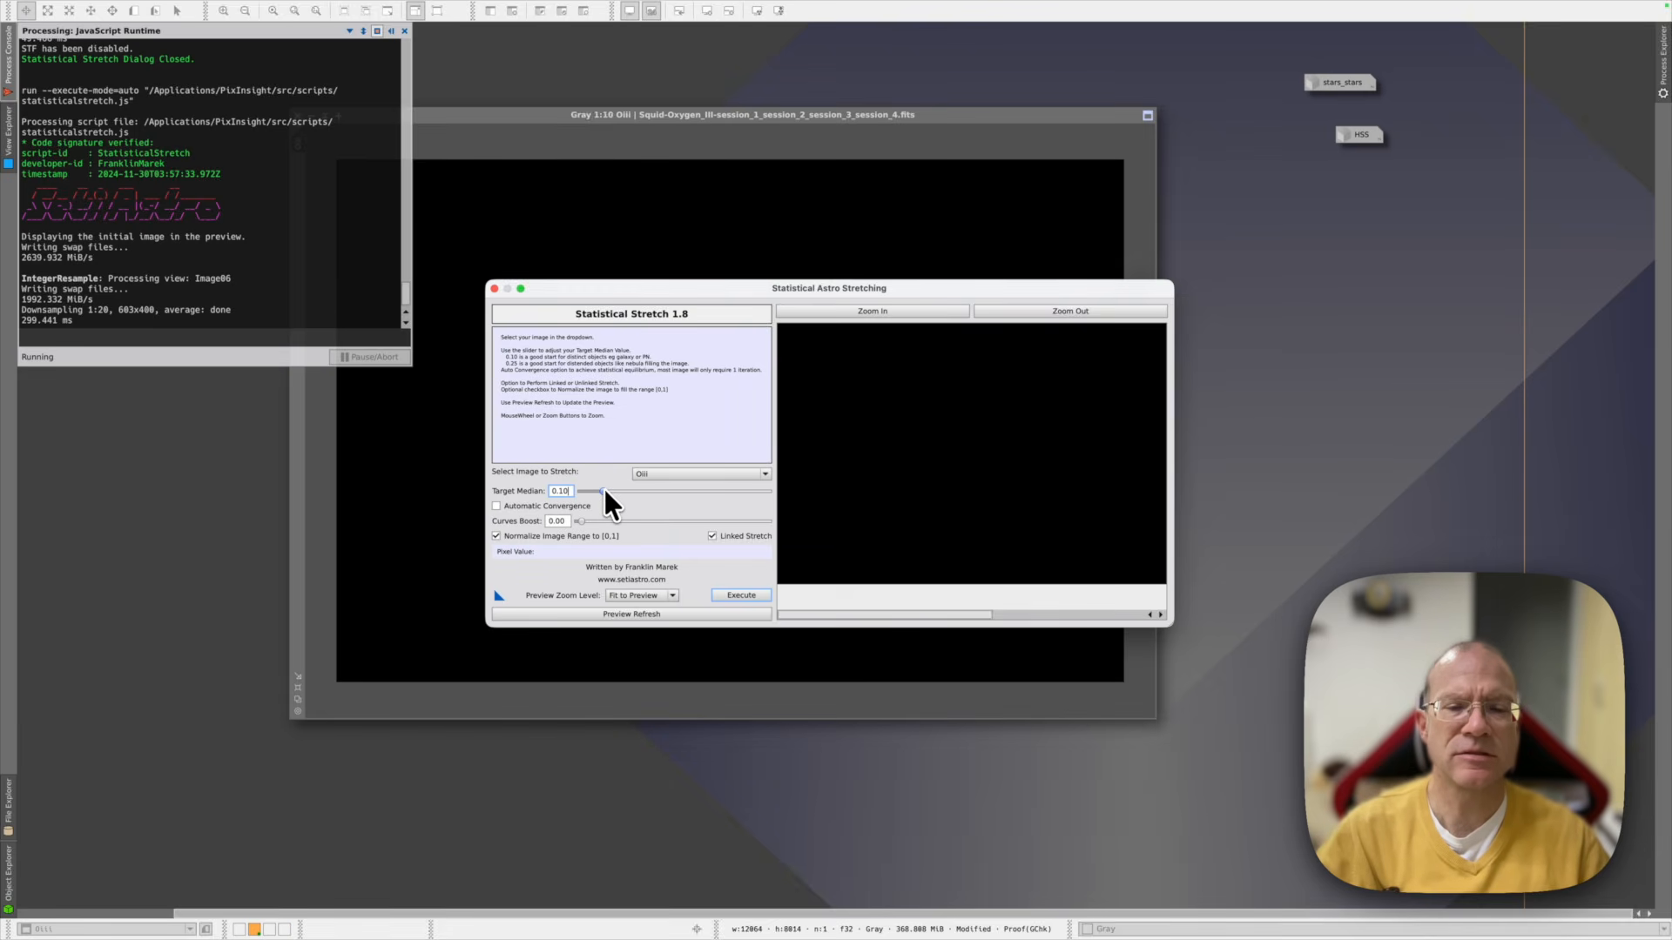
Apply the Statistical Stretch to OIII, and preview GeneralizedHyperbolicStretch with its symmetry point set to 0.193594 from a sample on the nebula
{"action": "left_click", "coordinate": [751, 595]}
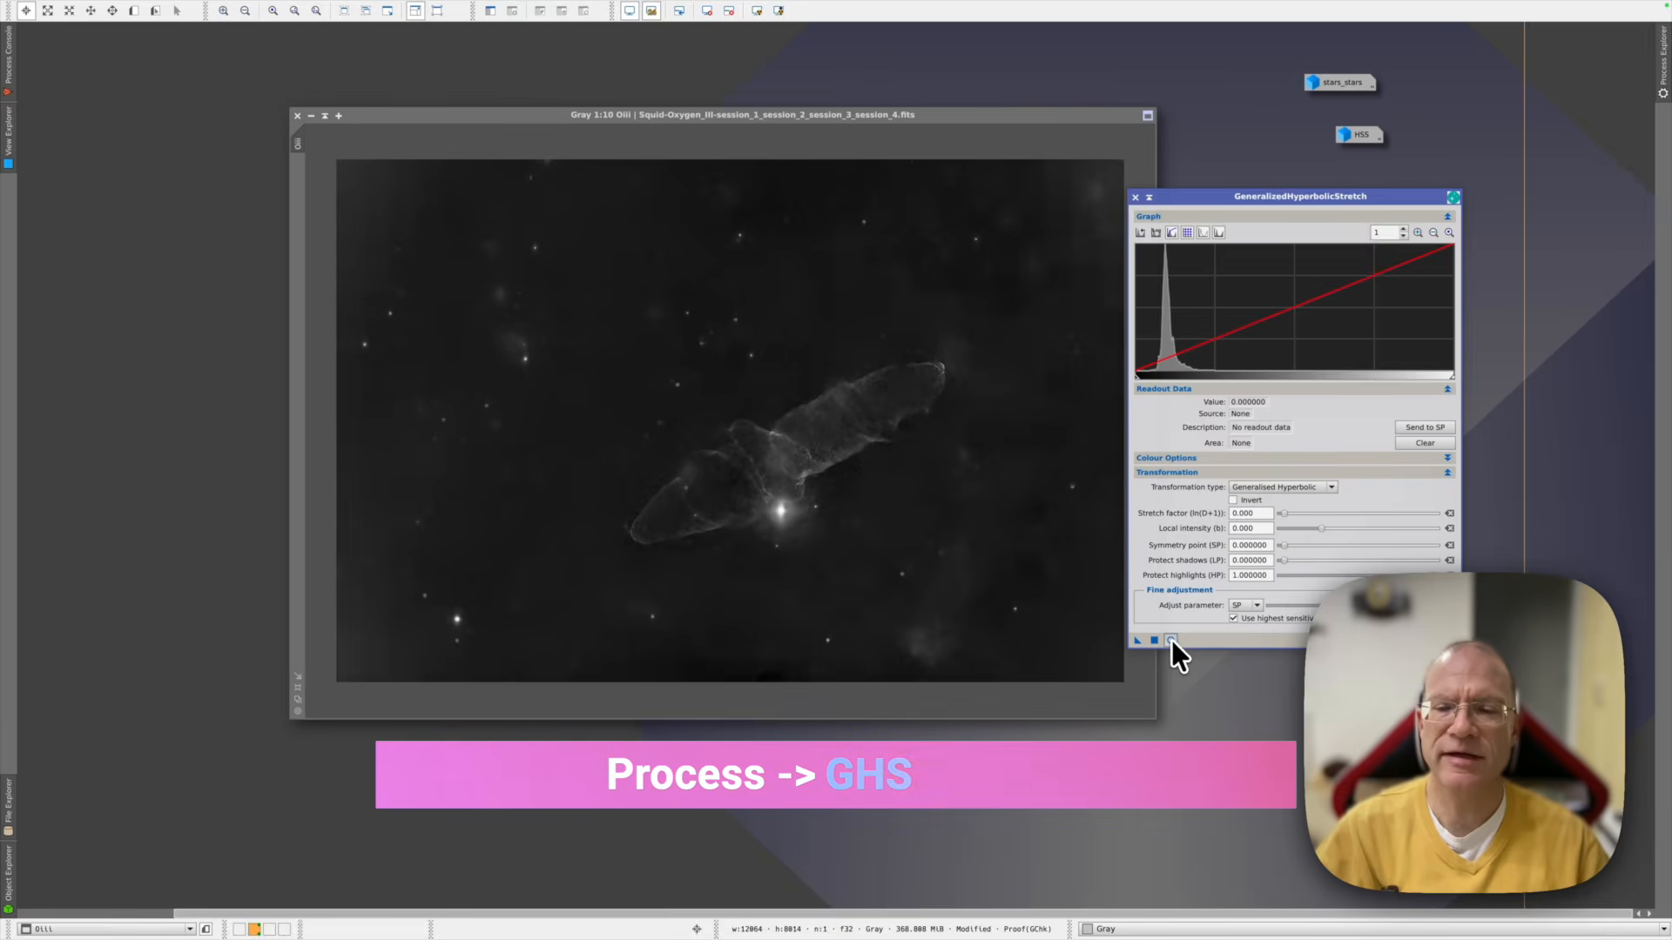
{"action": "left_click", "coordinate": [1171, 641]}
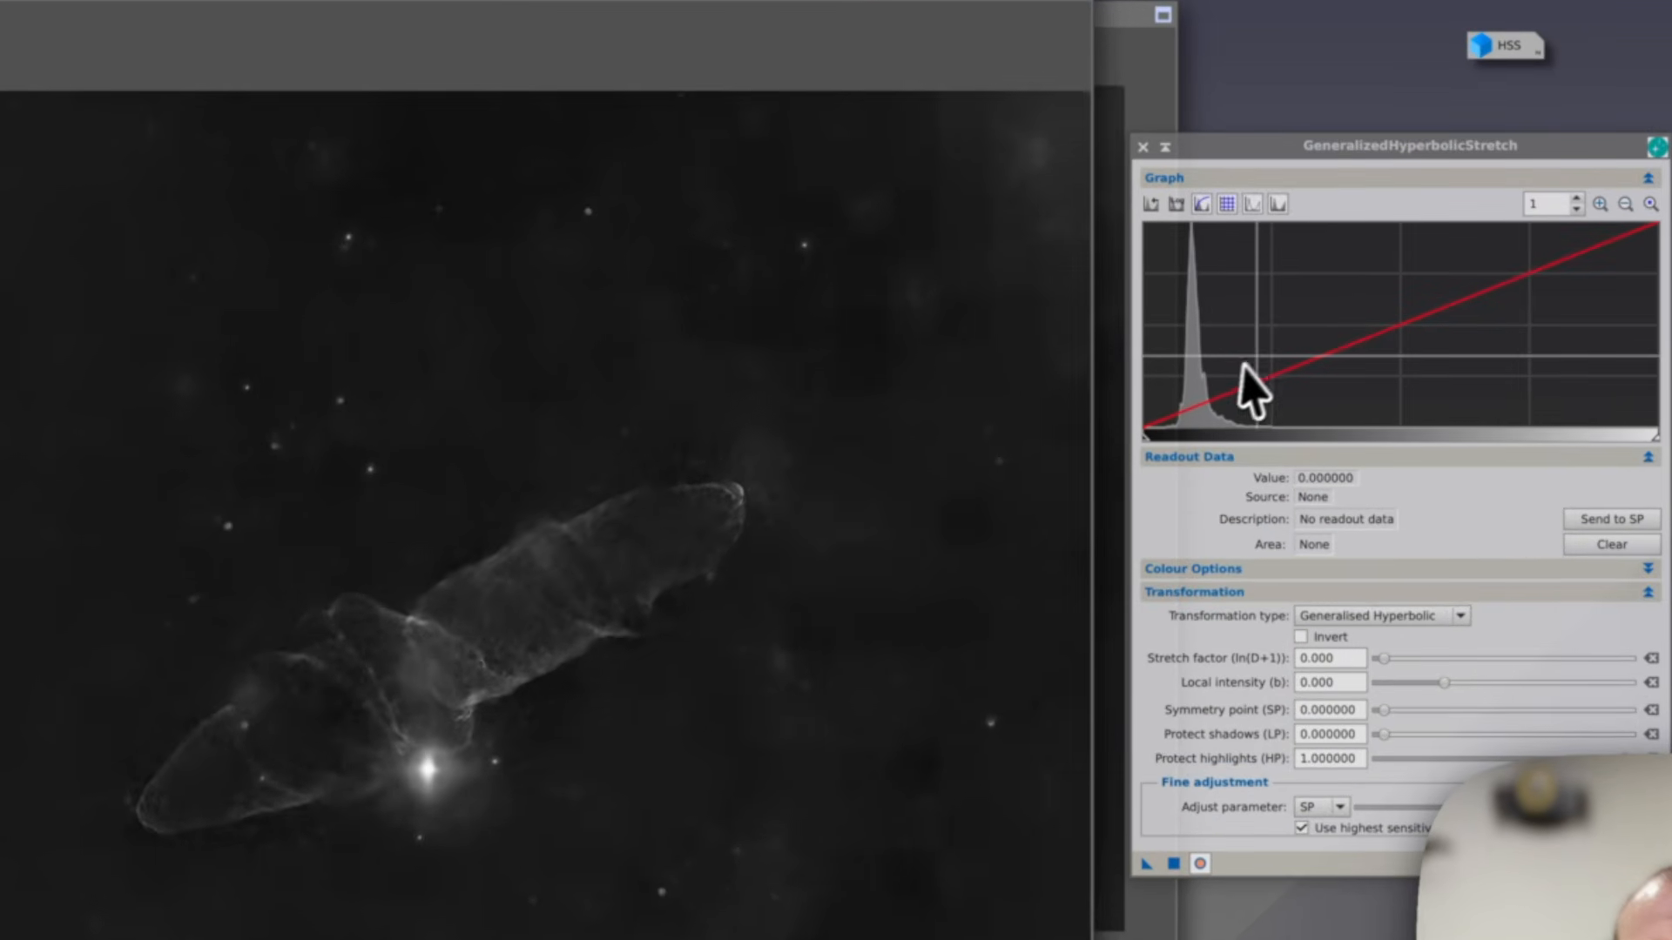
{"action": "left_click", "coordinate": [751, 576]}
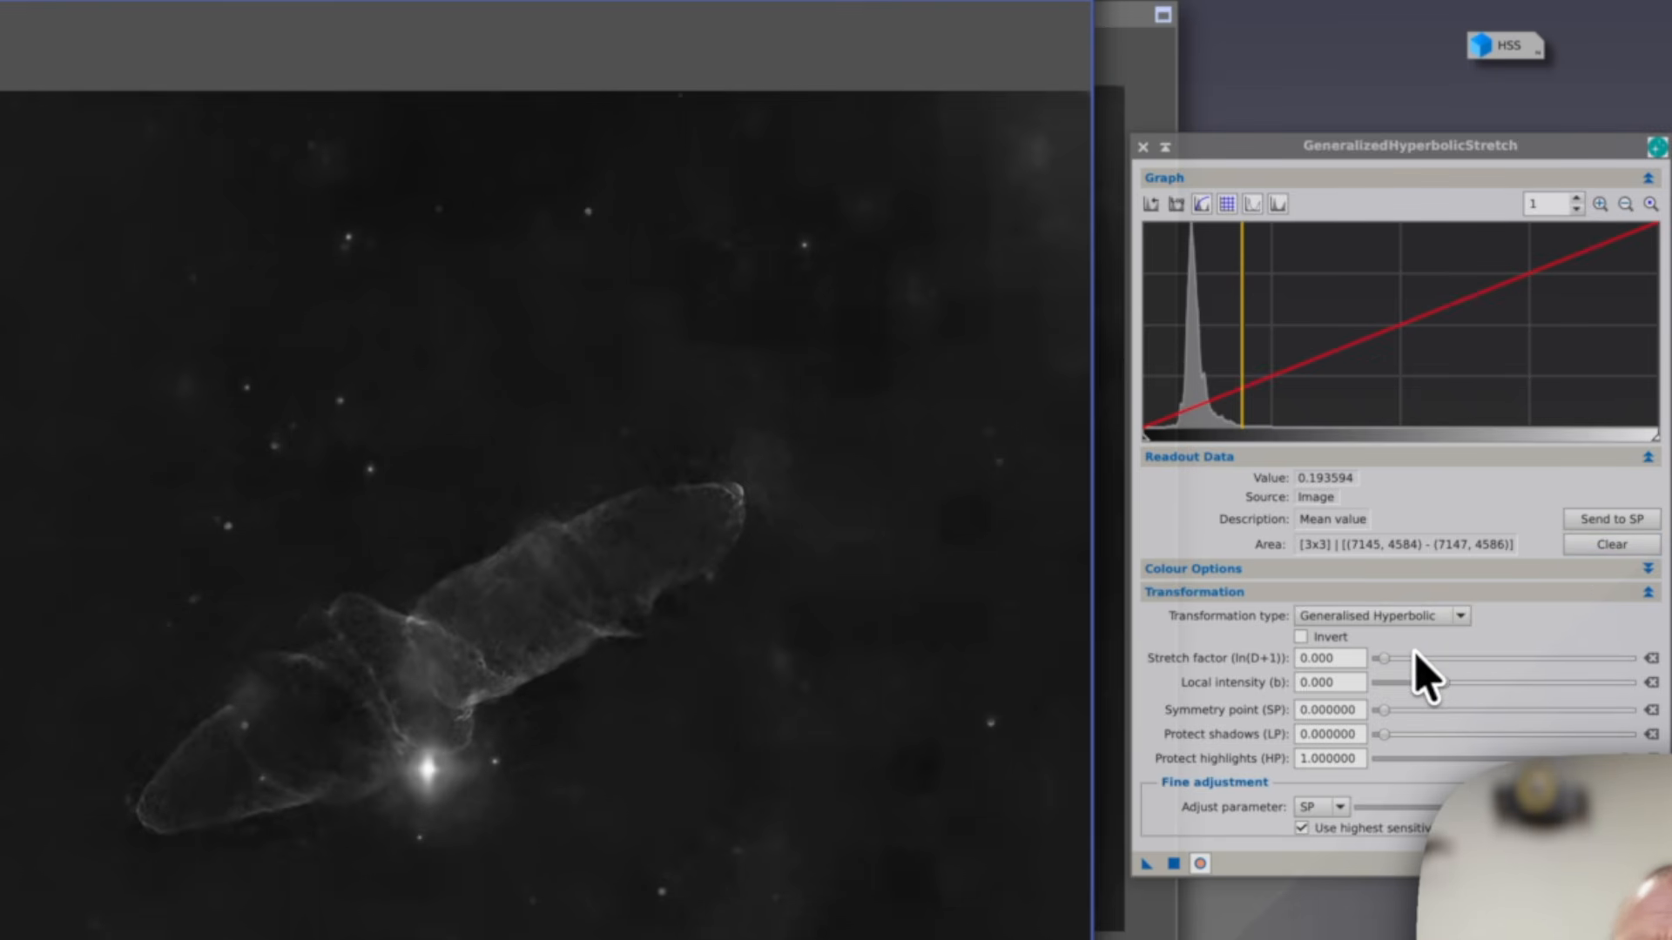
{"action": "left_click", "coordinate": [1593, 519]}
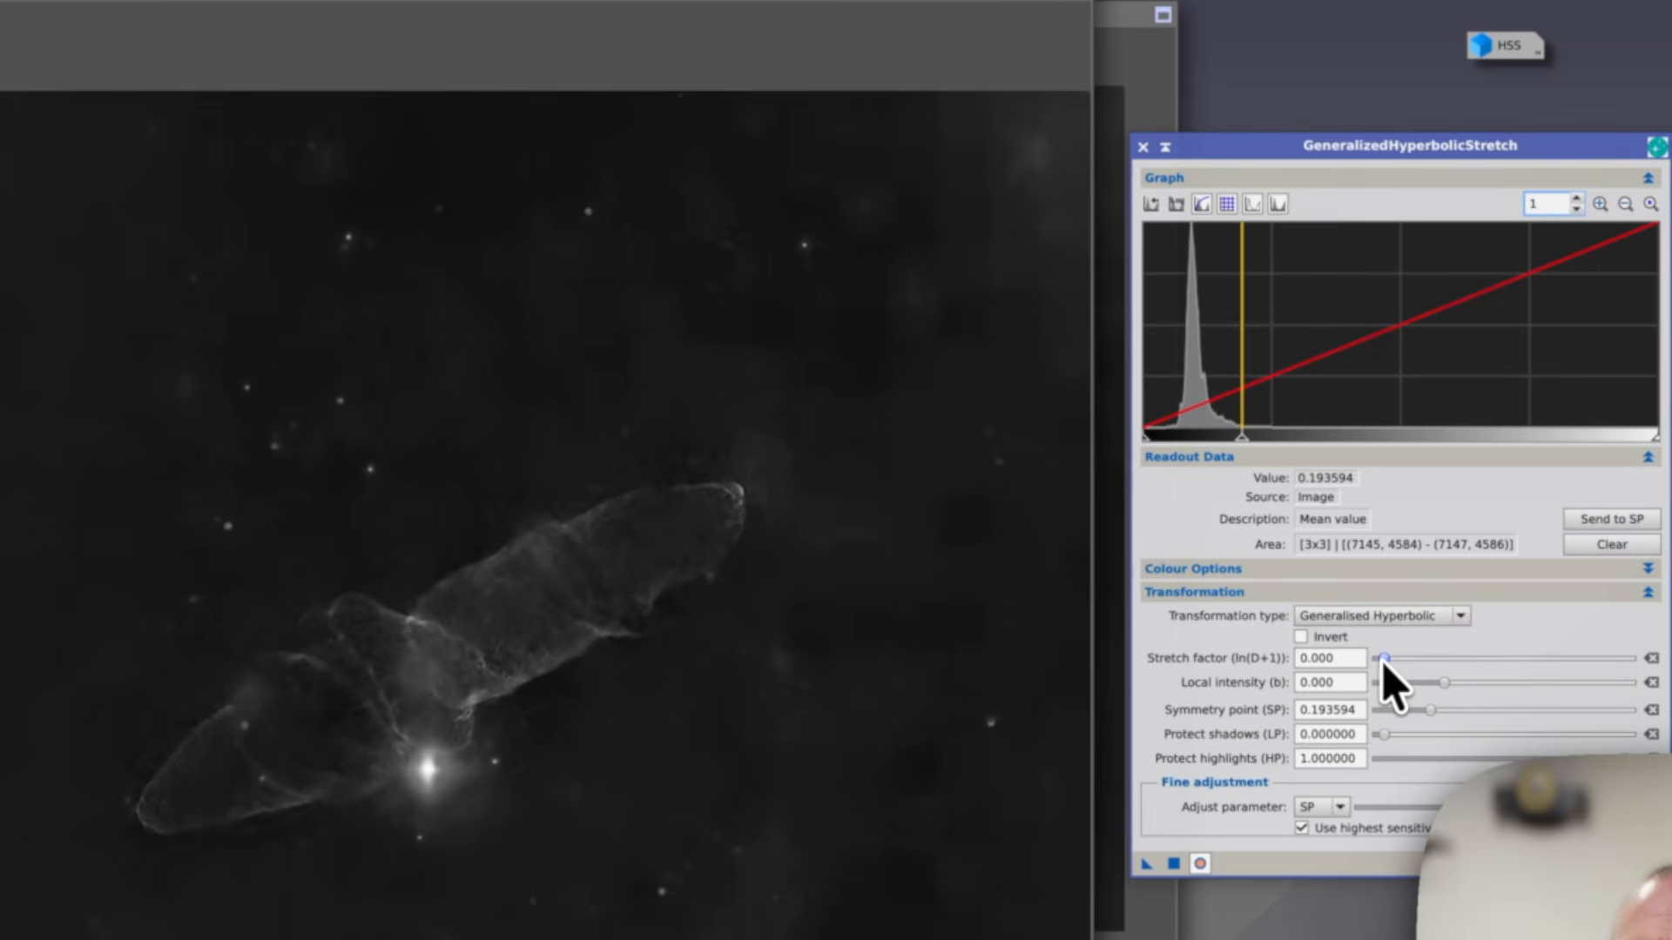
Apply the GeneralizedHyperbolicStretch to OIII with Protect highlights 0.390 and Stretch factor 1.920
{"action": "mouse_move", "coordinate": [1635, 758]}
{"action": "left_mouse_down"}
{"action": "mouse_move", "coordinate": [1460, 759]}
{"action": "mouse_move", "coordinate": [1475, 760]}
{"action": "left_mouse_up"}
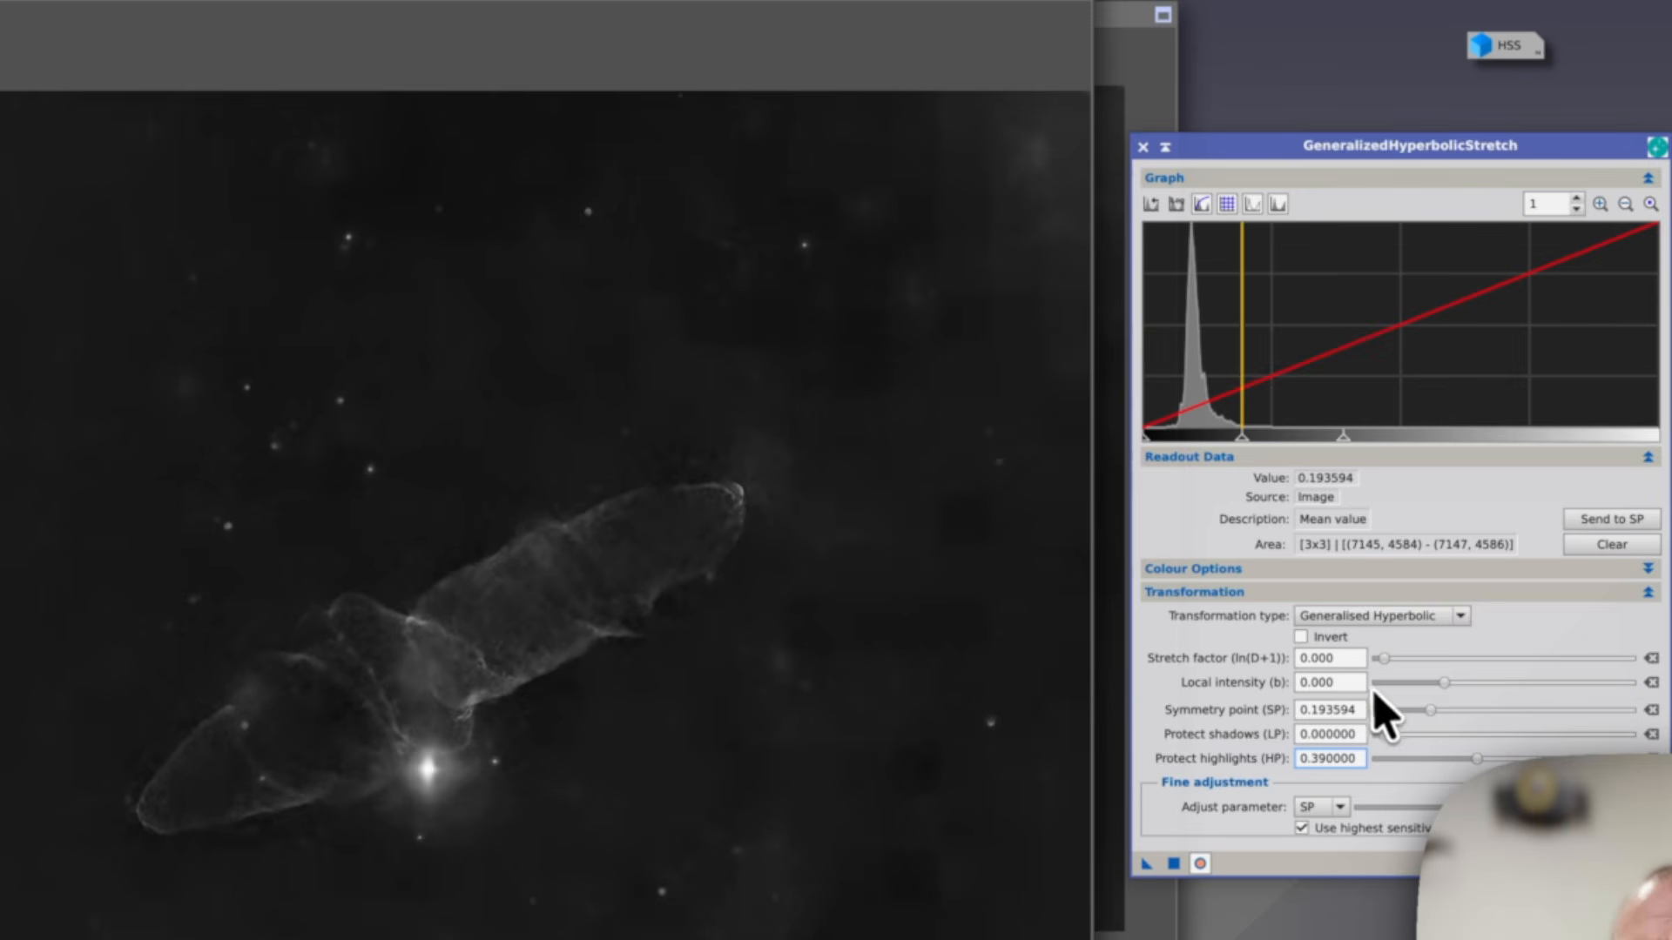
{"action": "left_click", "coordinate": [1385, 658]}
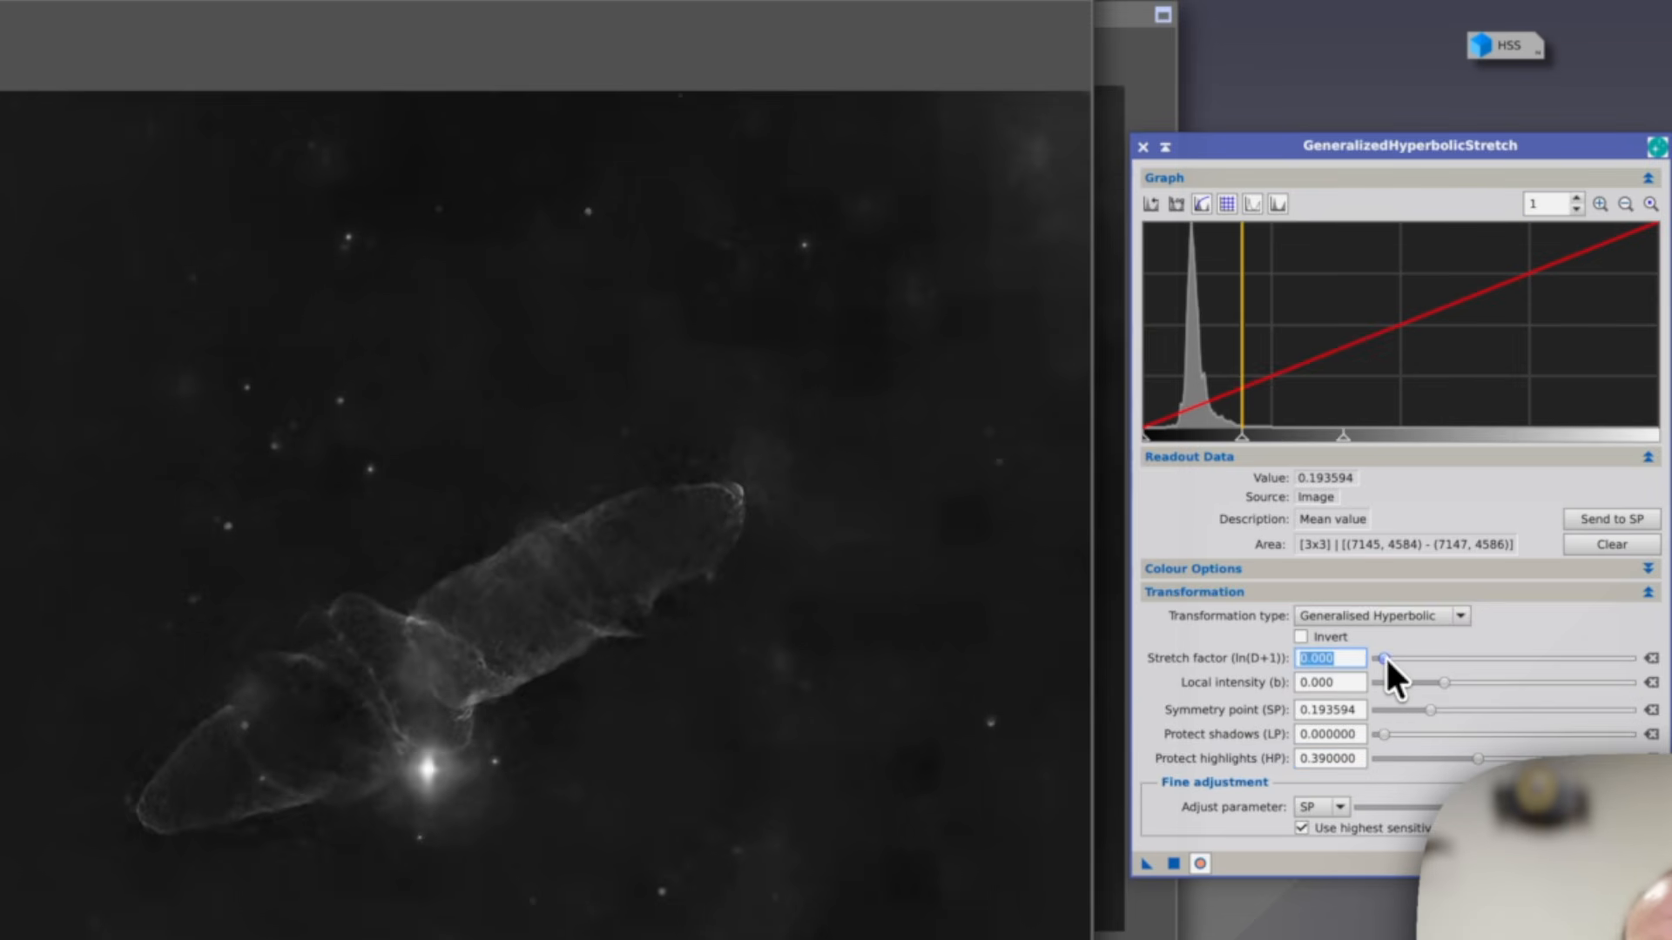
{"action": "left_click_drag", "start_coordinate": [1384, 655], "coordinate": [1403, 656]}
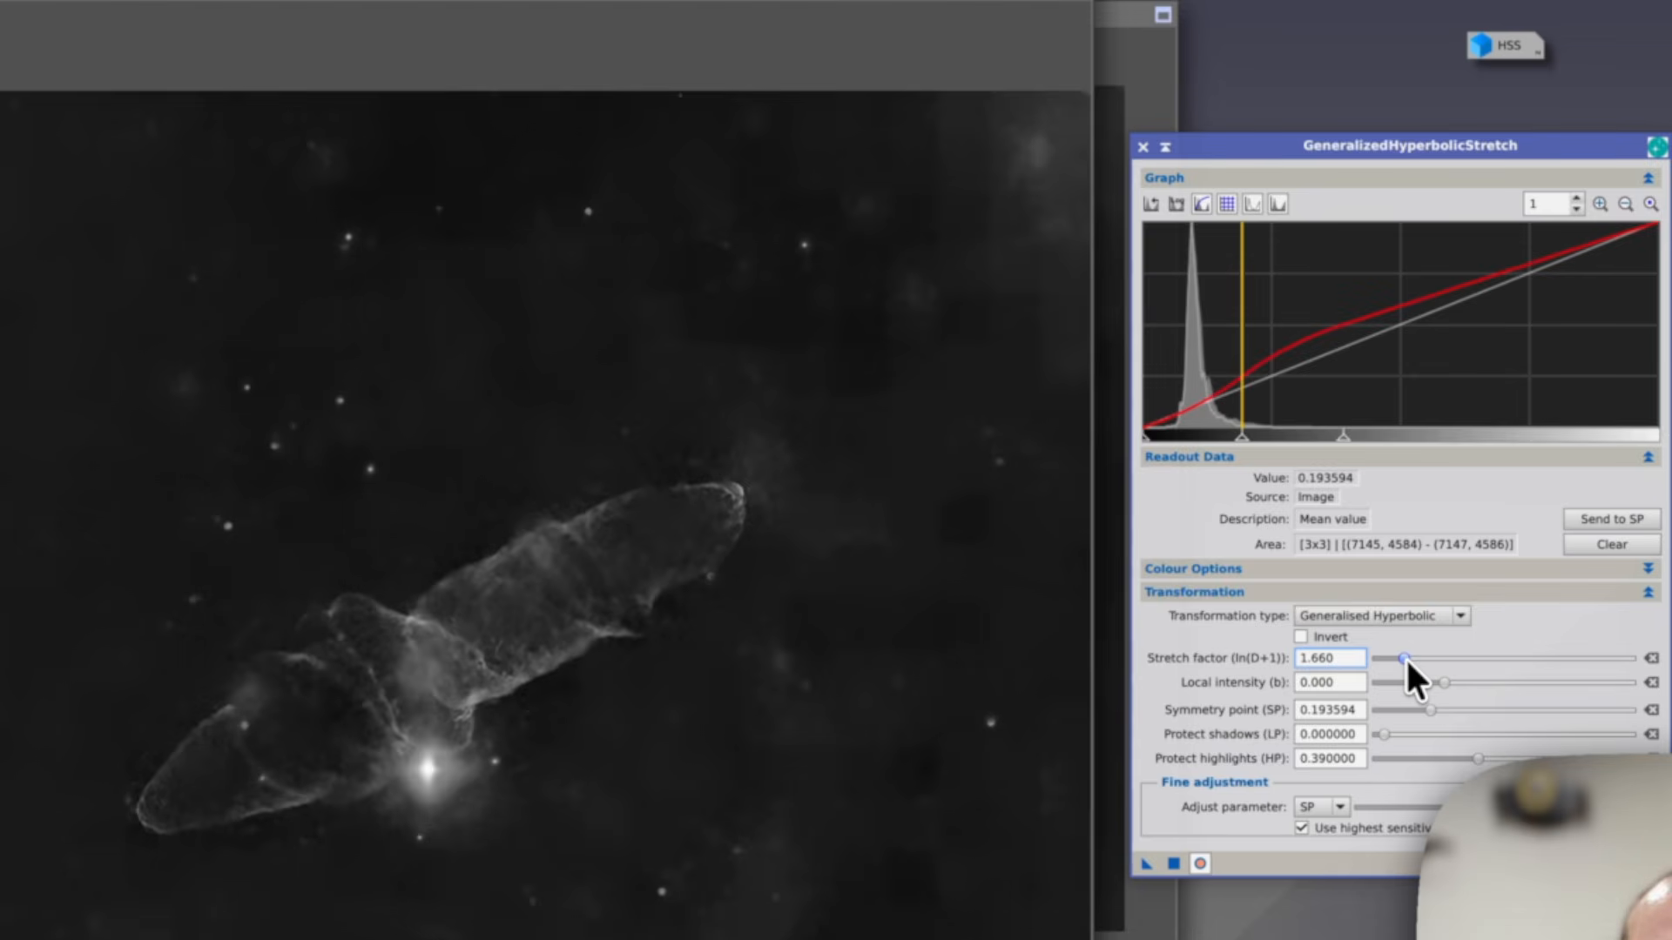
{"action": "left_click_drag", "start_coordinate": [1406, 657], "coordinate": [1409, 656]}
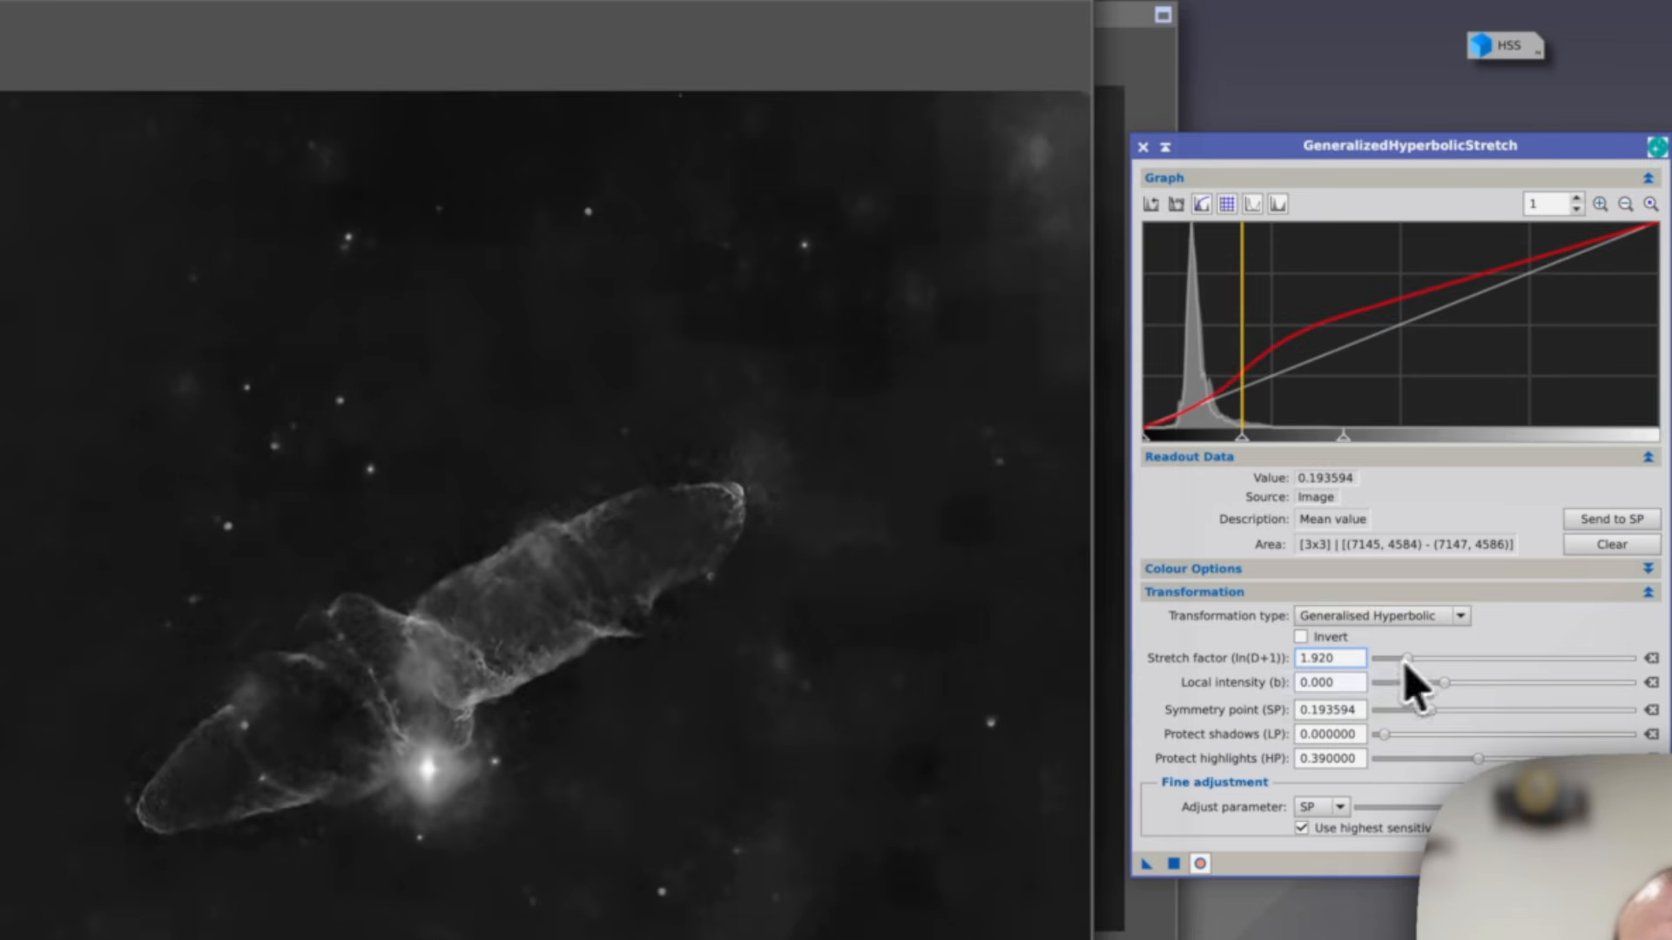
{"action": "left_click", "coordinate": [1175, 864]}
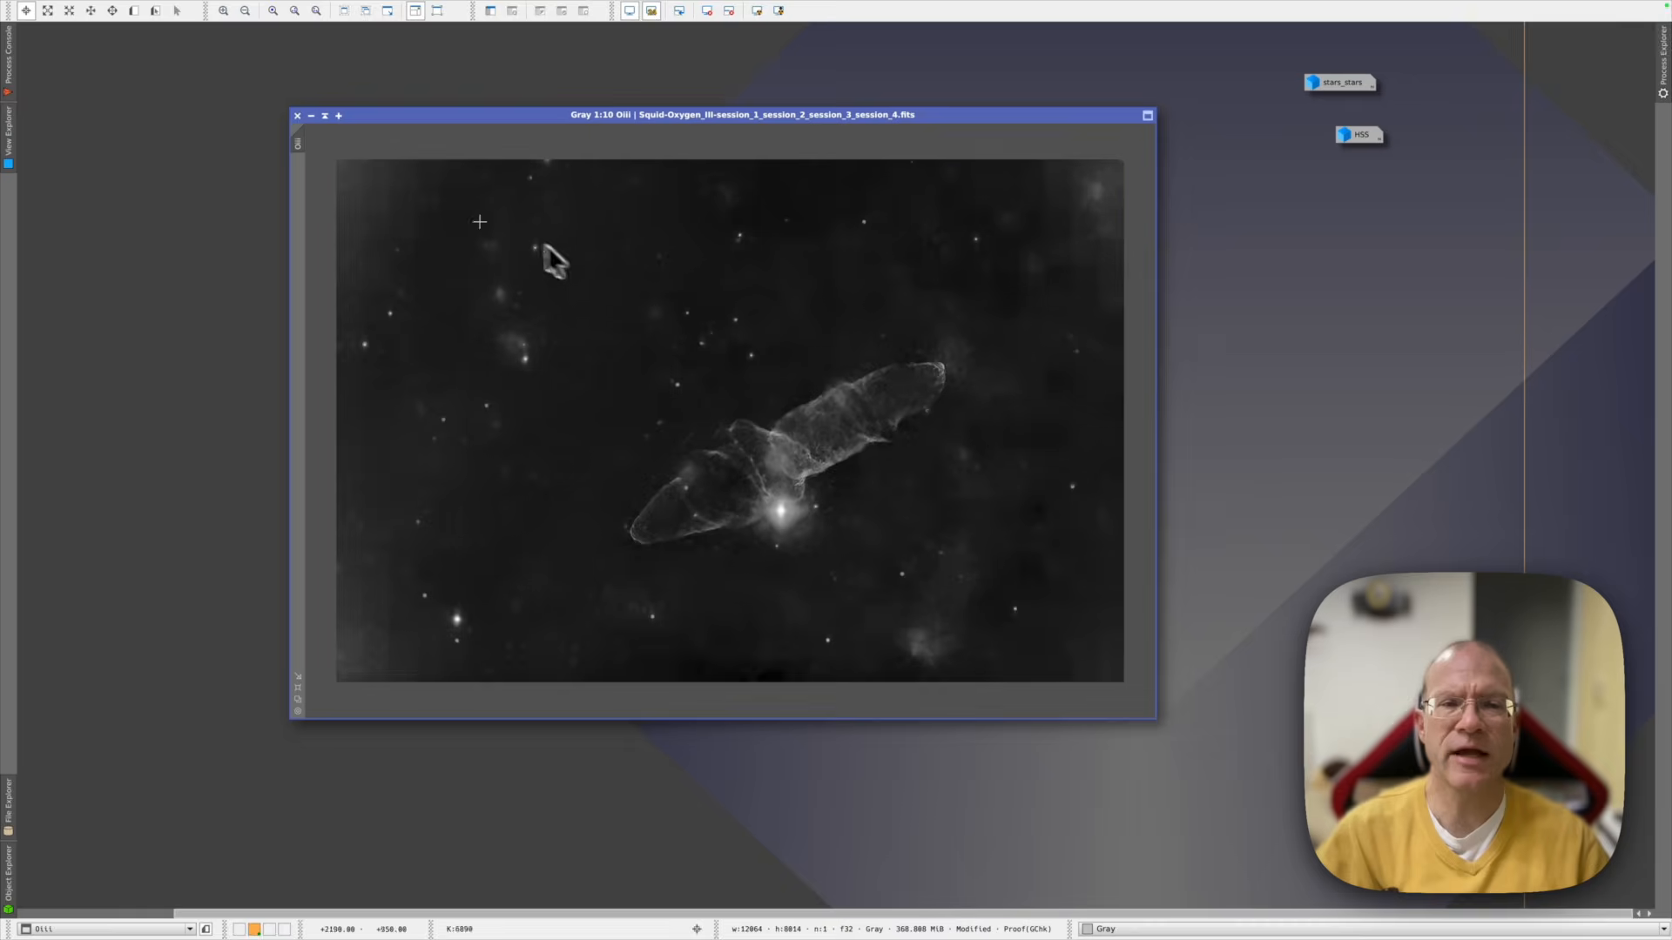
Open the NBColourMapper script and choose the OIII image for its first layer
{"action": "left_click", "coordinate": [353, 10]}
{"action": "mouse_move", "coordinate": [411, 309]}
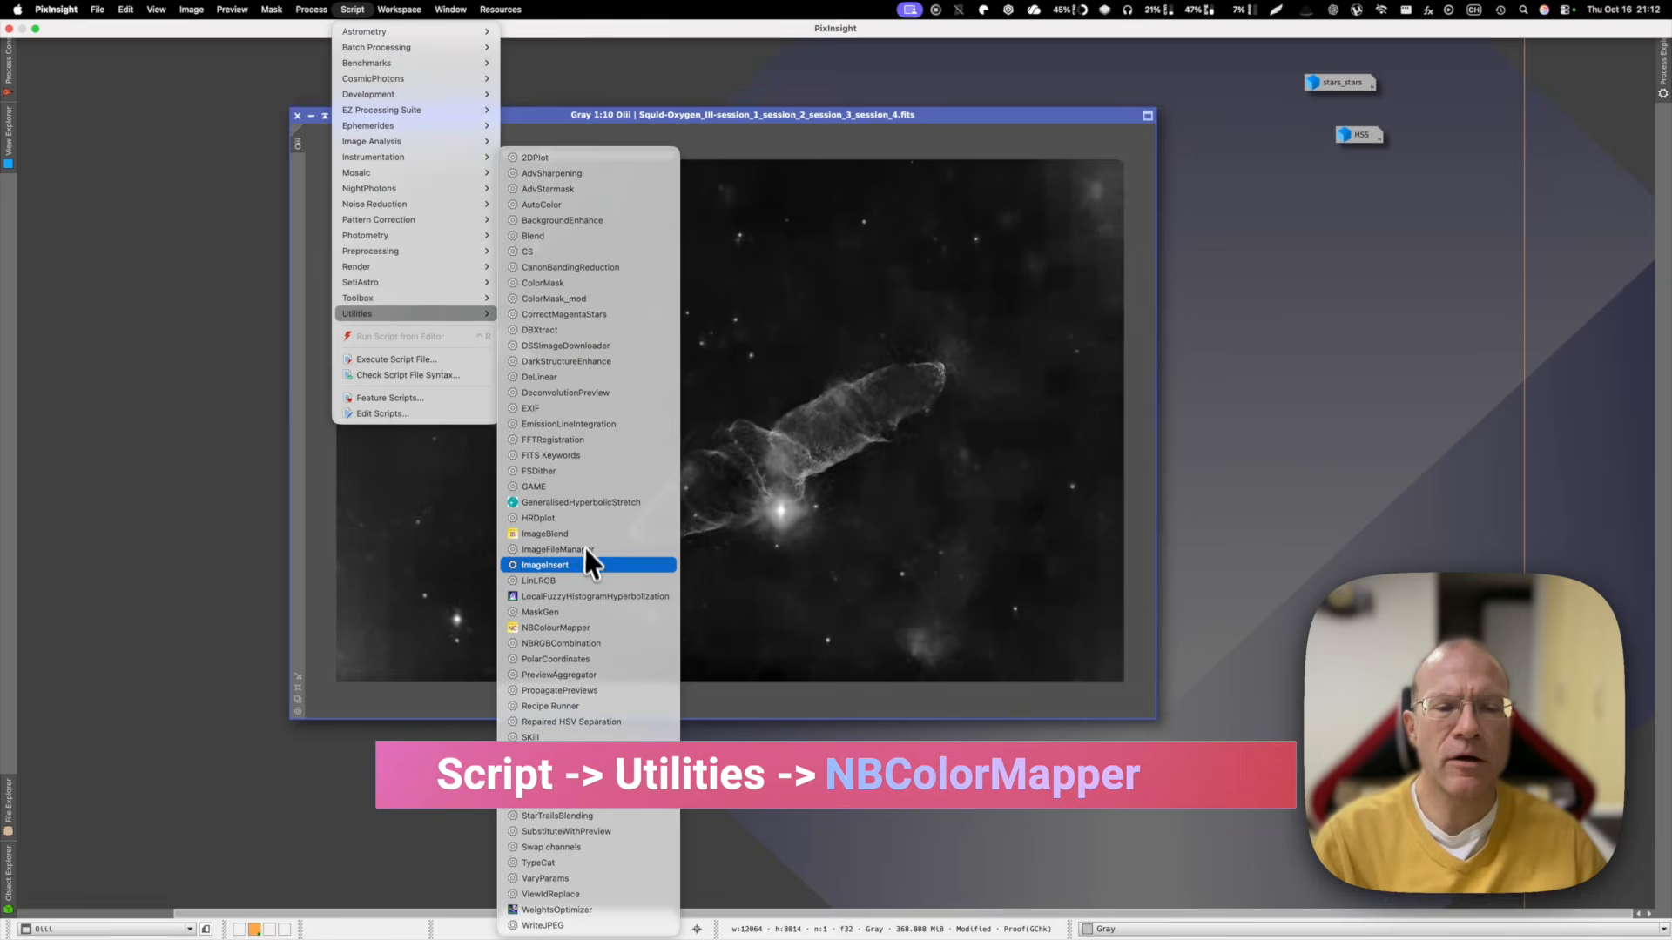
{"action": "left_click", "coordinate": [578, 629]}
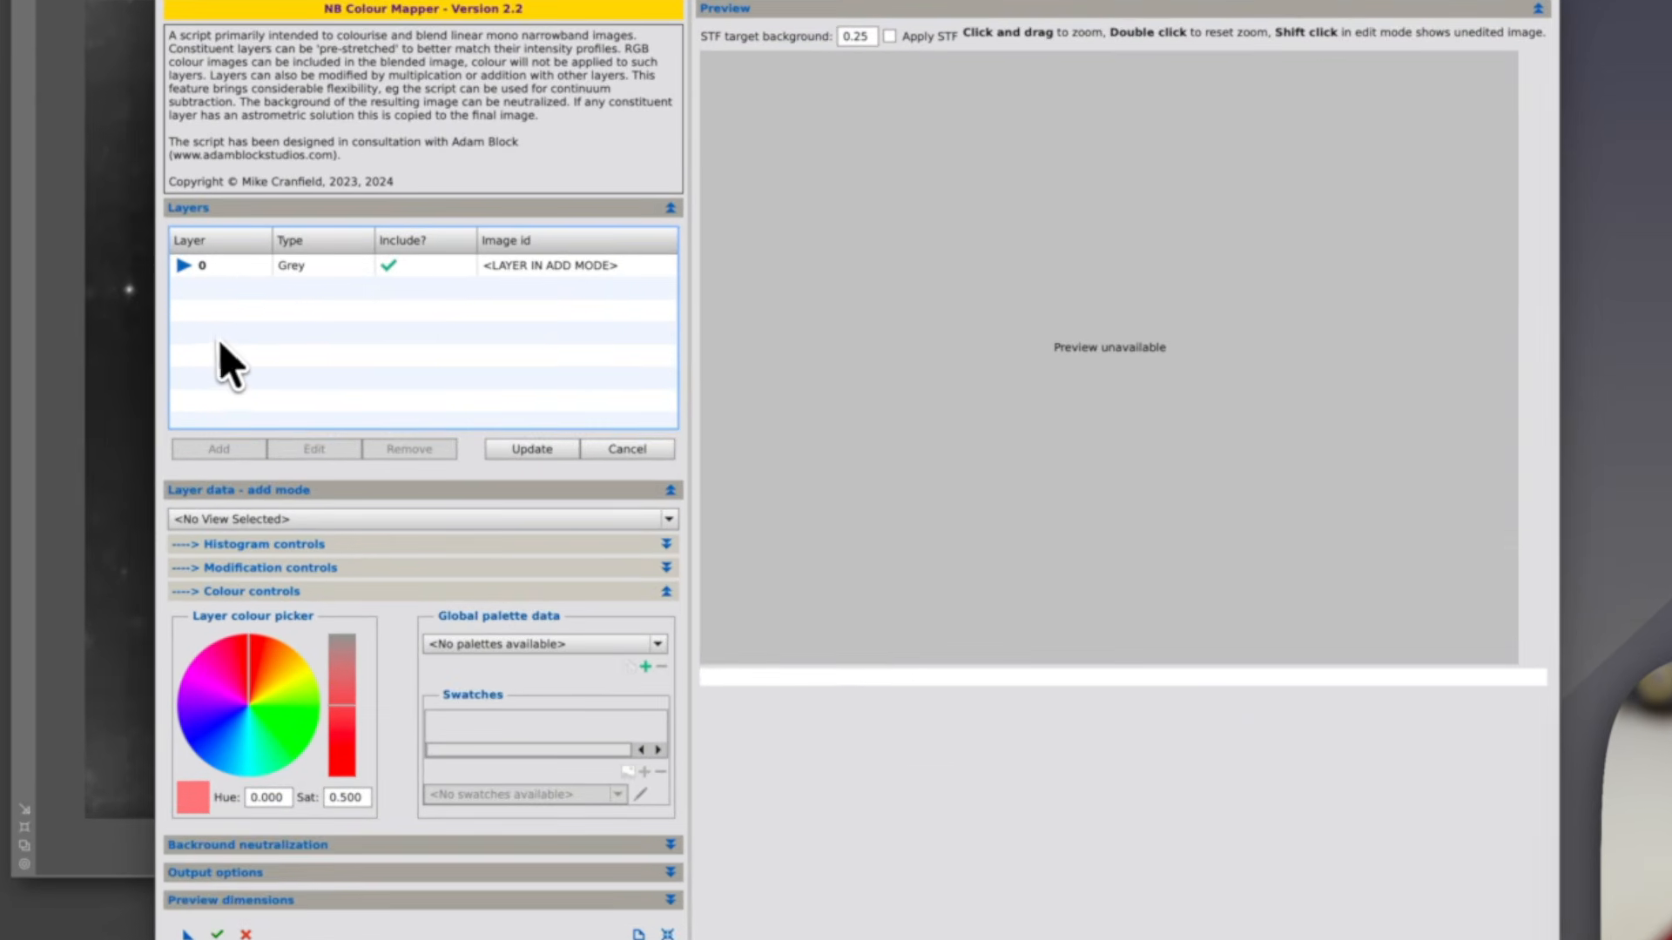
{"action": "left_click", "coordinate": [459, 498]}
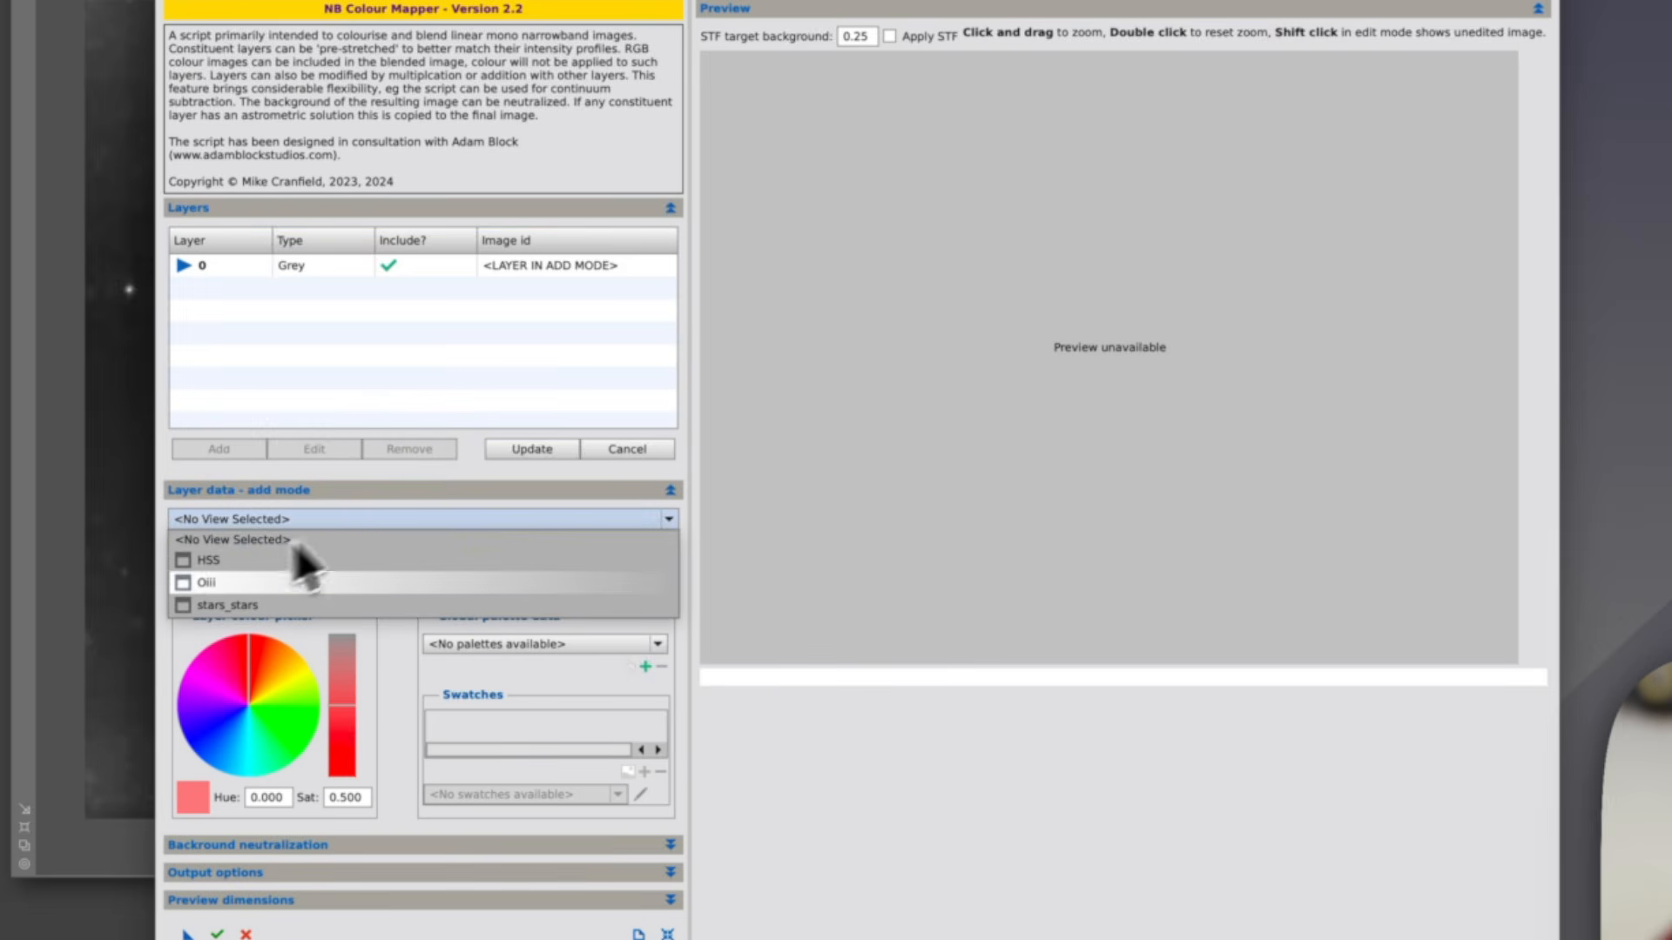
{"action": "left_click", "coordinate": [201, 580]}
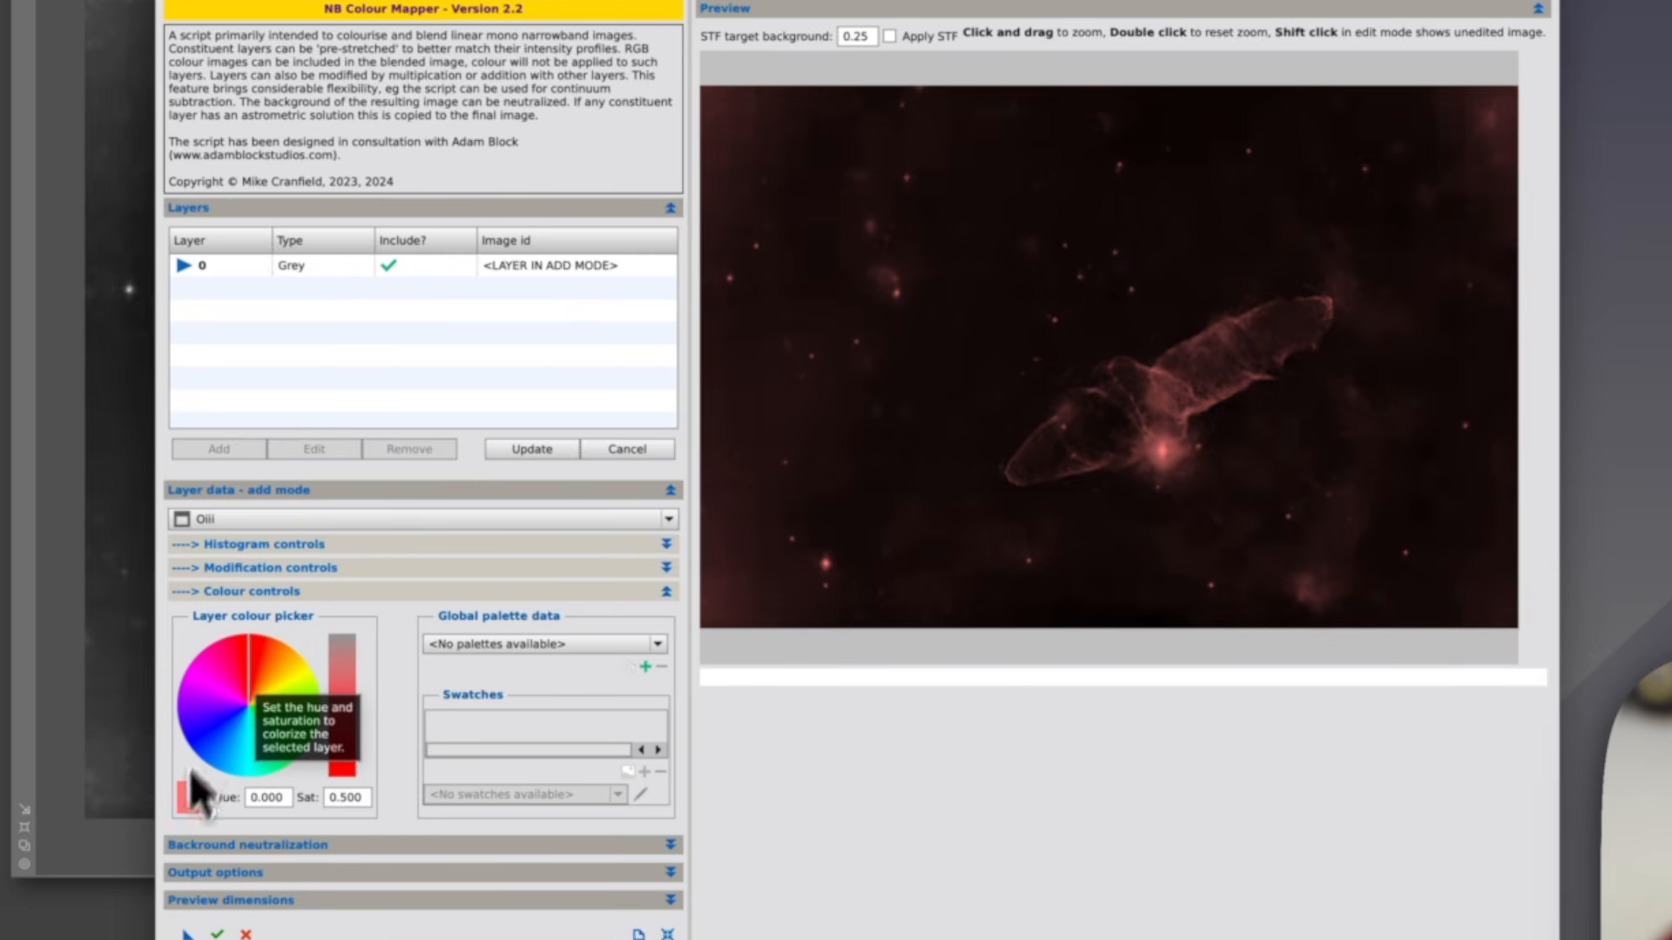
Colour the OIII layer blue with Hue 238.1 and Saturation 0.8, update the layer and generate the colour-mapped image
{"action": "left_click", "coordinate": [205, 741]}
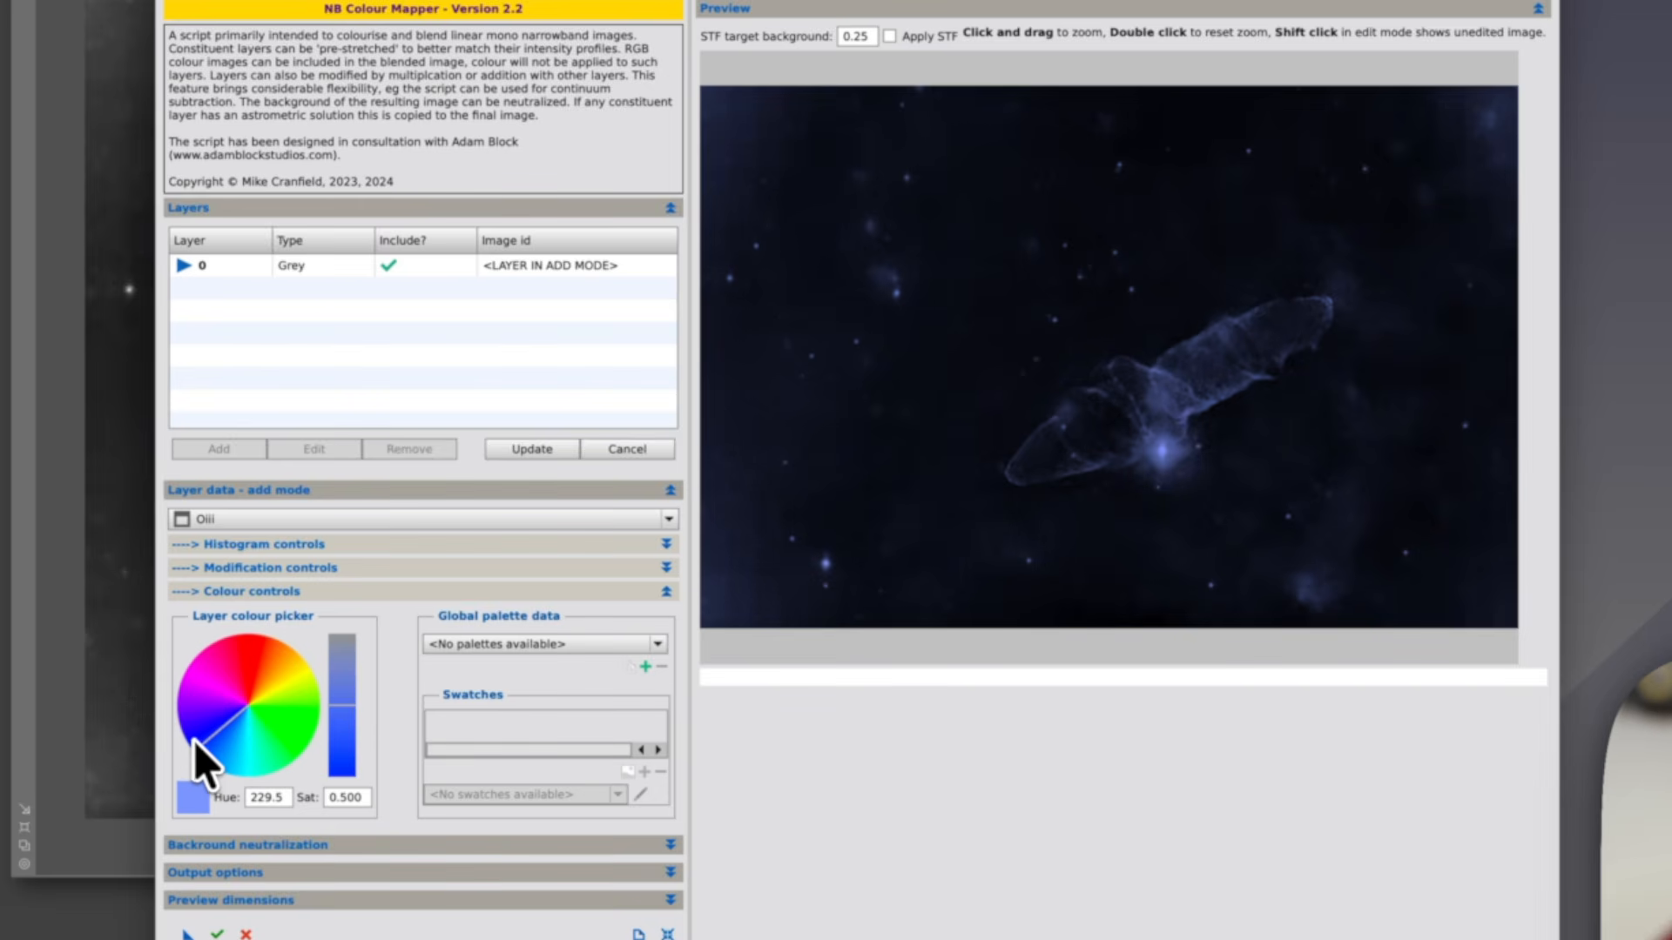
{"action": "left_click", "coordinate": [195, 739]}
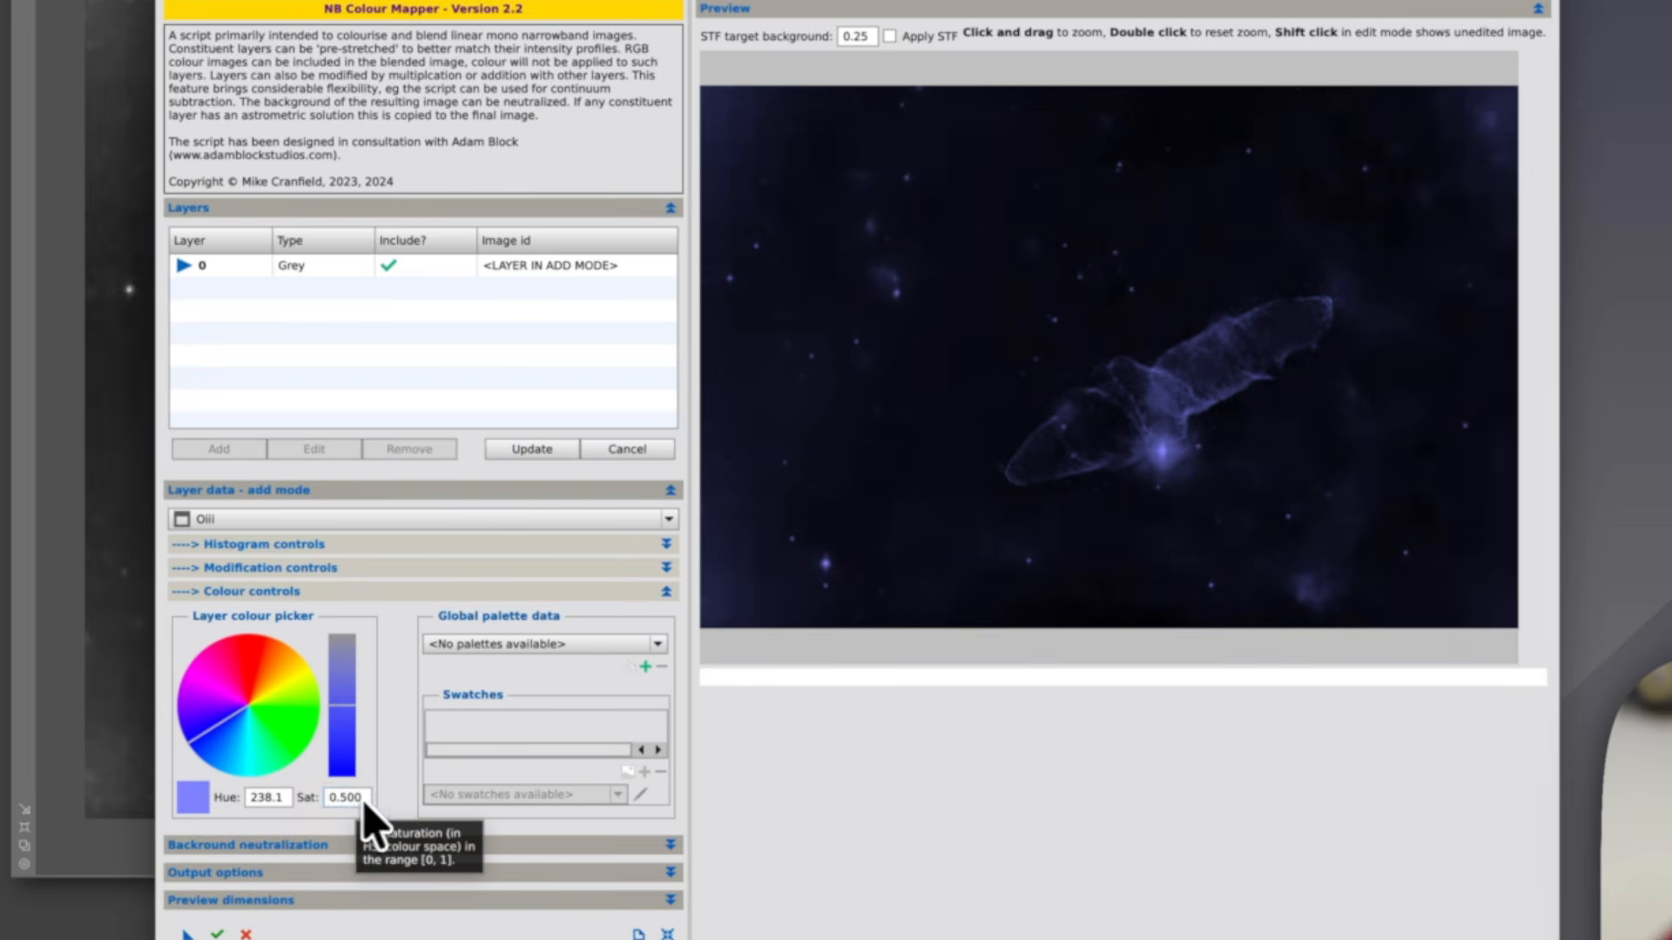
{"action": "left_click_drag", "start_coordinate": [363, 798], "coordinate": [321, 797]}
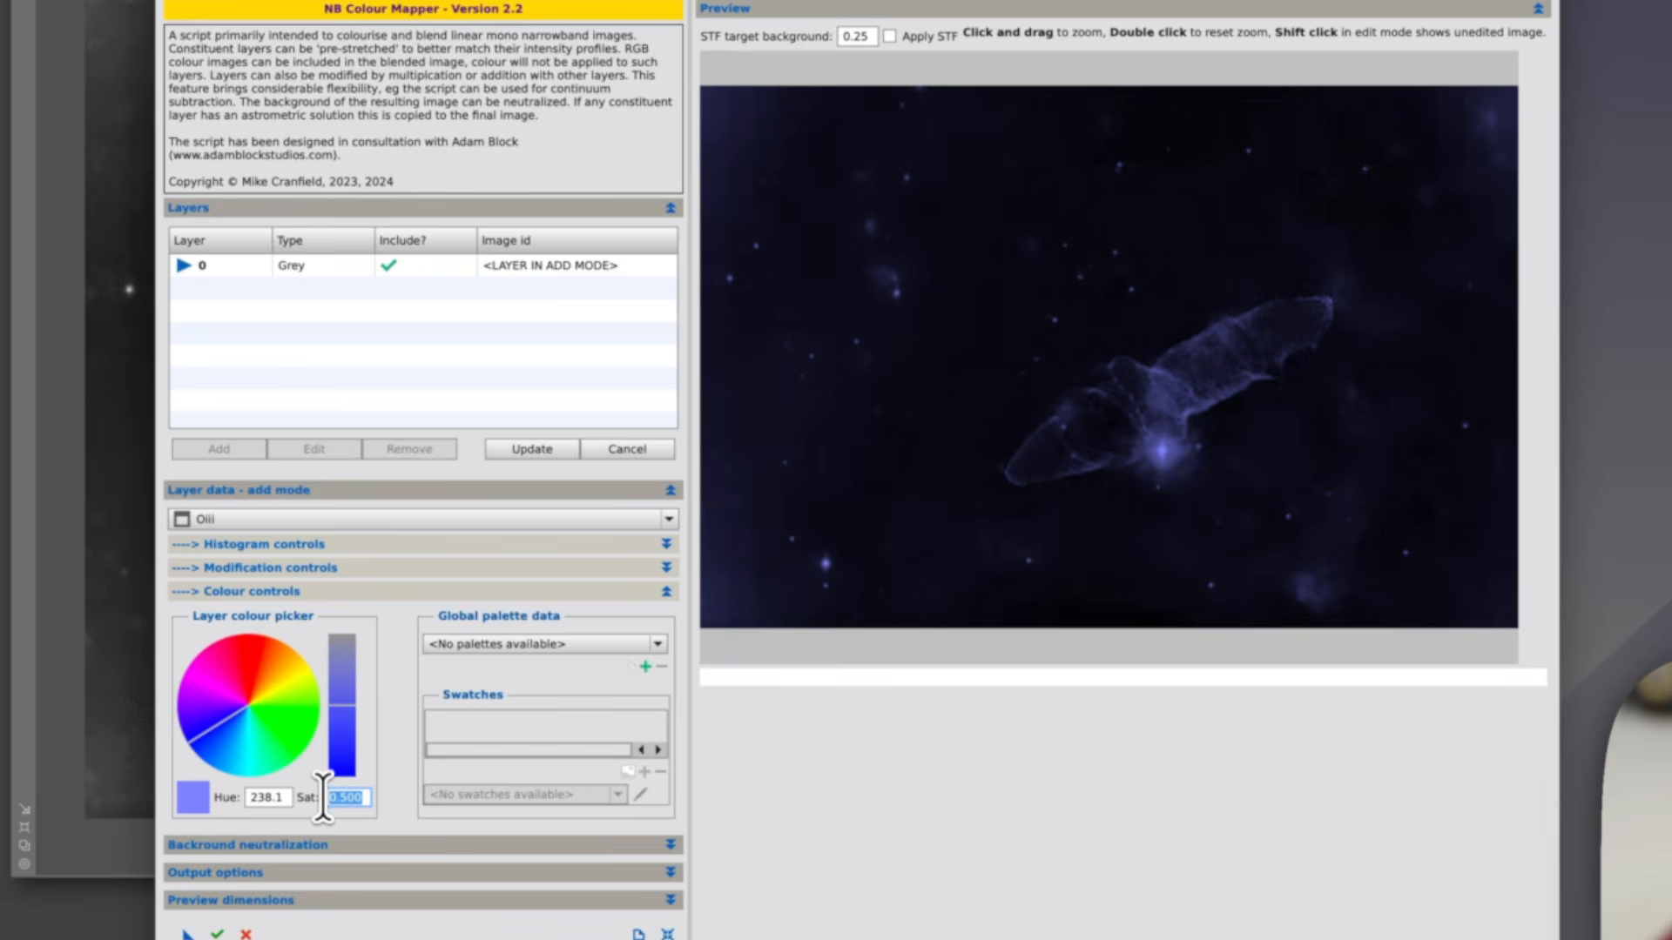
{"action": "type", "text": "0.8"}
{"action": "key", "text": "Return"}
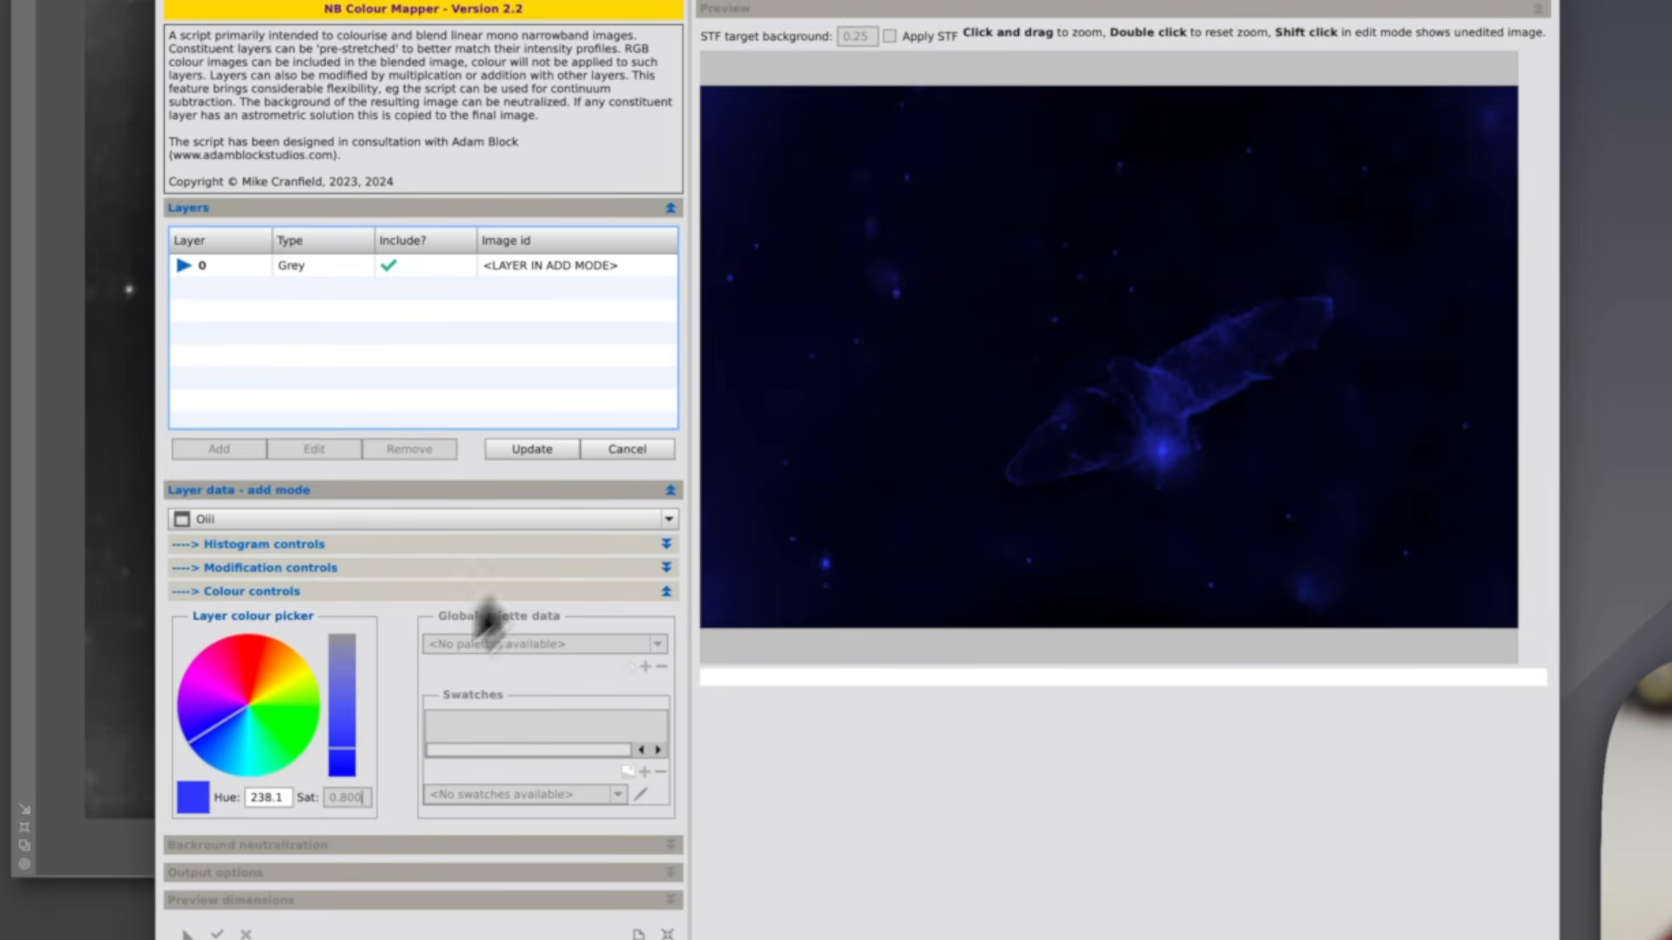
{"action": "left_click", "coordinate": [534, 450]}
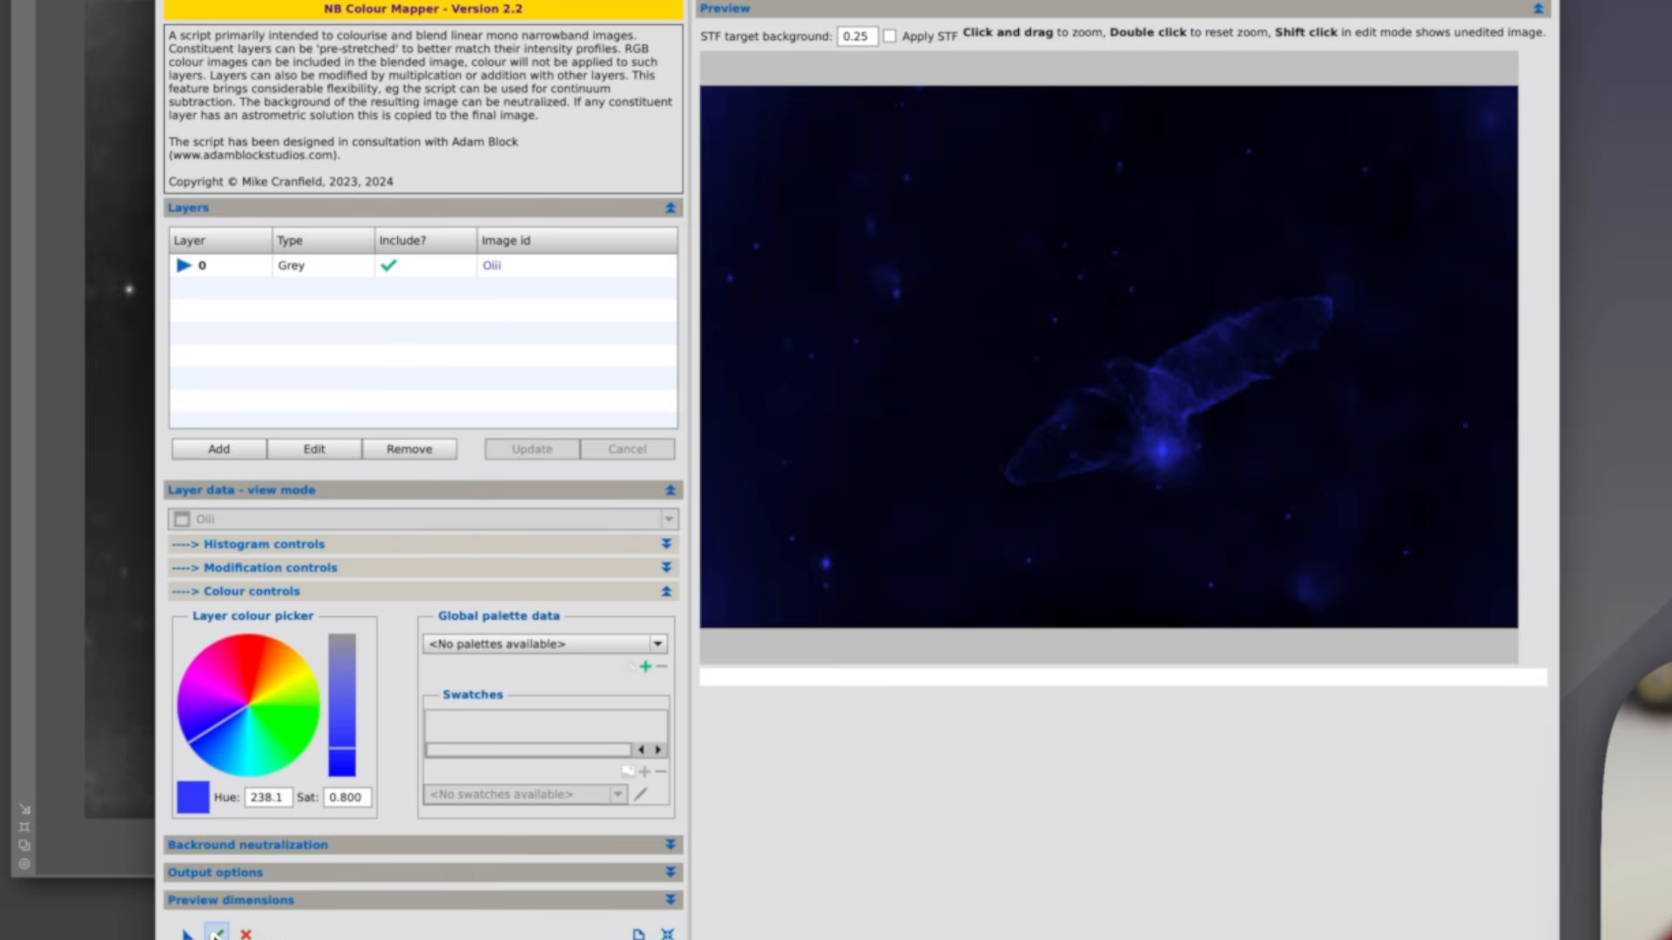
{"action": "left_click", "coordinate": [217, 934]}
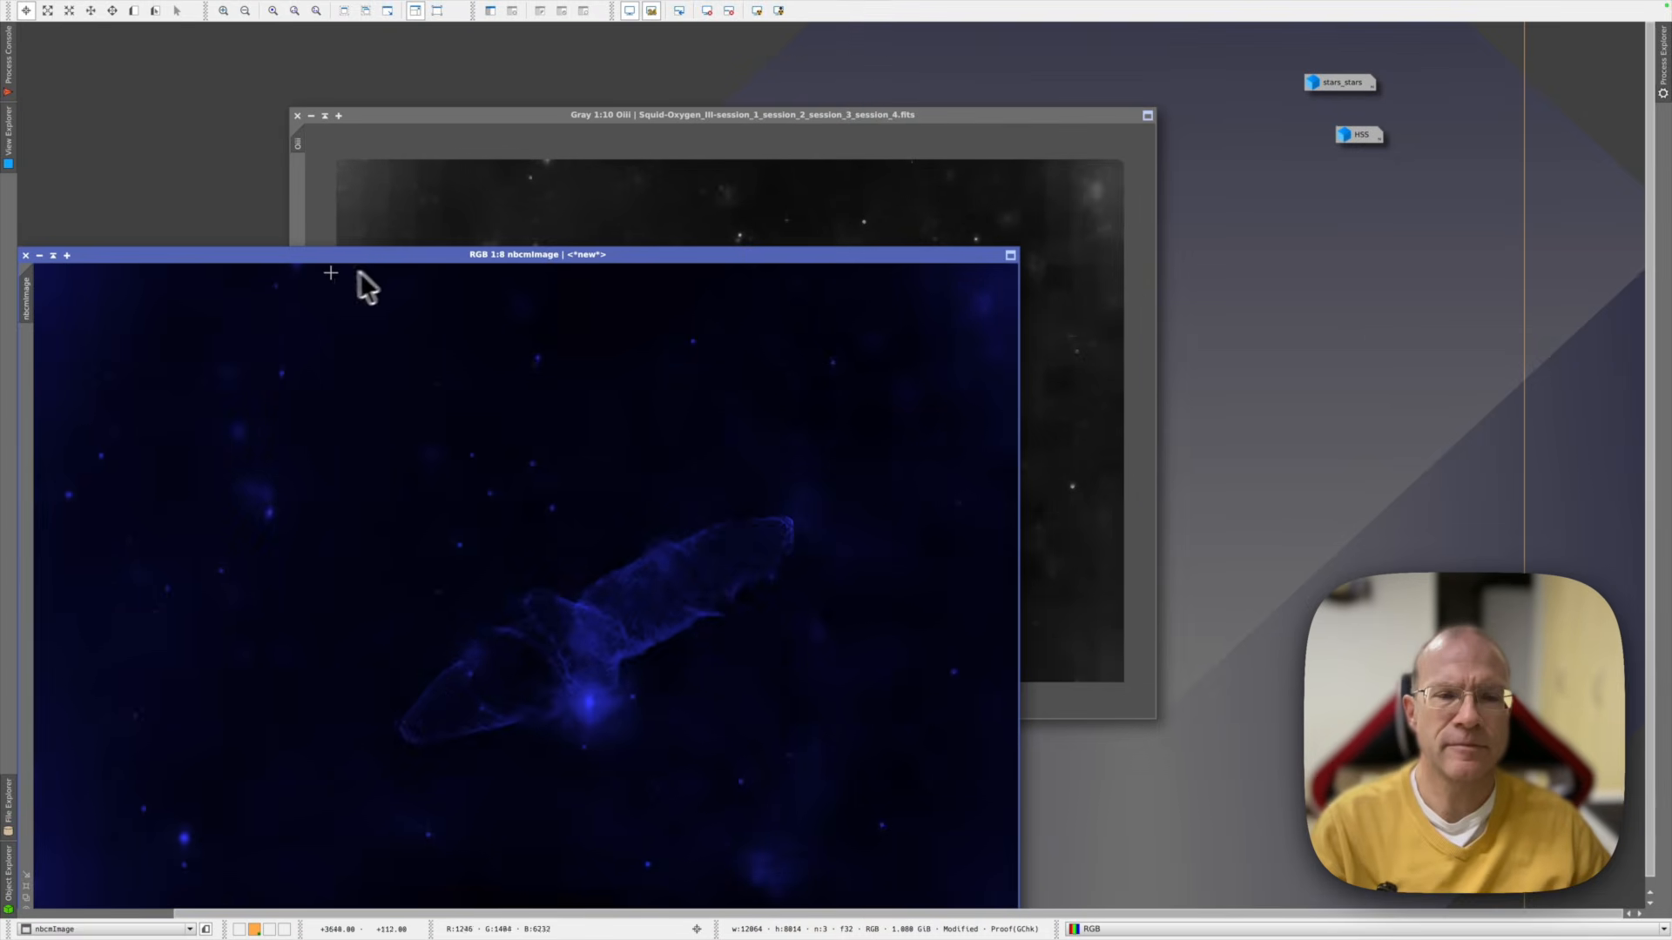
Minimise and clear the OIII window from around the colour-mapped image, and save the image as nbcmImage.tif
{"action": "left_click", "coordinate": [311, 114]}
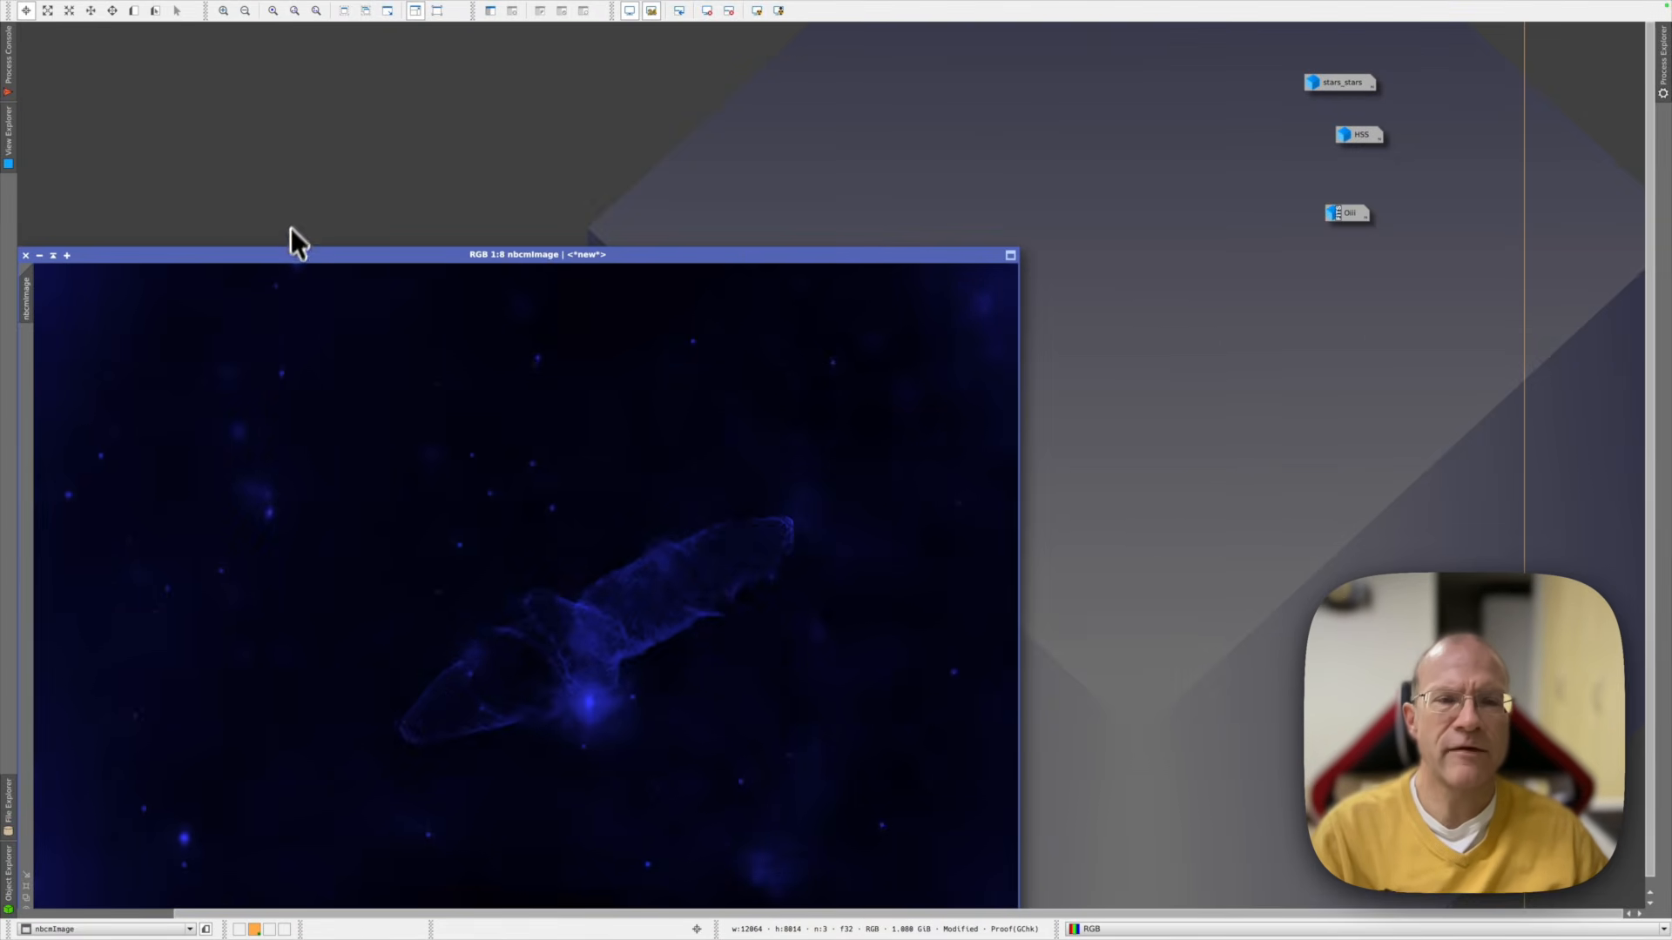
{"action": "left_click_drag", "start_coordinate": [291, 252], "coordinate": [409, 77]}
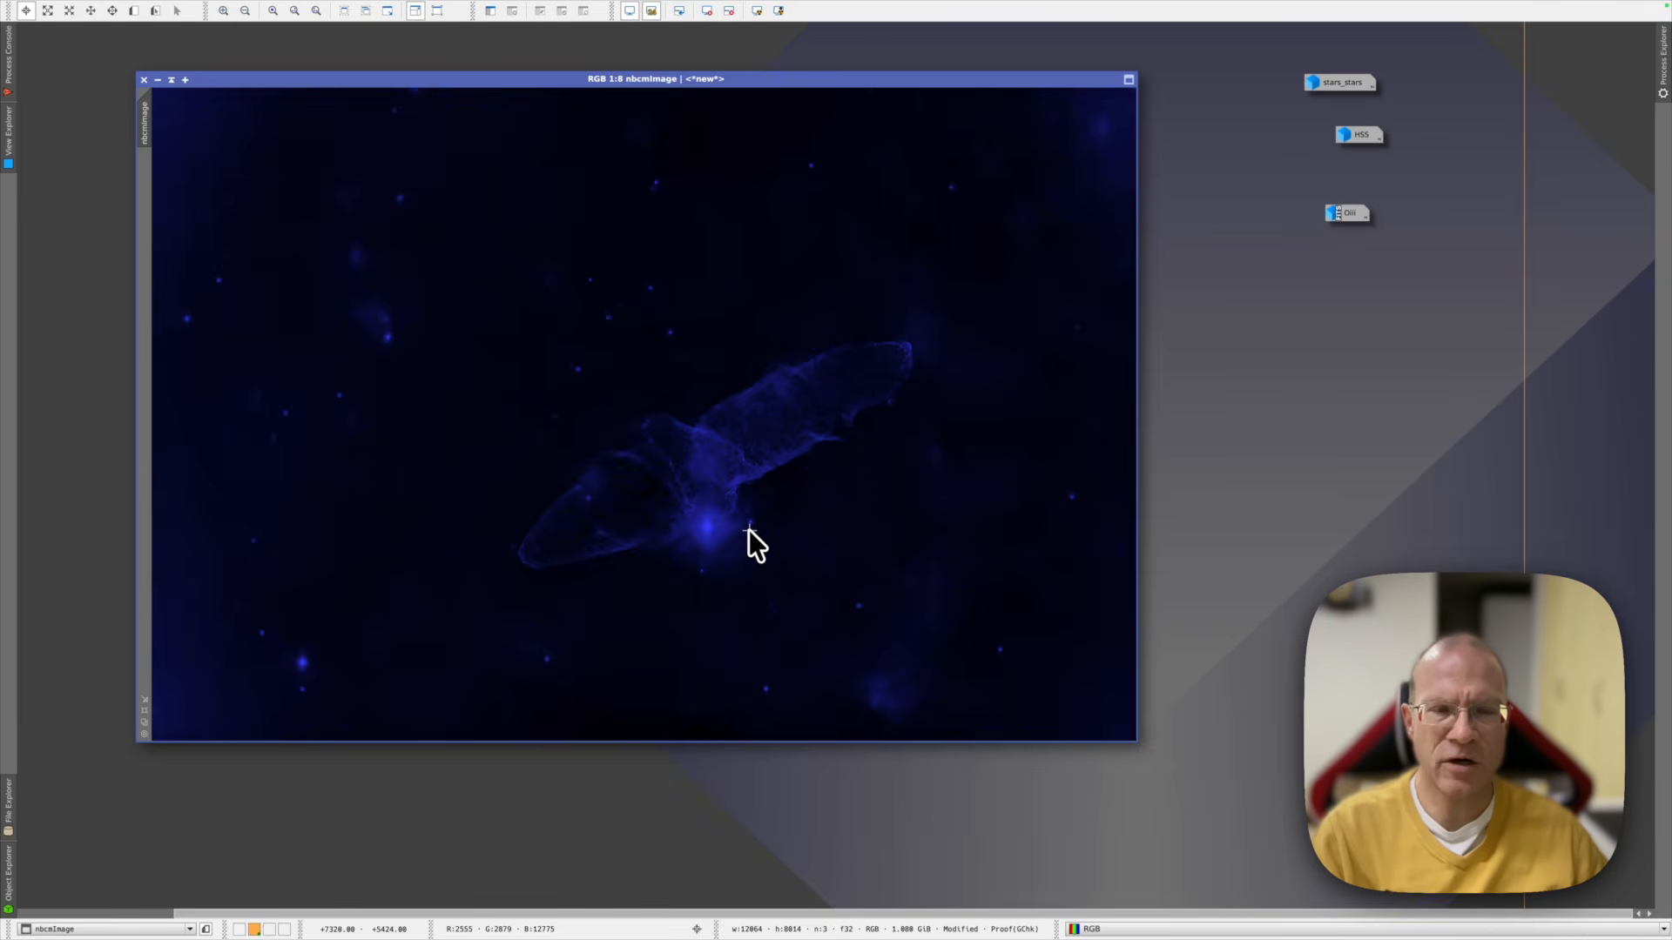
{"action": "left_click", "coordinate": [98, 8]}
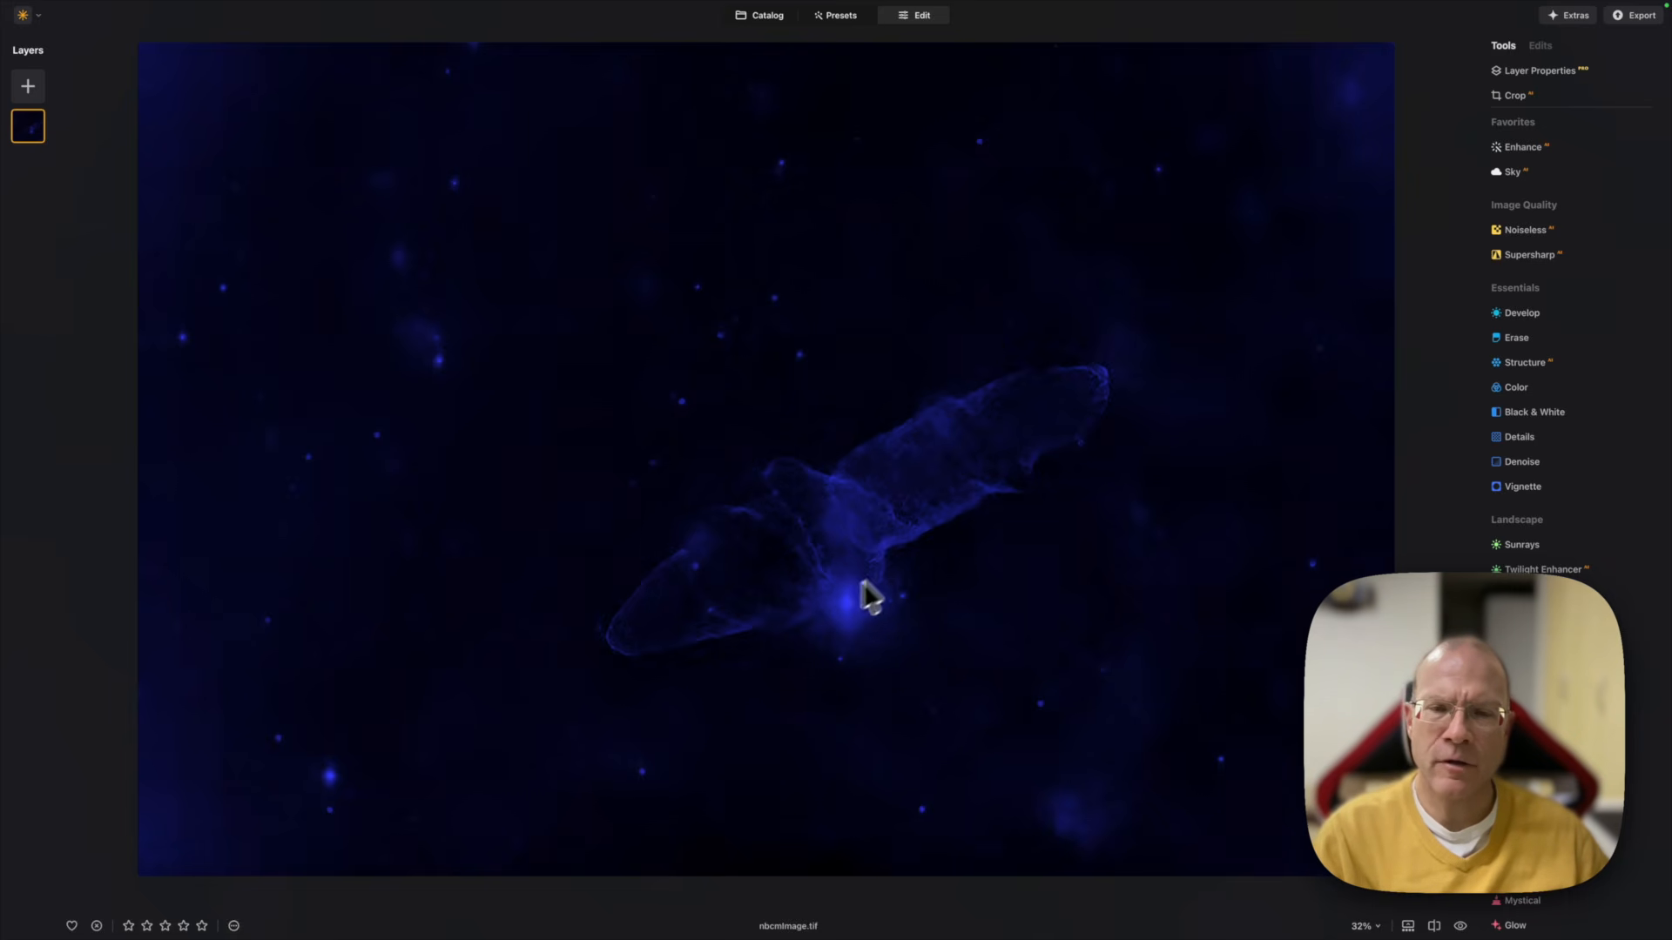
In Luminar Neo, erase the bright star and its glow at the squid's lower edge with a size 130 Erase selection
{"action": "scroll", "coordinate": [912, 648], "scroll_direction": "up", "scroll_amount": 3}
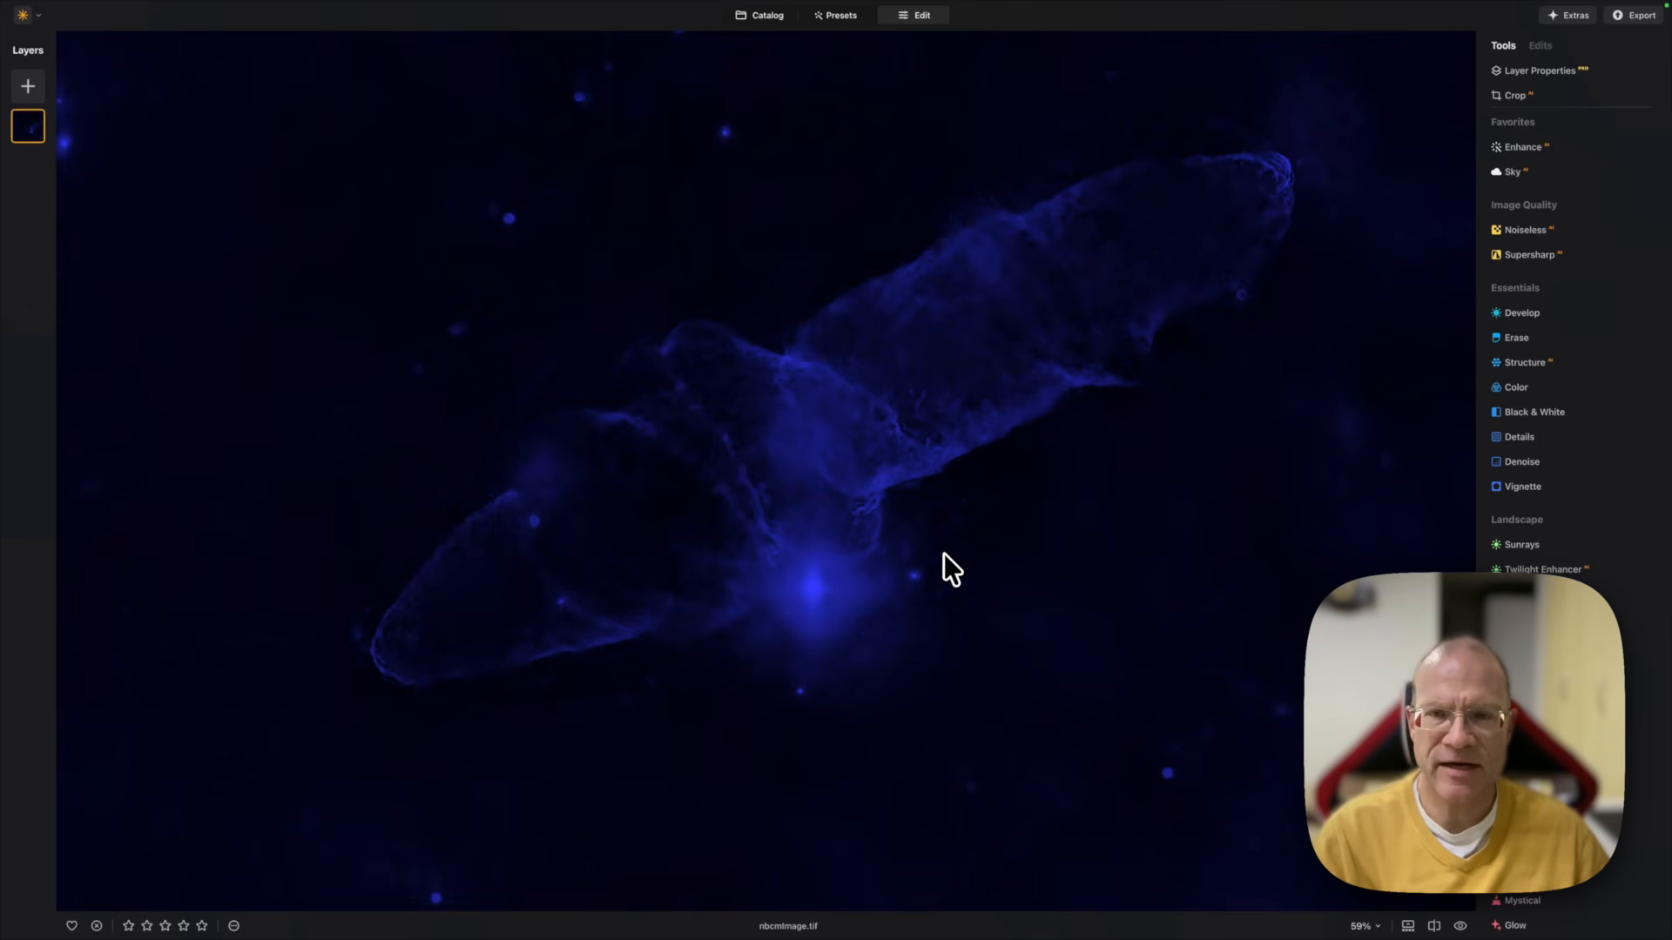
{"action": "left_click", "coordinate": [1510, 338]}
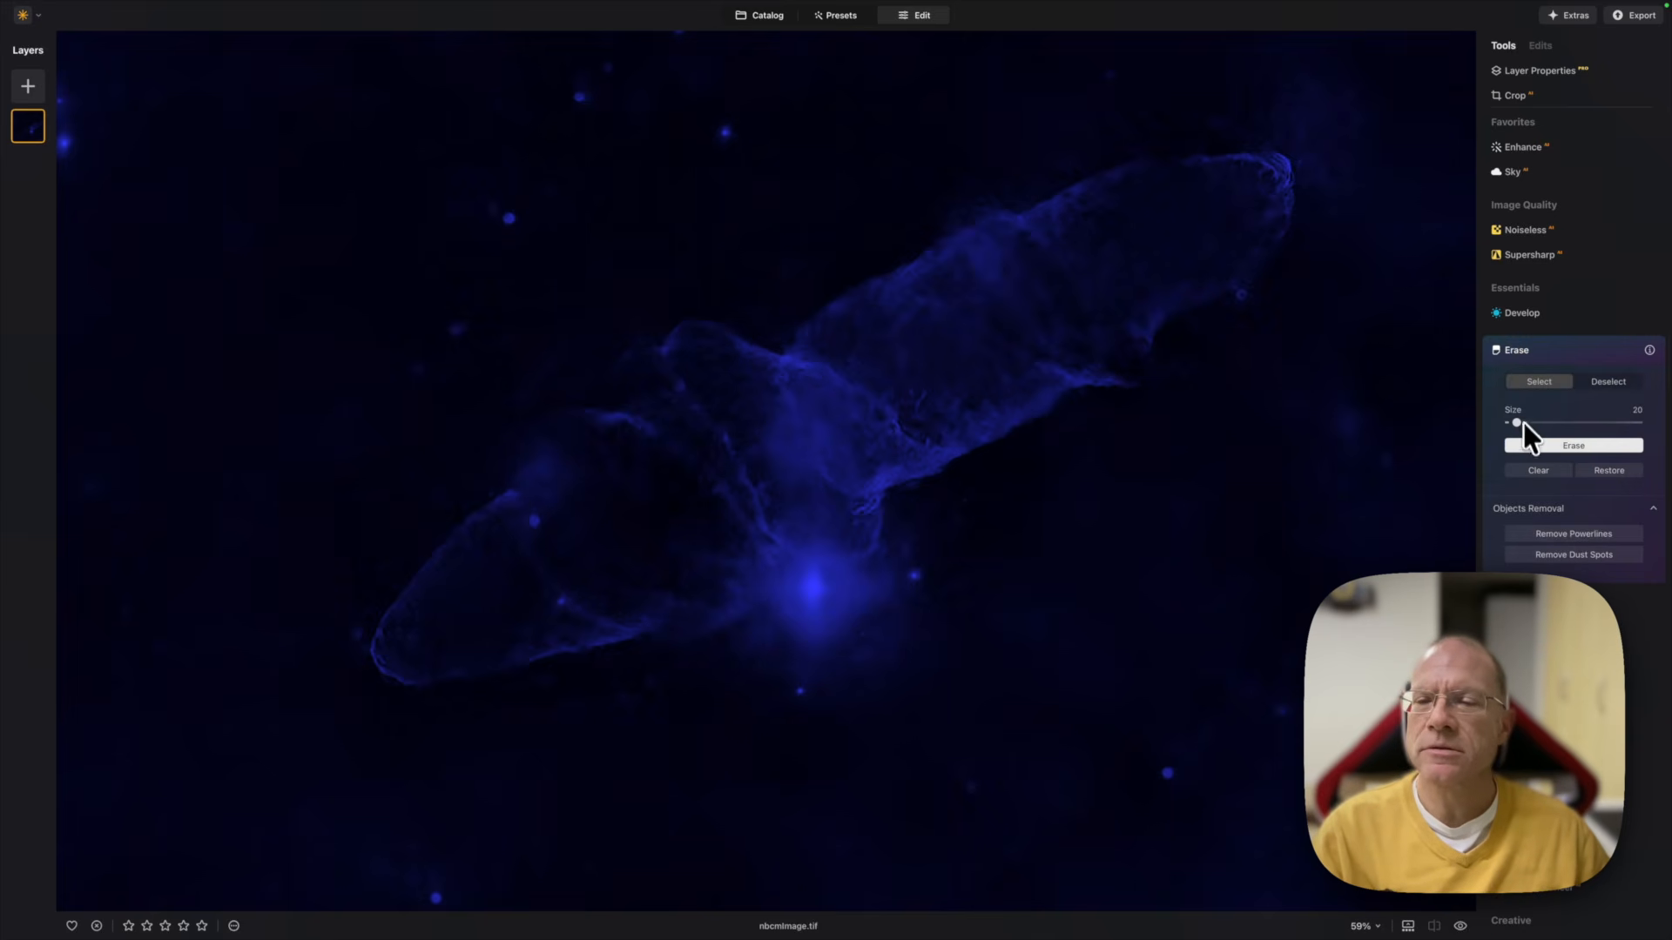
{"action": "left_click_drag", "start_coordinate": [1516, 423], "coordinate": [1572, 423]}
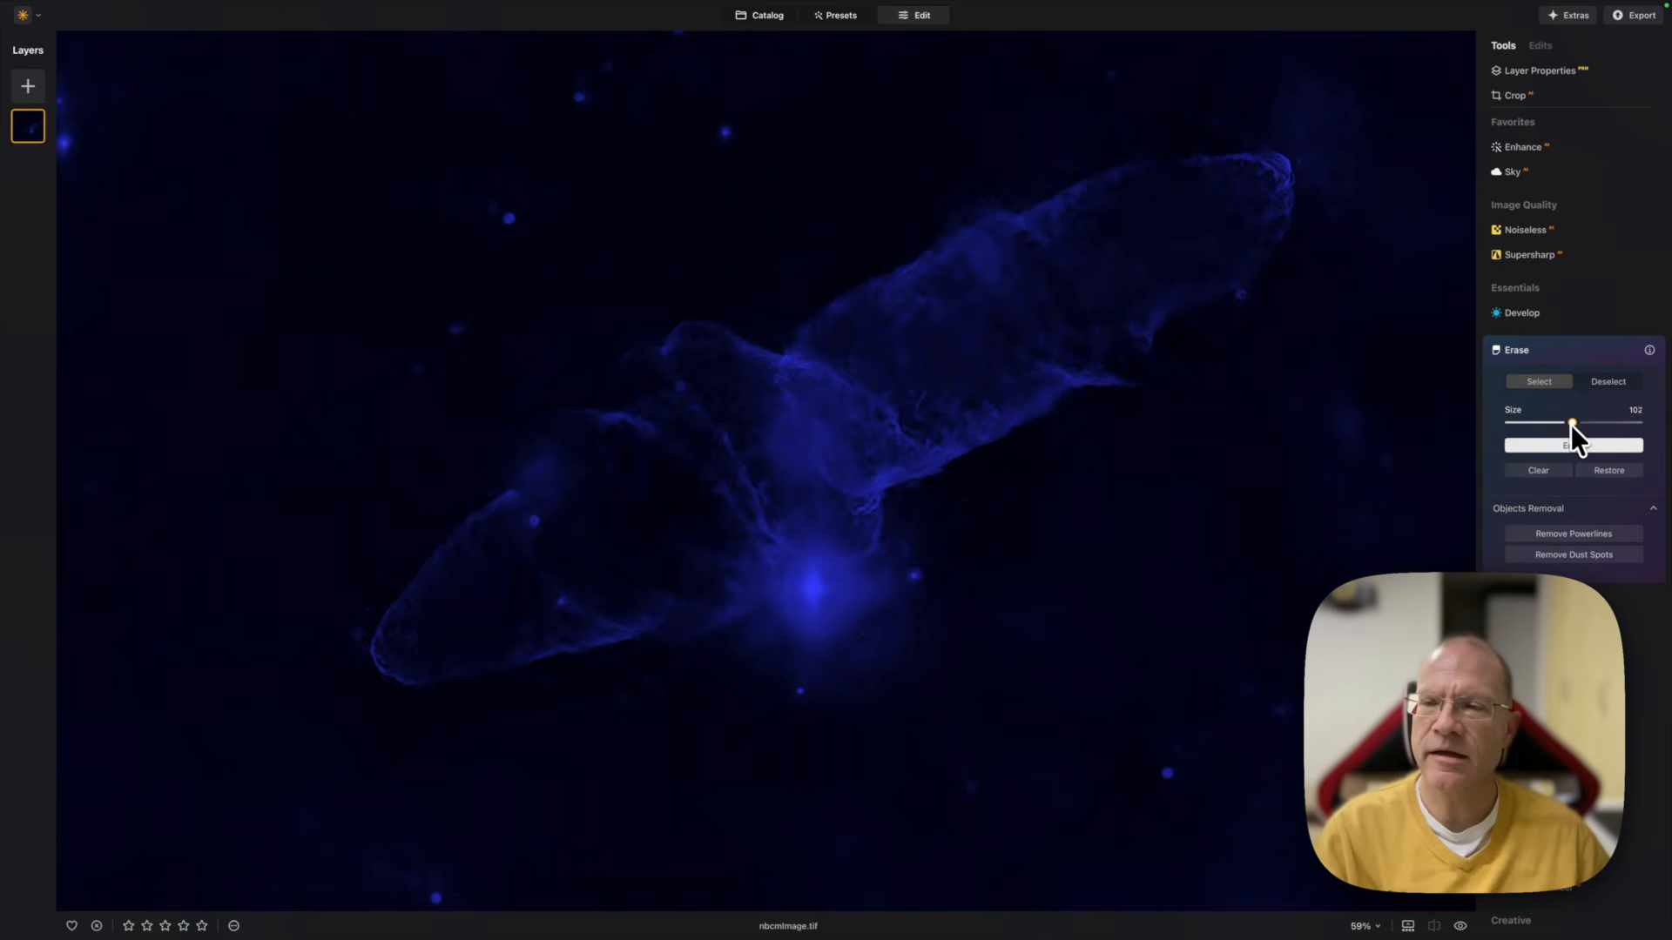
{"action": "left_click_drag", "start_coordinate": [1586, 423], "coordinate": [1590, 422]}
{"action": "right_click", "coordinate": [1591, 423]}
{"action": "left_click", "coordinate": [818, 602]}
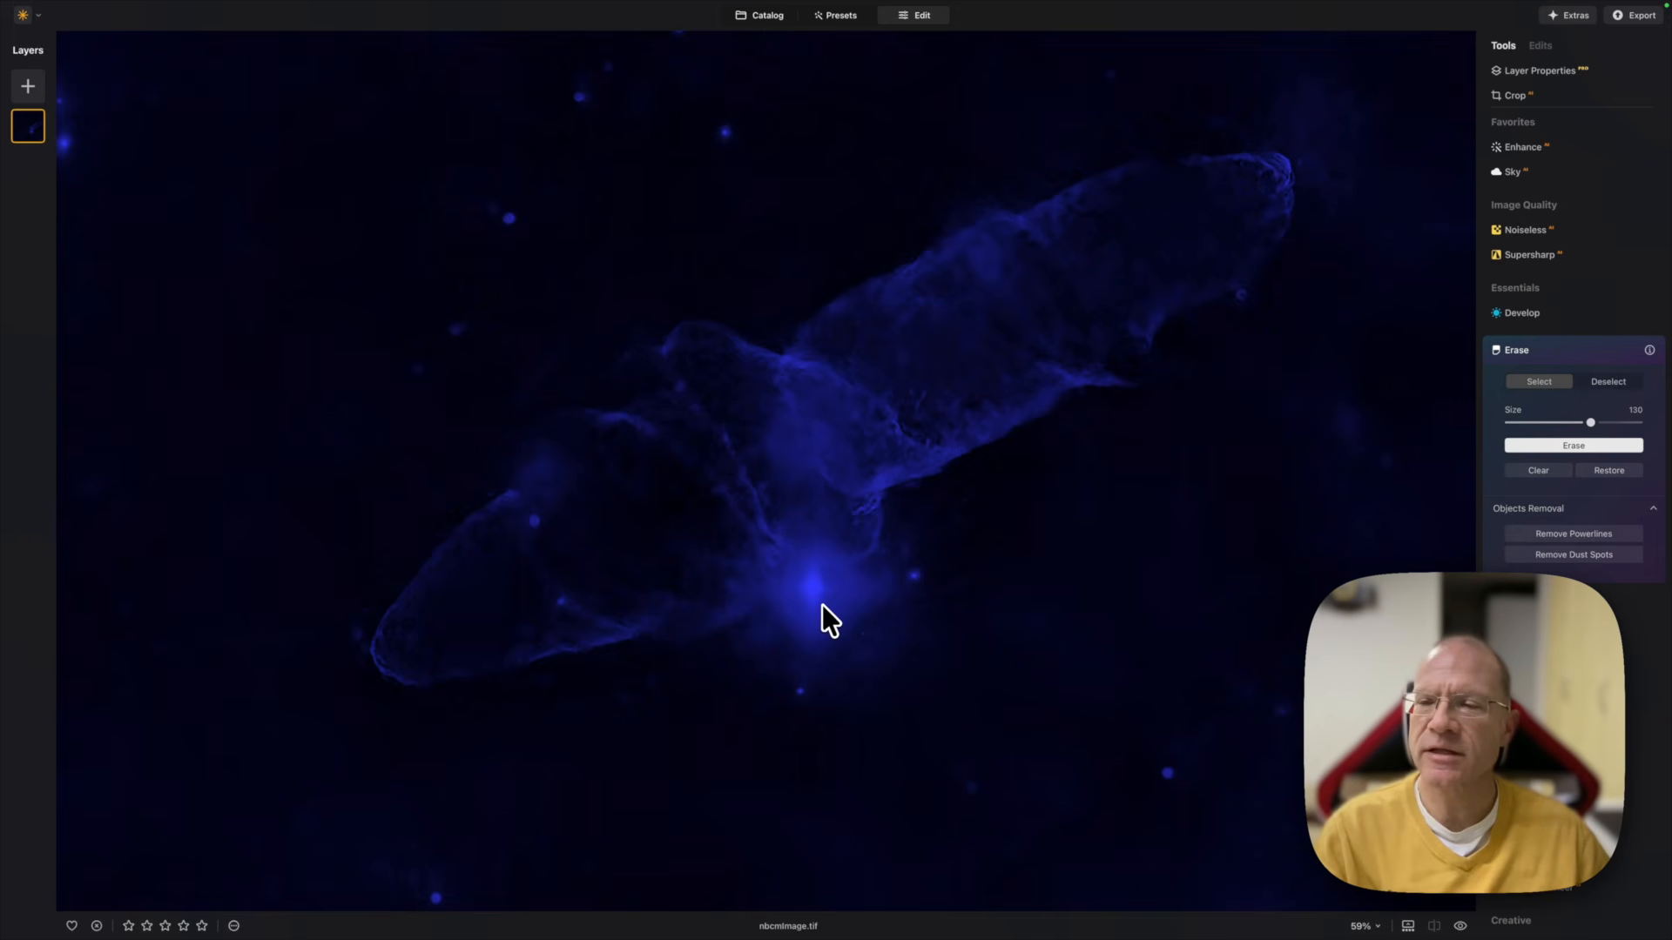
{"action": "left_click", "coordinate": [822, 605]}
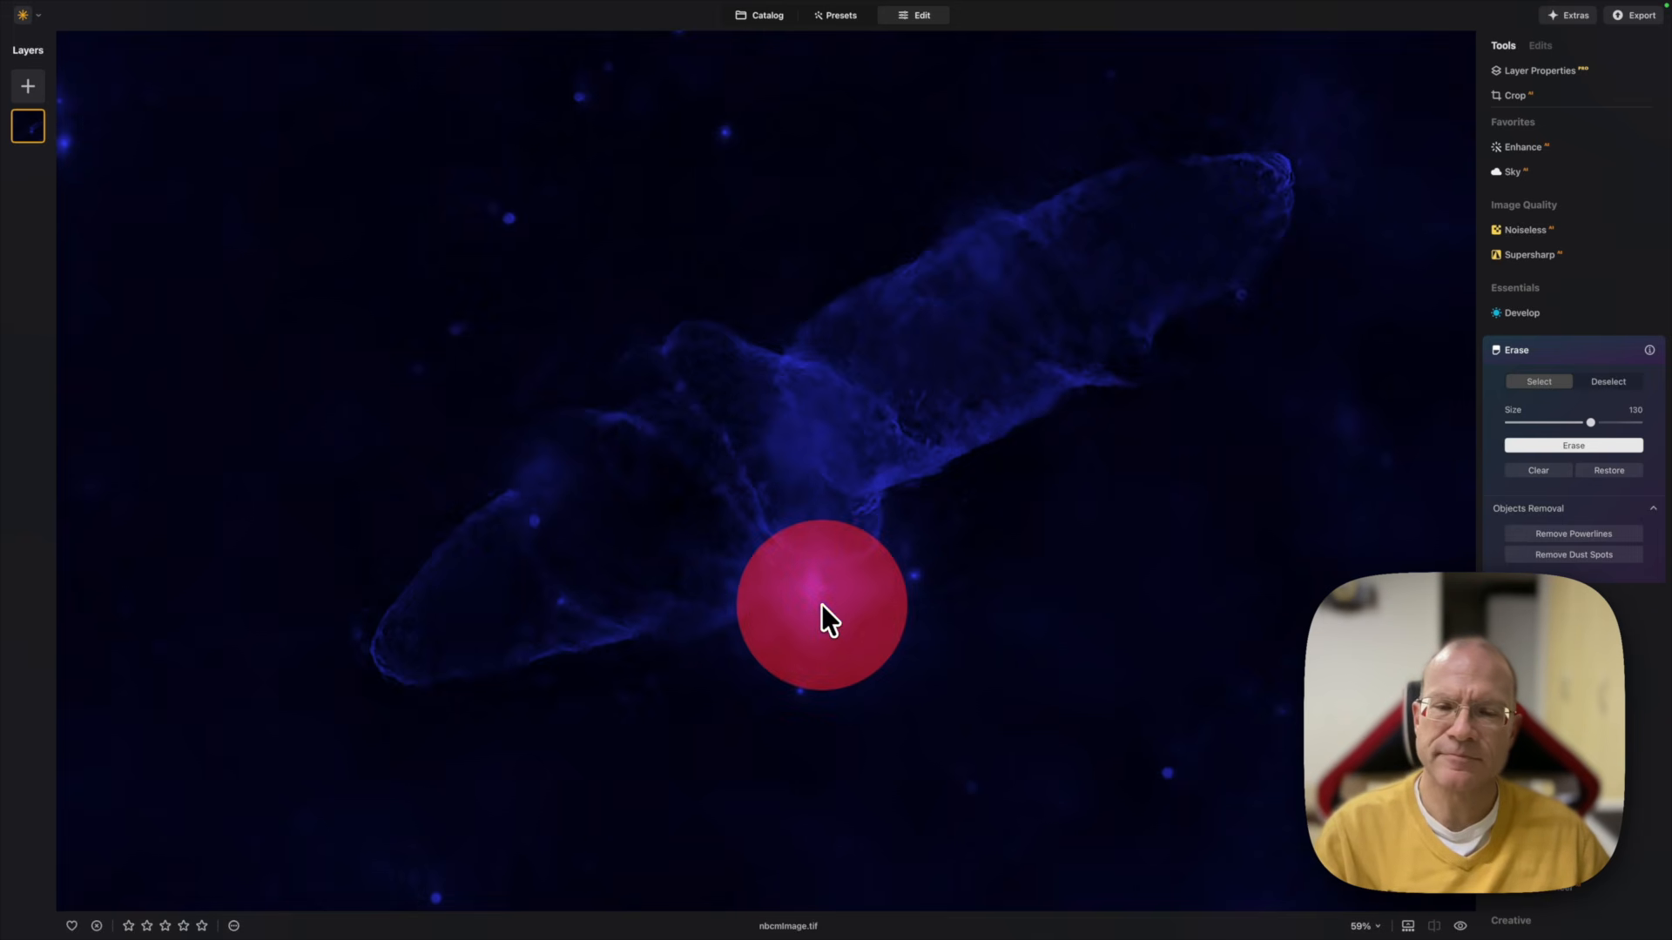
{"action": "left_click", "coordinate": [1577, 446]}
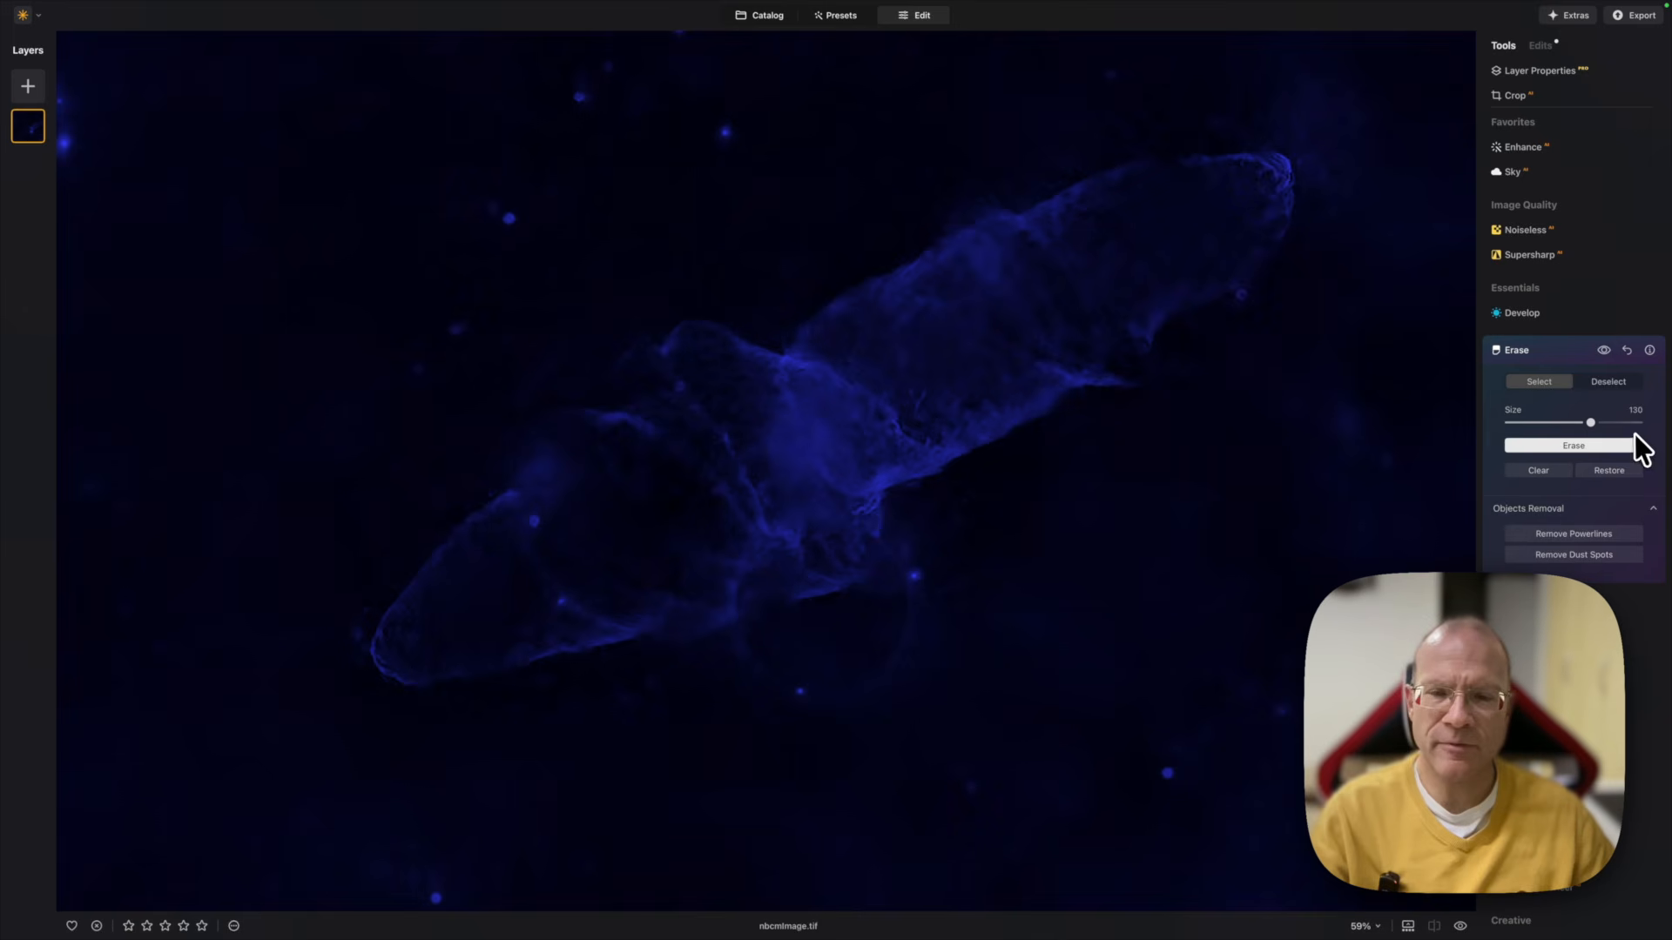
Erase the residual ring around the removed star at size 43 and the small stars on the squid at size 27
{"action": "left_click_drag", "start_coordinate": [1593, 423], "coordinate": [1530, 424]}
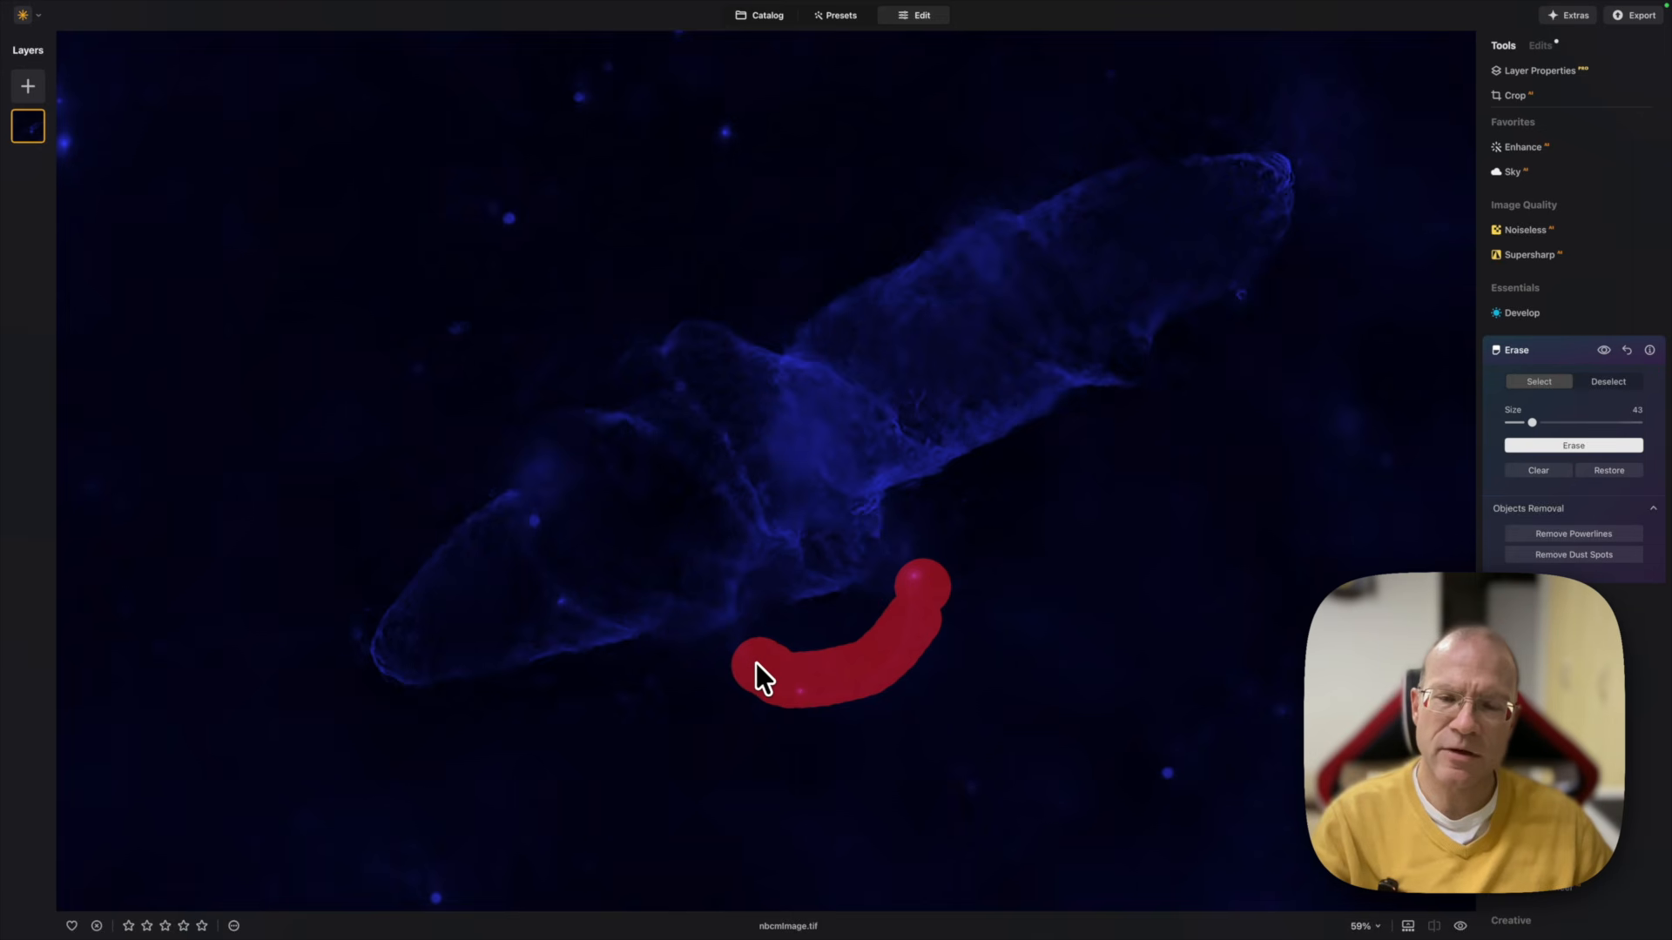
{"action": "left_click", "coordinate": [1521, 422]}
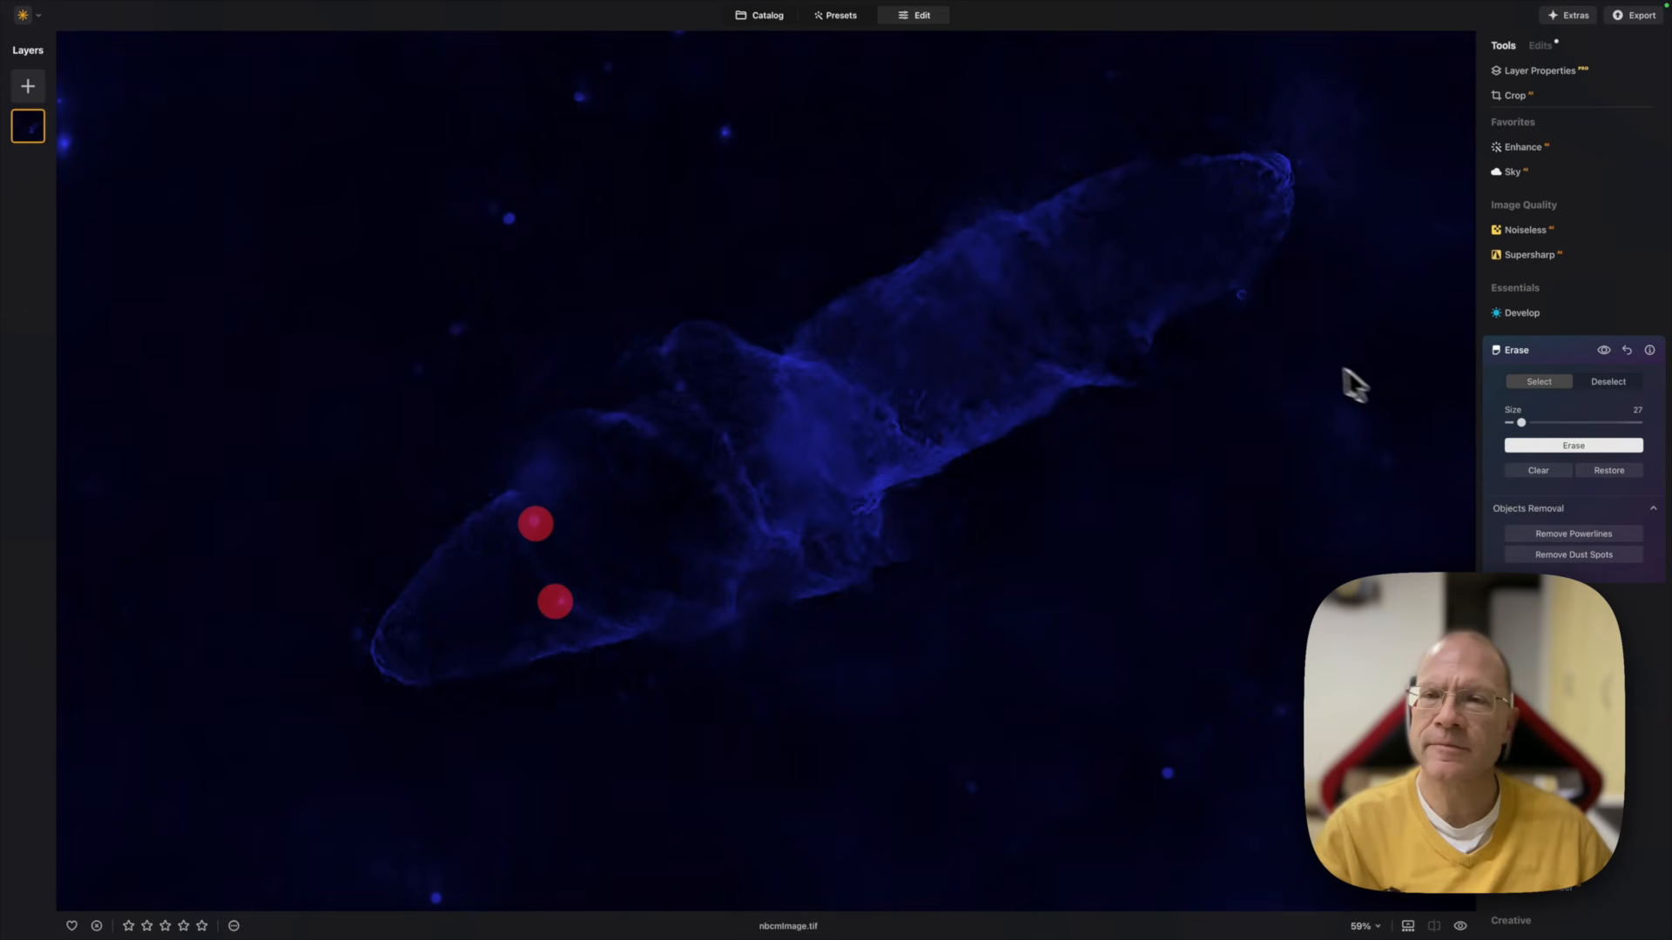
{"action": "left_click", "coordinate": [1246, 305]}
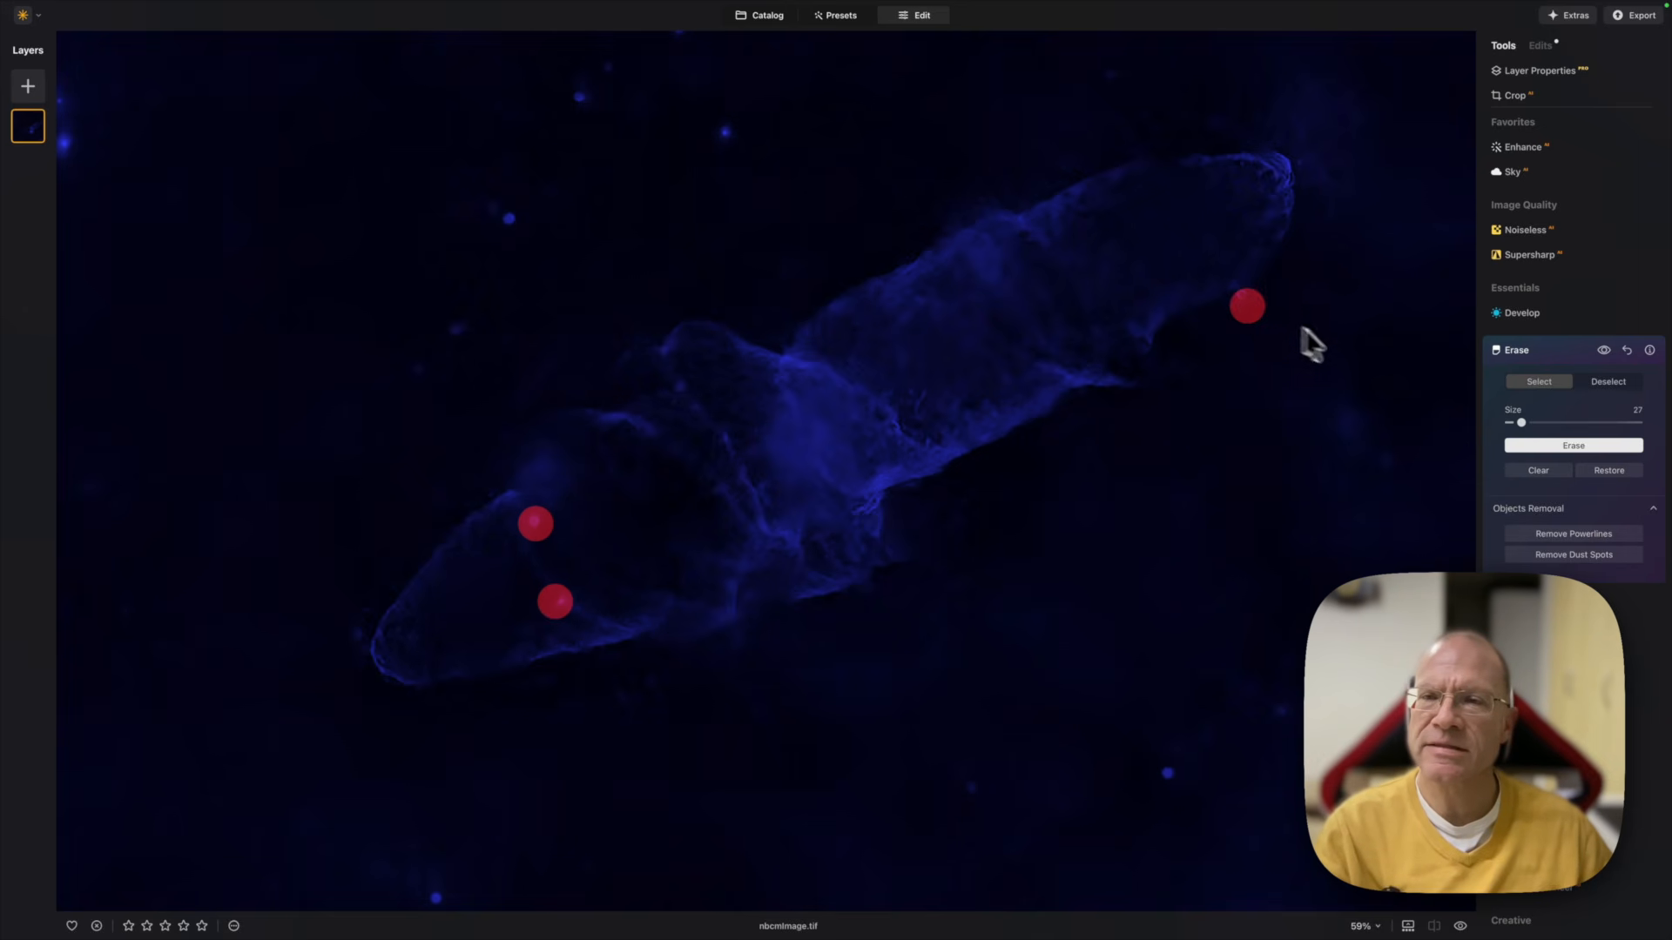
{"action": "left_click", "coordinate": [1590, 446]}
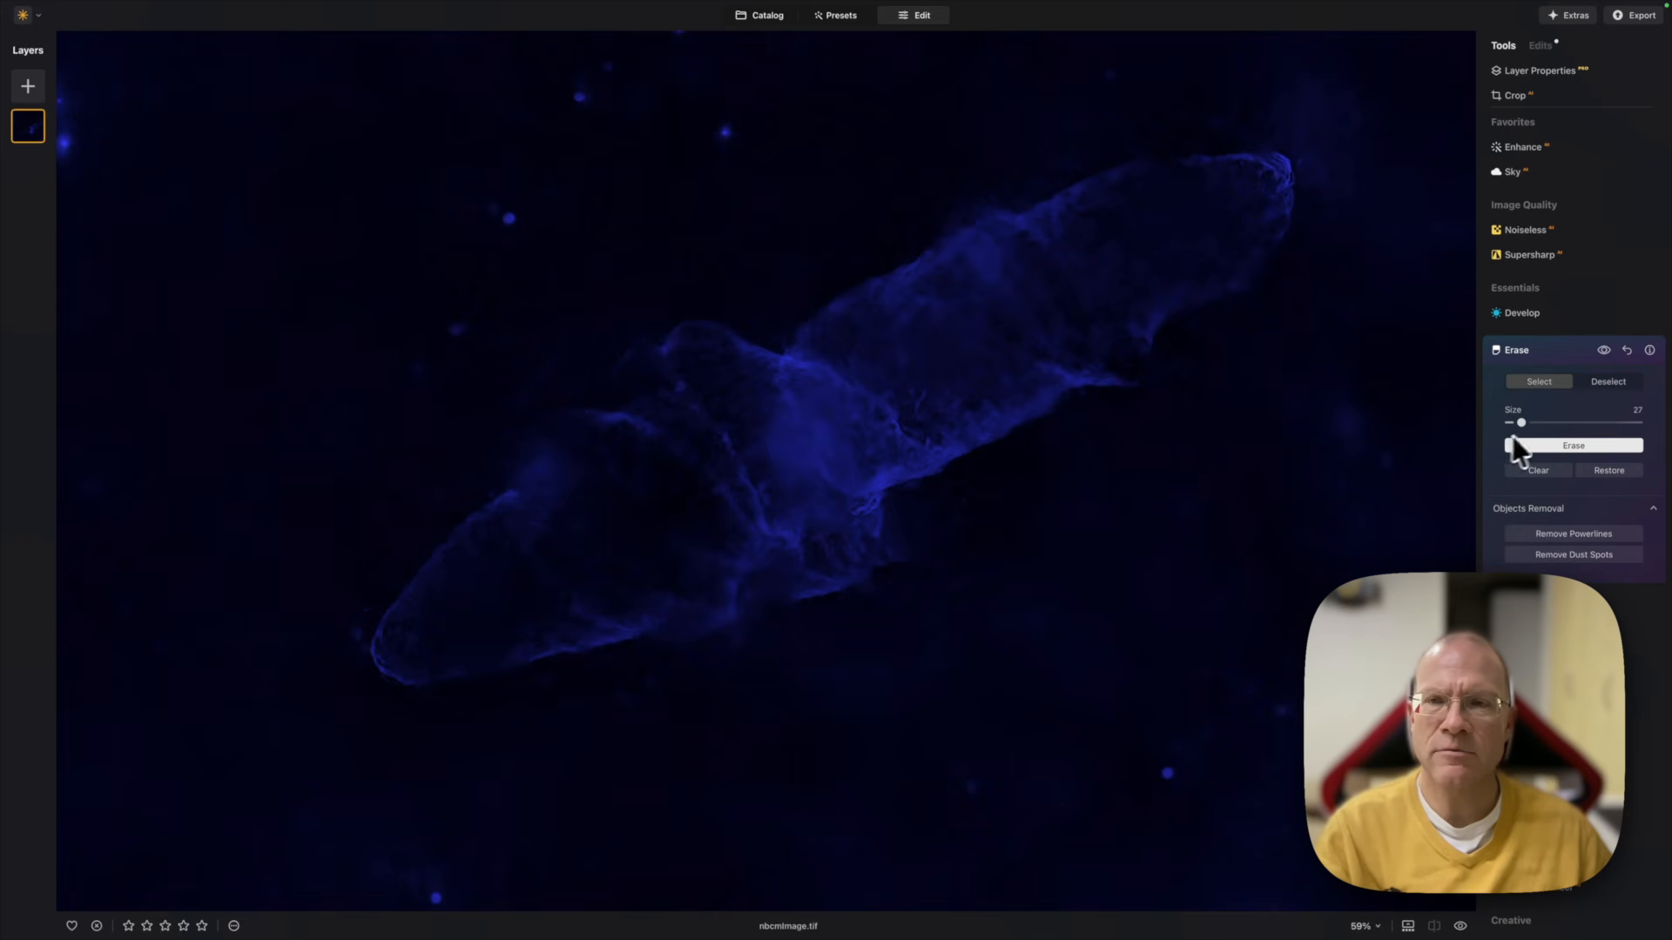
{"action": "left_click", "coordinate": [1562, 444]}
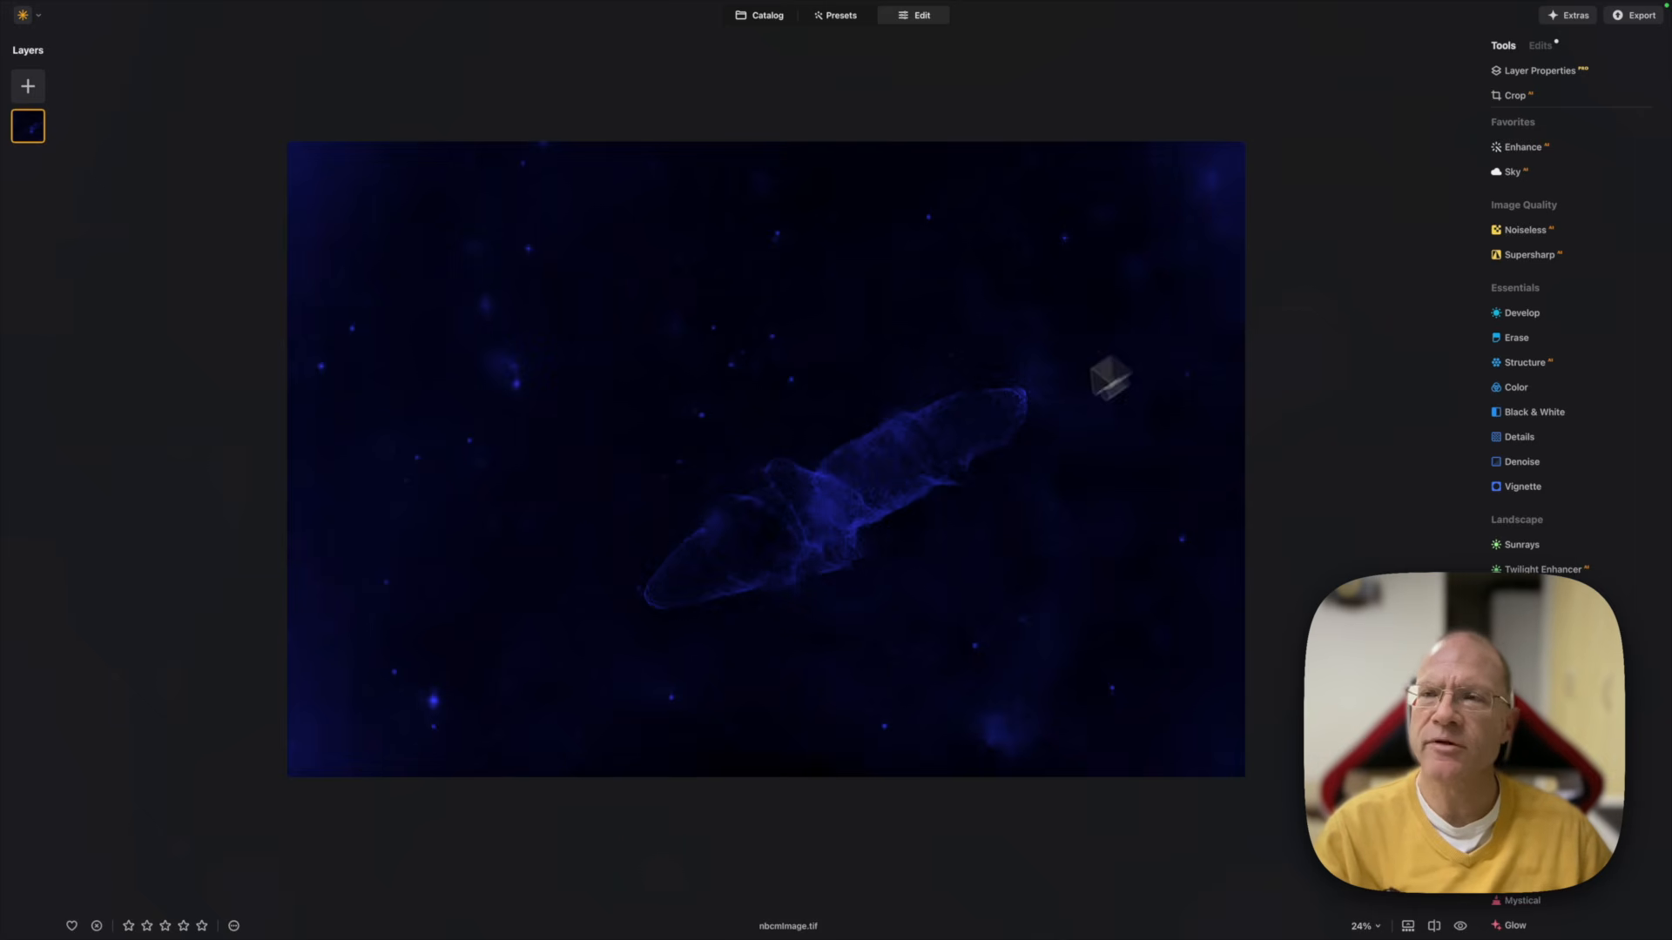
Paint a Develop brush mask over the whole squid with size 100, softness 52 and strength 100
{"action": "left_click", "coordinate": [1522, 313]}
{"action": "left_click", "coordinate": [1578, 352]}
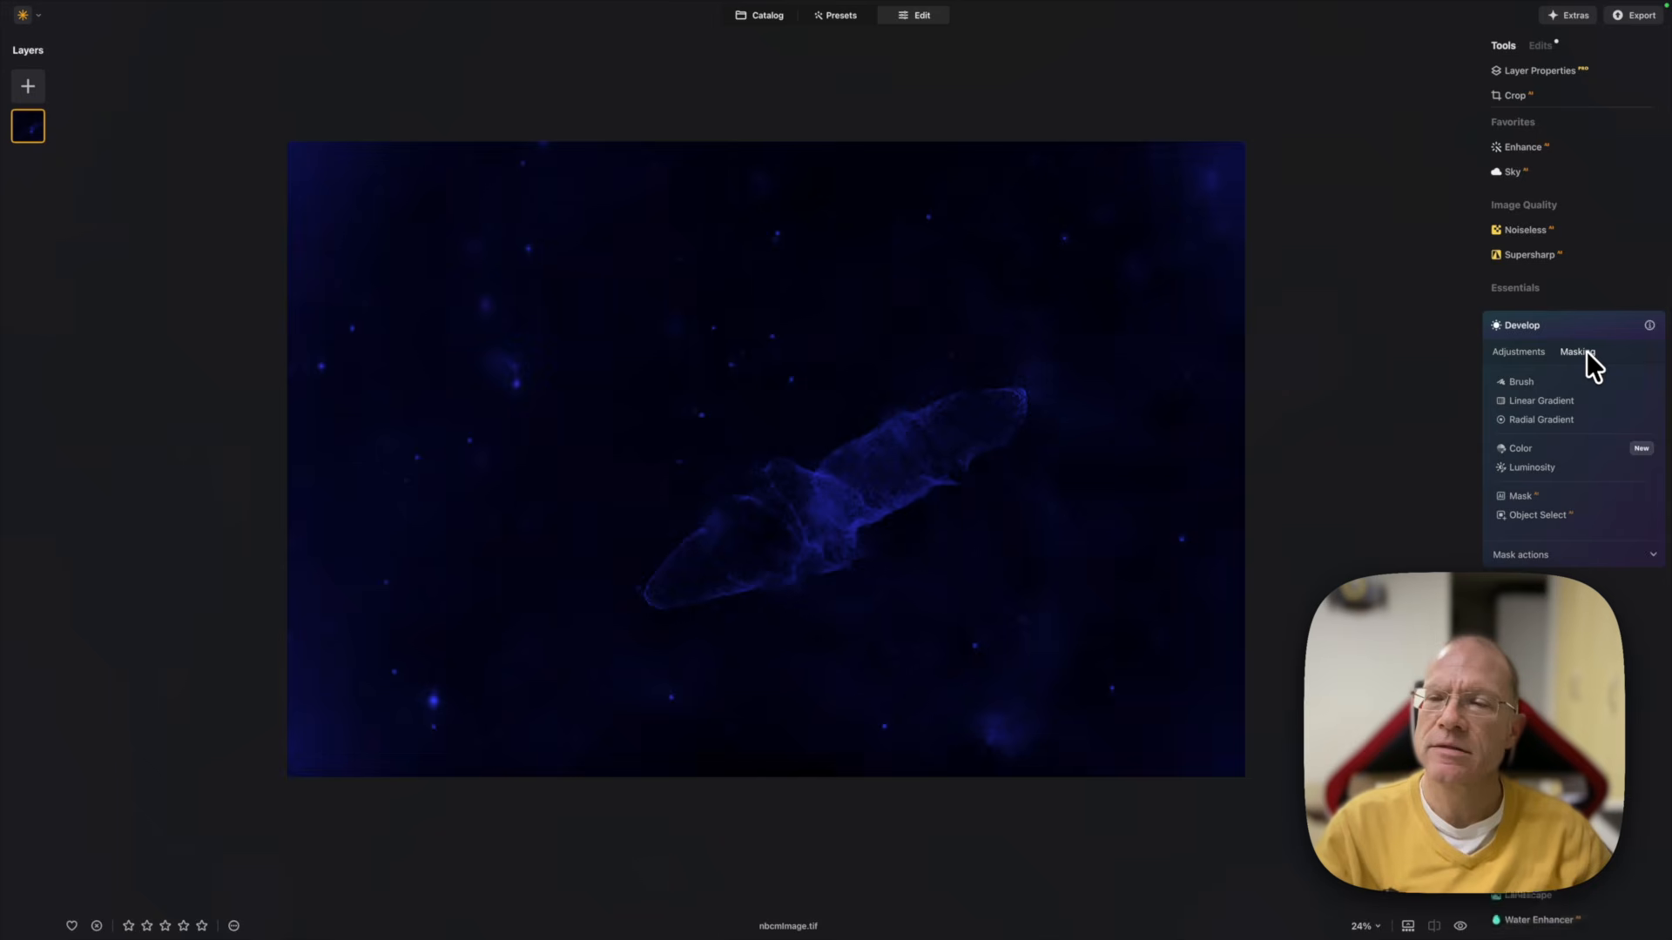
{"action": "left_click", "coordinate": [1534, 381]}
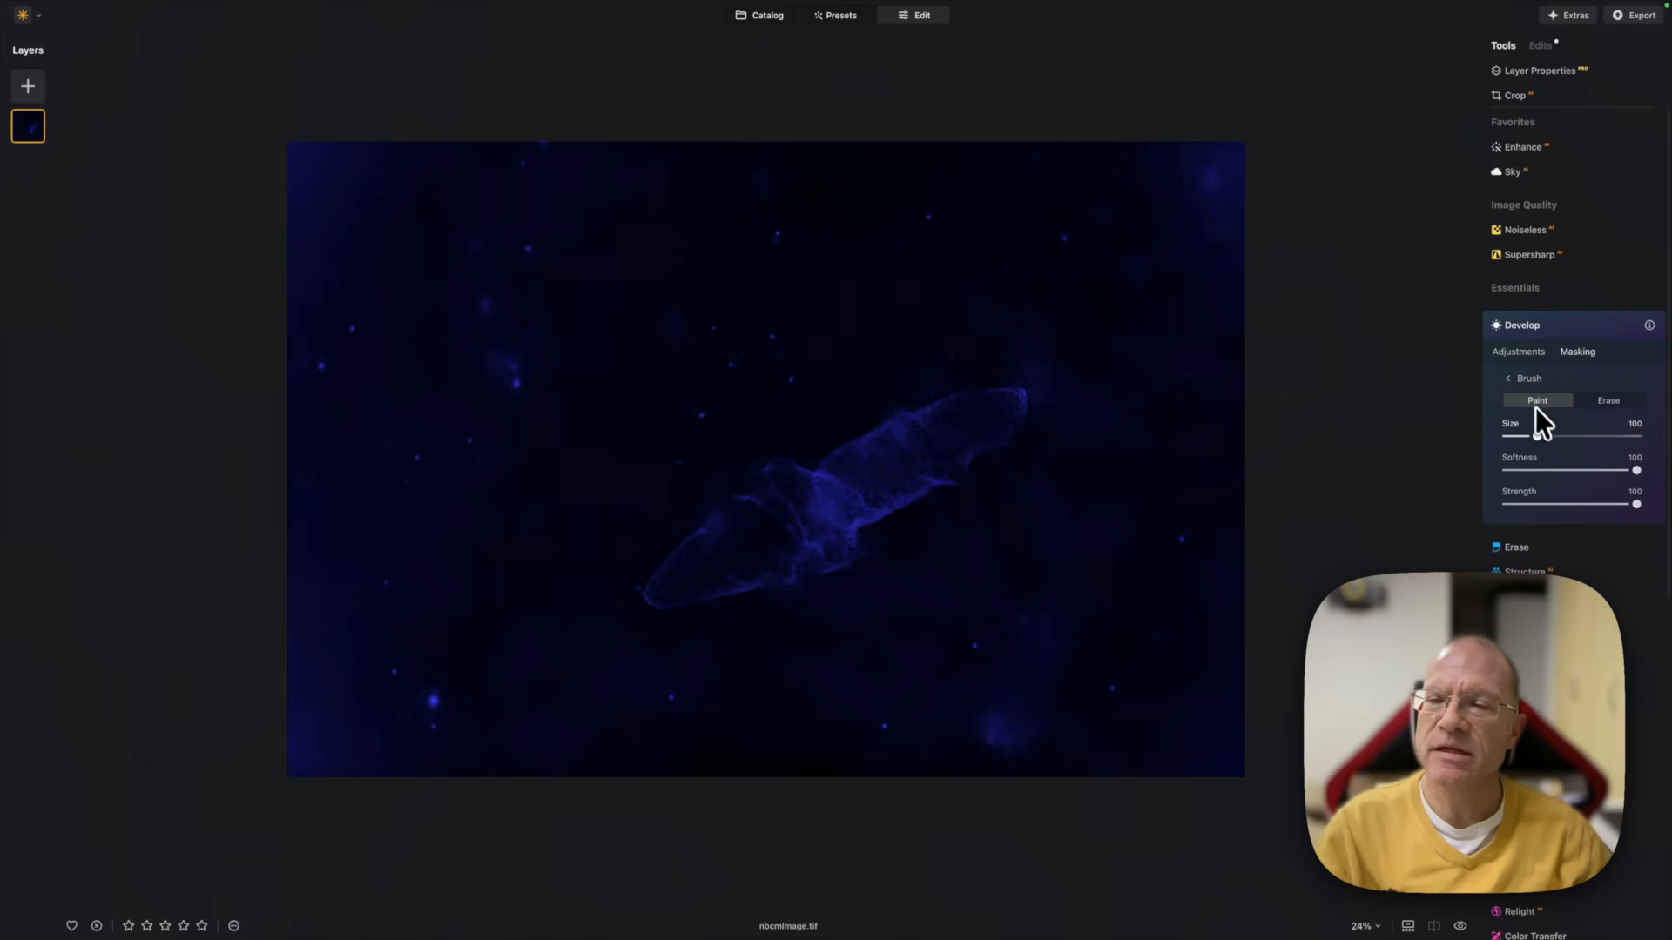
{"action": "left_click_drag", "start_coordinate": [1634, 470], "coordinate": [1561, 471]}
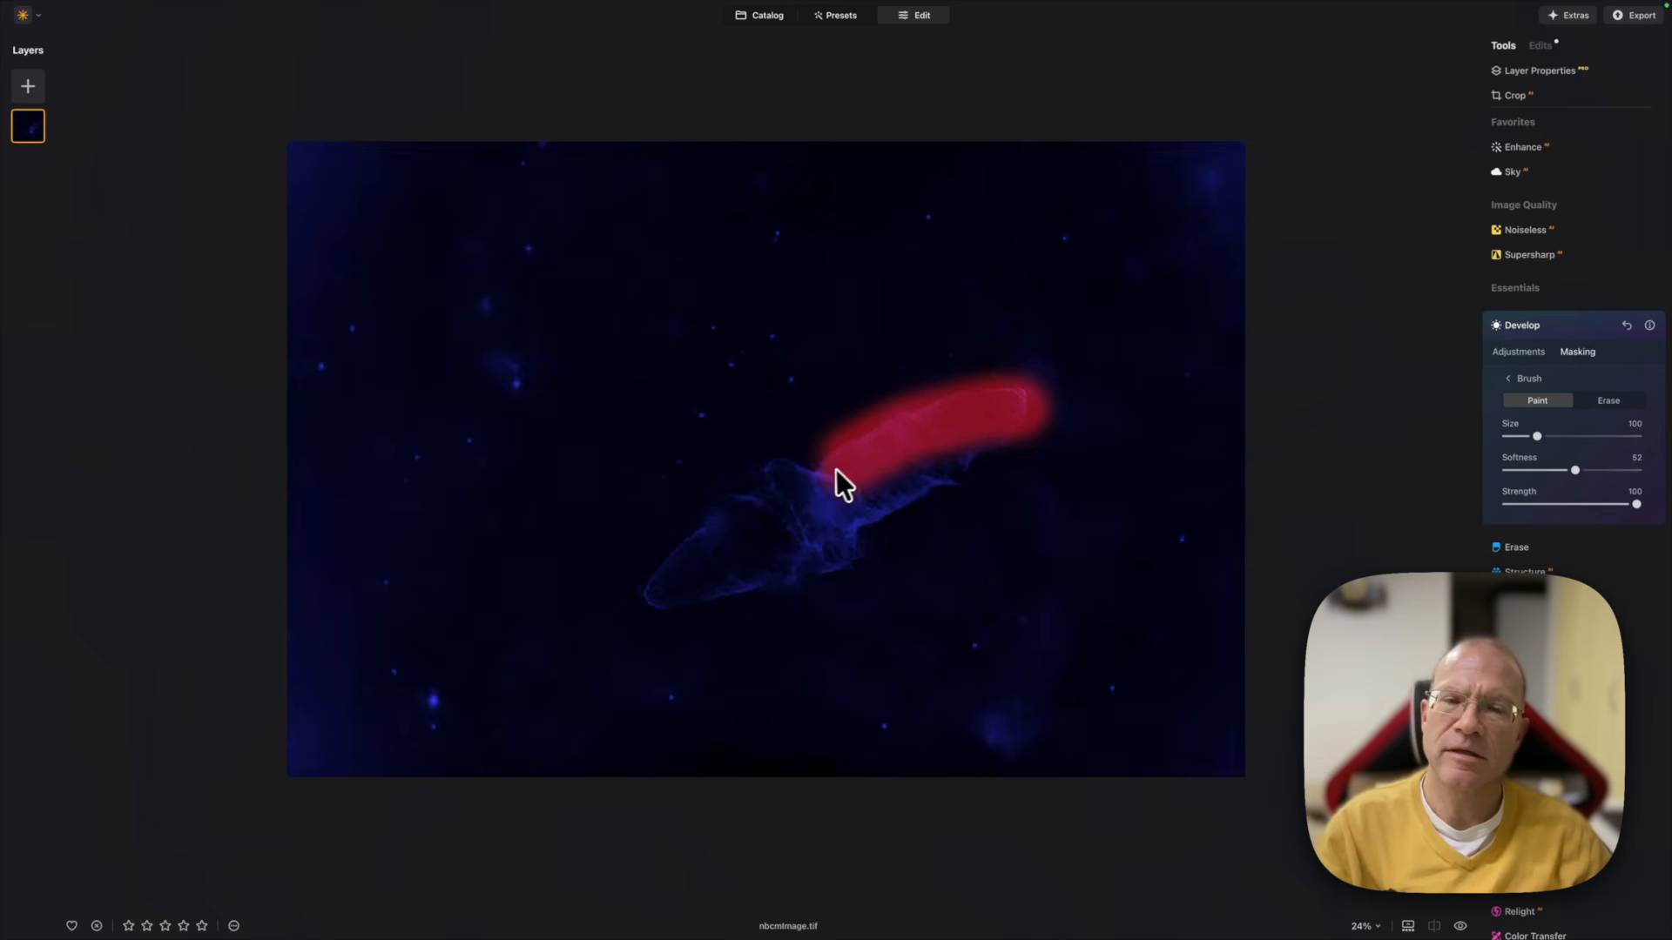
{"action": "left_click_drag", "start_coordinate": [790, 475], "coordinate": [676, 546]}
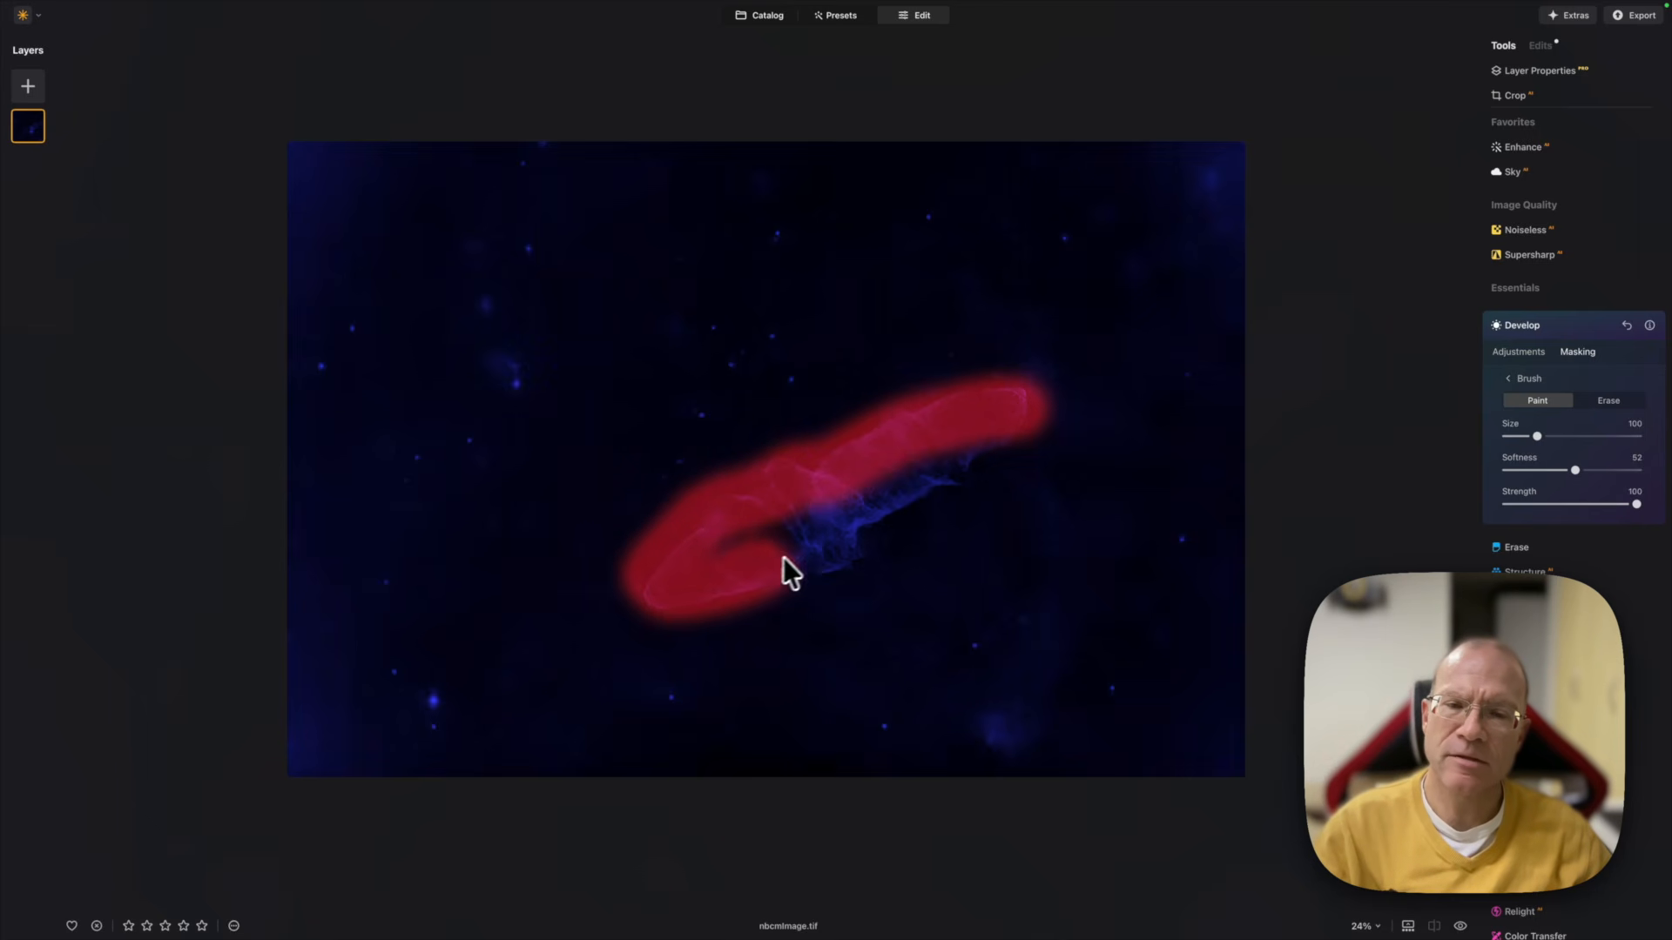
{"action": "mouse_move", "coordinate": [782, 558]}
{"action": "left_mouse_down"}
{"action": "mouse_move", "coordinate": [1012, 424]}
{"action": "mouse_move", "coordinate": [818, 476]}
{"action": "mouse_move", "coordinate": [723, 539]}
{"action": "mouse_move", "coordinate": [979, 400]}
{"action": "mouse_move", "coordinate": [1008, 437]}
{"action": "mouse_move", "coordinate": [784, 576]}
{"action": "mouse_move", "coordinate": [673, 603]}
{"action": "mouse_move", "coordinate": [643, 571]}
{"action": "mouse_move", "coordinate": [773, 470]}
{"action": "left_mouse_up"}
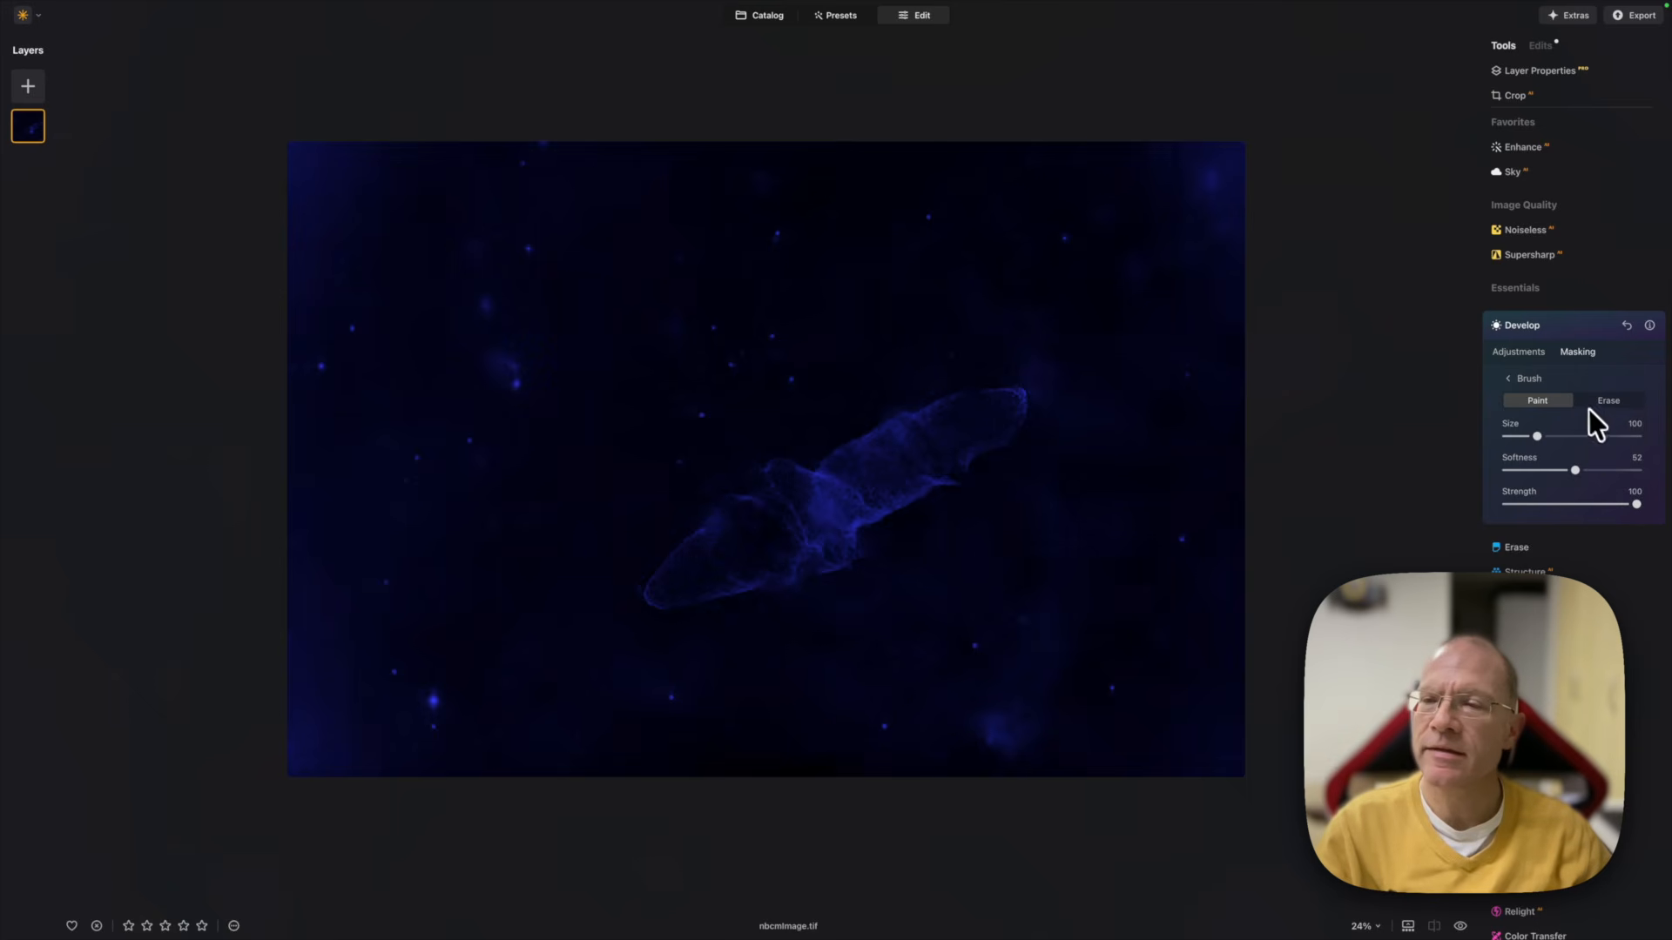
Invert the squid mask and darken the background in Develop with Exposure -5.00, Smart Contrast 100 and Shadows 100
{"action": "left_click", "coordinate": [1510, 379]}
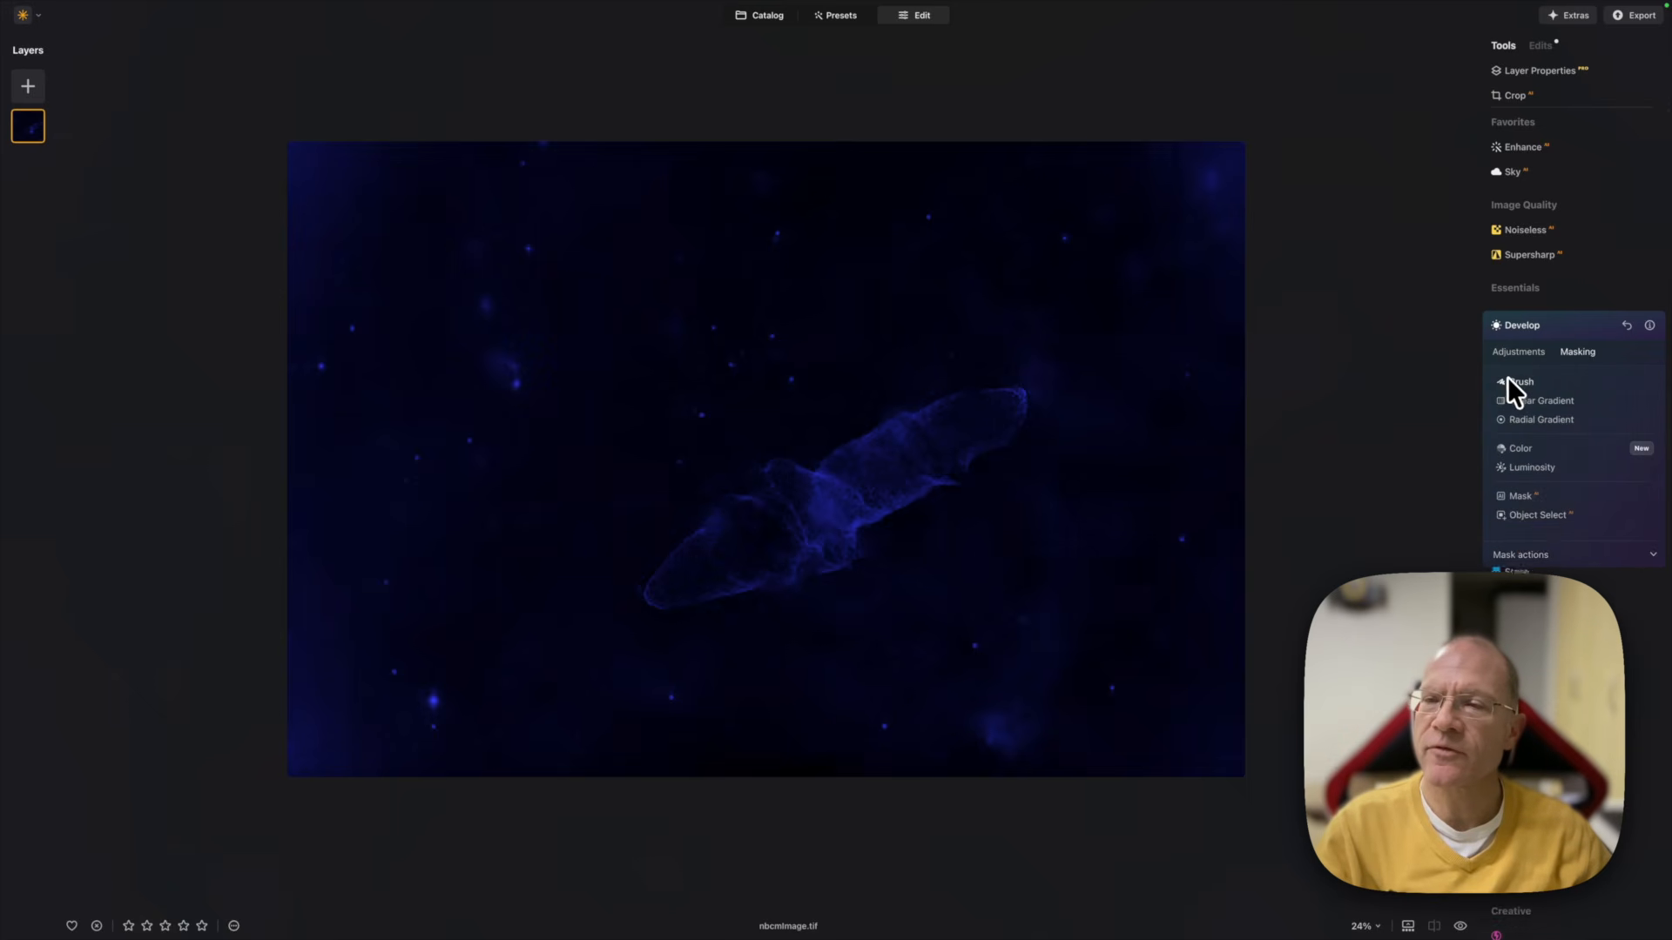
{"action": "left_click", "coordinate": [1549, 556]}
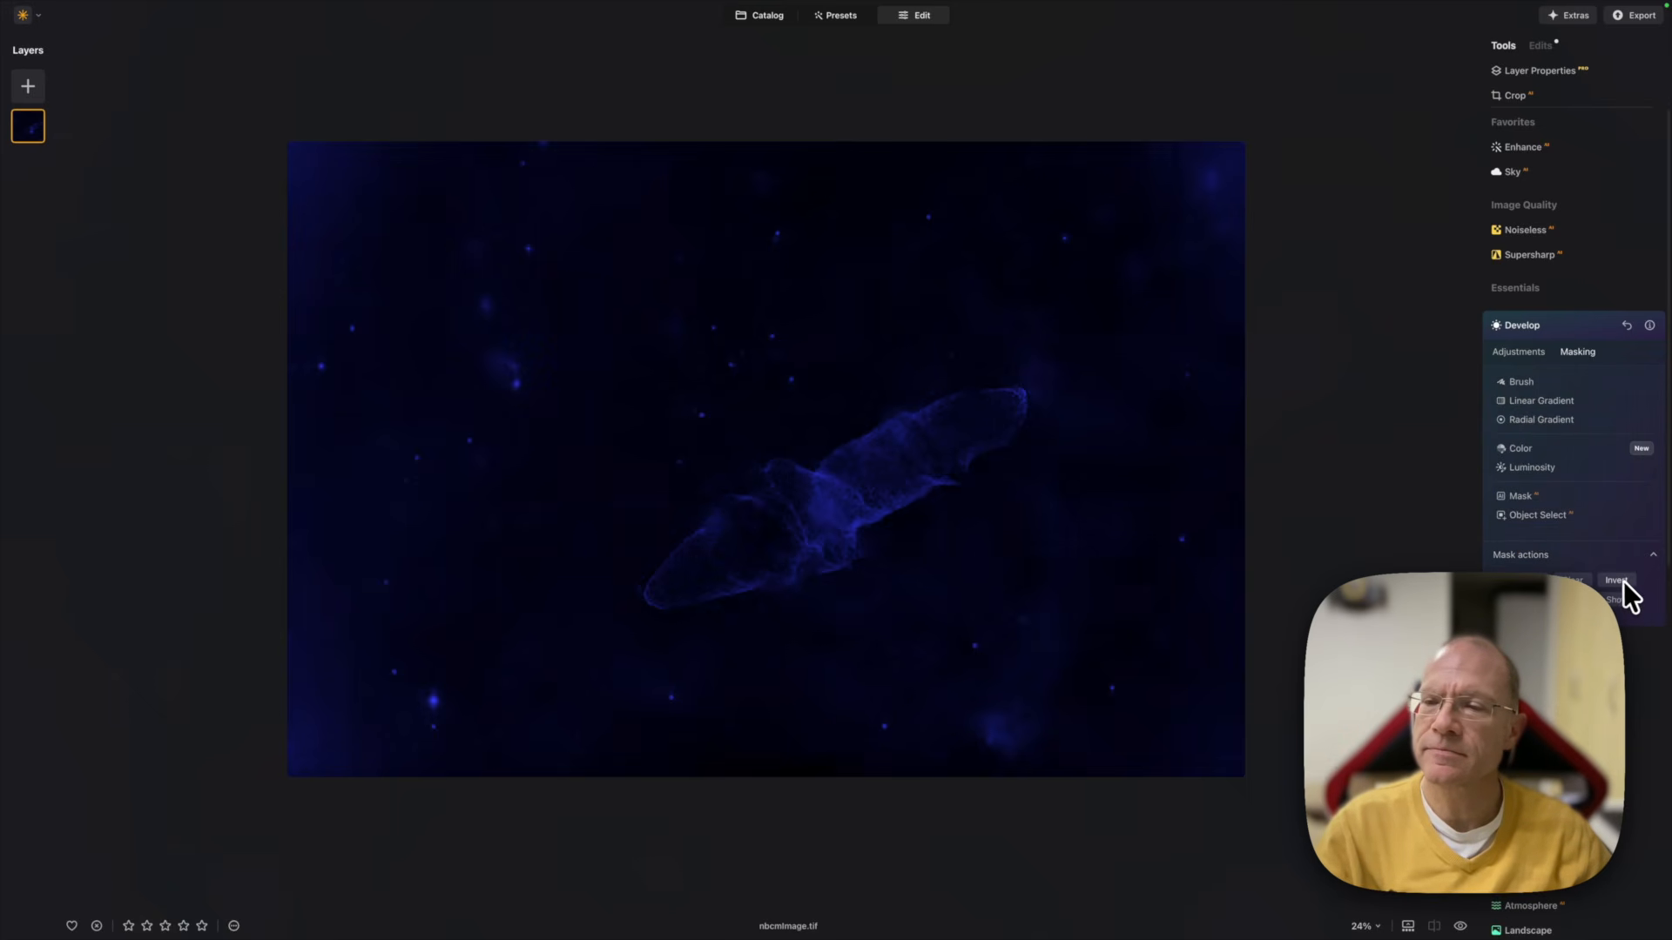
{"action": "left_click", "coordinate": [1522, 352]}
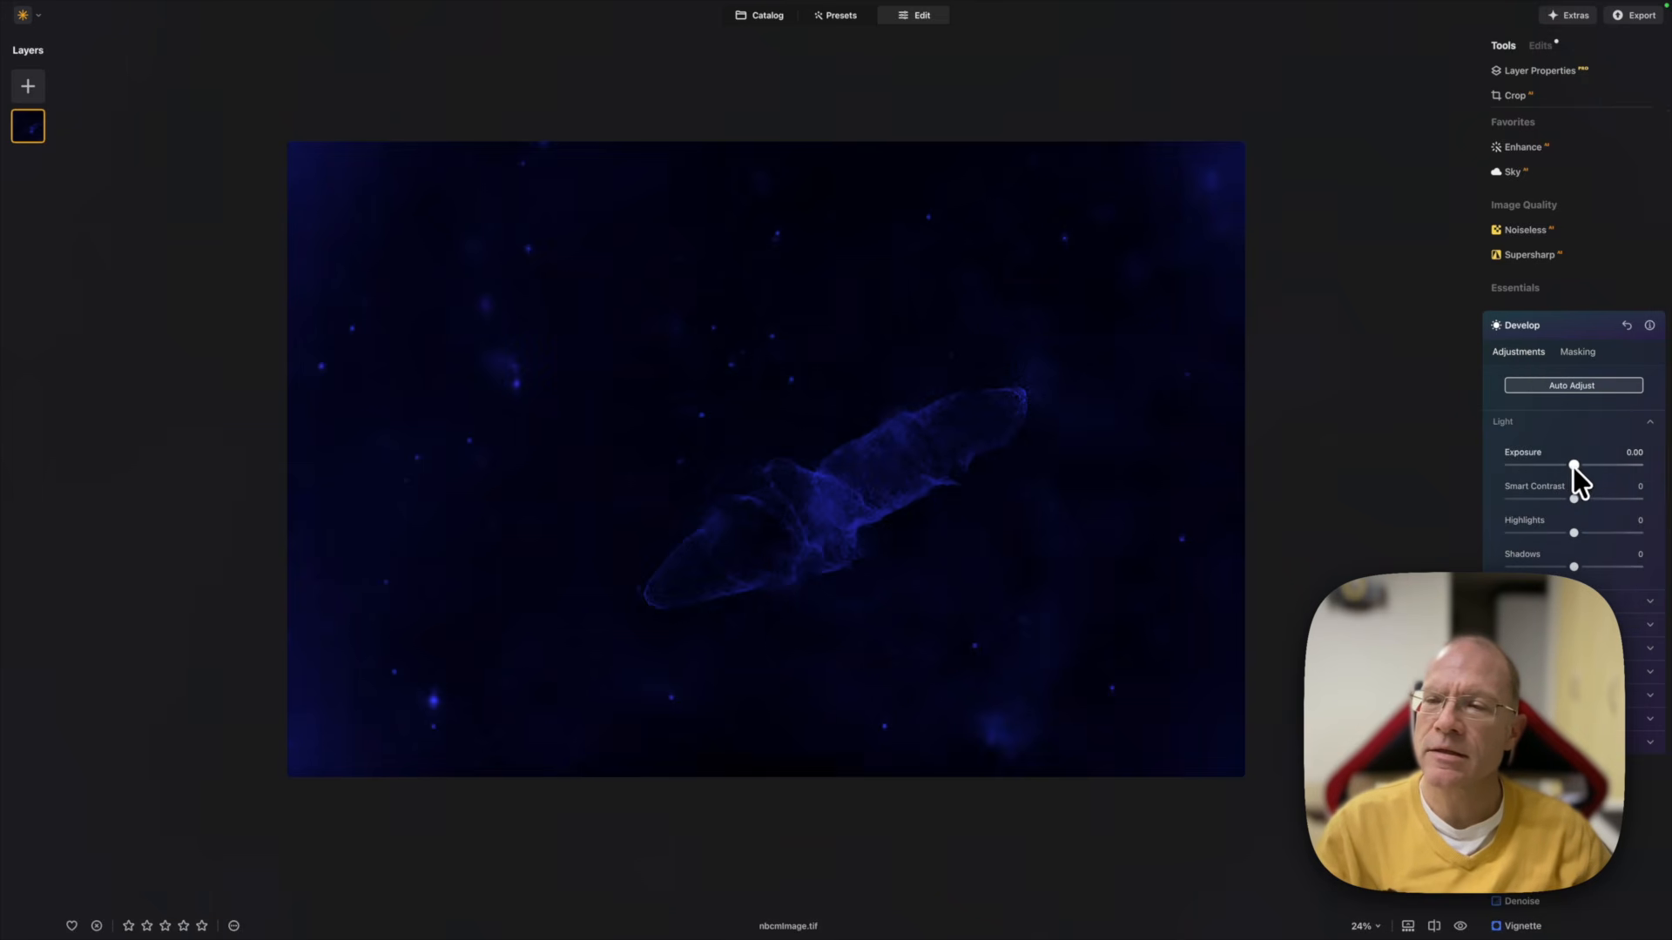
{"action": "left_click_drag", "start_coordinate": [1573, 467], "coordinate": [1637, 499]}
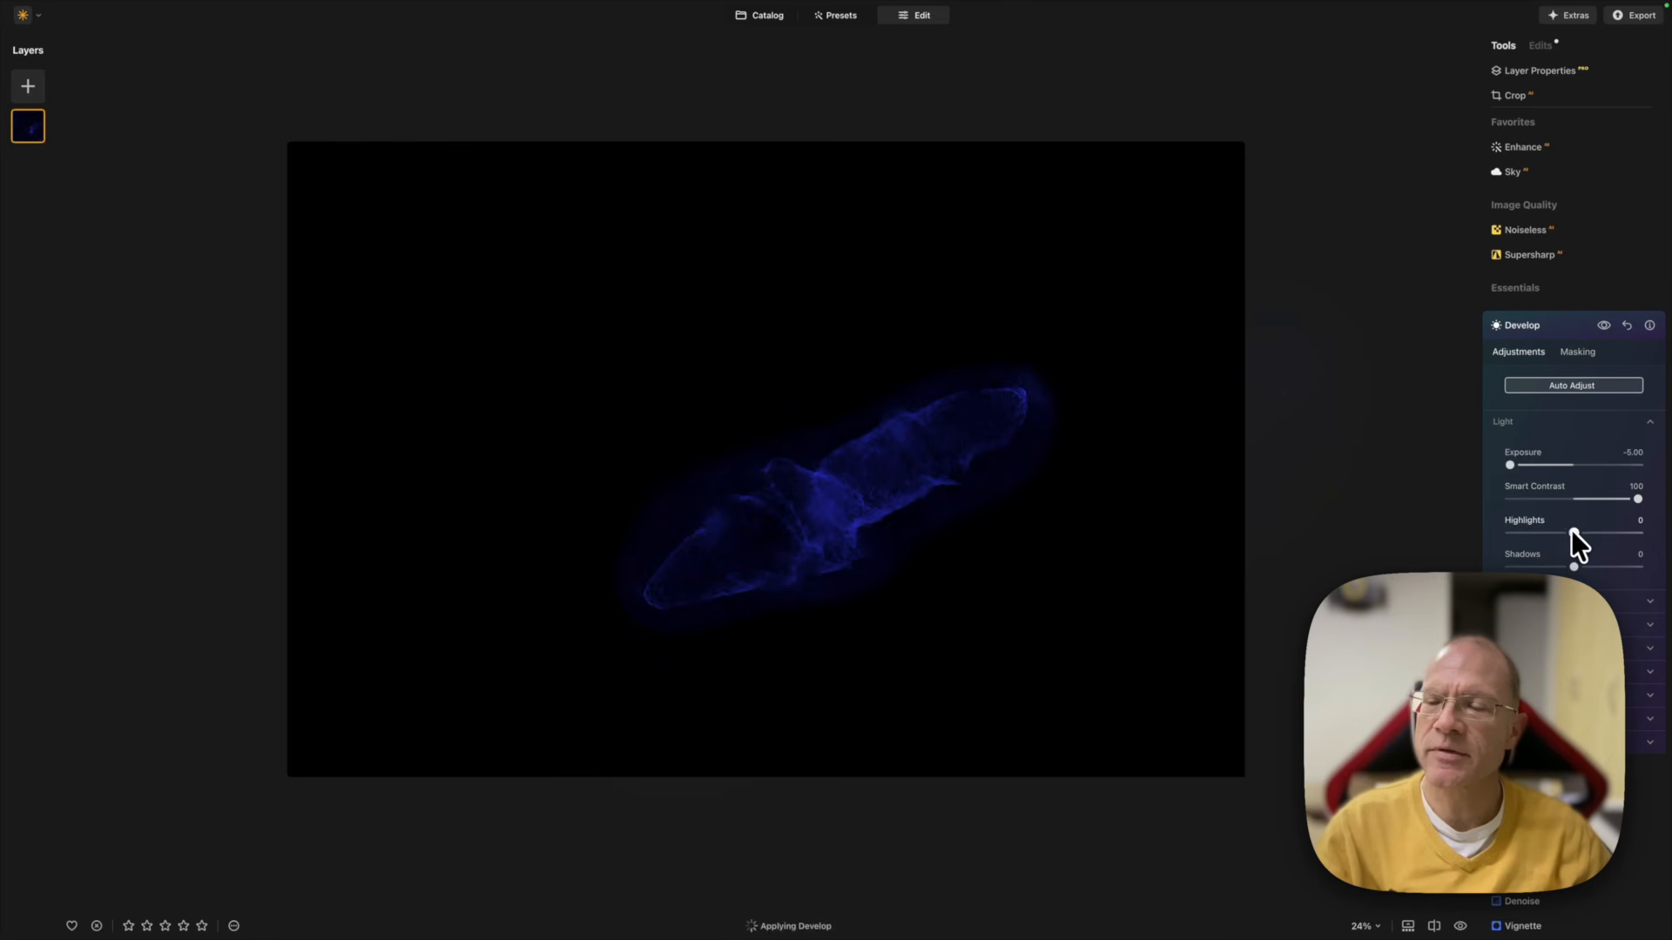
{"action": "left_click_drag", "start_coordinate": [1573, 566], "coordinate": [1653, 582]}
{"action": "left_click", "coordinate": [1650, 601]}
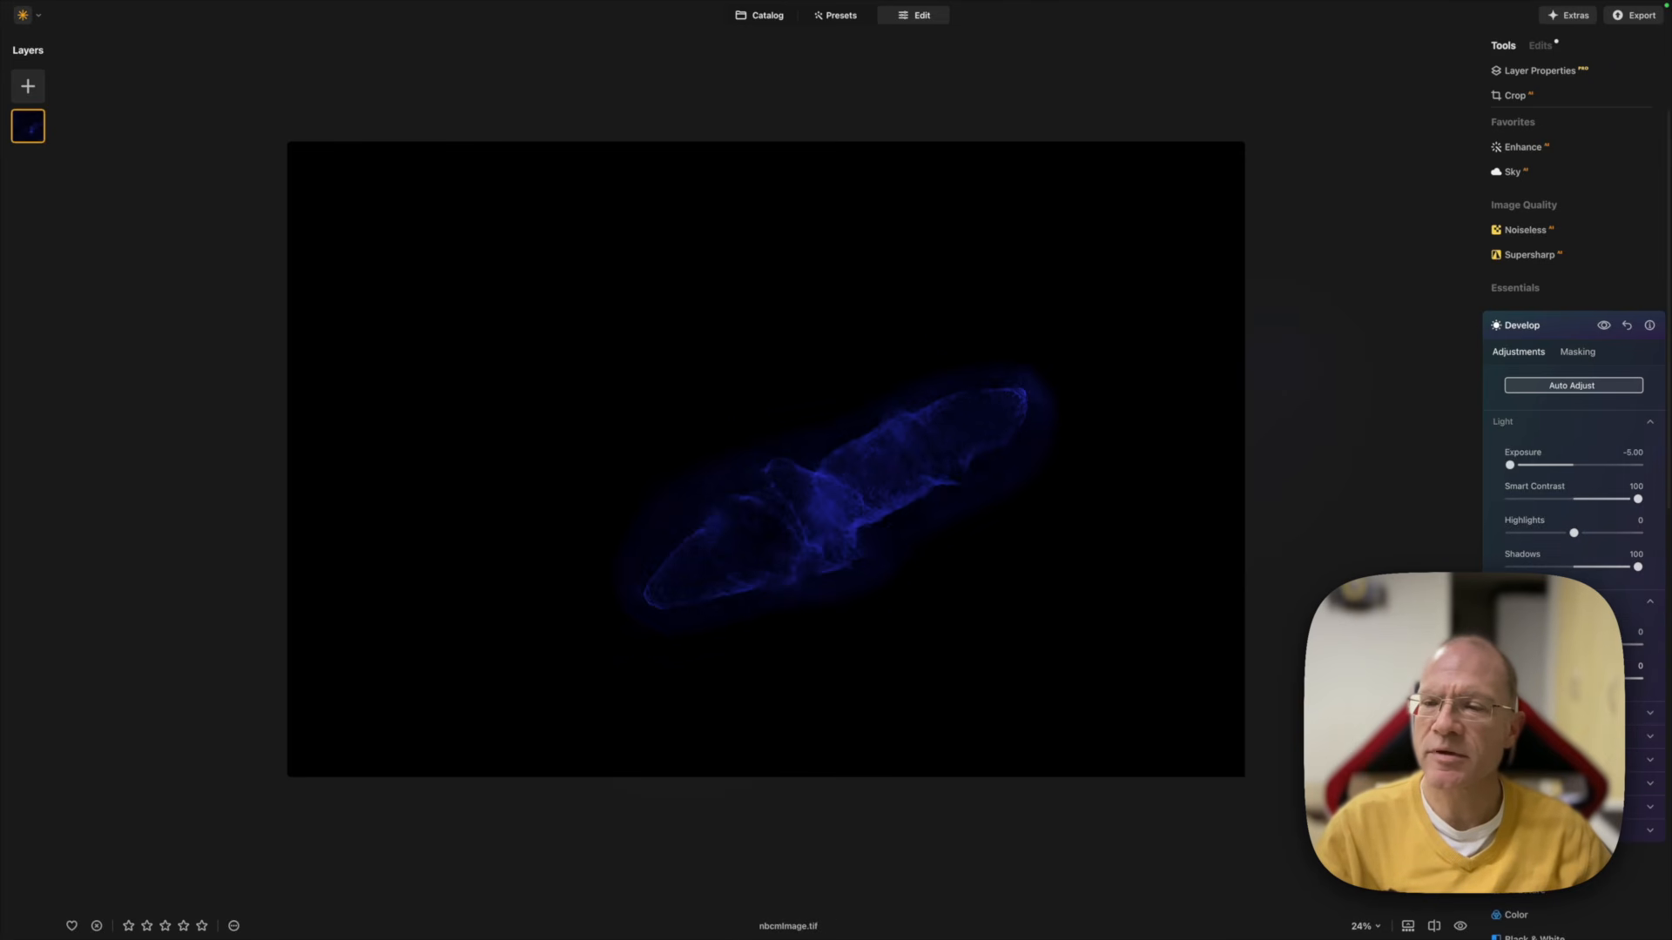
{"action": "left_click_drag", "start_coordinate": [1573, 677], "coordinate": [1664, 679]}
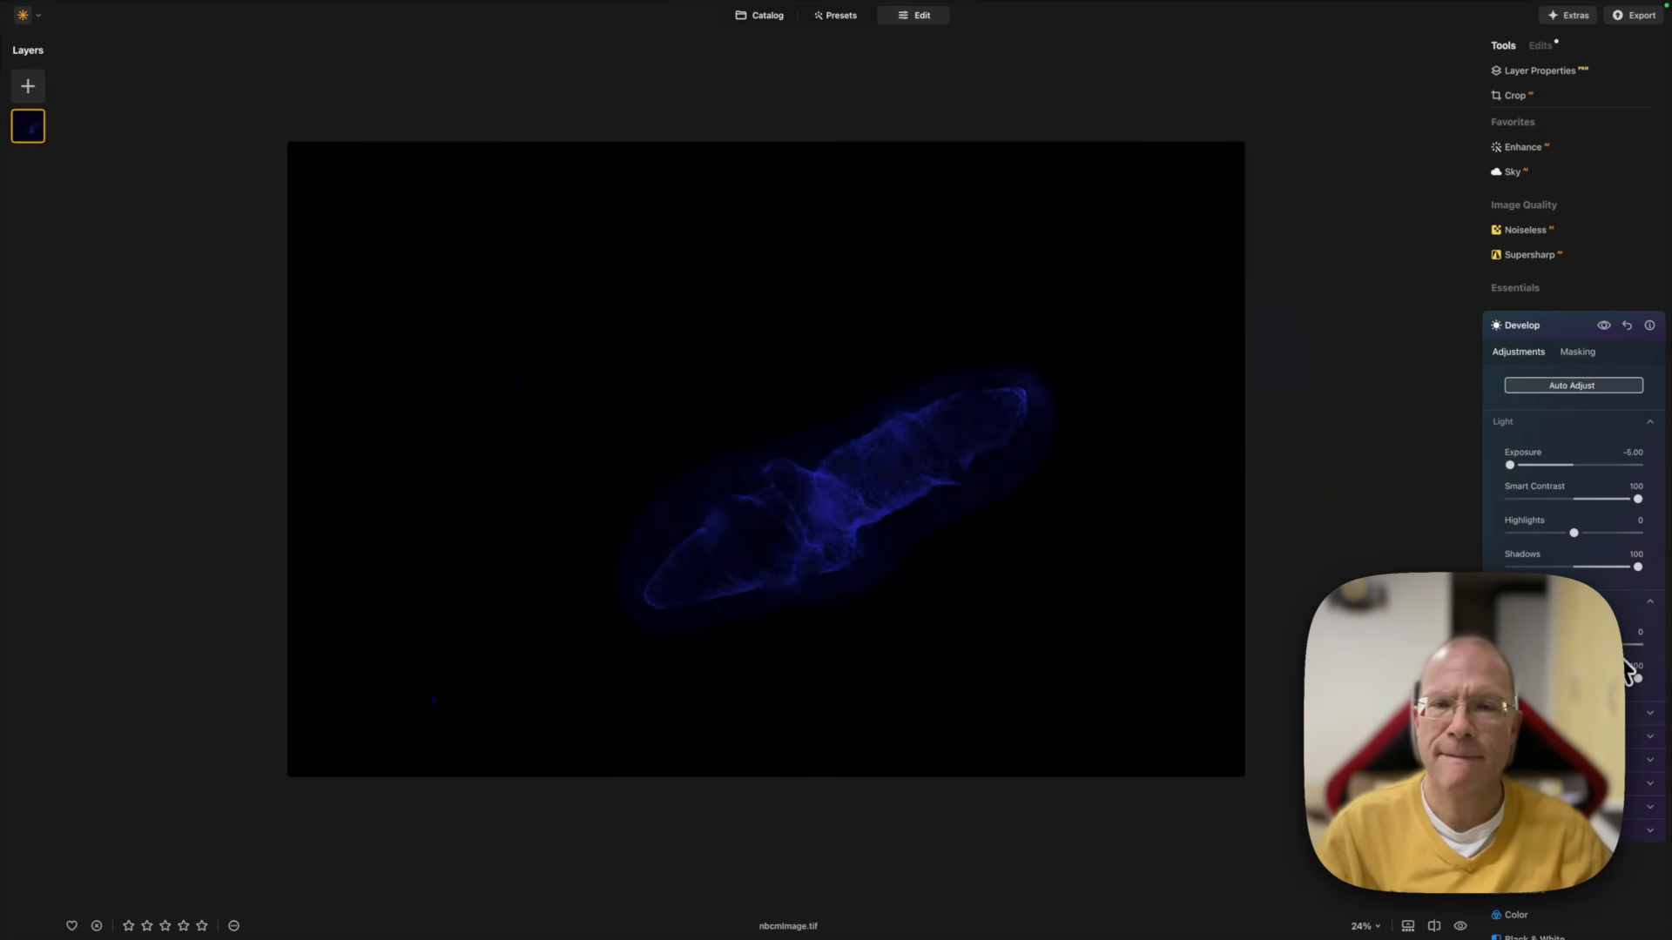
{"action": "left_click", "coordinate": [1565, 324]}
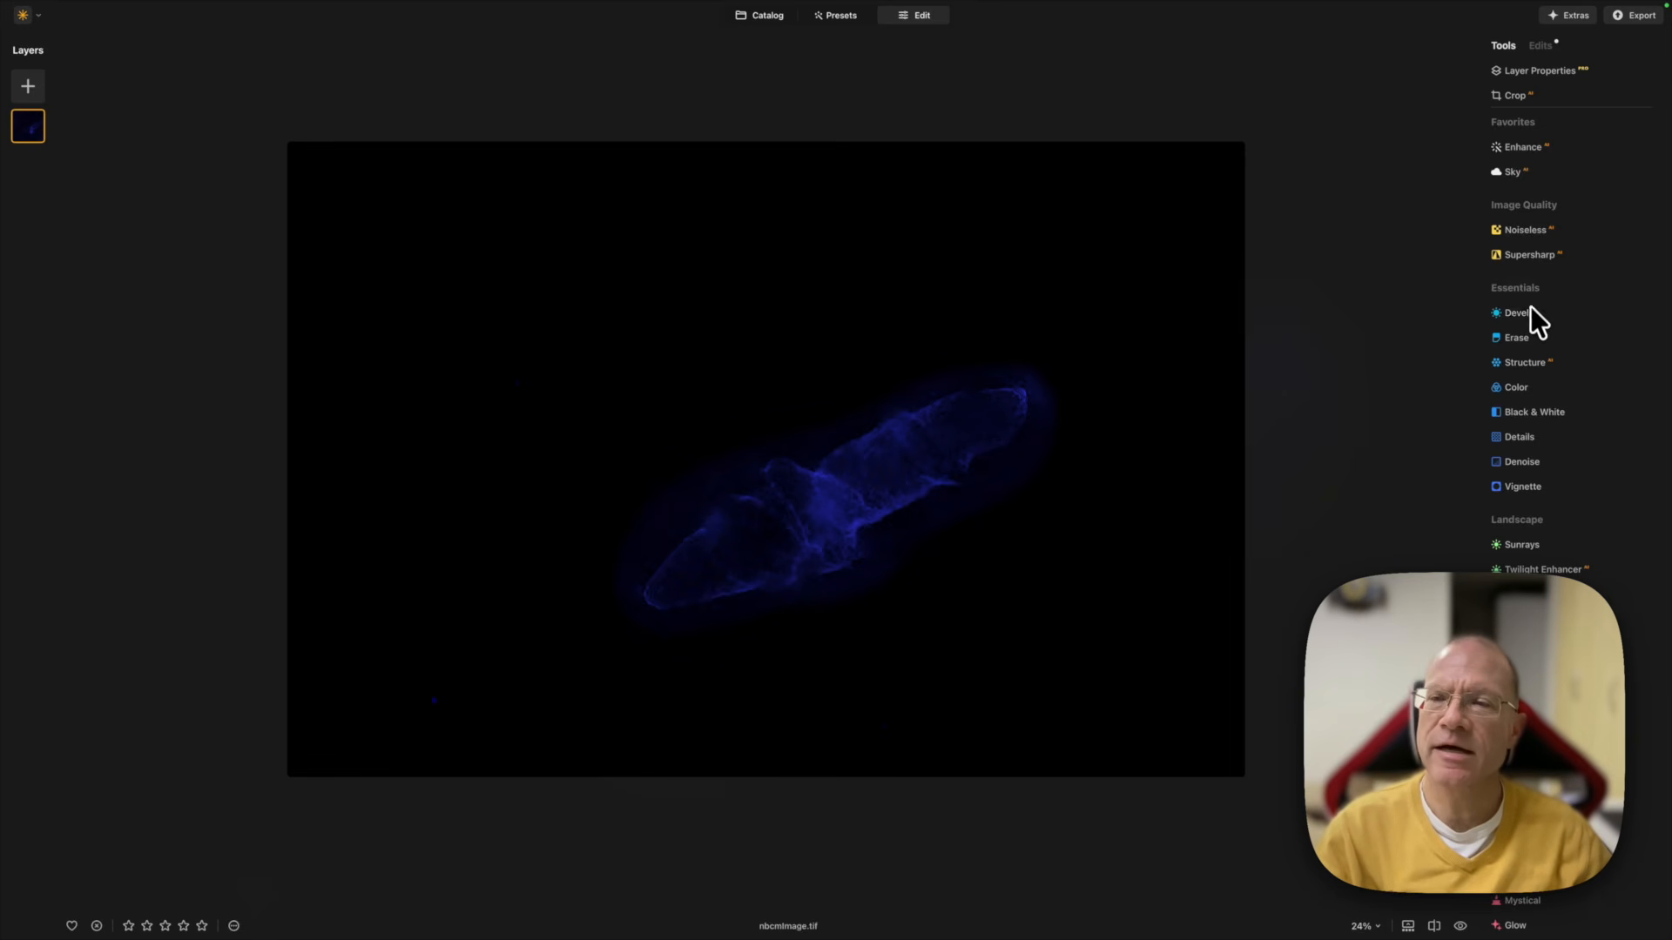
Erase the remaining star spot in the lower-left background of the image with a size 35 selection
{"action": "left_click", "coordinate": [1520, 338]}
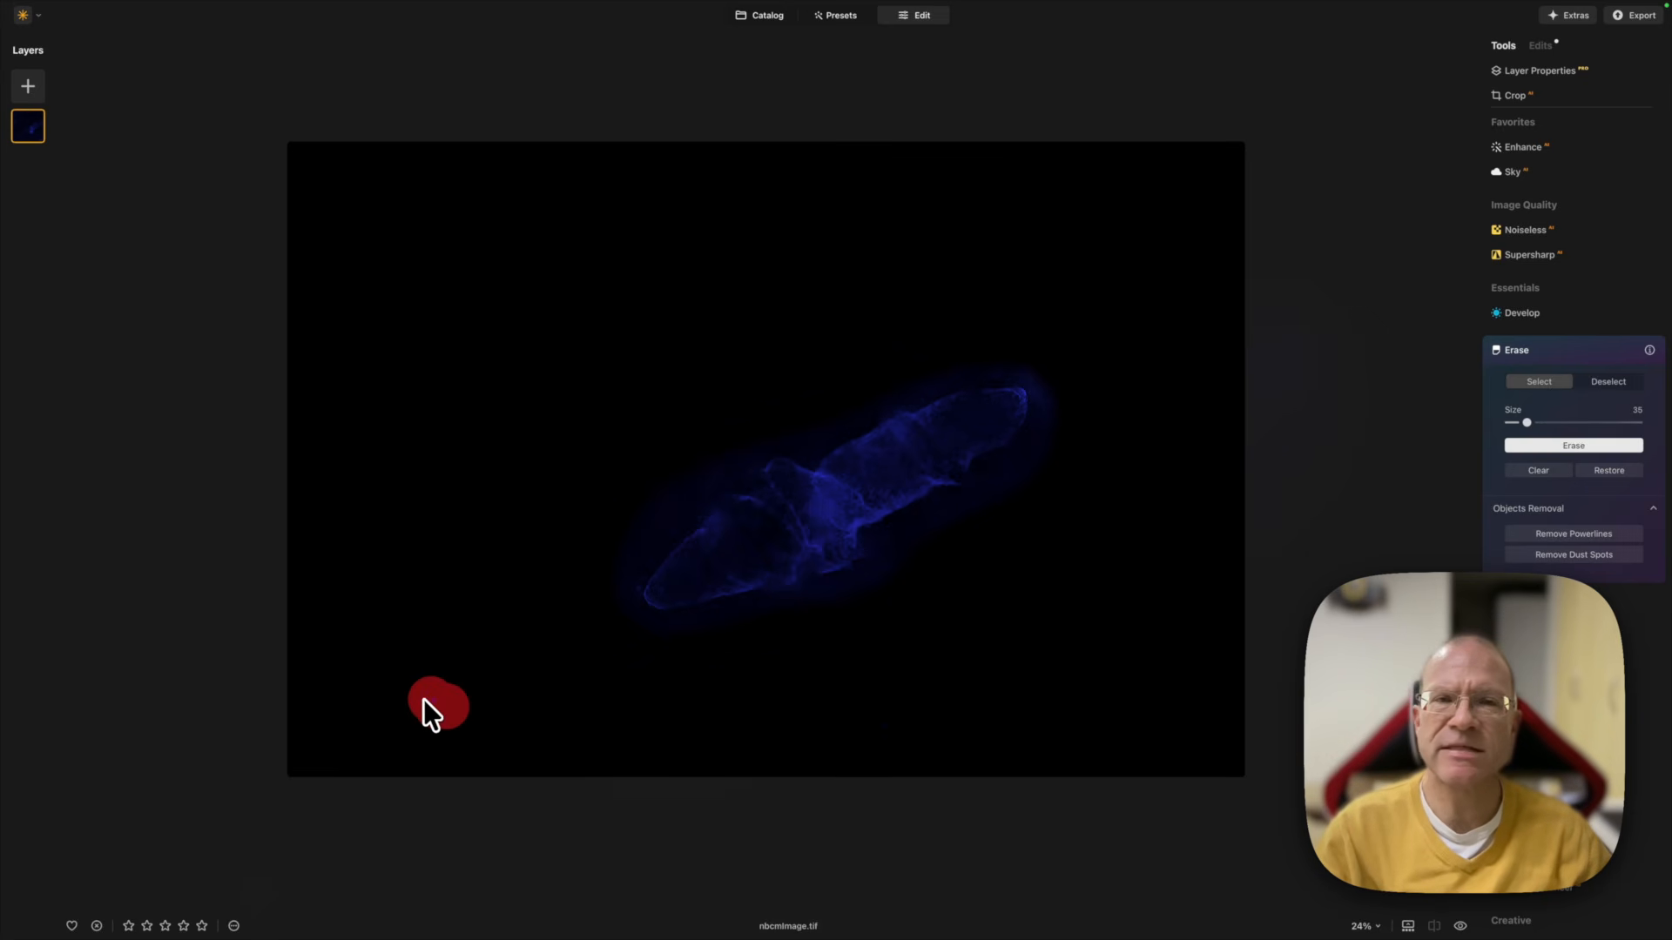
{"action": "left_click", "coordinate": [1570, 445]}
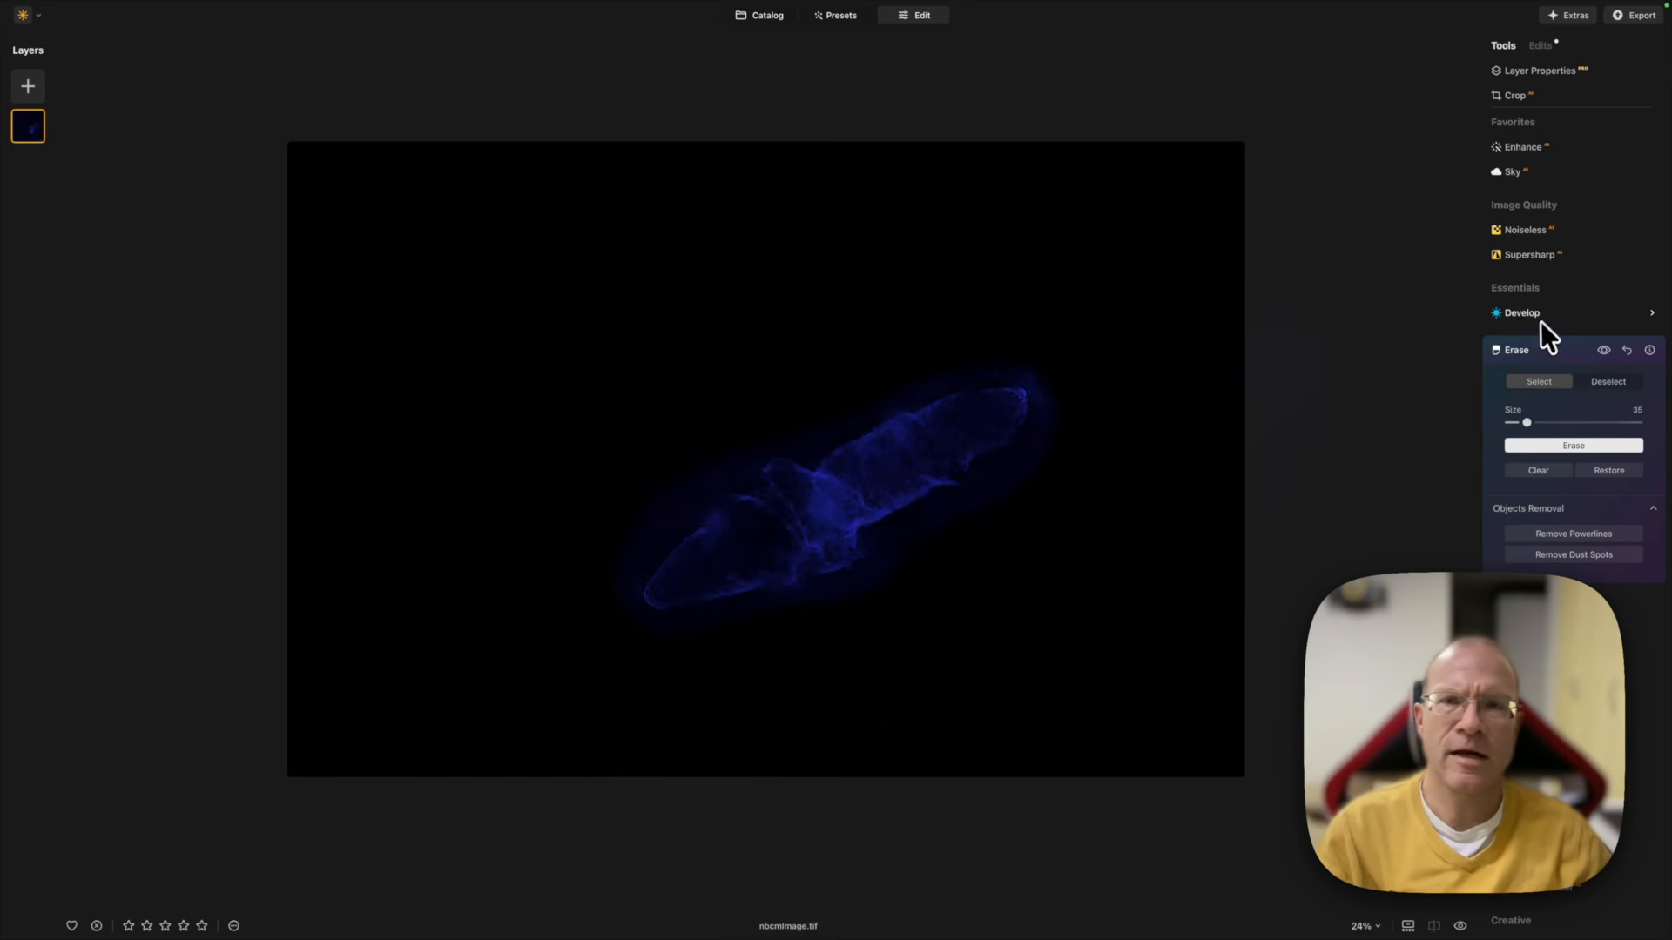
{"action": "left_click", "coordinate": [1559, 347]}
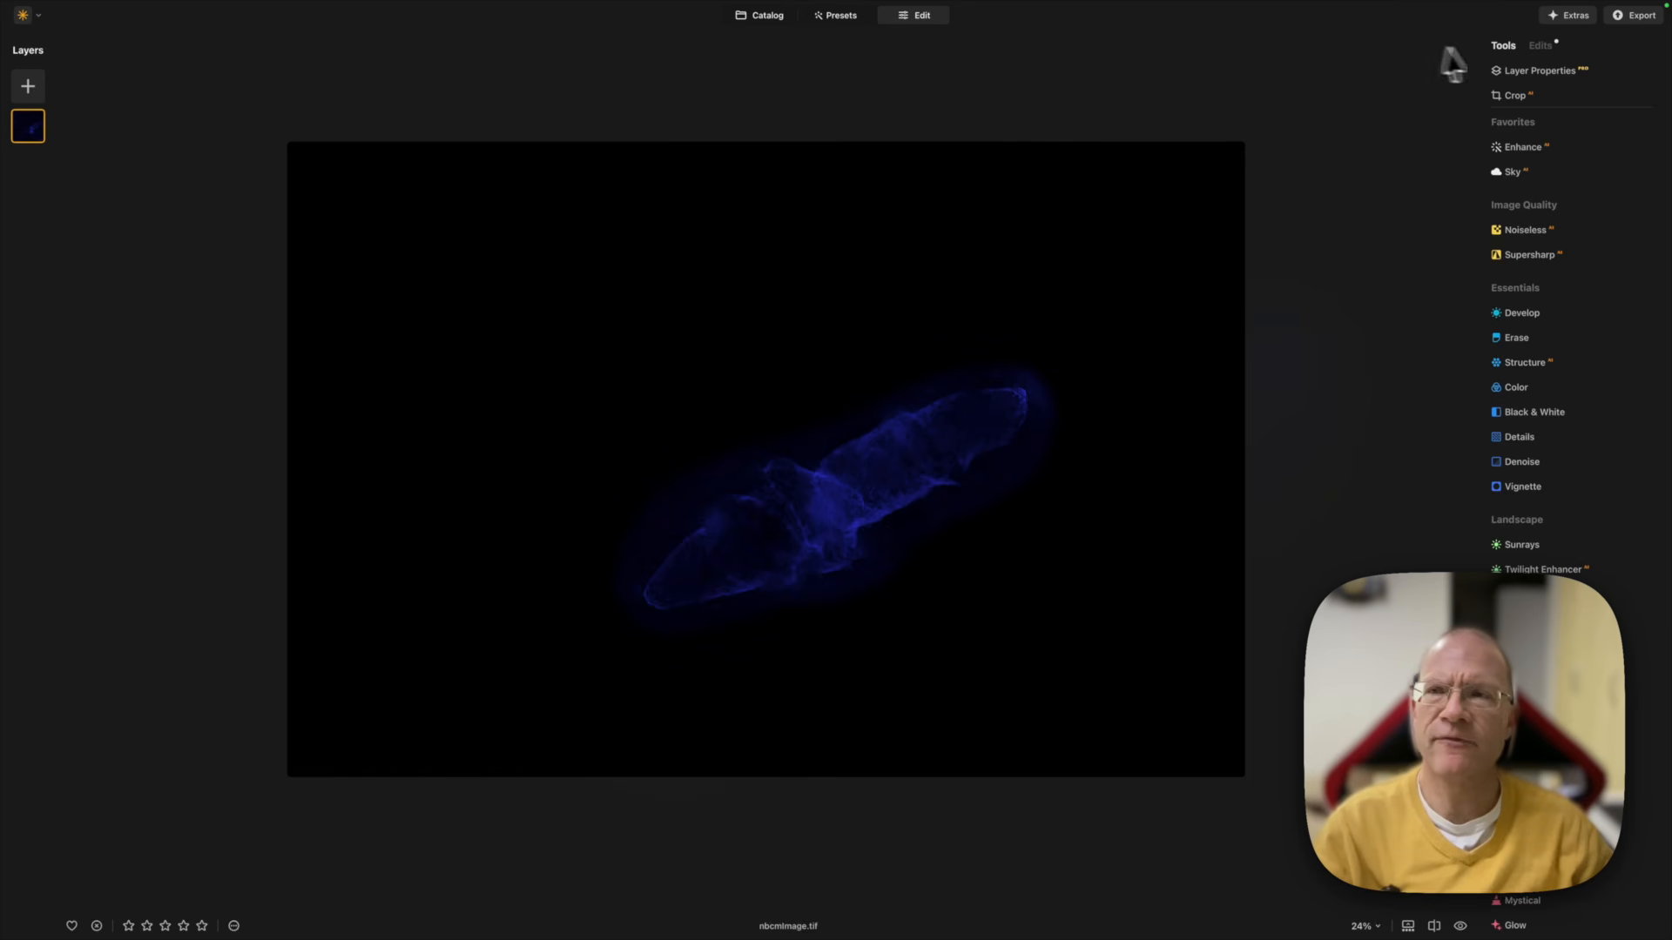
Export the cleaned squid image as nbcmImage2.tiff, then switch to PixInsight and open it beside the original image
{"action": "left_click", "coordinate": [1640, 18]}
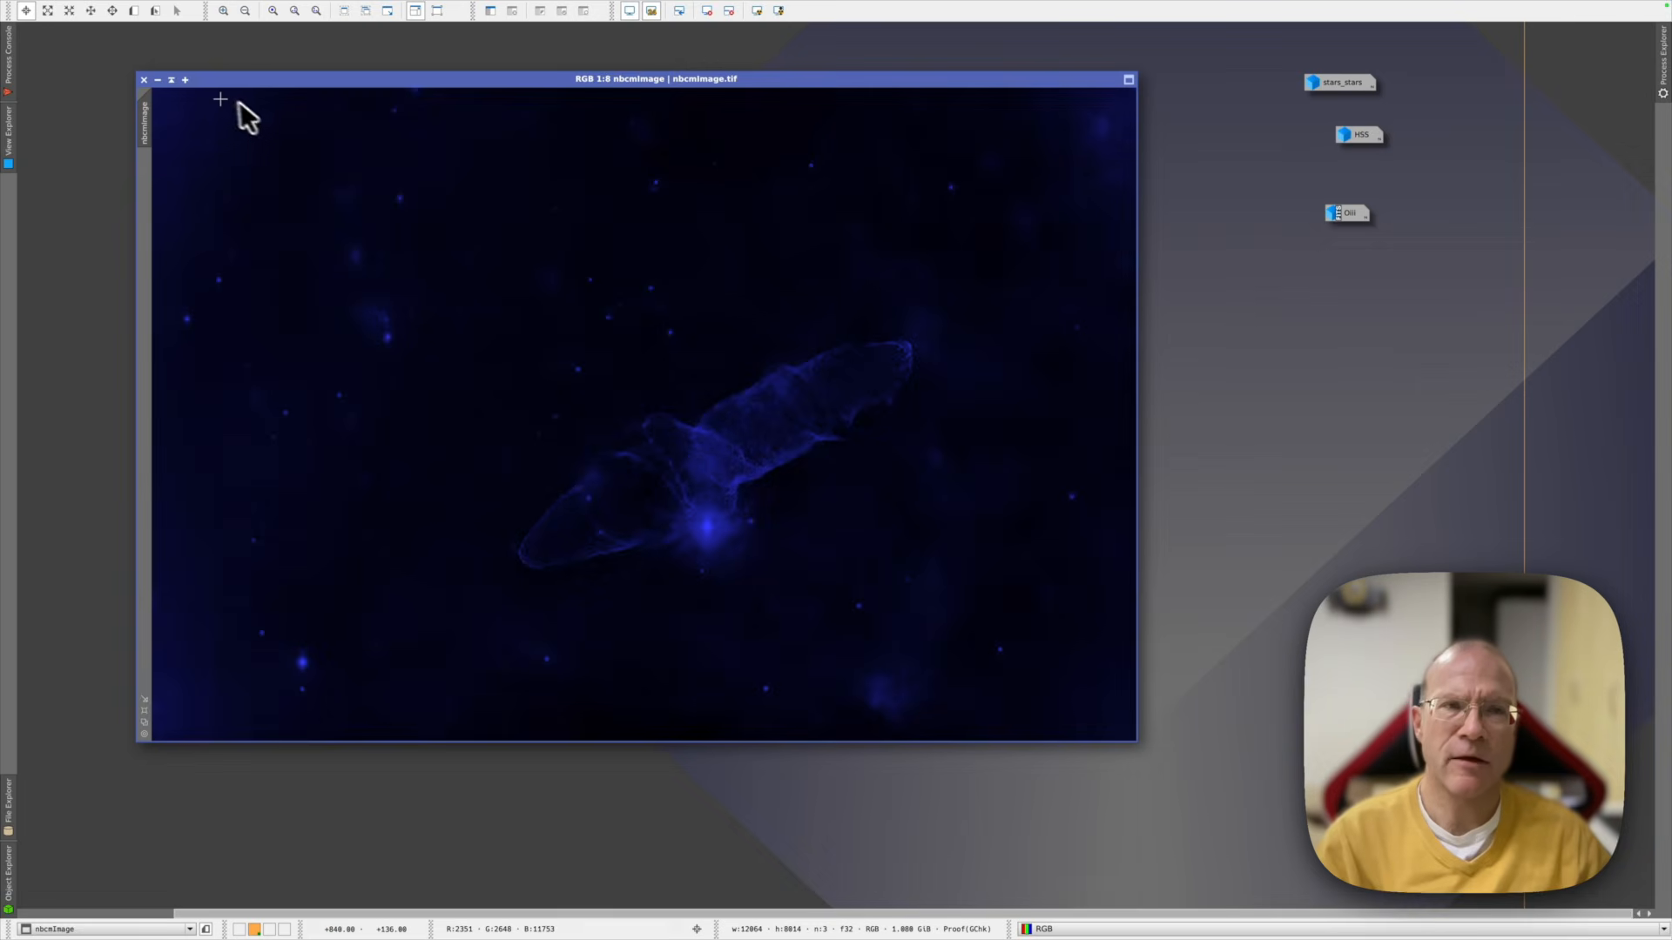
{"action": "mouse_move", "coordinate": [16, 2]}
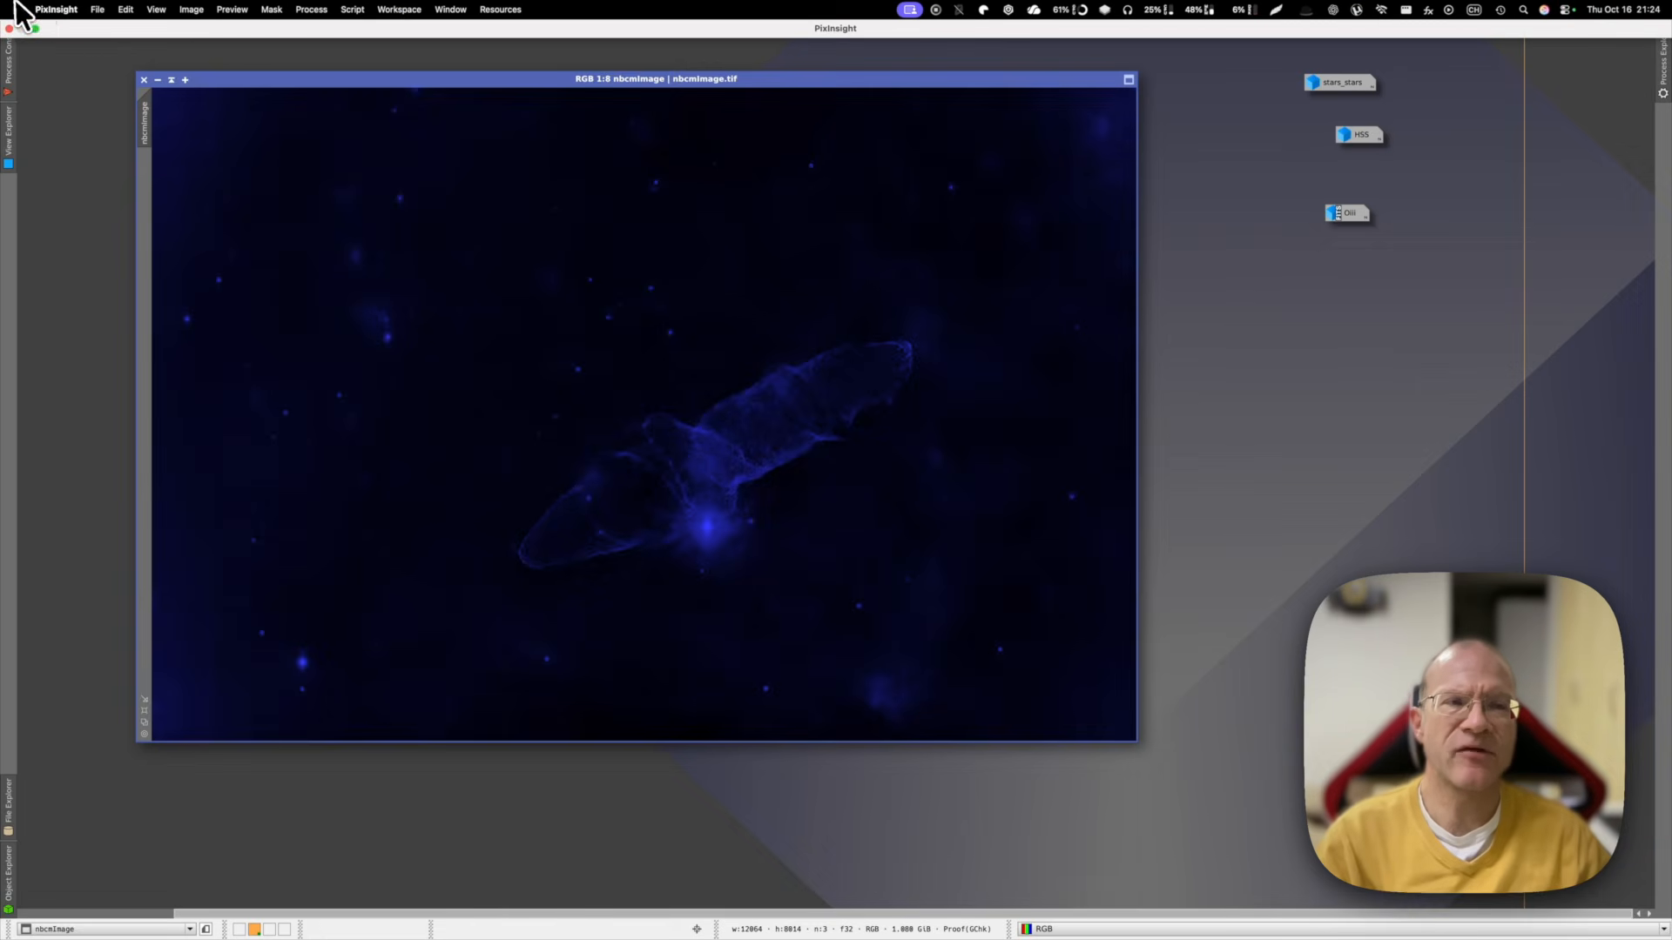
{"action": "left_click", "coordinate": [90, 9]}
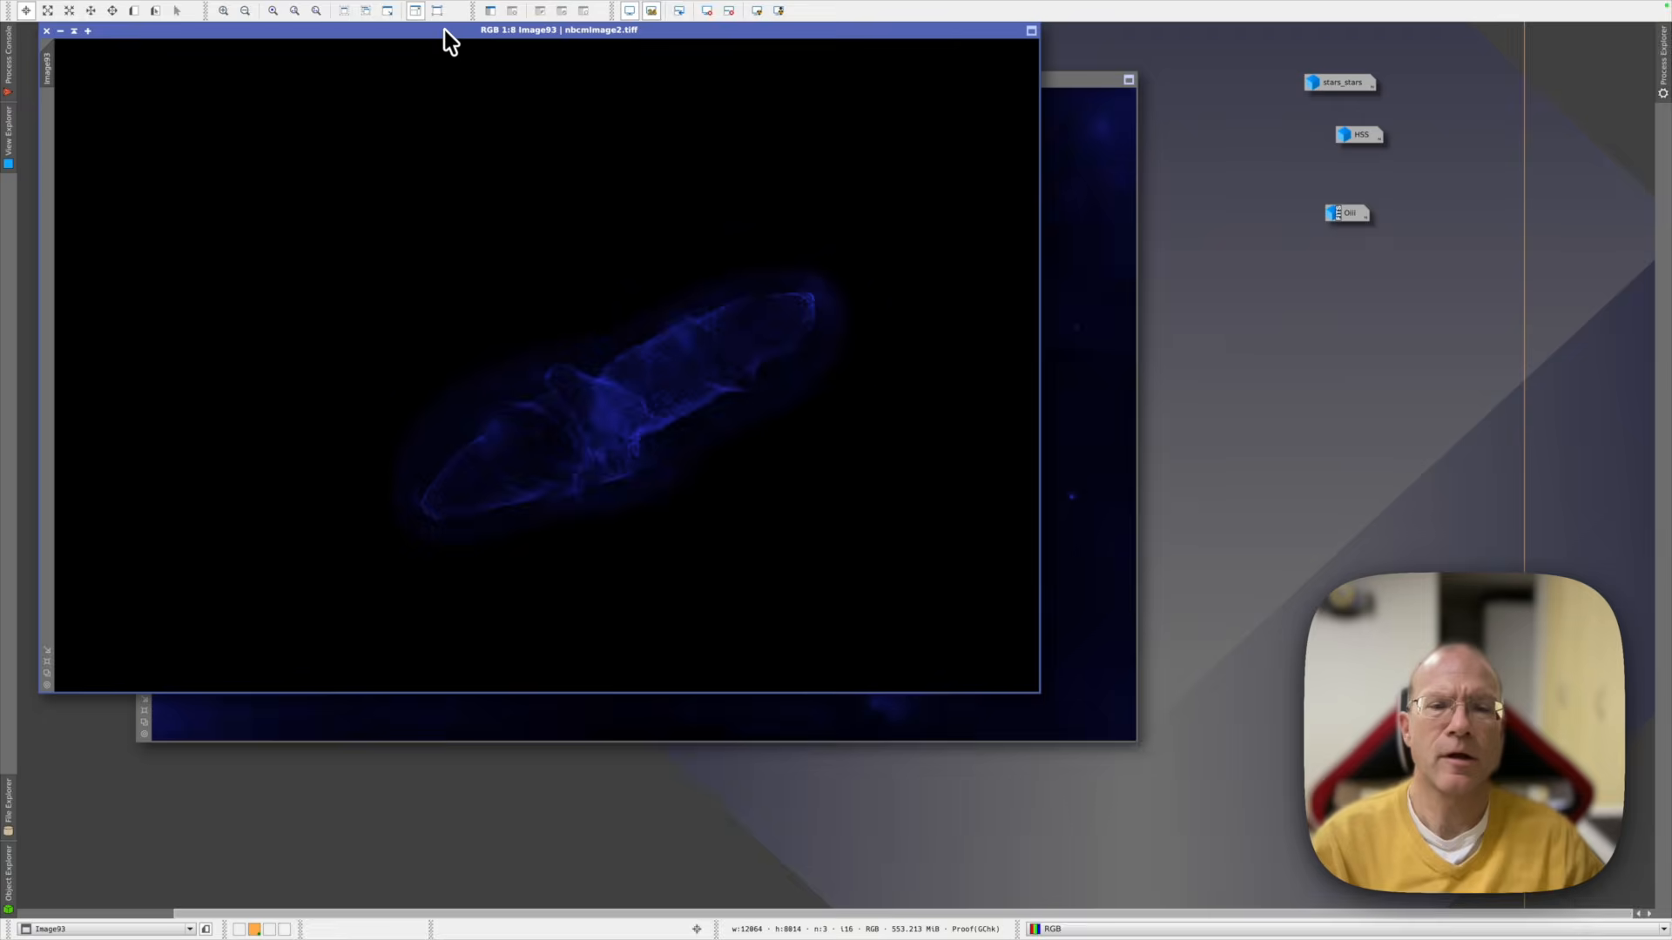
{"action": "left_click_drag", "start_coordinate": [444, 32], "coordinate": [740, 133]}
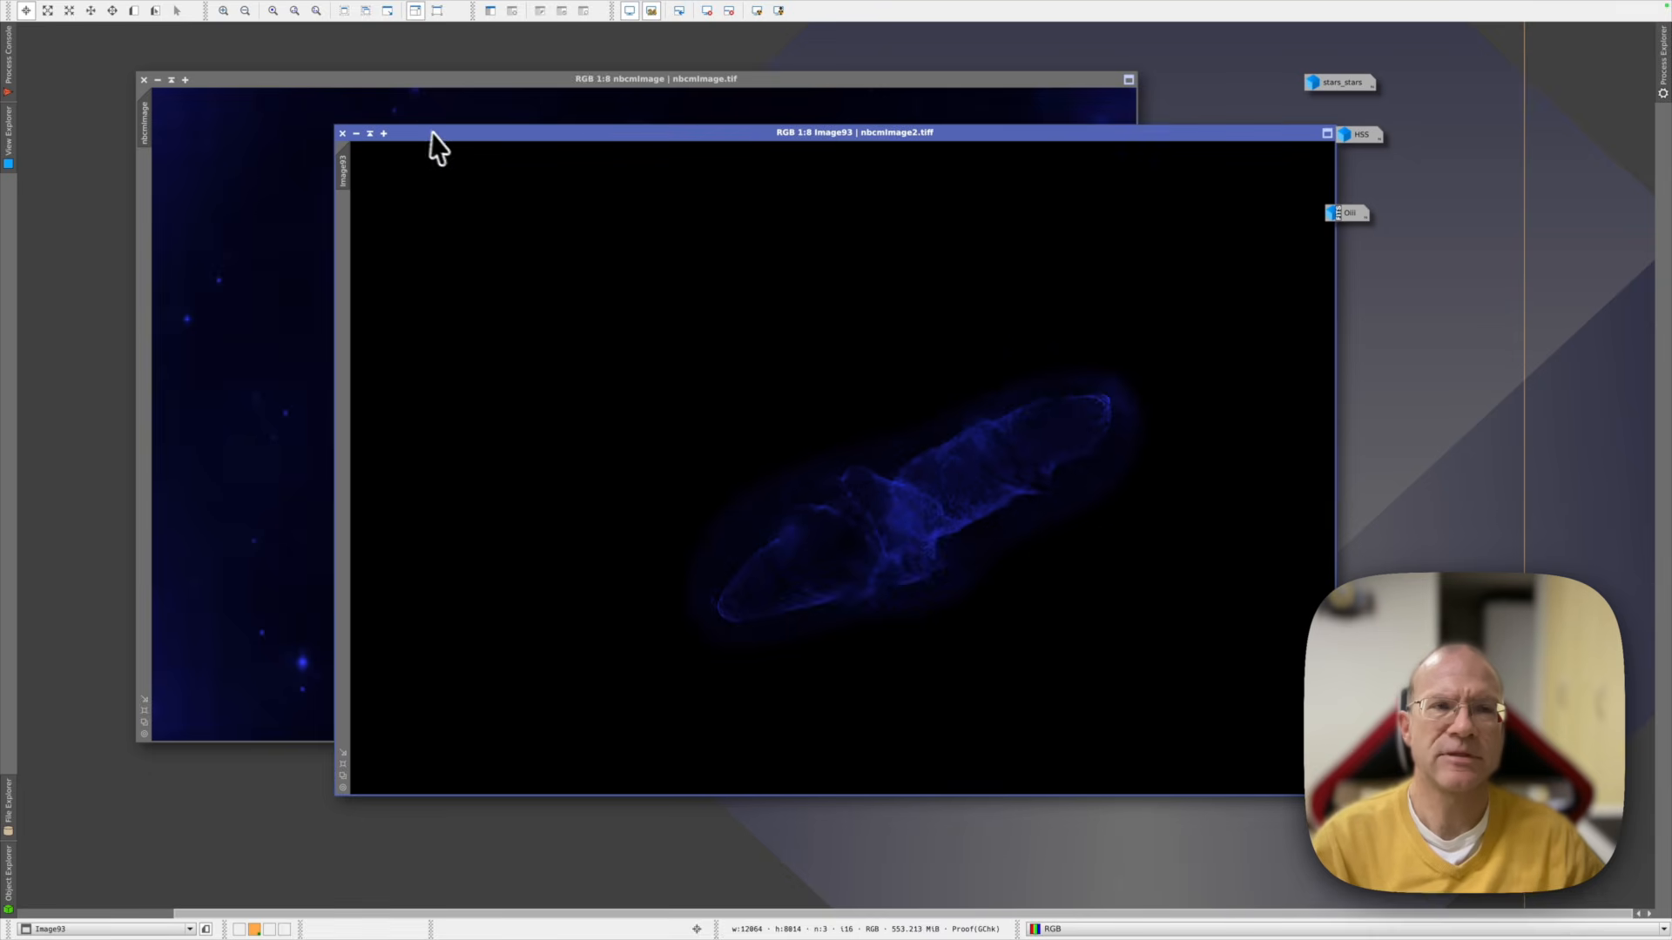
{"action": "left_click_drag", "start_coordinate": [440, 136], "coordinate": [366, 132]}
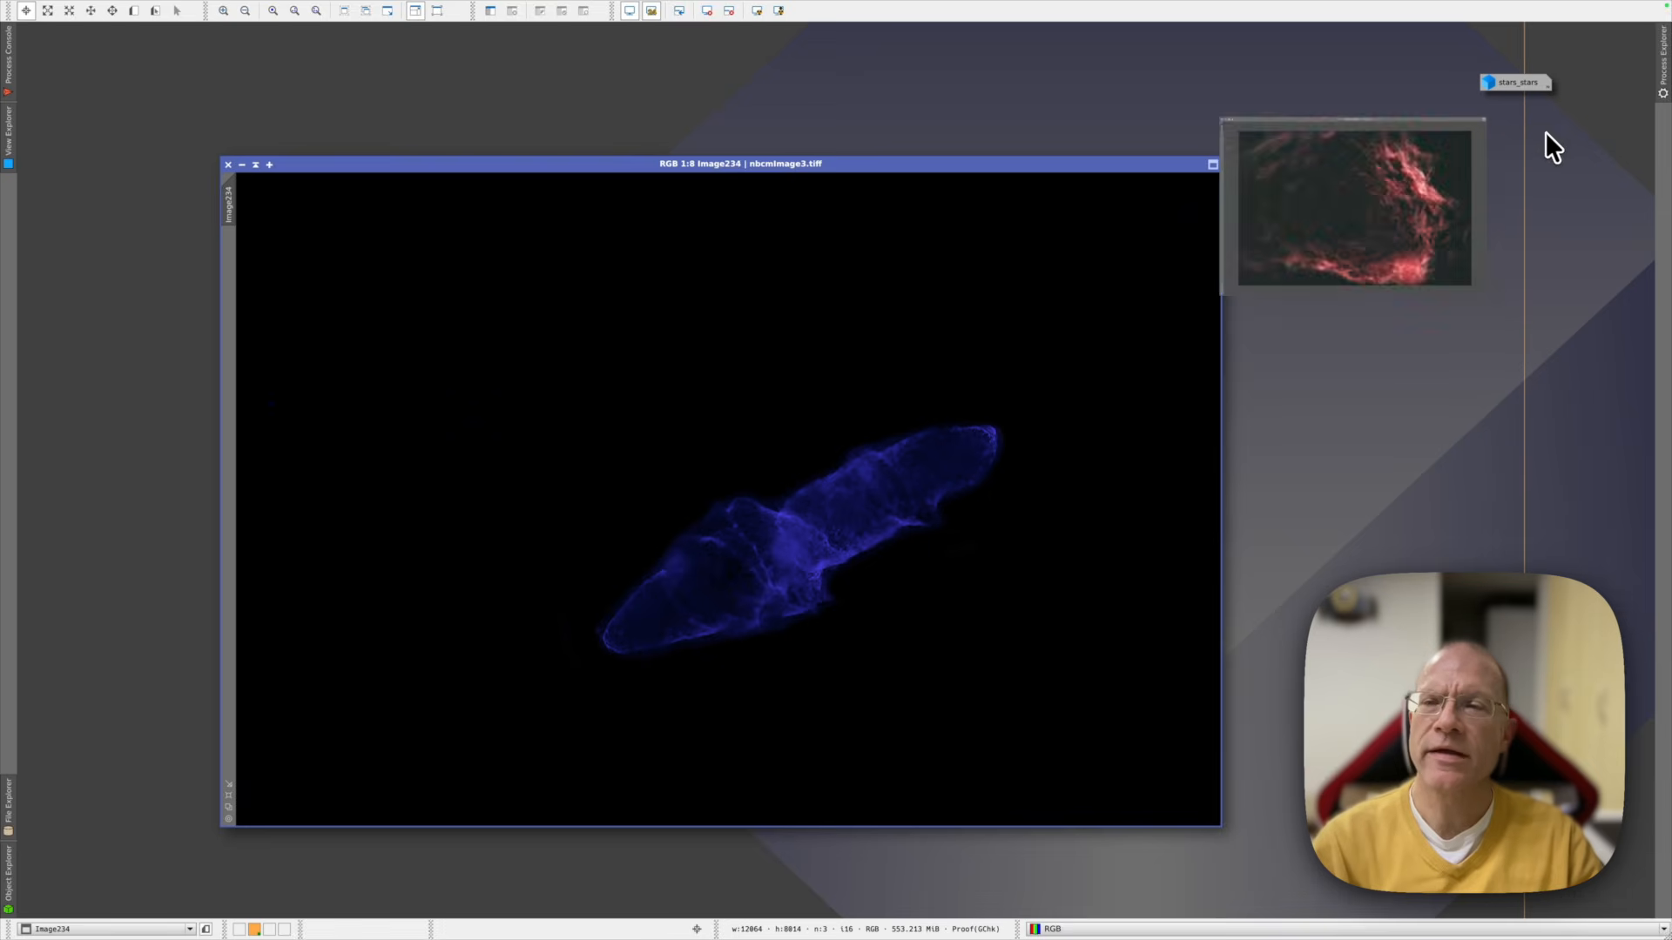
Blend Image234 onto the restored HSS image with ImageBlend as a new image, using Screen mode, blend Highlights 0.620155 and Opacity 1
{"action": "double_click", "coordinate": [1539, 135]}
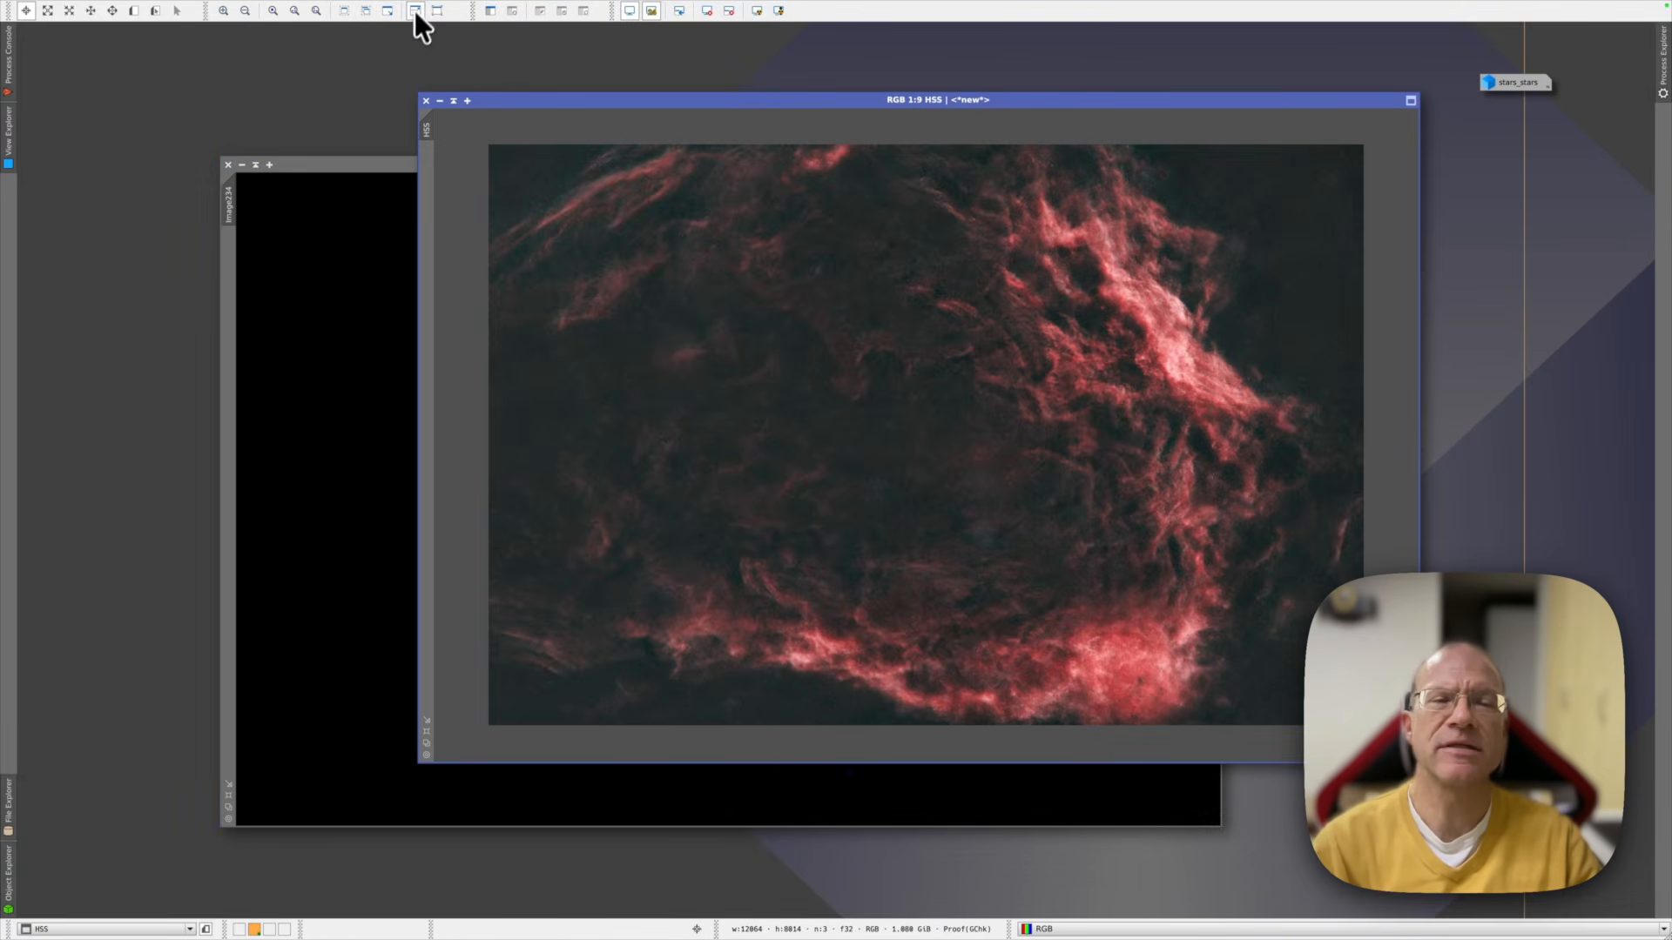
{"action": "mouse_move", "coordinate": [420, 9]}
{"action": "left_click", "coordinate": [357, 9]}
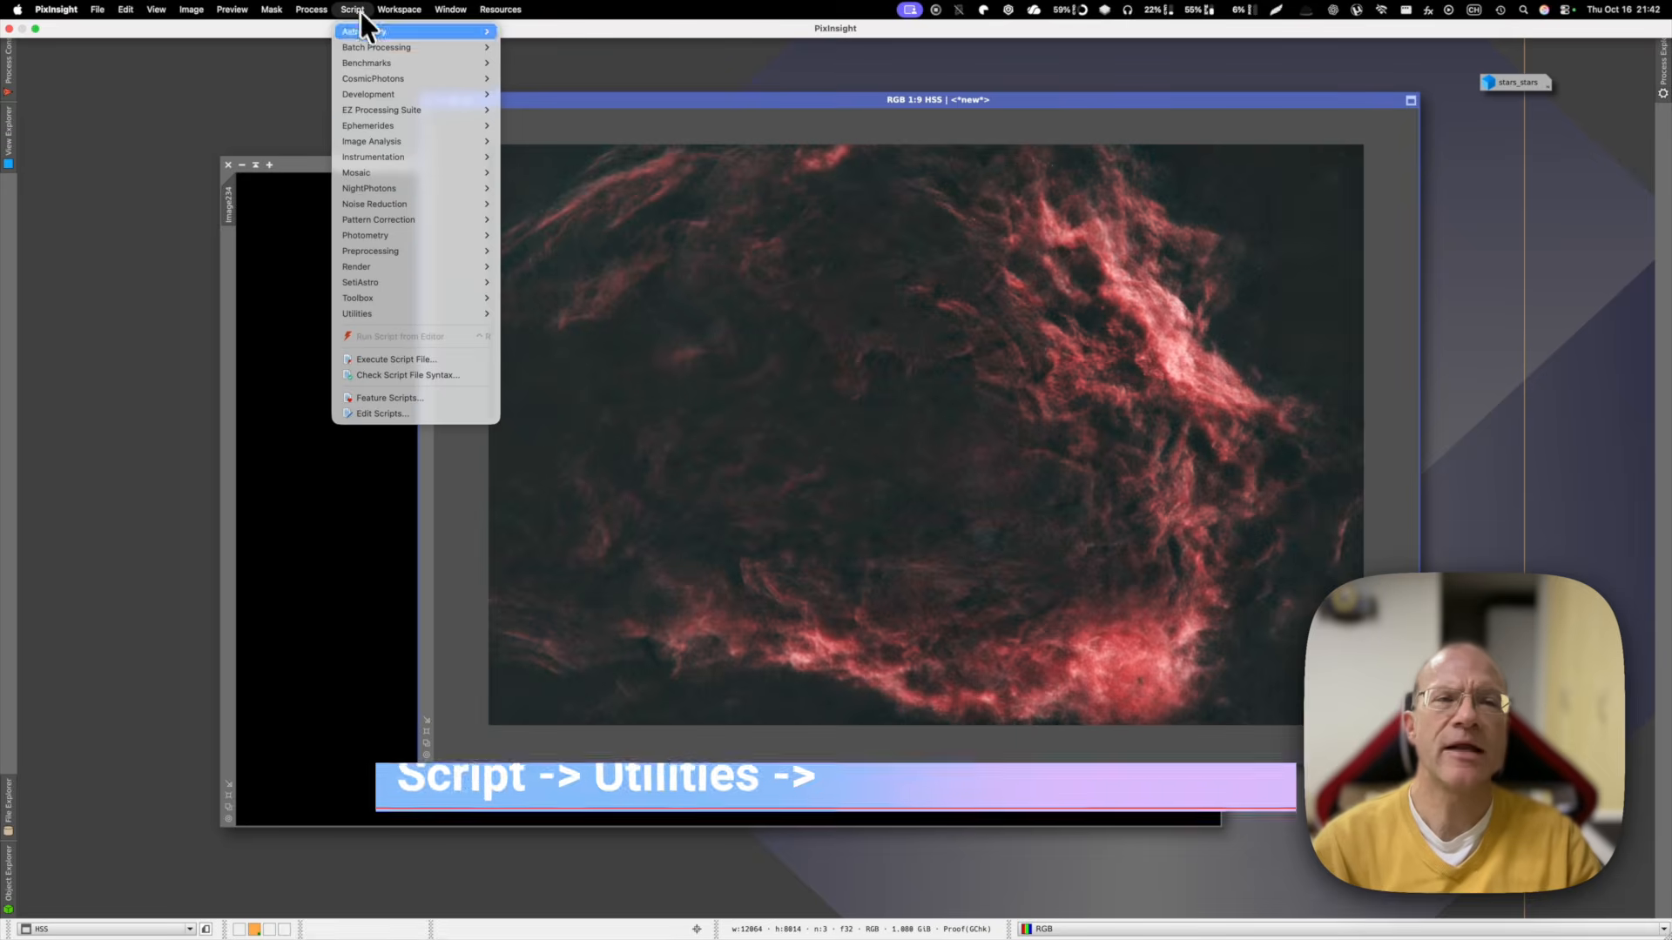
{"action": "mouse_move", "coordinate": [447, 313]}
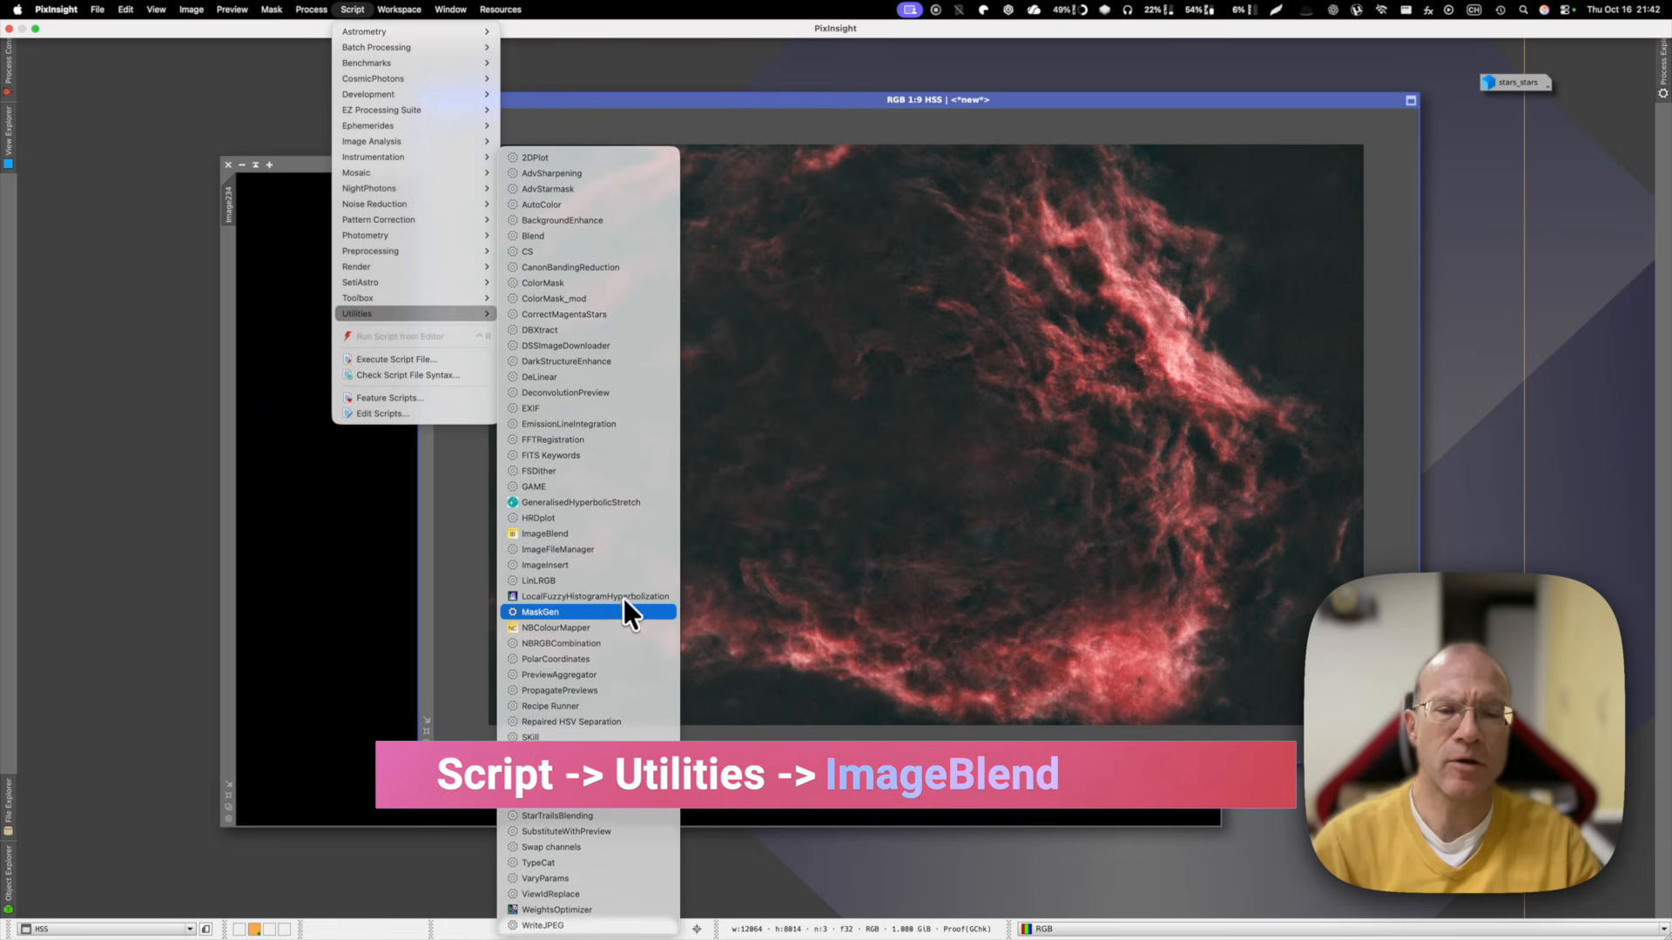
{"action": "left_click", "coordinate": [561, 533]}
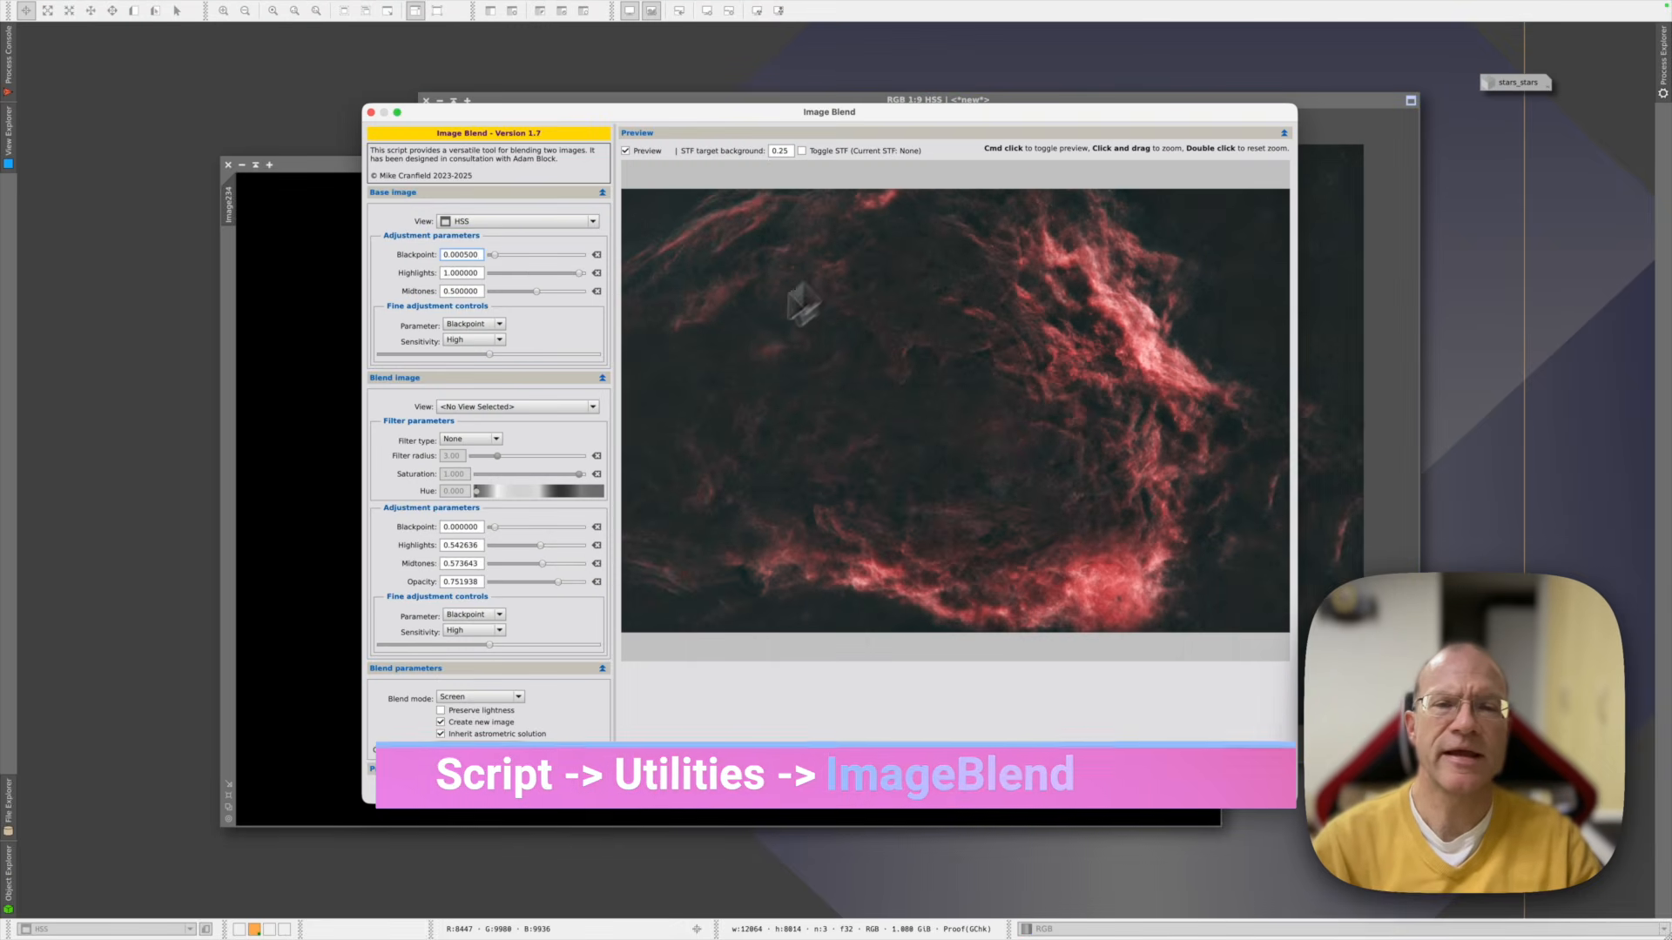
{"action": "left_click", "coordinate": [508, 218]}
{"action": "left_click", "coordinate": [535, 406]}
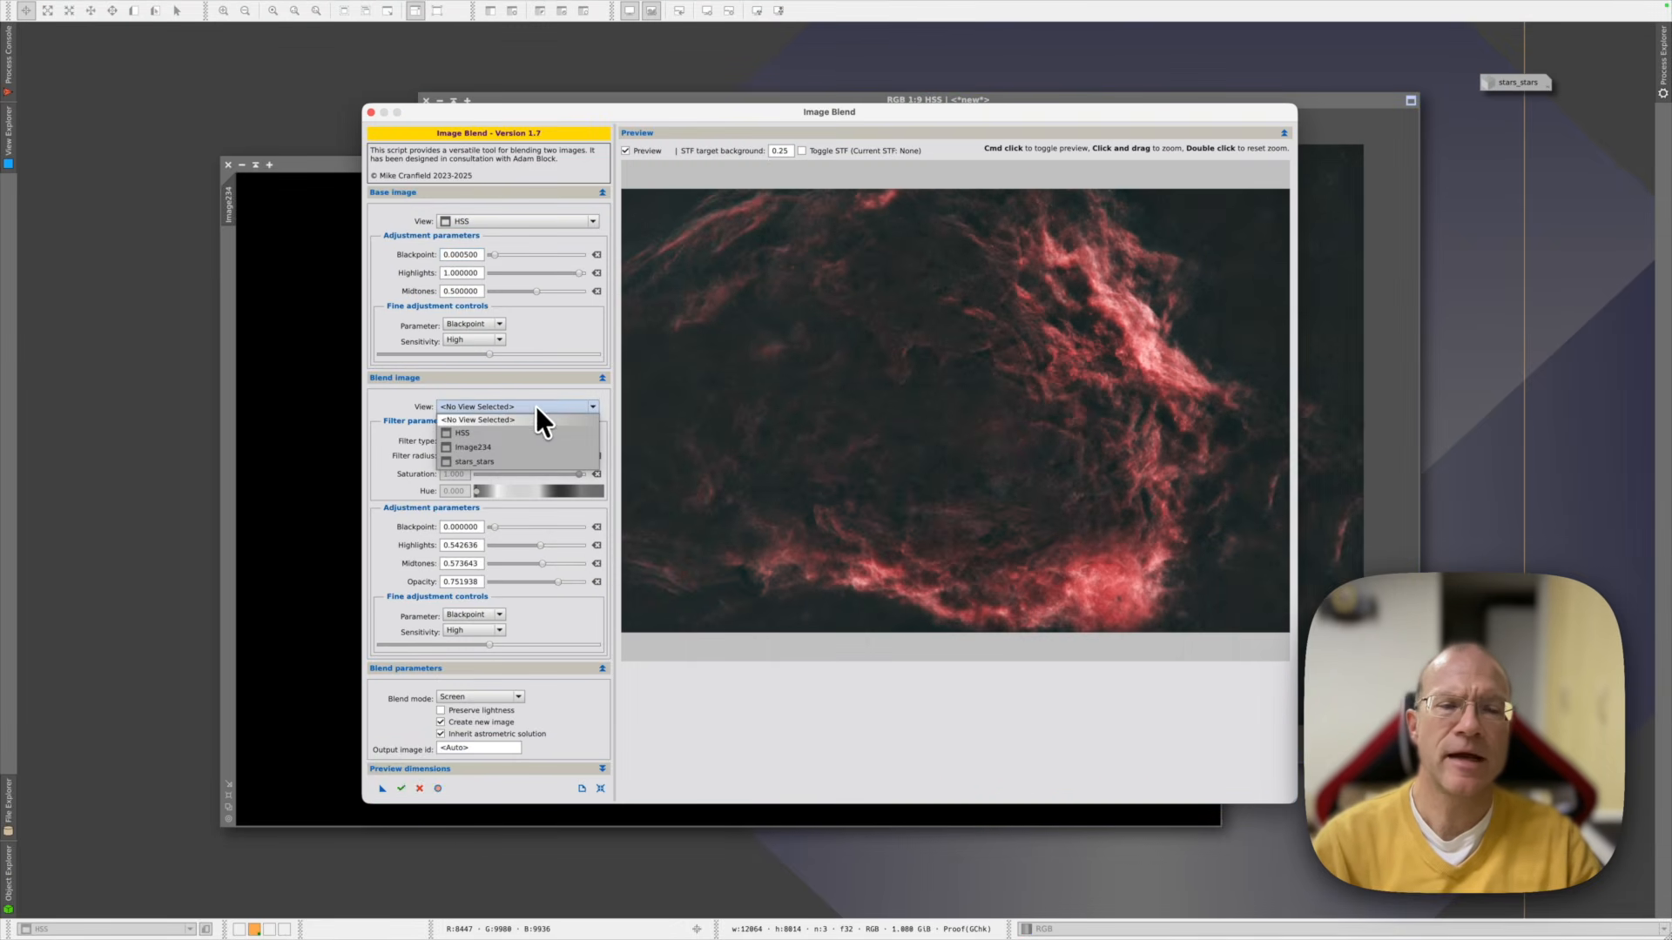
{"action": "left_click", "coordinate": [494, 451]}
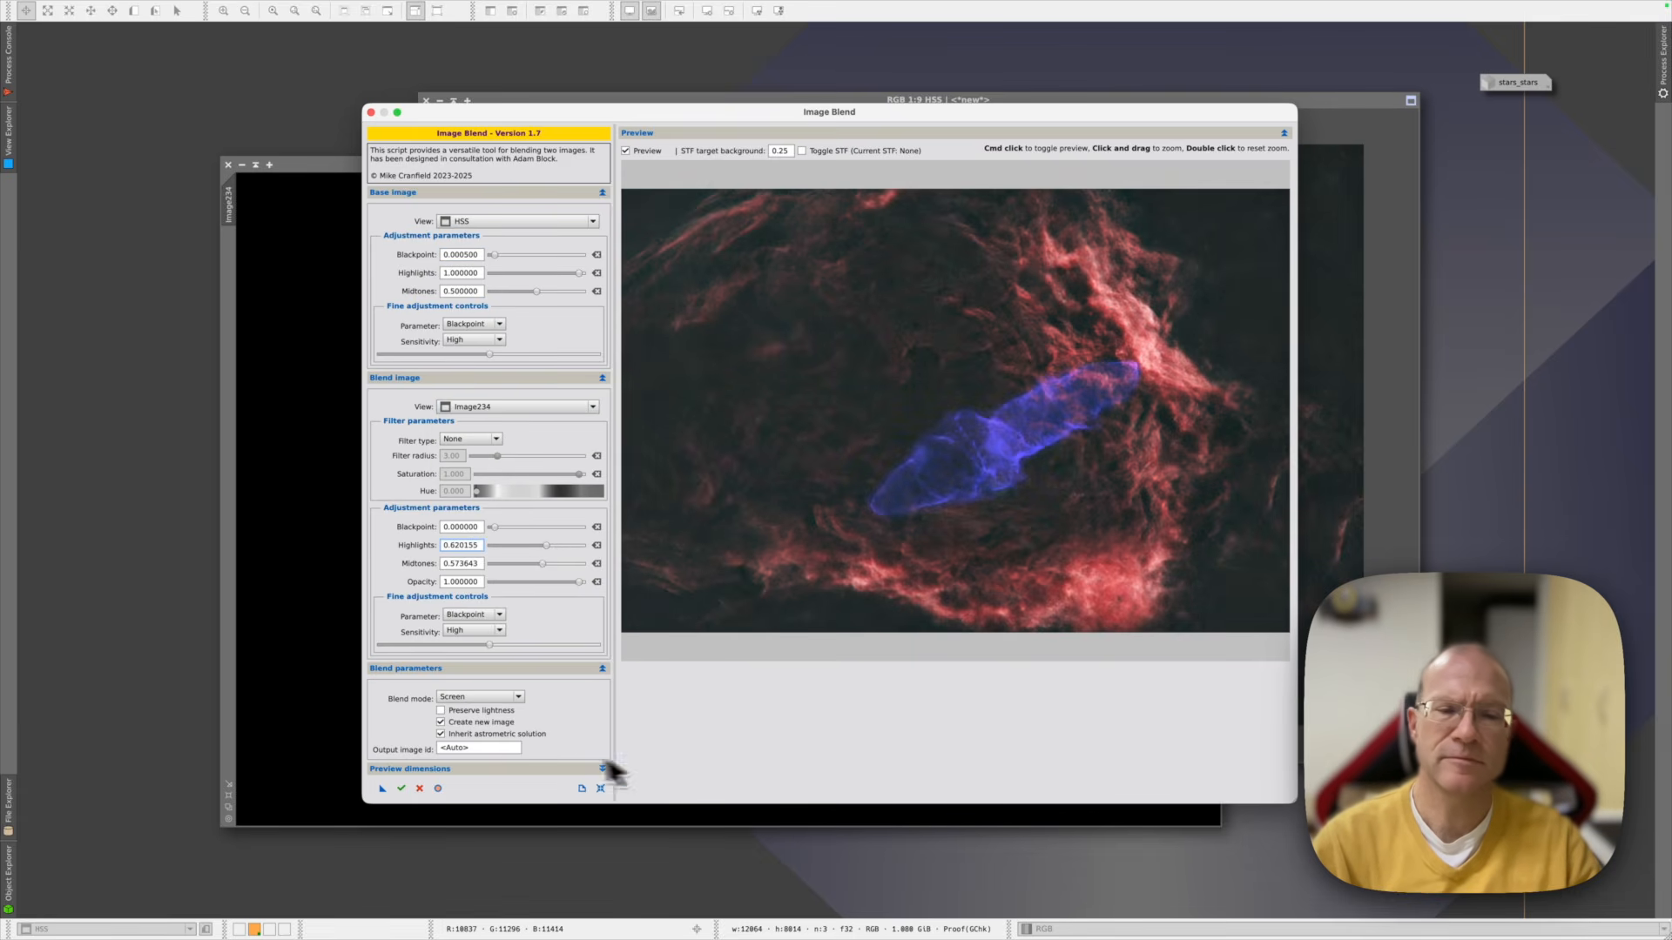
{"action": "left_click", "coordinate": [401, 788]}
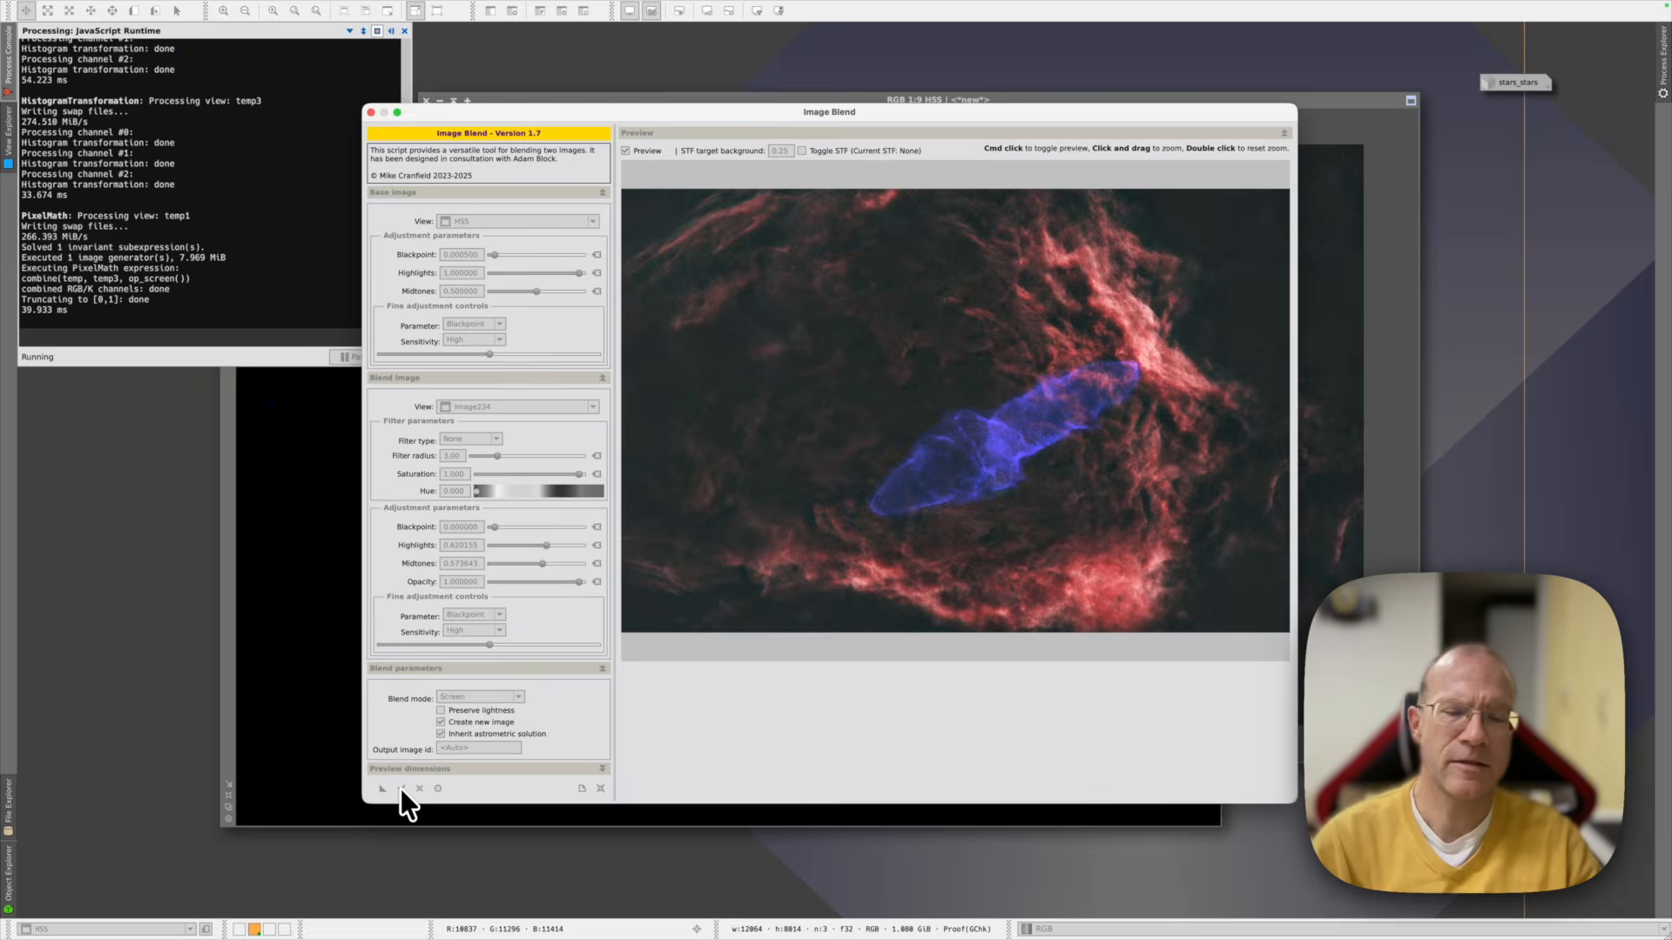
{"action": "left_click", "coordinate": [371, 112]}
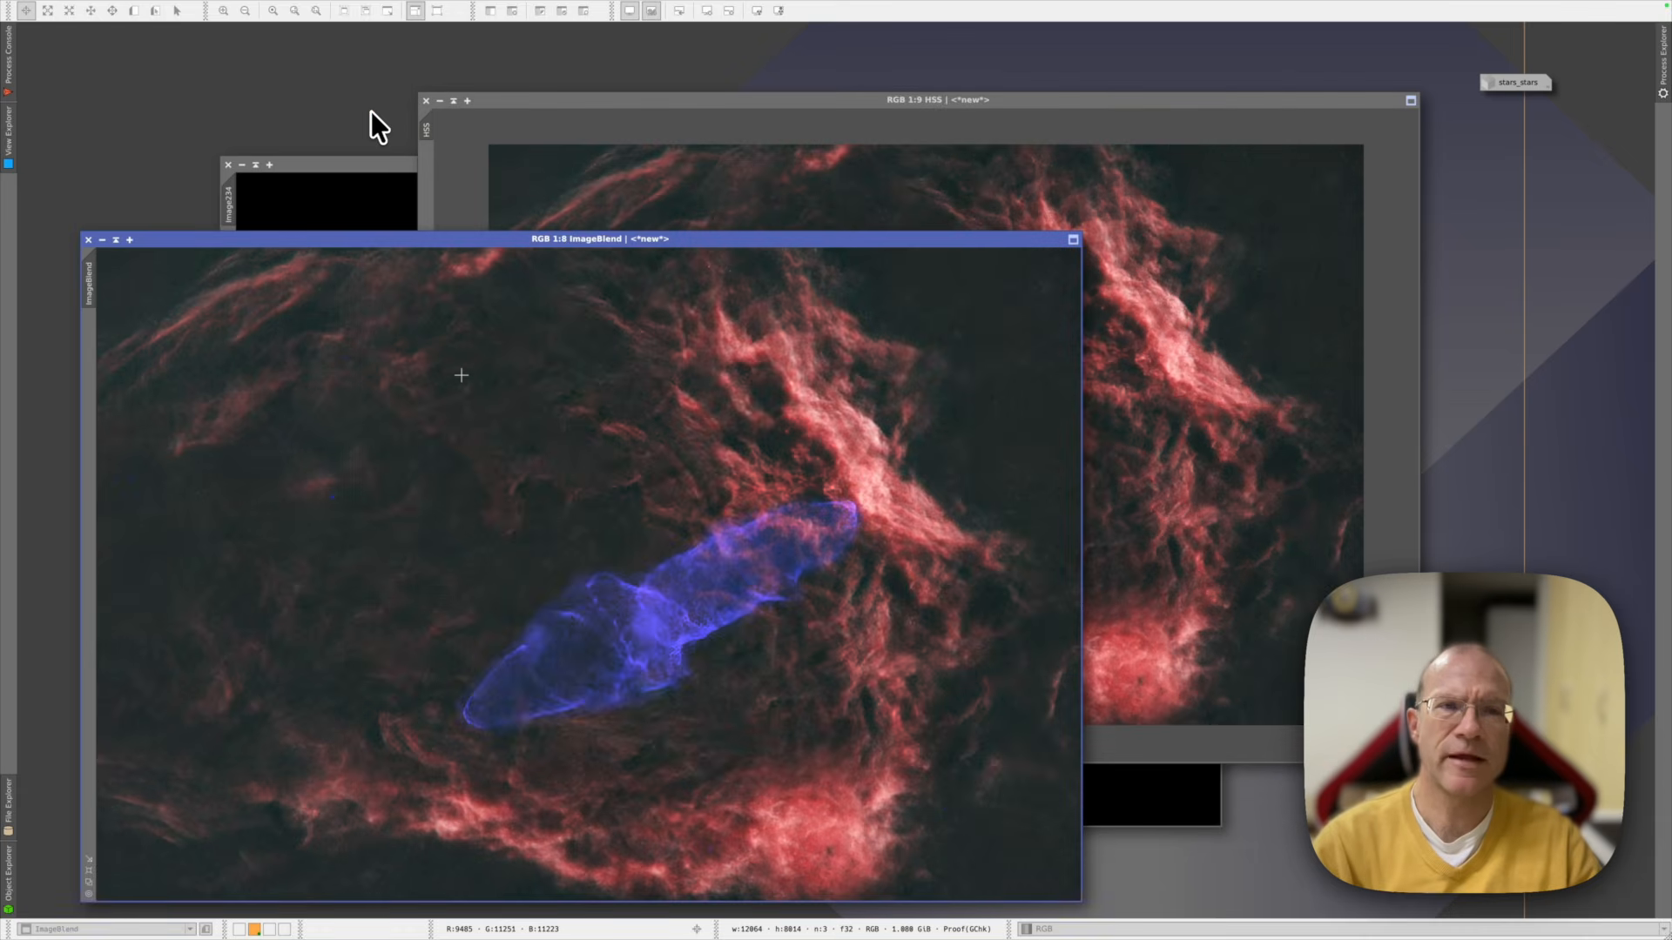
{"action": "left_click_drag", "start_coordinate": [396, 238], "coordinate": [697, 56]}
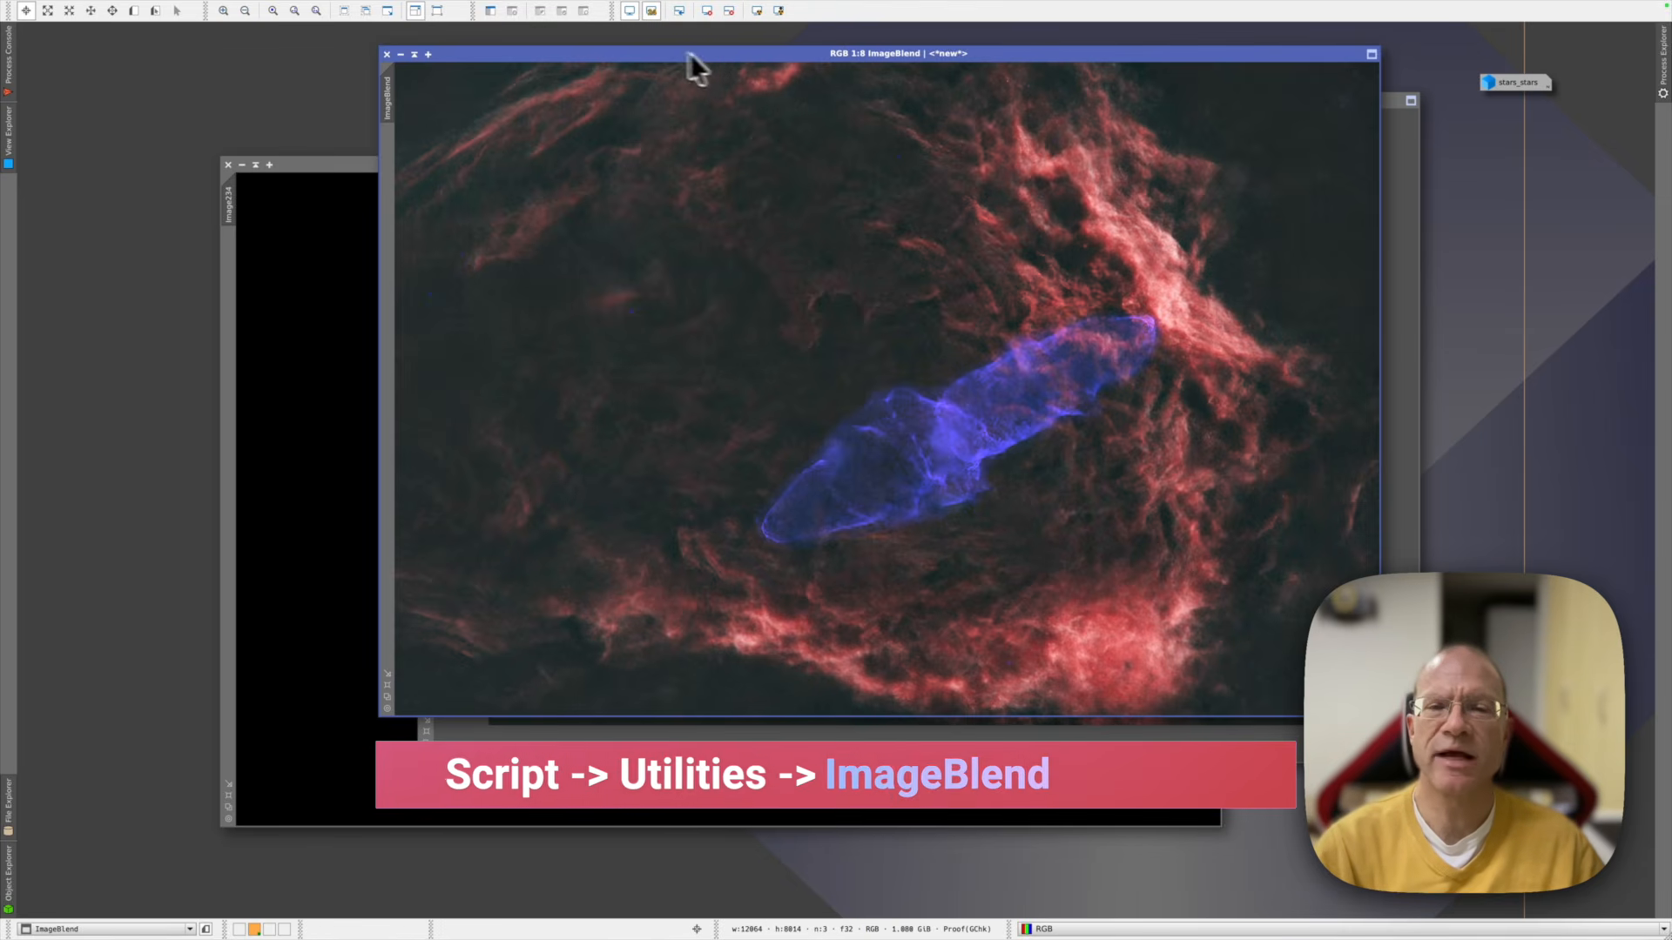
Blend stars_stars onto the ImageBlend result as a new image, using Screen mode, base Blackpoint 0, blend Midtones 0.503876 and Opacity 0.837209
{"action": "mouse_move", "coordinate": [431, 1]}
{"action": "left_click", "coordinate": [362, 9]}
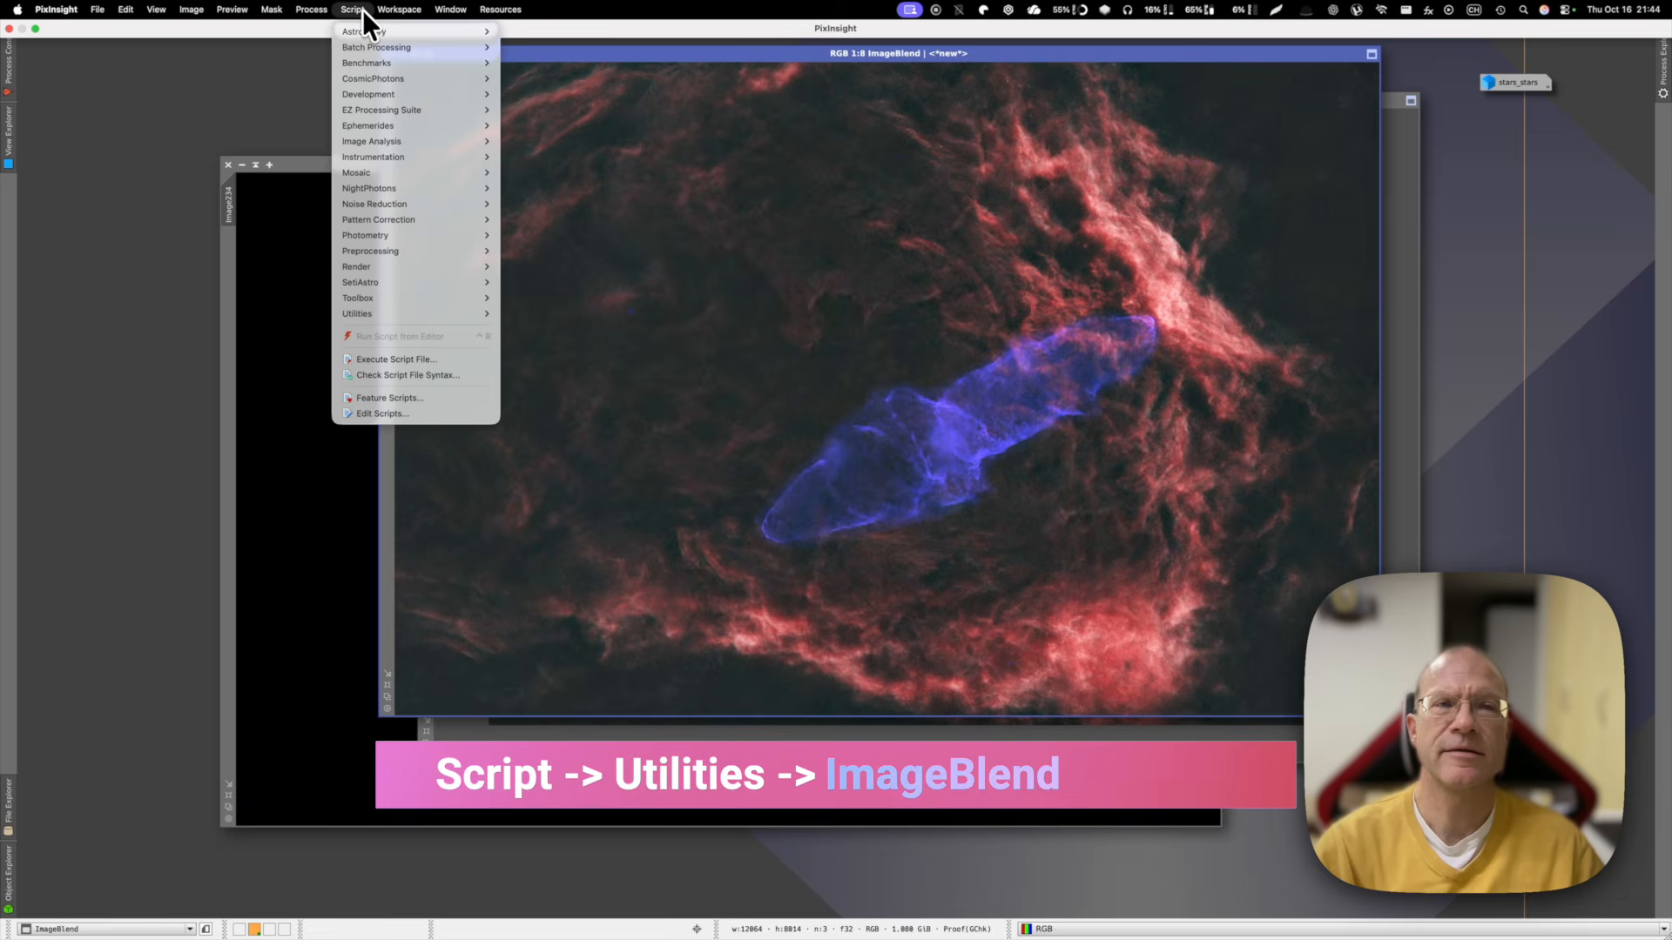
{"action": "mouse_move", "coordinate": [367, 313]}
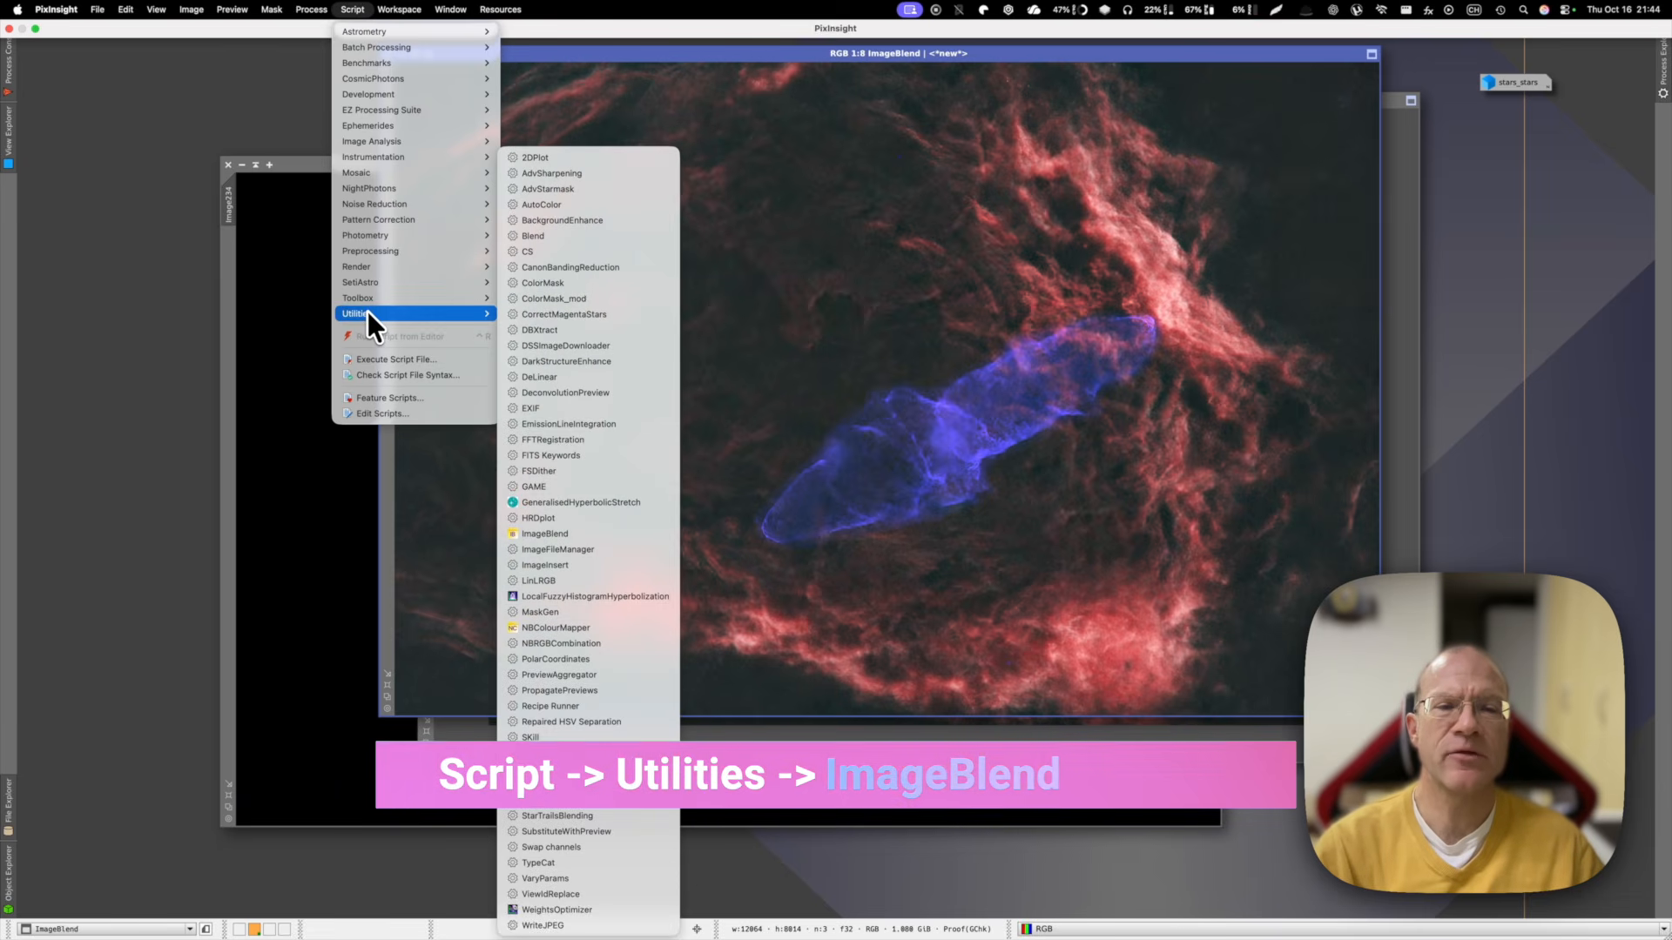
{"action": "left_click", "coordinate": [614, 533]}
{"action": "left_click", "coordinate": [558, 221]}
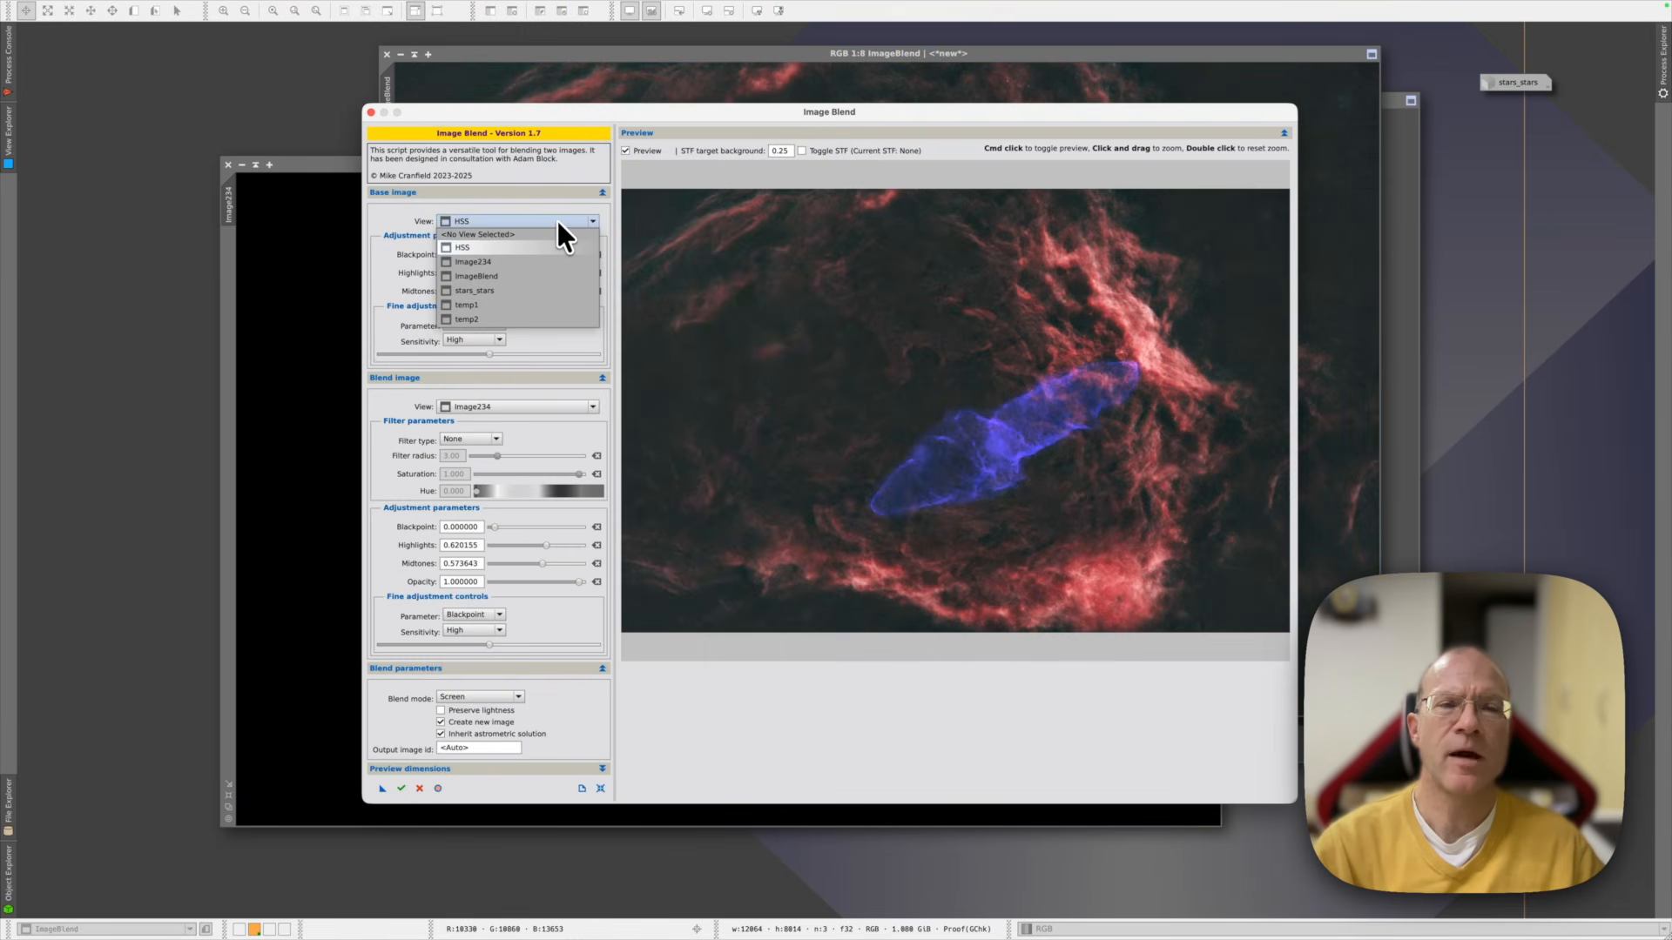
{"action": "left_click", "coordinate": [470, 276]}
{"action": "left_click", "coordinate": [526, 407]}
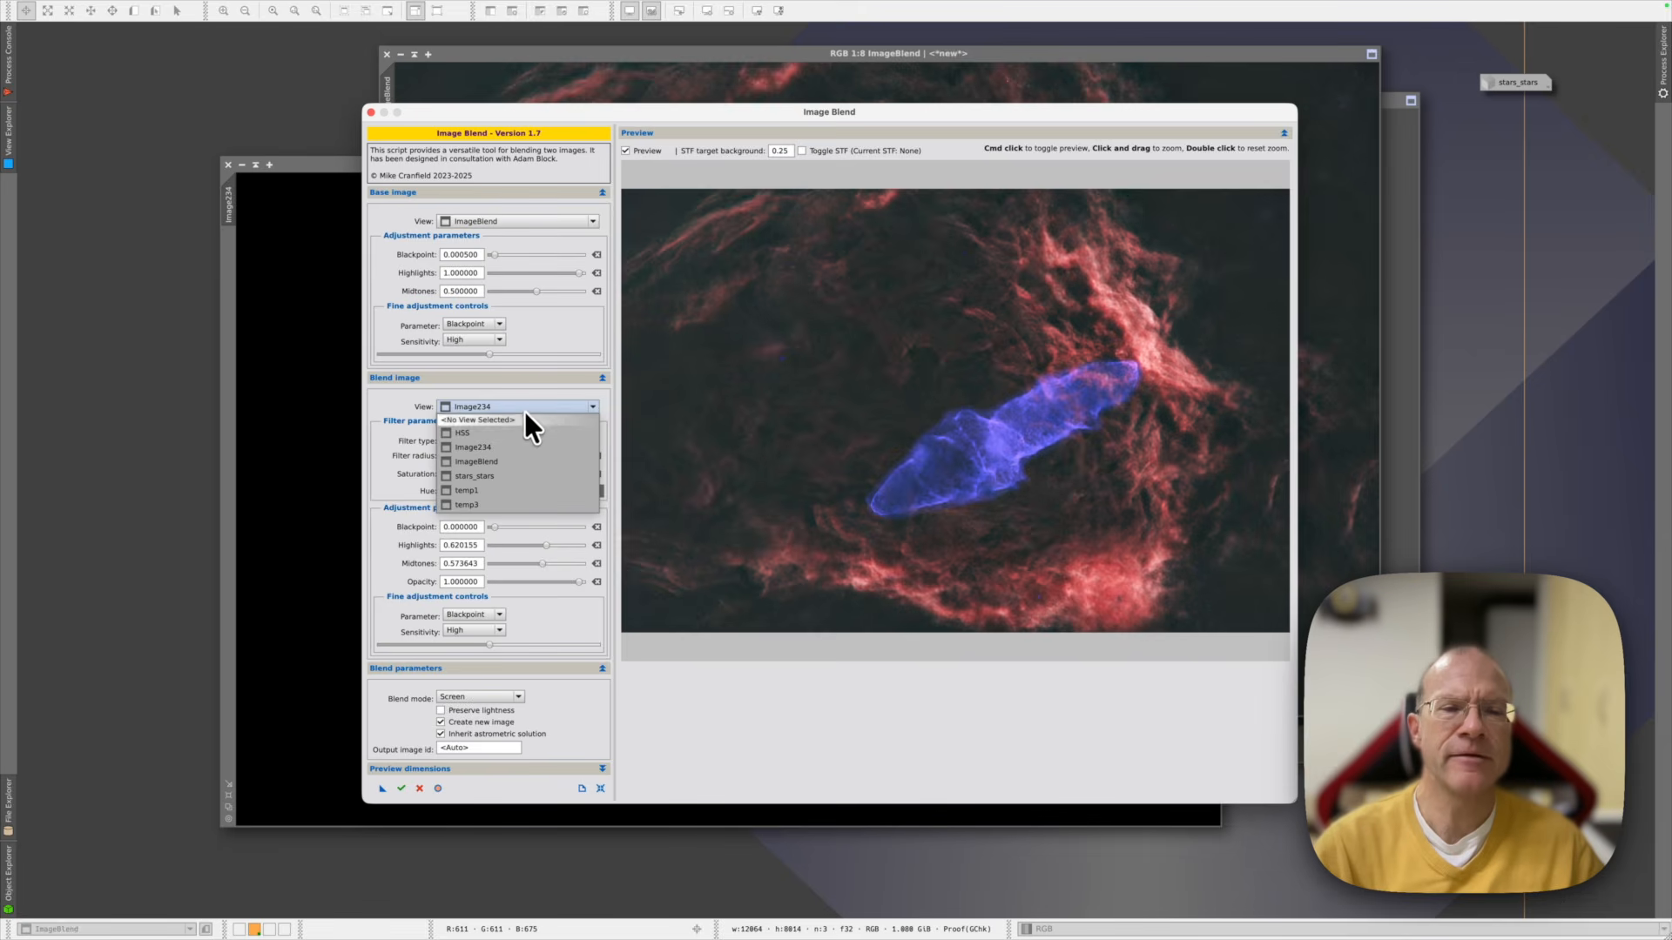
{"action": "left_click", "coordinate": [499, 475]}
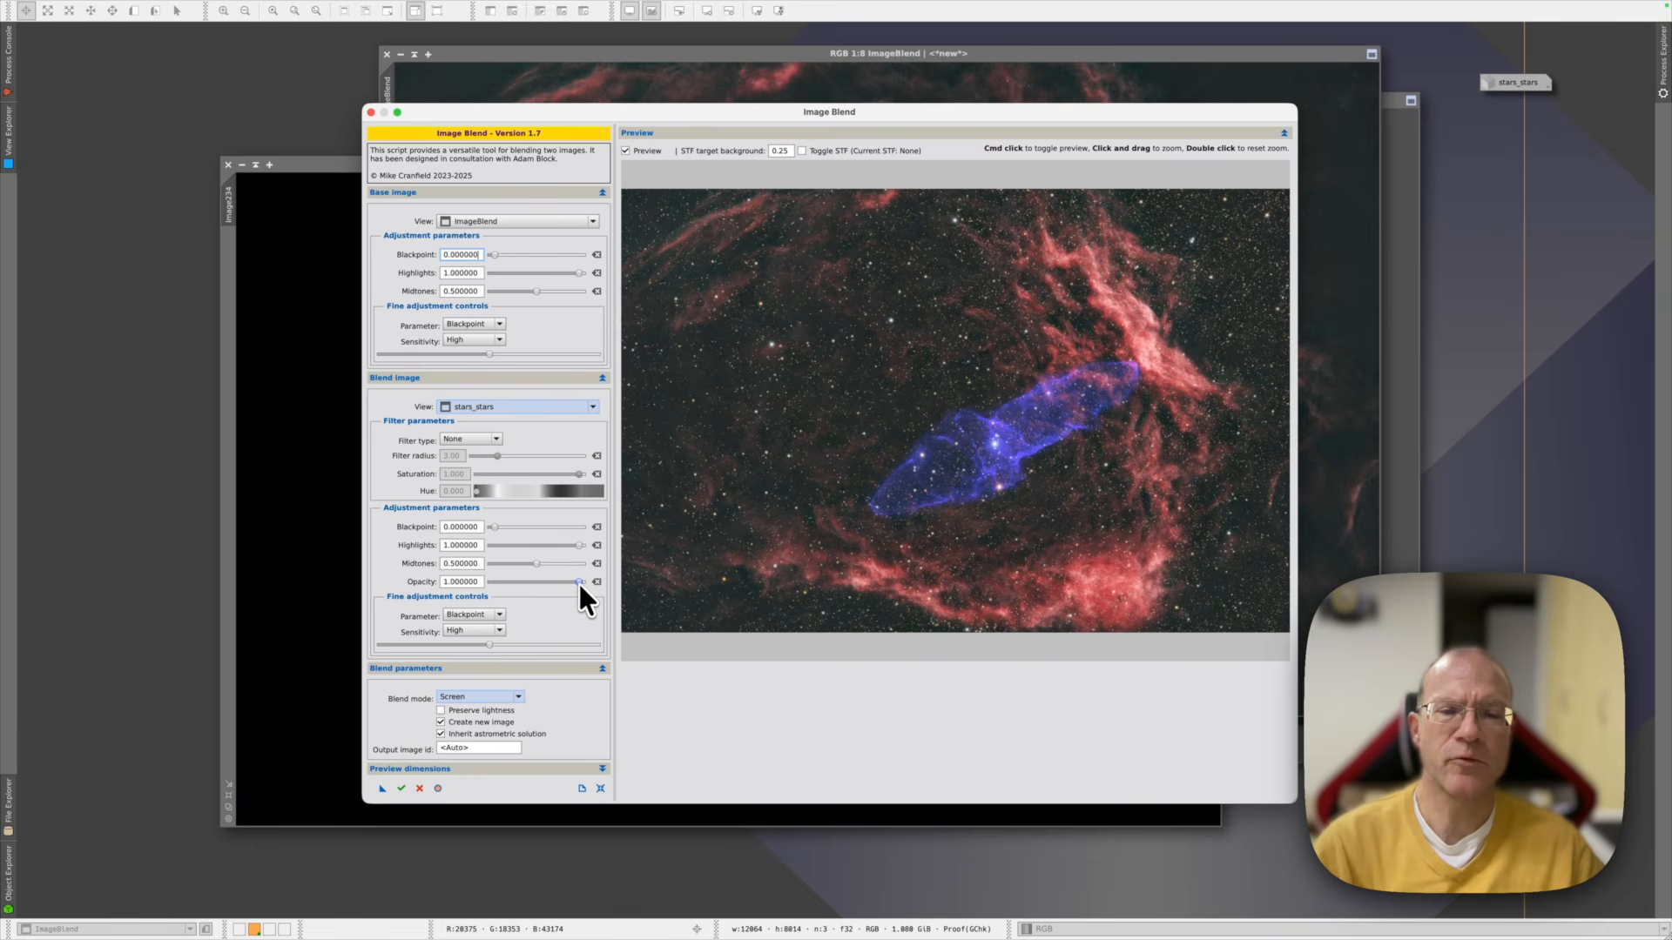
{"action": "left_click_drag", "start_coordinate": [579, 582], "coordinate": [566, 581]}
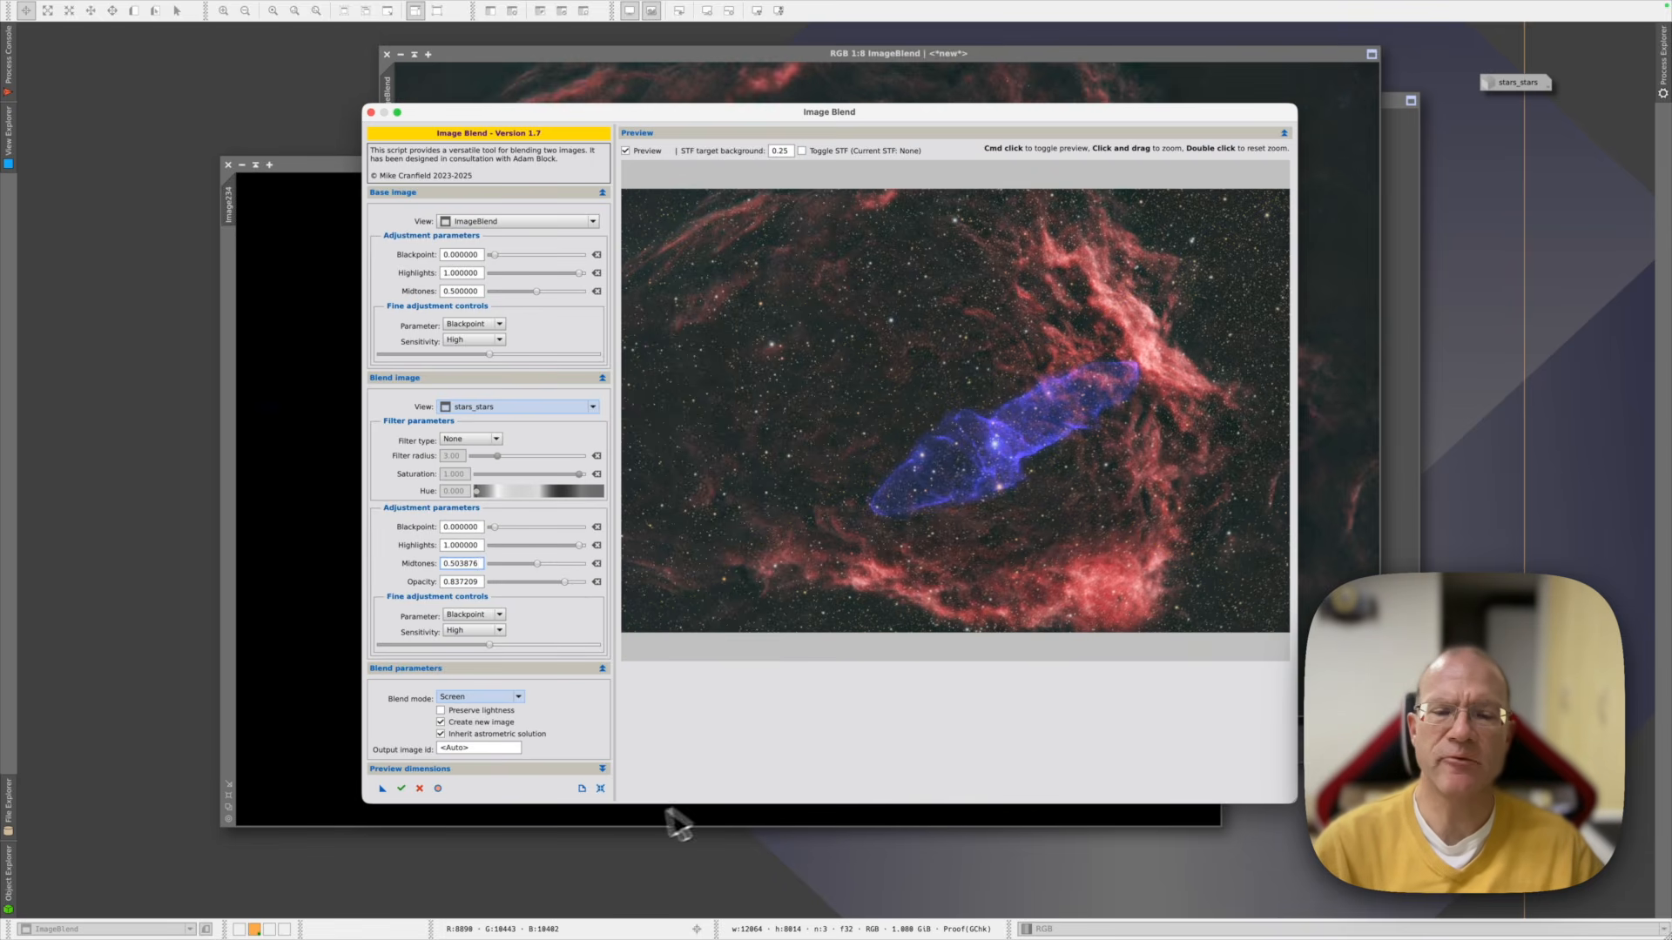
{"action": "left_click", "coordinate": [402, 788]}
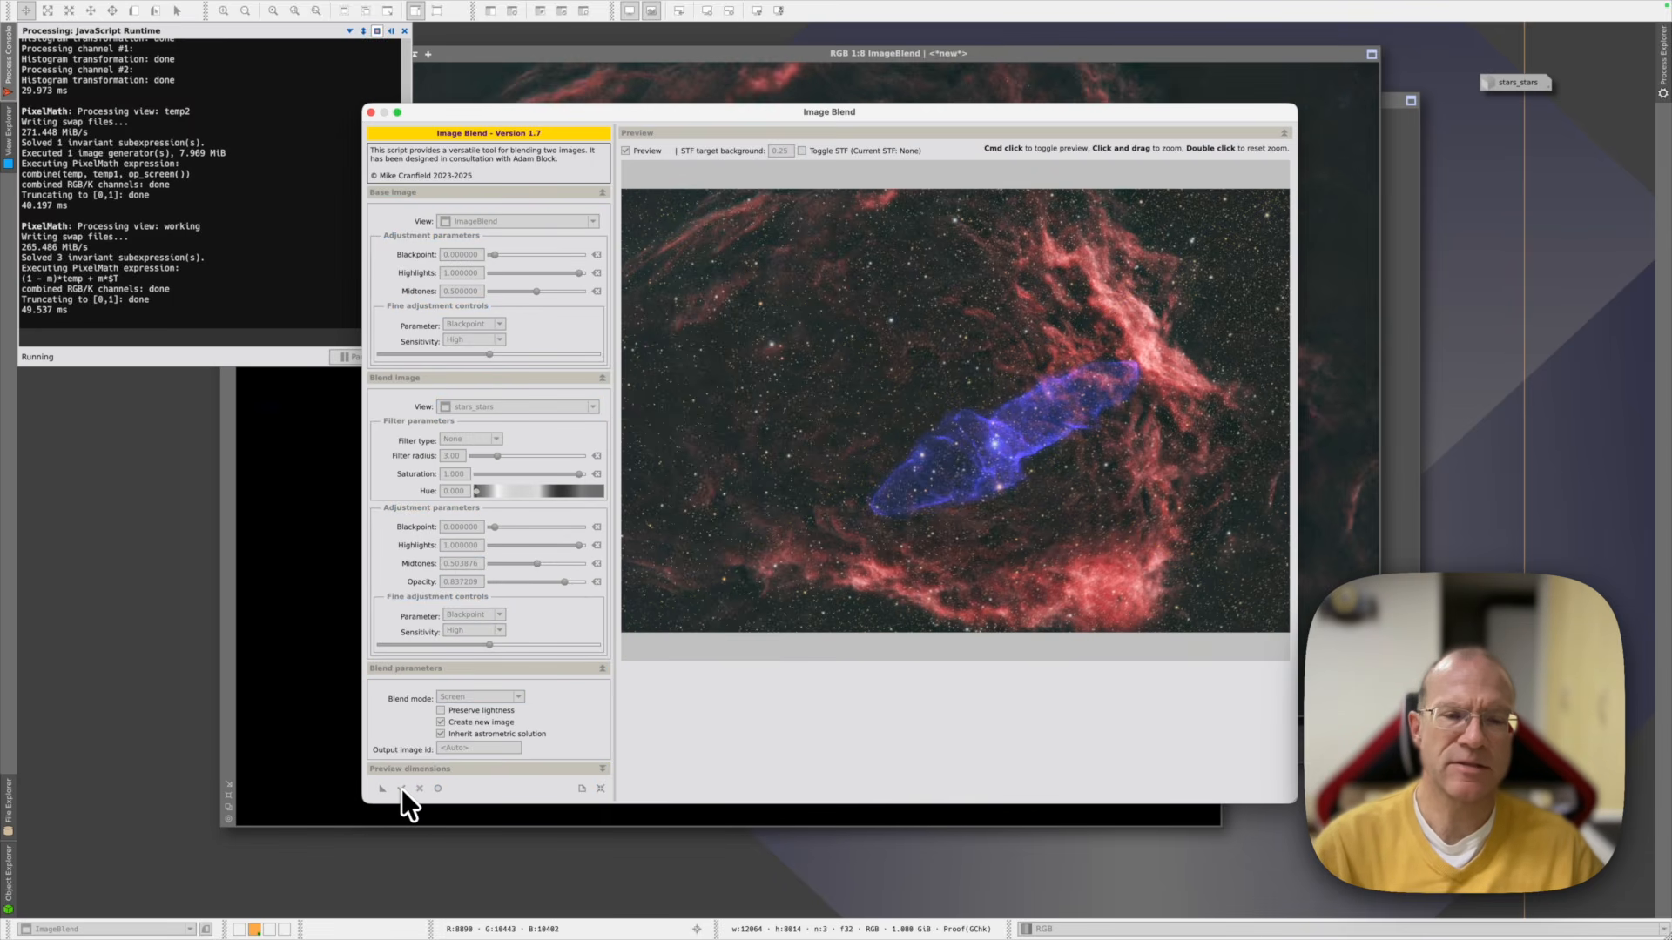